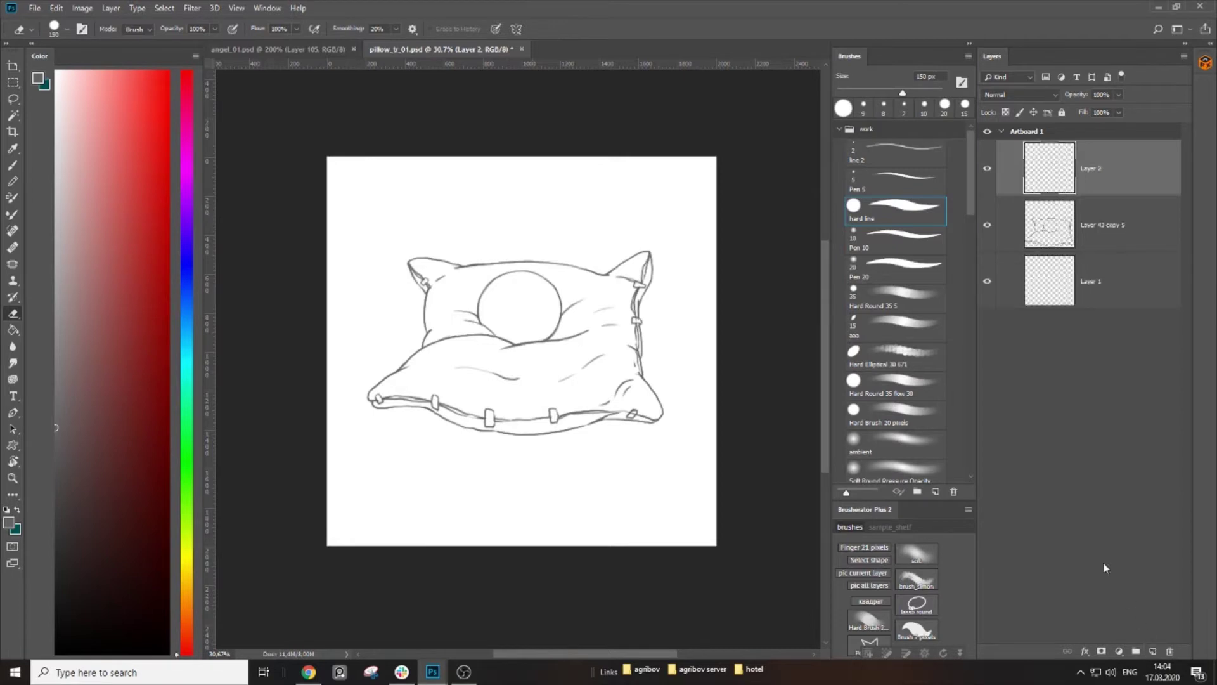
# Step: Select the pillow silhouette on the line-art layer by selecting the empty area outside it with the Magic Wand and inverting the selection
pyautogui.hotkey('alt', '[')
pyautogui.press('w')
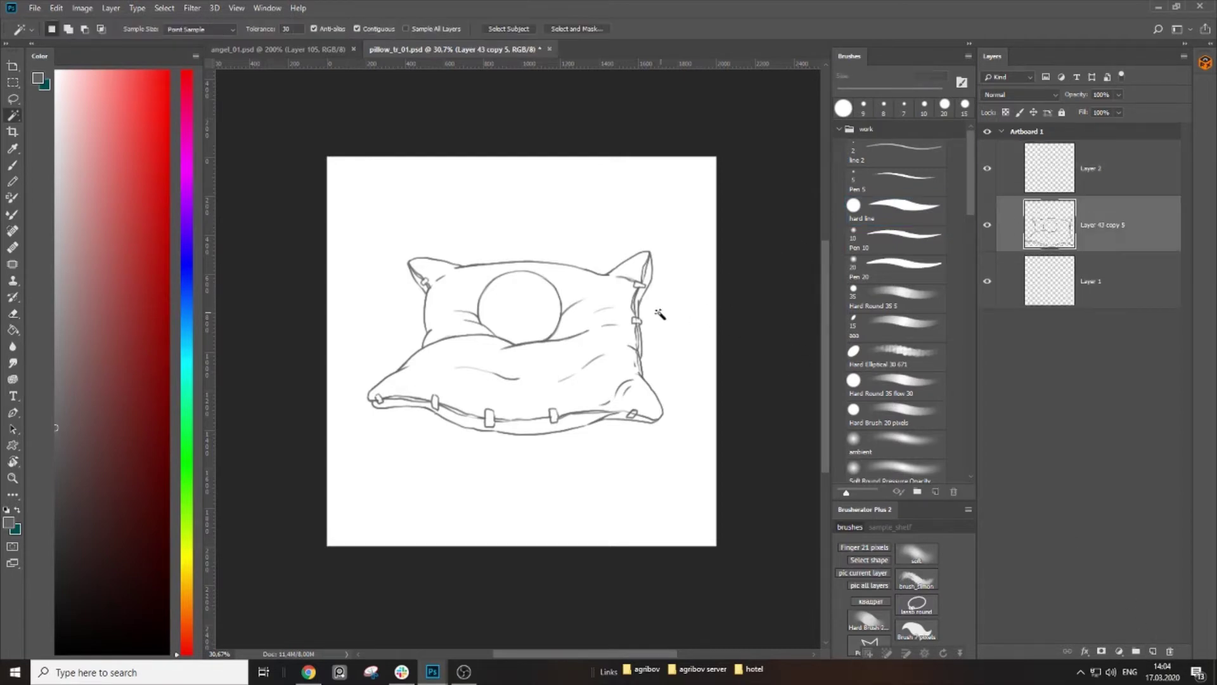
pyautogui.click(647, 308)
pyautogui.rightClick(649, 313)
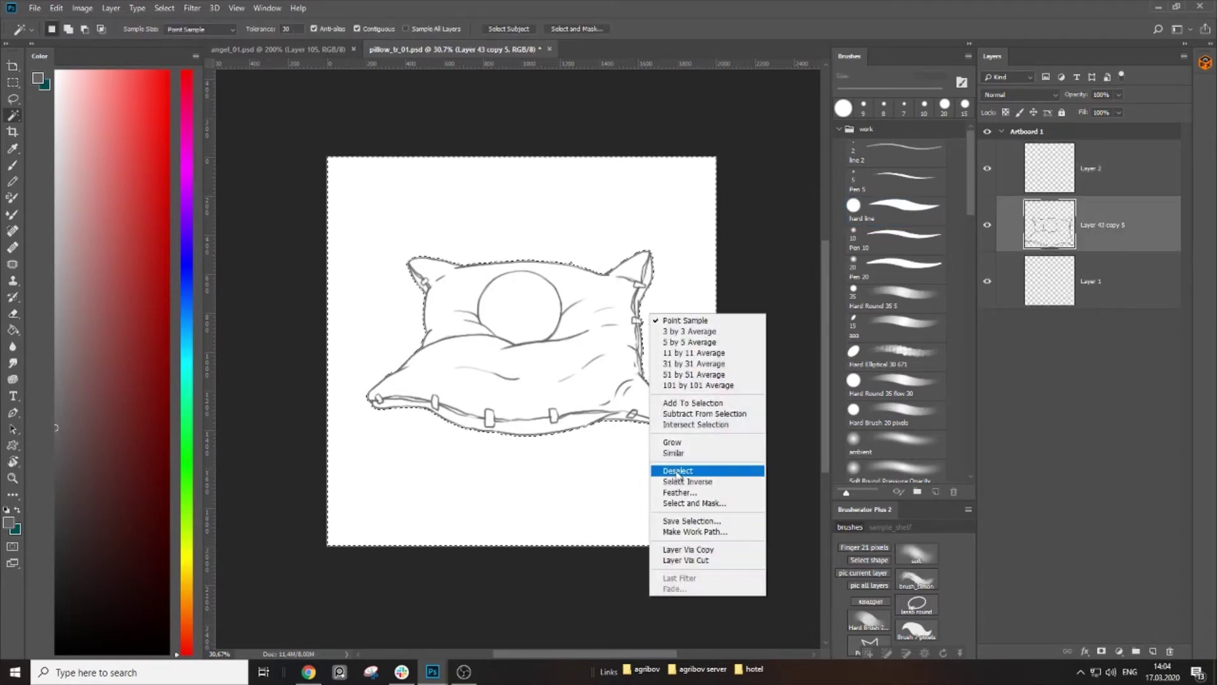
pyautogui.click(677, 482)
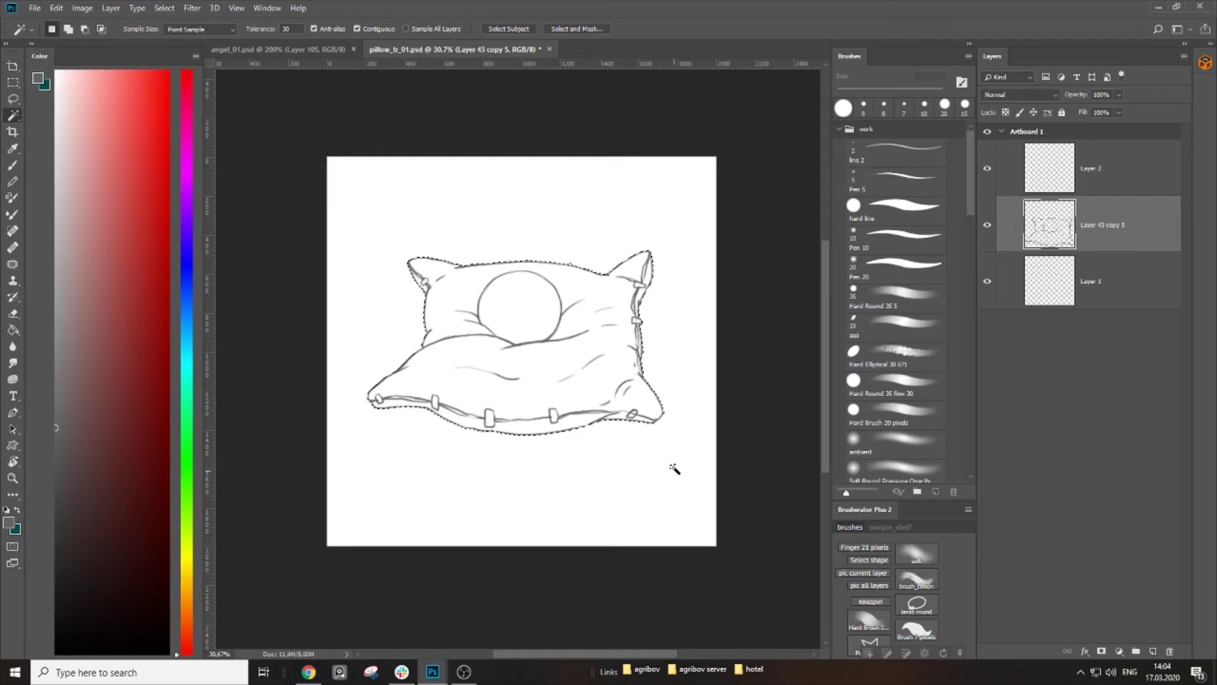
# Step: Fill the selected silhouette with dark grey on Layer 2, deselect, and place that layer below the line art
pyautogui.click(1083, 183)
pyautogui.press('g')
pyautogui.click(438, 343)
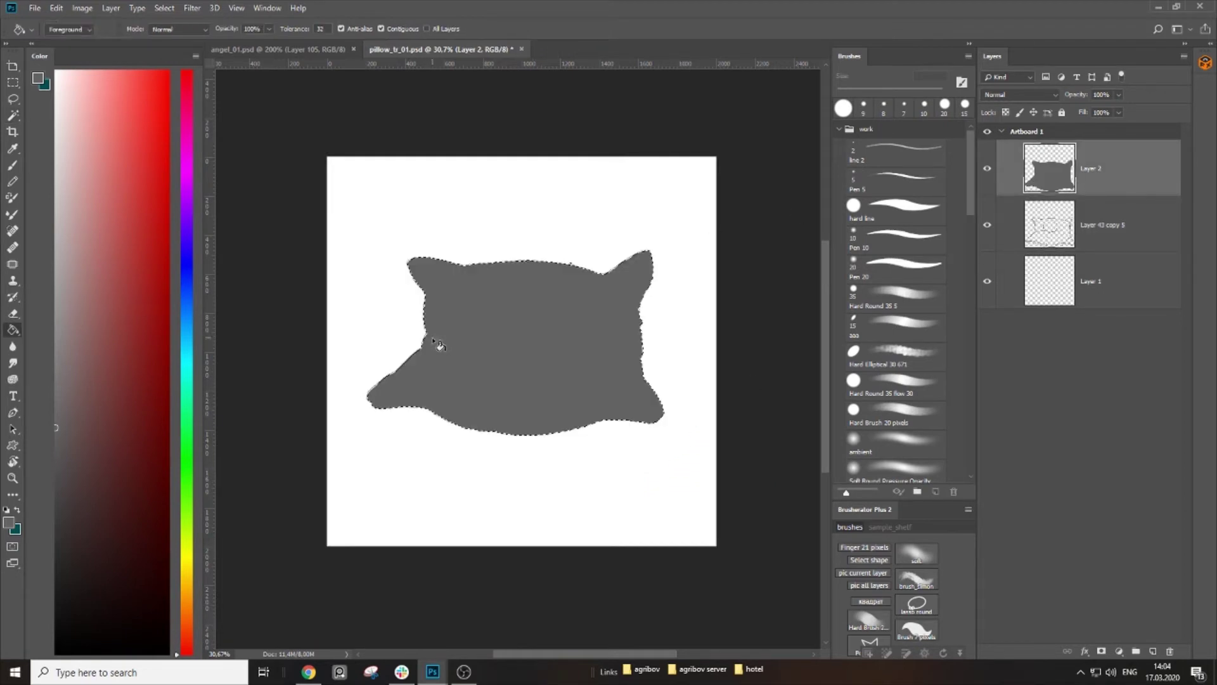
pyautogui.hotkey('ctrl', 'd')
pyautogui.moveTo(1107, 183); pyautogui.dragTo(1103, 250)
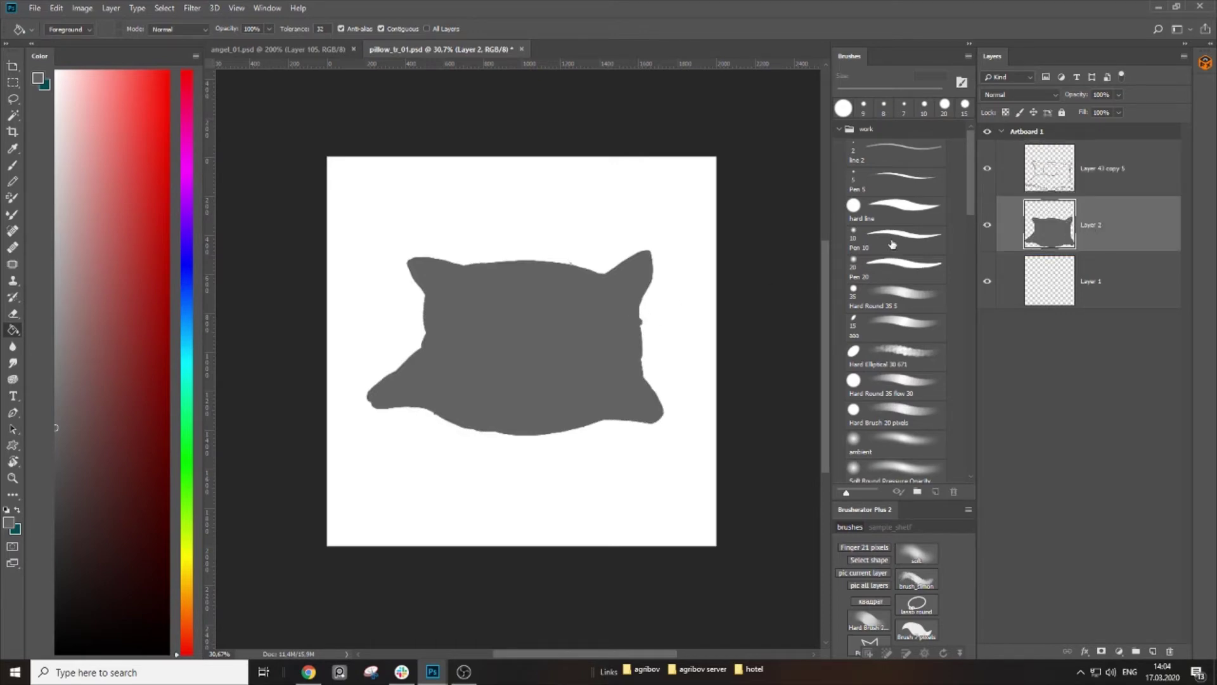
pyautogui.click(1063, 178)
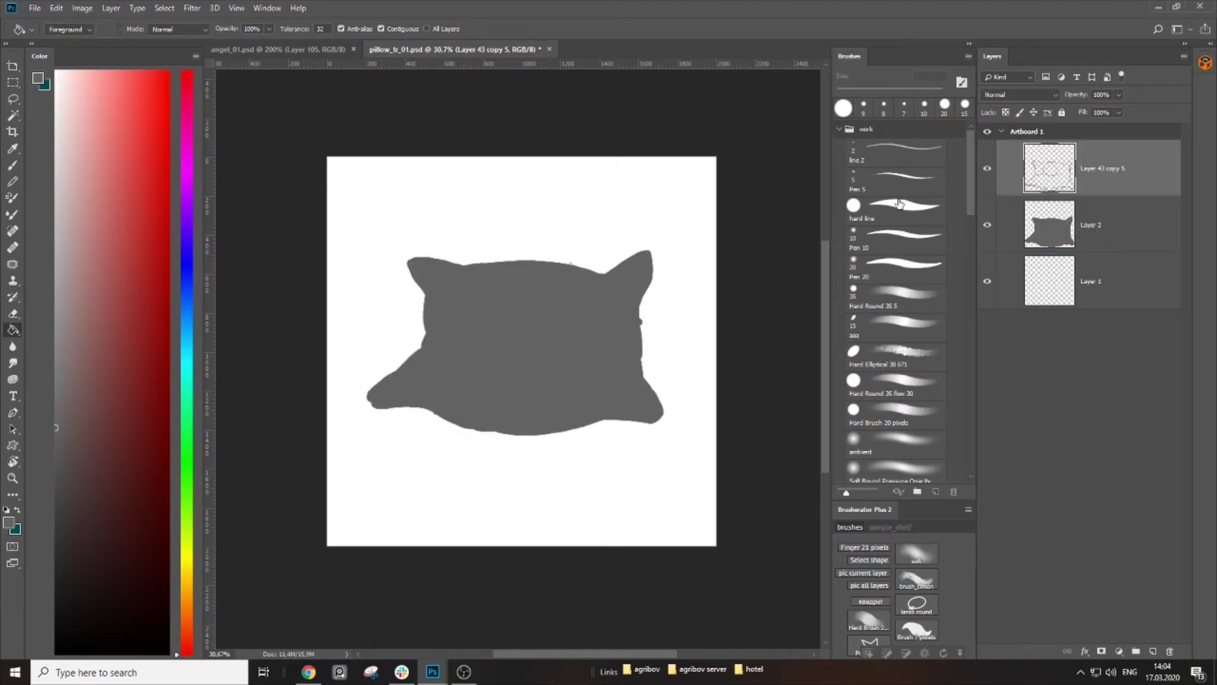
# Step: Raise the Lightness of the grey silhouette on Layer 2 to +27 with Hue/Saturation
pyautogui.click(1112, 244)
pyautogui.hotkey('ctrl', 'u')
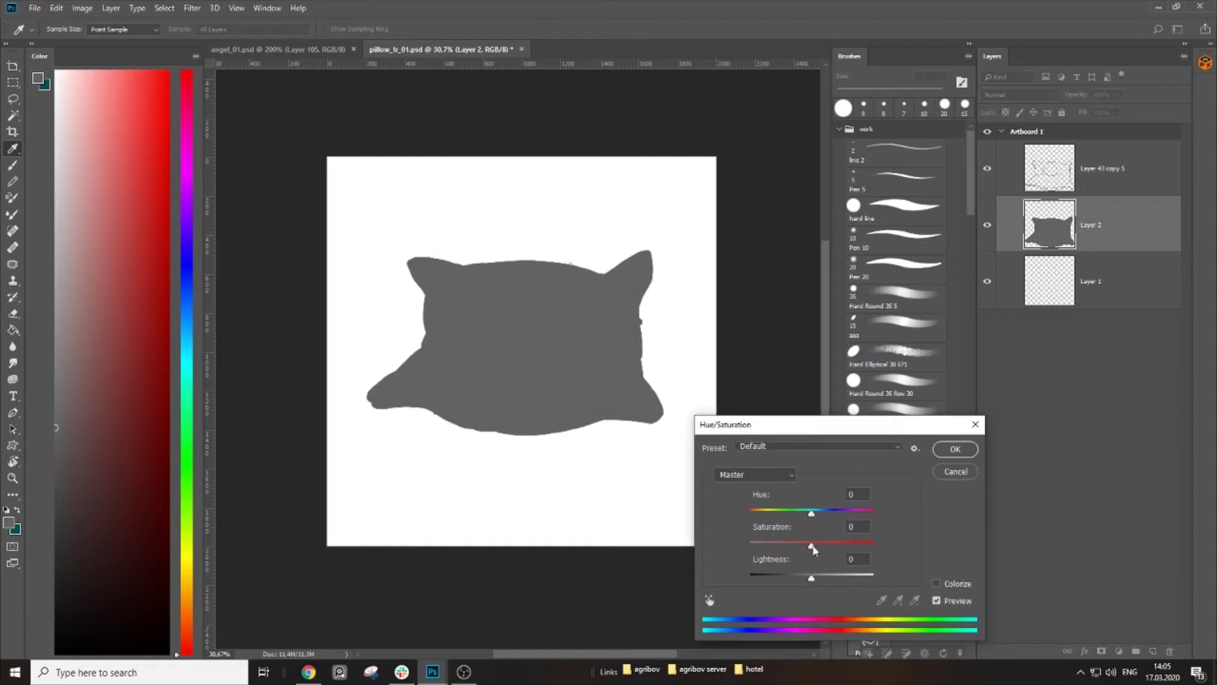
pyautogui.moveTo(813, 580); pyautogui.dragTo(834, 581)
pyautogui.moveTo(808, 424); pyautogui.dragTo(807, 265)
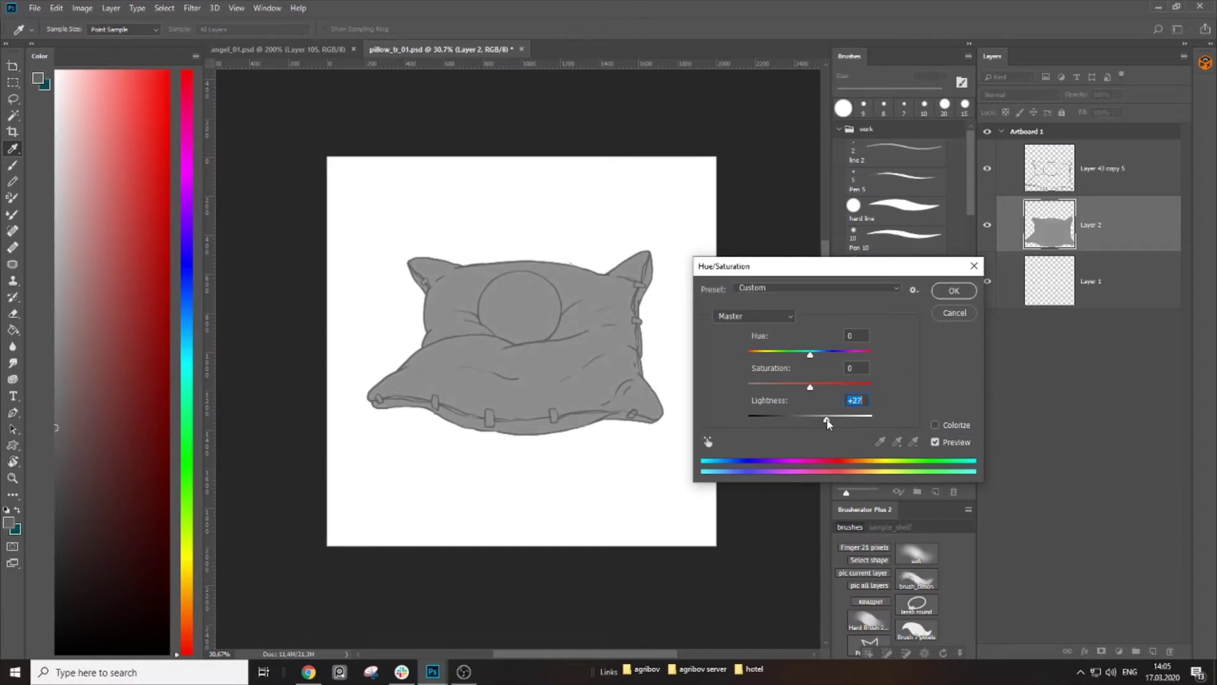
pyautogui.click(953, 290)
pyautogui.press('g')
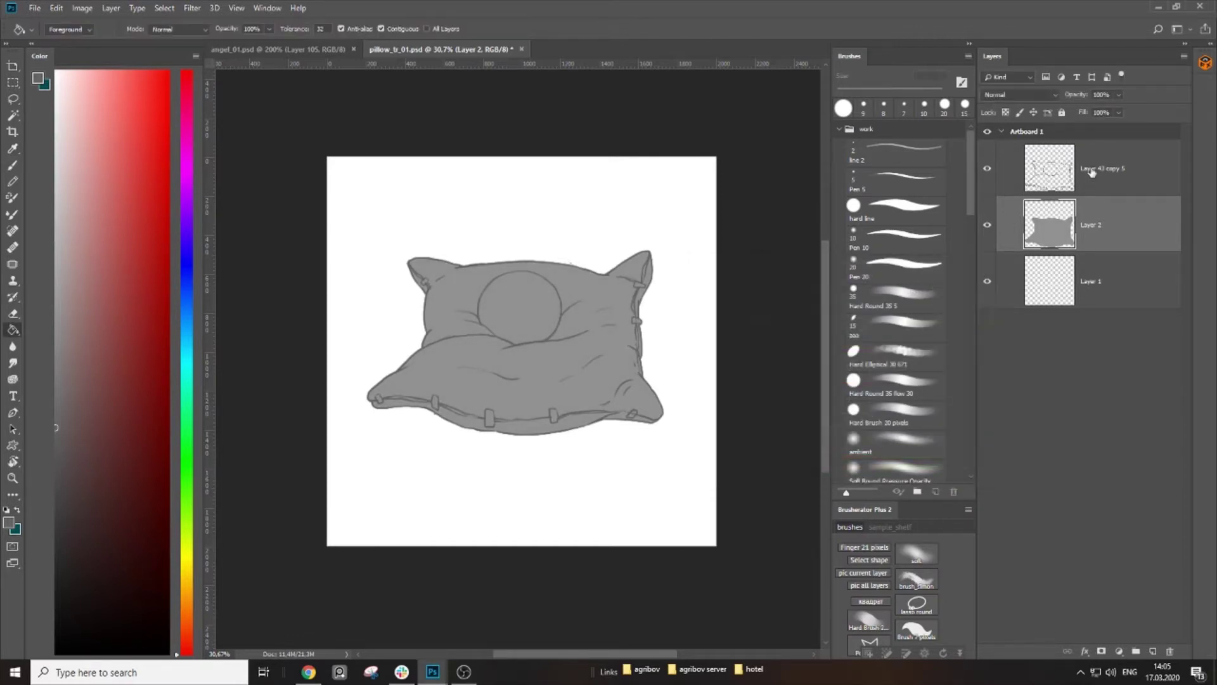
# Step: Erase the stray grey specks above the pillow's upper edge on Layer 2 with an eraser of about 25 px
pyautogui.click(1050, 173)
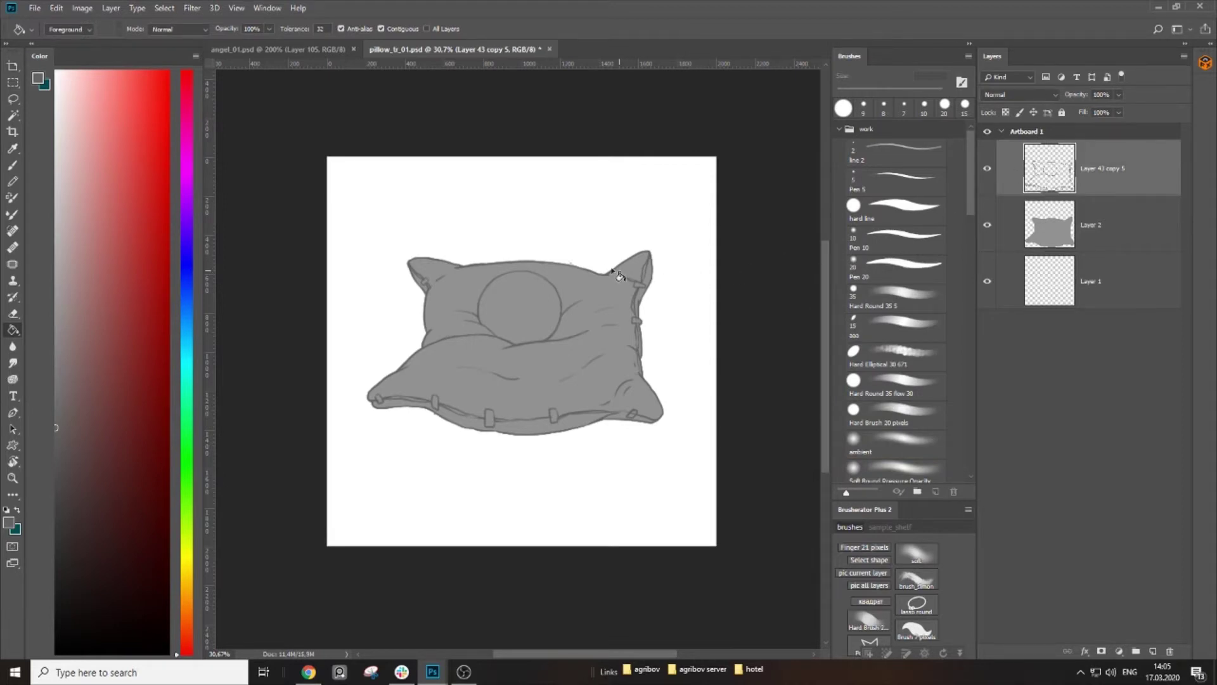
pyautogui.press('z')
pyautogui.moveTo(559, 250); pyautogui.dragTo(622, 277)
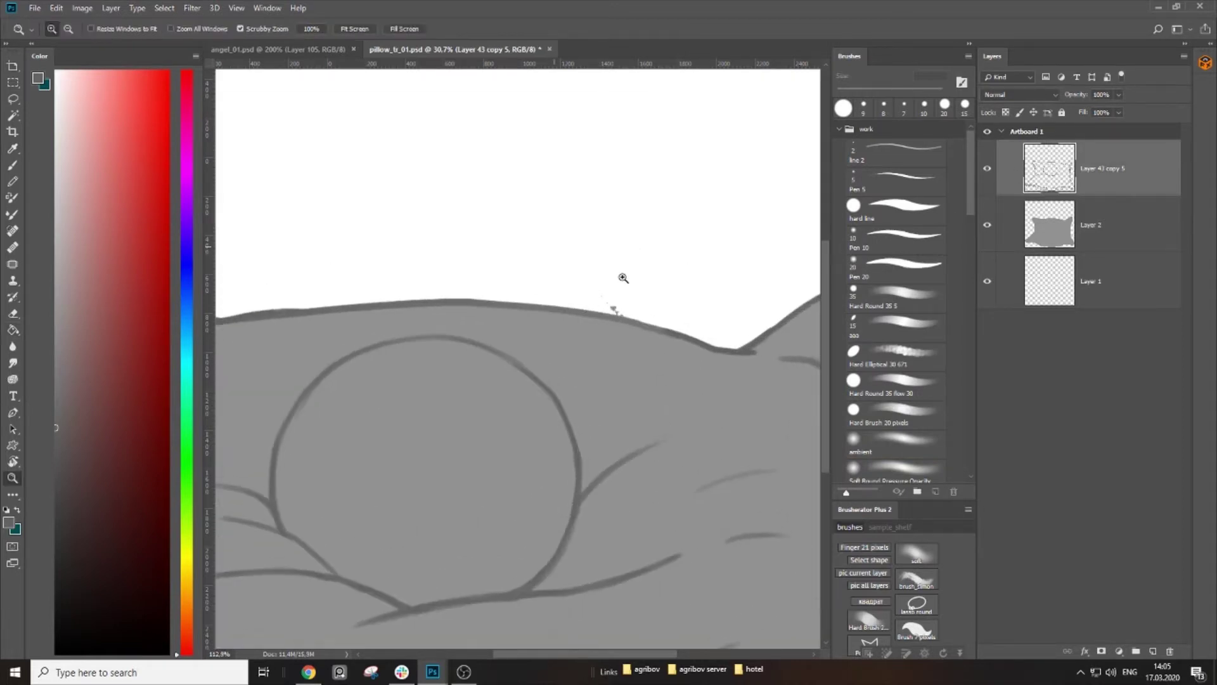
pyautogui.click(1080, 225)
pyautogui.press('e')
pyautogui.press('[')
pyautogui.press('[')
pyautogui.press('[')
pyautogui.press('[')
pyautogui.press('[')
pyautogui.press('[')
pyautogui.press('[')
pyautogui.press('[')
pyautogui.press('[')
pyautogui.press('[')
pyautogui.press('[')
pyautogui.press('[')
pyautogui.press('[')
pyautogui.press('[')
pyautogui.press('[')
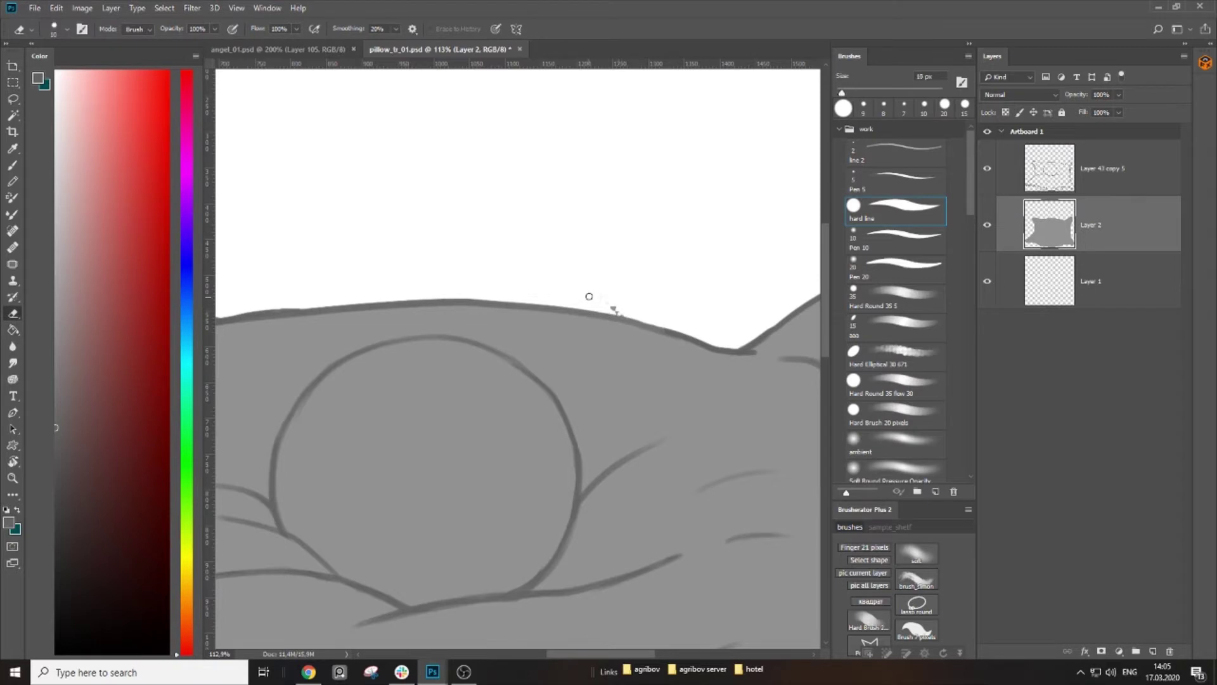
pyautogui.press(']')
pyautogui.press(']')
pyautogui.press(']')
pyautogui.moveTo(716, 314); pyautogui.dragTo(542, 313)
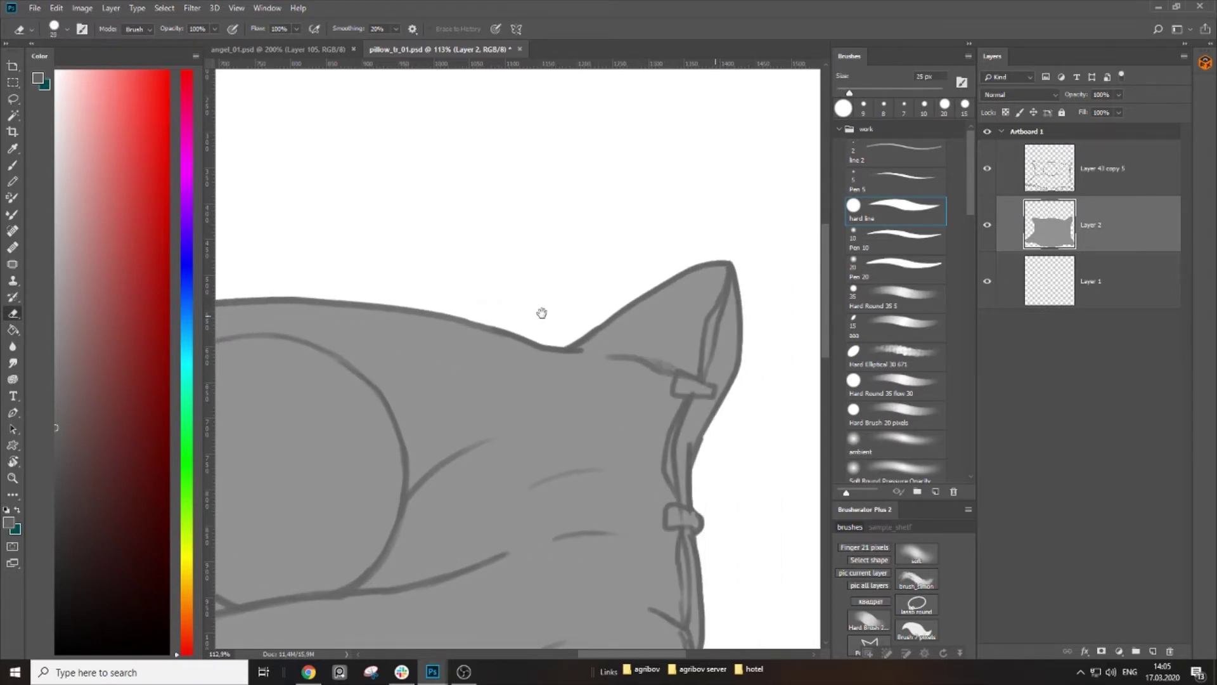
pyautogui.press('z')
pyautogui.moveTo(687, 298); pyautogui.dragTo(639, 316)
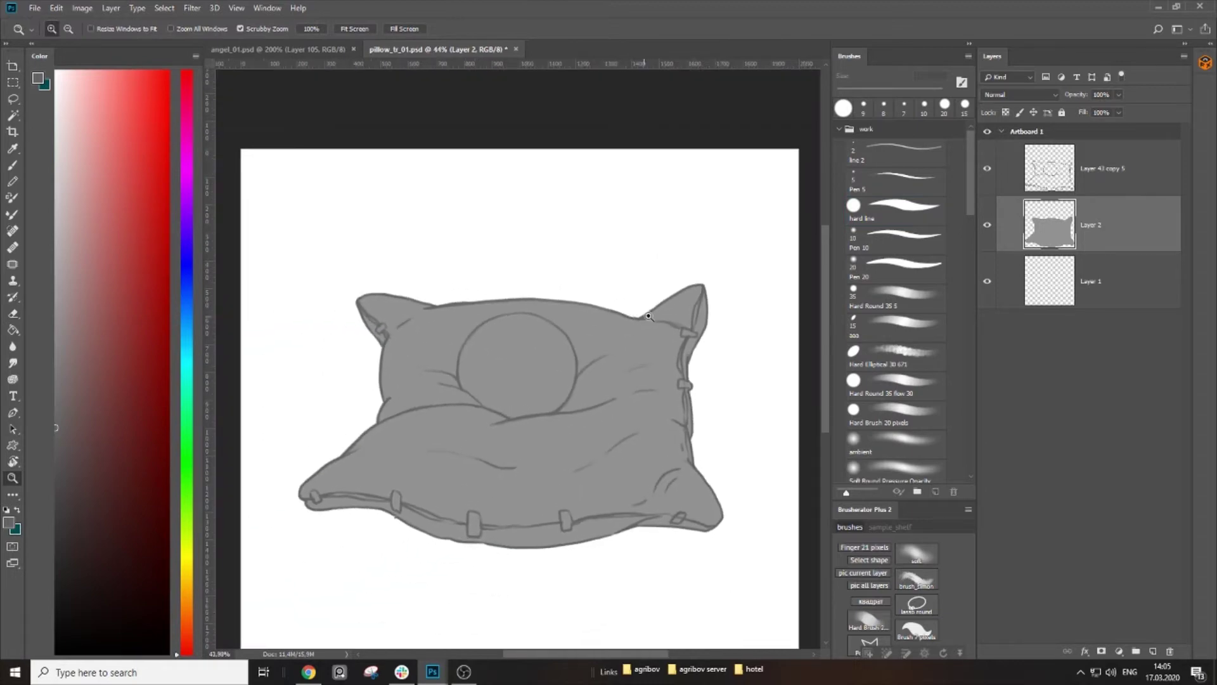
# Step: Raise the Lightness of the line art on Layer 43 copy 5 to +14 with Hue/Saturation
pyautogui.press('i')
pyautogui.click(1084, 181)
pyautogui.hotkey('ctrl', 'u')
pyautogui.moveTo(811, 417); pyautogui.dragTo(817, 418)
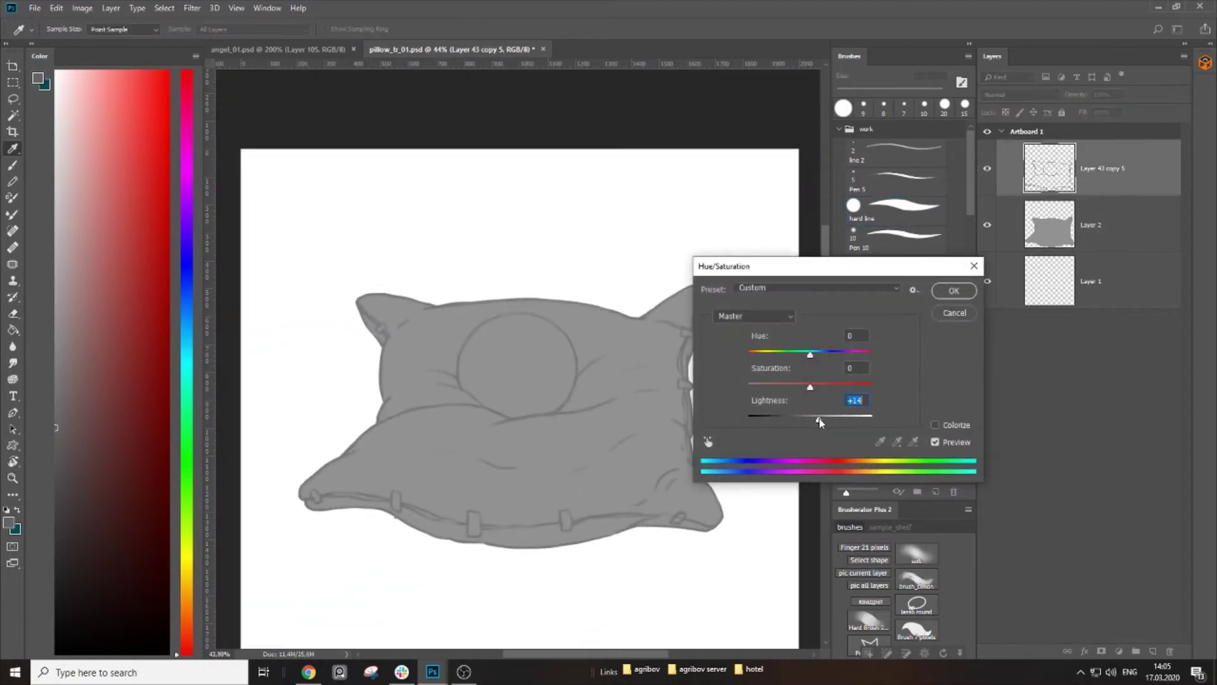
pyautogui.click(953, 290)
pyautogui.press('e')
pyautogui.moveTo(707, 417); pyautogui.dragTo(705, 376)
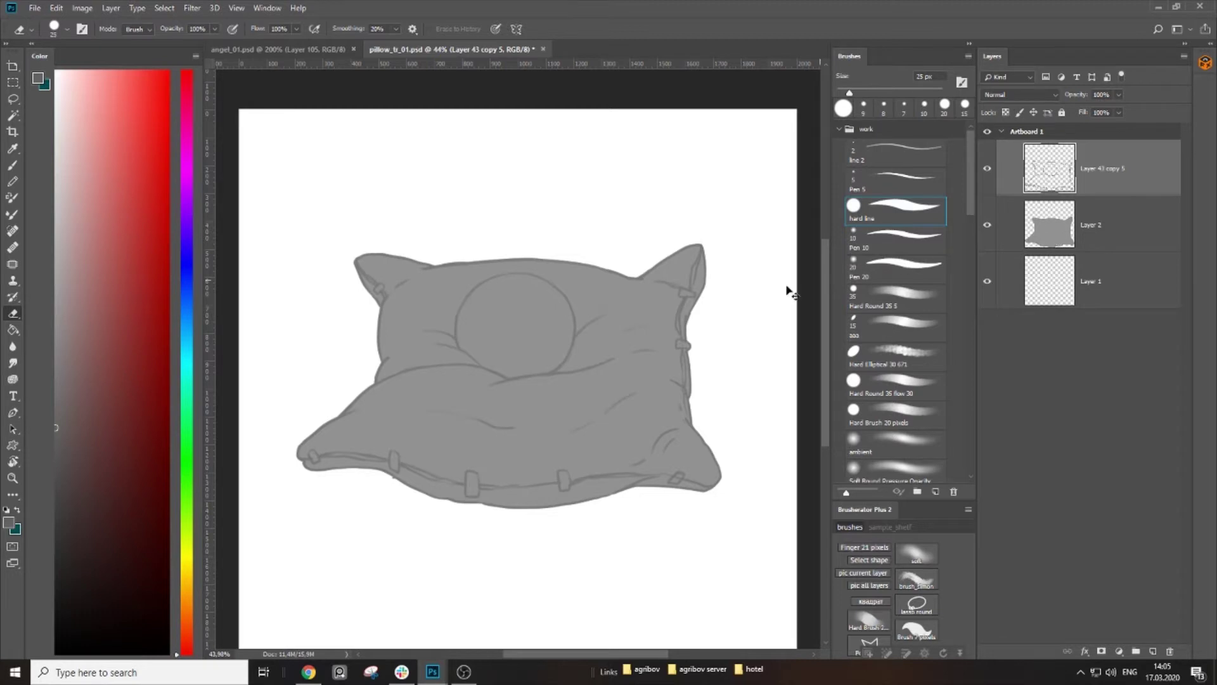
# Step: Duplicate the line-art layer, hide the copy and rename it "line"
pyautogui.hotkey('ctrl', 'j')
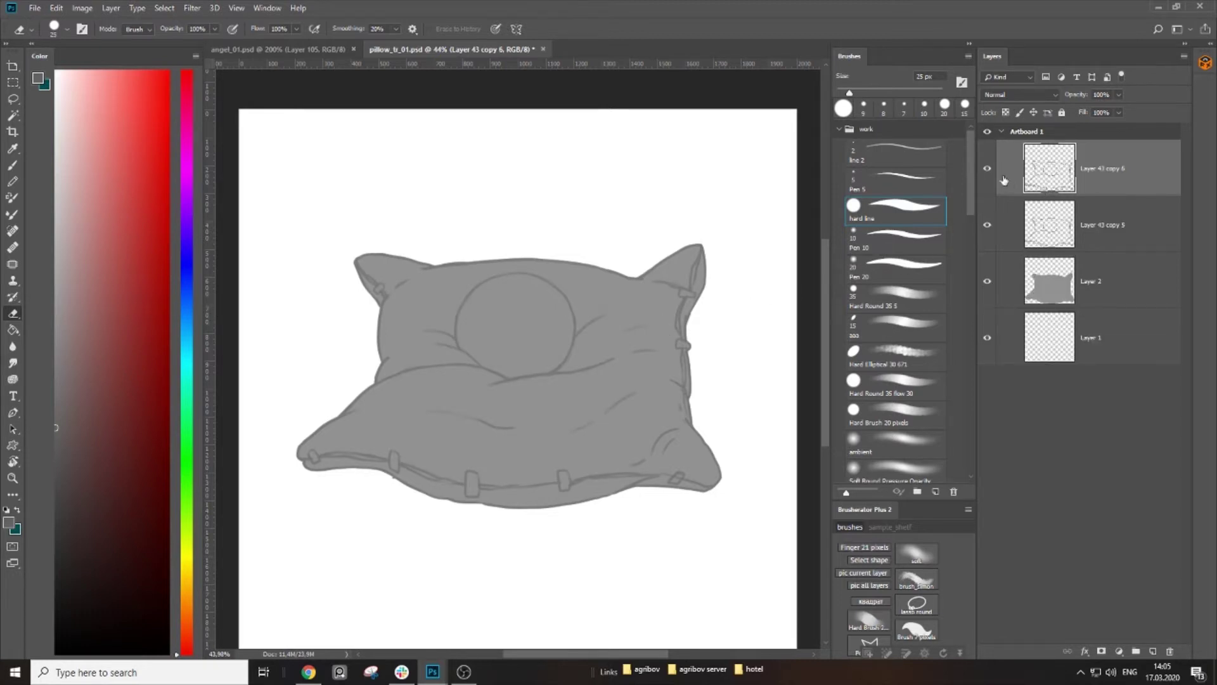
pyautogui.click(989, 172)
pyautogui.doubleClick(1092, 167)
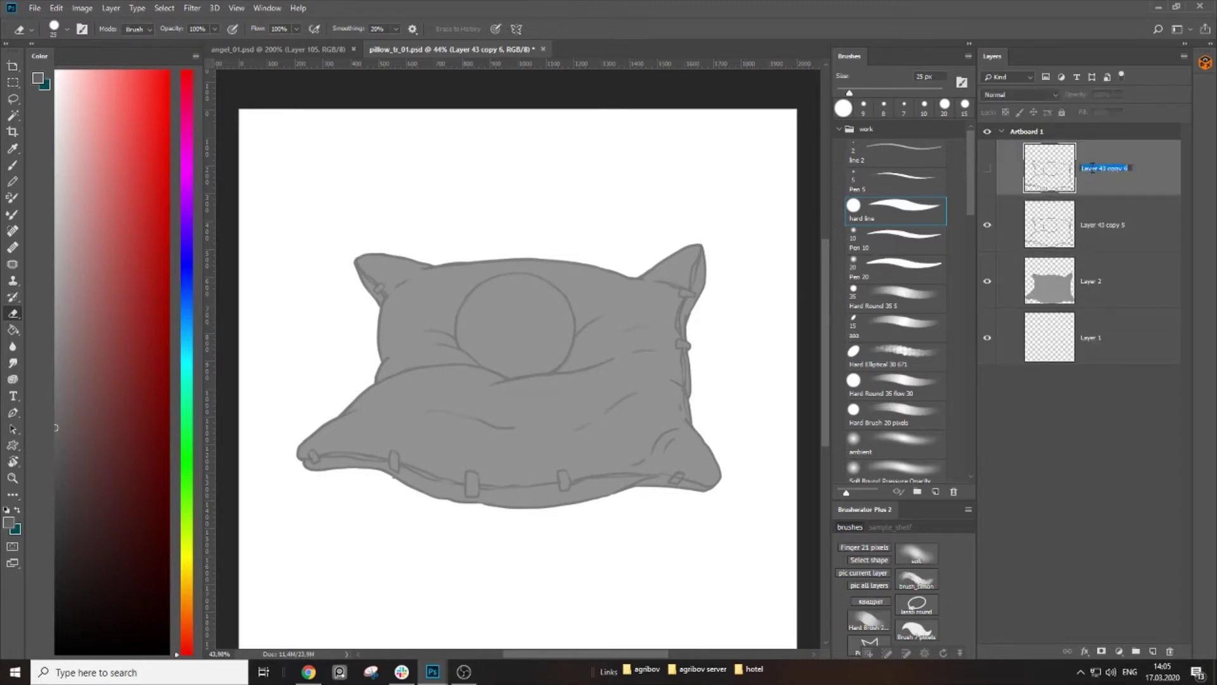
pyautogui.write('l')
pyautogui.press('Return')
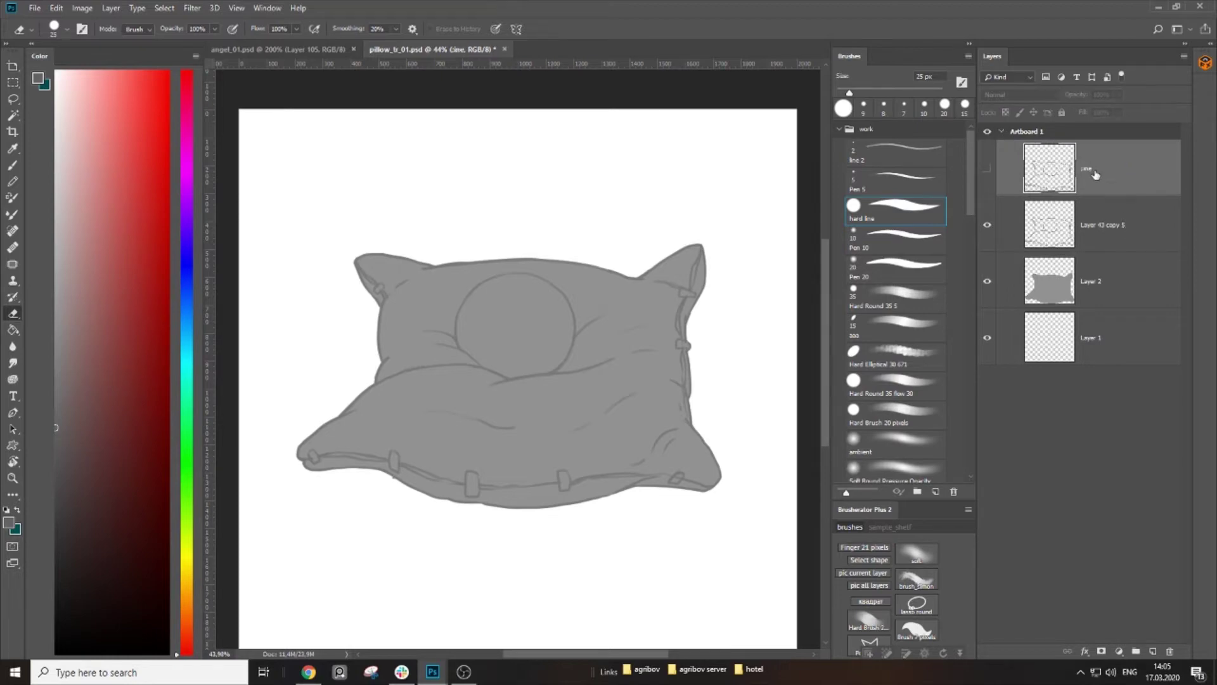
pyautogui.doubleClick(1089, 169)
pyautogui.press('Tab')
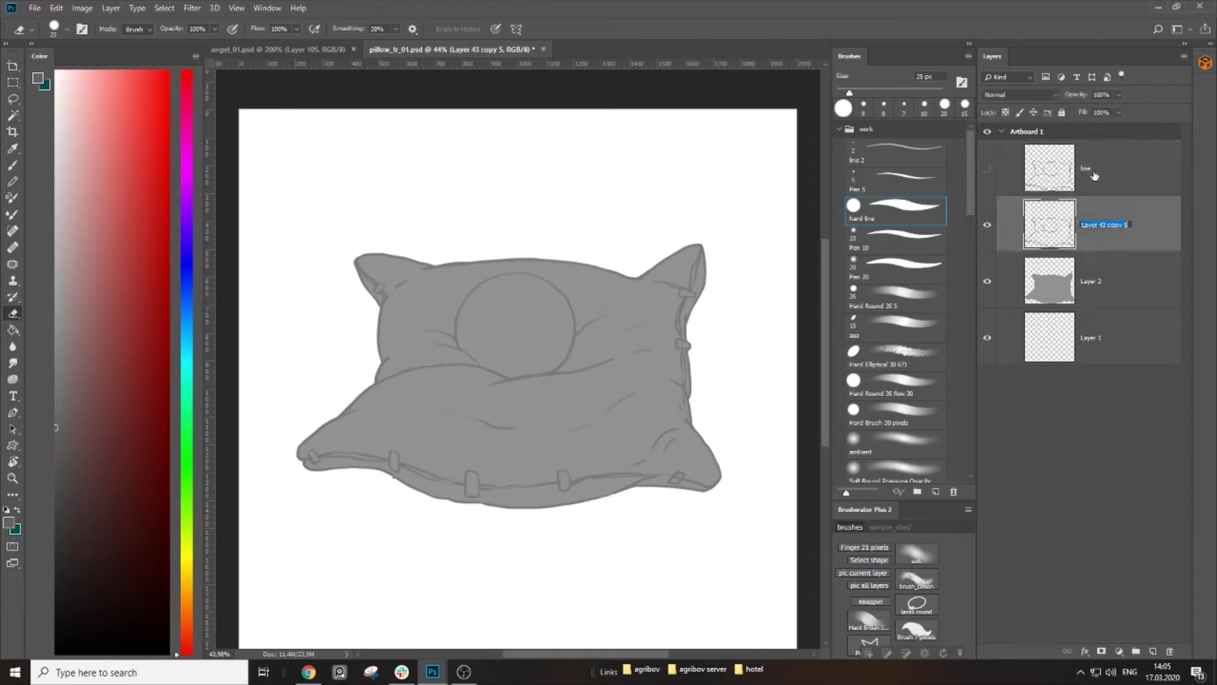
# Step: Merge the visible line art with the grey silhouette below it and name the merged layer "fill"
pyautogui.click(1122, 279)
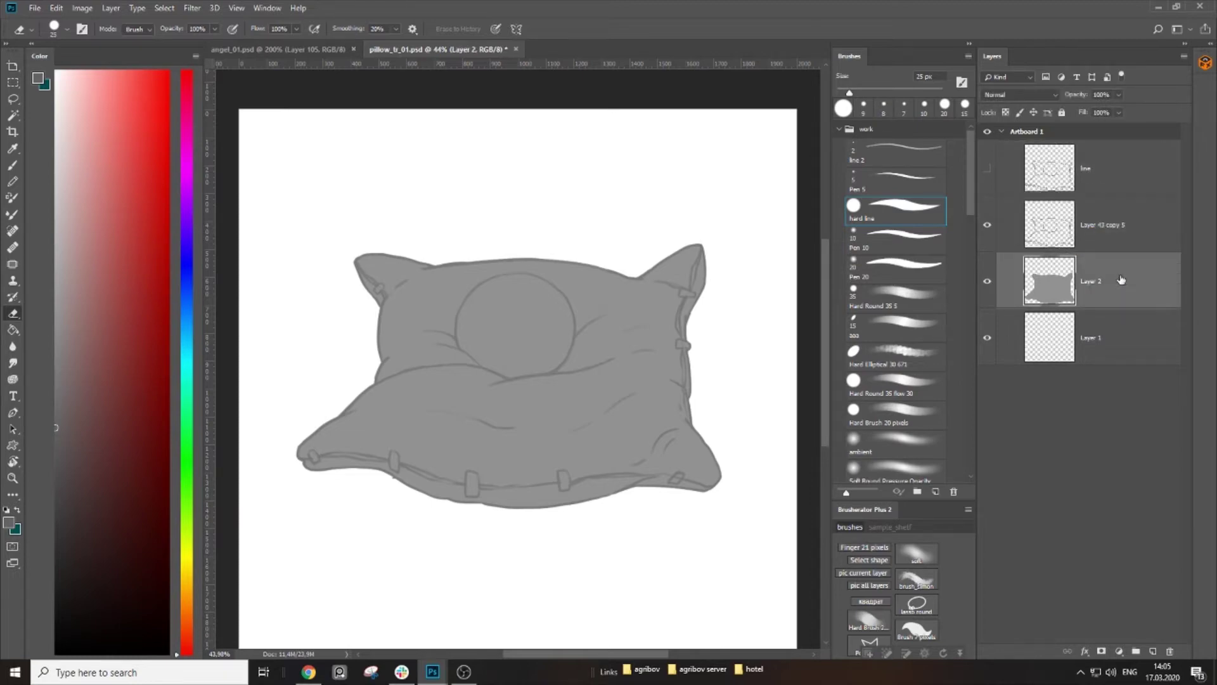
pyautogui.rightClick(1097, 238)
pyautogui.click(990, 496)
pyautogui.doubleClick(1091, 226)
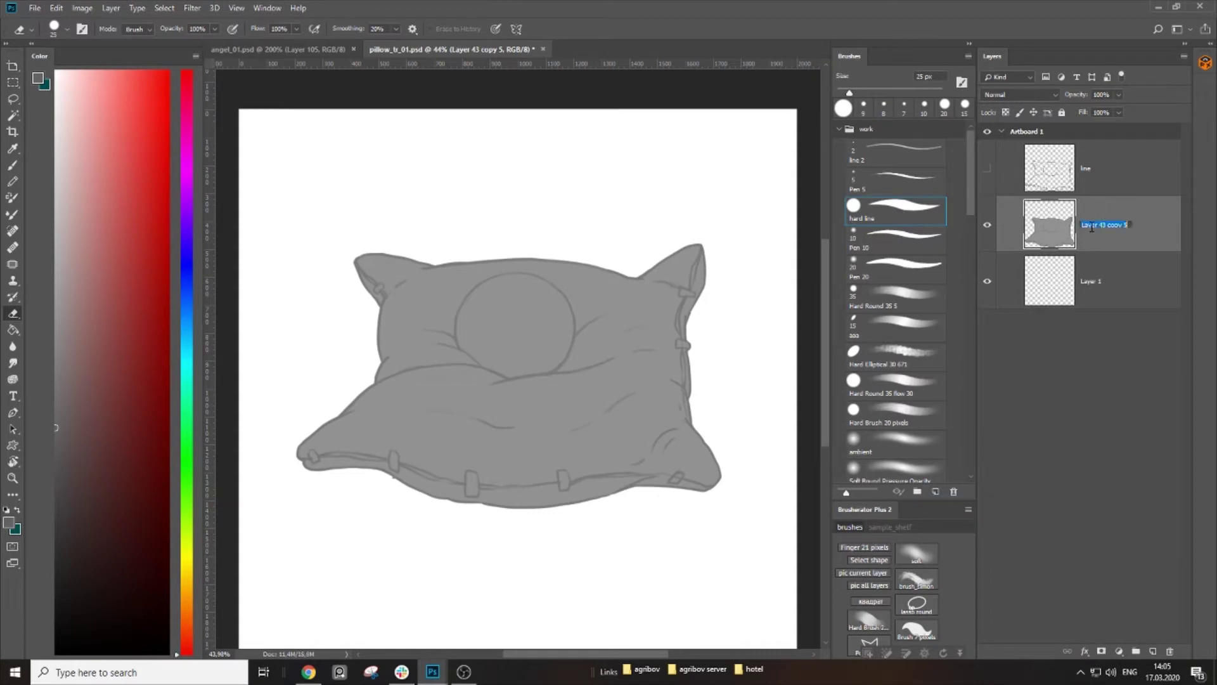
pyautogui.press('BackSpace')
pyautogui.write('fill')
pyautogui.press('Return')
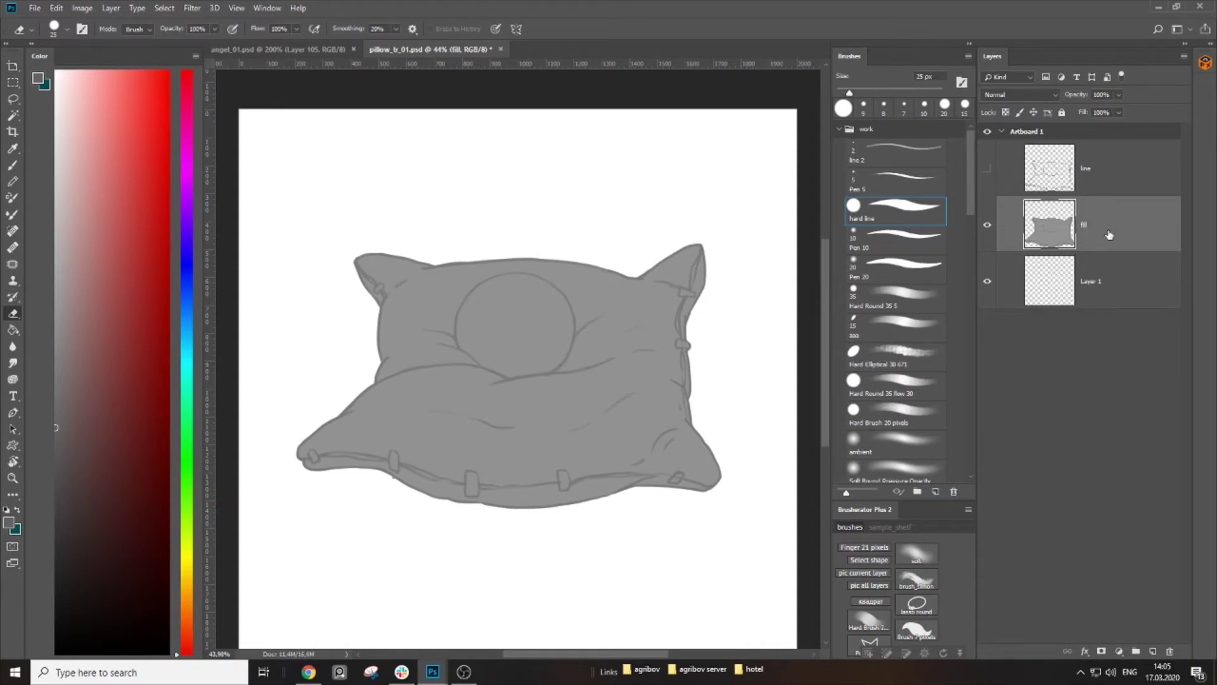
pyautogui.click(1027, 180)
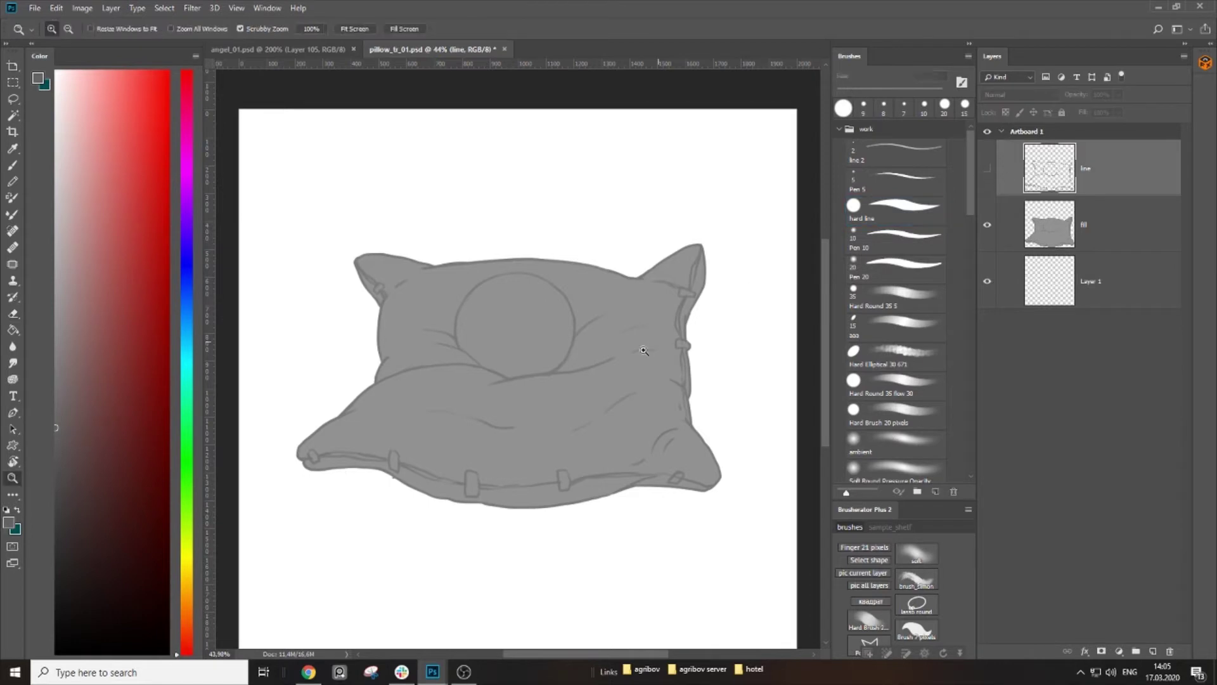
pyautogui.scroll(-3, 656, 347)
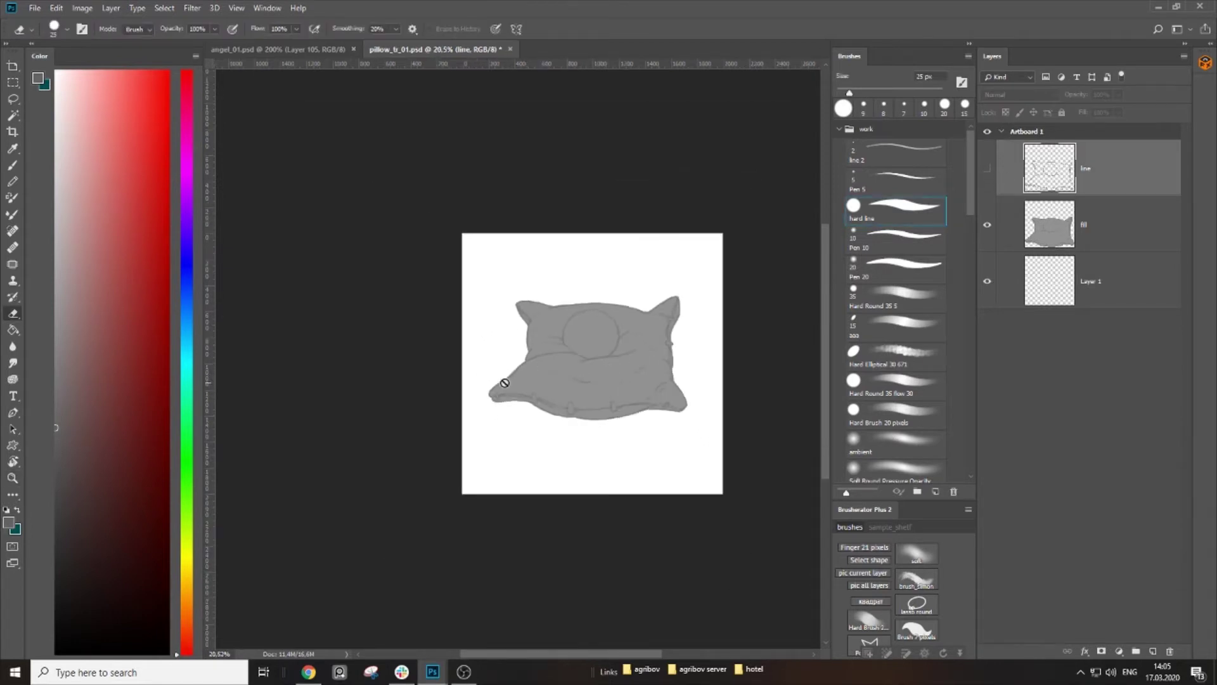
pyautogui.click(987, 225)
pyautogui.click(987, 225)
# Step: Add a new layer above the fill layer, clip it to the fill and name it "shadow"
pyautogui.click(1103, 247)
pyautogui.click(1152, 651)
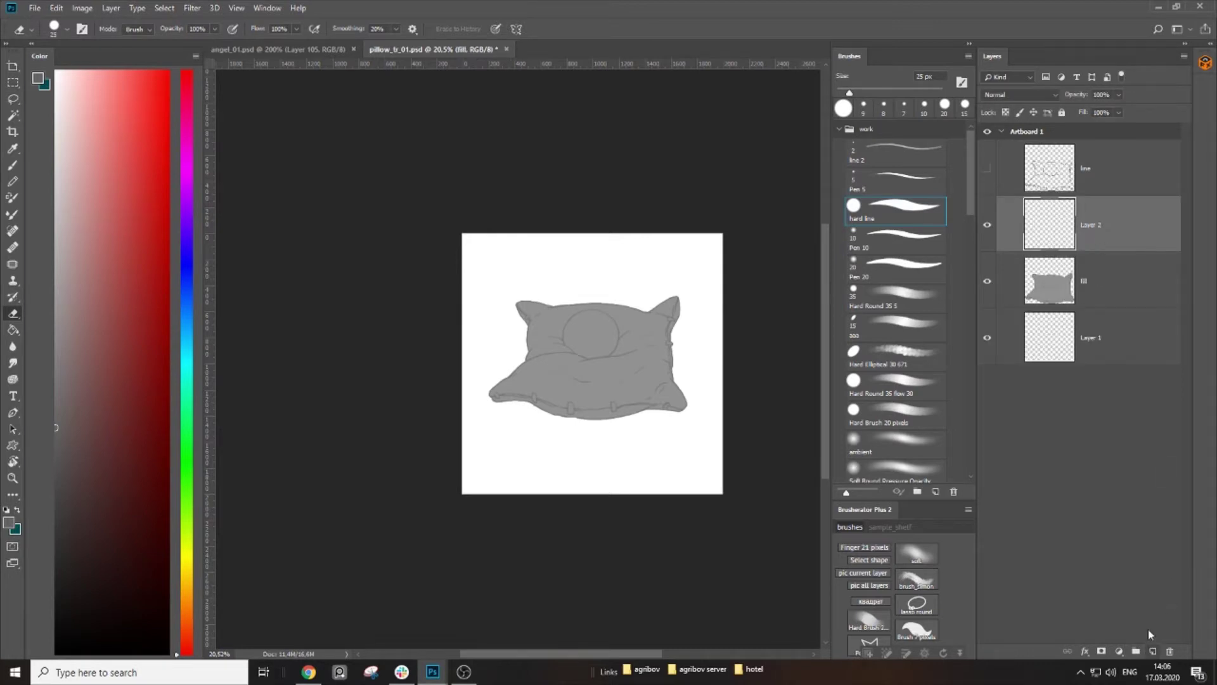
pyautogui.keyDown('alt'); pyautogui.click(1103, 249); pyautogui.keyUp('alt')
pyautogui.doubleClick(1115, 225)
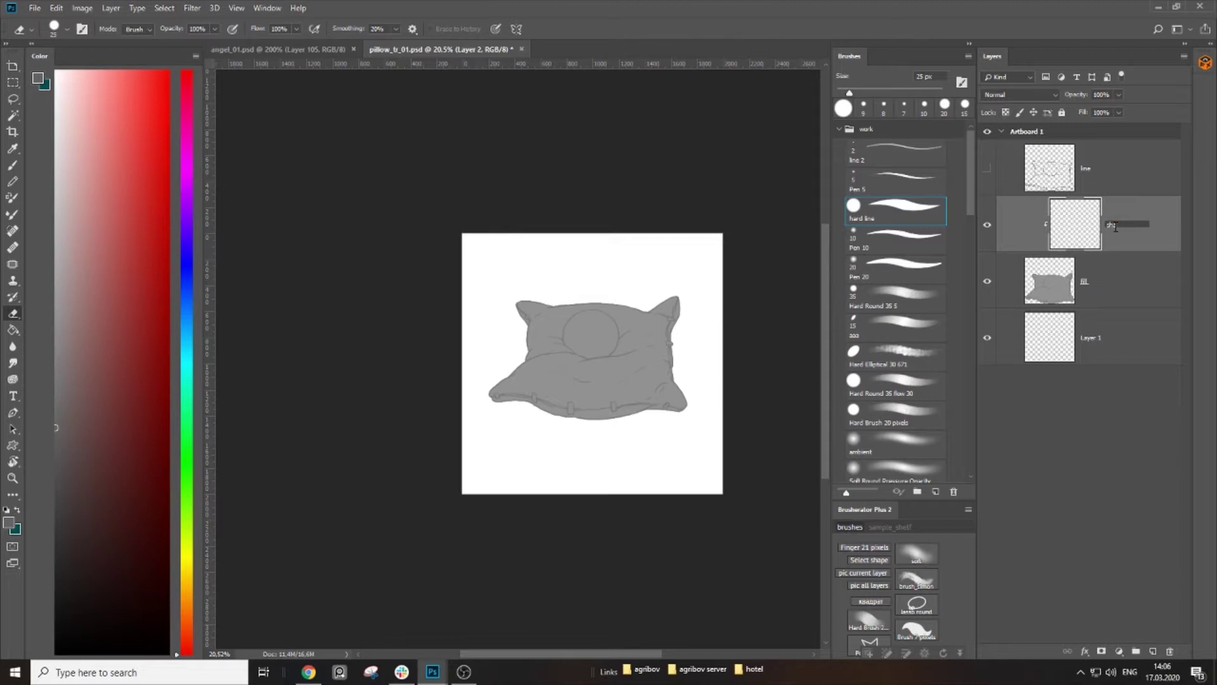
pyautogui.press('Return')
# Step: Set the brush colour to black and the shadow layer's opacity to 70%
pyautogui.press('b')
pyautogui.moveTo(81, 429)
pyautogui.mouseDown()
pyautogui.moveTo(57, 624)
pyautogui.moveTo(33, 660)
pyautogui.mouseUp()
pyautogui.moveTo(1078, 95); pyautogui.dragTo(1066, 96)
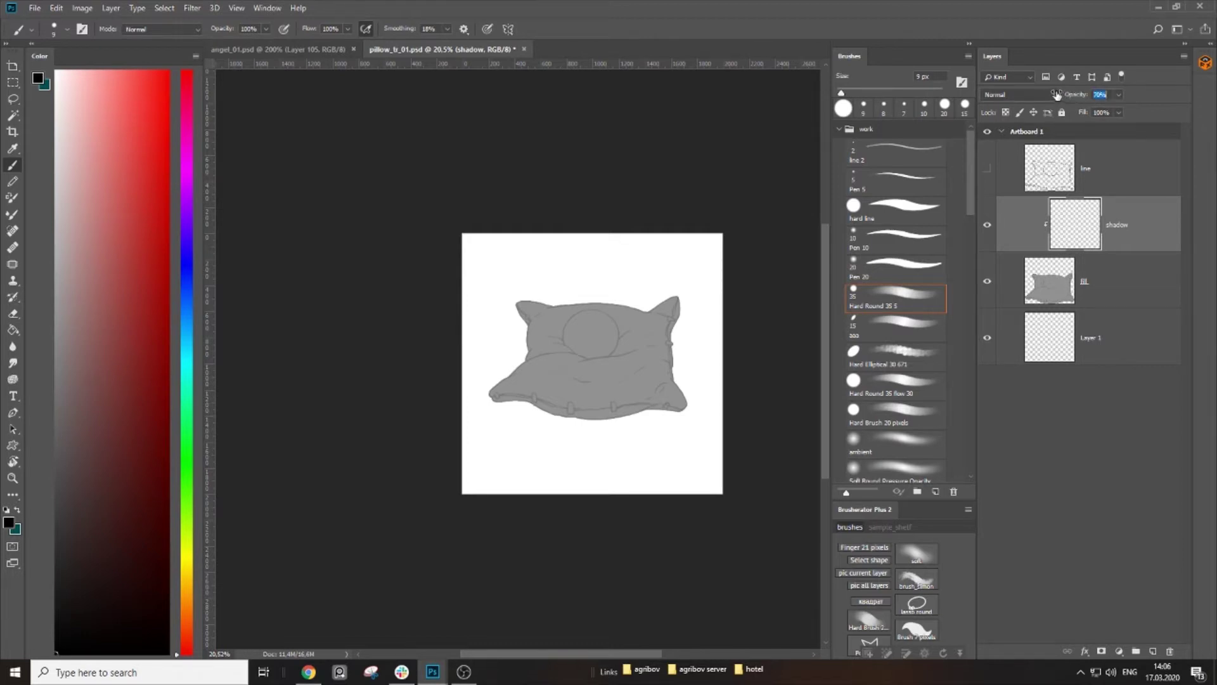
# Step: Paint black shadow along the pillow's right side and lower rim with the hard line brush, adjusting its size as needed
pyautogui.scroll(5, 693, 334)
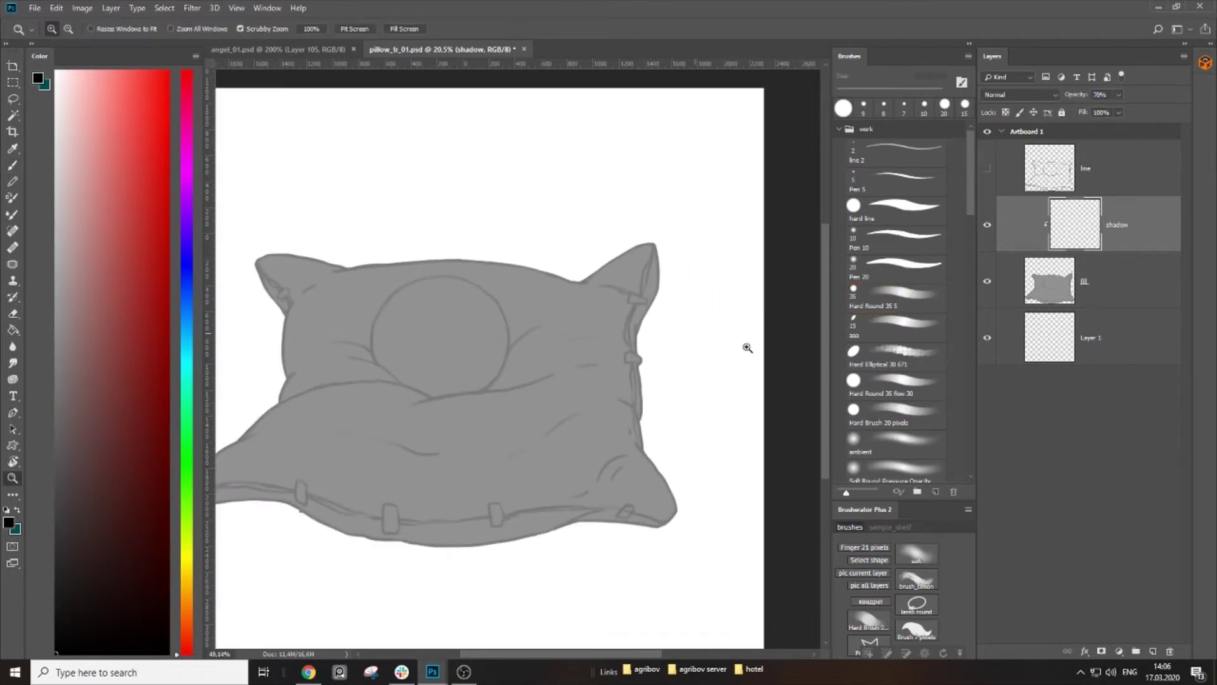
pyautogui.click(906, 209)
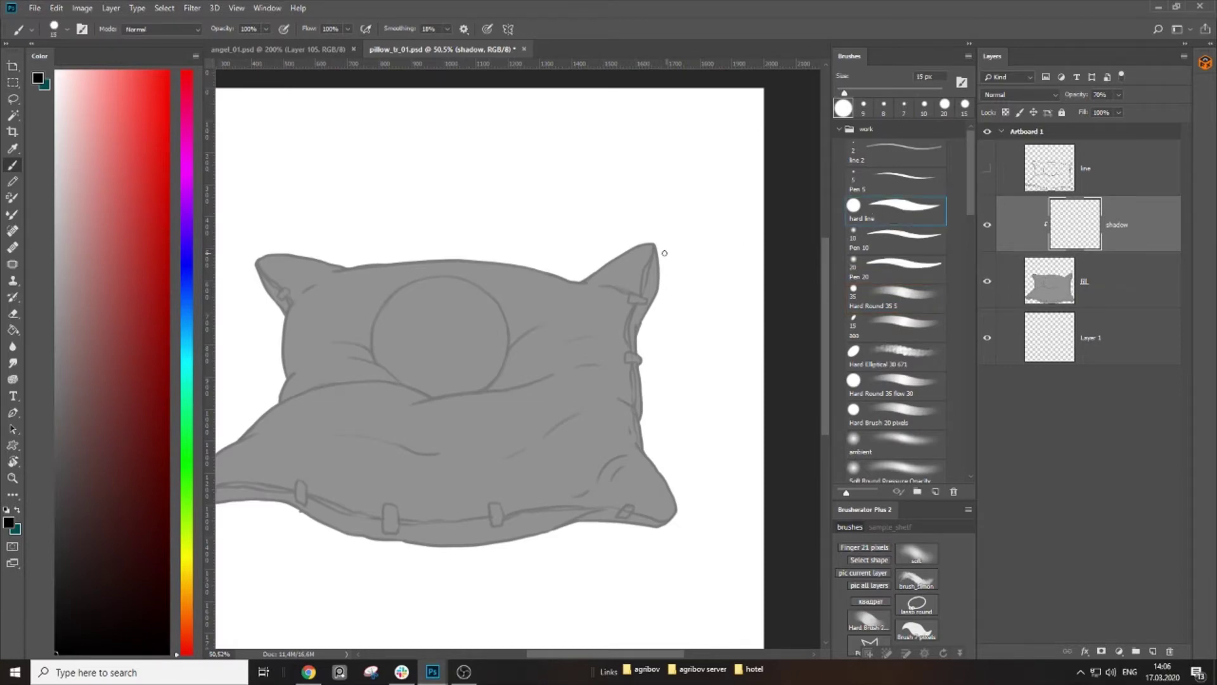
pyautogui.press(']')
pyautogui.press(']')
pyautogui.press(']')
pyautogui.moveTo(655, 246)
pyautogui.mouseDown()
pyautogui.moveTo(630, 349)
pyautogui.moveTo(656, 289)
pyautogui.moveTo(634, 351)
pyautogui.mouseUp()
pyautogui.press('[')
pyautogui.moveTo(629, 388)
pyautogui.mouseDown()
pyautogui.moveTo(623, 295)
pyautogui.moveTo(632, 357)
pyautogui.moveTo(630, 341)
pyautogui.moveTo(671, 413)
pyautogui.moveTo(659, 436)
pyautogui.moveTo(641, 432)
pyautogui.moveTo(696, 306)
pyautogui.mouseUp()
pyautogui.press(']')
pyautogui.press(']')
pyautogui.press(']')
pyautogui.moveTo(776, 290)
pyautogui.mouseDown()
pyautogui.moveTo(700, 291)
pyautogui.moveTo(503, 308)
pyautogui.moveTo(356, 267)
pyautogui.moveTo(304, 279)
pyautogui.moveTo(559, 318)
pyautogui.moveTo(720, 309)
pyautogui.mouseUp()
pyautogui.moveTo(570, 309); pyautogui.dragTo(578, 451)
pyautogui.press('[')
pyautogui.press('[')
pyautogui.press('[')
pyautogui.press('[')
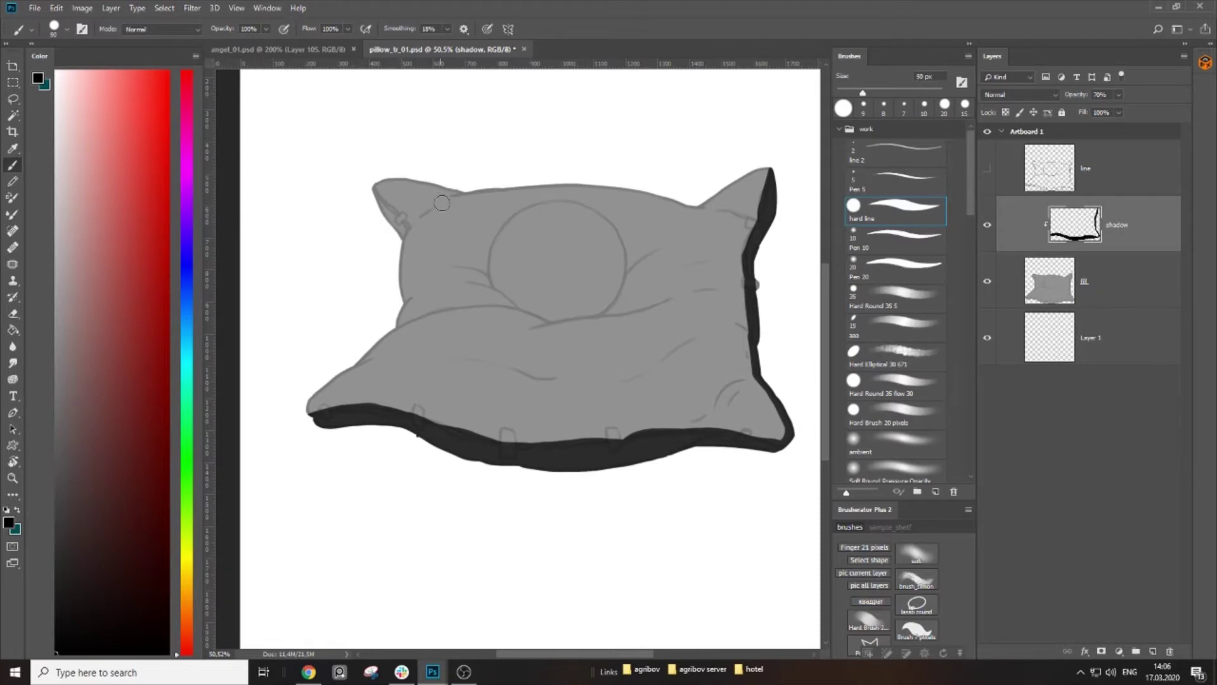
# Step: Paint black shadow along the underside of the pillow's upper-left corner
pyautogui.press(']')
pyautogui.press(']')
pyautogui.moveTo(373, 196); pyautogui.dragTo(405, 223)
# Step: Paint a black crescent-shaped shadow inside the right half of the circle on the pillow, undoing a stray stroke
pyautogui.moveTo(531, 277); pyautogui.dragTo(514, 275)
pyautogui.press(']')
pyautogui.press('[')
pyautogui.press('[')
pyautogui.moveTo(514, 208)
pyautogui.mouseDown()
pyautogui.moveTo(573, 209)
pyautogui.moveTo(582, 229)
pyautogui.moveTo(553, 296)
pyautogui.moveTo(518, 312)
pyautogui.moveTo(586, 306)
pyautogui.moveTo(602, 242)
pyautogui.moveTo(576, 211)
pyautogui.moveTo(598, 229)
pyautogui.moveTo(598, 272)
pyautogui.moveTo(572, 307)
pyautogui.moveTo(533, 311)
pyautogui.moveTo(569, 284)
pyautogui.moveTo(587, 228)
pyautogui.moveTo(579, 285)
pyautogui.moveTo(560, 306)
pyautogui.mouseUp()
pyautogui.hotkey('ctrl', 'z')
# Step: Clean up the crescent shadow's upper tip and outer edge along the circle by alternately erasing and repainting
pyautogui.scroll(4, 580, 218)
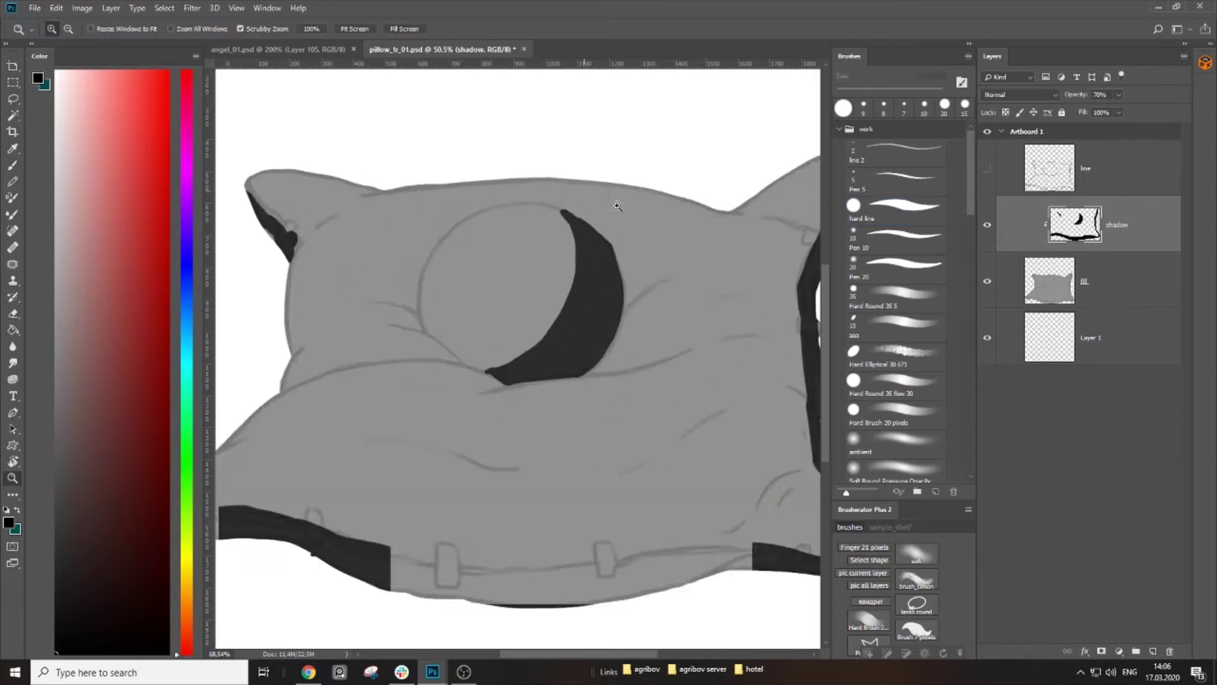
pyautogui.press('e')
pyautogui.moveTo(588, 238); pyautogui.dragTo(637, 289)
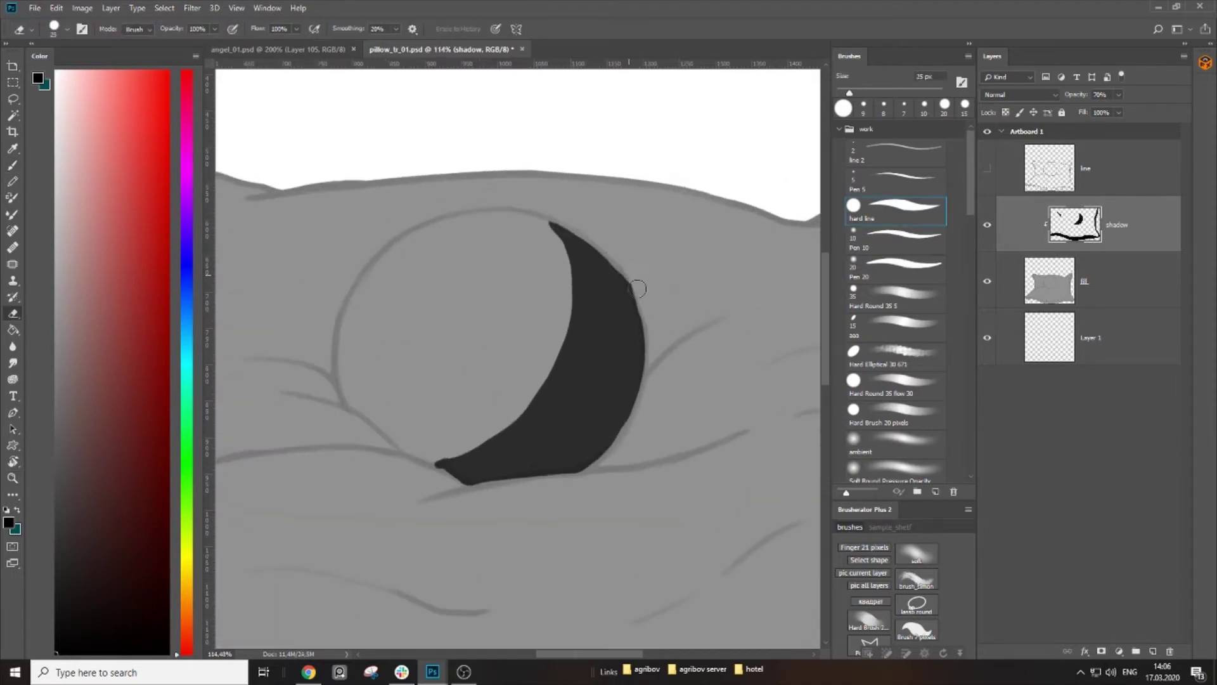
pyautogui.press('b')
pyautogui.moveTo(557, 223); pyautogui.dragTo(616, 278)
pyautogui.press('e')
pyautogui.moveTo(546, 221); pyautogui.dragTo(559, 248)
pyautogui.moveTo(512, 359); pyautogui.dragTo(603, 265)
# Step: Extend the crescent shadow along the circle's lower-left edge, tapering it into a thin end with a 35 px brush
pyautogui.press('b')
pyautogui.moveTo(434, 303)
pyautogui.mouseDown()
pyautogui.moveTo(483, 351)
pyautogui.moveTo(548, 380)
pyautogui.mouseUp()
pyautogui.moveTo(616, 313); pyautogui.dragTo(551, 333)
pyautogui.press('[')
pyautogui.press('[')
pyautogui.moveTo(440, 376); pyautogui.dragTo(542, 352)
# Step: Paint a rounded black cast shadow on the pillow against the crescent's outer edge, undoing a stray first stroke
pyautogui.moveTo(633, 320); pyautogui.dragTo(509, 309)
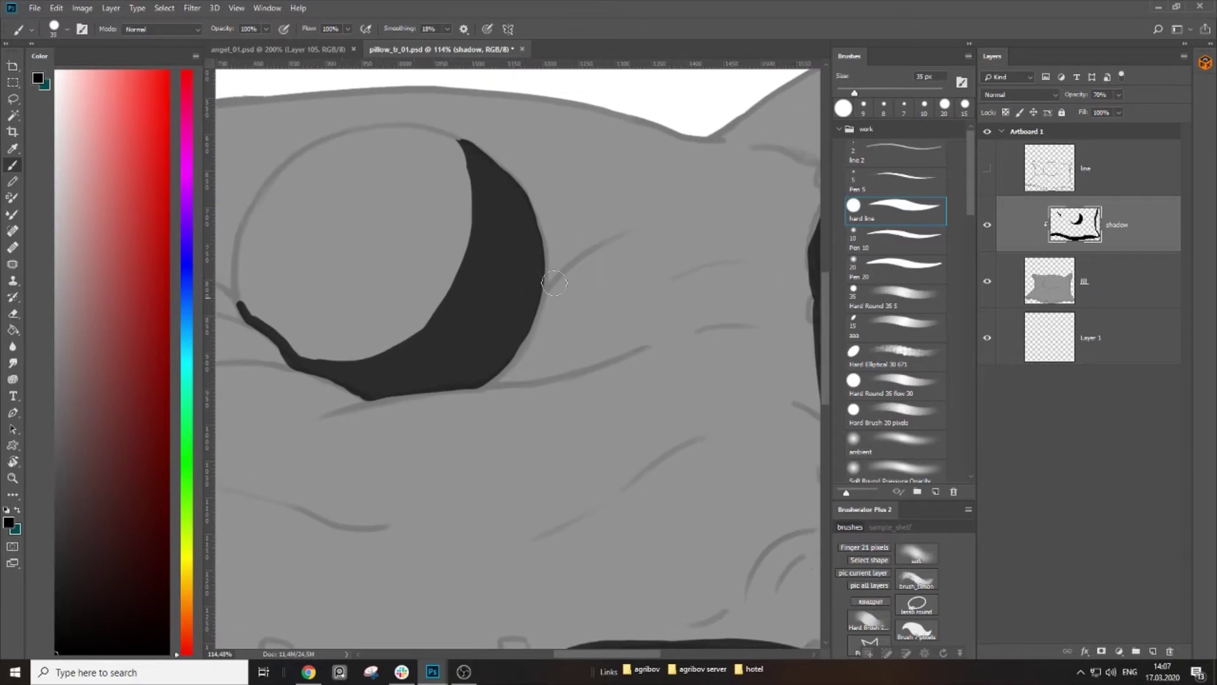
pyautogui.moveTo(538, 239); pyautogui.dragTo(618, 236)
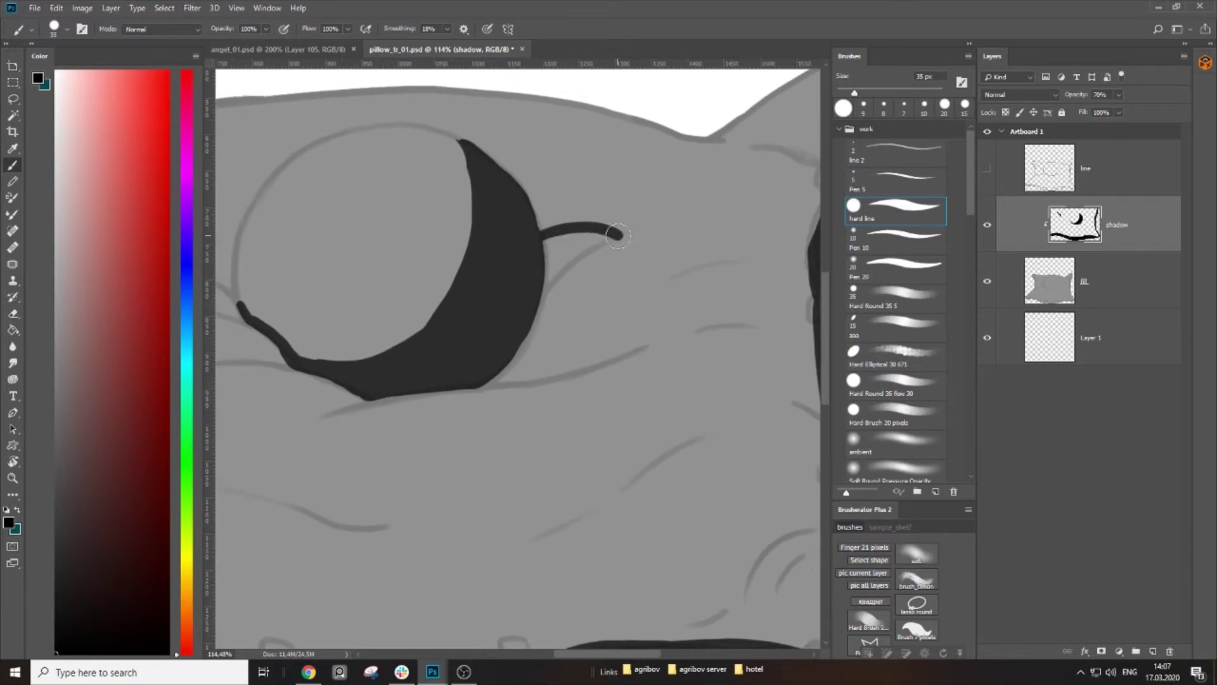
pyautogui.hotkey('ctrl', 'z')
pyautogui.moveTo(540, 239)
pyautogui.mouseDown()
pyautogui.moveTo(617, 236)
pyautogui.moveTo(658, 266)
pyautogui.moveTo(662, 301)
pyautogui.moveTo(634, 350)
pyautogui.moveTo(478, 383)
pyautogui.moveTo(590, 356)
pyautogui.moveTo(640, 320)
pyautogui.moveTo(644, 263)
pyautogui.moveTo(607, 249)
pyautogui.moveTo(550, 254)
pyautogui.moveTo(641, 274)
pyautogui.moveTo(517, 334)
pyautogui.moveTo(571, 334)
pyautogui.moveTo(553, 350)
pyautogui.moveTo(623, 299)
pyautogui.moveTo(592, 304)
pyautogui.moveTo(562, 281)
pyautogui.moveTo(529, 334)
pyautogui.moveTo(557, 325)
pyautogui.moveTo(583, 355)
pyautogui.mouseUp()
pyautogui.hotkey('ctrl', 'space')
pyautogui.press('[')
pyautogui.press('[')
pyautogui.press('[')
pyautogui.moveTo(492, 362)
pyautogui.mouseDown()
pyautogui.moveTo(672, 329)
pyautogui.moveTo(657, 318)
pyautogui.mouseUp()
pyautogui.press('[')
pyautogui.moveTo(353, 377); pyautogui.dragTo(509, 365)
# Step: Trim the outline of the cast shadow beside the circle with the eraser
pyautogui.press('space')
pyautogui.moveTo(675, 283); pyautogui.dragTo(559, 345)
pyautogui.press('e')
pyautogui.moveTo(639, 293)
pyautogui.mouseDown()
pyautogui.moveTo(614, 363)
pyautogui.moveTo(486, 431)
pyautogui.mouseUp()
pyautogui.moveTo(626, 361); pyautogui.dragTo(524, 410)
# Step: Paint a small pointed shadow at the inner base of the pillow's upper-right corner with a 10 px brush
pyautogui.hotkey('ctrl', 'space')
pyautogui.moveTo(613, 336); pyautogui.dragTo(552, 334)
pyautogui.moveTo(694, 246); pyautogui.dragTo(748, 246)
pyautogui.press('b')
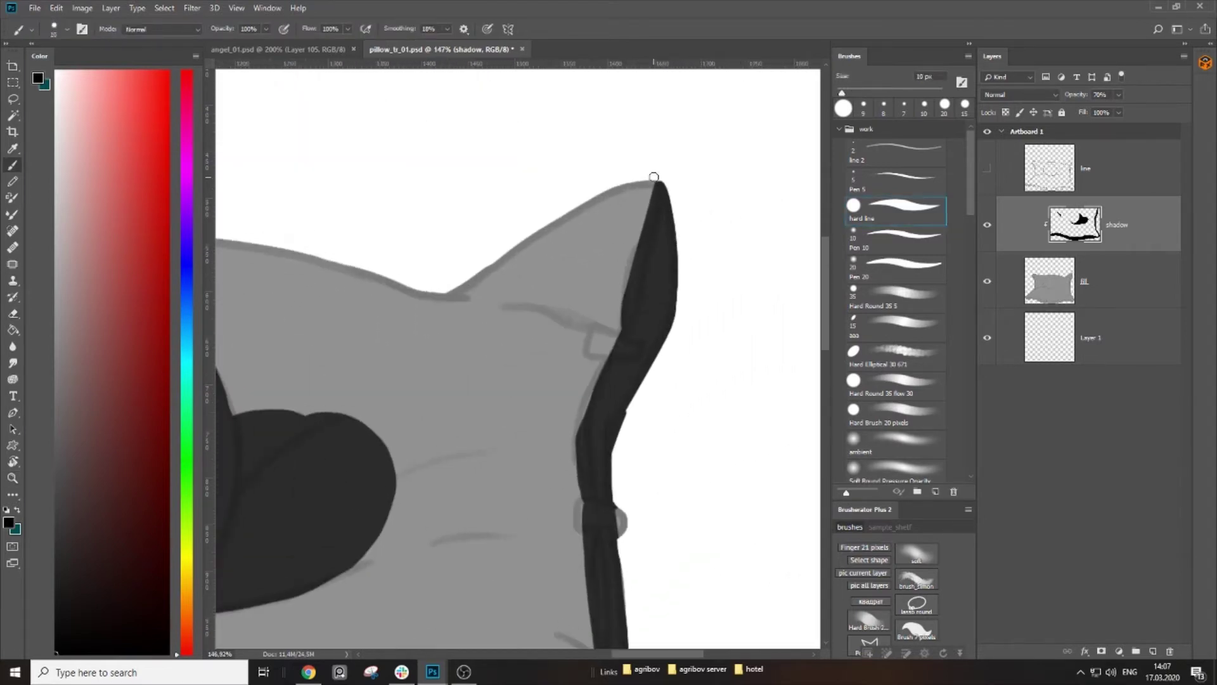
pyautogui.moveTo(620, 305)
pyautogui.mouseDown()
pyautogui.moveTo(593, 323)
pyautogui.moveTo(621, 331)
pyautogui.moveTo(626, 304)
pyautogui.mouseUp()
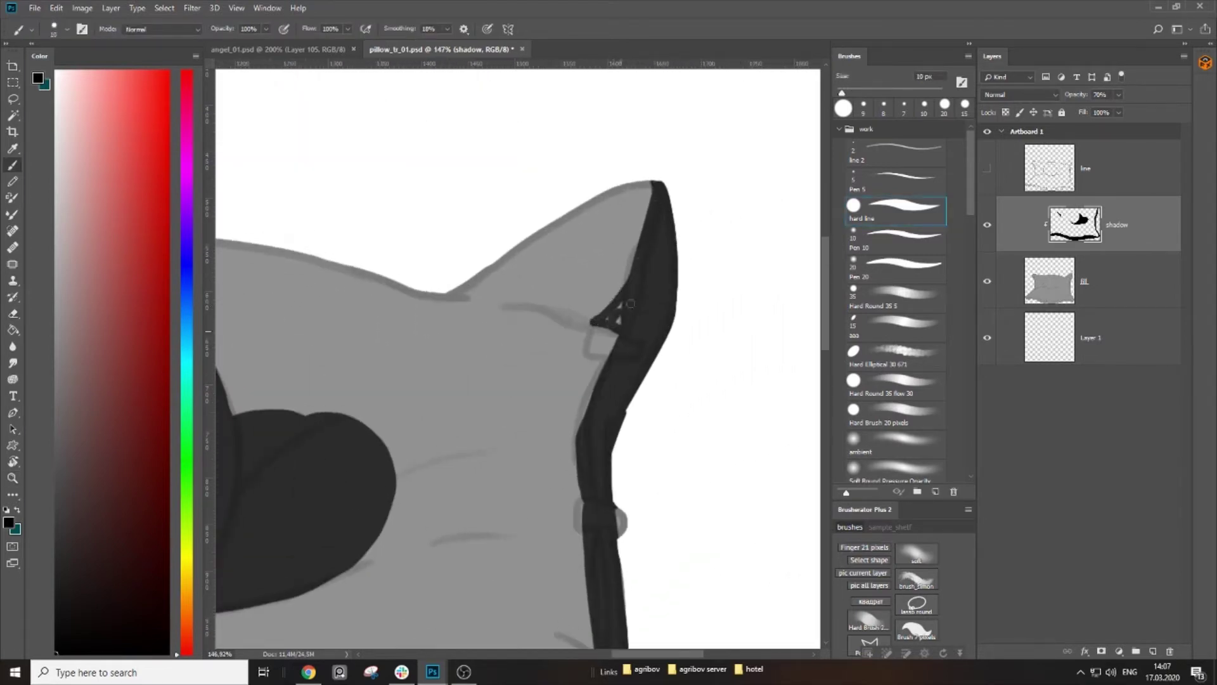
# Step: Widen the black shadow along the pillow's right edge below the upper-right corner, enlarging the brush to 30 px
pyautogui.press(']')
pyautogui.scroll(-3, 605, 315)
pyautogui.press(']')
pyautogui.press(']')
pyautogui.moveTo(595, 252)
pyautogui.mouseDown()
pyautogui.moveTo(609, 274)
pyautogui.moveTo(571, 357)
pyautogui.moveTo(578, 429)
pyautogui.mouseUp()
pyautogui.press(']')
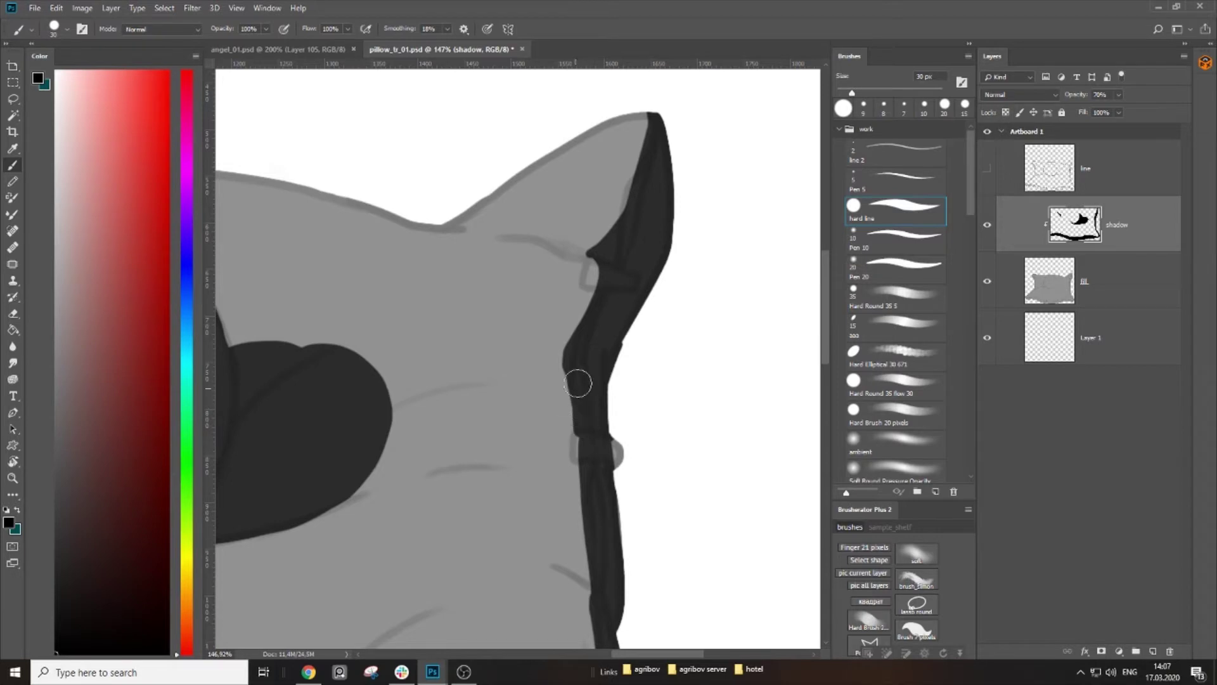
# Step: Continue shaping the right-edge shadow downward past the side tab, using 30 px and smaller brushes
pyautogui.scroll(-4, 583, 331)
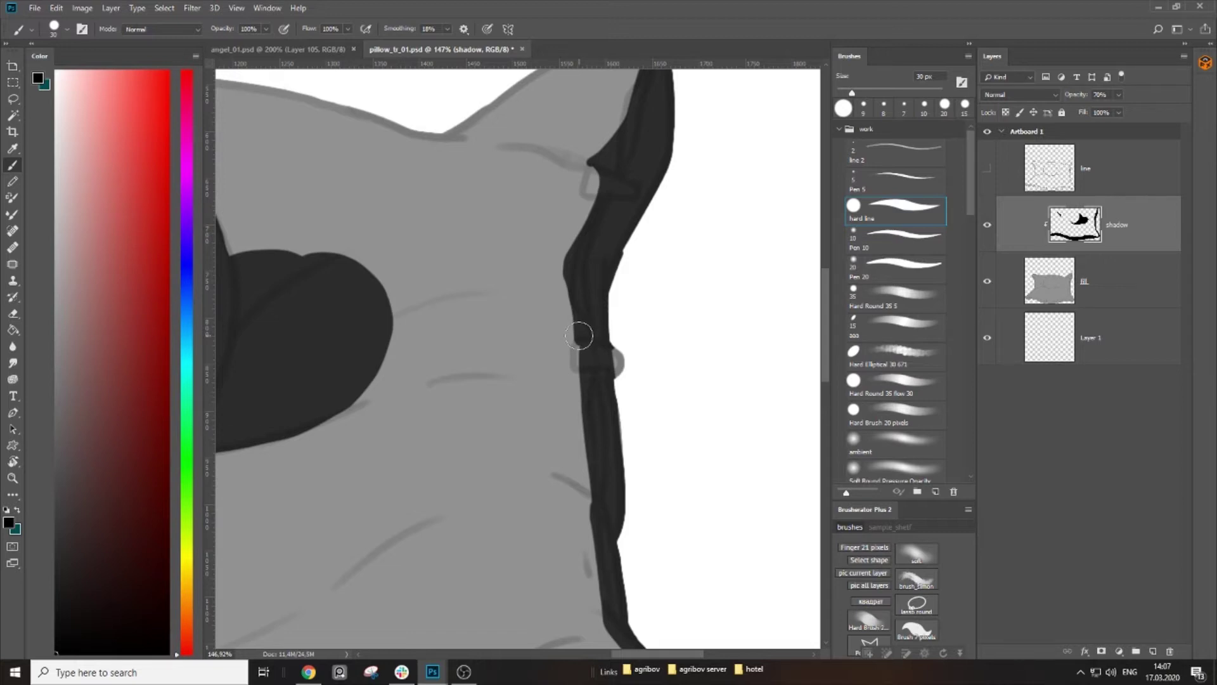
pyautogui.moveTo(590, 281); pyautogui.dragTo(584, 353)
pyautogui.press('[')
pyautogui.press('[')
pyautogui.press('[')
pyautogui.moveTo(595, 227)
pyautogui.mouseDown()
pyautogui.moveTo(596, 258)
pyautogui.moveTo(564, 326)
pyautogui.moveTo(570, 390)
pyautogui.mouseUp()
# Step: Clean up the right-side shadow with the eraser and paint a crescent-shaped fold shadow above the pillow's lower-right corner
pyautogui.press('e')
pyautogui.moveTo(555, 325)
pyautogui.mouseDown()
pyautogui.moveTo(563, 386)
pyautogui.moveTo(551, 421)
pyautogui.moveTo(545, 283)
pyautogui.moveTo(559, 310)
pyautogui.moveTo(563, 451)
pyautogui.mouseUp()
pyautogui.moveTo(561, 443)
pyautogui.mouseDown()
pyautogui.moveTo(536, 335)
pyautogui.moveTo(512, 297)
pyautogui.moveTo(553, 358)
pyautogui.moveTo(551, 413)
pyautogui.moveTo(607, 496)
pyautogui.moveTo(516, 337)
pyautogui.moveTo(566, 395)
pyautogui.moveTo(574, 451)
pyautogui.moveTo(513, 442)
pyautogui.mouseUp()
pyautogui.moveTo(529, 412); pyautogui.dragTo(553, 361)
pyautogui.press(']')
pyautogui.moveTo(361, 303); pyautogui.dragTo(573, 270)
pyautogui.moveTo(672, 257)
pyautogui.mouseDown()
pyautogui.moveTo(583, 320)
pyautogui.moveTo(561, 357)
pyautogui.mouseUp()
pyautogui.press('b')
pyautogui.moveTo(613, 234)
pyautogui.mouseDown()
pyautogui.moveTo(522, 290)
pyautogui.moveTo(511, 334)
pyautogui.moveTo(514, 259)
pyautogui.moveTo(574, 222)
pyautogui.moveTo(611, 230)
pyautogui.moveTo(591, 228)
pyautogui.moveTo(505, 303)
pyautogui.moveTo(563, 241)
pyautogui.moveTo(606, 231)
pyautogui.moveTo(515, 289)
pyautogui.mouseUp()
pyautogui.moveTo(526, 286)
pyautogui.mouseDown()
pyautogui.moveTo(660, 315)
pyautogui.moveTo(544, 348)
pyautogui.moveTo(728, 400)
pyautogui.moveTo(637, 354)
pyautogui.moveTo(564, 353)
pyautogui.mouseUp()
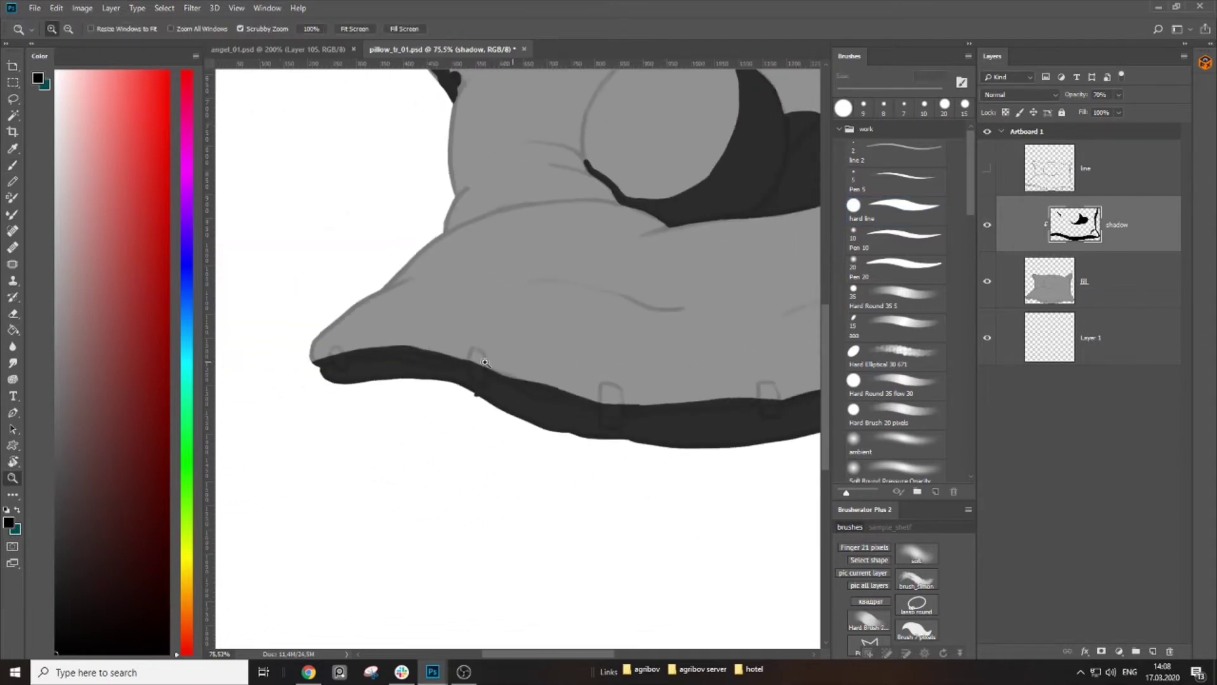
# Step: Erase the shadow from the faces of the three tabs along the left half of the pillow's bottom edge
pyautogui.moveTo(358, 331); pyautogui.dragTo(412, 332)
pyautogui.press('e')
pyautogui.moveTo(267, 364)
pyautogui.mouseDown()
pyautogui.moveTo(368, 343)
pyautogui.moveTo(452, 343)
pyautogui.moveTo(595, 381)
pyautogui.mouseUp()
pyautogui.moveTo(706, 376); pyautogui.dragTo(555, 280)
pyautogui.press('[')
pyautogui.moveTo(487, 301)
pyautogui.mouseDown()
pyautogui.moveTo(602, 340)
pyautogui.moveTo(703, 348)
pyautogui.moveTo(807, 332)
pyautogui.mouseUp()
pyautogui.moveTo(640, 334)
pyautogui.mouseDown()
pyautogui.moveTo(576, 335)
pyautogui.moveTo(554, 356)
pyautogui.moveTo(561, 372)
pyautogui.moveTo(567, 342)
pyautogui.moveTo(574, 371)
pyautogui.moveTo(582, 342)
pyautogui.moveTo(561, 374)
pyautogui.mouseUp()
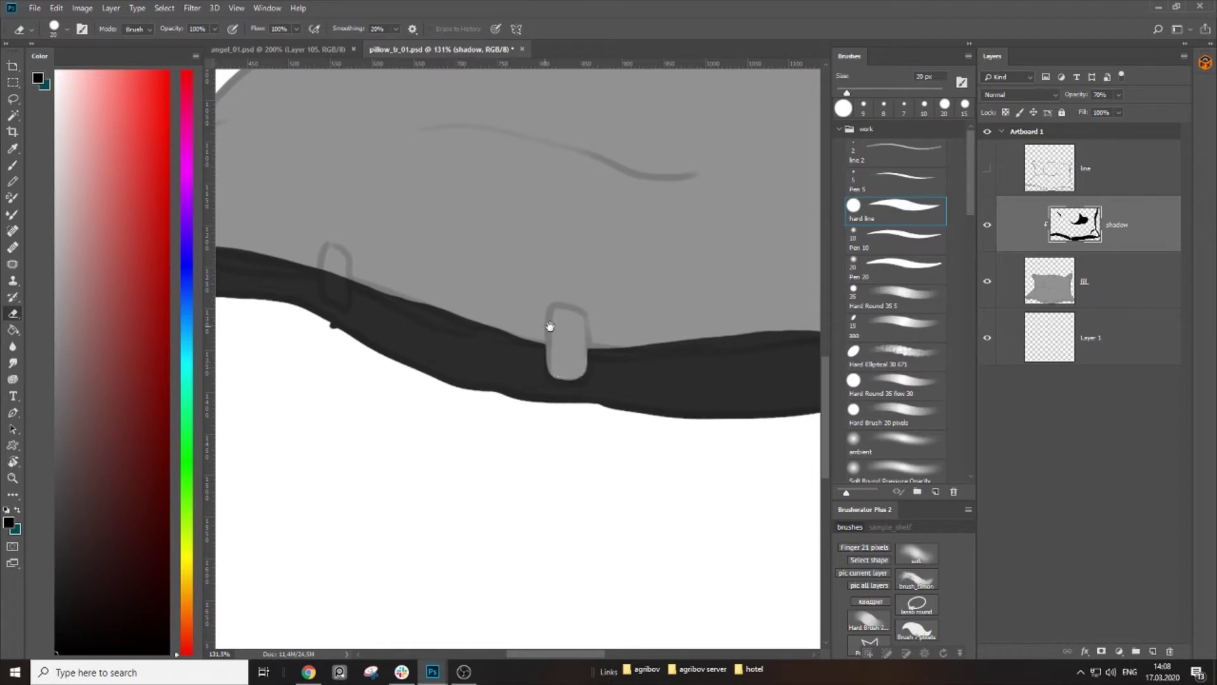
pyautogui.moveTo(550, 326); pyautogui.dragTo(775, 364)
pyautogui.moveTo(555, 279)
pyautogui.mouseDown()
pyautogui.moveTo(554, 330)
pyautogui.moveTo(569, 301)
pyautogui.moveTo(554, 331)
pyautogui.moveTo(564, 292)
pyautogui.mouseUp()
pyautogui.moveTo(436, 259)
pyautogui.mouseDown()
pyautogui.moveTo(578, 291)
pyautogui.moveTo(601, 317)
pyautogui.mouseUp()
pyautogui.press(']')
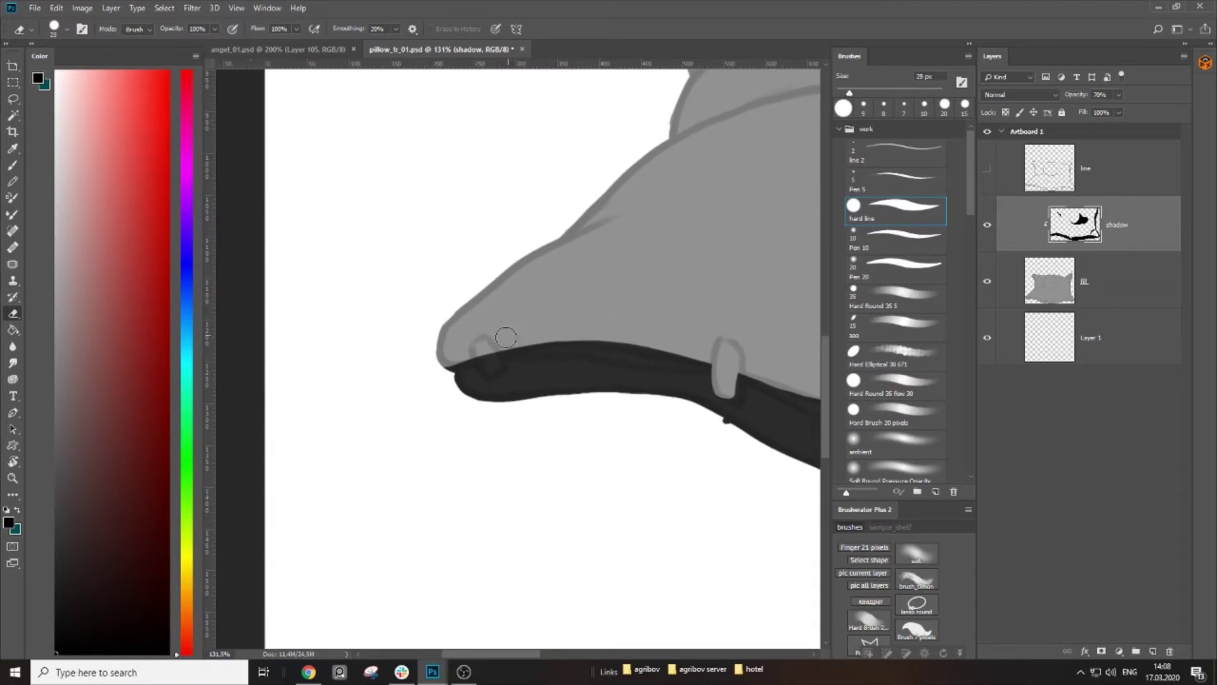
pyautogui.moveTo(477, 353)
pyautogui.mouseDown()
pyautogui.moveTo(488, 366)
pyautogui.moveTo(487, 347)
pyautogui.moveTo(496, 367)
pyautogui.mouseUp()
# Step: Paint dark shading along the right sides of the four bottom-edge tabs, moving from the lower-left corner rightward
pyautogui.press('b')
pyautogui.moveTo(663, 346)
pyautogui.mouseDown()
pyautogui.moveTo(555, 318)
pyautogui.moveTo(538, 299)
pyautogui.moveTo(535, 343)
pyautogui.mouseUp()
pyautogui.press(']')
pyautogui.moveTo(666, 352); pyautogui.dragTo(444, 308)
pyautogui.moveTo(529, 308)
pyautogui.mouseDown()
pyautogui.moveTo(558, 327)
pyautogui.moveTo(561, 377)
pyautogui.moveTo(525, 375)
pyautogui.mouseUp()
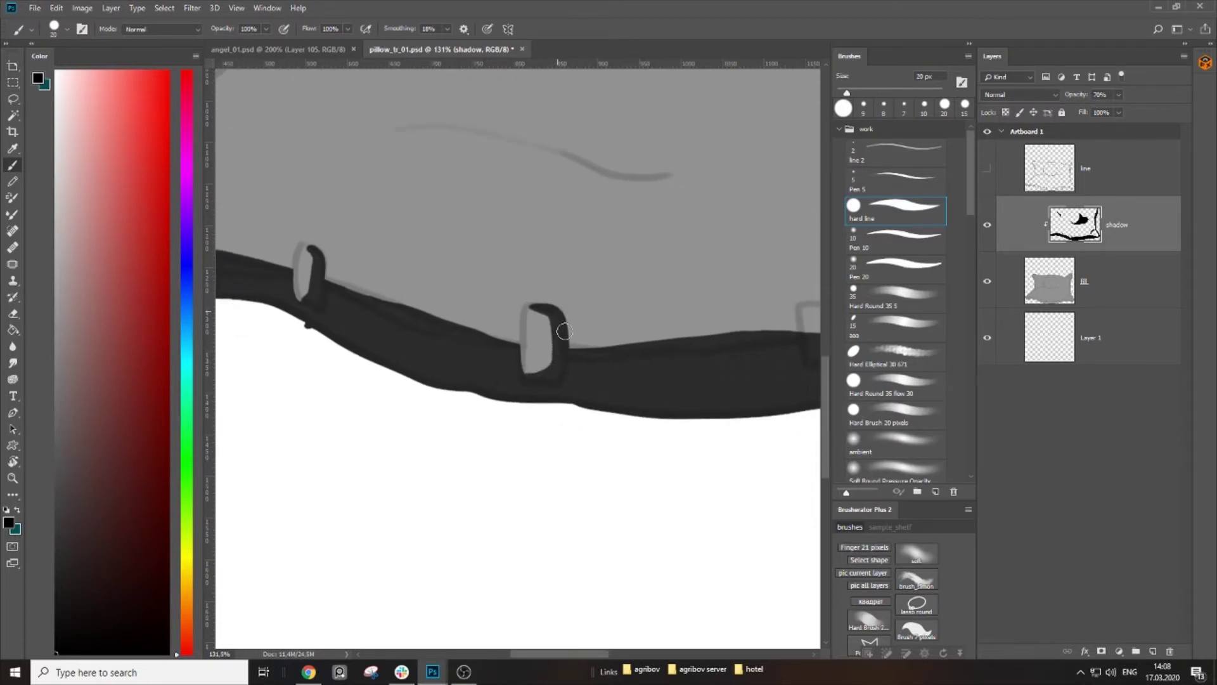
pyautogui.moveTo(565, 332); pyautogui.dragTo(564, 364)
pyautogui.moveTo(704, 341); pyautogui.dragTo(489, 356)
pyautogui.moveTo(627, 365); pyautogui.dragTo(697, 364)
pyautogui.press(']')
pyautogui.moveTo(585, 319); pyautogui.dragTo(595, 355)
pyautogui.moveTo(646, 185)
pyautogui.mouseDown()
pyautogui.moveTo(572, 369)
pyautogui.moveTo(578, 409)
pyautogui.mouseUp()
pyautogui.moveTo(603, 323); pyautogui.dragTo(549, 349)
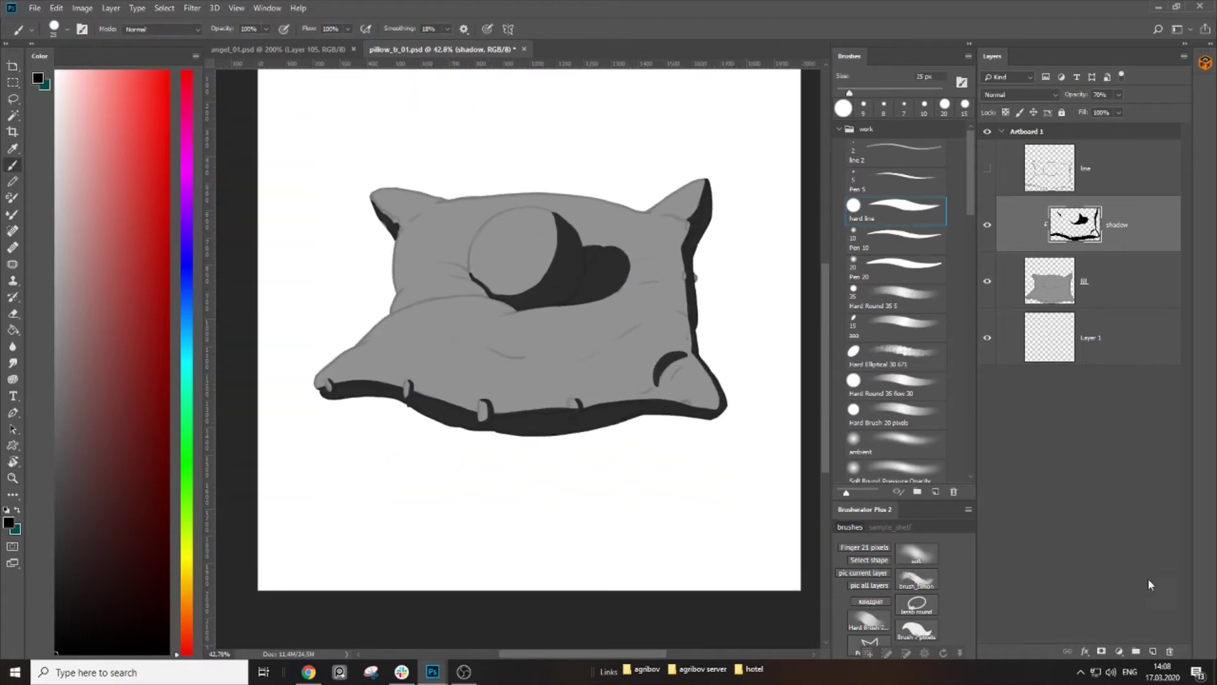
# Step: Add a new layer and sketch a small spotlight with a cone in the blank area above the pillow, using a 10 px brush
pyautogui.click(1152, 651)
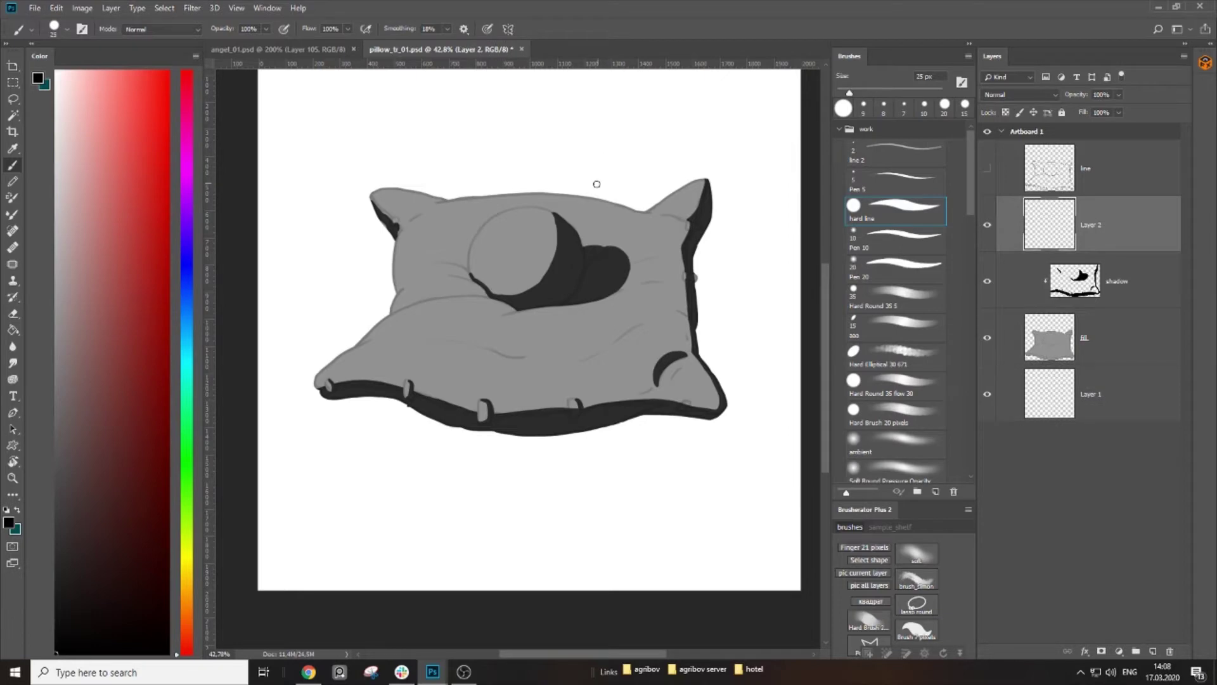
pyautogui.moveTo(353, 108)
pyautogui.mouseDown()
pyautogui.moveTo(381, 123)
pyautogui.moveTo(386, 226)
pyautogui.moveTo(351, 213)
pyautogui.moveTo(377, 178)
pyautogui.moveTo(348, 214)
pyautogui.moveTo(393, 223)
pyautogui.mouseUp()
pyautogui.press('[')
pyautogui.press('[')
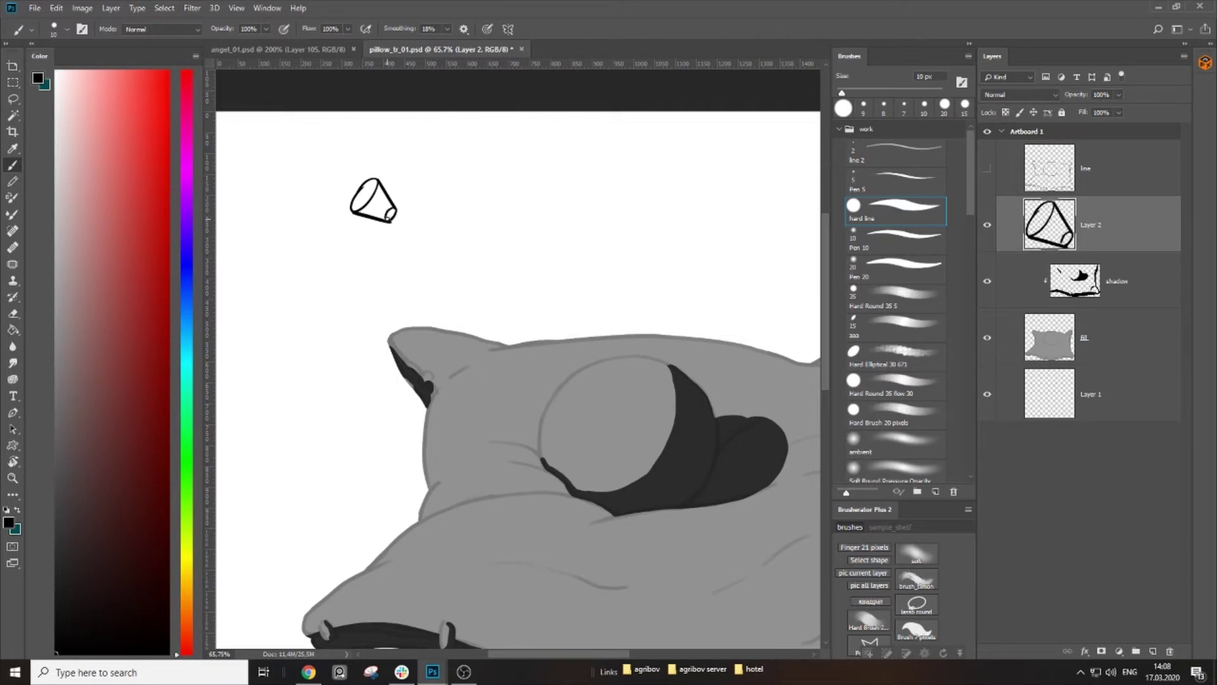
pyautogui.moveTo(375, 230); pyautogui.dragTo(420, 235)
# Step: Hand-letter the word "СВЕТ" above the spotlight sketch
pyautogui.moveTo(368, 169); pyautogui.dragTo(398, 190)
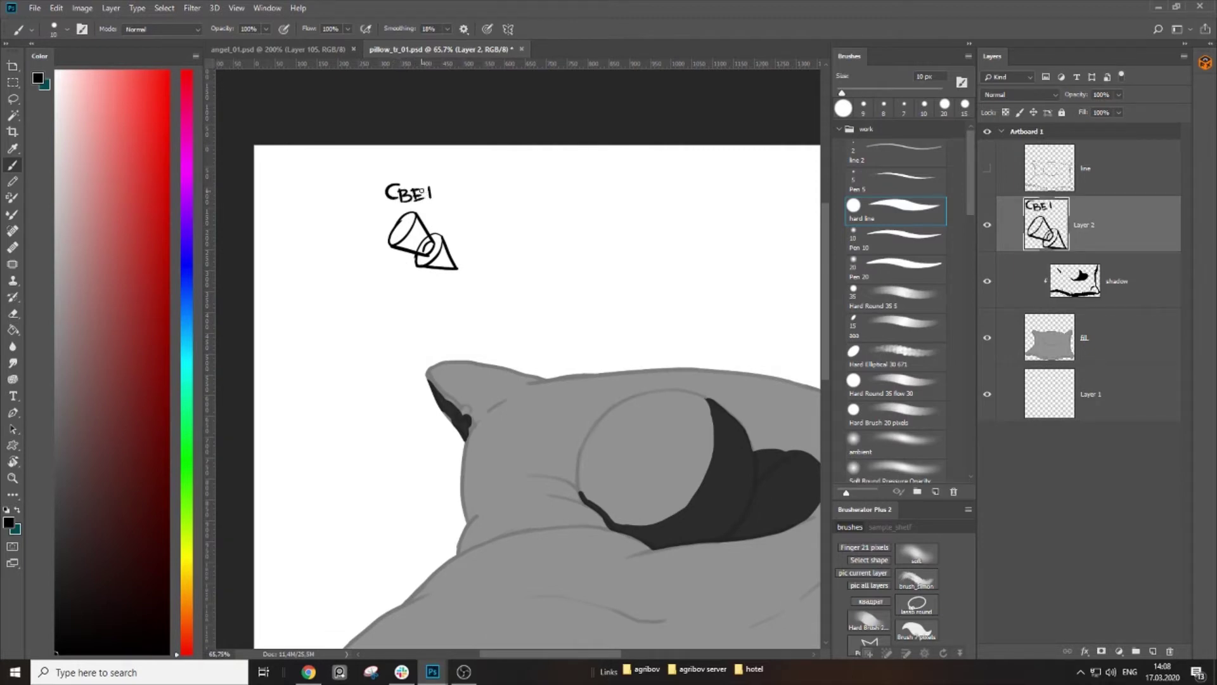
pyautogui.moveTo(458, 240)
pyautogui.mouseDown()
pyautogui.moveTo(420, 212)
pyautogui.moveTo(400, 233)
pyautogui.moveTo(358, 233)
pyautogui.moveTo(381, 250)
pyautogui.mouseUp()
pyautogui.press('z')
pyautogui.moveTo(589, 375); pyautogui.dragTo(620, 388)
pyautogui.press('b')
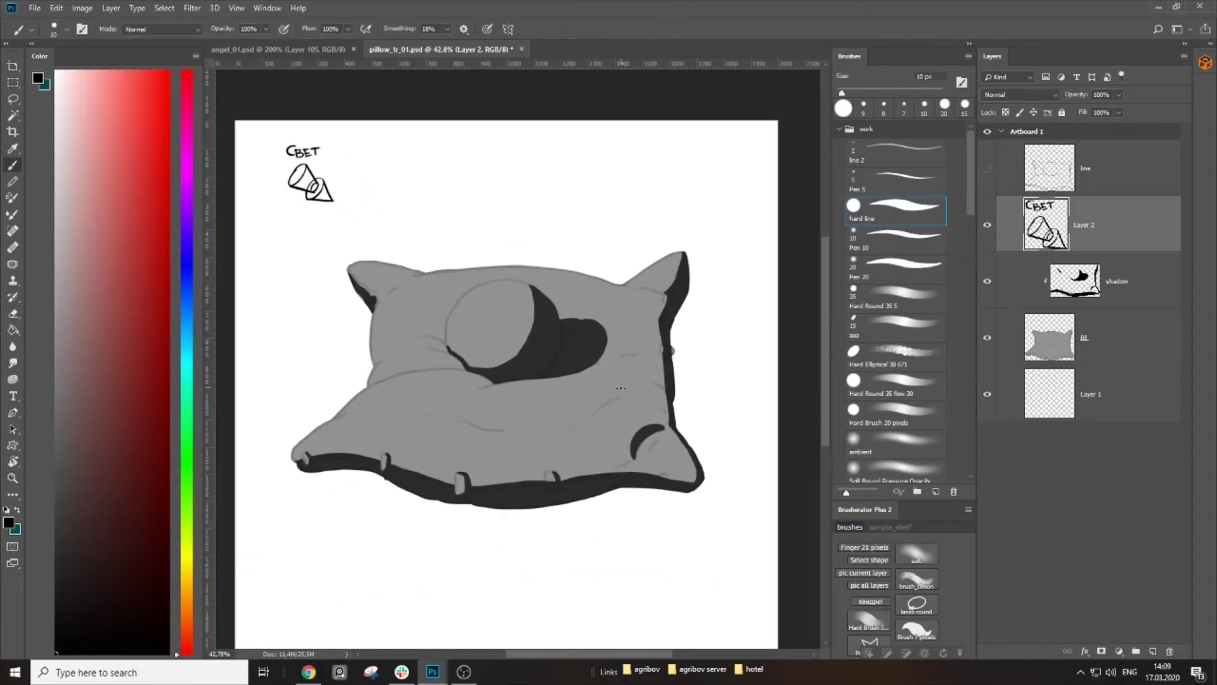
# Step: On the shadow layer, paint fold shadows on the pillow's right edge, the long diagonal crease and the short crease above it with a 20 px brush
pyautogui.click(1126, 289)
pyautogui.scroll(3, 692, 402)
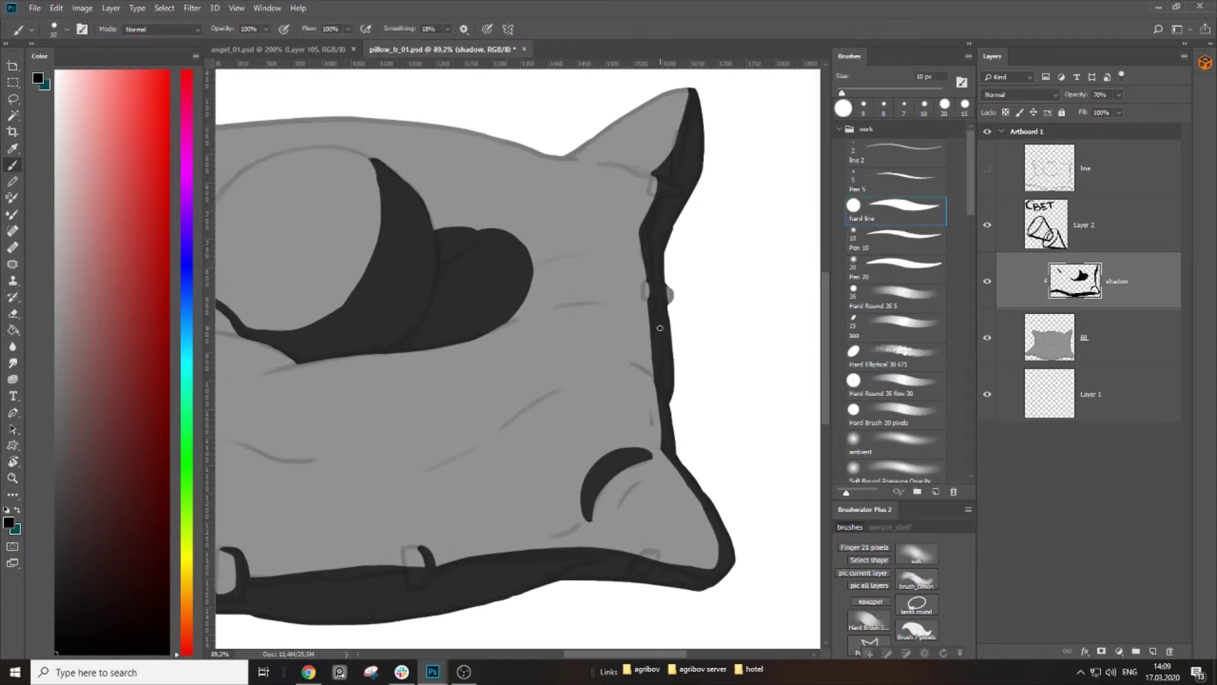
pyautogui.moveTo(646, 295)
pyautogui.mouseDown()
pyautogui.moveTo(640, 362)
pyautogui.moveTo(656, 379)
pyautogui.moveTo(648, 350)
pyautogui.moveTo(666, 452)
pyautogui.moveTo(656, 436)
pyautogui.moveTo(698, 312)
pyautogui.moveTo(762, 326)
pyautogui.mouseUp()
pyautogui.press(']')
pyautogui.moveTo(664, 269)
pyautogui.mouseDown()
pyautogui.moveTo(633, 272)
pyautogui.moveTo(535, 349)
pyautogui.moveTo(662, 272)
pyautogui.moveTo(570, 324)
pyautogui.mouseUp()
pyautogui.moveTo(656, 241); pyautogui.dragTo(613, 325)
pyautogui.moveTo(610, 276); pyautogui.dragTo(650, 266)
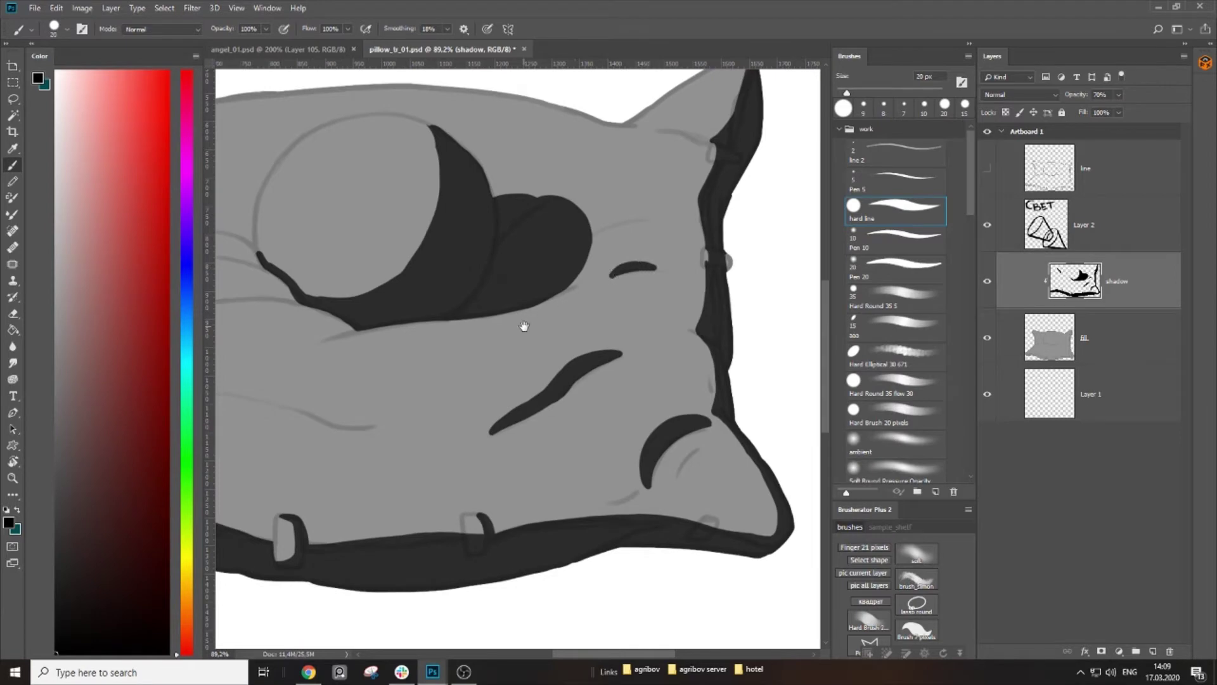
# Step: Paint the curved crease on the pillow's lower front with a 15 px brush and thin its edges with the eraser
pyautogui.moveTo(525, 324); pyautogui.dragTo(756, 258)
pyautogui.moveTo(582, 357)
pyautogui.mouseDown()
pyautogui.moveTo(483, 320)
pyautogui.moveTo(423, 327)
pyautogui.moveTo(487, 325)
pyautogui.moveTo(570, 359)
pyautogui.mouseUp()
pyautogui.press('[')
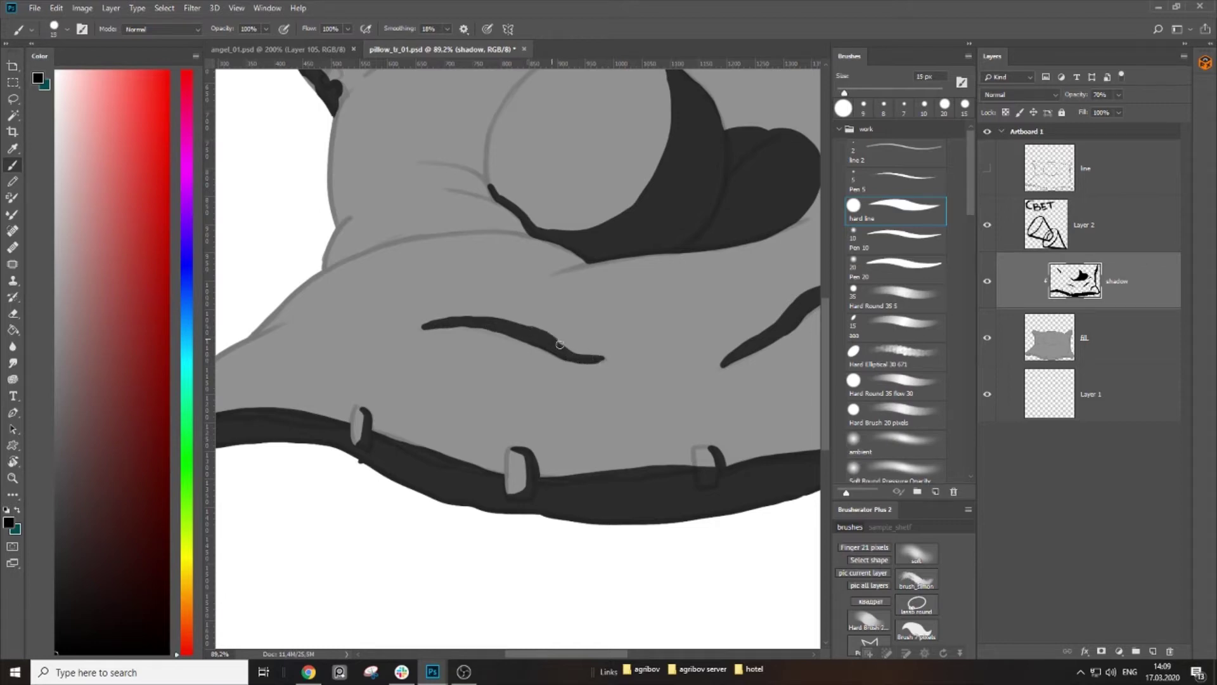
pyautogui.press('e')
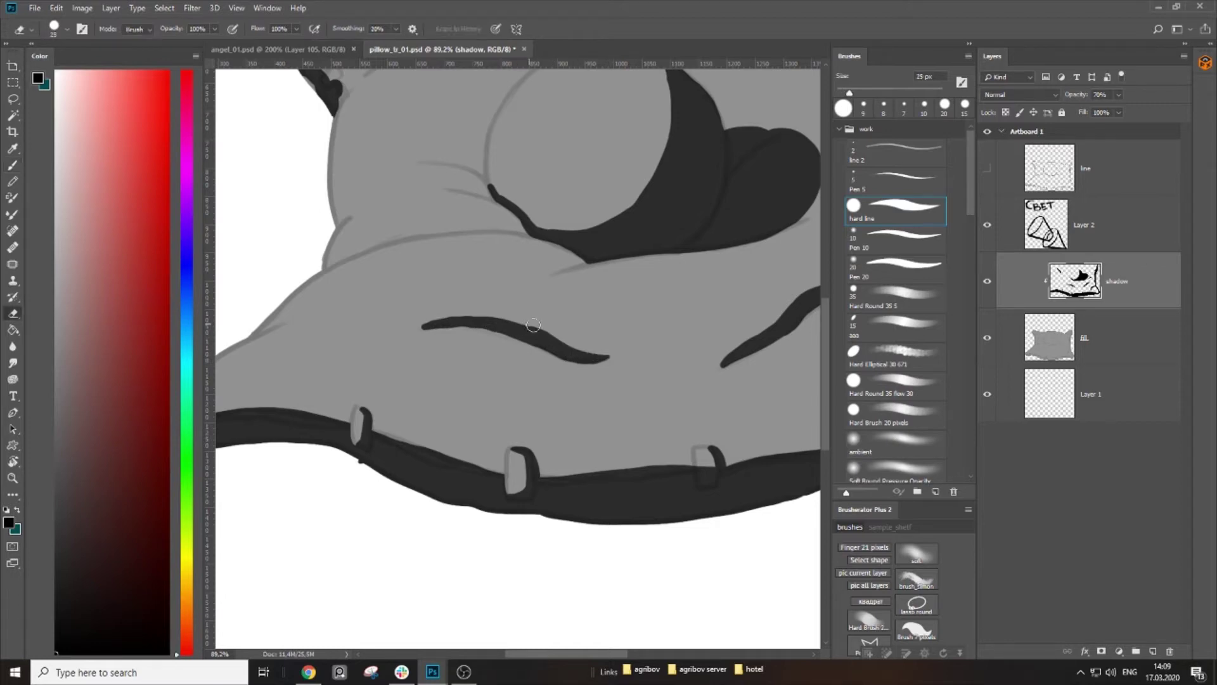
pyautogui.moveTo(558, 339); pyautogui.dragTo(587, 354)
pyautogui.moveTo(558, 341); pyautogui.dragTo(592, 355)
pyautogui.hscroll(-5, 606, 367)
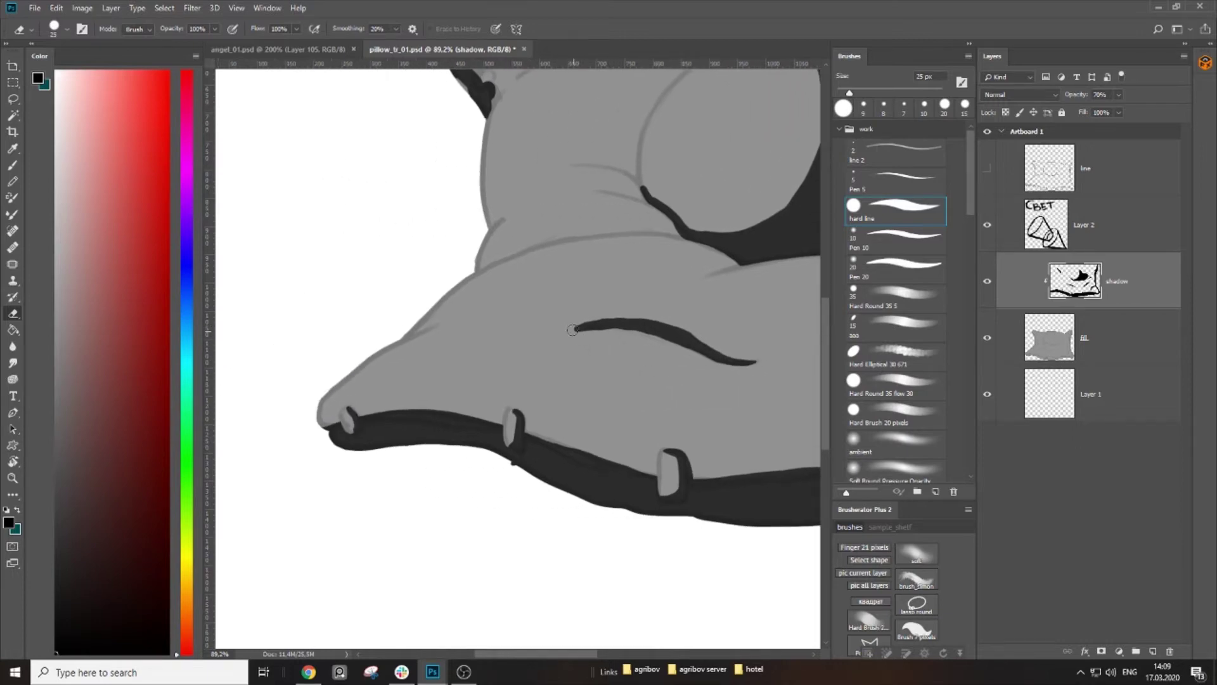
# Step: Paint the long crease from the pillow's left side to the circle and two short creases beside the circle with a 15 px brush
pyautogui.scroll(4, 602, 310)
pyautogui.press('b')
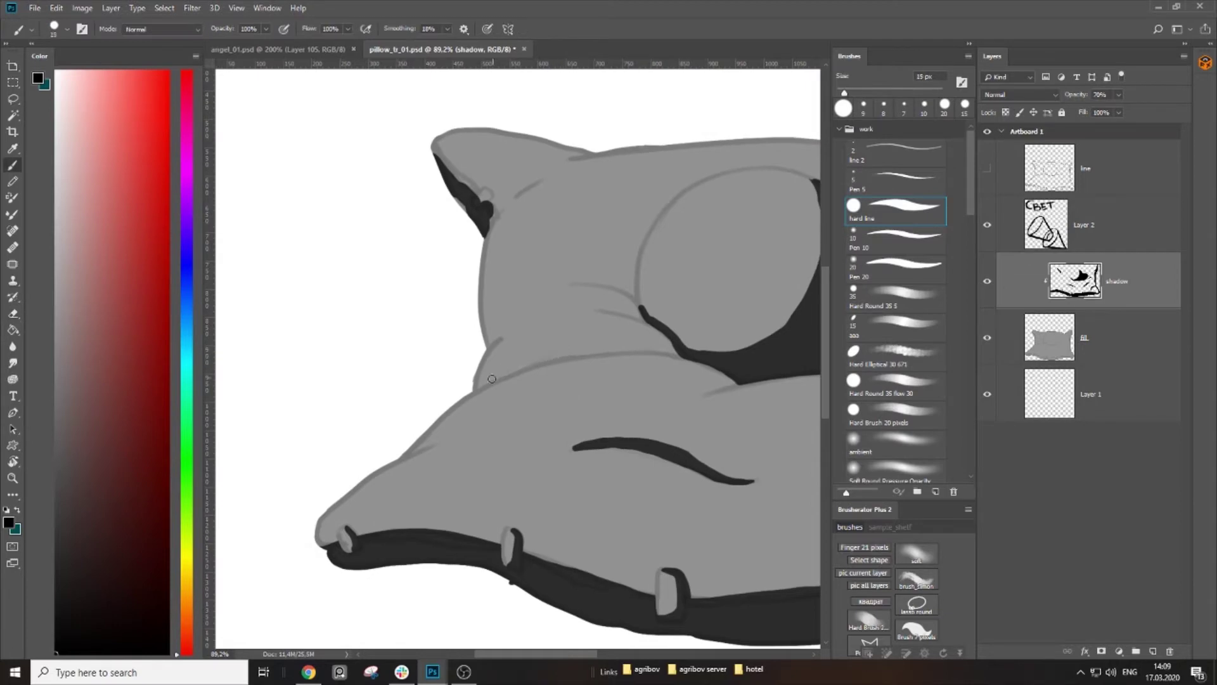
pyautogui.moveTo(481, 387)
pyautogui.mouseDown()
pyautogui.moveTo(546, 354)
pyautogui.moveTo(643, 342)
pyautogui.moveTo(681, 351)
pyautogui.moveTo(589, 348)
pyautogui.mouseUp()
pyautogui.moveTo(501, 379)
pyautogui.mouseDown()
pyautogui.moveTo(618, 353)
pyautogui.moveTo(731, 376)
pyautogui.moveTo(605, 367)
pyautogui.mouseUp()
pyautogui.moveTo(550, 334); pyautogui.dragTo(587, 334)
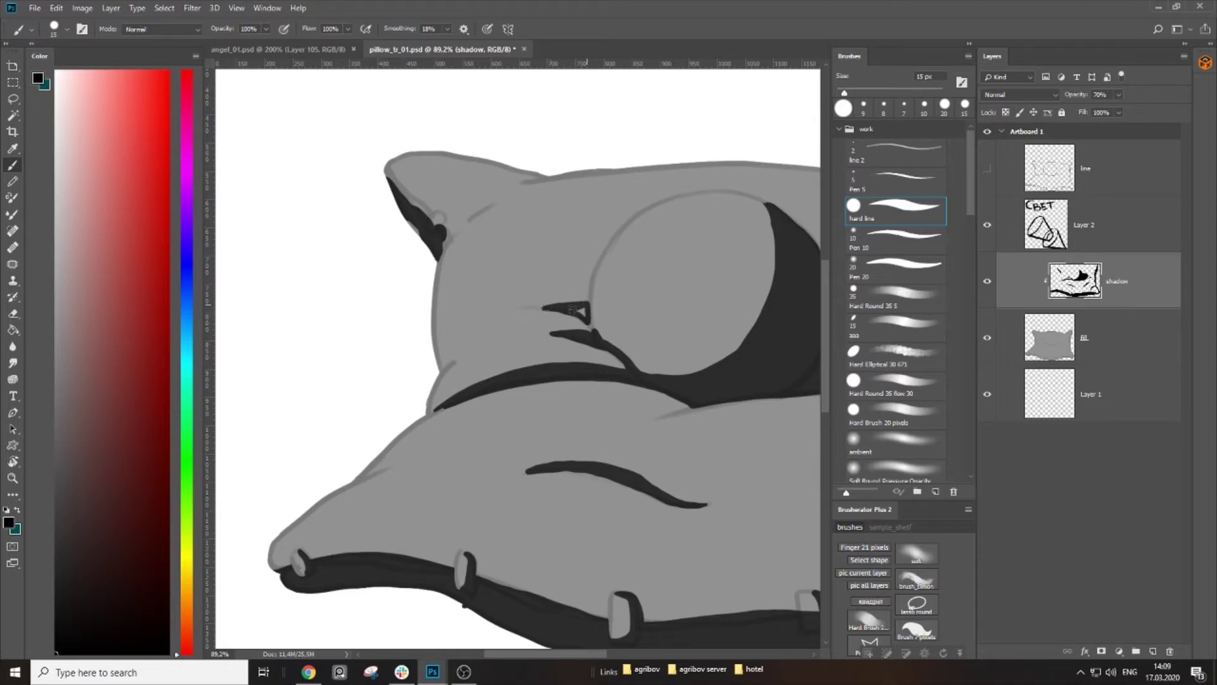
pyautogui.moveTo(585, 300); pyautogui.dragTo(576, 353)
# Step: Paint a tapered crescent shadow outside the circle's left edge, joining it to the short creases, with a 25 px brush
pyautogui.press(']')
pyautogui.moveTo(613, 277)
pyautogui.mouseDown()
pyautogui.moveTo(579, 302)
pyautogui.moveTo(562, 358)
pyautogui.mouseUp()
pyautogui.moveTo(610, 282); pyautogui.dragTo(561, 356)
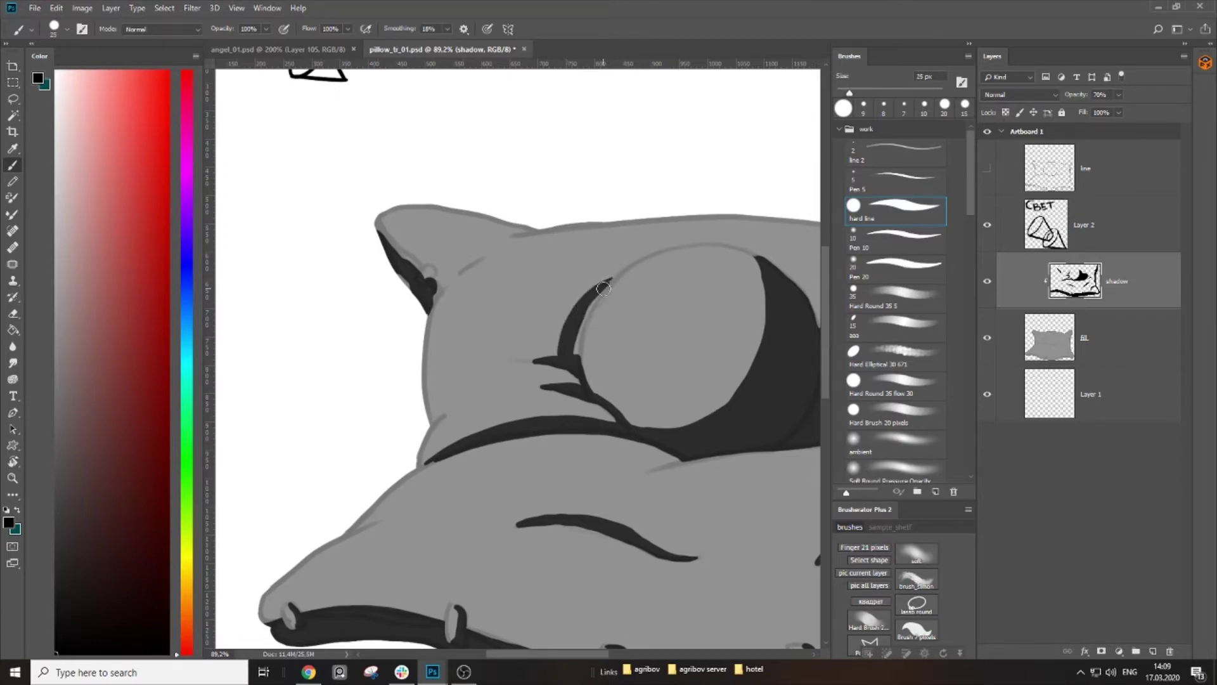
pyautogui.moveTo(600, 290); pyautogui.dragTo(574, 361)
pyautogui.moveTo(590, 310); pyautogui.dragTo(615, 352)
# Step: Paint a fold shadow at the base of the upper-left corner with a 35 px brush and a small one on the left edge
pyautogui.press(']')
pyautogui.moveTo(488, 309)
pyautogui.mouseDown()
pyautogui.moveTo(554, 270)
pyautogui.moveTo(484, 310)
pyautogui.moveTo(528, 262)
pyautogui.moveTo(543, 266)
pyautogui.mouseUp()
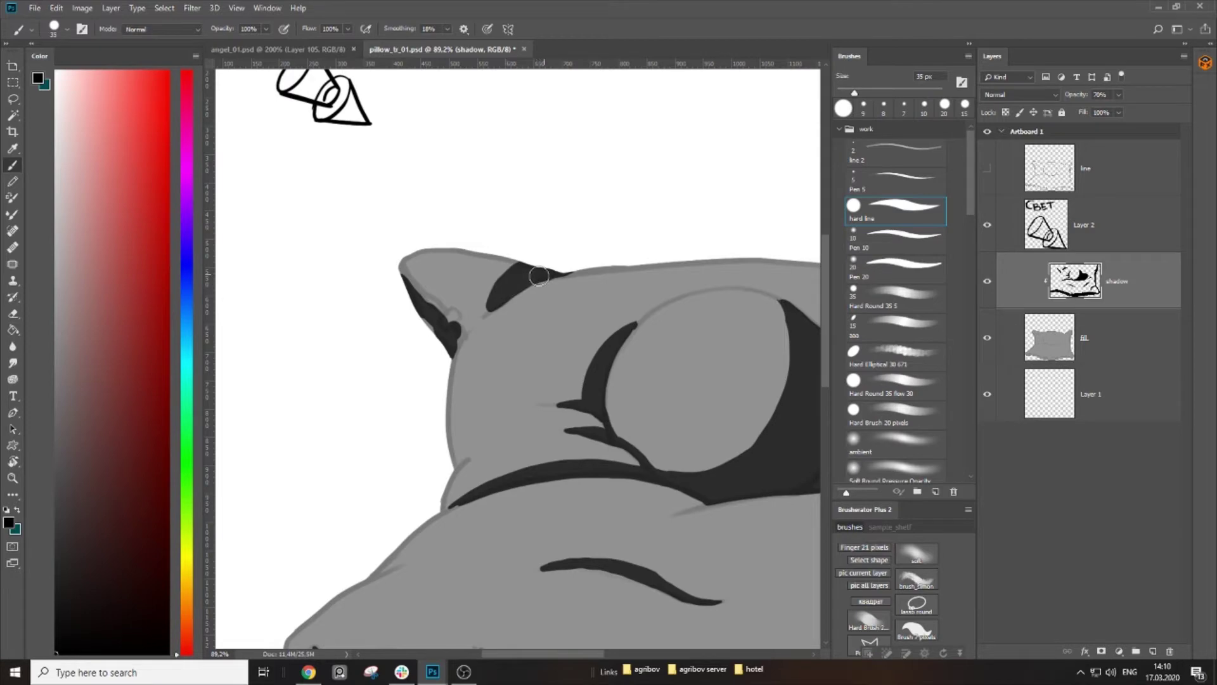
pyautogui.moveTo(479, 416)
pyautogui.mouseDown()
pyautogui.moveTo(523, 310)
pyautogui.moveTo(507, 360)
pyautogui.moveTo(495, 339)
pyautogui.moveTo(511, 389)
pyautogui.moveTo(459, 389)
pyautogui.mouseUp()
# Step: Touch up the upper tip of the circle's inner crescent shadow with a 25 px brush
pyautogui.press('z')
pyautogui.press('z')
pyautogui.moveTo(658, 312)
pyautogui.mouseDown()
pyautogui.moveTo(685, 271)
pyautogui.moveTo(707, 270)
pyautogui.mouseUp()
pyautogui.press('b')
pyautogui.press('z')
pyautogui.press('b')
pyautogui.press('z')
pyautogui.moveTo(628, 279)
pyautogui.mouseDown()
pyautogui.moveTo(578, 284)
pyautogui.moveTo(537, 265)
pyautogui.moveTo(590, 265)
pyautogui.mouseUp()
pyautogui.press('b')
pyautogui.press('z')
pyautogui.press('b')
pyautogui.press('[')
pyautogui.press('[')
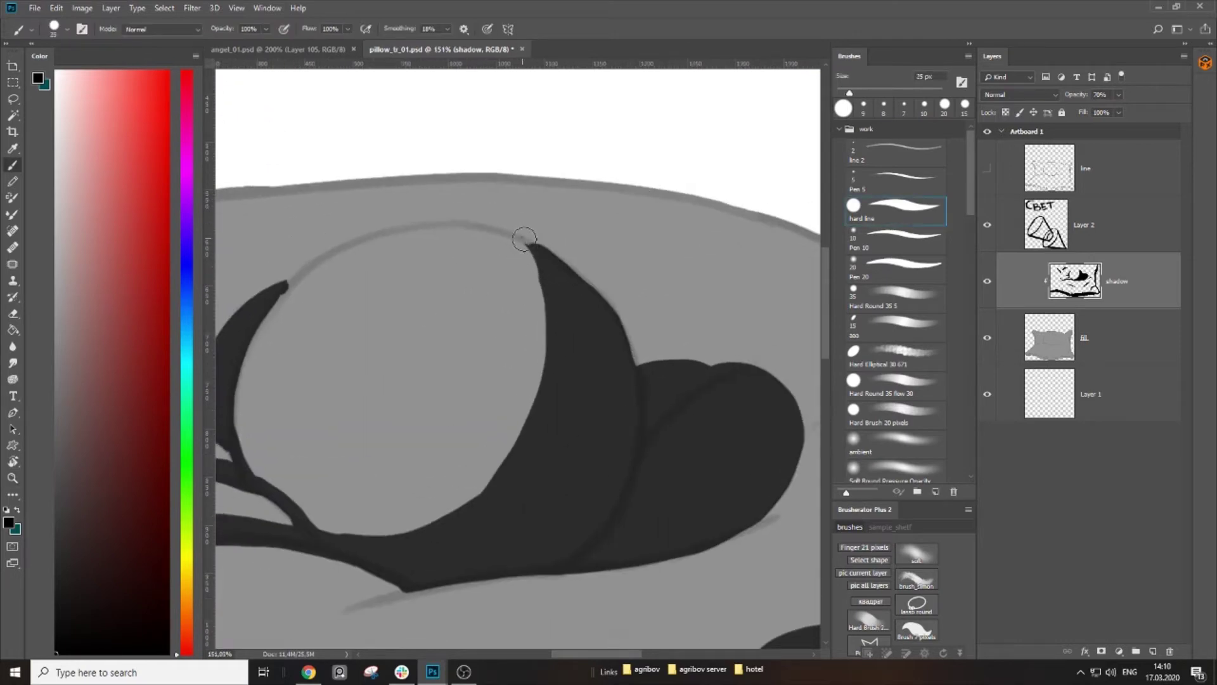
pyautogui.moveTo(523, 238); pyautogui.dragTo(535, 247)
# Step: Refine and thicken the short creases where they meet the circle's lower-left edge with a small brush
pyautogui.press('z')
pyautogui.moveTo(595, 313); pyautogui.dragTo(544, 320)
pyautogui.moveTo(429, 321)
pyautogui.mouseDown()
pyautogui.moveTo(482, 307)
pyautogui.moveTo(426, 347)
pyautogui.mouseUp()
pyautogui.press('b')
pyautogui.press('z')
pyautogui.moveTo(537, 317)
pyautogui.mouseDown()
pyautogui.moveTo(482, 320)
pyautogui.moveTo(532, 315)
pyautogui.mouseUp()
pyautogui.press('b')
pyautogui.press('[')
pyautogui.moveTo(440, 320)
pyautogui.mouseDown()
pyautogui.moveTo(407, 416)
pyautogui.moveTo(407, 491)
pyautogui.moveTo(521, 331)
pyautogui.moveTo(578, 398)
pyautogui.mouseUp()
pyautogui.press(']')
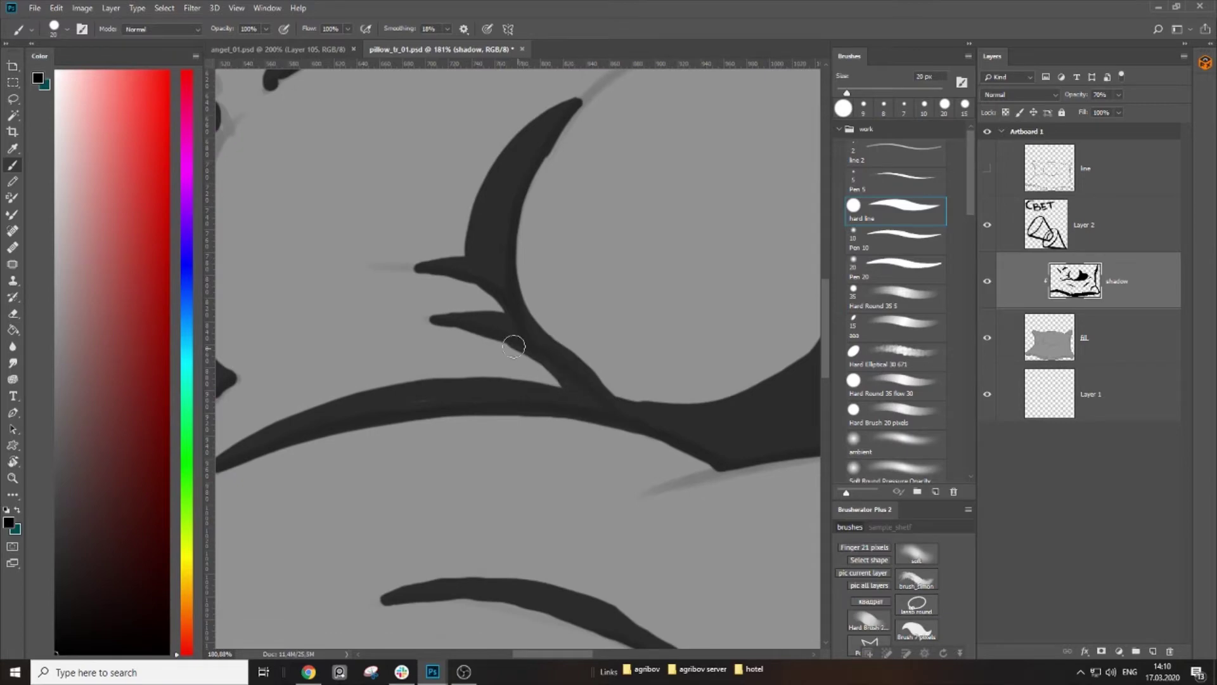
# Step: Paint shadow beside the tab near the lower-right corner and erase the shadow from the faces of the two rightmost bottom tabs
pyautogui.press('z')
pyautogui.moveTo(506, 396); pyautogui.dragTo(458, 411)
pyautogui.moveTo(517, 439); pyautogui.dragTo(404, 410)
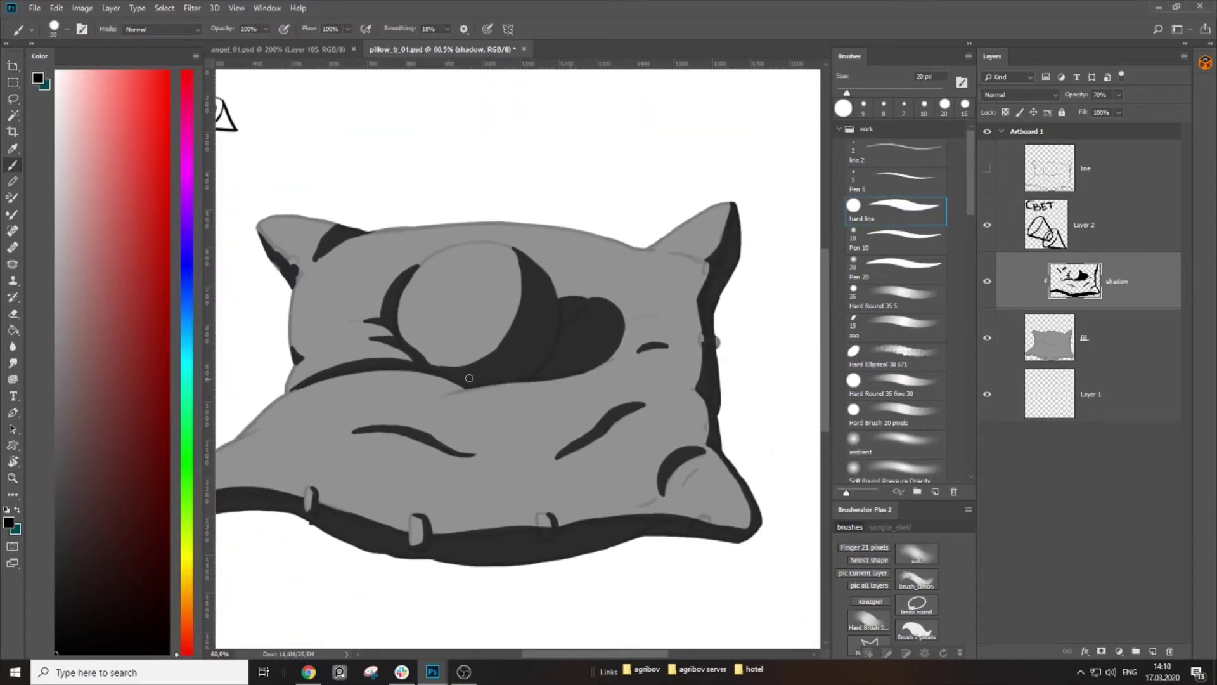
pyautogui.press('z')
pyautogui.moveTo(674, 502)
pyautogui.mouseDown()
pyautogui.moveTo(581, 367)
pyautogui.moveTo(667, 383)
pyautogui.moveTo(614, 396)
pyautogui.moveTo(620, 379)
pyautogui.moveTo(674, 402)
pyautogui.moveTo(720, 375)
pyautogui.mouseUp()
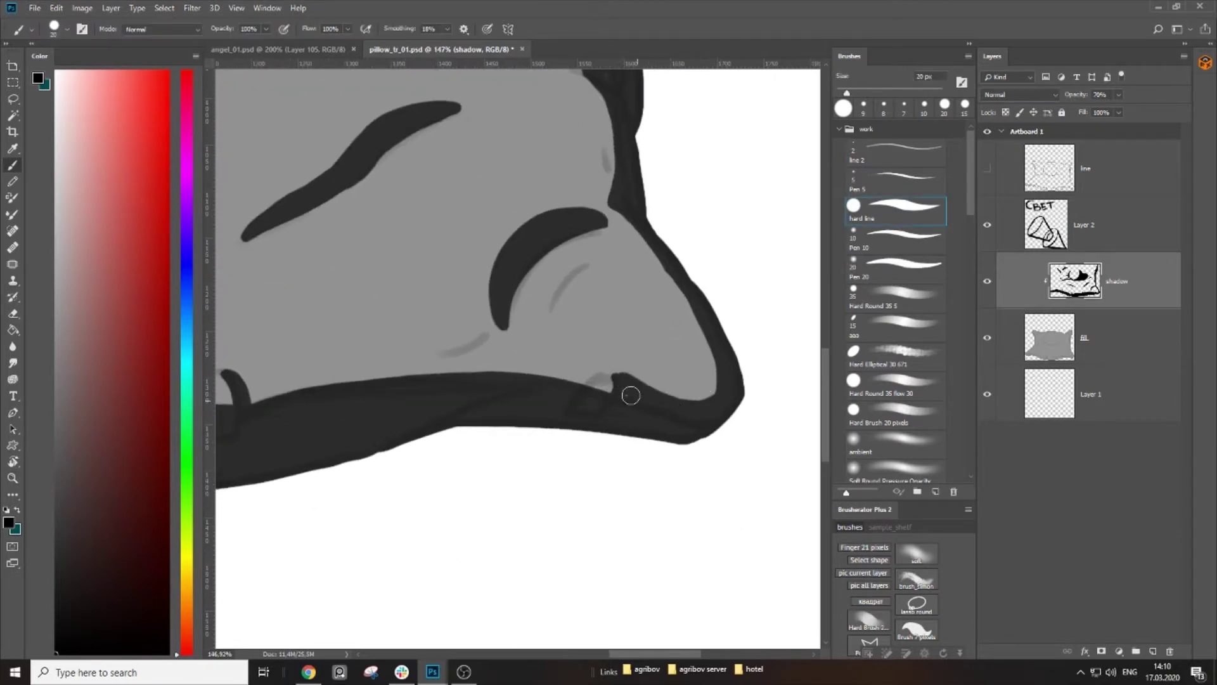
pyautogui.press('e')
pyautogui.moveTo(602, 383)
pyautogui.mouseDown()
pyautogui.moveTo(581, 401)
pyautogui.moveTo(737, 388)
pyautogui.mouseUp()
pyautogui.moveTo(396, 380)
pyautogui.mouseDown()
pyautogui.moveTo(380, 364)
pyautogui.moveTo(387, 409)
pyautogui.mouseUp()
pyautogui.moveTo(391, 397); pyautogui.dragTo(781, 398)
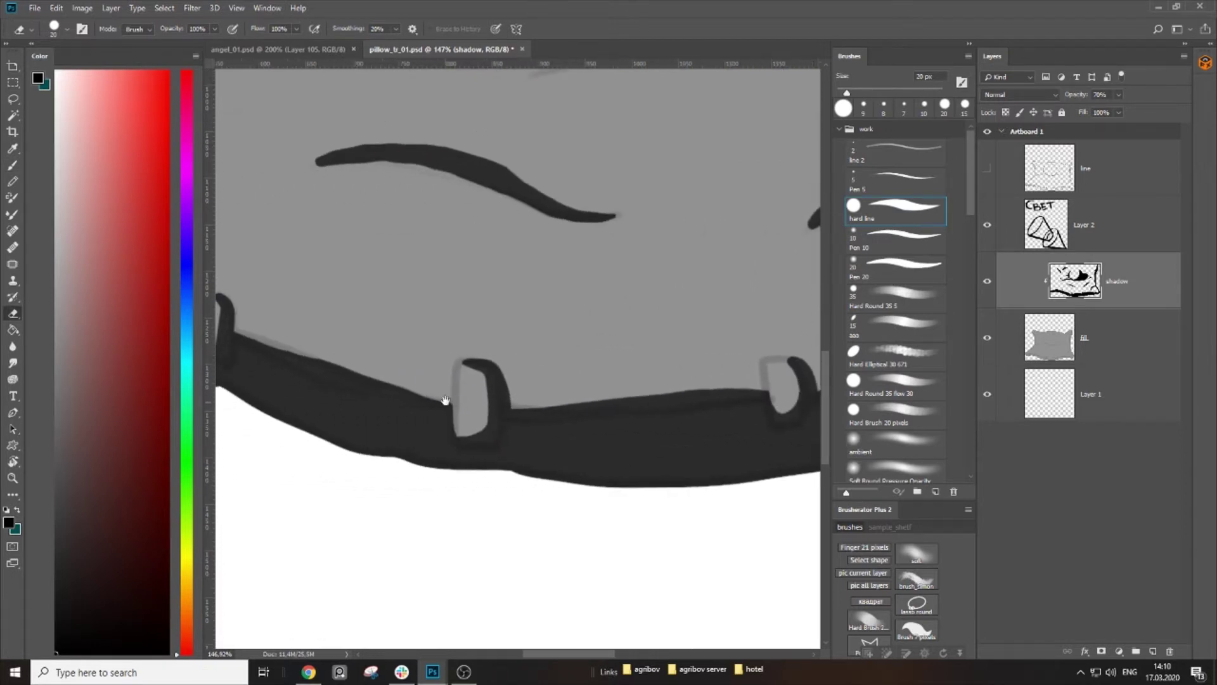
# Step: Reshape the lower ends of the middle and left bottom-edge tabs with the 20 px brush and eraser
pyautogui.press('b')
pyautogui.moveTo(458, 427); pyautogui.dragTo(492, 415)
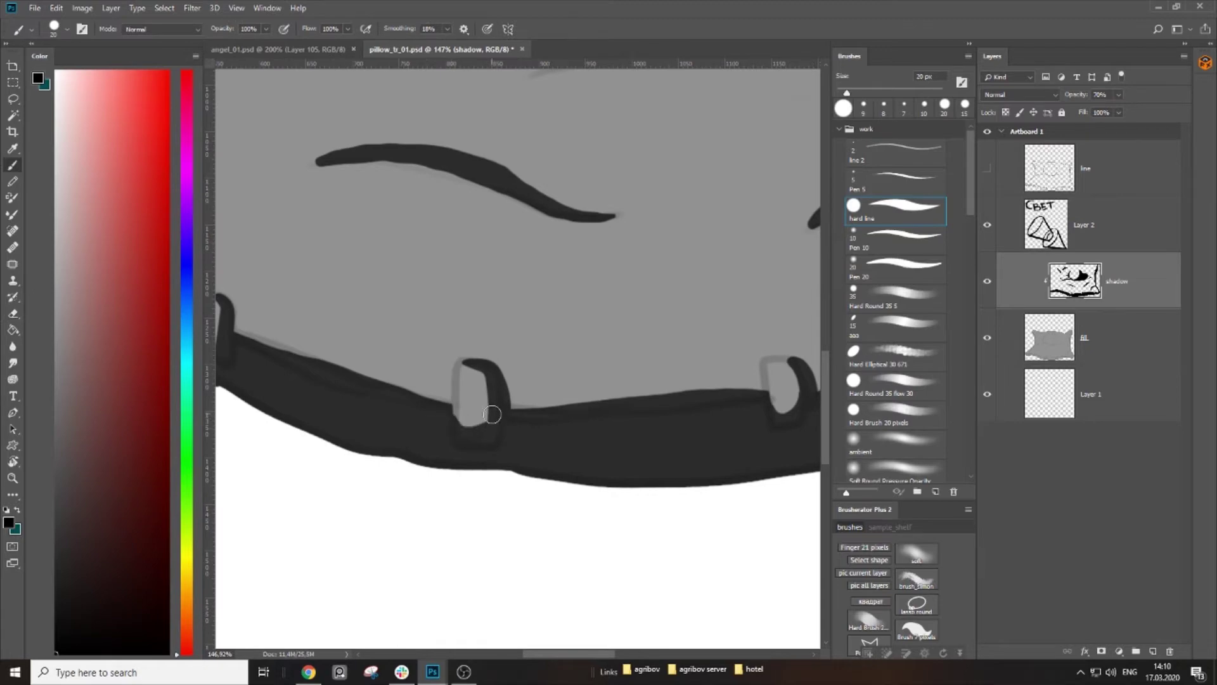
pyautogui.moveTo(381, 404); pyautogui.dragTo(660, 436)
pyautogui.moveTo(488, 405)
pyautogui.mouseDown()
pyautogui.moveTo(505, 357)
pyautogui.moveTo(495, 348)
pyautogui.moveTo(492, 377)
pyautogui.mouseUp()
pyautogui.press('e')
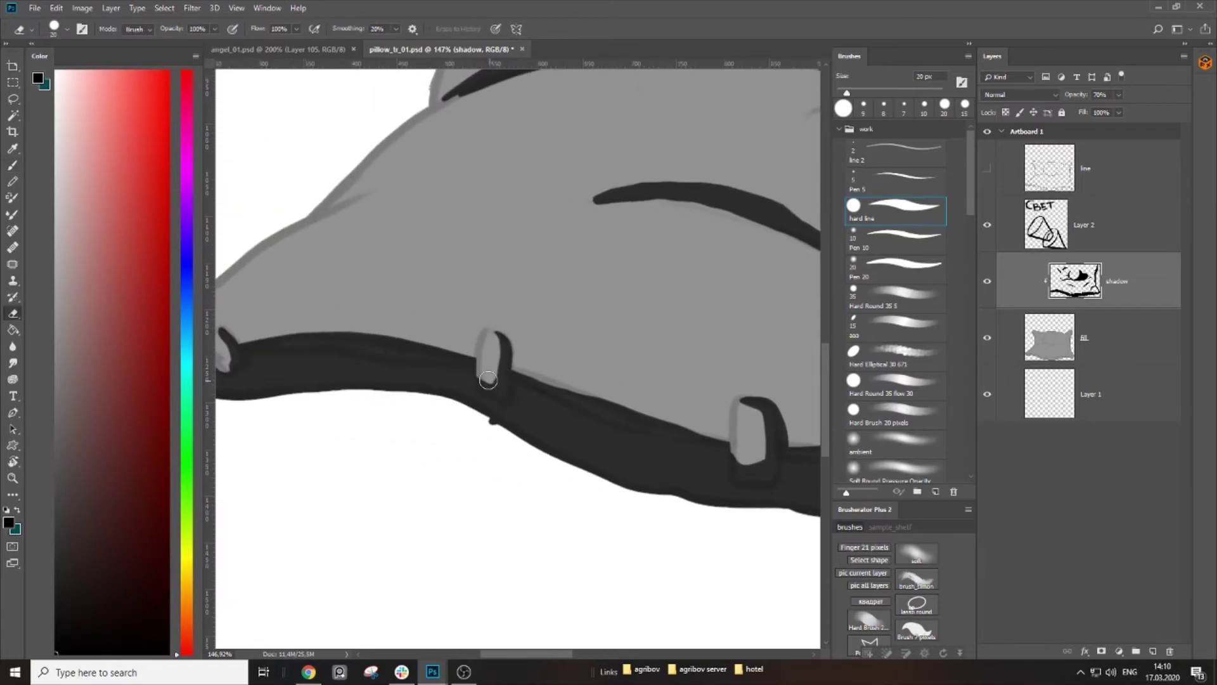
pyautogui.scroll(-6, 488, 380)
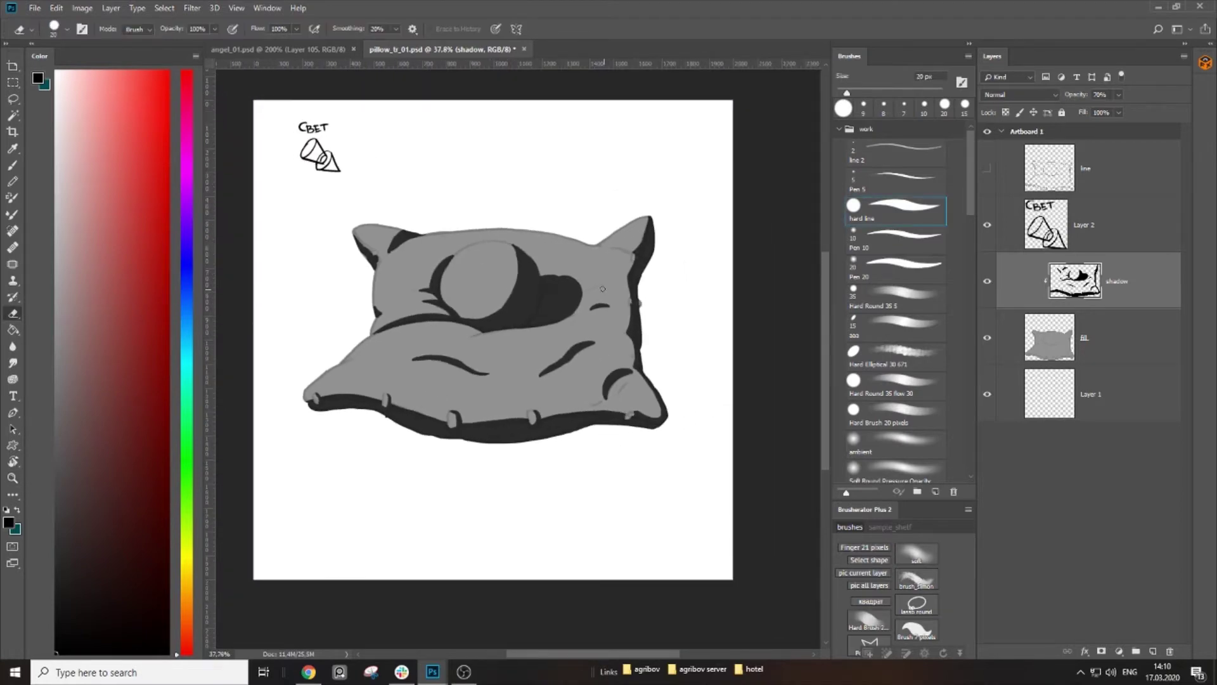
# Step: Extend the cast shadow beside the circle's right side and paint a pointed crease out from its tip with the hard line brush
pyautogui.scroll(6, 602, 289)
pyautogui.press('b')
pyautogui.moveTo(511, 326)
pyautogui.mouseDown()
pyautogui.moveTo(564, 299)
pyautogui.moveTo(516, 299)
pyautogui.moveTo(610, 290)
pyautogui.mouseUp()
pyautogui.moveTo(654, 149)
pyautogui.mouseDown()
pyautogui.moveTo(597, 317)
pyautogui.moveTo(672, 333)
pyautogui.moveTo(618, 311)
pyautogui.moveTo(659, 297)
pyautogui.moveTo(637, 311)
pyautogui.mouseUp()
pyautogui.press(']')
pyautogui.moveTo(717, 265)
pyautogui.mouseDown()
pyautogui.moveTo(614, 319)
pyautogui.moveTo(594, 312)
pyautogui.mouseUp()
pyautogui.press('z')
pyautogui.press('b')
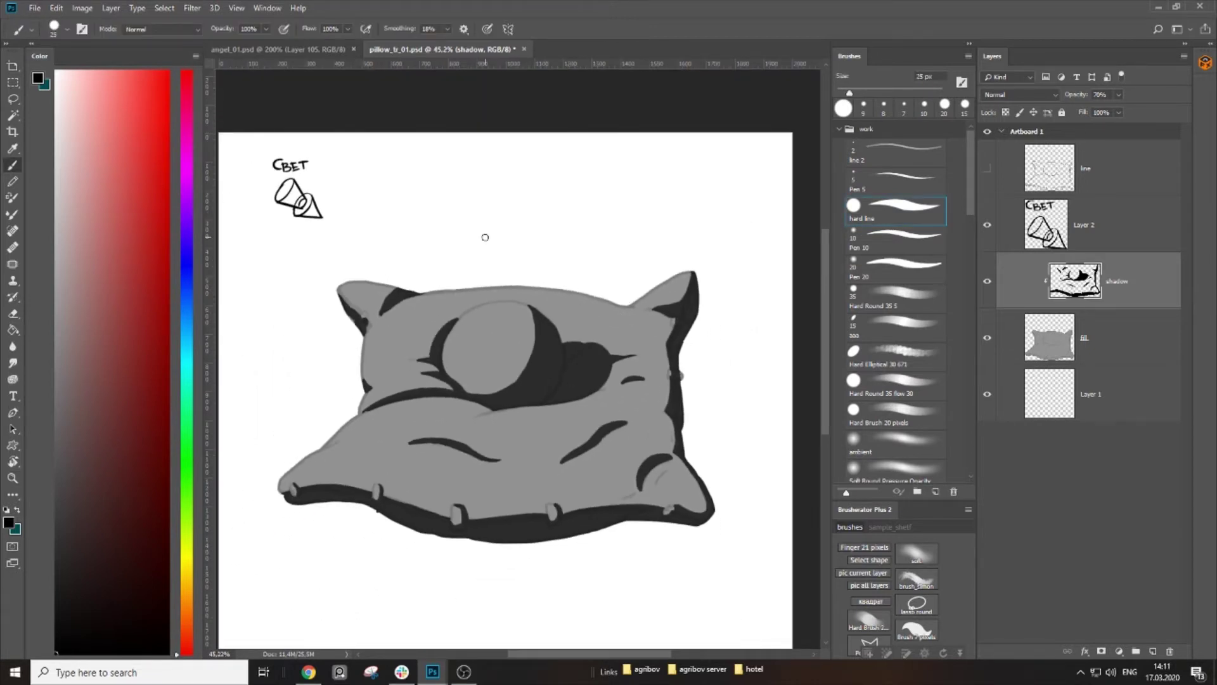
# Step: Lower the shadow layer's opacity to 30% and choose the Smudge 35 511 brush preset
pyautogui.moveTo(1073, 94); pyautogui.dragTo(1042, 100)
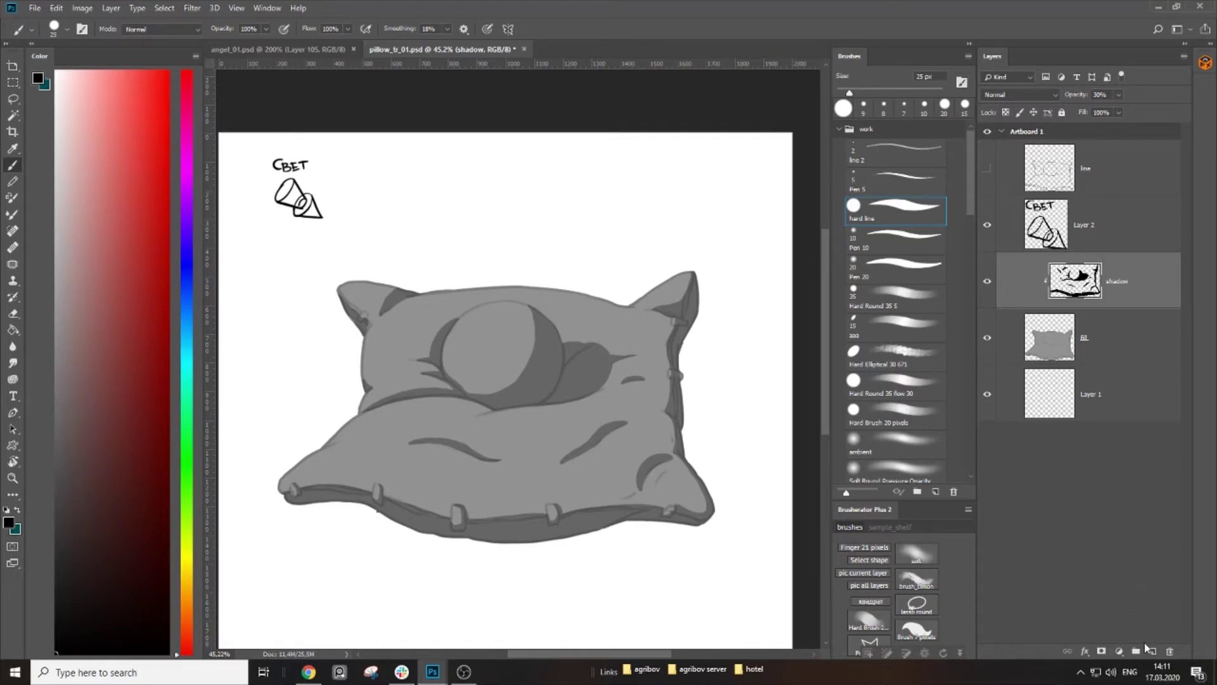
pyautogui.click(967, 57)
pyautogui.click(1014, 170)
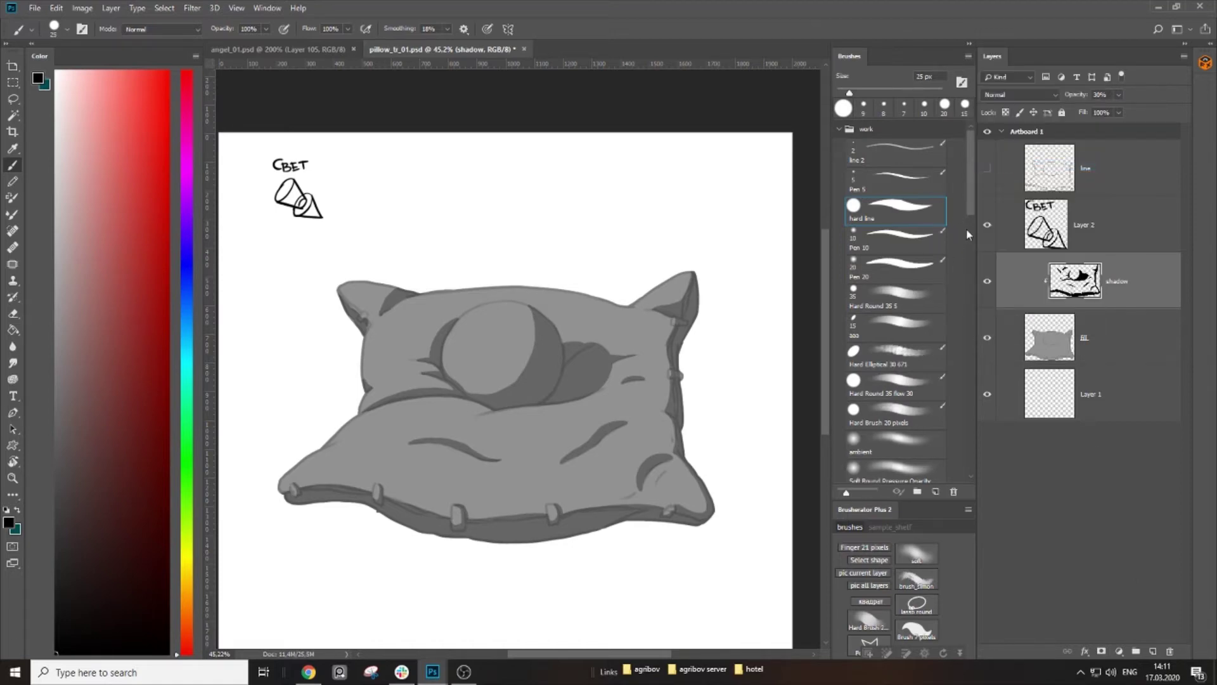
pyautogui.scroll(-5, 966, 228)
pyautogui.click(949, 270)
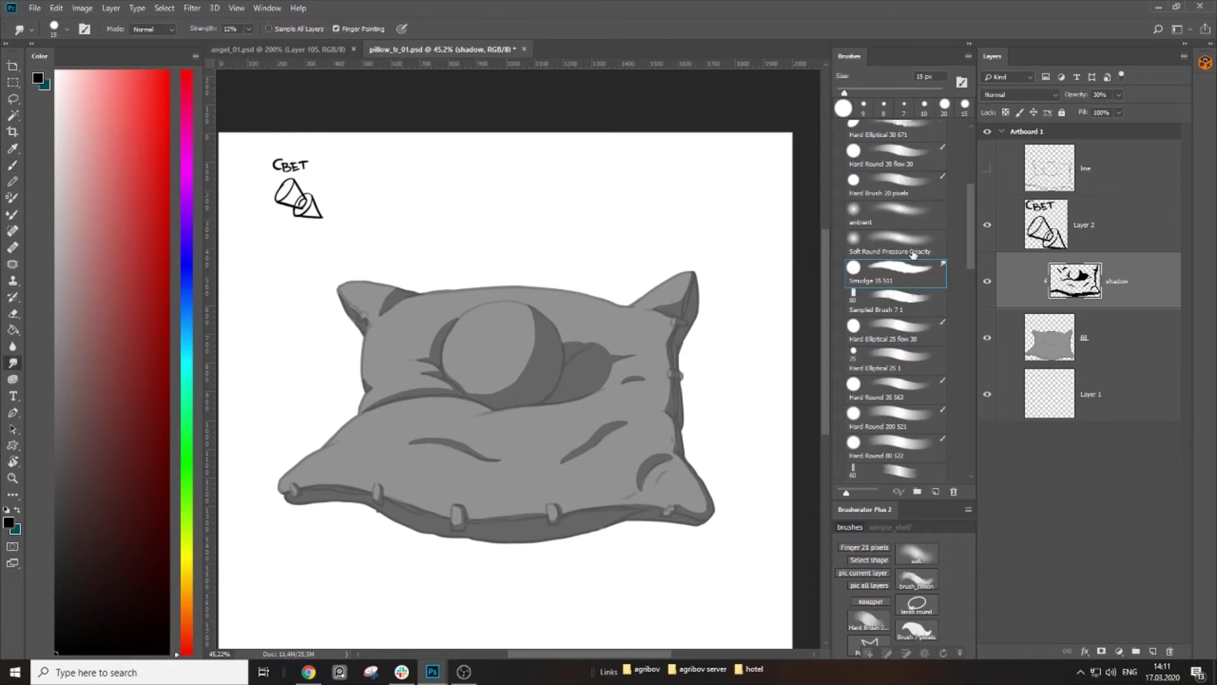
# Step: Soften the shadow edge on the pillow's upper-right corner with the Smudge 35 511 preset at 30 px
pyautogui.scroll(5, 712, 282)
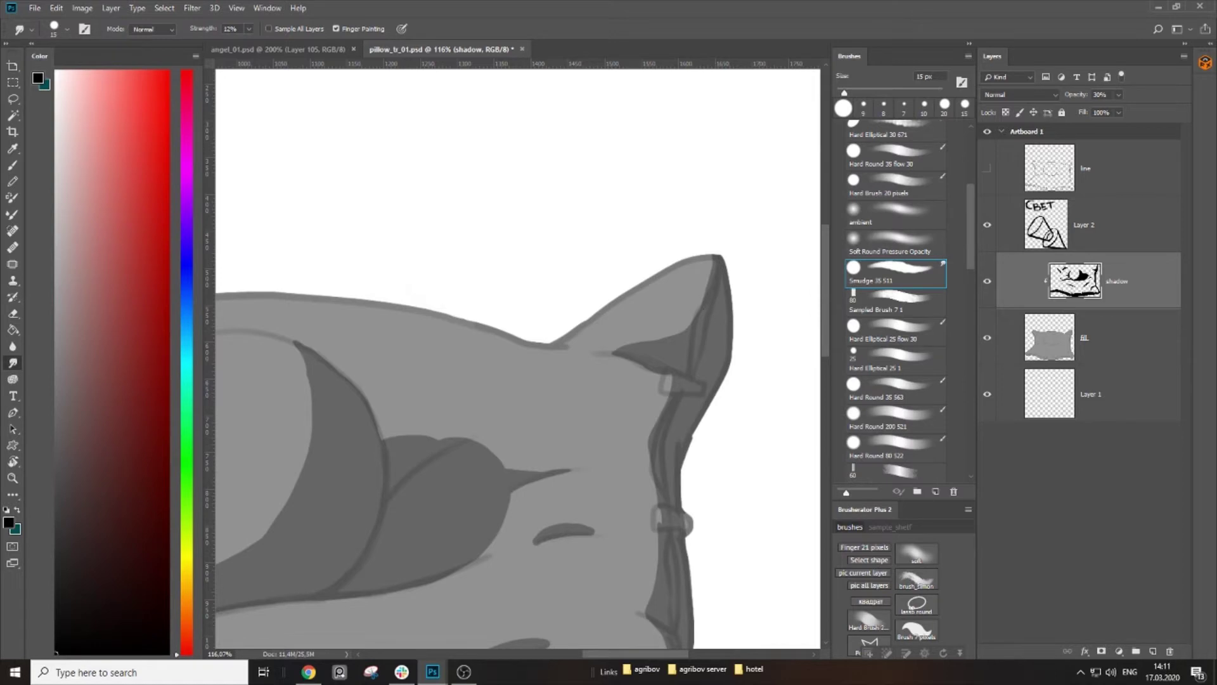
pyautogui.press('e')
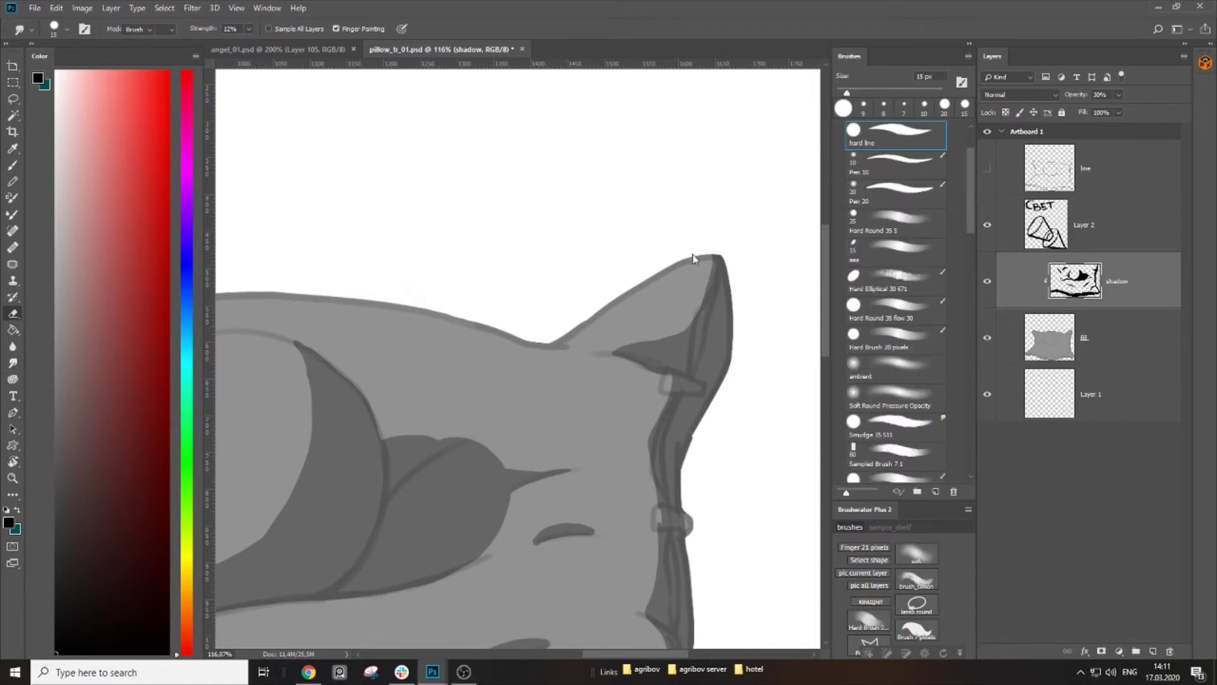
pyautogui.moveTo(717, 247)
pyautogui.mouseDown()
pyautogui.moveTo(695, 305)
pyautogui.moveTo(635, 337)
pyautogui.moveTo(700, 320)
pyautogui.mouseUp()
pyautogui.moveTo(968, 210); pyautogui.dragTo(968, 229)
pyautogui.click(894, 345)
pyautogui.press(']')
pyautogui.moveTo(711, 253)
pyautogui.mouseDown()
pyautogui.moveTo(683, 327)
pyautogui.moveTo(620, 349)
pyautogui.mouseUp()
# Step: Smudge the inner edge of the seam shadow down the pillow's right side to soften it
pyautogui.scroll(-3, 627, 278)
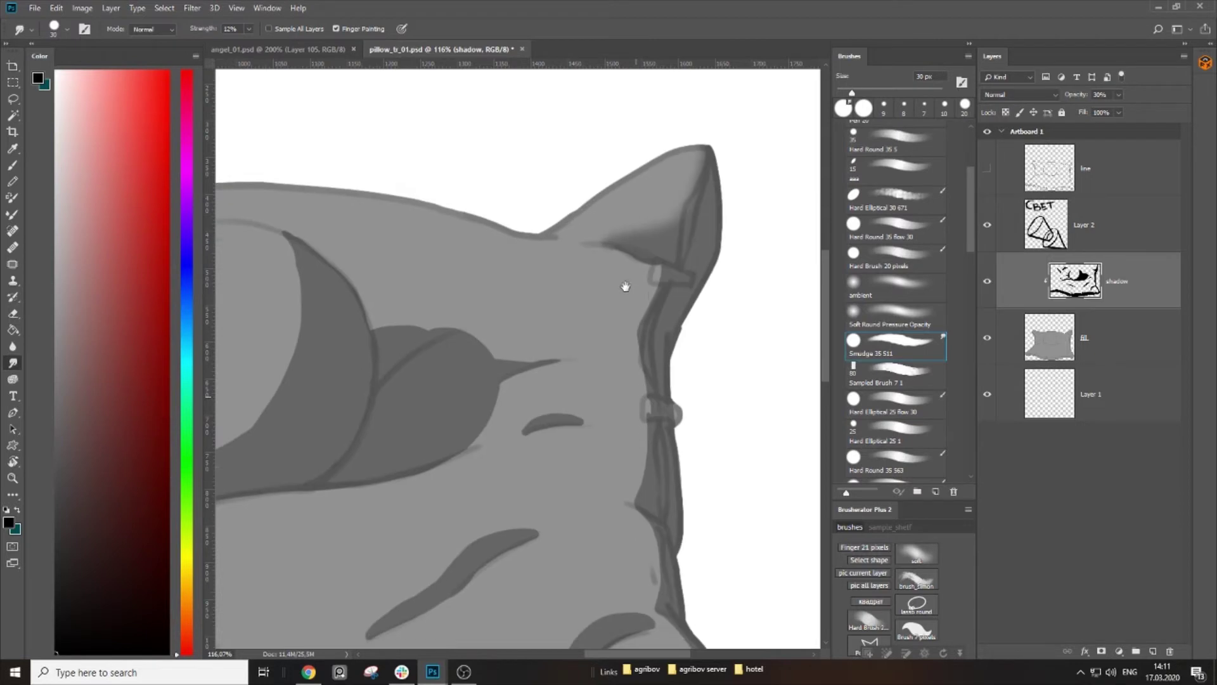
pyautogui.moveTo(652, 293); pyautogui.dragTo(634, 510)
pyautogui.moveTo(615, 438); pyautogui.dragTo(588, 219)
pyautogui.press(']')
pyautogui.moveTo(605, 282)
pyautogui.mouseDown()
pyautogui.moveTo(628, 330)
pyautogui.moveTo(628, 376)
pyautogui.moveTo(706, 512)
pyautogui.moveTo(706, 544)
pyautogui.moveTo(619, 529)
pyautogui.moveTo(599, 544)
pyautogui.mouseUp()
# Step: Blend the curved crease at the lower-right corner and the right part of the bottom-edge shadow with a 45 px smudge
pyautogui.press(']')
pyautogui.moveTo(625, 396)
pyautogui.mouseDown()
pyautogui.moveTo(542, 444)
pyautogui.moveTo(536, 488)
pyautogui.moveTo(704, 272)
pyautogui.moveTo(738, 254)
pyautogui.mouseUp()
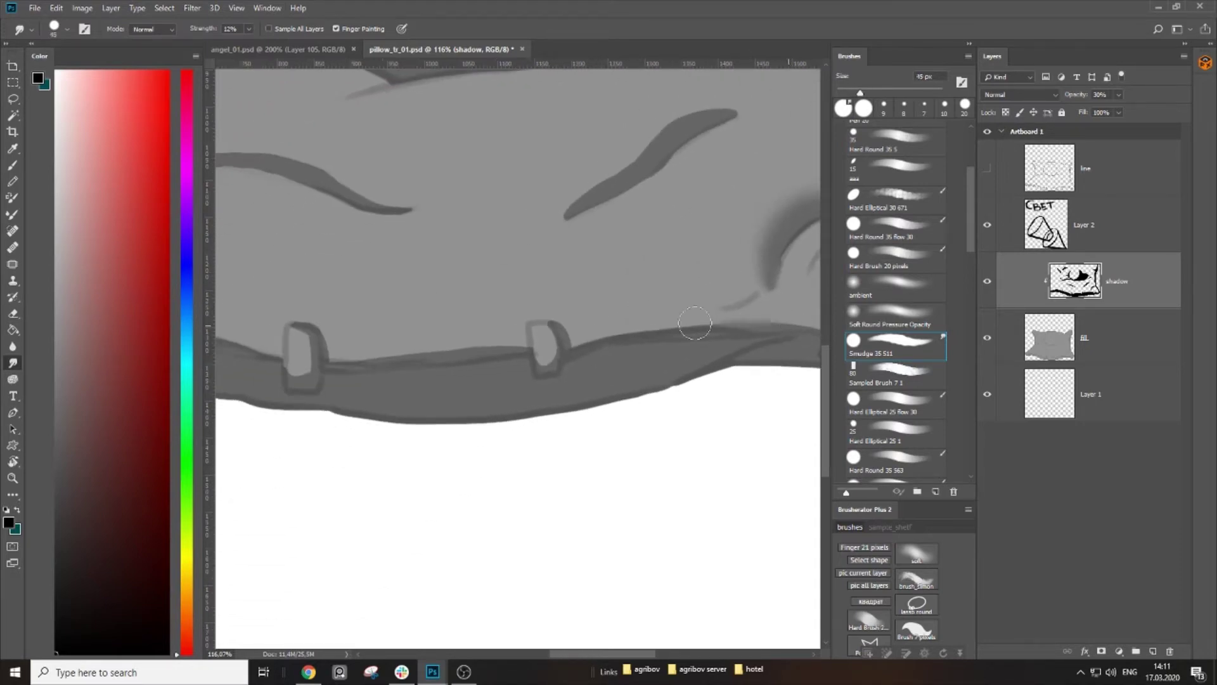
pyautogui.moveTo(593, 322); pyautogui.dragTo(496, 326)
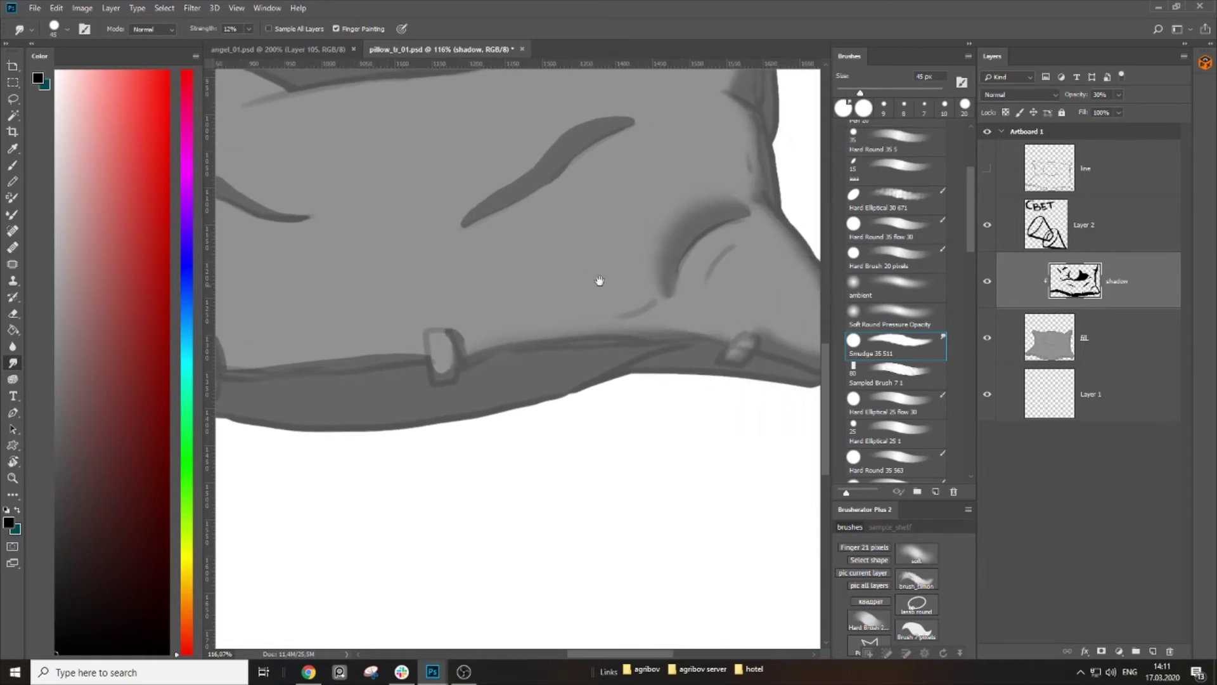
# Step: Soften the diagonal crease on the pillow's lower right and the small crease above it with a larger smudge brush
pyautogui.moveTo(564, 187); pyautogui.dragTo(610, 336)
pyautogui.press(']')
pyautogui.press(']')
pyautogui.moveTo(677, 264)
pyautogui.mouseDown()
pyautogui.moveTo(602, 288)
pyautogui.moveTo(501, 370)
pyautogui.mouseUp()
pyautogui.moveTo(587, 220); pyautogui.dragTo(507, 381)
pyautogui.press('[')
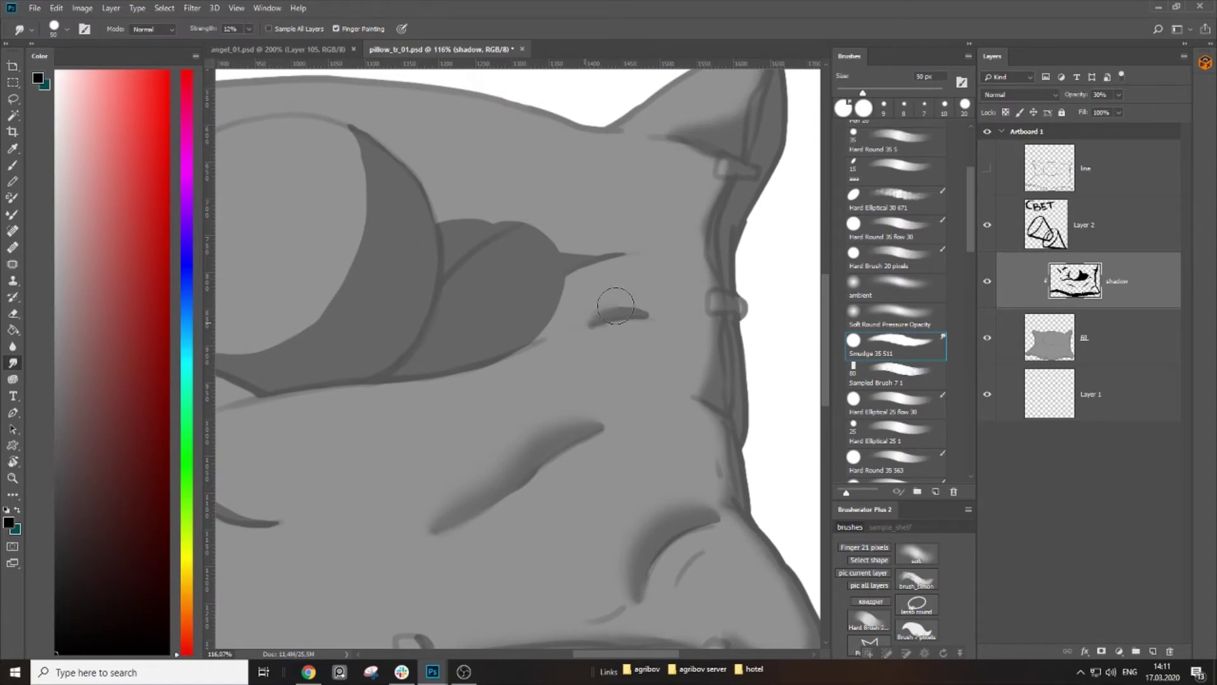
# Step: Smudge the inner boundary of the circle's crescent shadow into a gradual rounded transition
pyautogui.moveTo(552, 245)
pyautogui.mouseDown()
pyautogui.moveTo(712, 297)
pyautogui.moveTo(701, 298)
pyautogui.moveTo(783, 239)
pyautogui.mouseUp()
pyautogui.press('[')
pyautogui.press(']')
pyautogui.press(']')
pyautogui.moveTo(599, 111)
pyautogui.mouseDown()
pyautogui.moveTo(625, 194)
pyautogui.moveTo(600, 266)
pyautogui.moveTo(532, 324)
pyautogui.moveTo(475, 334)
pyautogui.moveTo(419, 298)
pyautogui.mouseUp()
pyautogui.moveTo(451, 260)
pyautogui.mouseDown()
pyautogui.moveTo(594, 314)
pyautogui.moveTo(522, 247)
pyautogui.moveTo(504, 292)
pyautogui.moveTo(444, 304)
pyautogui.moveTo(537, 346)
pyautogui.moveTo(460, 351)
pyautogui.moveTo(570, 388)
pyautogui.moveTo(462, 389)
pyautogui.moveTo(329, 435)
pyautogui.mouseUp()
# Step: Blend the shadow and short creases along the circle's left and lower-left side with the Smudge tool
pyautogui.press(']')
pyautogui.press('[')
pyautogui.press('[')
pyautogui.moveTo(369, 385); pyautogui.dragTo(340, 353)
pyautogui.moveTo(395, 426); pyautogui.dragTo(457, 246)
# Step: Soften the long crease on the lower left and the shadow along the bottom edge with a 60 px smudge
pyautogui.press(']')
pyautogui.moveTo(502, 339)
pyautogui.mouseDown()
pyautogui.moveTo(644, 340)
pyautogui.moveTo(774, 364)
pyautogui.mouseUp()
pyautogui.moveTo(459, 352); pyautogui.dragTo(641, 285)
pyautogui.moveTo(361, 412)
pyautogui.mouseDown()
pyautogui.moveTo(462, 381)
pyautogui.moveTo(626, 415)
pyautogui.moveTo(372, 341)
pyautogui.mouseUp()
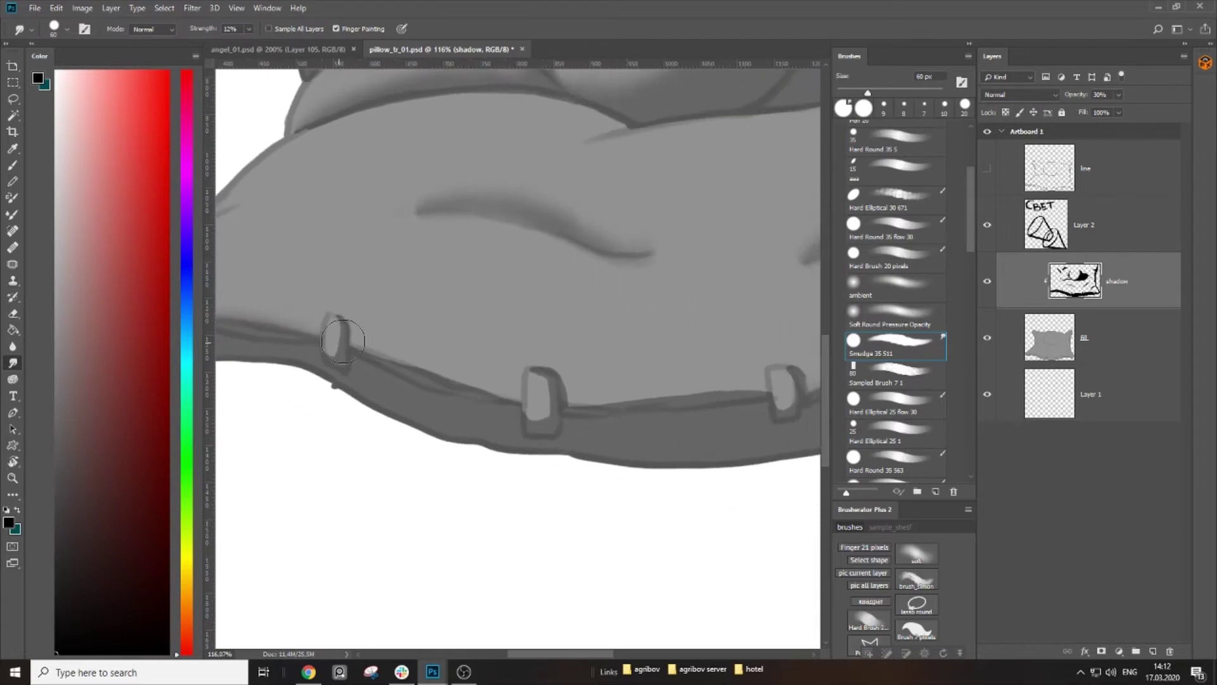
pyautogui.moveTo(570, 402)
pyautogui.mouseDown()
pyautogui.moveTo(492, 389)
pyautogui.moveTo(694, 383)
pyautogui.mouseUp()
# Step: Smudge the remaining hard shadow edges on the pillow's left side and upper-left corner with a smaller brush
pyautogui.press('[')
pyautogui.moveTo(550, 352); pyautogui.dragTo(640, 520)
pyautogui.moveTo(556, 233); pyautogui.dragTo(498, 303)
pyautogui.moveTo(415, 264)
pyautogui.mouseDown()
pyautogui.moveTo(477, 331)
pyautogui.moveTo(485, 304)
pyautogui.moveTo(412, 309)
pyautogui.mouseUp()
pyautogui.press('z')
pyautogui.moveTo(574, 298); pyautogui.dragTo(602, 295)
# Step: Clean up the edges of the smudged shadows with the eraser at 25 px
pyautogui.press('e')
pyautogui.press('[')
pyautogui.press('[')
pyautogui.moveTo(581, 312)
pyautogui.mouseDown()
pyautogui.moveTo(543, 350)
pyautogui.moveTo(527, 405)
pyautogui.moveTo(533, 448)
pyautogui.moveTo(591, 498)
pyautogui.mouseUp()
pyautogui.moveTo(530, 426)
pyautogui.mouseDown()
pyautogui.moveTo(533, 462)
pyautogui.moveTo(592, 500)
pyautogui.mouseUp()
pyautogui.hotkey('ctrl', 'space')
pyautogui.moveTo(598, 377); pyautogui.dragTo(540, 400)
pyautogui.moveTo(601, 424)
pyautogui.mouseDown()
pyautogui.moveTo(474, 402)
pyautogui.moveTo(525, 415)
pyautogui.moveTo(592, 367)
pyautogui.moveTo(521, 406)
pyautogui.mouseUp()
pyautogui.hotkey('ctrl', 'space')
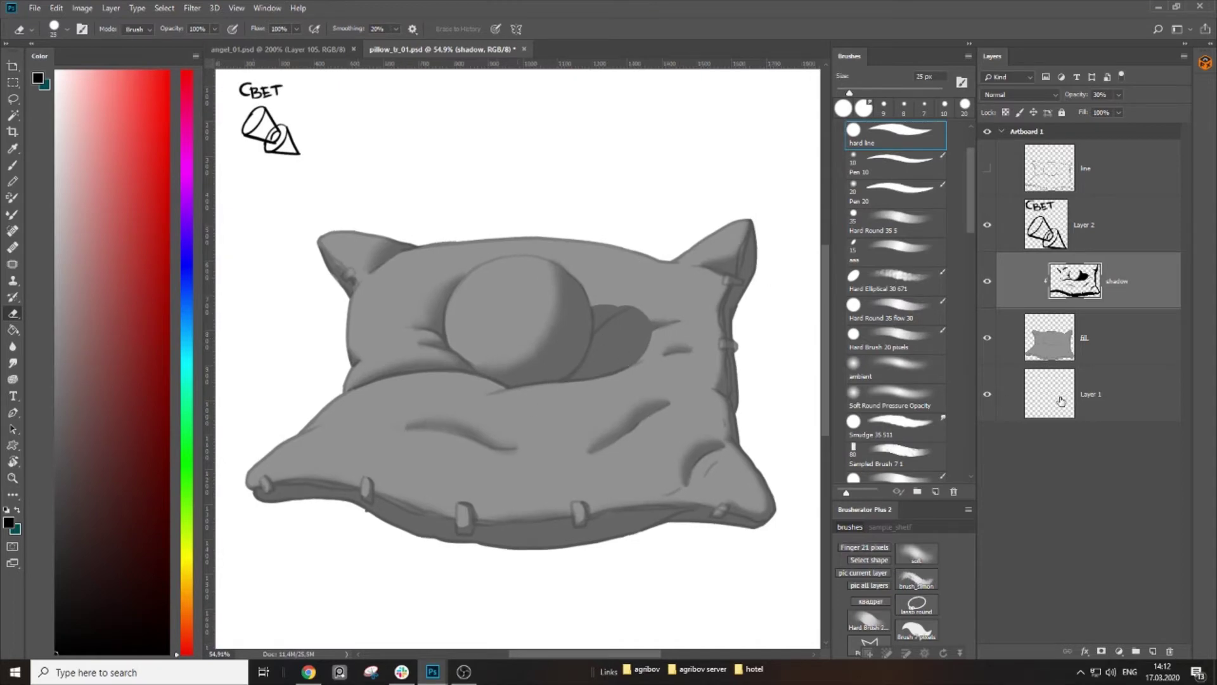
# Step: Create a new layer clipped above the shadow layer and choose the soft ambient brush preset
pyautogui.click(1153, 651)
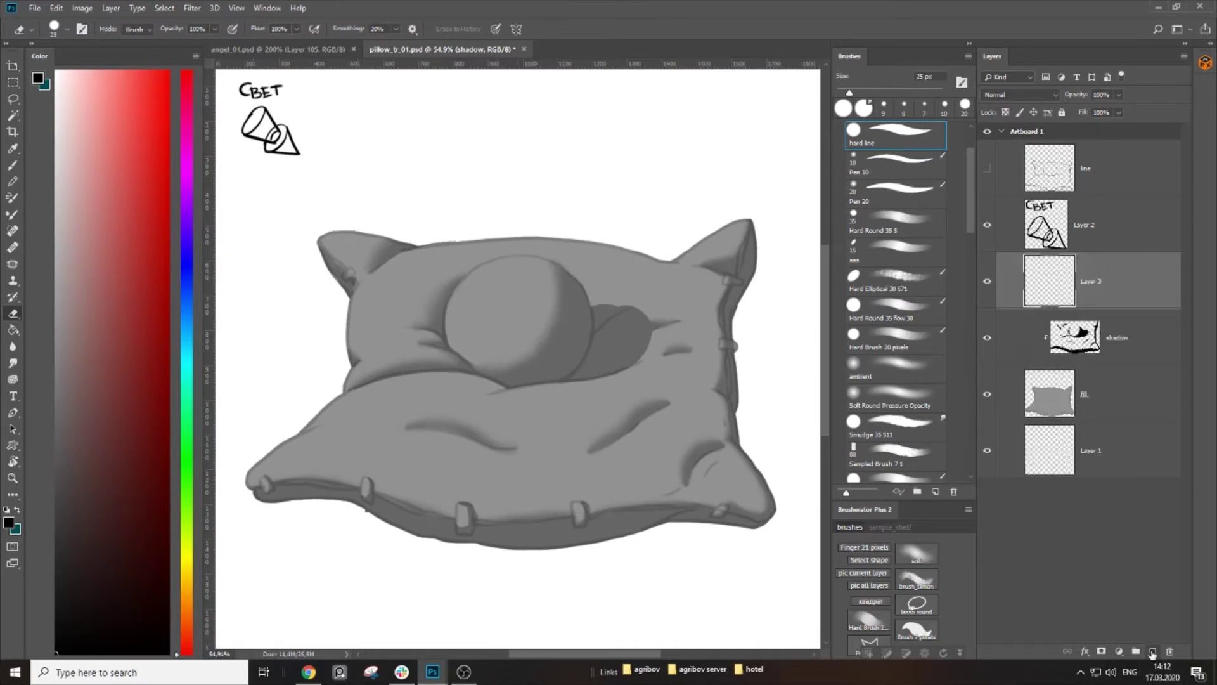
pyautogui.keyDown('alt'); pyautogui.click(1102, 307); pyautogui.keyUp('alt')
pyautogui.press('b')
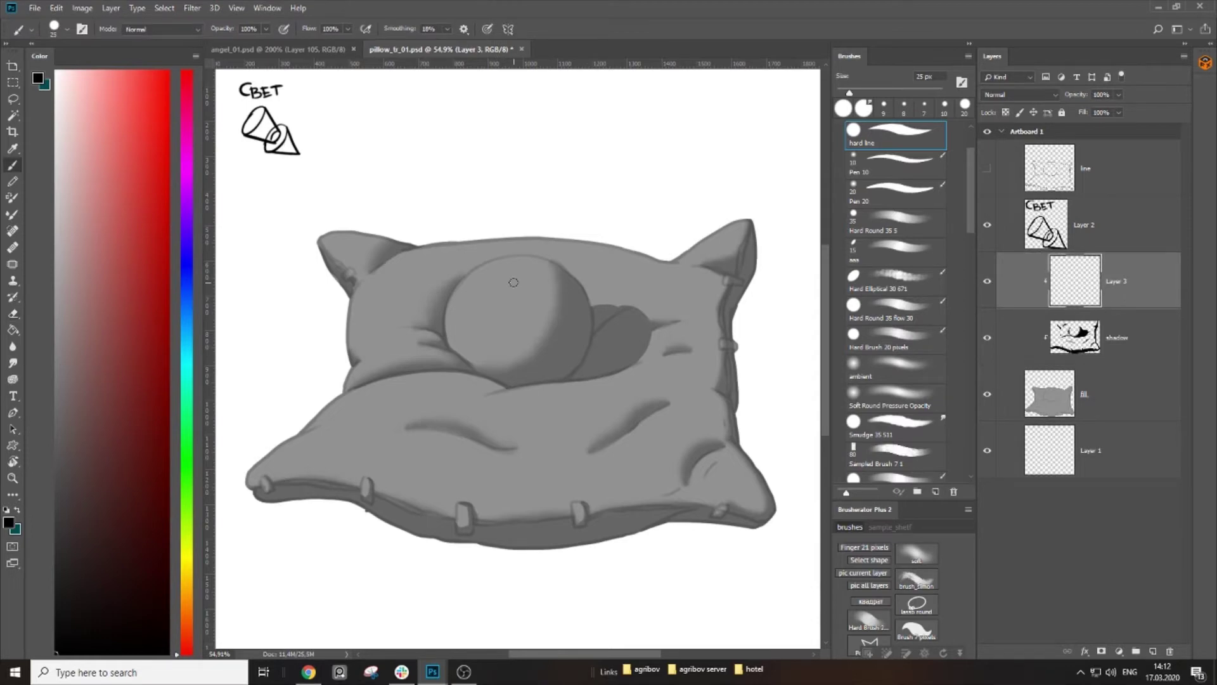
pyautogui.press(']')
pyautogui.press(']')
pyautogui.press(']')
pyautogui.press(']')
pyautogui.press(']')
pyautogui.press(']')
pyautogui.press(']')
pyautogui.press(']')
pyautogui.press(']')
pyautogui.press(']')
pyautogui.press(']')
pyautogui.rightClick(488, 432)
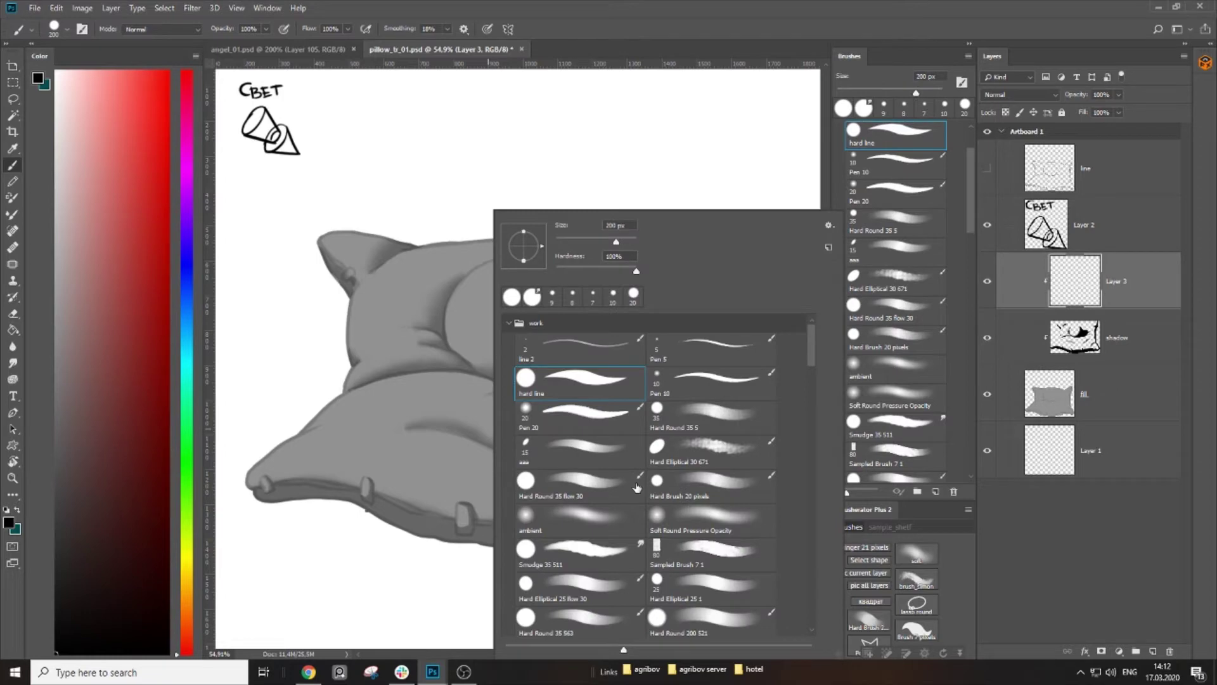
pyautogui.doubleClick(601, 528)
# Step: Paint soft black shading over the pillow's bottom and right side on the new layer, enlarging the ambient brush to 500 px
pyautogui.press(']')
pyautogui.press(']')
pyautogui.moveTo(266, 497)
pyautogui.mouseDown()
pyautogui.moveTo(320, 495)
pyautogui.moveTo(574, 538)
pyautogui.moveTo(765, 509)
pyautogui.moveTo(738, 403)
pyautogui.moveTo(755, 270)
pyautogui.moveTo(732, 206)
pyautogui.moveTo(714, 243)
pyautogui.moveTo(705, 237)
pyautogui.moveTo(723, 355)
pyautogui.moveTo(667, 453)
pyautogui.moveTo(577, 505)
pyautogui.moveTo(424, 535)
pyautogui.moveTo(542, 538)
pyautogui.moveTo(769, 440)
pyautogui.moveTo(763, 329)
pyautogui.mouseUp()
pyautogui.press(']')
pyautogui.press(']')
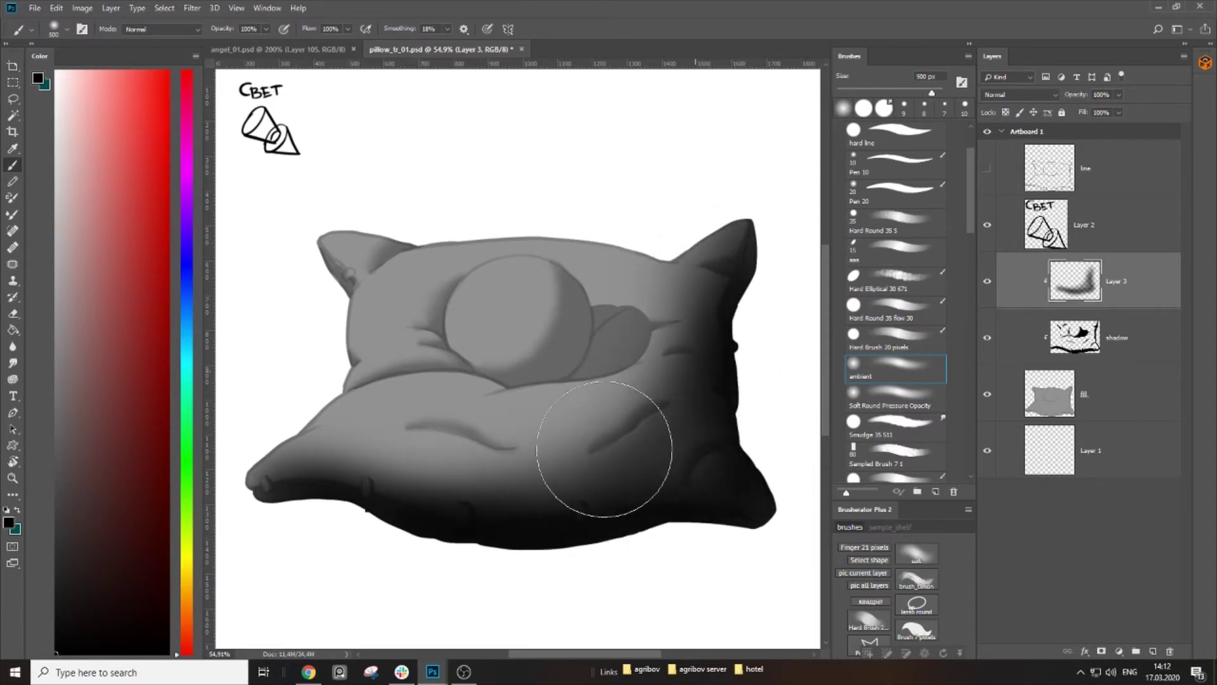
pyautogui.moveTo(600, 453); pyautogui.dragTo(276, 429)
# Step: Add soft dark shading around the circle and across the lower pillow with a smaller ambient brush, up to 300 px
pyautogui.press('[')
pyautogui.press('[')
pyautogui.press('[')
pyautogui.moveTo(468, 363)
pyautogui.mouseDown()
pyautogui.moveTo(551, 366)
pyautogui.moveTo(641, 331)
pyautogui.mouseUp()
pyautogui.press(']')
pyautogui.moveTo(558, 476); pyautogui.dragTo(498, 468)
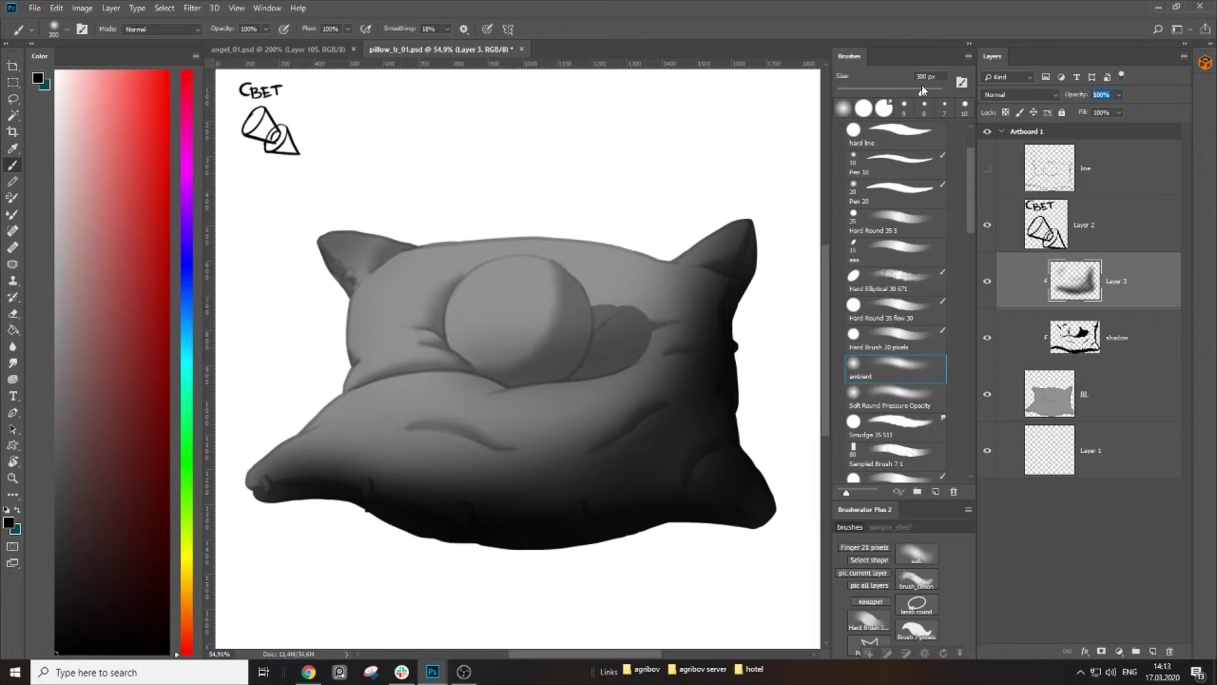
# Step: Lower the soft shading layer's opacity to 20%
pyautogui.write('30')
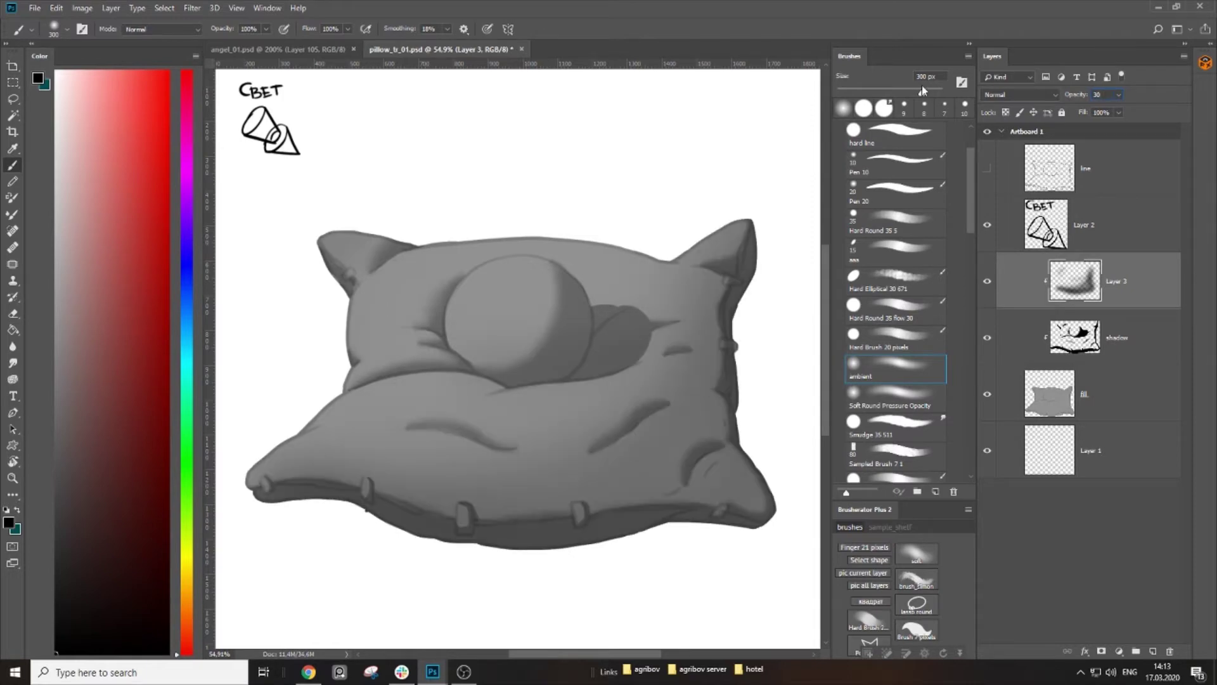
pyautogui.press('Return')
pyautogui.press('Return')
pyautogui.moveTo(682, 396); pyautogui.dragTo(662, 396)
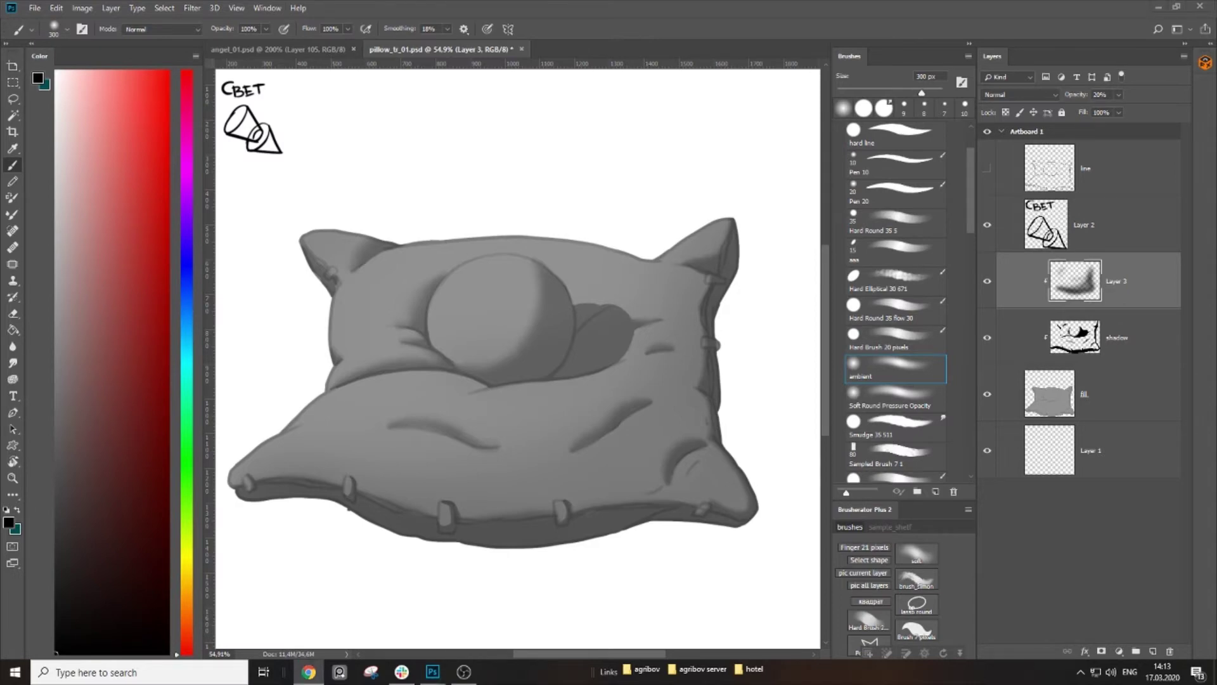
# Step: Rename the soft shading layer as "depth"
pyautogui.click(801, 29)
pyautogui.doubleClick(1116, 282)
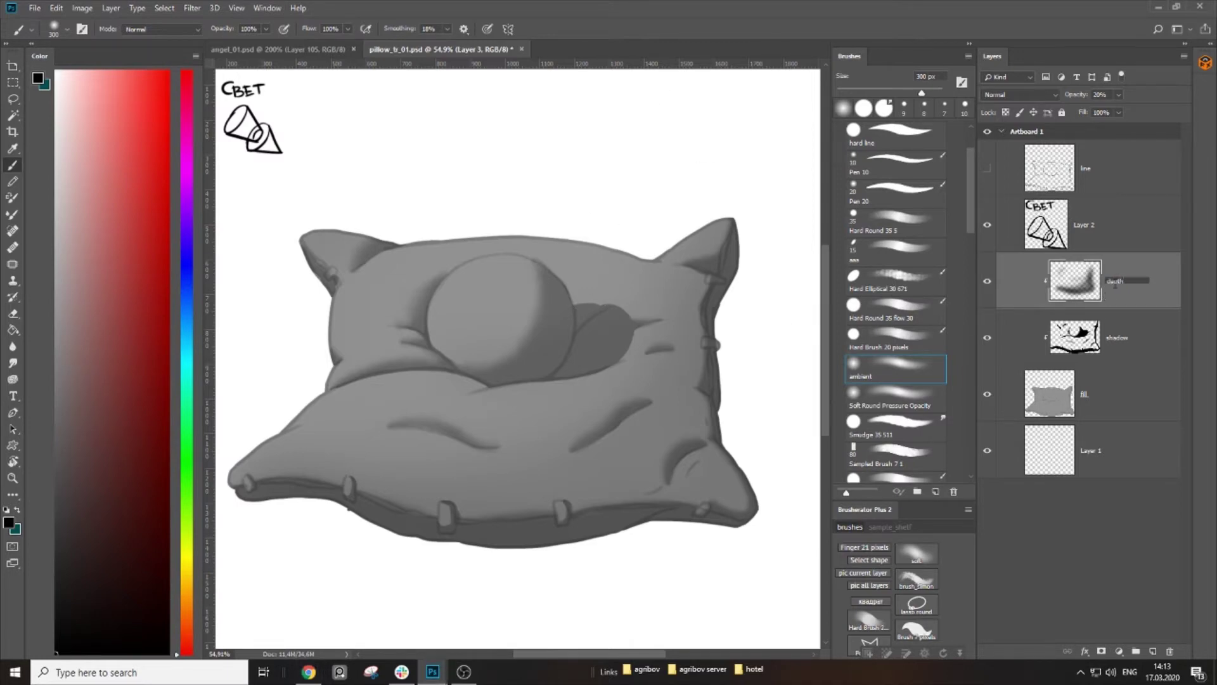
pyautogui.write('depth')
pyautogui.click(1146, 341)
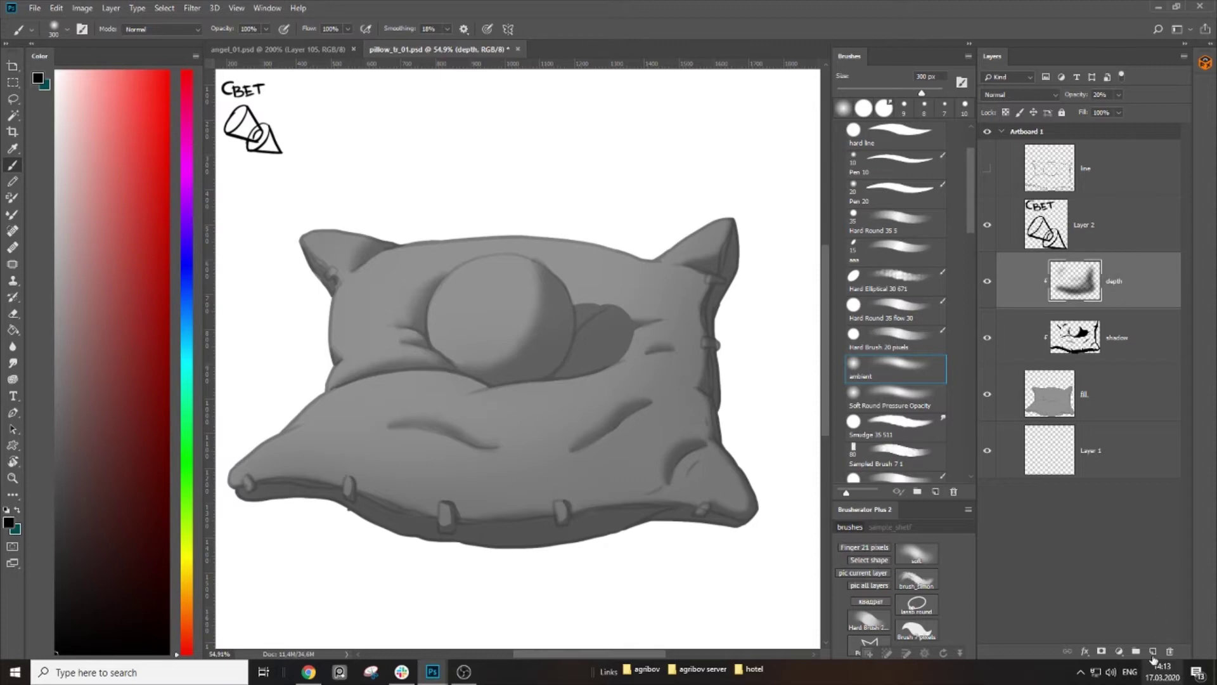
# Step: Create another clipped layer above depth and name it "ambient occlusion"
pyautogui.click(1152, 651)
pyautogui.keyDown('alt'); pyautogui.click(1107, 306); pyautogui.keyUp('alt')
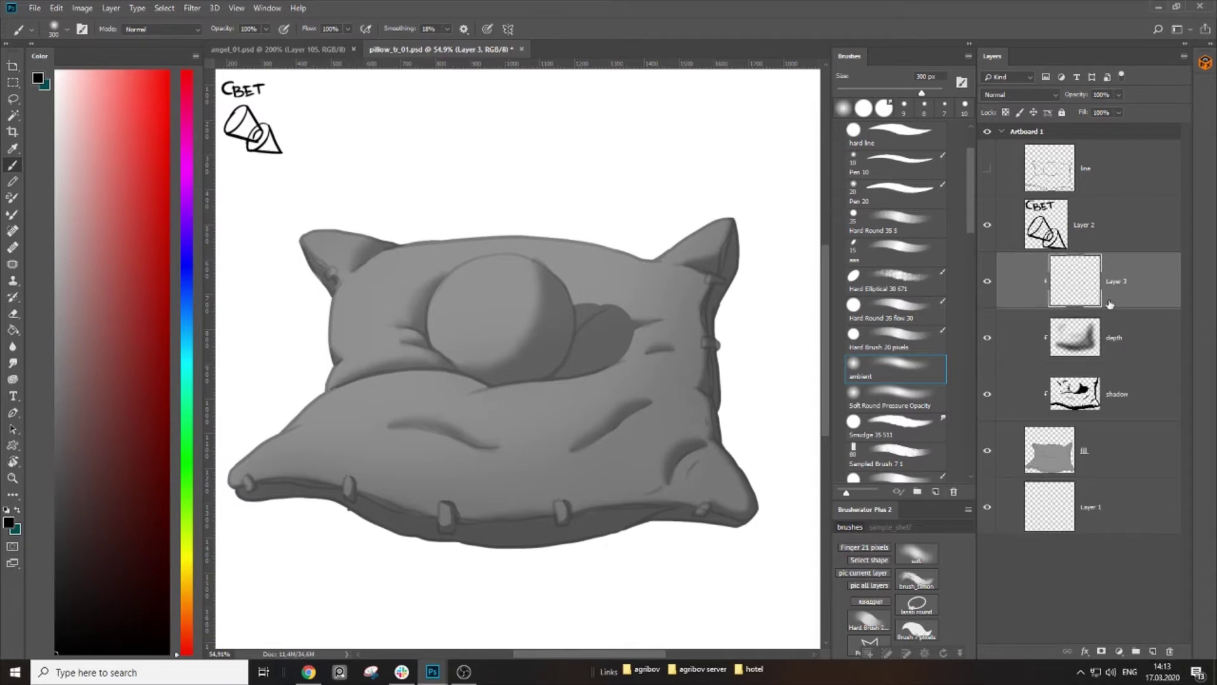
pyautogui.doubleClick(1115, 282)
pyautogui.hotkey('alt', 'Tab')
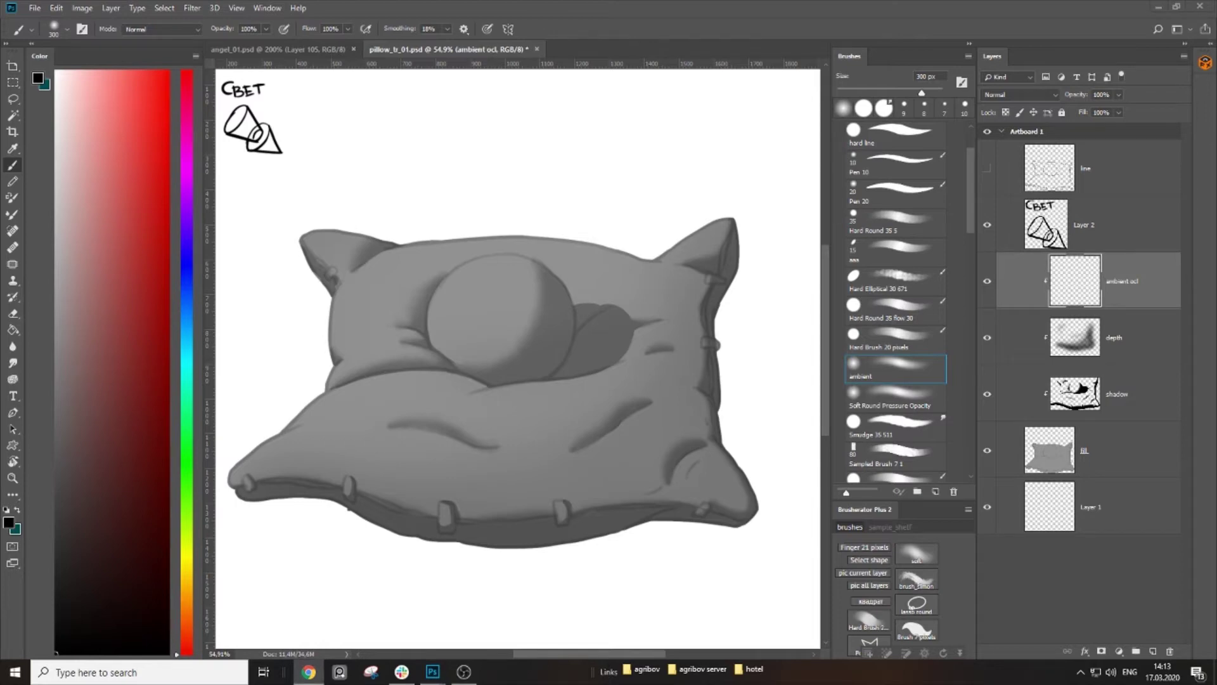
pyautogui.click(1131, 285)
pyautogui.click(1142, 290)
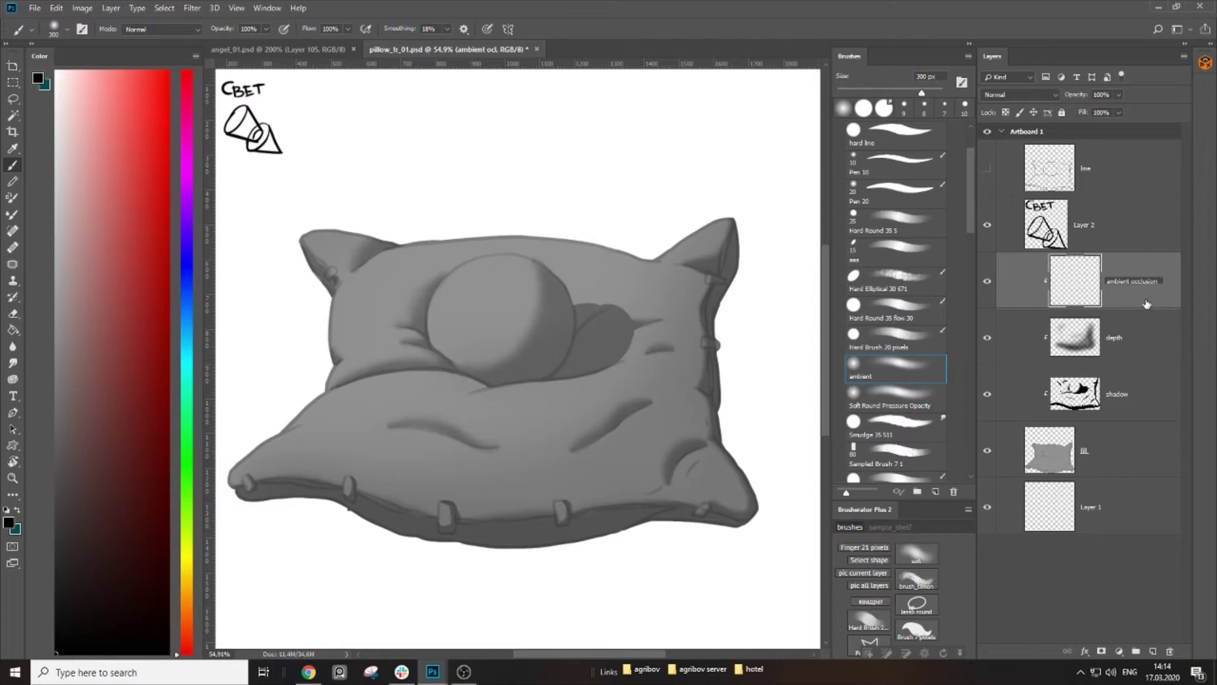
pyautogui.press('Return')
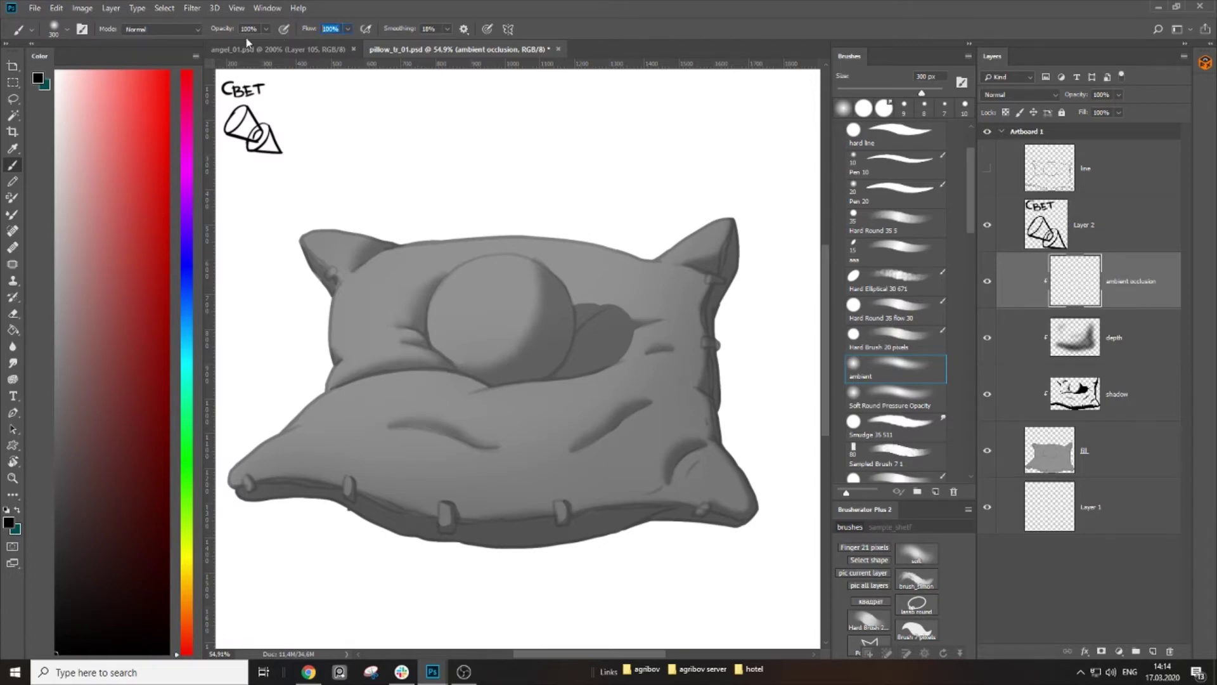
# Step: With a smaller ambient brush at 10% flow, paint contact shading along the circle's lower and right edges
pyautogui.hotkey('ctrl', 'space')
pyautogui.moveTo(487, 359); pyautogui.dragTo(524, 381)
pyautogui.press('[')
pyautogui.press('[')
pyautogui.press('[')
pyautogui.press('[')
pyautogui.press('[')
pyautogui.press('[')
pyautogui.press('[')
pyautogui.press('[')
pyautogui.press('[')
pyautogui.press('[')
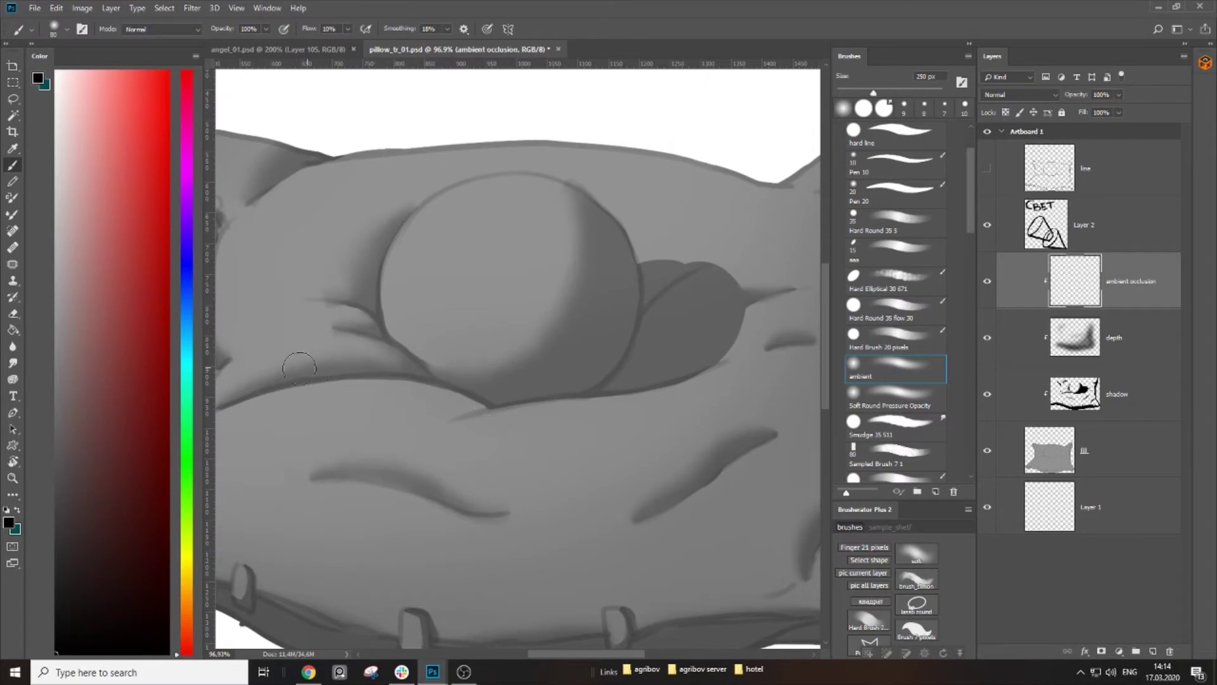
pyautogui.press('[')
pyautogui.press('[')
pyautogui.press('[')
pyautogui.moveTo(435, 372)
pyautogui.mouseDown()
pyautogui.moveTo(498, 401)
pyautogui.moveTo(582, 391)
pyautogui.moveTo(621, 359)
pyautogui.moveTo(644, 320)
pyautogui.mouseUp()
pyautogui.press('space')
pyautogui.press(']')
pyautogui.moveTo(616, 256)
pyautogui.mouseDown()
pyautogui.moveTo(627, 313)
pyautogui.moveTo(592, 380)
pyautogui.moveTo(532, 402)
pyautogui.mouseUp()
# Step: Darken the gap between the circle and the fold behind its right side with a small ambient brush
pyautogui.press(']')
pyautogui.press('[')
pyautogui.press('[')
pyautogui.moveTo(634, 309); pyautogui.dragTo(687, 268)
pyautogui.press('[')
pyautogui.moveTo(639, 299); pyautogui.dragTo(654, 289)
# Step: Try erasing contact shading from the fold beside the circle with a 25 px hard eraser, undo it, and compare with the layer hidden
pyautogui.press('e')
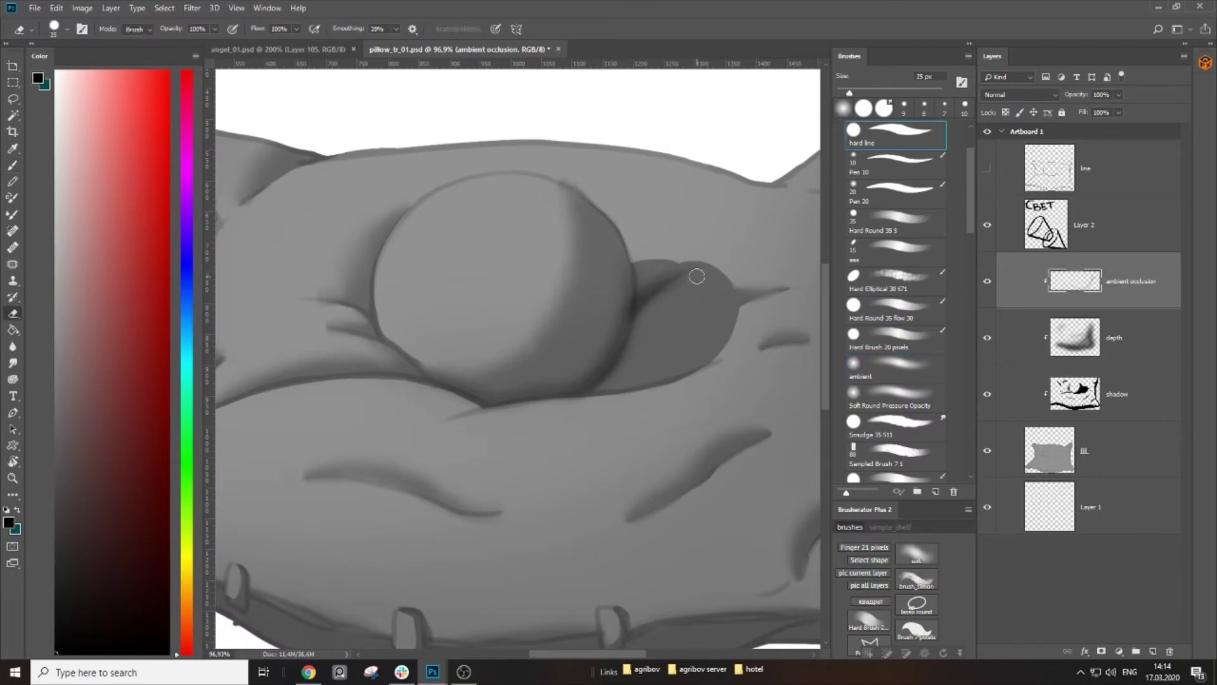
pyautogui.moveTo(676, 282); pyautogui.dragTo(630, 342)
pyautogui.hotkey('ctrl', 'z')
pyautogui.click(986, 283)
pyautogui.click(986, 282)
pyautogui.press(']')
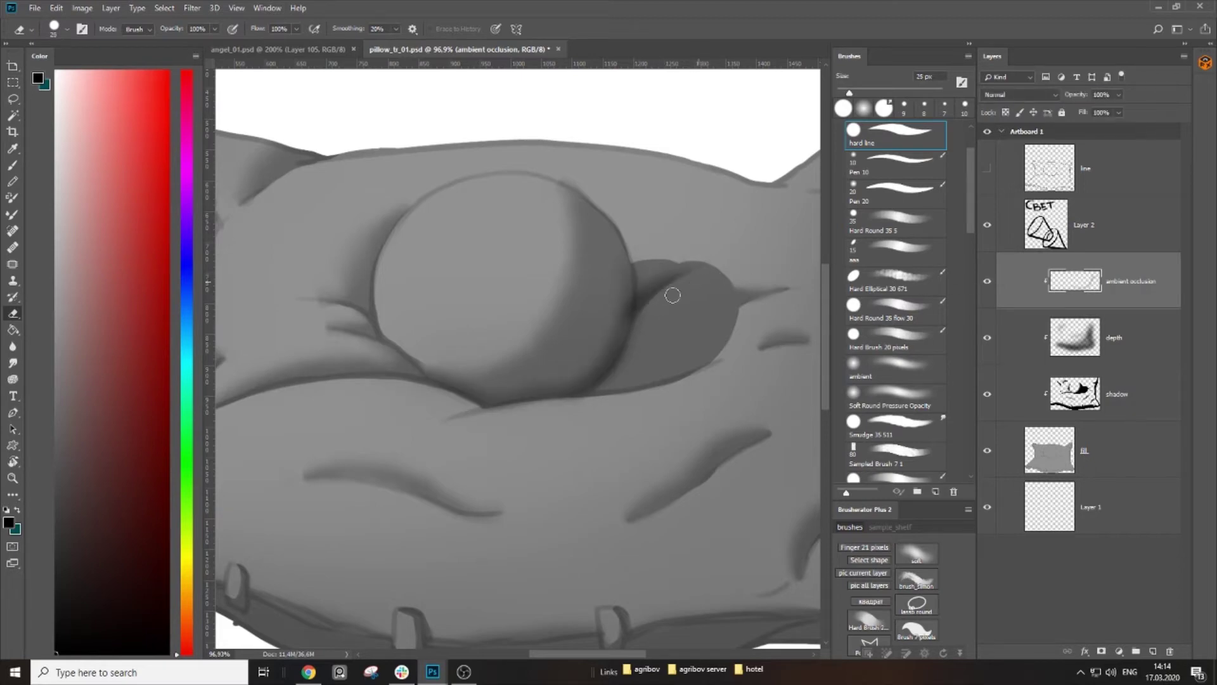
pyautogui.moveTo(645, 351); pyautogui.dragTo(614, 340)
# Step: Deepen the contact shading along the circle's right edge with the ambient brush
pyautogui.click(895, 375)
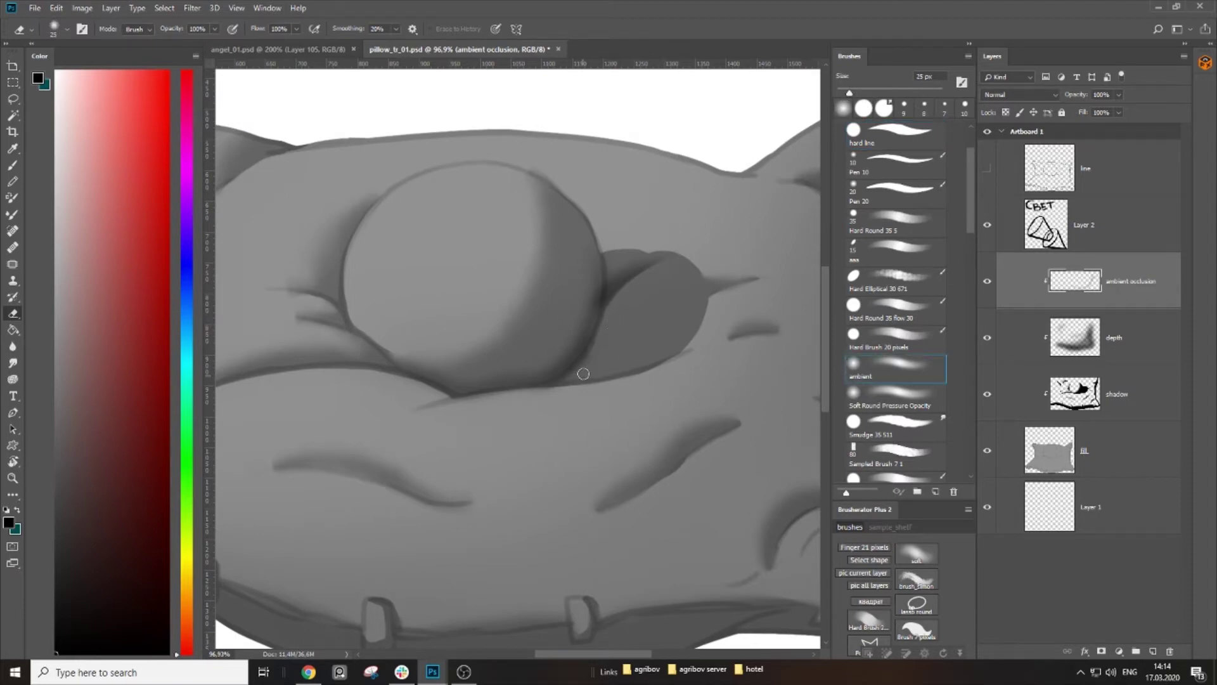
pyautogui.press('b')
pyautogui.press('[')
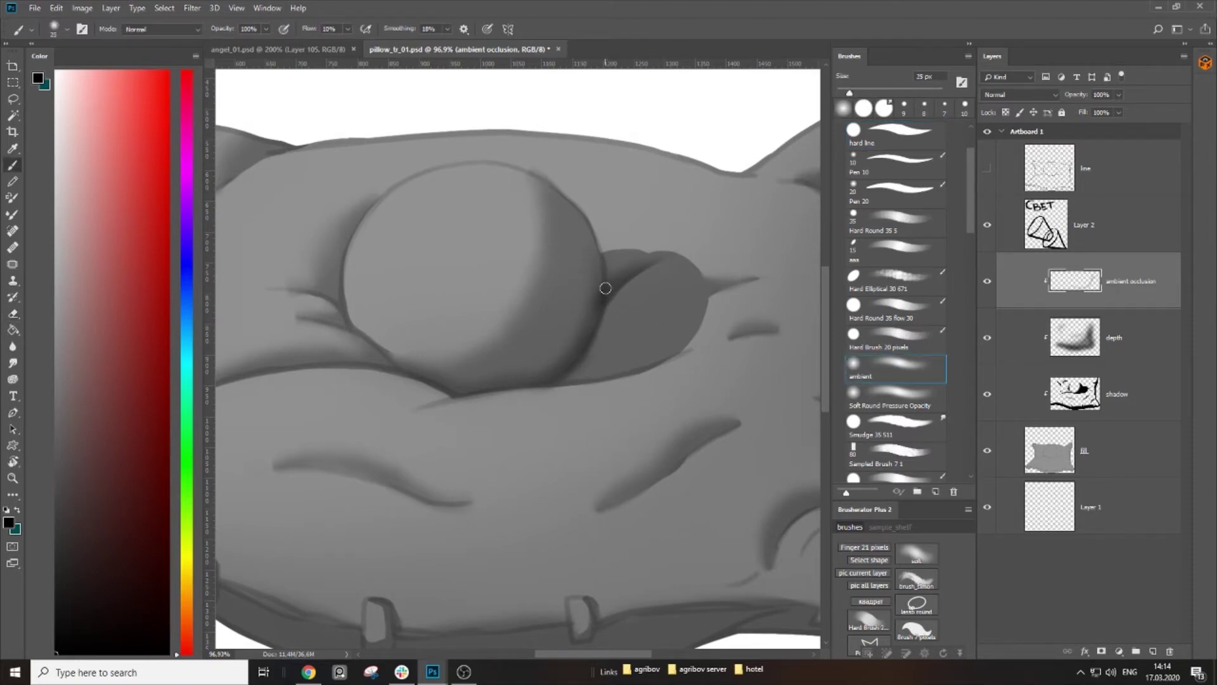
pyautogui.press(']')
pyautogui.press(']')
pyautogui.press(']')
pyautogui.moveTo(586, 229)
pyautogui.mouseDown()
pyautogui.moveTo(560, 372)
pyautogui.moveTo(570, 331)
pyautogui.moveTo(544, 334)
pyautogui.mouseUp()
# Step: Paint contact shading with a small ambient brush on the creases at the right end of the fold behind the circle
pyautogui.press('[')
pyautogui.moveTo(677, 293); pyautogui.dragTo(763, 266)
pyautogui.press('[')
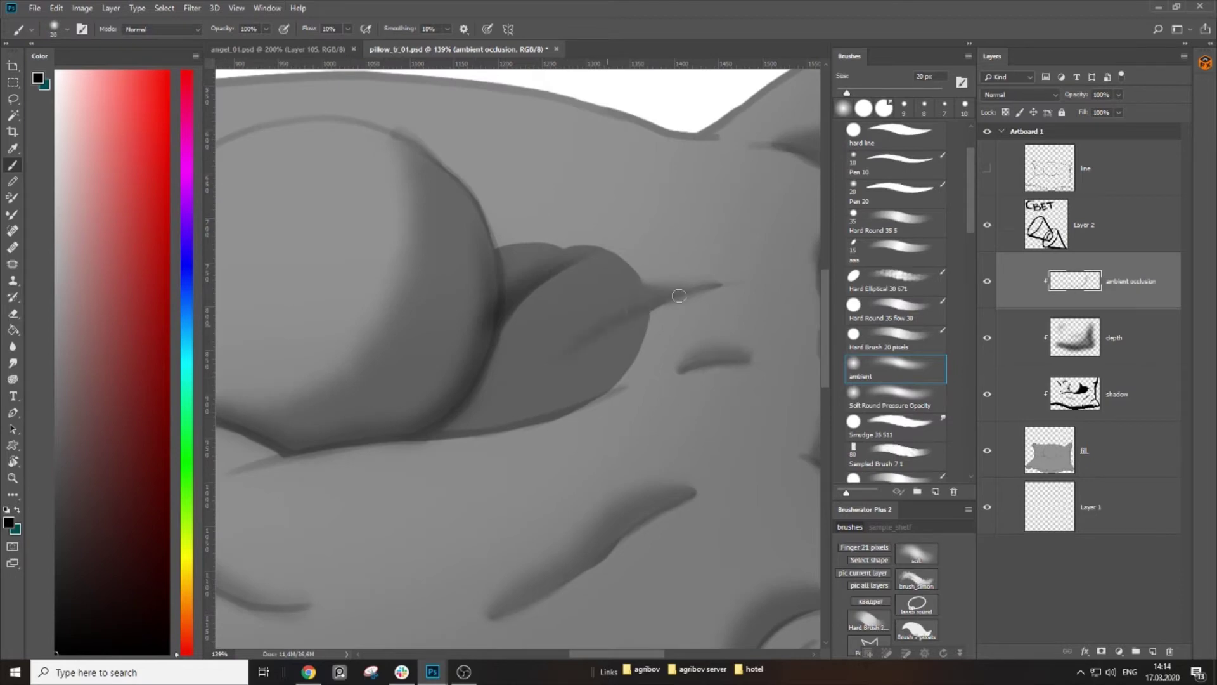
pyautogui.press(']')
pyautogui.moveTo(689, 365); pyautogui.dragTo(759, 363)
pyautogui.moveTo(536, 406); pyautogui.dragTo(647, 345)
# Step: Deepen the contact shading along the circle's left edge with ambient brush sizes of 40 and 20 px
pyautogui.press(']')
pyautogui.press(']')
pyautogui.moveTo(550, 369)
pyautogui.mouseDown()
pyautogui.moveTo(719, 331)
pyautogui.moveTo(543, 379)
pyautogui.moveTo(805, 386)
pyautogui.mouseUp()
pyautogui.press('[')
pyautogui.moveTo(336, 375)
pyautogui.mouseDown()
pyautogui.moveTo(454, 348)
pyautogui.moveTo(570, 345)
pyautogui.moveTo(631, 371)
pyautogui.mouseUp()
pyautogui.press('[')
pyautogui.moveTo(516, 321)
pyautogui.mouseDown()
pyautogui.moveTo(532, 344)
pyautogui.moveTo(557, 339)
pyautogui.moveTo(537, 288)
pyautogui.moveTo(519, 350)
pyautogui.mouseUp()
pyautogui.press(']')
pyautogui.press(']')
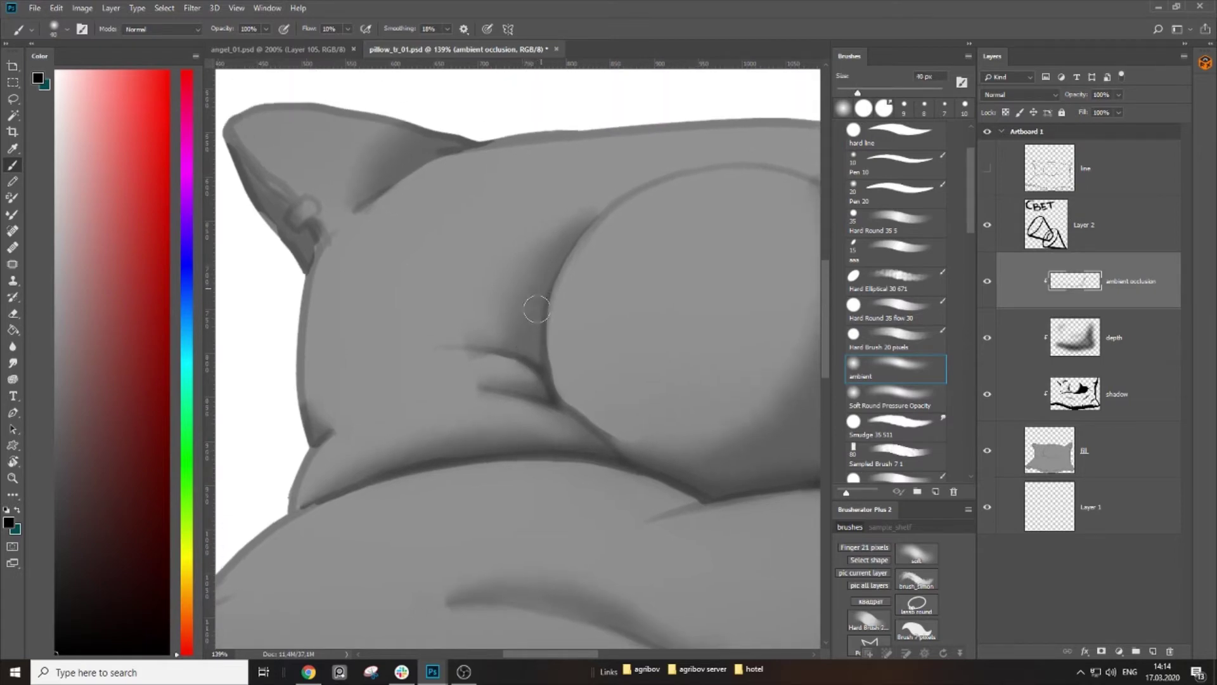
pyautogui.moveTo(532, 294); pyautogui.dragTo(539, 374)
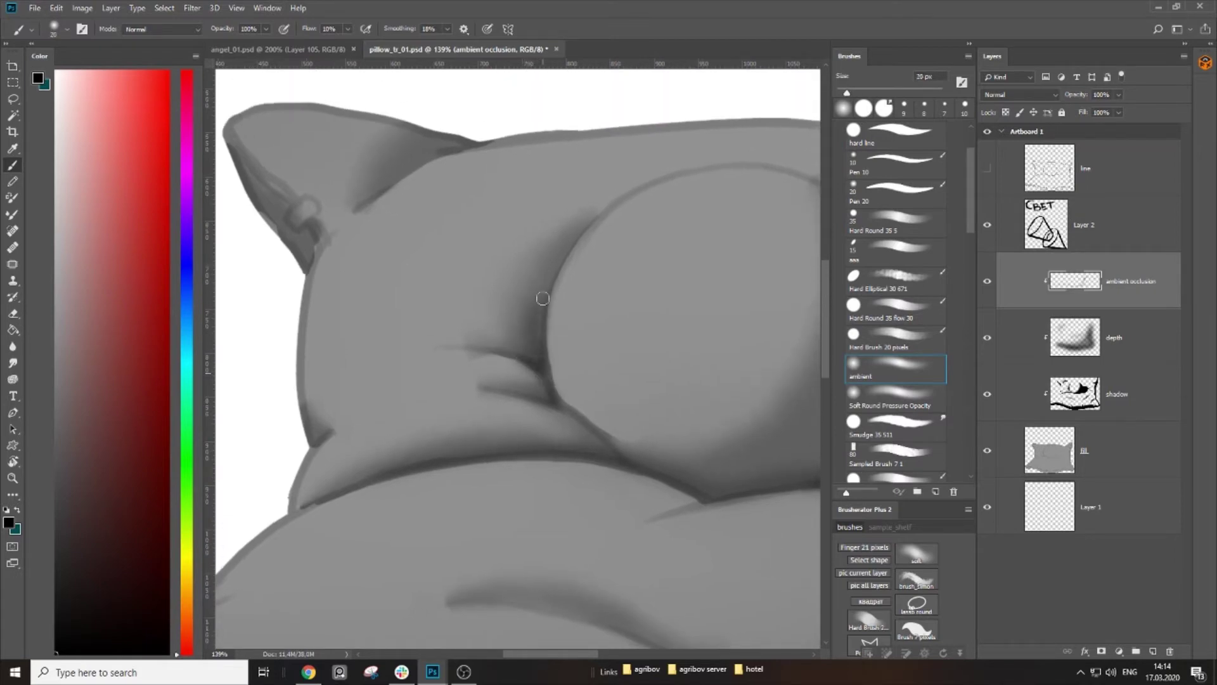
pyautogui.moveTo(576, 238); pyautogui.dragTo(539, 343)
# Step: Paint contact shading in the crease at the base of the pillow's upper-right corner with a small ambient brush
pyautogui.scroll(-5, 558, 355)
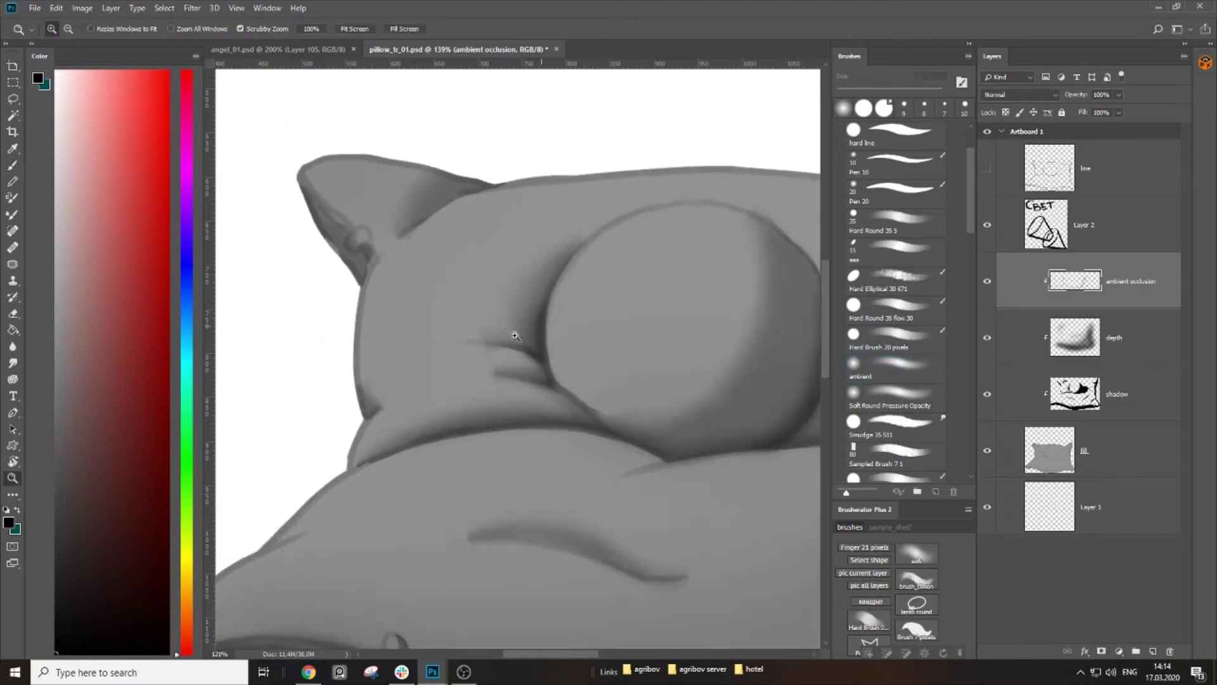
pyautogui.moveTo(698, 354); pyautogui.dragTo(599, 362)
pyautogui.press('z')
pyautogui.moveTo(680, 285); pyautogui.dragTo(786, 283)
pyautogui.press('b')
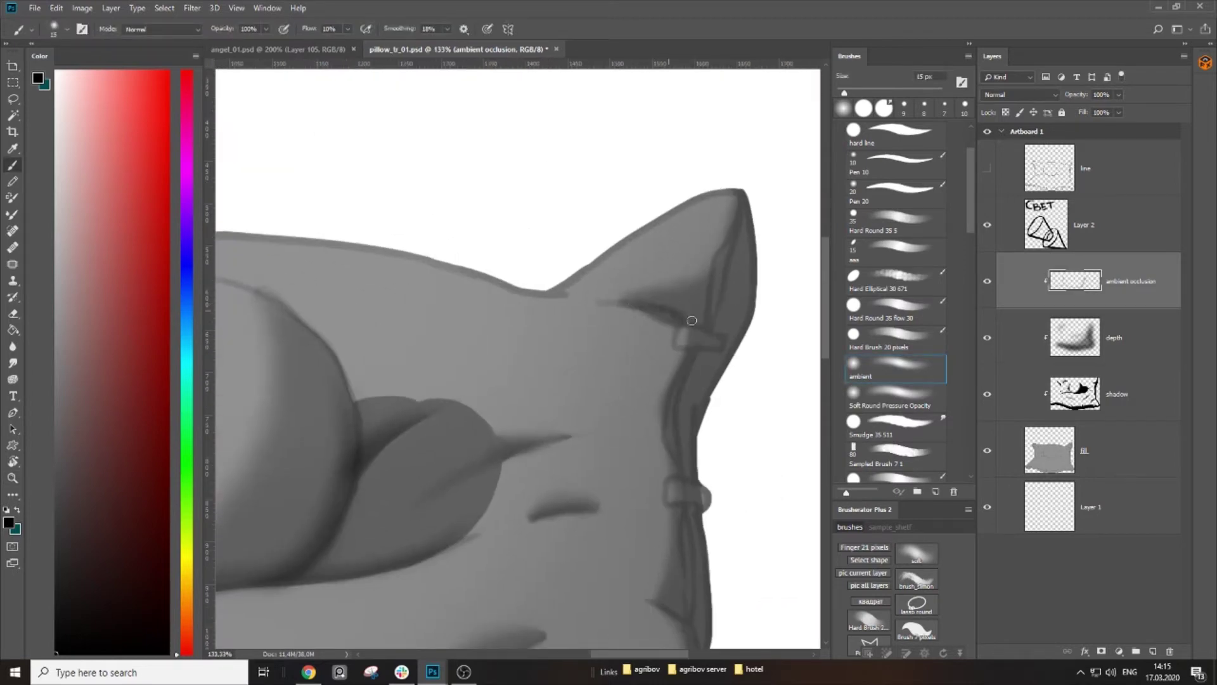
pyautogui.moveTo(690, 319); pyautogui.dragTo(663, 310)
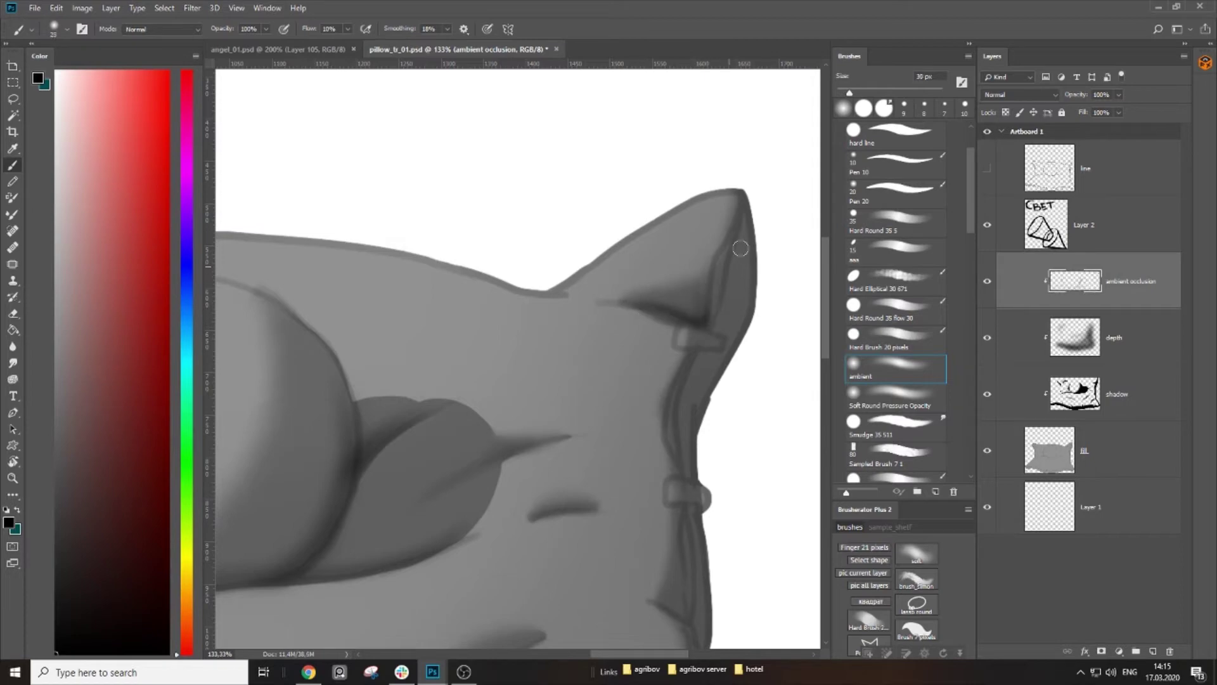
pyautogui.moveTo(731, 270)
pyautogui.mouseDown()
pyautogui.moveTo(711, 323)
pyautogui.moveTo(632, 264)
pyautogui.mouseUp()
pyautogui.press(']')
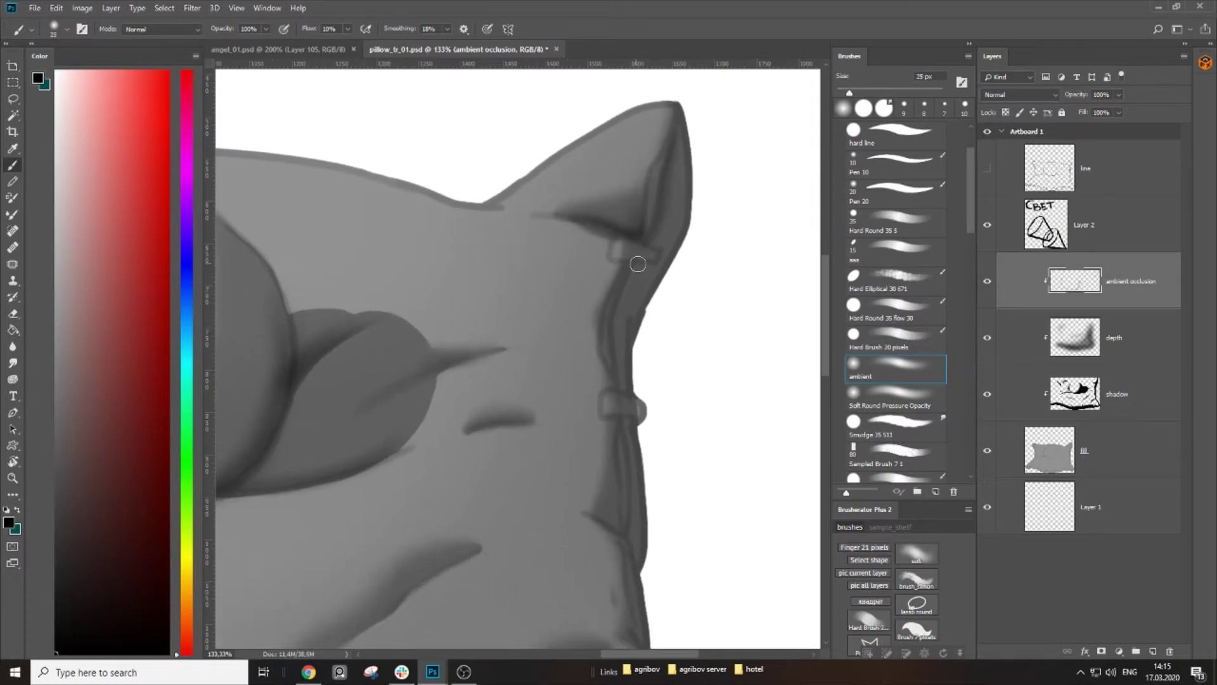
# Step: Paint contact shading along the pillow's right side seam and around its straps
pyautogui.press('[')
pyautogui.moveTo(613, 304); pyautogui.dragTo(607, 368)
pyautogui.moveTo(606, 387); pyautogui.dragTo(591, 282)
pyautogui.press(']')
pyautogui.moveTo(603, 329)
pyautogui.mouseDown()
pyautogui.moveTo(607, 415)
pyautogui.moveTo(590, 283)
pyautogui.moveTo(614, 323)
pyautogui.mouseUp()
pyautogui.moveTo(600, 402)
pyautogui.mouseDown()
pyautogui.moveTo(615, 312)
pyautogui.moveTo(517, 409)
pyautogui.moveTo(605, 320)
pyautogui.moveTo(650, 332)
pyautogui.mouseUp()
pyautogui.moveTo(558, 392)
pyautogui.mouseDown()
pyautogui.moveTo(627, 291)
pyautogui.moveTo(775, 236)
pyautogui.mouseUp()
# Step: Darken the creases at the base of the pillow's upper-left corner with a gradually larger ambient brush
pyautogui.moveTo(568, 228)
pyautogui.mouseDown()
pyautogui.moveTo(644, 249)
pyautogui.moveTo(479, 437)
pyautogui.mouseUp()
pyautogui.moveTo(404, 393)
pyautogui.mouseDown()
pyautogui.moveTo(472, 365)
pyautogui.moveTo(592, 277)
pyautogui.moveTo(722, 298)
pyautogui.moveTo(924, 277)
pyautogui.mouseUp()
pyautogui.moveTo(475, 286)
pyautogui.mouseDown()
pyautogui.moveTo(722, 339)
pyautogui.moveTo(660, 370)
pyautogui.moveTo(584, 358)
pyautogui.mouseUp()
pyautogui.moveTo(649, 116)
pyautogui.mouseDown()
pyautogui.moveTo(473, 378)
pyautogui.moveTo(482, 381)
pyautogui.mouseUp()
pyautogui.press(']')
pyautogui.moveTo(418, 362)
pyautogui.mouseDown()
pyautogui.moveTo(495, 310)
pyautogui.moveTo(549, 300)
pyautogui.moveTo(477, 314)
pyautogui.moveTo(413, 374)
pyautogui.mouseUp()
pyautogui.press(']')
pyautogui.moveTo(435, 360)
pyautogui.mouseDown()
pyautogui.moveTo(448, 347)
pyautogui.moveTo(606, 332)
pyautogui.mouseUp()
pyautogui.press(']')
pyautogui.moveTo(508, 348)
pyautogui.mouseDown()
pyautogui.moveTo(538, 365)
pyautogui.moveTo(544, 395)
pyautogui.mouseUp()
# Step: Paint contact shading along the lower-left seam and around its straps with ambient brush sizes of 35 and 25 px
pyautogui.press('z')
pyautogui.moveTo(595, 344); pyautogui.dragTo(540, 355)
pyautogui.moveTo(540, 450); pyautogui.dragTo(534, 340)
pyautogui.press('z')
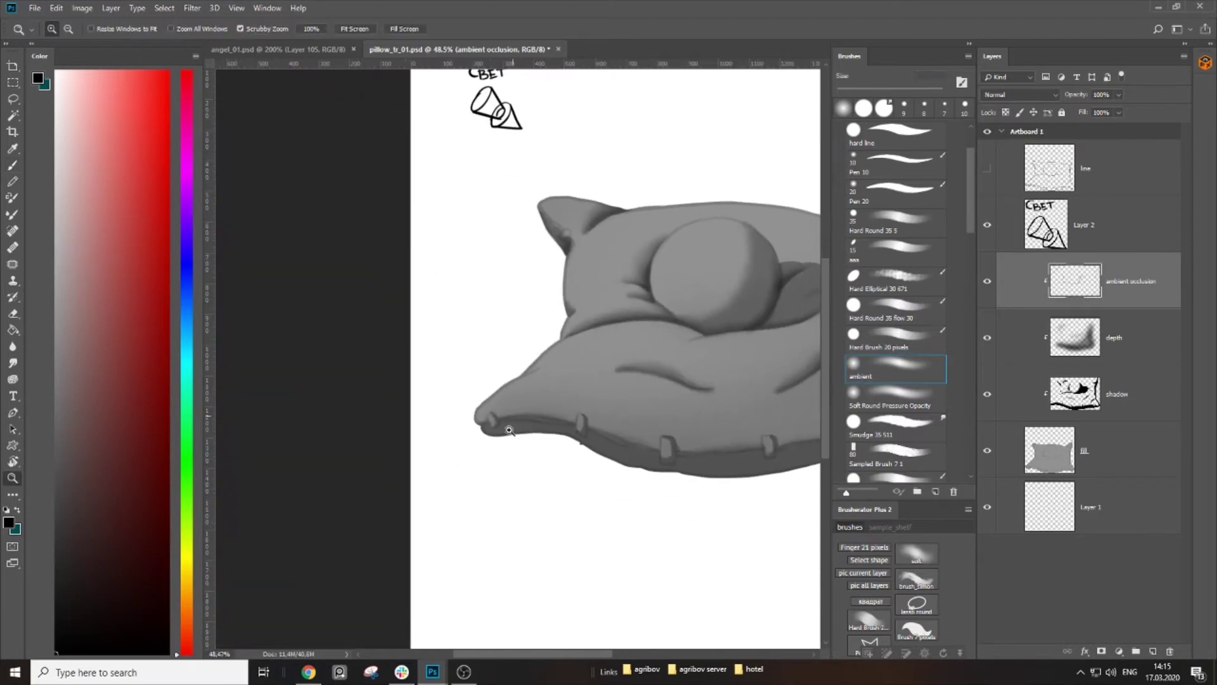
pyautogui.click(512, 419)
pyautogui.press('b')
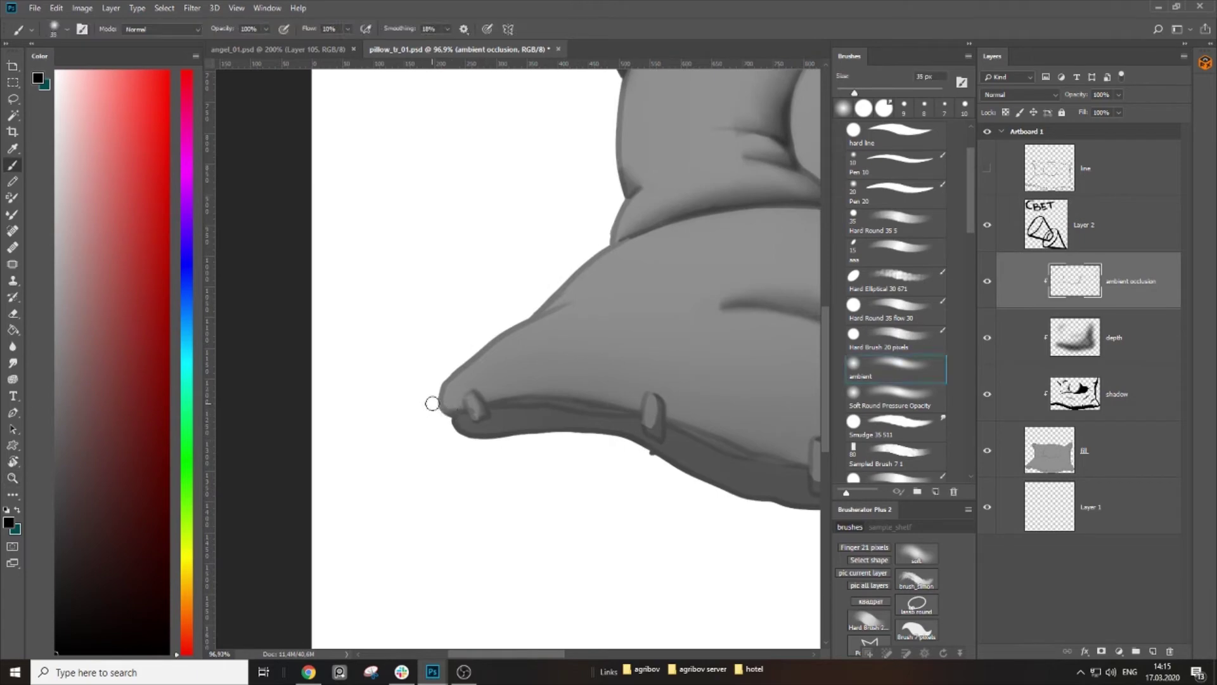
pyautogui.moveTo(470, 407)
pyautogui.mouseDown()
pyautogui.moveTo(643, 415)
pyautogui.moveTo(559, 394)
pyautogui.moveTo(466, 406)
pyautogui.mouseUp()
pyautogui.press('space')
pyautogui.moveTo(648, 413)
pyautogui.mouseDown()
pyautogui.moveTo(430, 348)
pyautogui.moveTo(589, 399)
pyautogui.moveTo(523, 378)
pyautogui.mouseUp()
pyautogui.press(']')
pyautogui.press('[')
pyautogui.press('[')
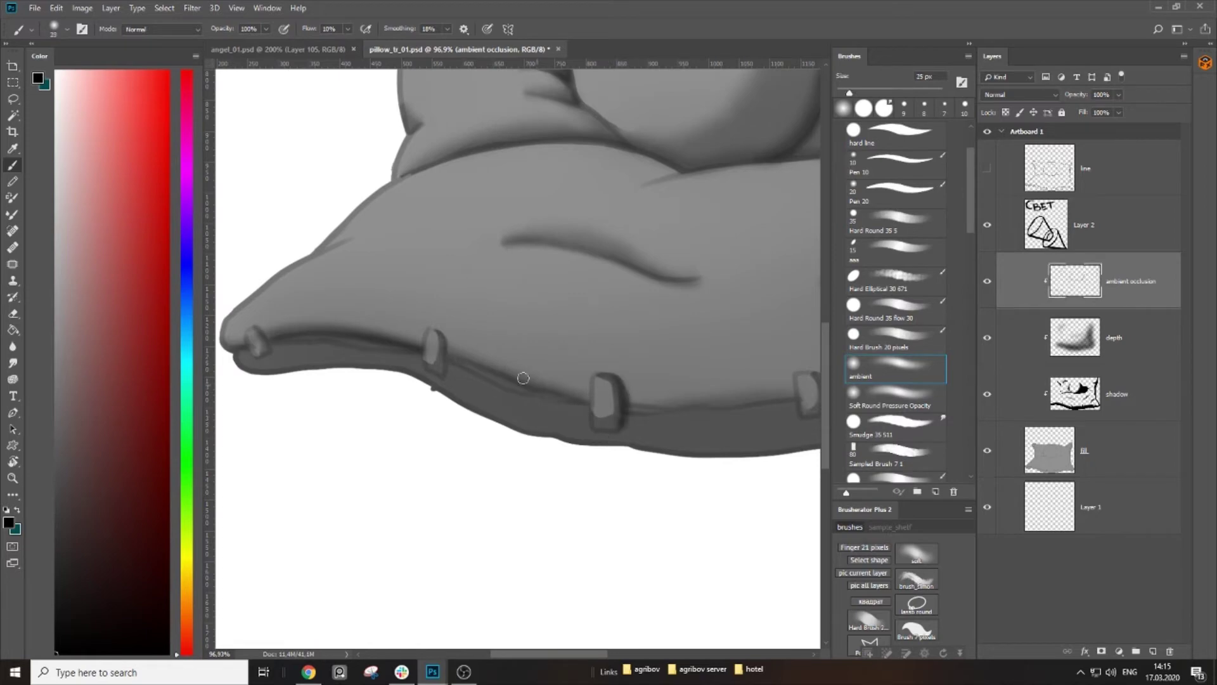
pyautogui.moveTo(655, 396); pyautogui.dragTo(429, 377)
# Step: Shade around the straps on the front seam's right half and the crease at the pillow's lower-right corner
pyautogui.press(']')
pyautogui.press(']')
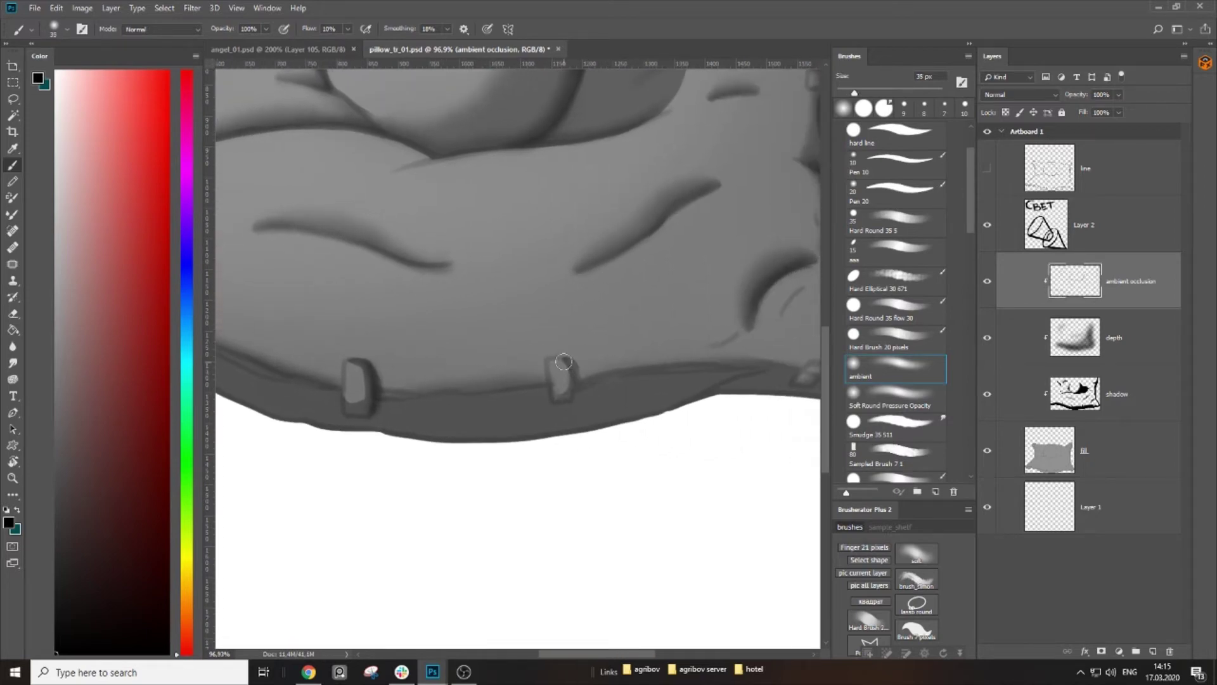
pyautogui.moveTo(575, 368); pyautogui.dragTo(580, 396)
pyautogui.moveTo(799, 393)
pyautogui.mouseDown()
pyautogui.moveTo(554, 364)
pyautogui.moveTo(645, 359)
pyautogui.moveTo(586, 279)
pyautogui.moveTo(650, 279)
pyautogui.moveTo(535, 315)
pyautogui.moveTo(472, 355)
pyautogui.mouseUp()
pyautogui.press('z')
pyautogui.press('b')
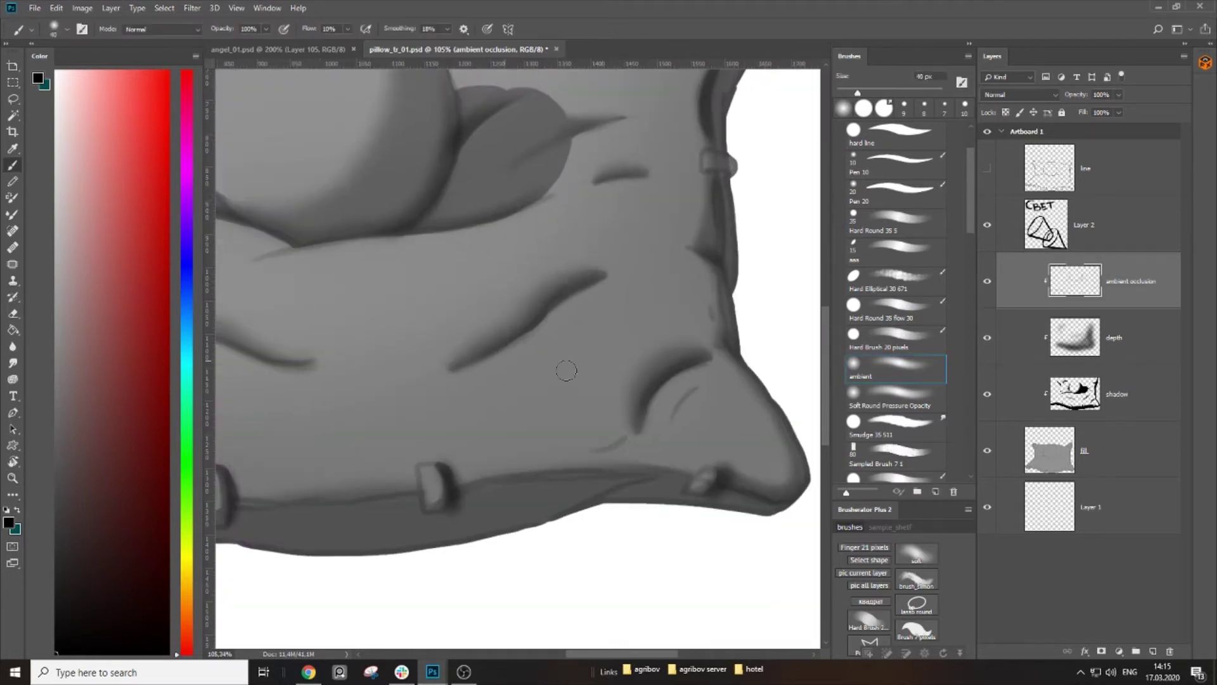
pyautogui.moveTo(596, 422)
pyautogui.mouseDown()
pyautogui.moveTo(655, 443)
pyautogui.moveTo(673, 483)
pyautogui.mouseUp()
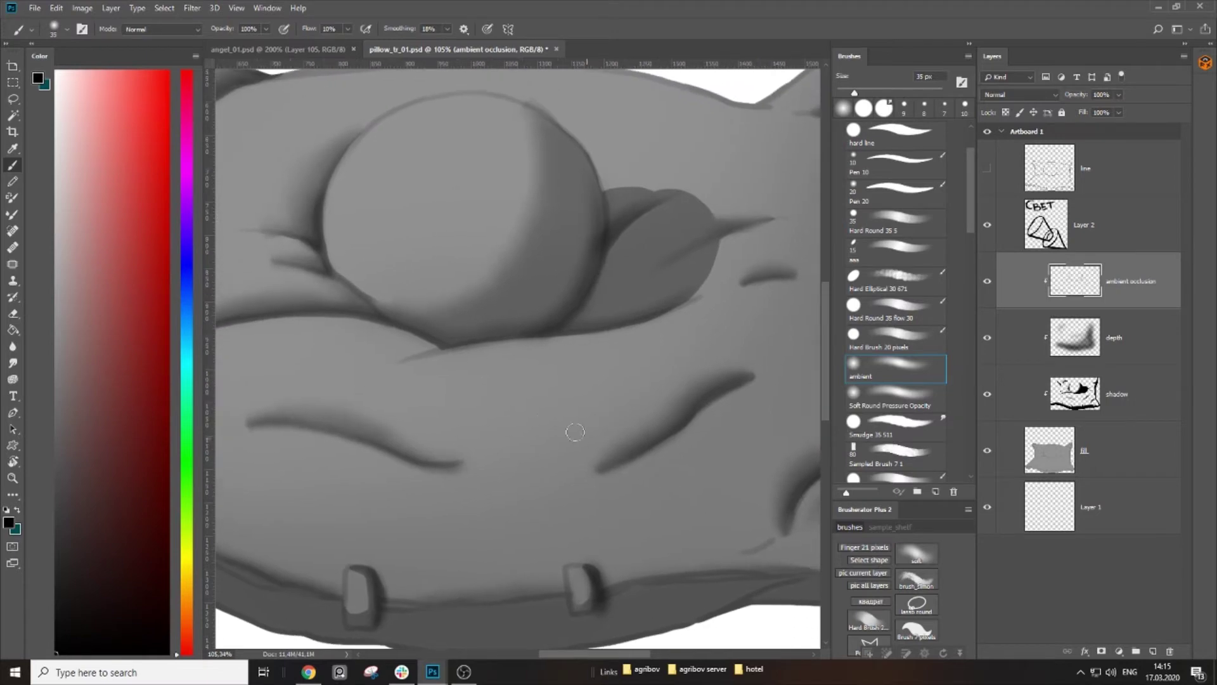
# Step: Paint contact shading in the fold crease just below the circle, then enlarge the ambient brush to 70 px
pyautogui.moveTo(350, 369)
pyautogui.mouseDown()
pyautogui.moveTo(578, 379)
pyautogui.moveTo(636, 361)
pyautogui.moveTo(551, 381)
pyautogui.moveTo(475, 362)
pyautogui.mouseUp()
pyautogui.press('[')
pyautogui.press(']')
pyautogui.press(']')
pyautogui.press(']')
pyautogui.press(']')
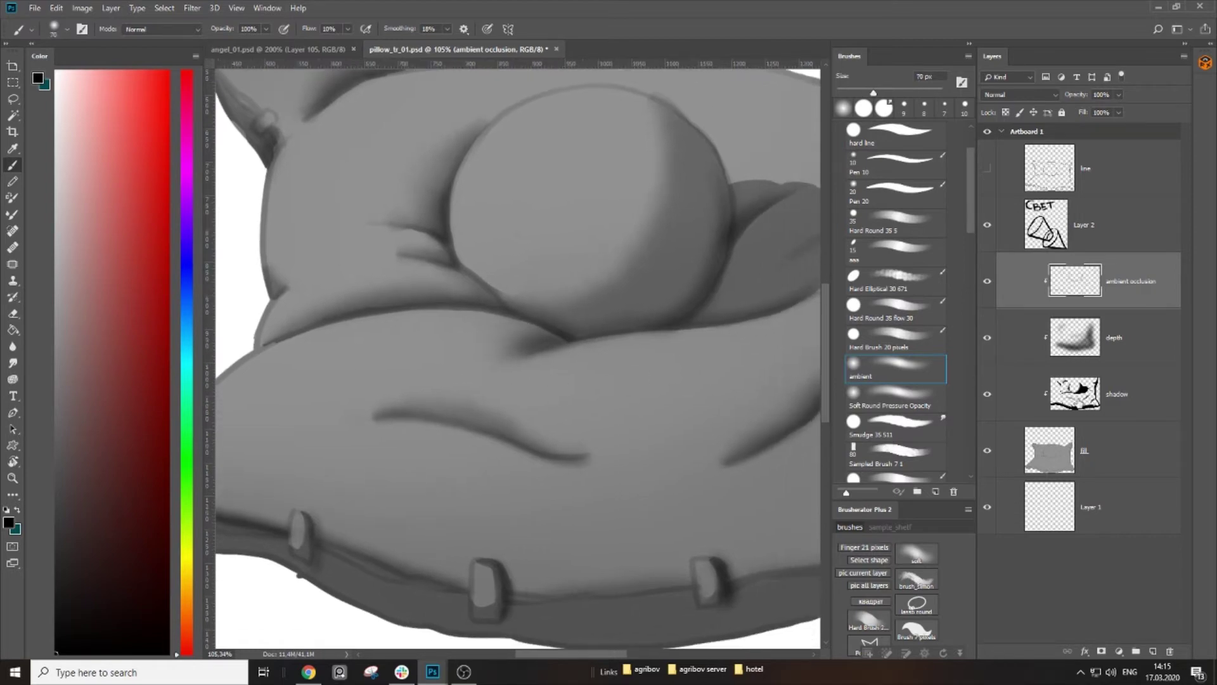
# Step: Add a clipped layer between the depth and ambient occlusion layers and name it white
pyautogui.click(1119, 339)
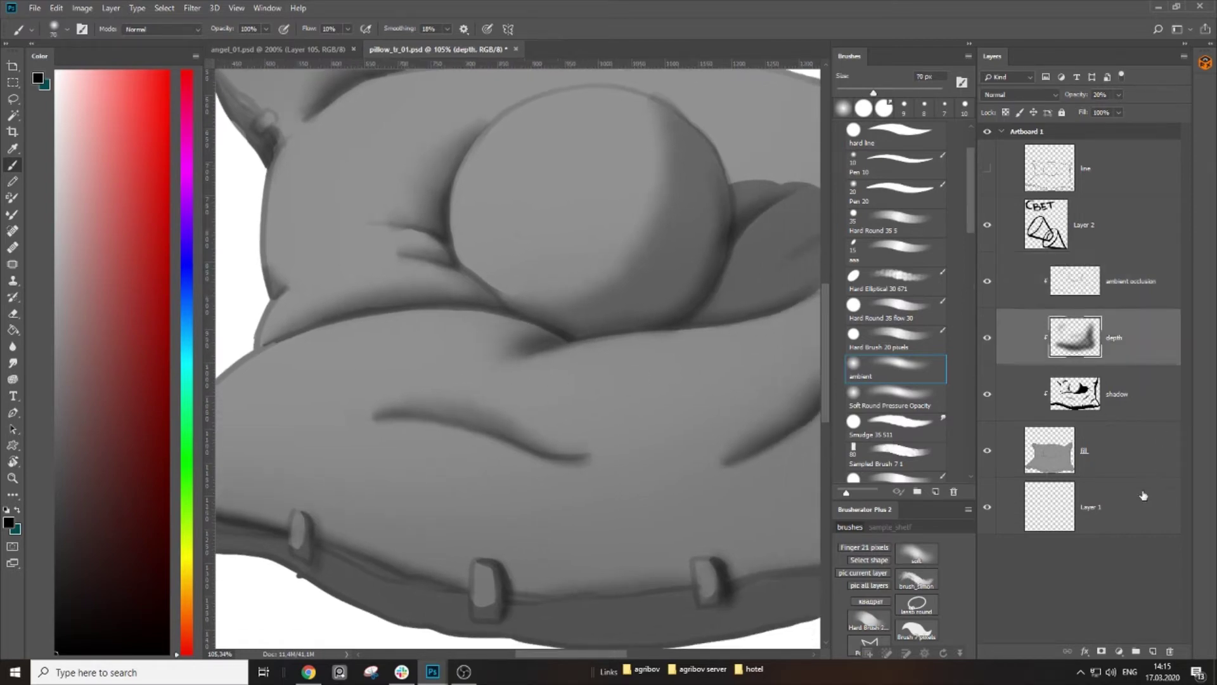
pyautogui.click(1154, 652)
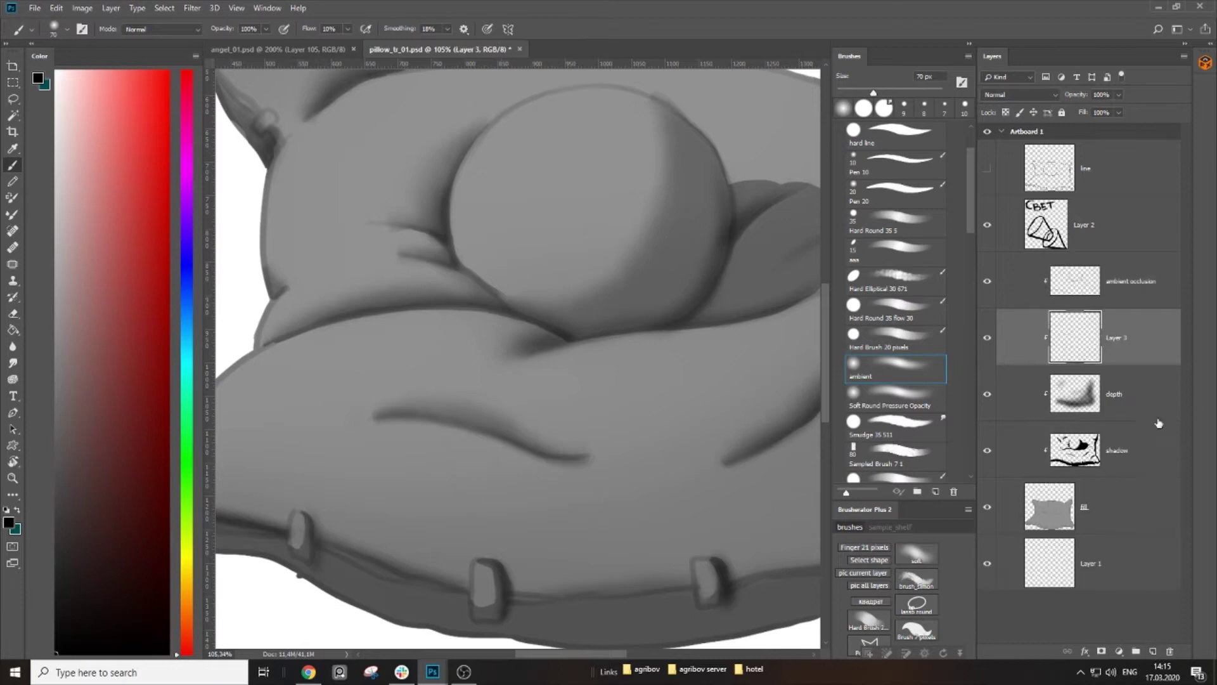
pyautogui.keyDown('alt'); pyautogui.click(1116, 364); pyautogui.keyUp('alt')
pyautogui.keyDown('alt'); pyautogui.click(1112, 361); pyautogui.keyUp('alt')
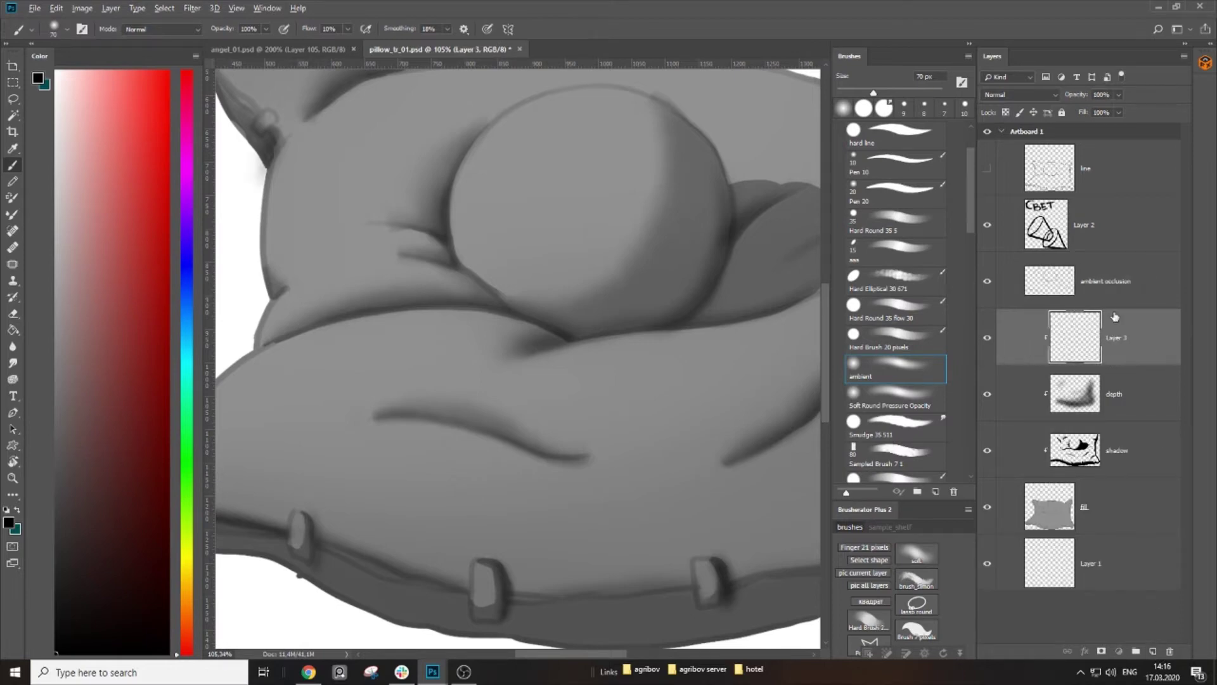
pyautogui.keyDown('alt'); pyautogui.click(1113, 307); pyautogui.keyUp('alt')
pyautogui.doubleClick(1115, 340)
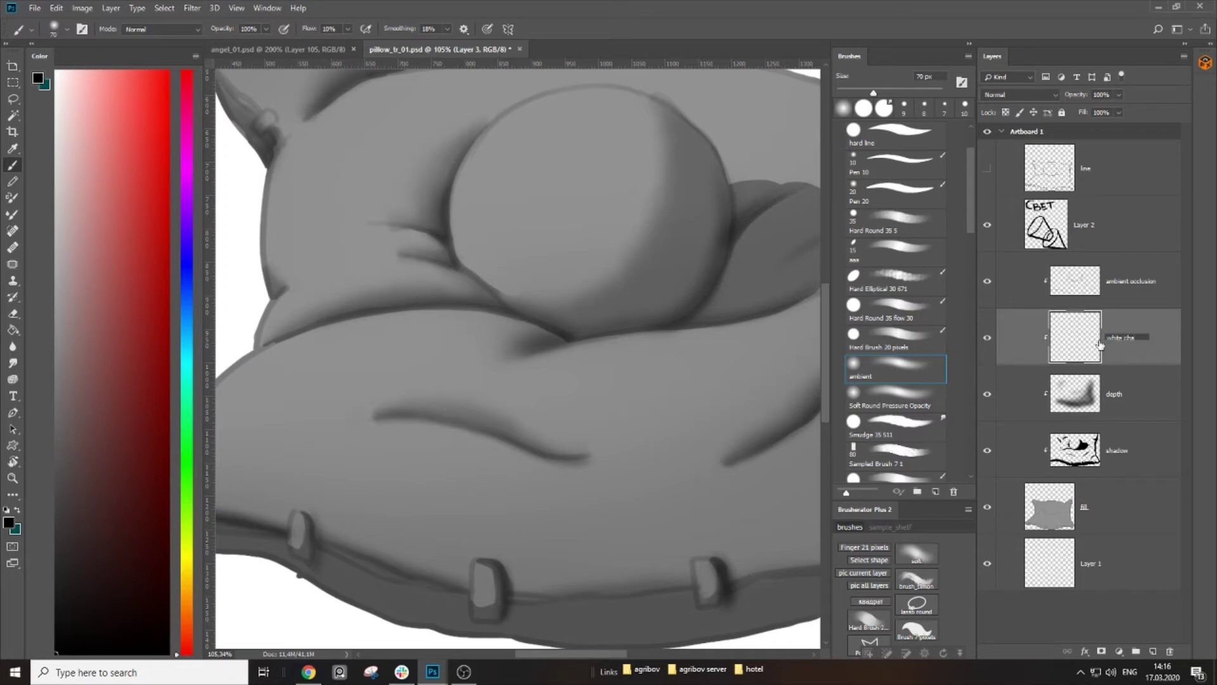
pyautogui.write('white')
pyautogui.press('Return')
# Step: Fill the white layer with pure white using the Paint Bucket
pyautogui.click(13, 330)
pyautogui.click(156, 230)
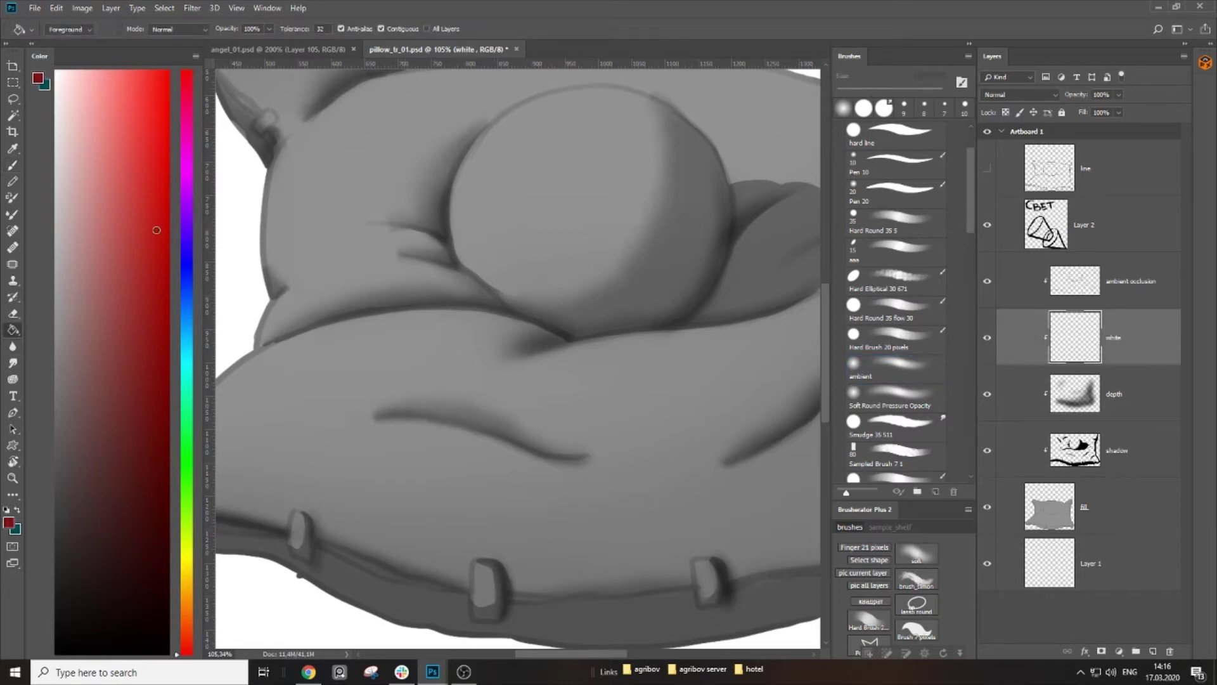
pyautogui.moveTo(90, 86); pyautogui.dragTo(55, 71)
pyautogui.click(379, 182)
pyautogui.moveTo(486, 266)
pyautogui.mouseDown()
pyautogui.moveTo(480, 312)
pyautogui.moveTo(423, 360)
pyautogui.mouseUp()
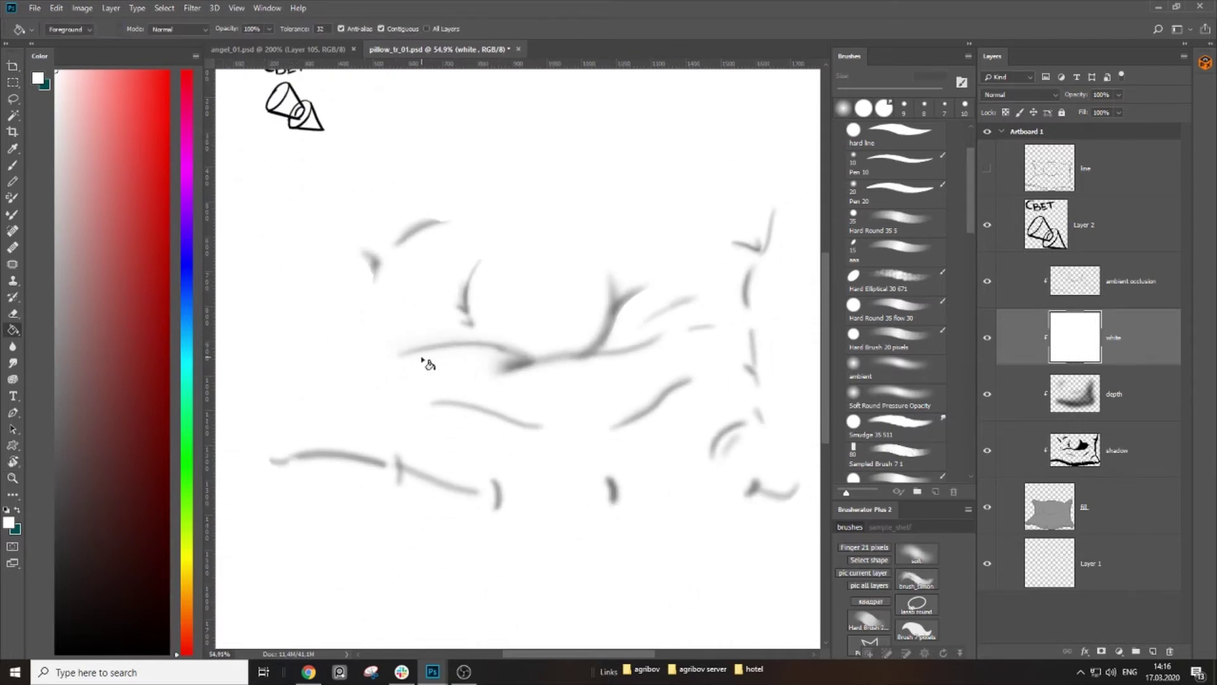
# Step: Compare the picture with the white and ambient occlusion layers hidden and shown
pyautogui.click(1115, 296)
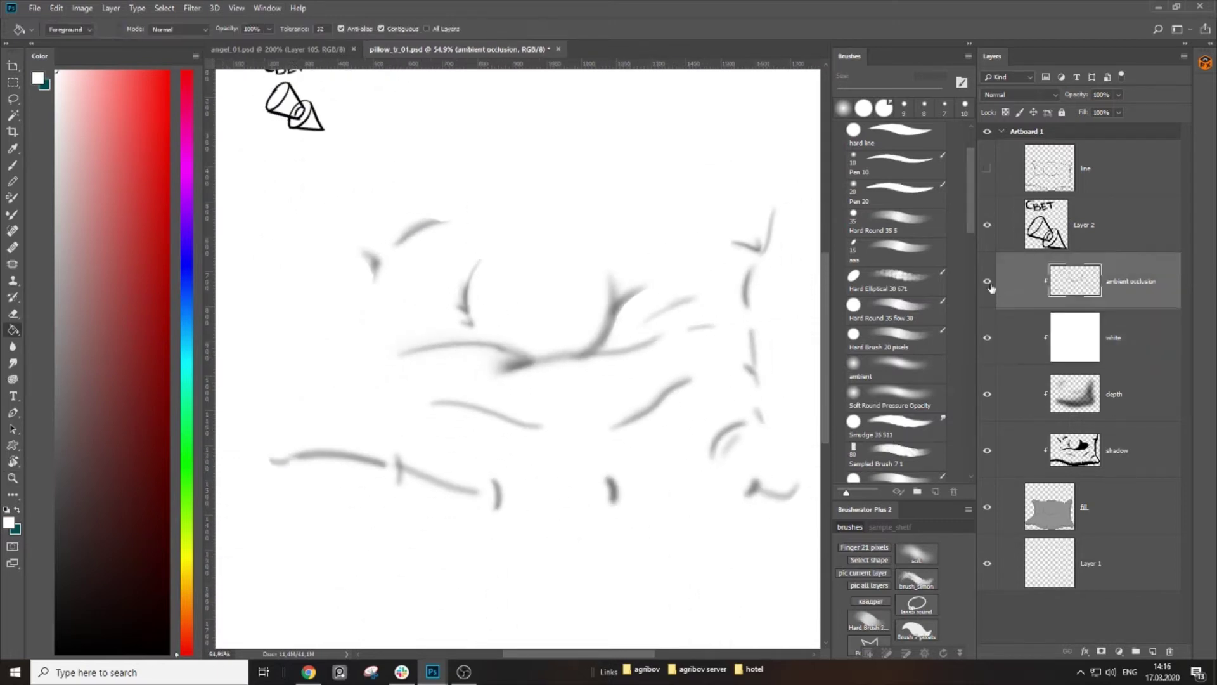
pyautogui.click(986, 340)
pyautogui.click(987, 334)
pyautogui.click(986, 284)
pyautogui.click(986, 283)
pyautogui.press('z')
pyautogui.moveTo(632, 280)
pyautogui.mouseDown()
pyautogui.moveTo(653, 290)
pyautogui.moveTo(642, 291)
pyautogui.mouseUp()
pyautogui.press('g')
# Step: Rename the bottom layer as back and fill it with dark grey
pyautogui.click(1095, 567)
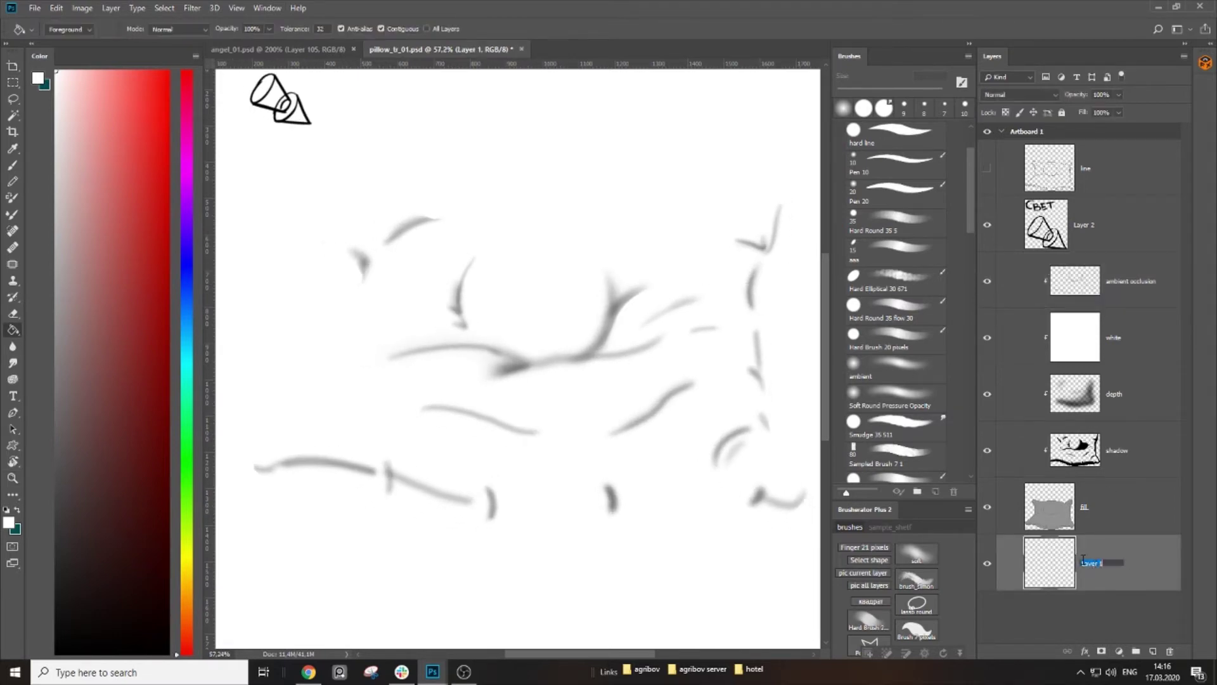
pyautogui.press('Return')
pyautogui.click(56, 478)
pyautogui.click(236, 492)
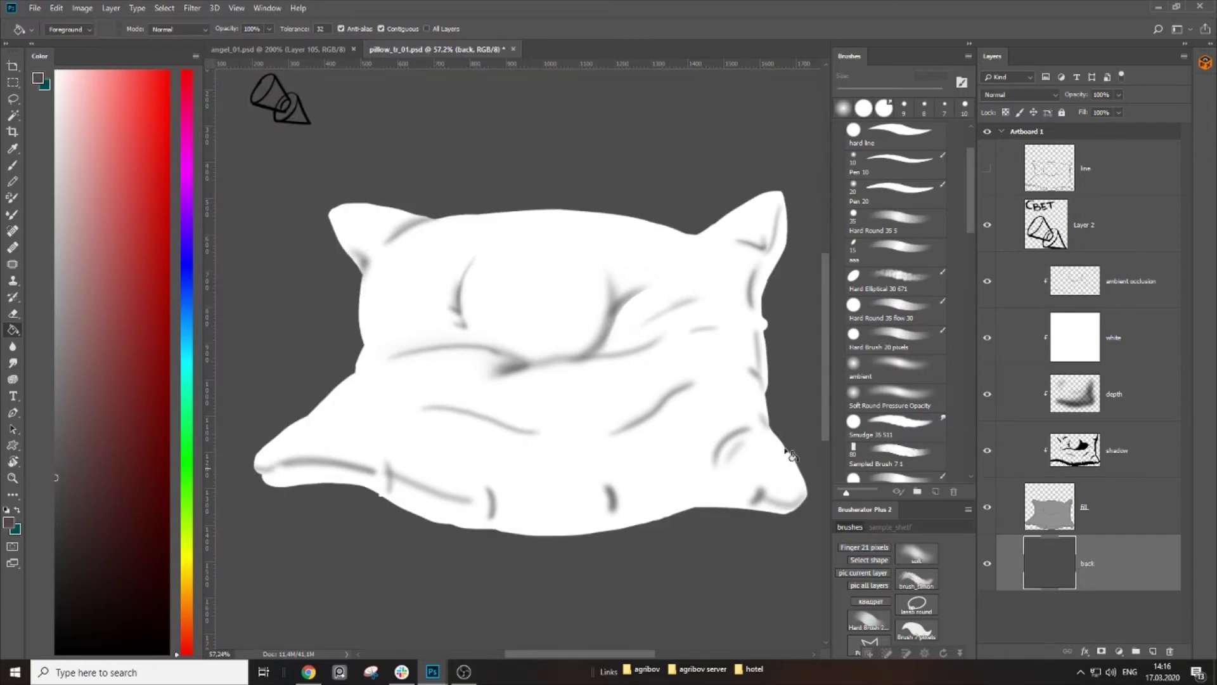
# Step: Compare the shaded pillow with the isolated contact shading by hiding and showing the white layer
pyautogui.click(987, 339)
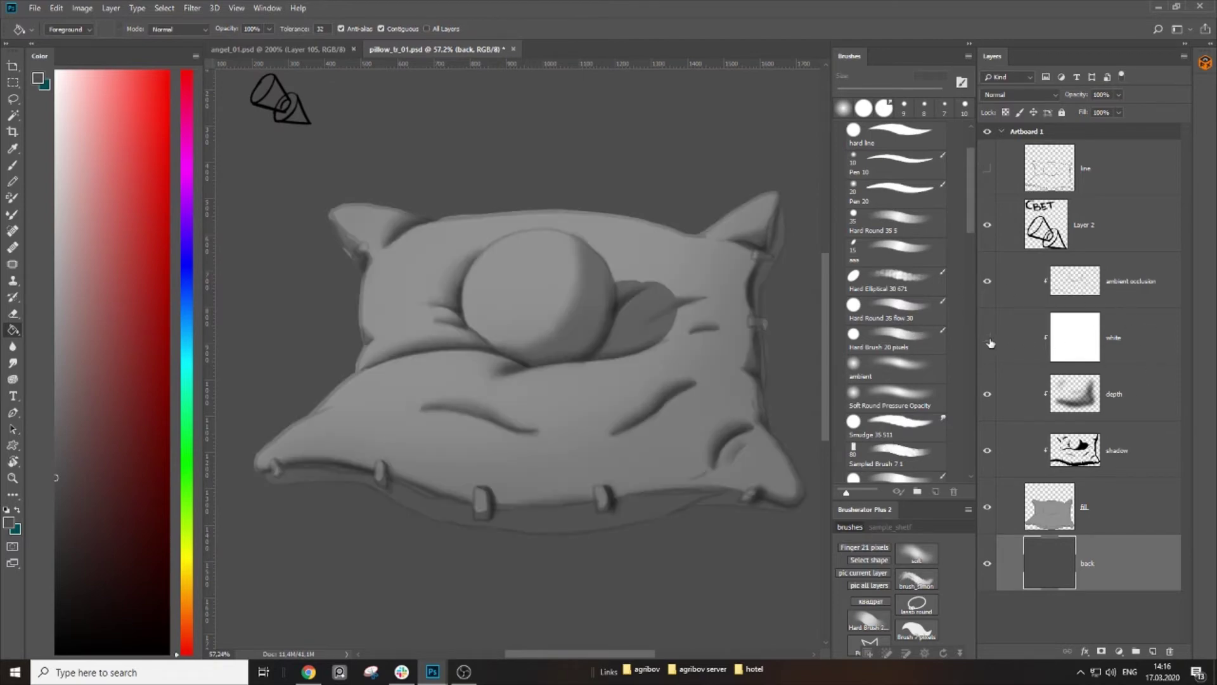
pyautogui.click(987, 338)
pyautogui.click(987, 338)
pyautogui.click(987, 339)
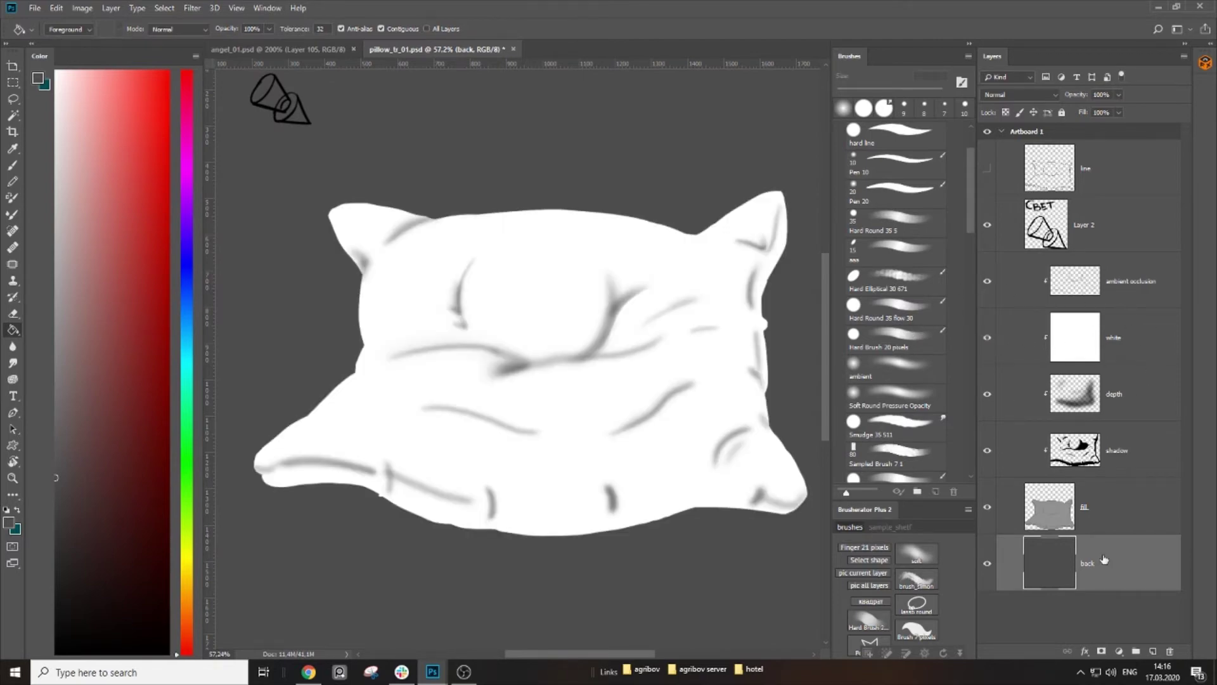
pyautogui.click(988, 339)
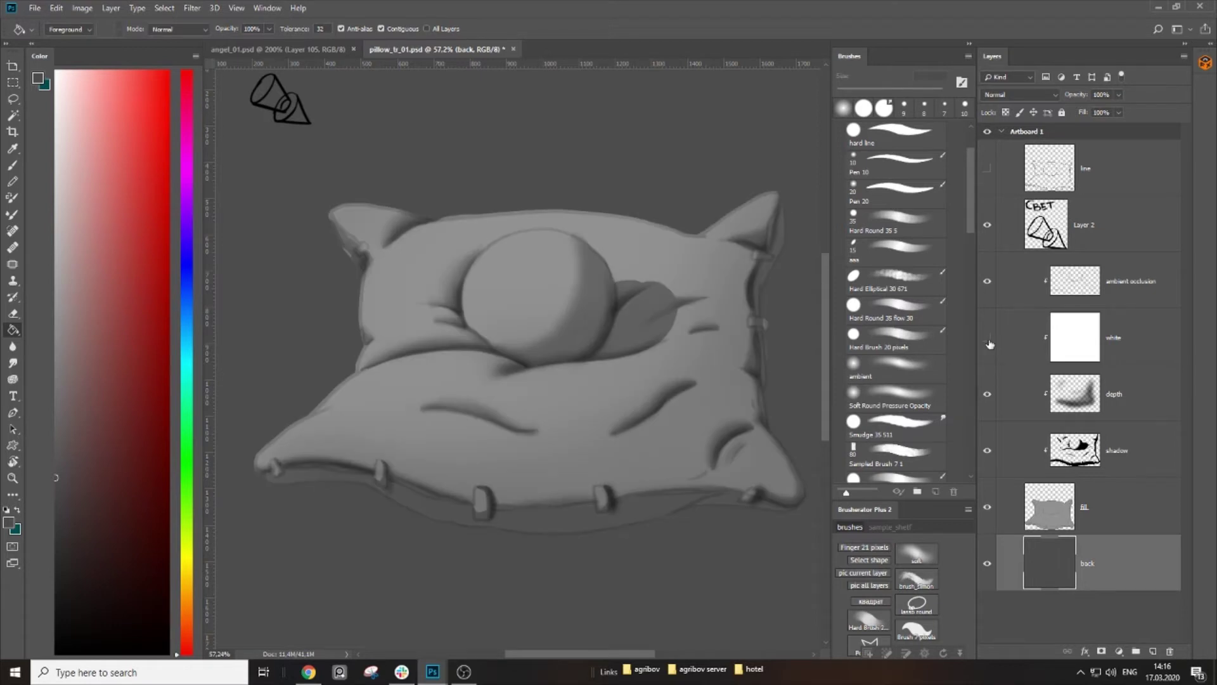
pyautogui.click(988, 339)
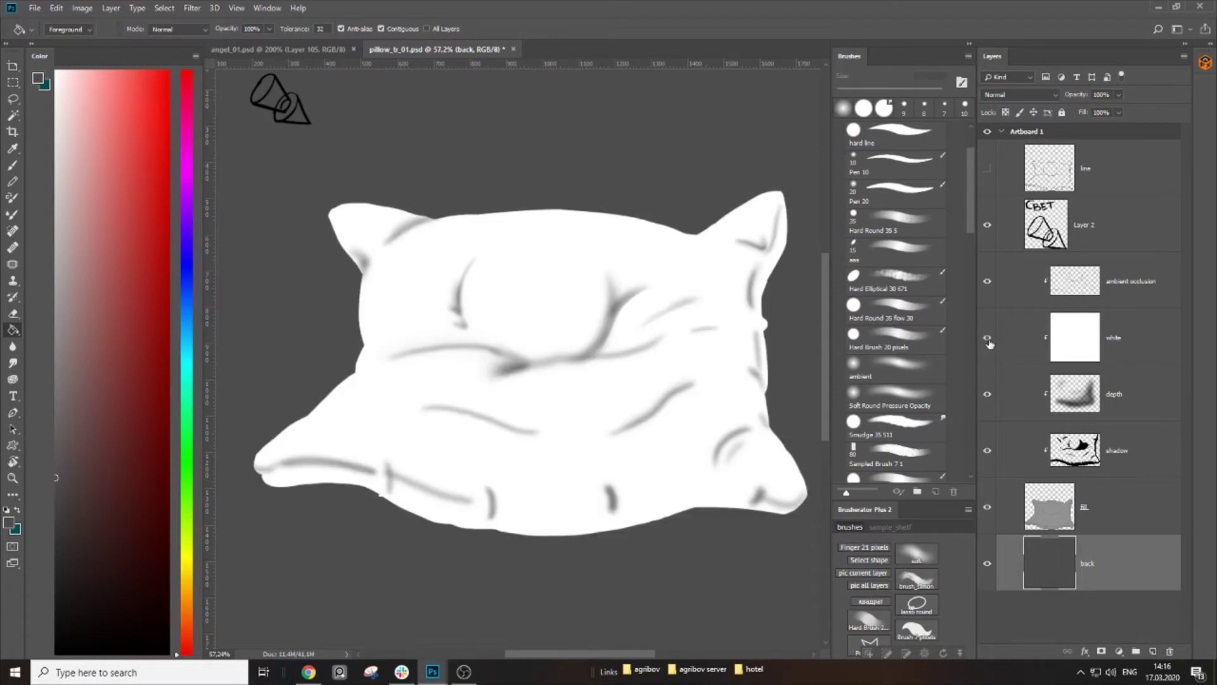
# Step: On the ambient occlusion layer, deepen the crease at the upper-right corner's base with a reduced ambient brush
pyautogui.click(1139, 299)
pyautogui.press('b')
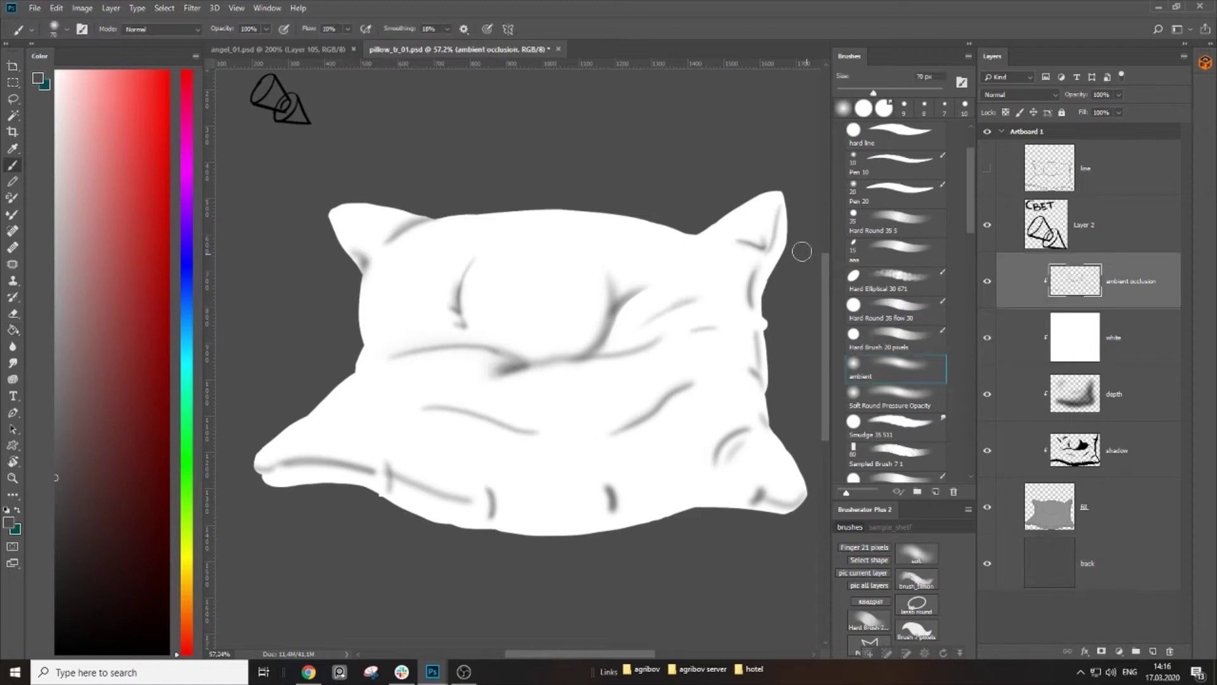
pyautogui.press('z')
pyautogui.moveTo(784, 221); pyautogui.dragTo(830, 253)
pyautogui.press('[')
pyautogui.press('[')
pyautogui.moveTo(739, 276); pyautogui.dragTo(677, 262)
# Step: Strengthen the contact shading along the upper-right corner's edge and down the right seam
pyautogui.press('[')
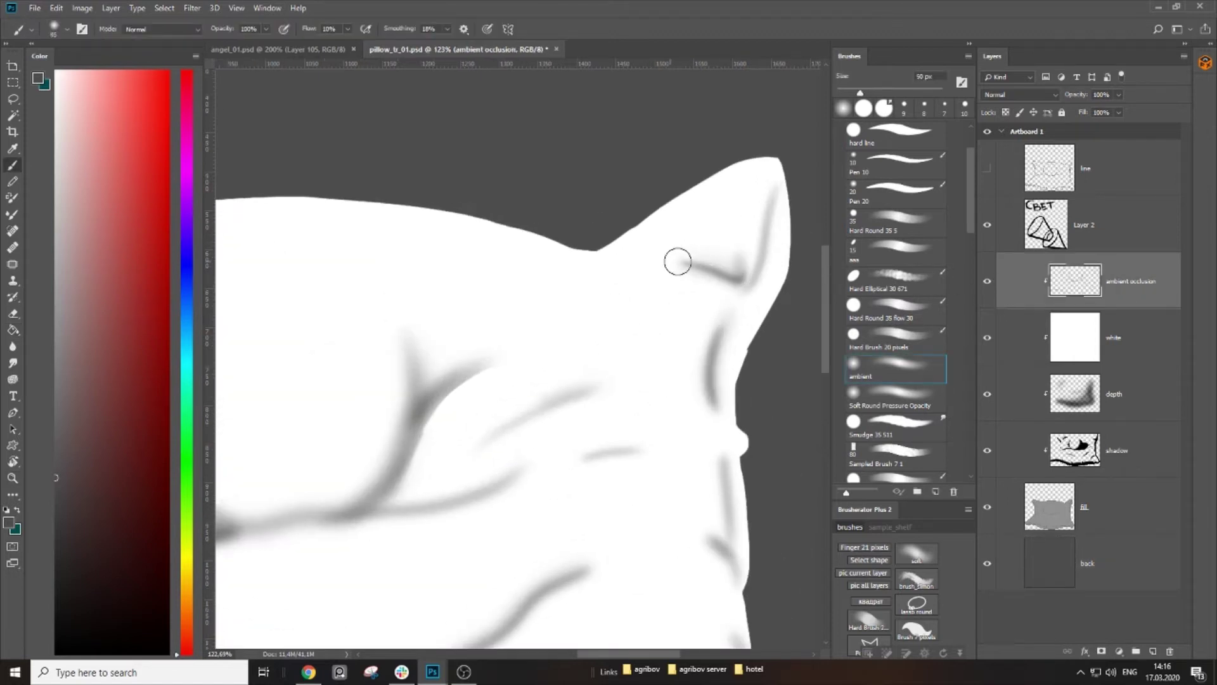
pyautogui.moveTo(779, 164)
pyautogui.mouseDown()
pyautogui.moveTo(749, 293)
pyautogui.moveTo(719, 339)
pyautogui.moveTo(713, 415)
pyautogui.mouseUp()
pyautogui.press(']')
pyautogui.moveTo(774, 222); pyautogui.dragTo(714, 391)
pyautogui.moveTo(727, 468)
pyautogui.mouseDown()
pyautogui.moveTo(734, 378)
pyautogui.moveTo(794, 377)
pyautogui.mouseUp()
pyautogui.press('[')
pyautogui.press('[')
pyautogui.press('[')
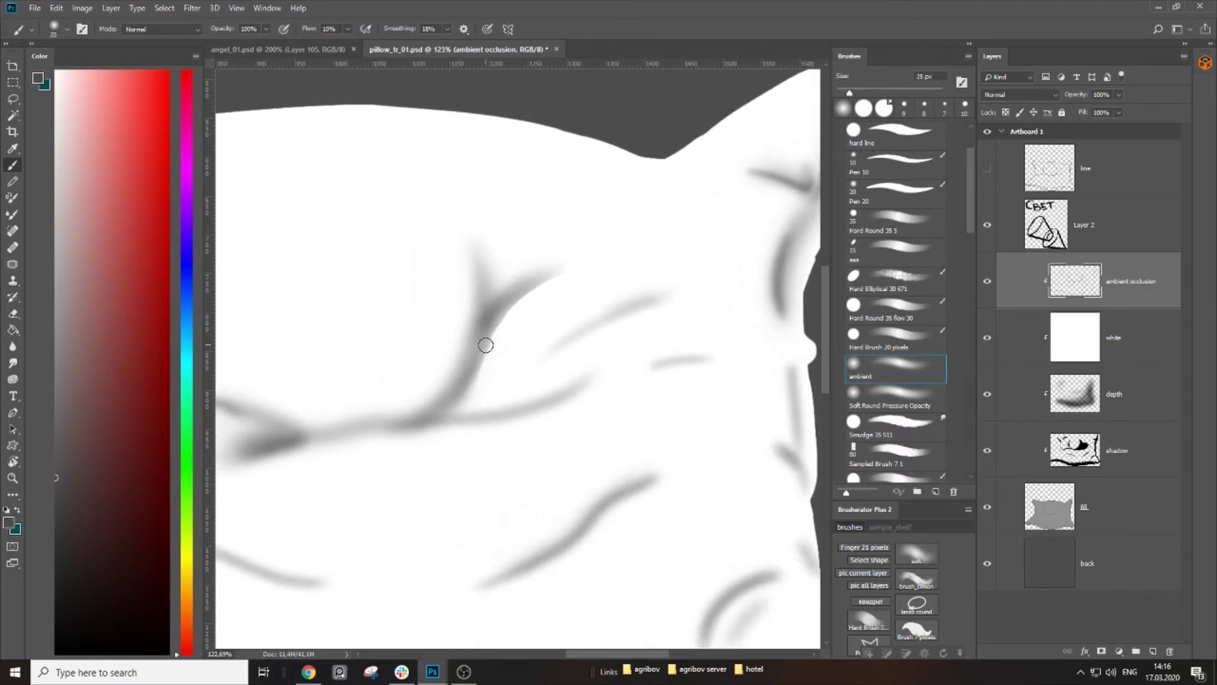
# Step: Darken the contact shading along the circle's right edge where the folds fork, using a small ambient brush
pyautogui.scroll(3, 544, 279)
pyautogui.moveTo(443, 402); pyautogui.dragTo(582, 267)
pyautogui.press(']')
pyautogui.moveTo(491, 322); pyautogui.dragTo(371, 526)
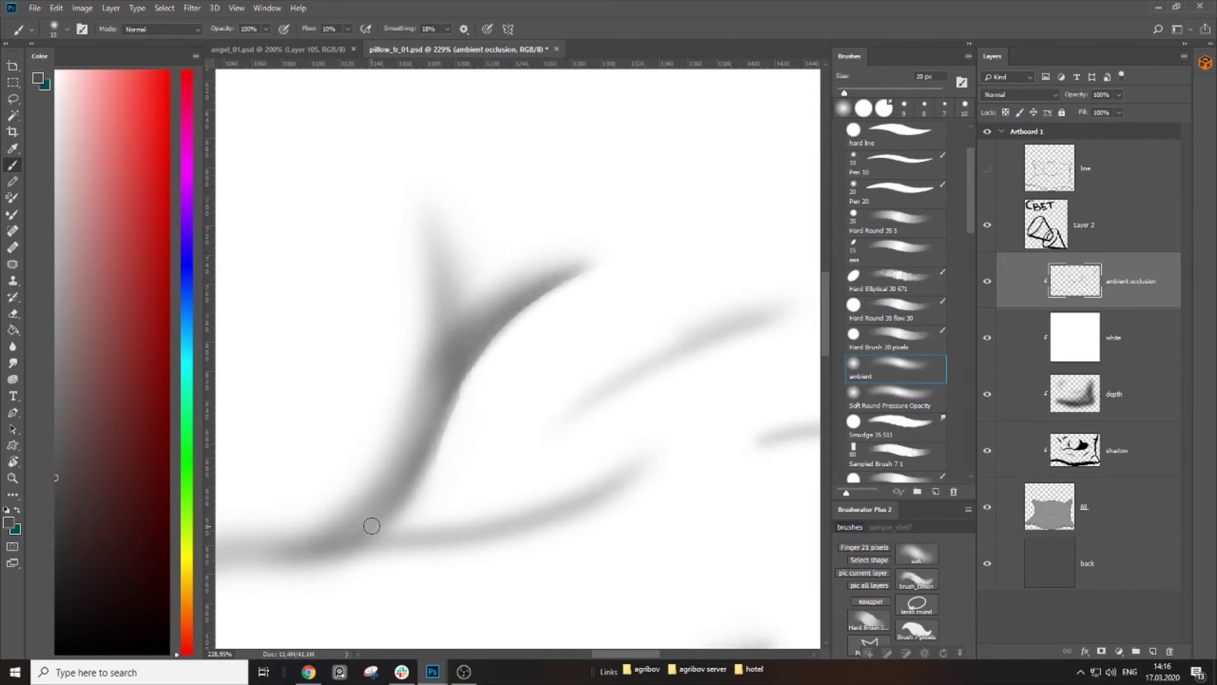
pyautogui.press('[')
pyautogui.moveTo(445, 407)
pyautogui.mouseDown()
pyautogui.moveTo(587, 225)
pyautogui.moveTo(606, 222)
pyautogui.mouseUp()
pyautogui.moveTo(431, 365); pyautogui.dragTo(609, 348)
# Step: Build up broad soft contact shading above the fold line right of the circle with a much larger ambient brush
pyautogui.press(']')
pyautogui.press(']')
pyautogui.moveTo(484, 361)
pyautogui.mouseDown()
pyautogui.moveTo(614, 350)
pyautogui.moveTo(714, 321)
pyautogui.moveTo(474, 367)
pyautogui.moveTo(513, 345)
pyautogui.moveTo(695, 318)
pyautogui.moveTo(796, 261)
pyautogui.moveTo(638, 322)
pyautogui.moveTo(505, 349)
pyautogui.moveTo(732, 293)
pyautogui.mouseUp()
pyautogui.press(']')
pyautogui.press(']')
pyautogui.press(']')
pyautogui.press(']')
pyautogui.press(']')
pyautogui.moveTo(646, 296); pyautogui.dragTo(504, 354)
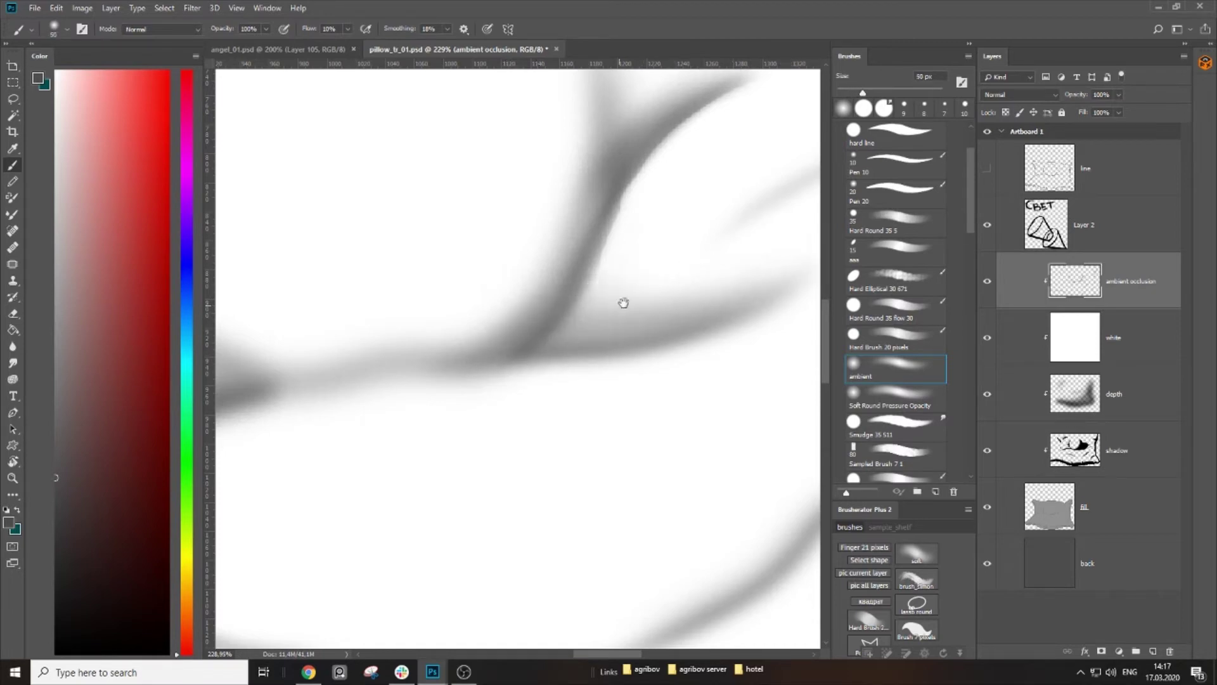
pyautogui.moveTo(602, 311); pyautogui.dragTo(429, 427)
# Step: Refine the contact shading on the creases beside the circle with smaller ambient brush sizes
pyautogui.press('[')
pyautogui.moveTo(492, 375)
pyautogui.mouseDown()
pyautogui.moveTo(752, 253)
pyautogui.moveTo(492, 396)
pyautogui.moveTo(497, 361)
pyautogui.moveTo(788, 247)
pyautogui.moveTo(579, 309)
pyautogui.mouseUp()
pyautogui.hotkey('ctrl', 'space')
pyautogui.moveTo(691, 298); pyautogui.dragTo(715, 294)
pyautogui.moveTo(508, 316)
pyautogui.mouseDown()
pyautogui.moveTo(625, 257)
pyautogui.moveTo(489, 328)
pyautogui.moveTo(630, 253)
pyautogui.moveTo(572, 272)
pyautogui.moveTo(488, 328)
pyautogui.mouseUp()
pyautogui.press('[')
pyautogui.press(']')
pyautogui.press('[')
pyautogui.press('[')
pyautogui.moveTo(627, 342); pyautogui.dragTo(696, 332)
pyautogui.moveTo(557, 498)
pyautogui.mouseDown()
pyautogui.moveTo(644, 236)
pyautogui.moveTo(587, 318)
pyautogui.moveTo(511, 355)
pyautogui.moveTo(725, 230)
pyautogui.mouseUp()
# Step: Build up soft contact shading over the crease below the circle's left side with larger, then smaller ambient brush sizes
pyautogui.press(']')
pyautogui.press(']')
pyautogui.press(']')
pyautogui.press(']')
pyautogui.moveTo(562, 416)
pyautogui.mouseDown()
pyautogui.moveTo(571, 379)
pyautogui.moveTo(749, 332)
pyautogui.moveTo(757, 376)
pyautogui.moveTo(811, 408)
pyautogui.mouseUp()
pyautogui.moveTo(763, 348)
pyautogui.mouseDown()
pyautogui.moveTo(405, 288)
pyautogui.moveTo(759, 353)
pyautogui.moveTo(510, 291)
pyautogui.moveTo(437, 299)
pyautogui.mouseUp()
pyautogui.press('[')
pyautogui.press('[')
pyautogui.press('[')
pyautogui.press('[')
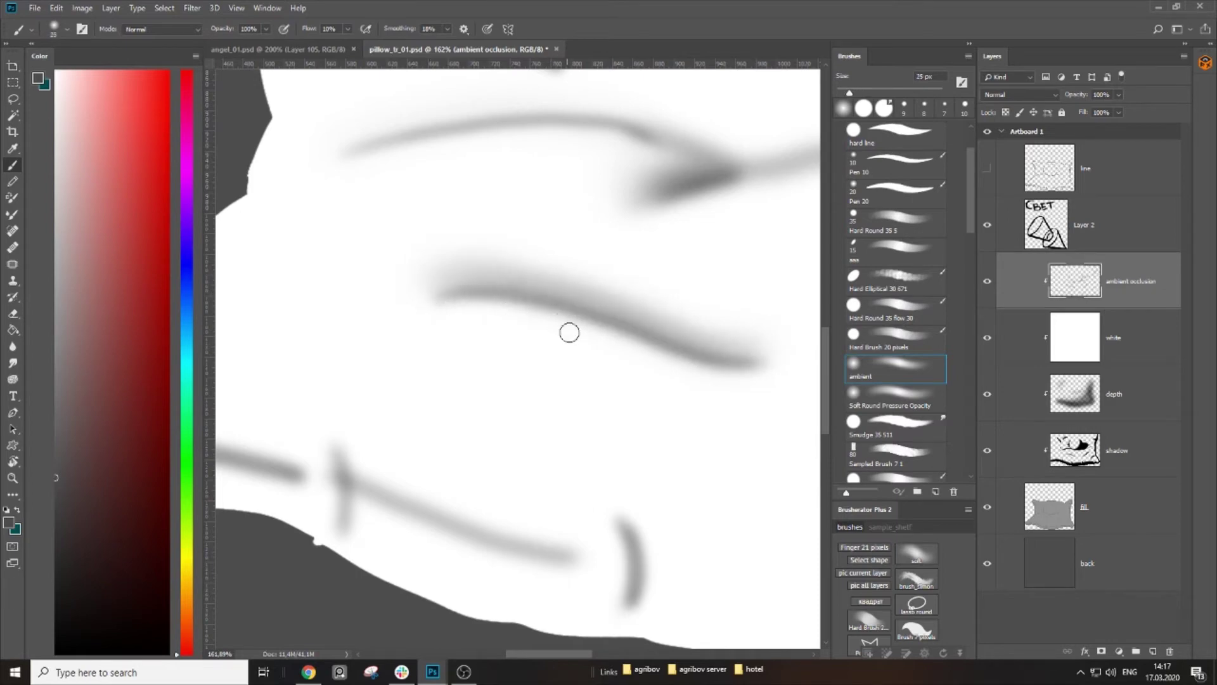
# Step: Strengthen the contact shading along the long fold line left of the circle with a 35 px ambient brush
pyautogui.press('z')
pyautogui.moveTo(568, 333); pyautogui.dragTo(481, 332)
pyautogui.moveTo(513, 287); pyautogui.dragTo(564, 288)
pyautogui.press(']')
pyautogui.press(']')
pyautogui.moveTo(512, 343); pyautogui.dragTo(716, 337)
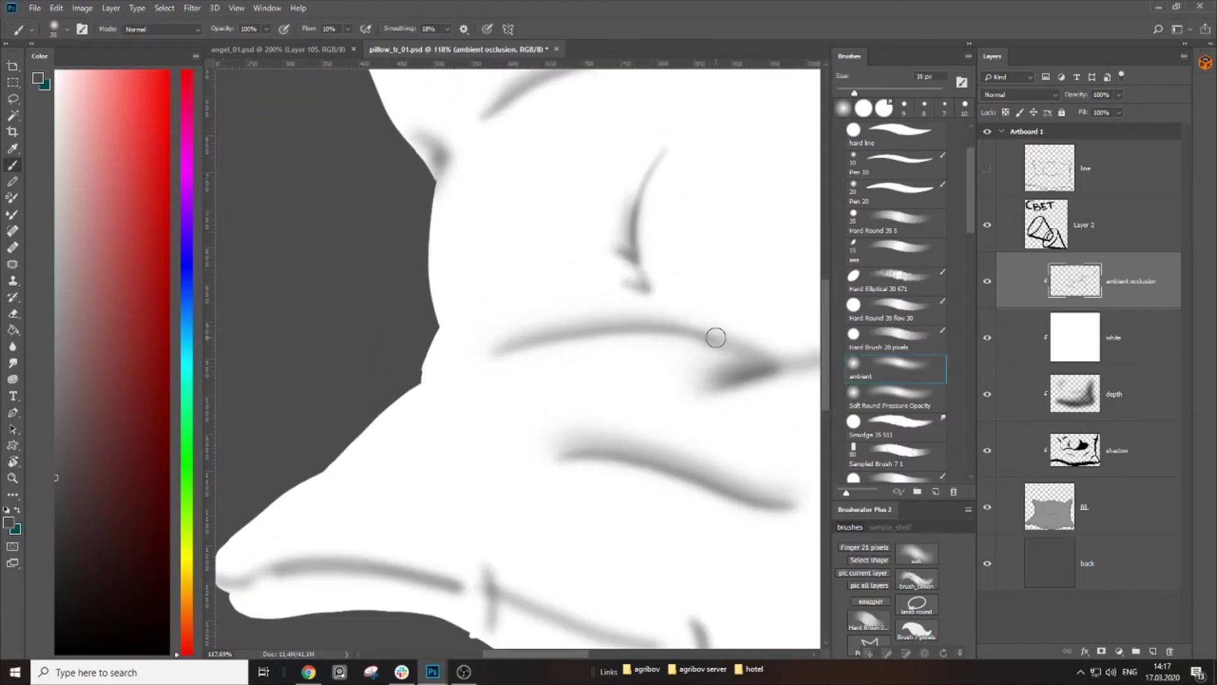
# Step: Compare the contact shading with the ambient occlusion and white layers switched off and on
pyautogui.click(986, 281)
pyautogui.click(986, 284)
pyautogui.click(987, 338)
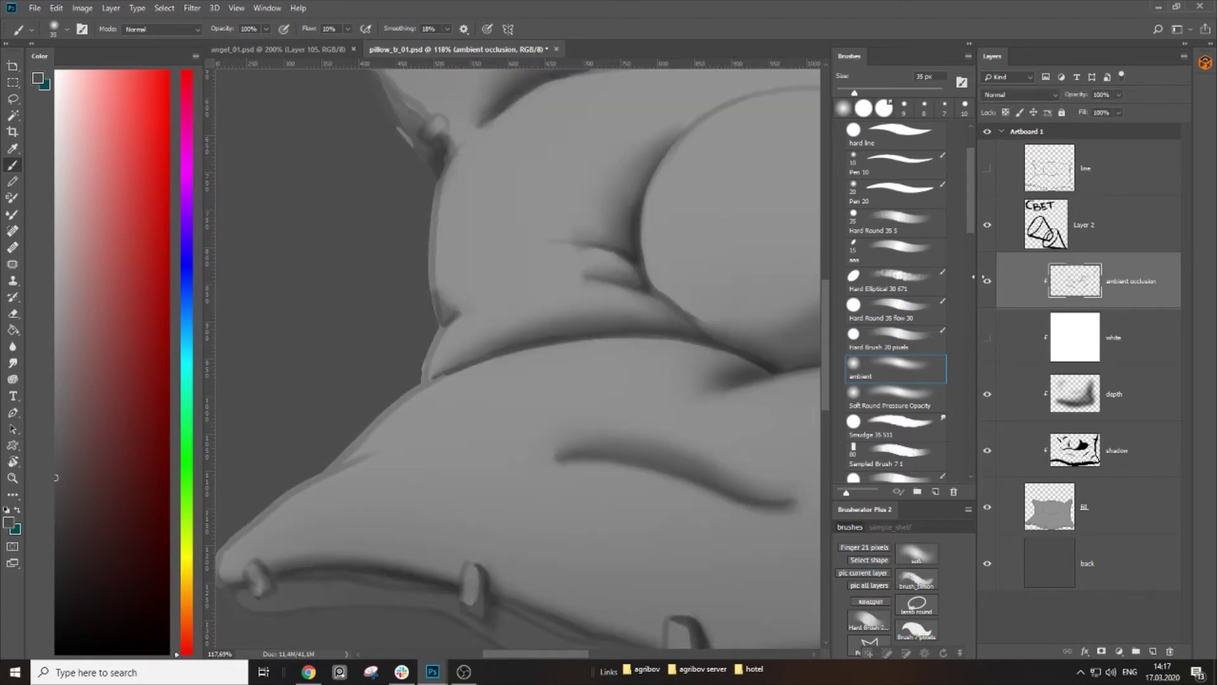
pyautogui.click(987, 337)
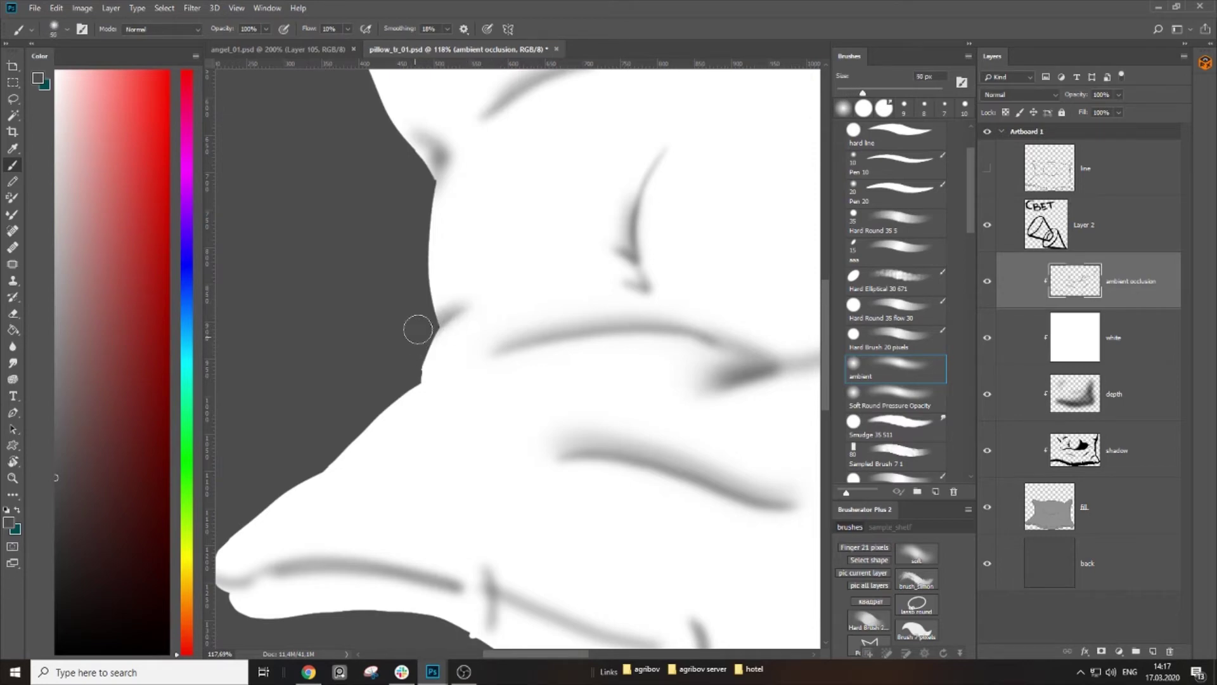
# Step: Paint contact shading into the notch on the pillow's left edge with a larger ambient brush
pyautogui.press(']')
pyautogui.press(']')
pyautogui.moveTo(428, 263); pyautogui.dragTo(447, 370)
pyautogui.press('[')
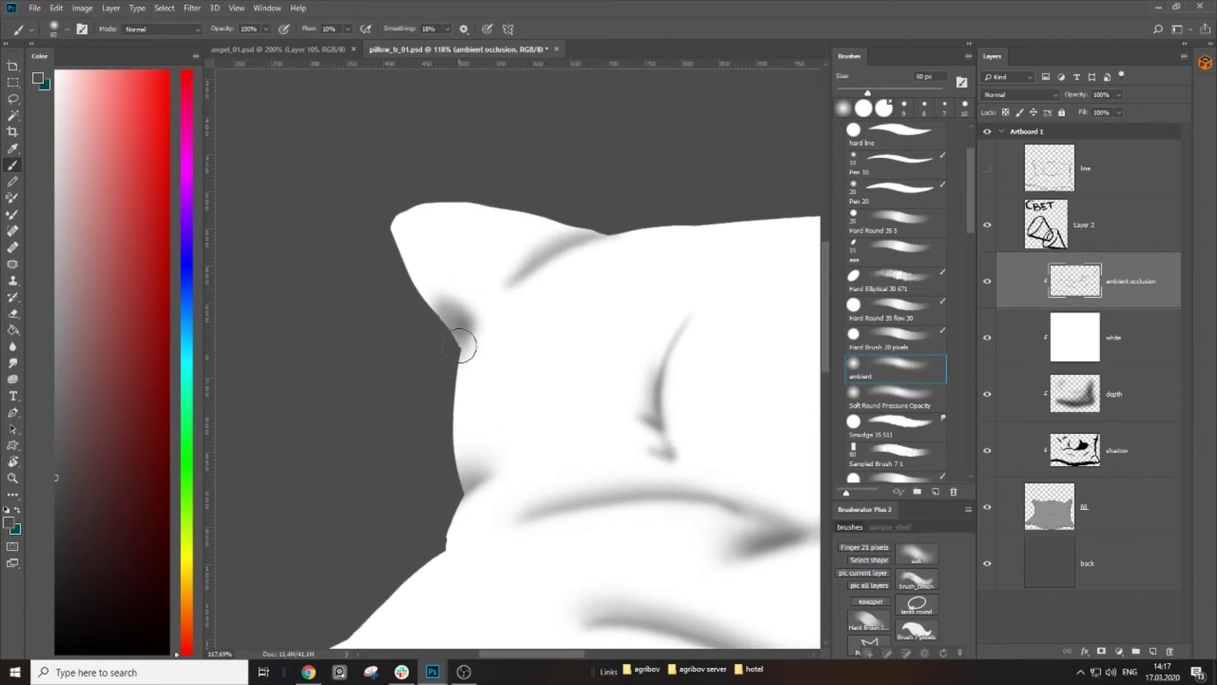
# Step: Erase the excess shading around the notch under the upper-left corner with an enlarged 70 px eraser
pyautogui.press('e')
pyautogui.press(']')
pyautogui.press(']')
pyautogui.press(']')
pyautogui.press(']')
pyautogui.press(']')
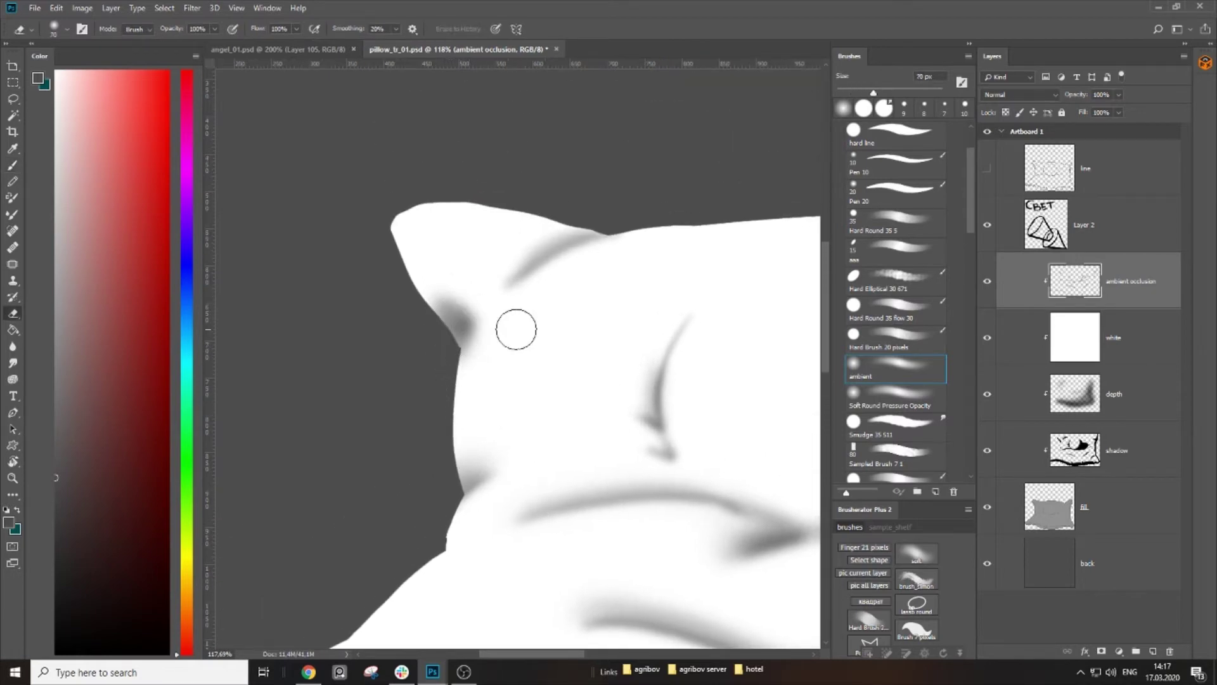
pyautogui.moveTo(467, 349)
pyautogui.mouseDown()
pyautogui.moveTo(451, 315)
pyautogui.moveTo(466, 334)
pyautogui.moveTo(467, 317)
pyautogui.mouseUp()
pyautogui.press('b')
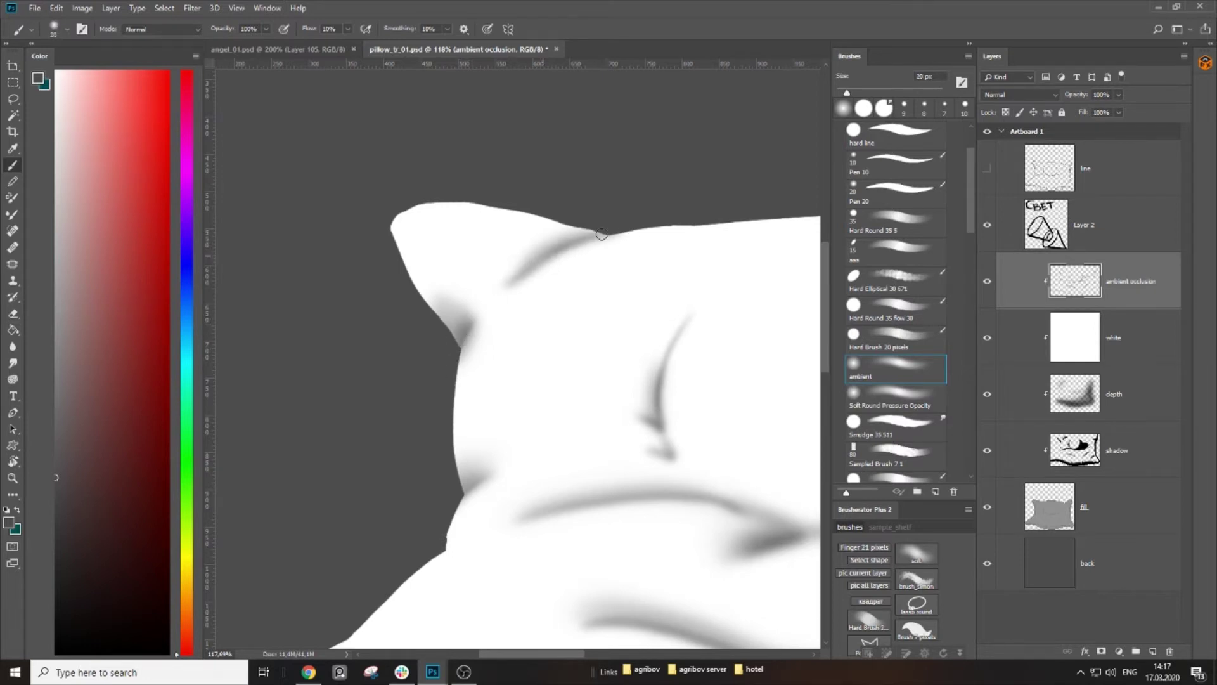
# Step: Darken the crease at the upper-left corner with a 20 px brush and the circle's left edge with a 40 px one
pyautogui.press('[')
pyautogui.moveTo(530, 253); pyautogui.dragTo(595, 229)
pyautogui.moveTo(542, 379); pyautogui.dragTo(432, 332)
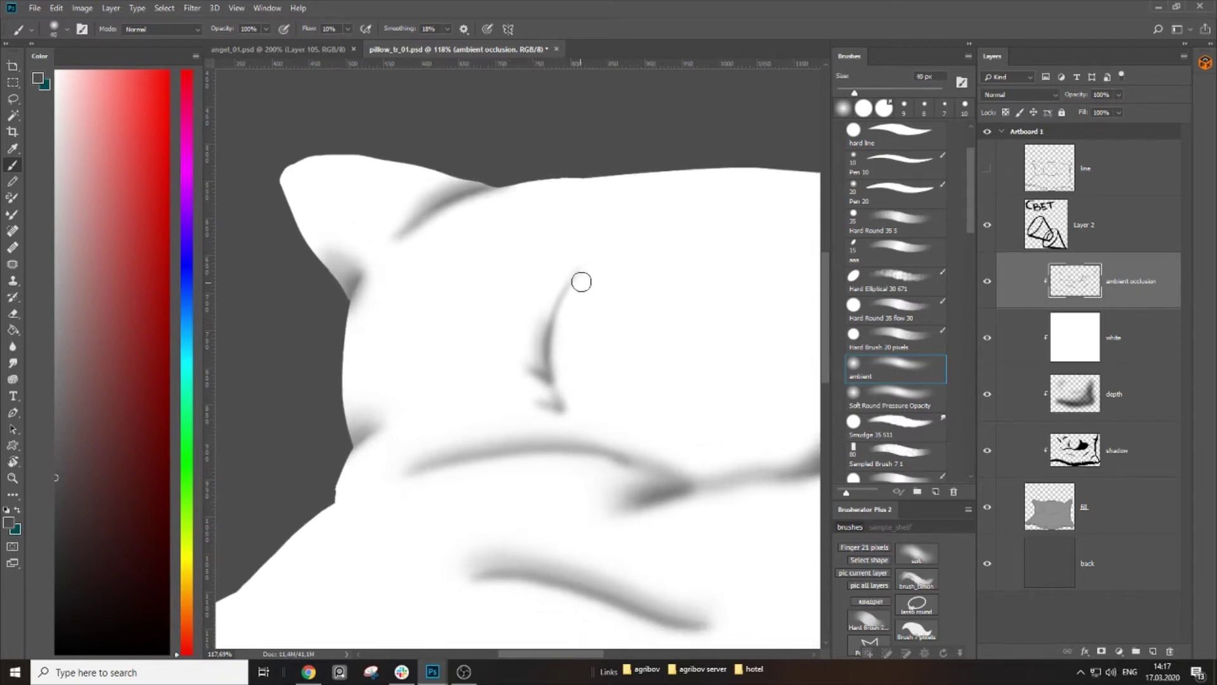
pyautogui.press(']')
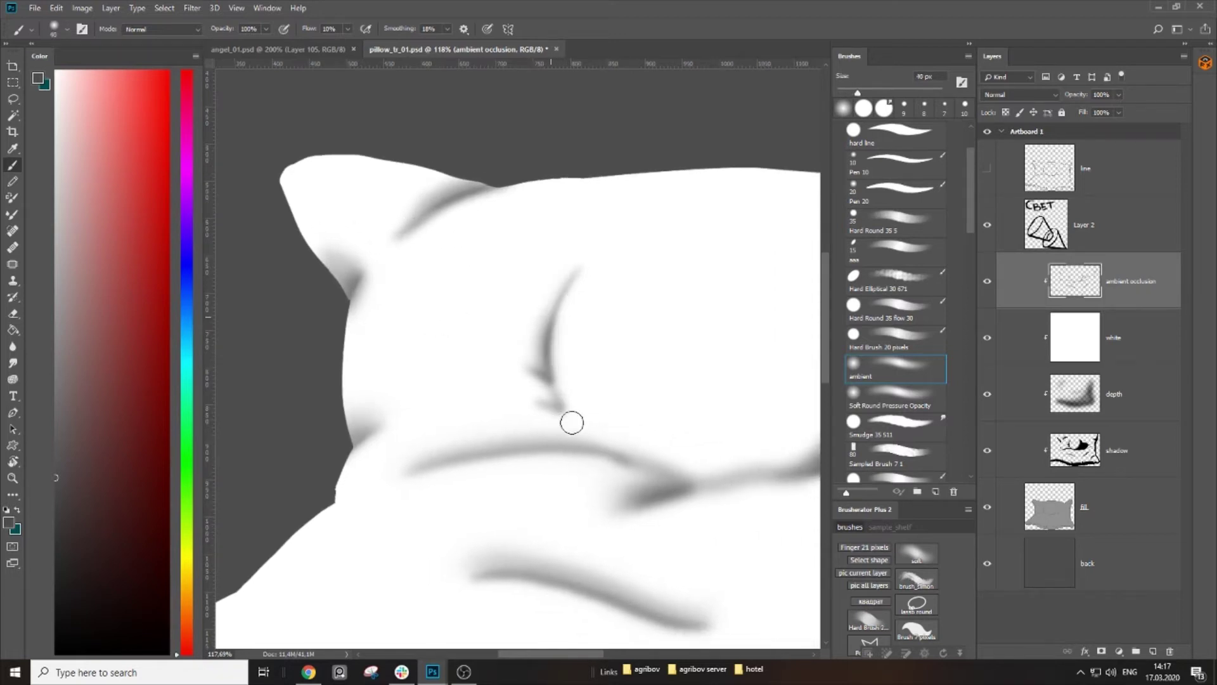
pyautogui.moveTo(654, 370); pyautogui.dragTo(445, 346)
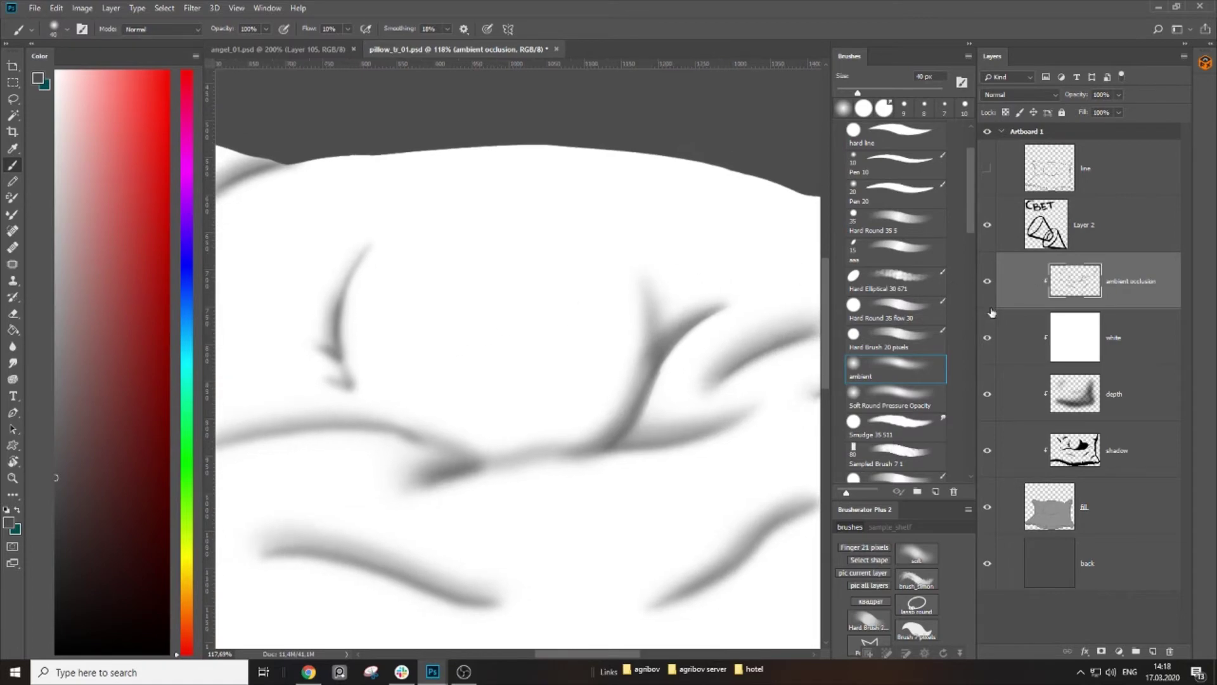
# Step: Hide the white layer and deepen the circle's lower-right shading in black with an 80 px ambient brush
pyautogui.click(987, 337)
pyautogui.press(']')
pyautogui.press(']')
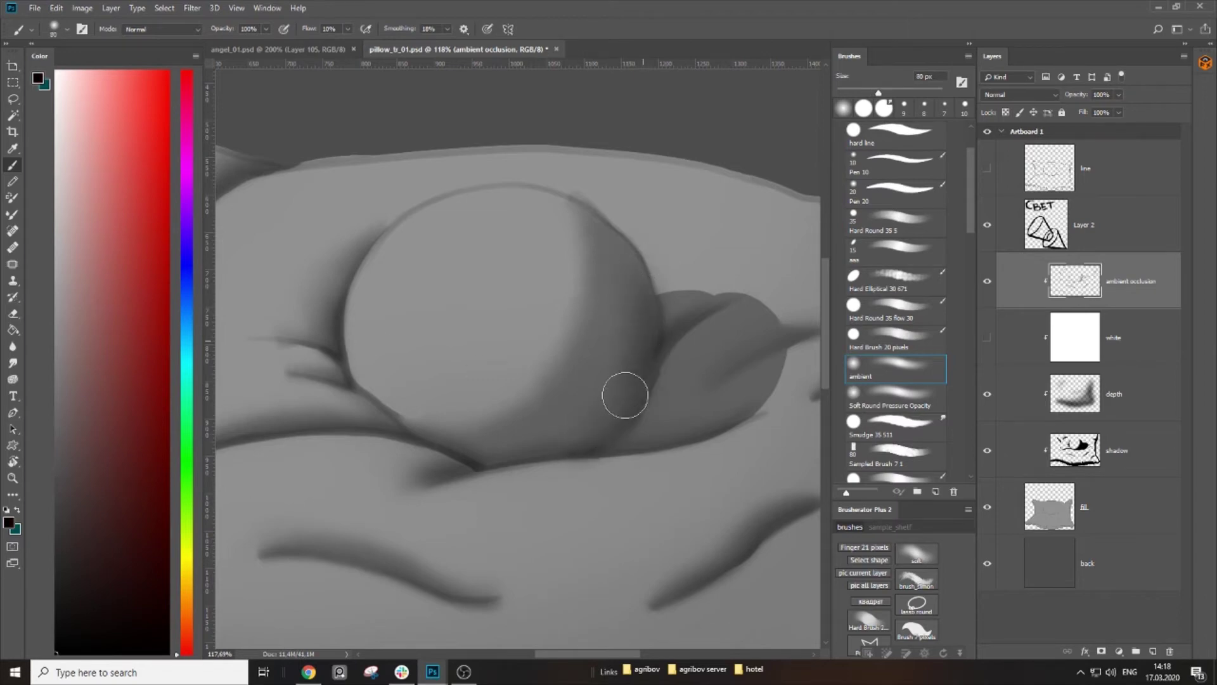
pyautogui.press(']')
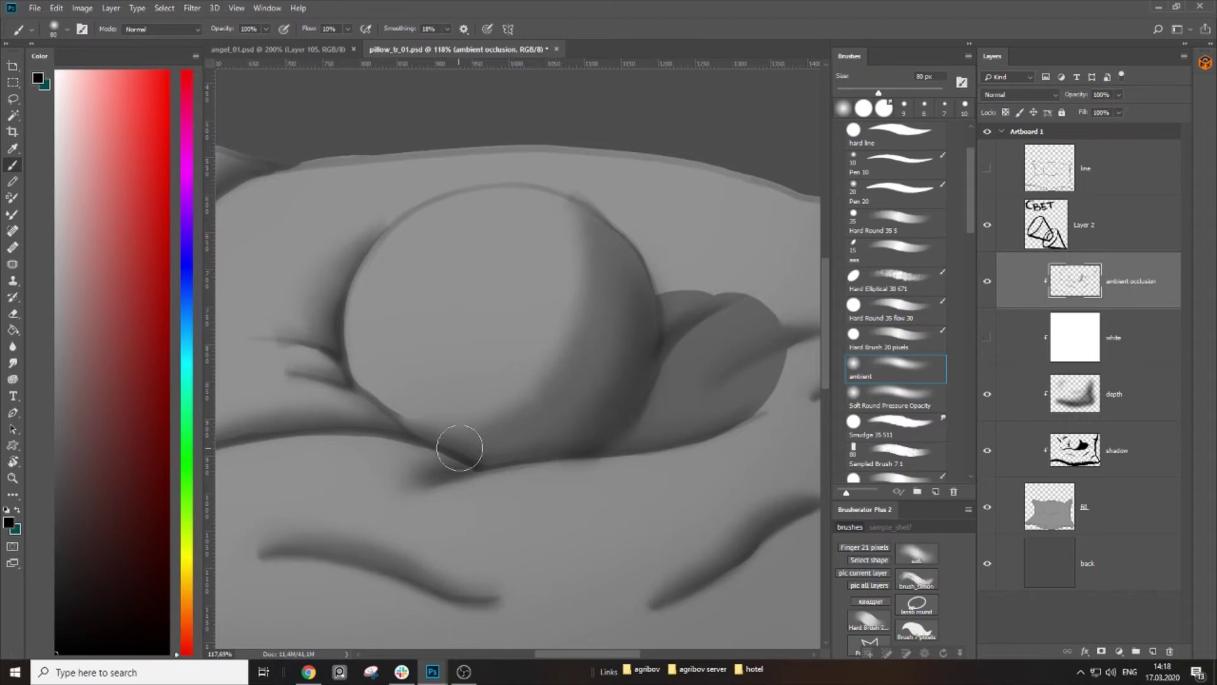
# Step: Check the drawing without the ambient occlusion layer and move the shadow layer above the depth layer
pyautogui.press('e')
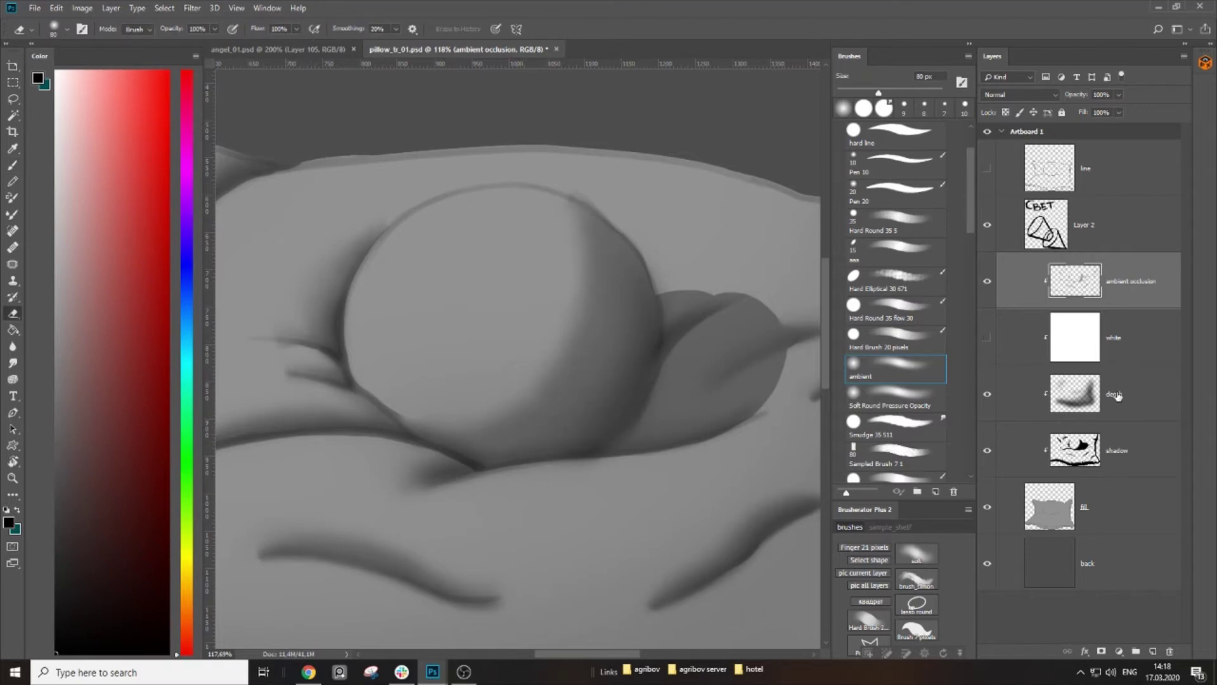
pyautogui.click(987, 281)
pyautogui.click(987, 280)
pyautogui.click(1113, 439)
pyautogui.moveTo(1133, 443); pyautogui.dragTo(1120, 388)
# Step: Soften the hard shadow edge across the circle on the shadow layer with a 100 px eraser
pyautogui.press(']')
pyautogui.press(']')
pyautogui.moveTo(571, 226)
pyautogui.mouseDown()
pyautogui.moveTo(557, 345)
pyautogui.moveTo(440, 407)
pyautogui.moveTo(576, 305)
pyautogui.moveTo(530, 203)
pyautogui.moveTo(583, 253)
pyautogui.moveTo(568, 359)
pyautogui.mouseUp()
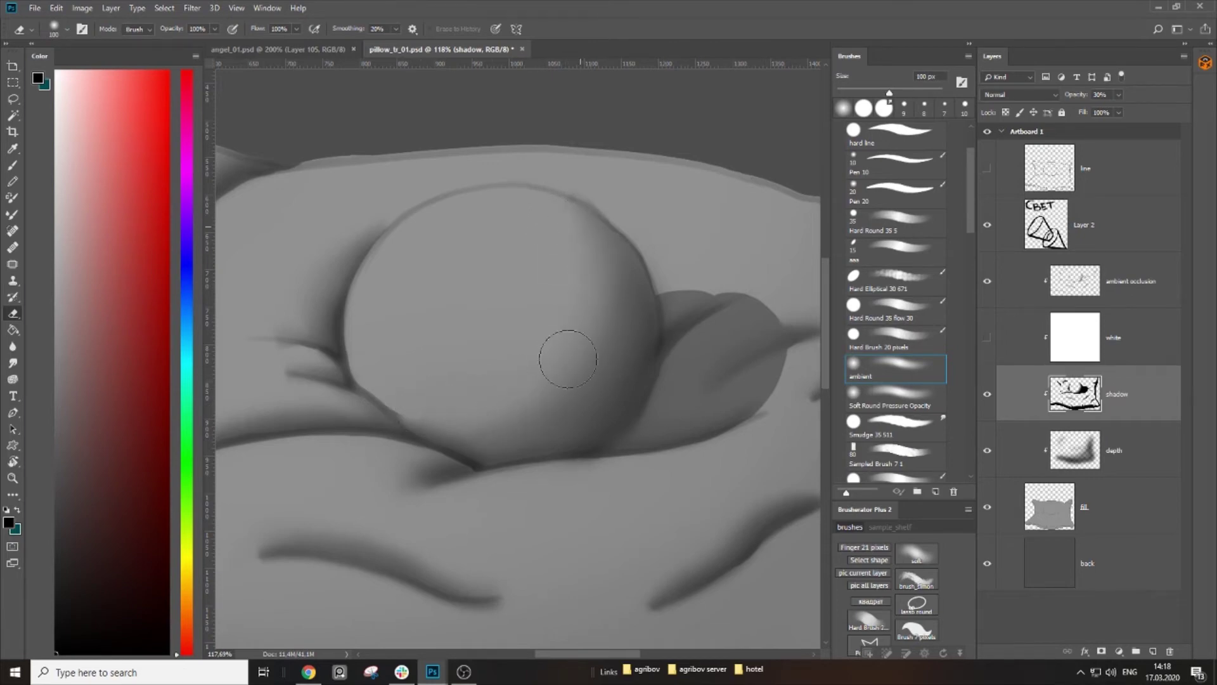
# Step: Review the whole pillow with the depth layer switched off and on
pyautogui.moveTo(435, 386); pyautogui.dragTo(611, 305)
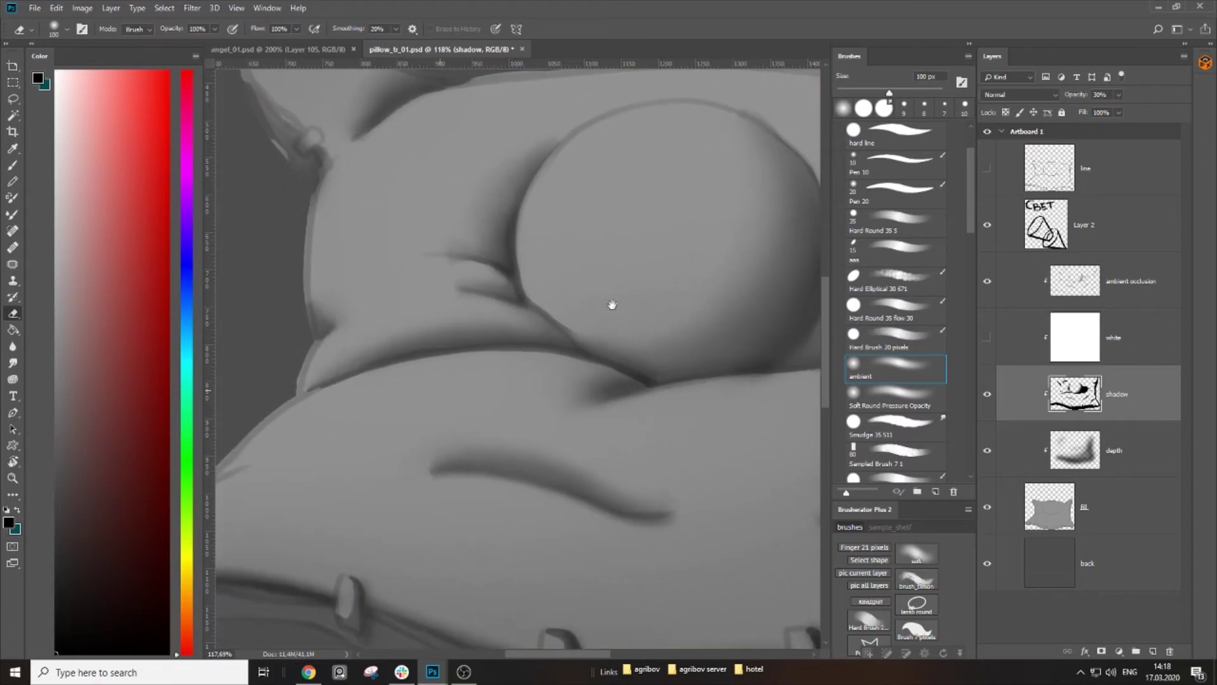
pyautogui.scroll(-5, 611, 305)
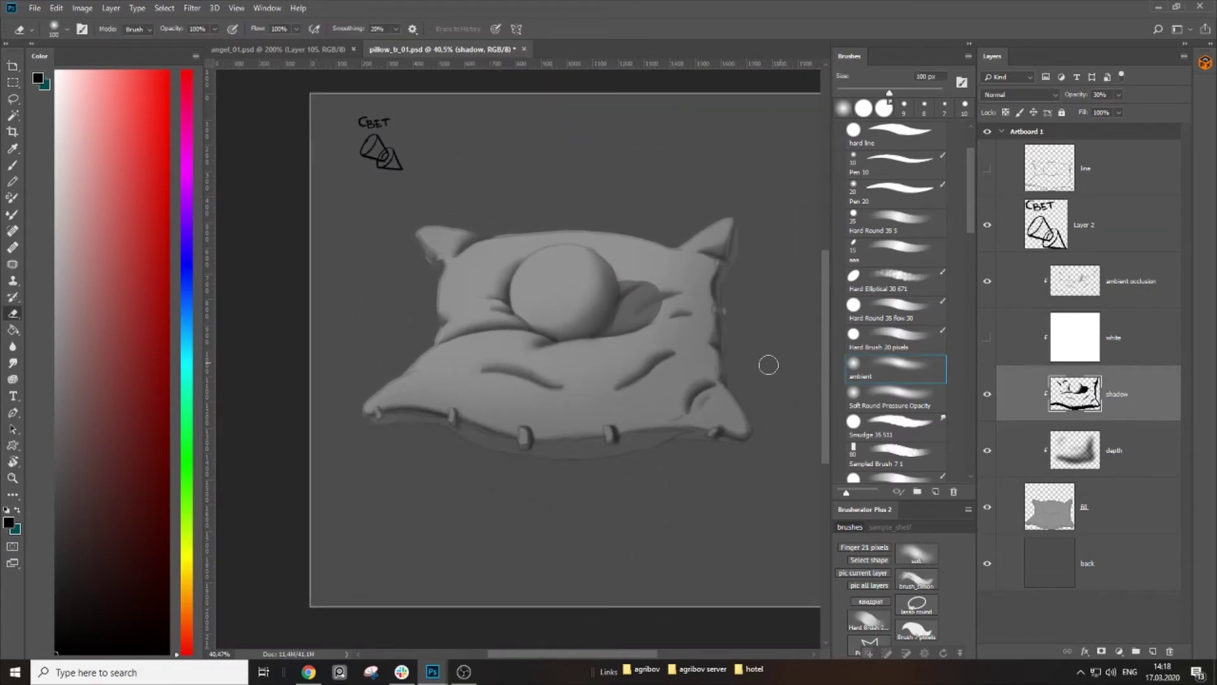
pyautogui.scroll(2, 768, 365)
pyautogui.click(985, 451)
pyautogui.click(986, 452)
pyautogui.moveTo(669, 412); pyautogui.dragTo(652, 418)
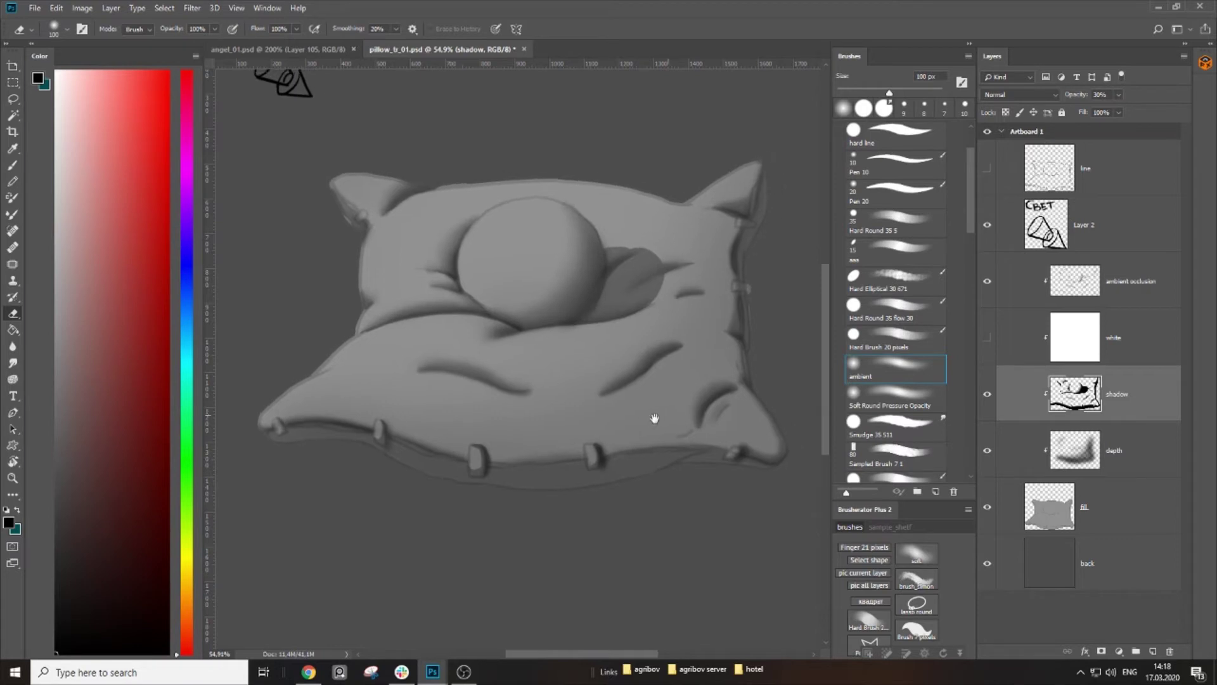
# Step: Lower the ambient occlusion layer's opacity and compare the result with the white layer shown and hidden
pyautogui.click(1098, 296)
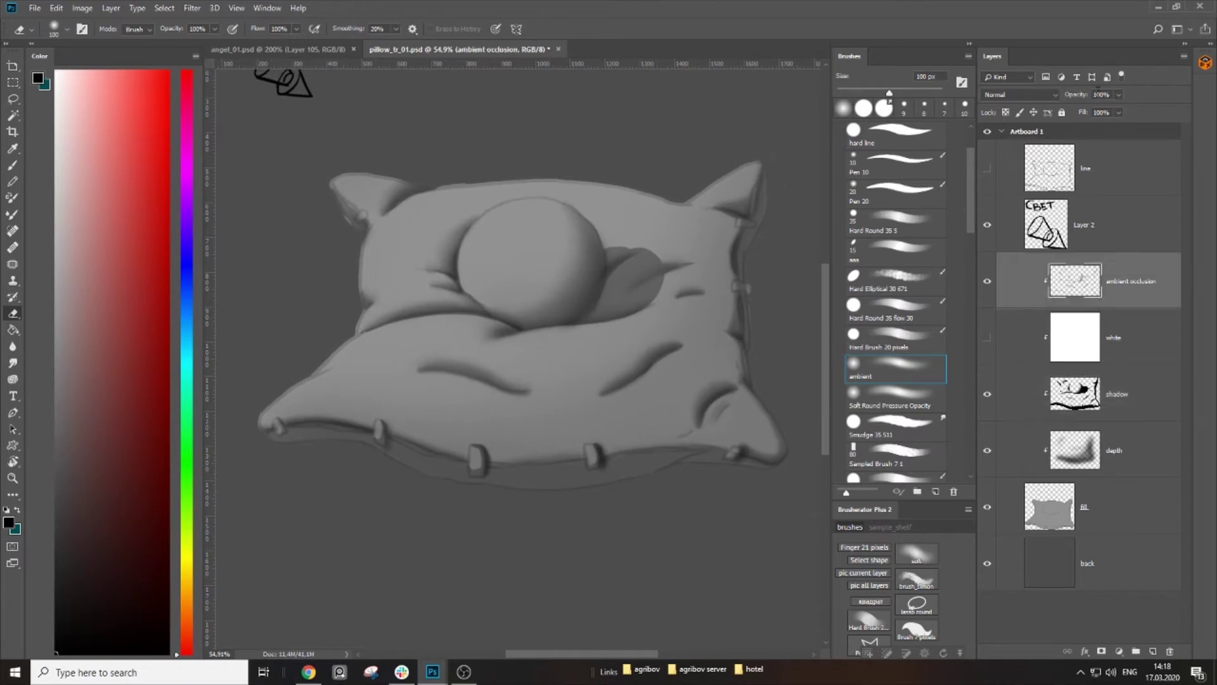
pyautogui.moveTo(1085, 95); pyautogui.dragTo(1047, 94)
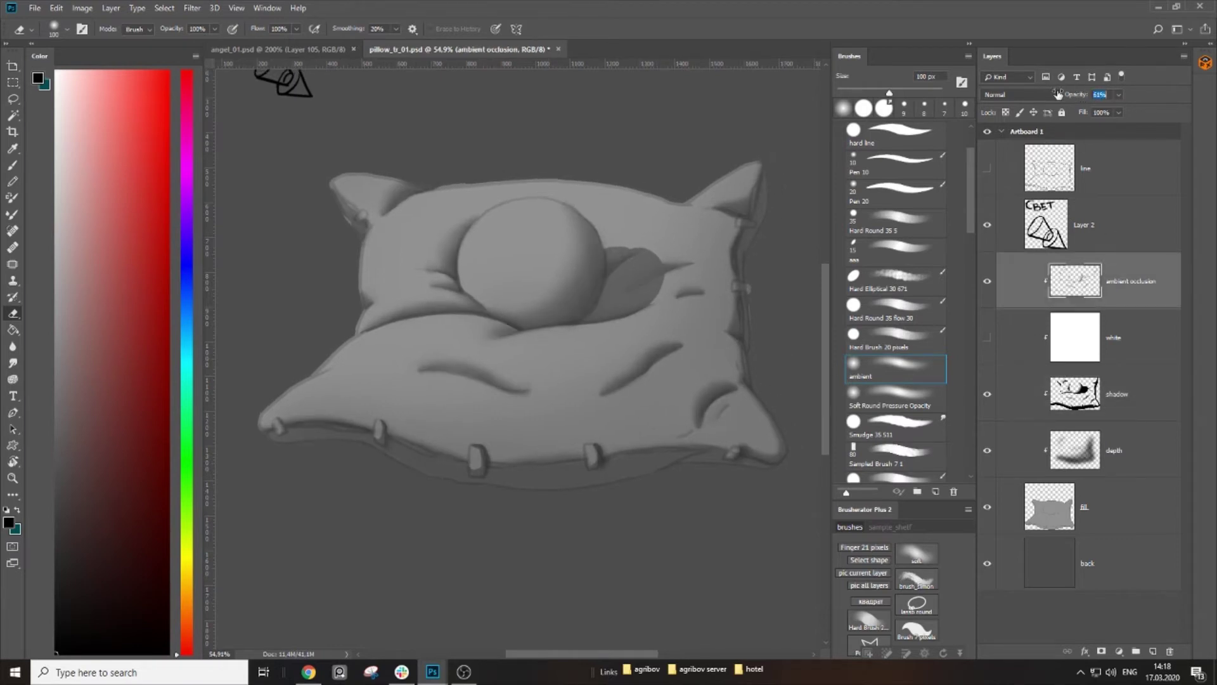
pyautogui.click(987, 337)
pyautogui.click(987, 345)
pyautogui.click(987, 344)
pyautogui.click(988, 346)
# Step: Add a clipped layer named light above the ambient occlusion layer and save the document
pyautogui.click(1152, 652)
pyautogui.keyDown('alt'); pyautogui.click(1096, 306); pyautogui.keyUp('alt')
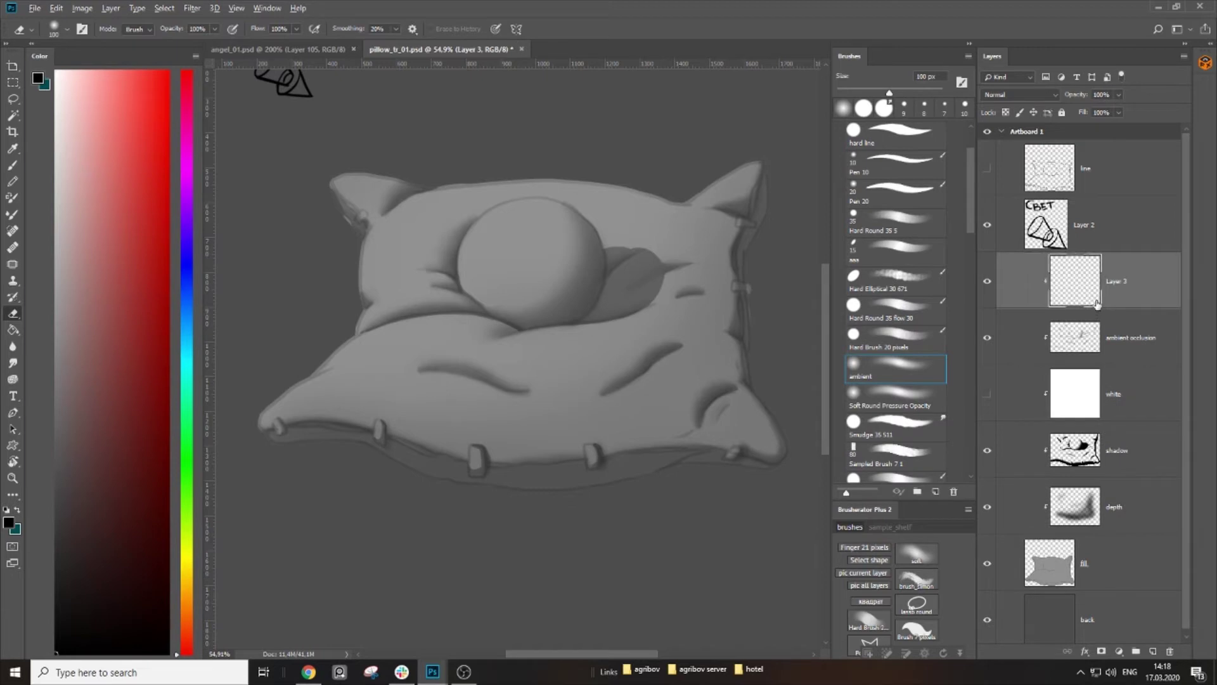
pyautogui.hotkey('ctrl', 's')
pyautogui.press('Return')
pyautogui.press('b')
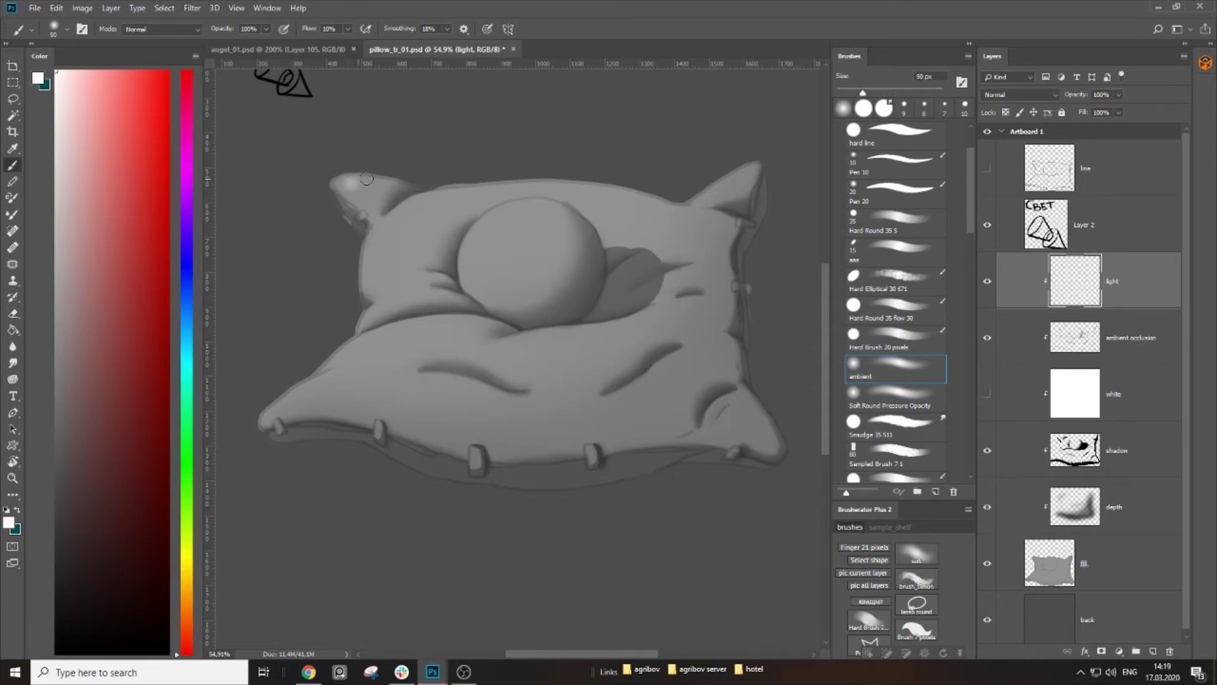
# Step: Undo the faint test stroke and paint a white highlight on the upper-left corner at 100% flow
pyautogui.hotkey('ctrl', 'z')
pyautogui.press('[')
pyautogui.moveTo(347, 182)
pyautogui.mouseDown()
pyautogui.moveTo(371, 192)
pyautogui.moveTo(362, 184)
pyautogui.moveTo(393, 177)
pyautogui.moveTo(374, 196)
pyautogui.mouseUp()
pyautogui.press(']')
pyautogui.press(']')
pyautogui.press('[')
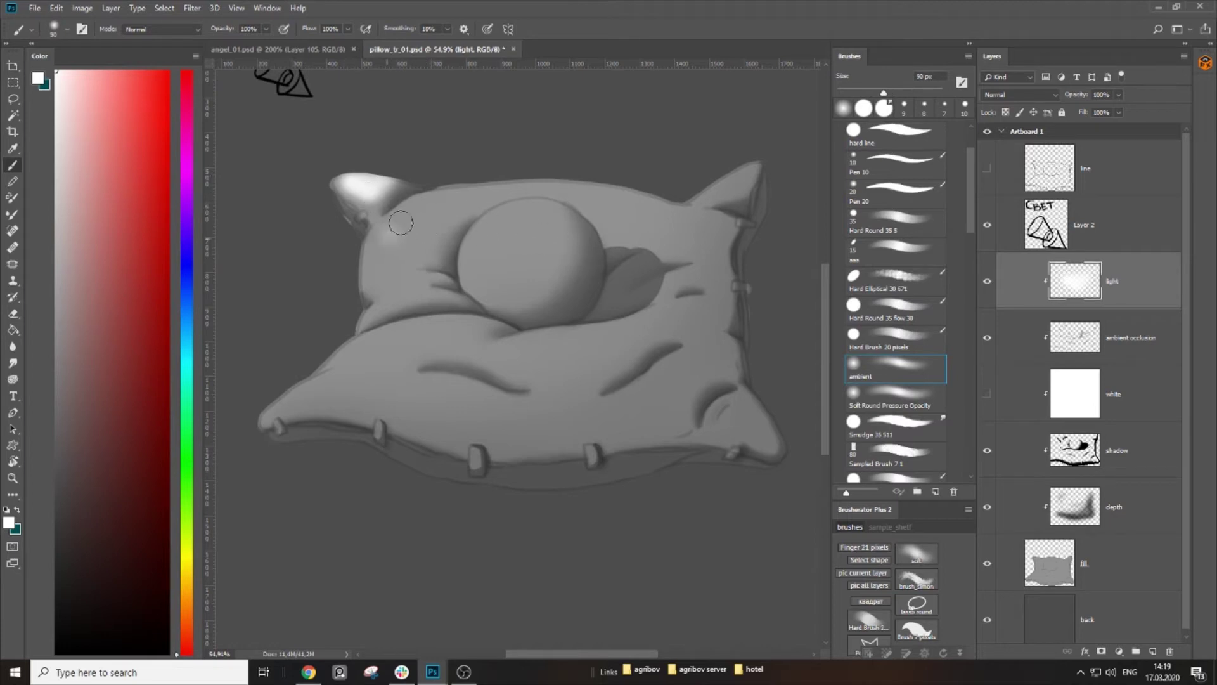
# Step: Paint white light over the pillow's bulging left side and the small folds beside the circle
pyautogui.moveTo(401, 223)
pyautogui.mouseDown()
pyautogui.moveTo(441, 203)
pyautogui.moveTo(390, 235)
pyautogui.moveTo(382, 261)
pyautogui.moveTo(405, 229)
pyautogui.moveTo(422, 248)
pyautogui.moveTo(463, 197)
pyautogui.moveTo(437, 207)
pyautogui.moveTo(394, 242)
pyautogui.moveTo(407, 250)
pyautogui.moveTo(452, 201)
pyautogui.moveTo(468, 195)
pyautogui.moveTo(421, 240)
pyautogui.moveTo(448, 210)
pyautogui.moveTo(525, 191)
pyautogui.moveTo(418, 221)
pyautogui.moveTo(379, 288)
pyautogui.moveTo(455, 285)
pyautogui.moveTo(377, 313)
pyautogui.moveTo(413, 297)
pyautogui.moveTo(469, 306)
pyautogui.moveTo(423, 297)
pyautogui.mouseUp()
pyautogui.press(']')
pyautogui.press('[')
pyautogui.press('[')
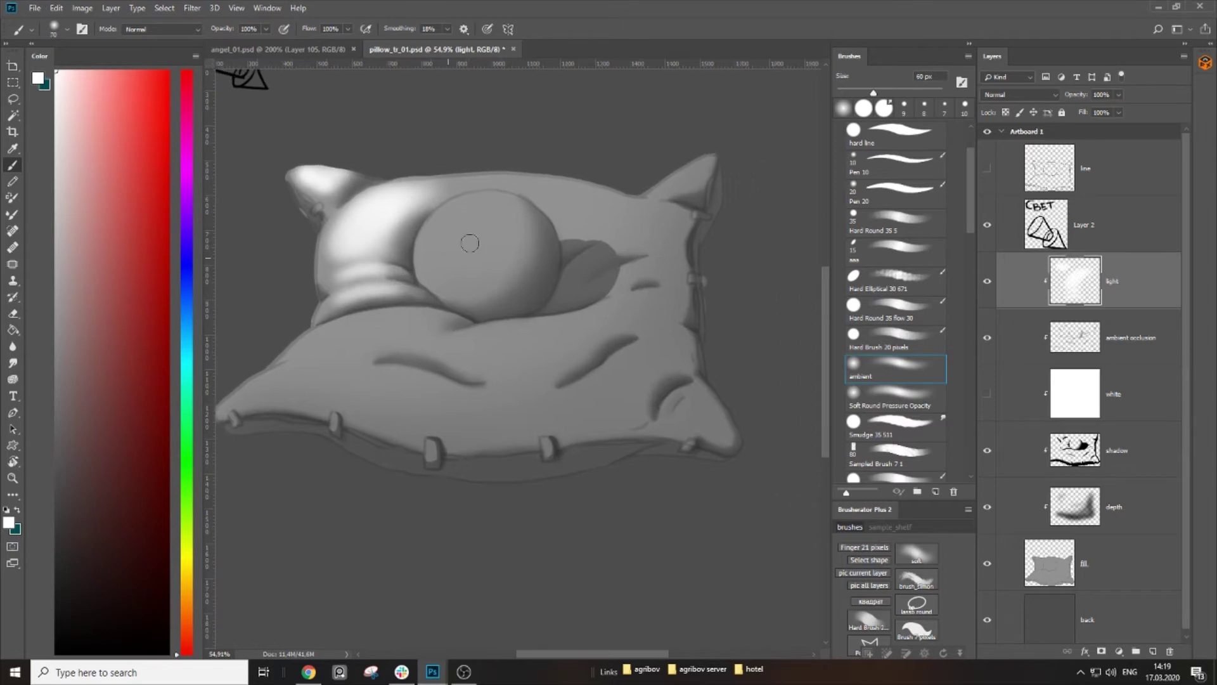
# Step: Paint a soft white highlight over the circle's lit upper-left side, shading it into a sphere
pyautogui.press(']')
pyautogui.moveTo(493, 202)
pyautogui.mouseDown()
pyautogui.moveTo(454, 220)
pyautogui.moveTo(435, 258)
pyautogui.moveTo(483, 238)
pyautogui.moveTo(455, 234)
pyautogui.moveTo(493, 223)
pyautogui.moveTo(439, 252)
pyautogui.moveTo(492, 218)
pyautogui.moveTo(438, 254)
pyautogui.moveTo(497, 232)
pyautogui.moveTo(447, 224)
pyautogui.moveTo(464, 271)
pyautogui.moveTo(488, 204)
pyautogui.moveTo(441, 265)
pyautogui.moveTo(493, 220)
pyautogui.moveTo(443, 239)
pyautogui.moveTo(480, 257)
pyautogui.moveTo(471, 208)
pyautogui.moveTo(468, 272)
pyautogui.moveTo(491, 208)
pyautogui.moveTo(448, 272)
pyautogui.moveTo(516, 222)
pyautogui.moveTo(438, 235)
pyautogui.moveTo(485, 269)
pyautogui.moveTo(470, 202)
pyautogui.mouseUp()
pyautogui.press(']')
pyautogui.press(']')
pyautogui.moveTo(508, 239); pyautogui.dragTo(502, 253)
pyautogui.press('[')
pyautogui.press('[')
pyautogui.press('[')
pyautogui.press('[')
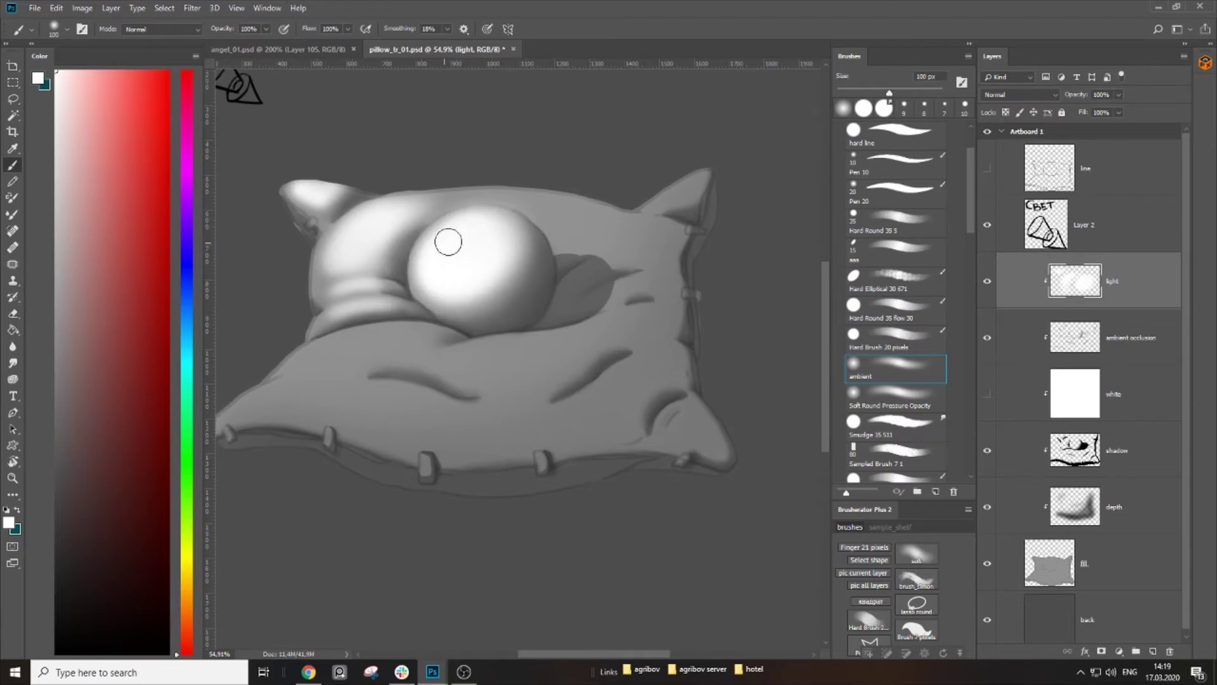
# Step: Paint broad white light along the pillow's upper surface behind the sphere with larger brush sizes
pyautogui.press(']')
pyautogui.moveTo(397, 214)
pyautogui.mouseDown()
pyautogui.moveTo(541, 200)
pyautogui.moveTo(452, 199)
pyautogui.moveTo(527, 198)
pyautogui.moveTo(666, 221)
pyautogui.moveTo(716, 202)
pyautogui.moveTo(540, 208)
pyautogui.moveTo(638, 225)
pyautogui.mouseUp()
pyautogui.press(']')
pyautogui.press(']')
pyautogui.press(']')
pyautogui.moveTo(532, 203)
pyautogui.mouseDown()
pyautogui.moveTo(645, 236)
pyautogui.moveTo(568, 216)
pyautogui.moveTo(664, 229)
pyautogui.mouseUp()
# Step: Highlight the upper-right corner and the surface beside the right folds with a smaller brush
pyautogui.press('[')
pyautogui.press('[')
pyautogui.press('[')
pyautogui.moveTo(701, 180)
pyautogui.mouseDown()
pyautogui.moveTo(659, 205)
pyautogui.moveTo(689, 198)
pyautogui.mouseUp()
pyautogui.moveTo(631, 262)
pyautogui.mouseDown()
pyautogui.moveTo(637, 219)
pyautogui.moveTo(696, 203)
pyautogui.moveTo(606, 247)
pyautogui.moveTo(654, 260)
pyautogui.mouseUp()
# Step: Build up broad white light along the raised fold beneath the sphere with a larger brush
pyautogui.press(']')
pyautogui.press(']')
pyautogui.press(']')
pyautogui.press(']')
pyautogui.press(']')
pyautogui.press(']')
pyautogui.press('[')
pyautogui.press('[')
pyautogui.press(']')
pyautogui.moveTo(456, 310)
pyautogui.mouseDown()
pyautogui.moveTo(647, 272)
pyautogui.moveTo(692, 277)
pyautogui.moveTo(508, 322)
pyautogui.moveTo(461, 322)
pyautogui.mouseUp()
pyautogui.press(']')
pyautogui.moveTo(484, 308)
pyautogui.mouseDown()
pyautogui.moveTo(639, 275)
pyautogui.moveTo(535, 264)
pyautogui.moveTo(435, 299)
pyautogui.moveTo(514, 269)
pyautogui.moveTo(598, 268)
pyautogui.moveTo(452, 290)
pyautogui.moveTo(595, 254)
pyautogui.mouseUp()
# Step: Extend the highlight along the fold to the right of the sphere with a smaller brush
pyautogui.press('[')
pyautogui.press('[')
pyautogui.press('[')
pyautogui.moveTo(529, 290)
pyautogui.mouseDown()
pyautogui.moveTo(565, 246)
pyautogui.moveTo(725, 252)
pyautogui.moveTo(677, 254)
pyautogui.mouseUp()
# Step: Highlight the left end of the front fold above the lower crease with a smaller brush
pyautogui.press('[')
pyautogui.press(']')
pyautogui.press(']')
pyautogui.press(']')
pyautogui.press(']')
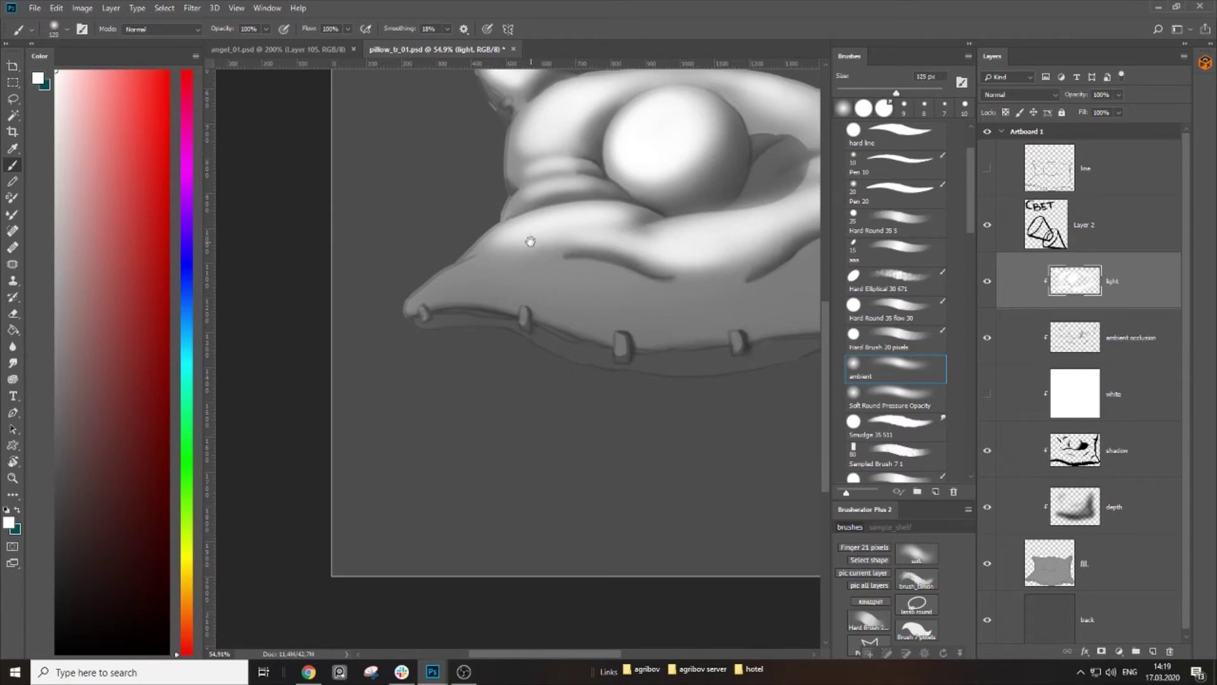
pyautogui.moveTo(535, 242); pyautogui.dragTo(595, 219)
pyautogui.press('[')
pyautogui.press('[')
pyautogui.press('[')
pyautogui.press('[')
pyautogui.moveTo(481, 281)
pyautogui.mouseDown()
pyautogui.moveTo(527, 249)
pyautogui.moveTo(605, 240)
pyautogui.mouseUp()
# Step: Build up broad white light across the front fold from its left end toward the middle with a larger brush
pyautogui.press(']')
pyautogui.press(']')
pyautogui.moveTo(477, 275)
pyautogui.mouseDown()
pyautogui.moveTo(630, 250)
pyautogui.moveTo(669, 261)
pyautogui.mouseUp()
pyautogui.press(']')
pyautogui.press(']')
pyautogui.moveTo(507, 264)
pyautogui.mouseDown()
pyautogui.moveTo(669, 281)
pyautogui.moveTo(542, 262)
pyautogui.moveTo(554, 249)
pyautogui.moveTo(690, 260)
pyautogui.moveTo(562, 271)
pyautogui.mouseUp()
pyautogui.press(']')
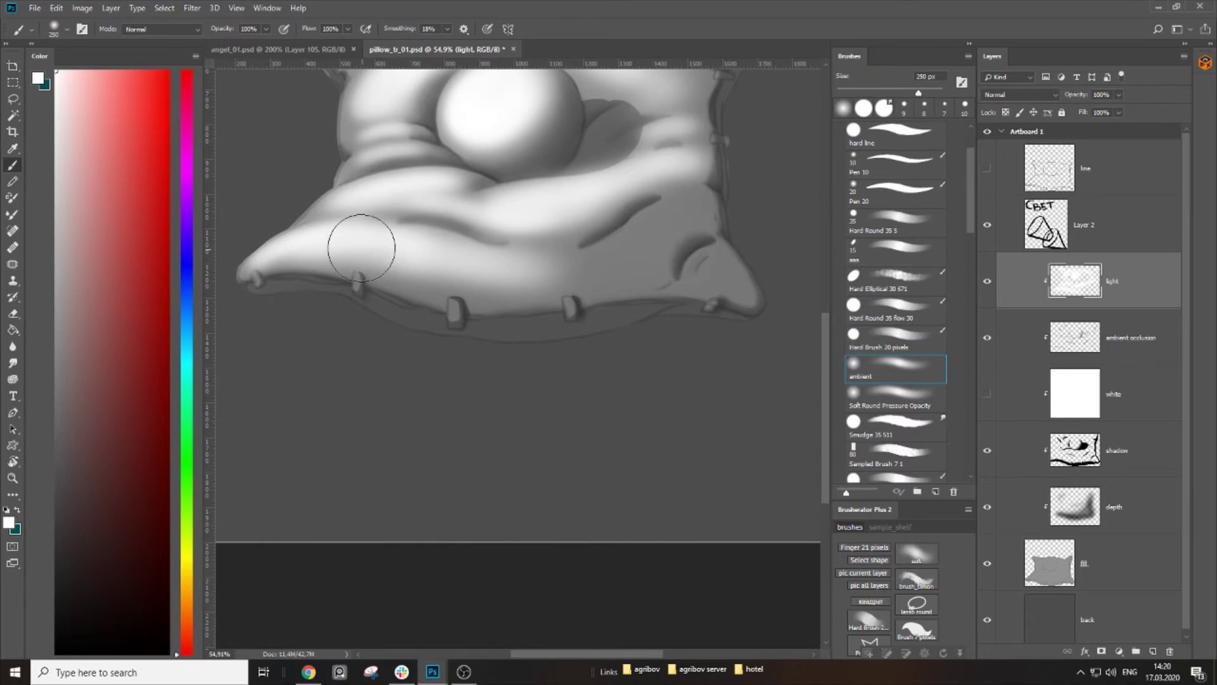
pyautogui.press(']')
pyautogui.press(']')
pyautogui.press(']')
pyautogui.moveTo(435, 261); pyautogui.dragTo(590, 263)
# Step: Highlight the surface around the pillow's lower-right corner and its adjoining fold with a smaller brush
pyautogui.press('[')
pyautogui.press('[')
pyautogui.press('[')
pyautogui.press('[')
pyautogui.press('[')
pyautogui.moveTo(677, 206)
pyautogui.mouseDown()
pyautogui.moveTo(603, 250)
pyautogui.moveTo(550, 259)
pyautogui.moveTo(609, 258)
pyautogui.moveTo(699, 196)
pyautogui.moveTo(667, 242)
pyautogui.moveTo(583, 270)
pyautogui.moveTo(550, 263)
pyautogui.moveTo(584, 275)
pyautogui.moveTo(720, 252)
pyautogui.moveTo(717, 279)
pyautogui.mouseUp()
pyautogui.press(']')
pyautogui.press(']')
pyautogui.press('[')
pyautogui.press('[')
pyautogui.moveTo(580, 257); pyautogui.dragTo(588, 325)
# Step: Build up light on the folds along the pillow's right side with a larger brush
pyautogui.press(']')
pyautogui.press(']')
pyautogui.press(']')
pyautogui.press(']')
pyautogui.press(']')
pyautogui.moveTo(659, 136)
pyautogui.mouseDown()
pyautogui.moveTo(517, 107)
pyautogui.moveTo(624, 163)
pyautogui.mouseUp()
# Step: Brighten the pillow's upper edge beside the upper-left corner with a smaller brush
pyautogui.press('[')
pyautogui.press('[')
pyautogui.press(']')
pyautogui.press('[')
pyautogui.moveTo(444, 166); pyautogui.dragTo(509, 150)
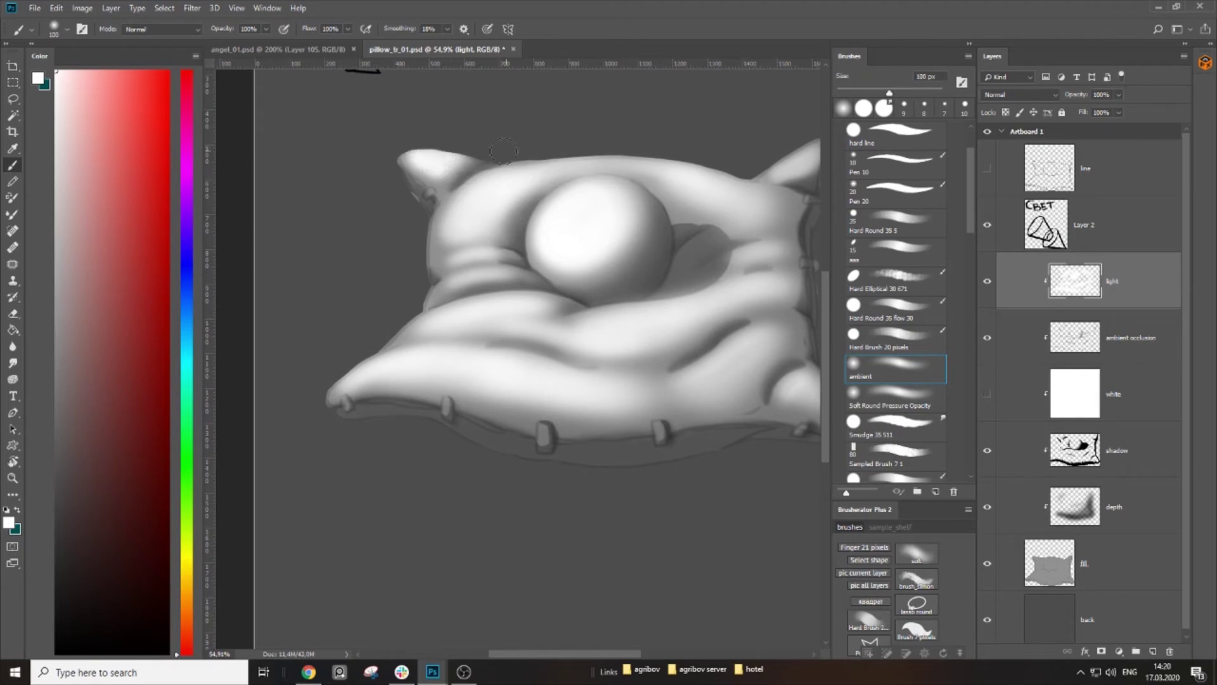
# Step: Erase excess light from the base of the upper-left corner and the pillow's left side
pyautogui.press('e')
pyautogui.press('[')
pyautogui.press('[')
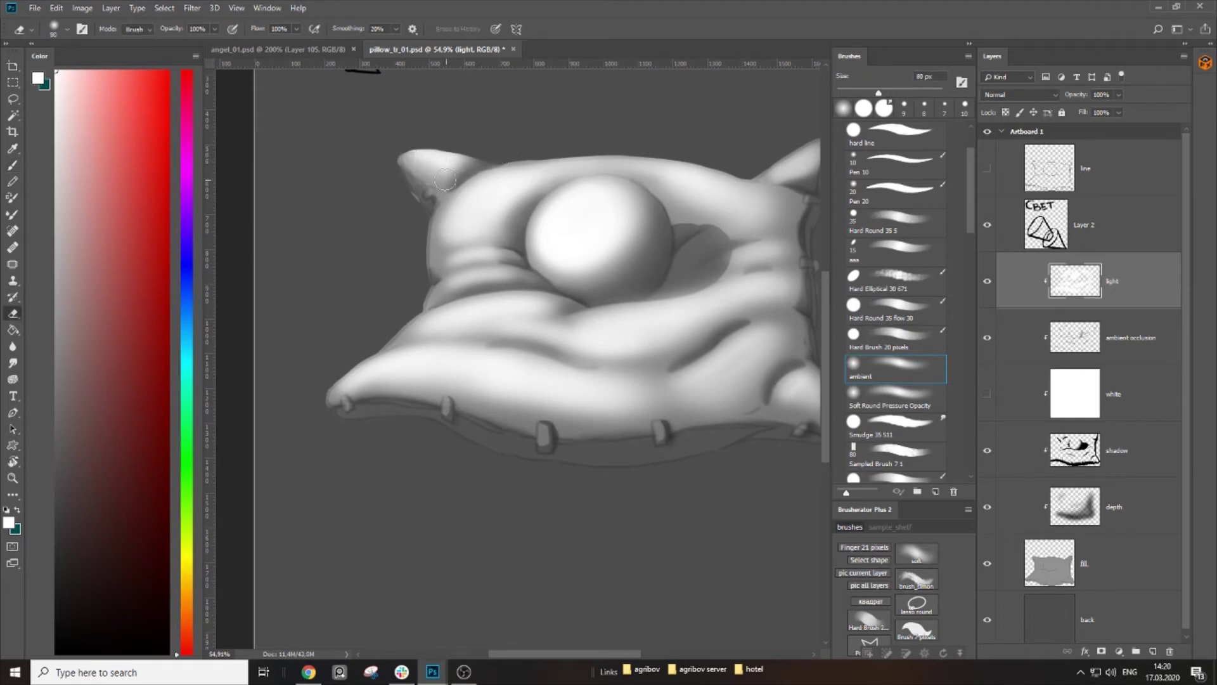
pyautogui.press(']')
pyautogui.press(']')
pyautogui.moveTo(447, 176)
pyautogui.mouseDown()
pyautogui.moveTo(411, 158)
pyautogui.moveTo(459, 166)
pyautogui.mouseUp()
pyautogui.press('b')
pyautogui.press('e')
pyautogui.moveTo(504, 223); pyautogui.dragTo(478, 212)
pyautogui.press(']')
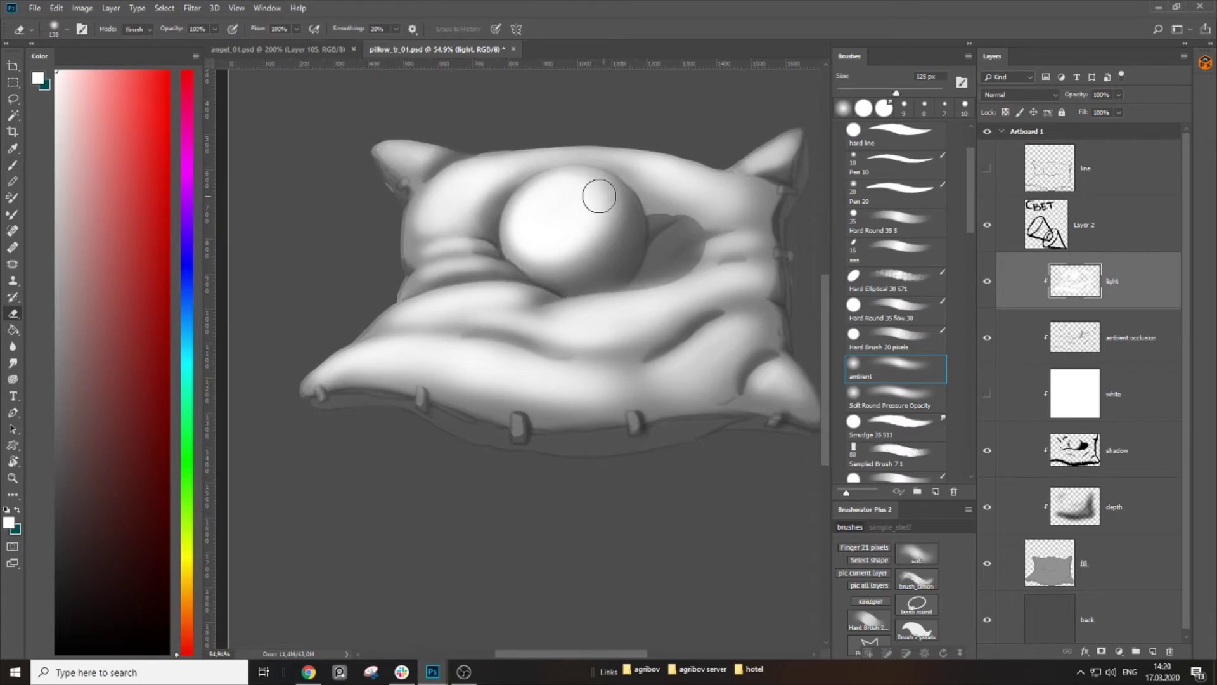
pyautogui.moveTo(546, 340); pyautogui.dragTo(498, 282)
pyautogui.press('[')
pyautogui.press('[')
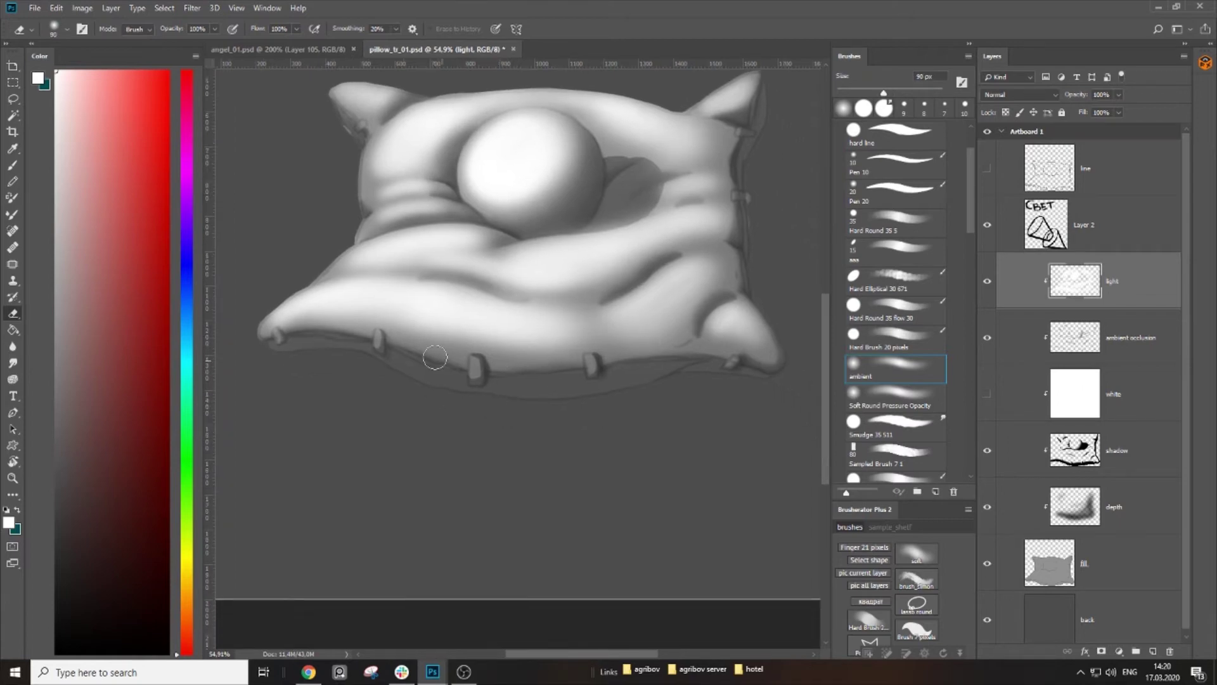
# Step: Paint thin light along the seam band between the fasteners on the lower edge with a 20 px brush
pyautogui.press('b')
pyautogui.press('[')
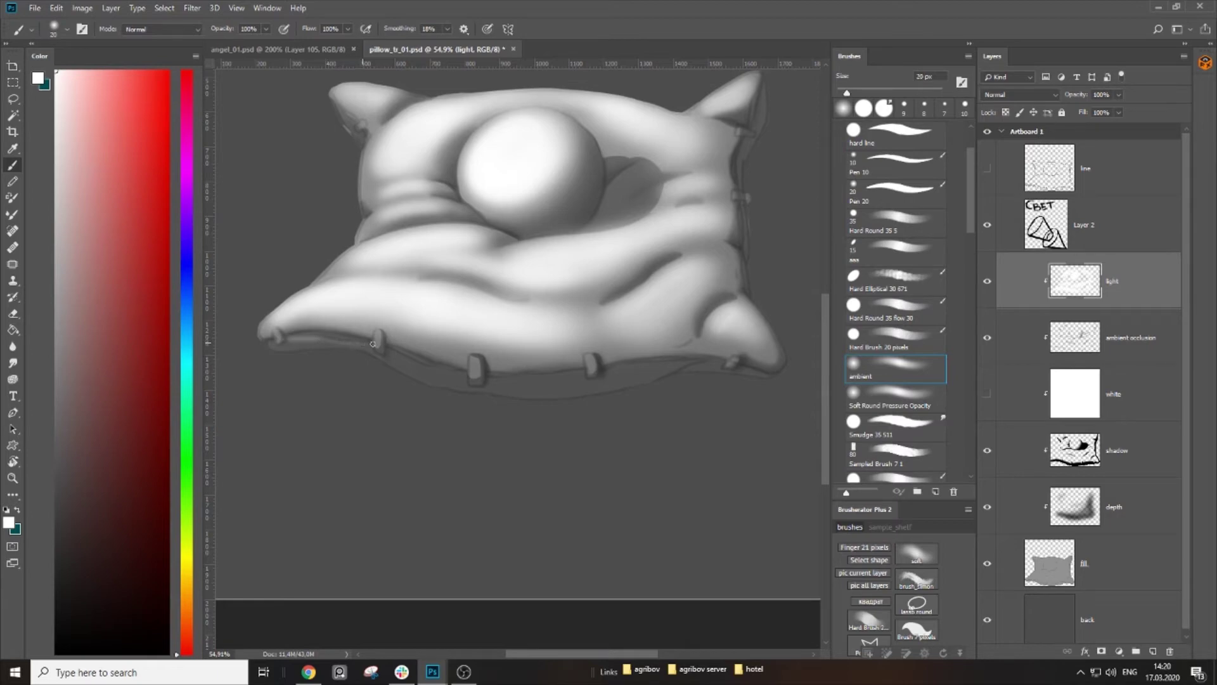
pyautogui.moveTo(467, 373); pyautogui.dragTo(418, 362)
# Step: Strengthen the highlight on the lower-right corner with a larger brush
pyautogui.press(']')
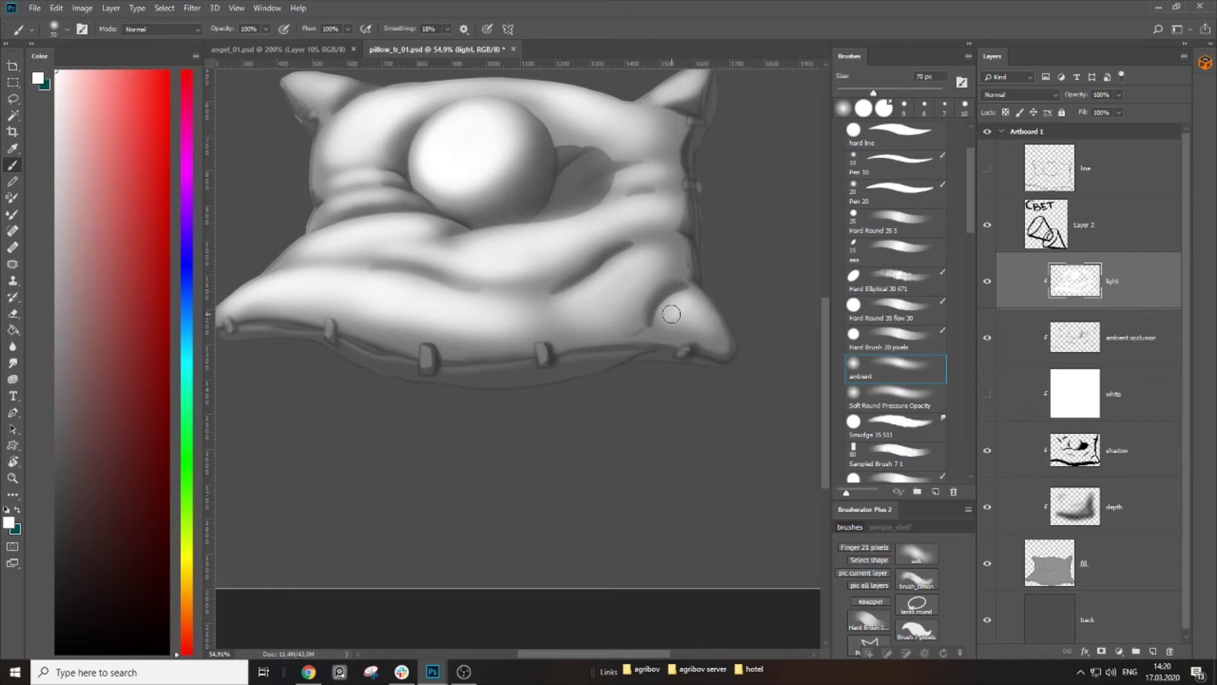
pyautogui.press('[')
pyautogui.moveTo(698, 327)
pyautogui.mouseDown()
pyautogui.moveTo(693, 307)
pyautogui.moveTo(674, 305)
pyautogui.mouseUp()
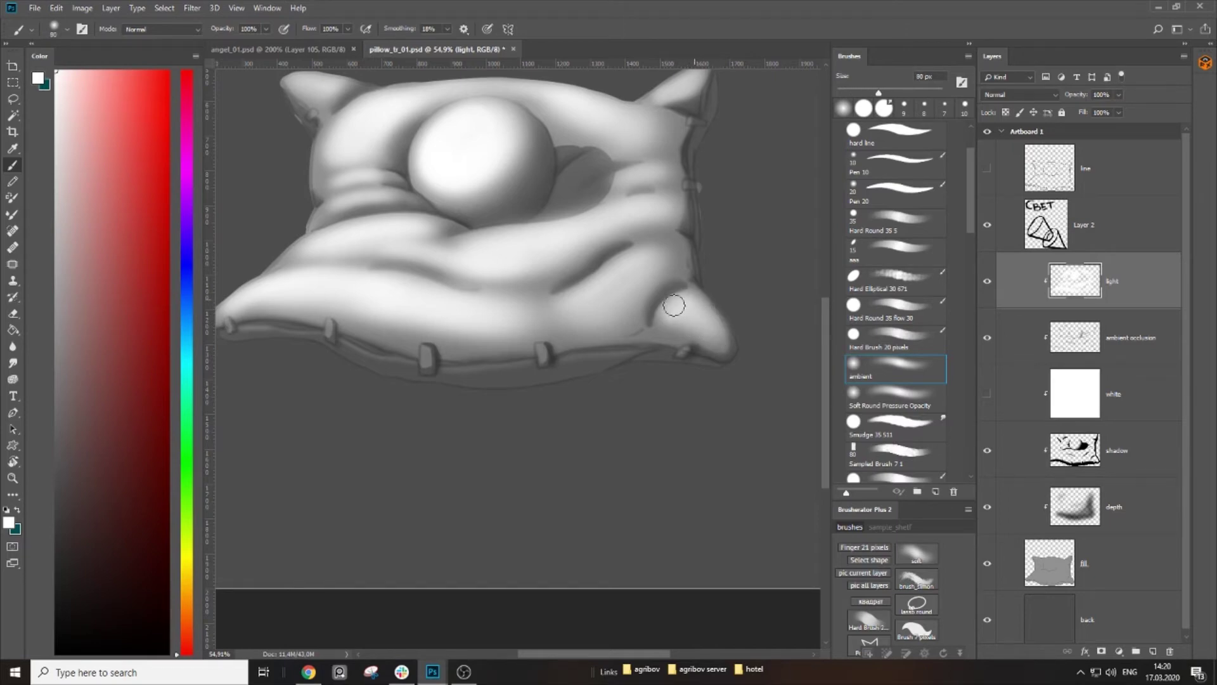
pyautogui.press(']')
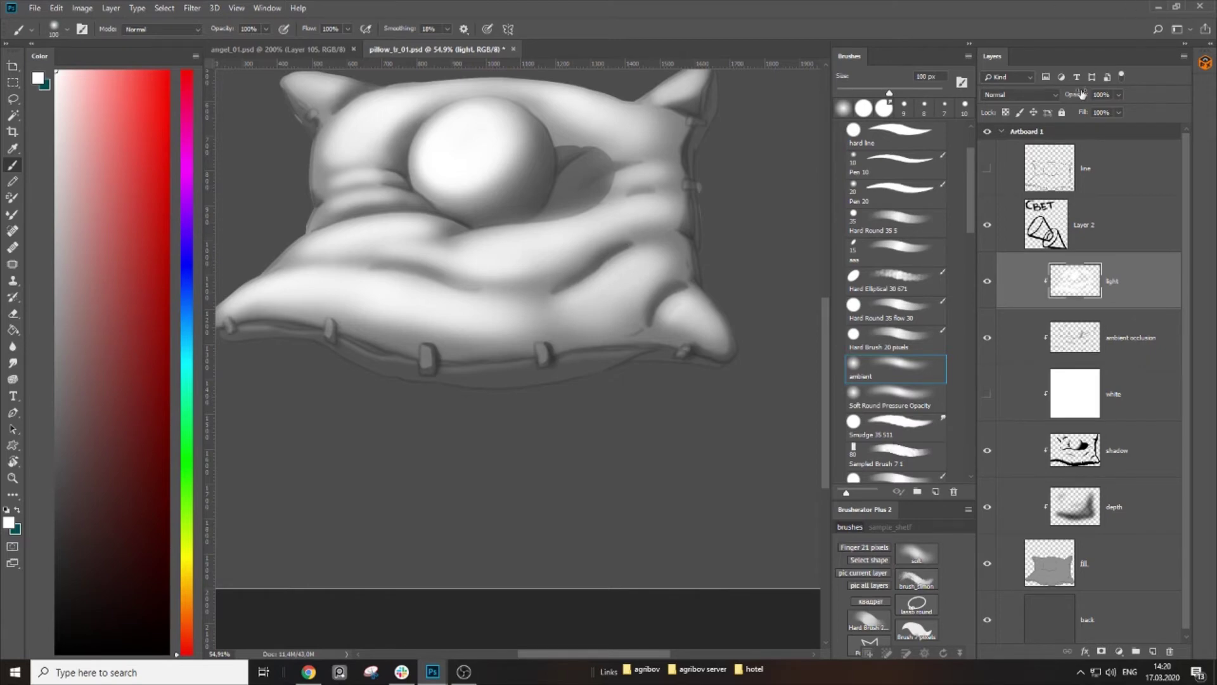
# Step: Set the light layer's opacity to 48%
pyautogui.moveTo(1060, 93); pyautogui.dragTo(1033, 94)
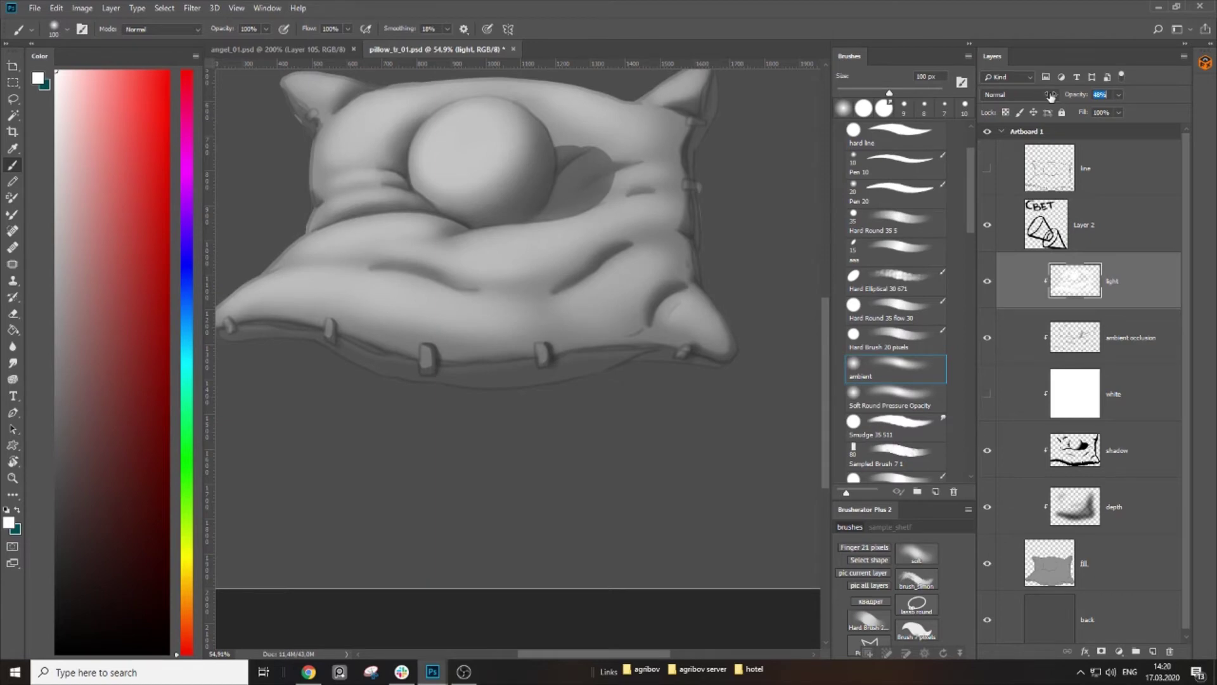
pyautogui.moveTo(443, 253); pyautogui.dragTo(483, 353)
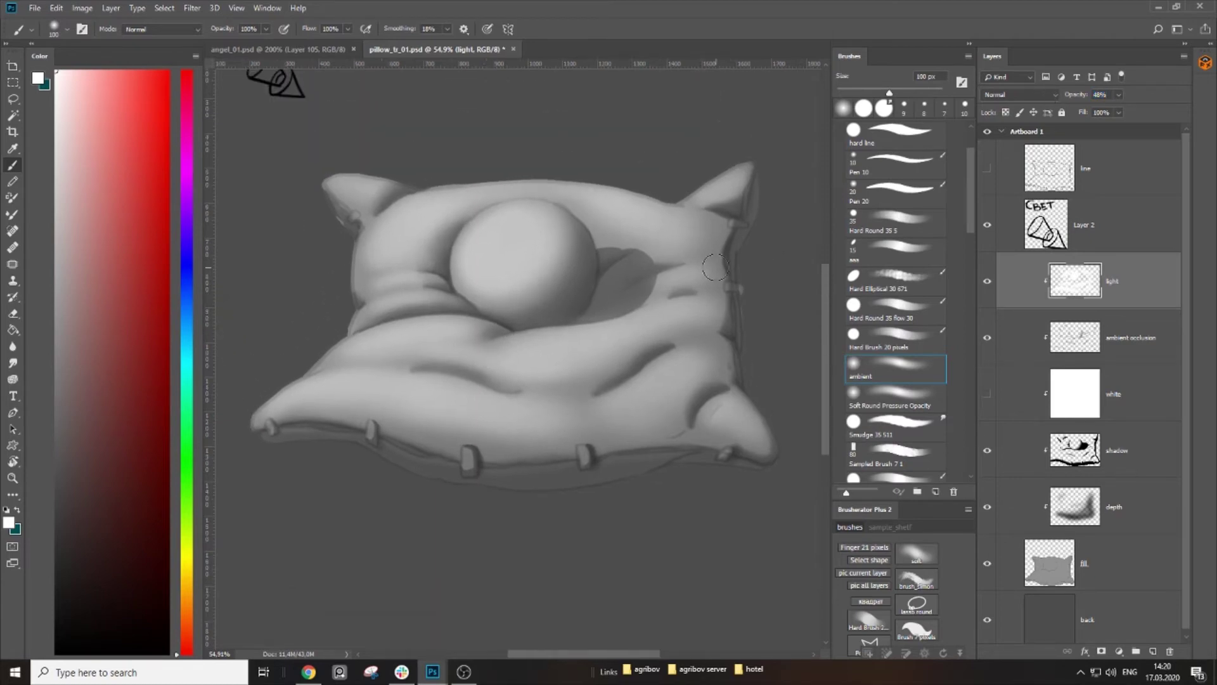
# Step: Soften the light on the sphere by erasing over its surface and rim with an increasingly large eraser
pyautogui.press('e')
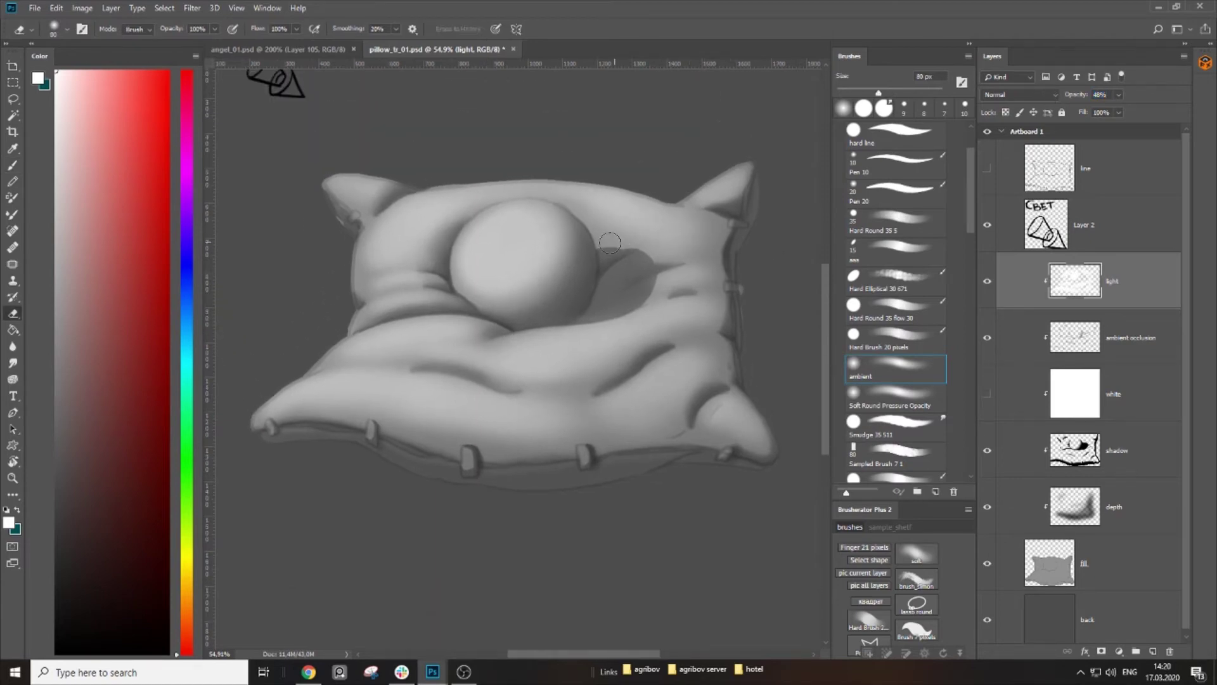
pyautogui.press(']')
pyautogui.press(']')
pyautogui.moveTo(465, 269); pyautogui.dragTo(519, 295)
pyautogui.press(']')
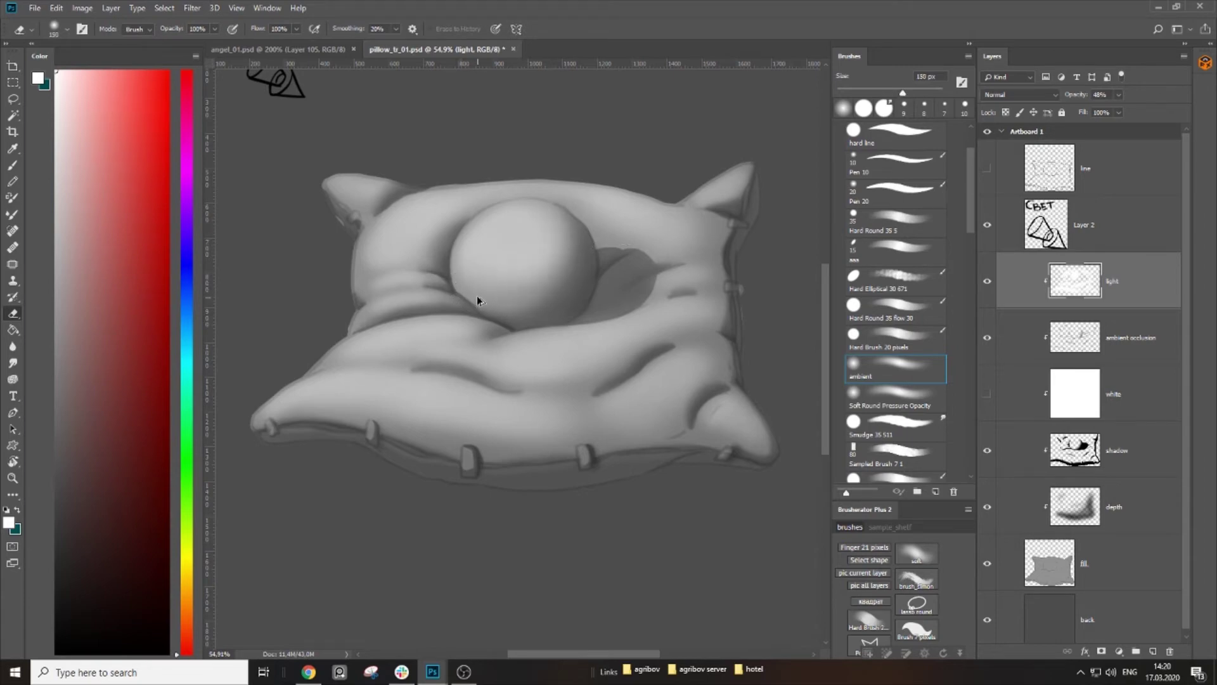
pyautogui.press(']')
pyautogui.press('[')
pyautogui.press('[')
pyautogui.press(']')
pyautogui.press(']')
pyautogui.press(']')
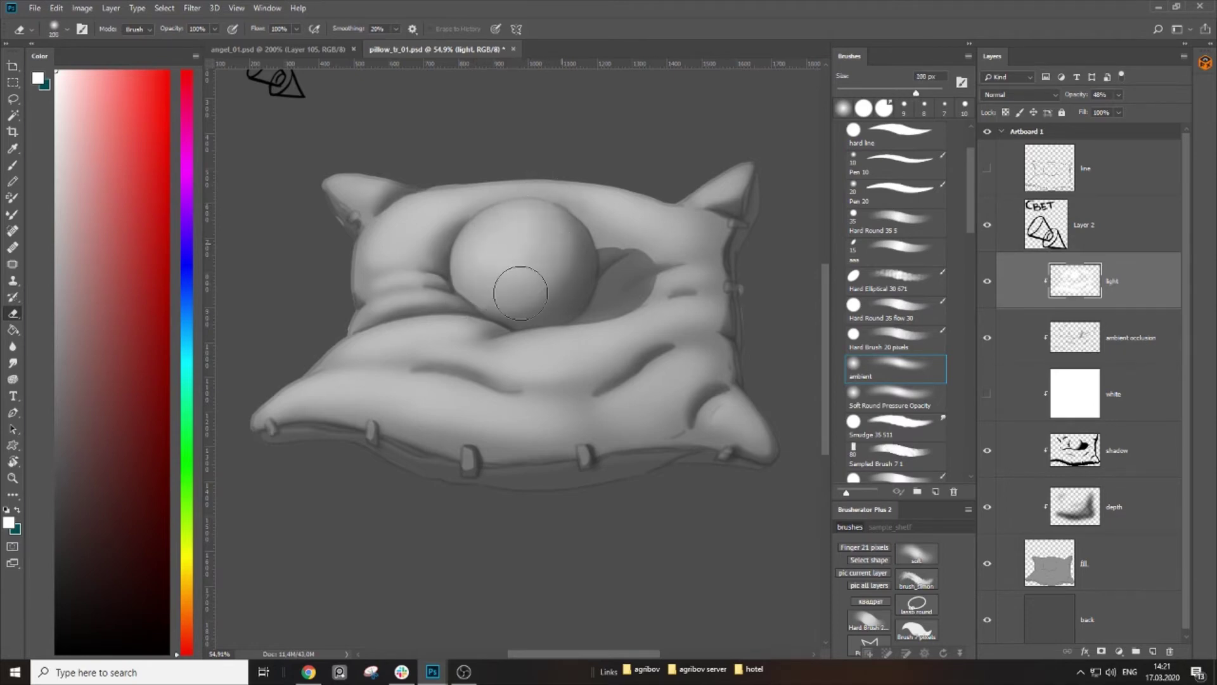
pyautogui.press(']')
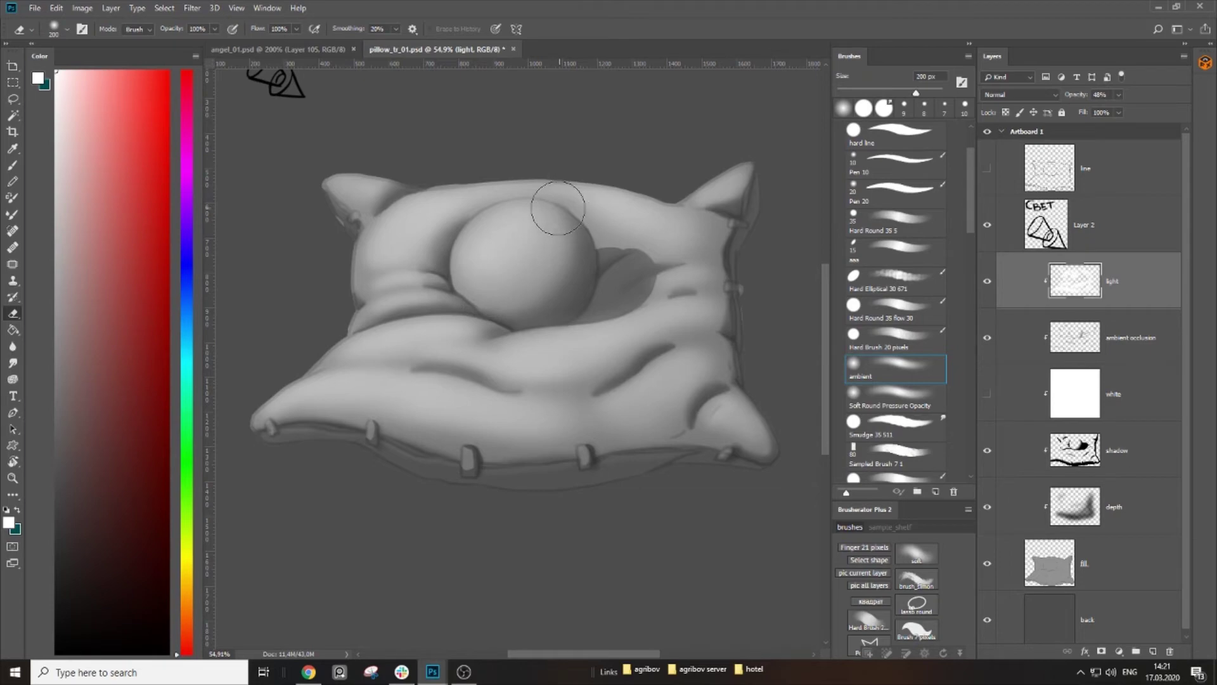
pyautogui.press('b')
pyautogui.press(']')
pyautogui.press(']')
pyautogui.press('[')
pyautogui.press('[')
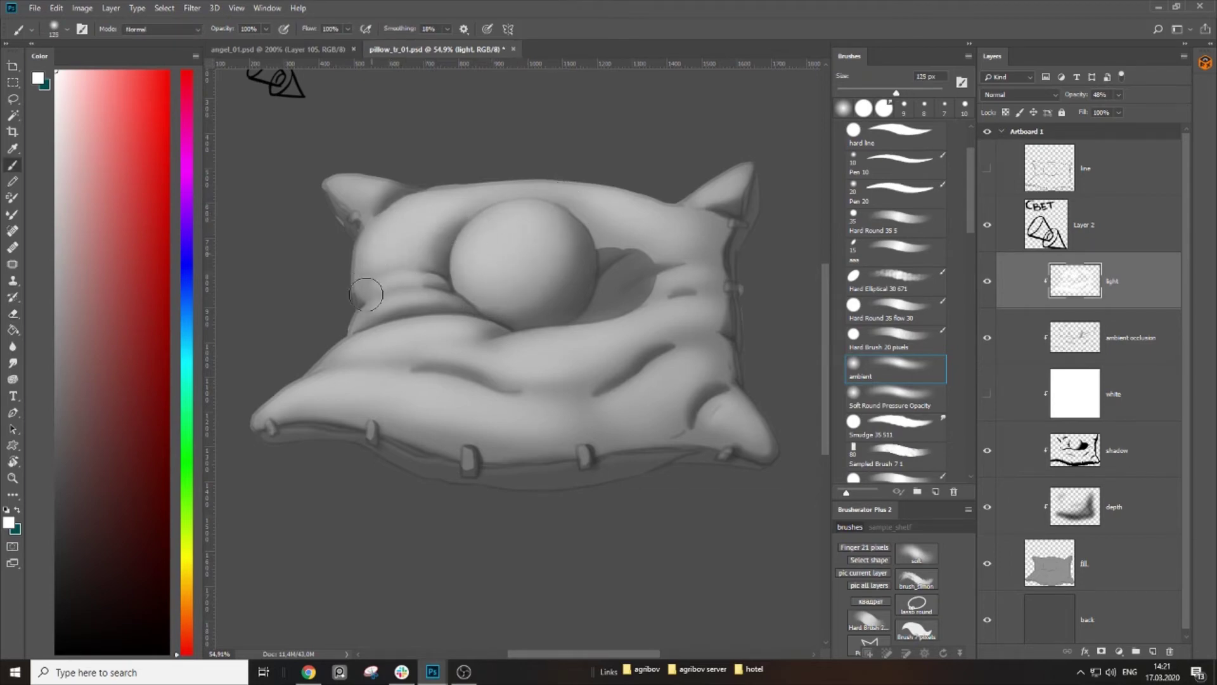
pyautogui.press('z')
pyautogui.moveTo(597, 269)
pyautogui.mouseDown()
pyautogui.moveTo(564, 283)
pyautogui.moveTo(584, 283)
pyautogui.mouseUp()
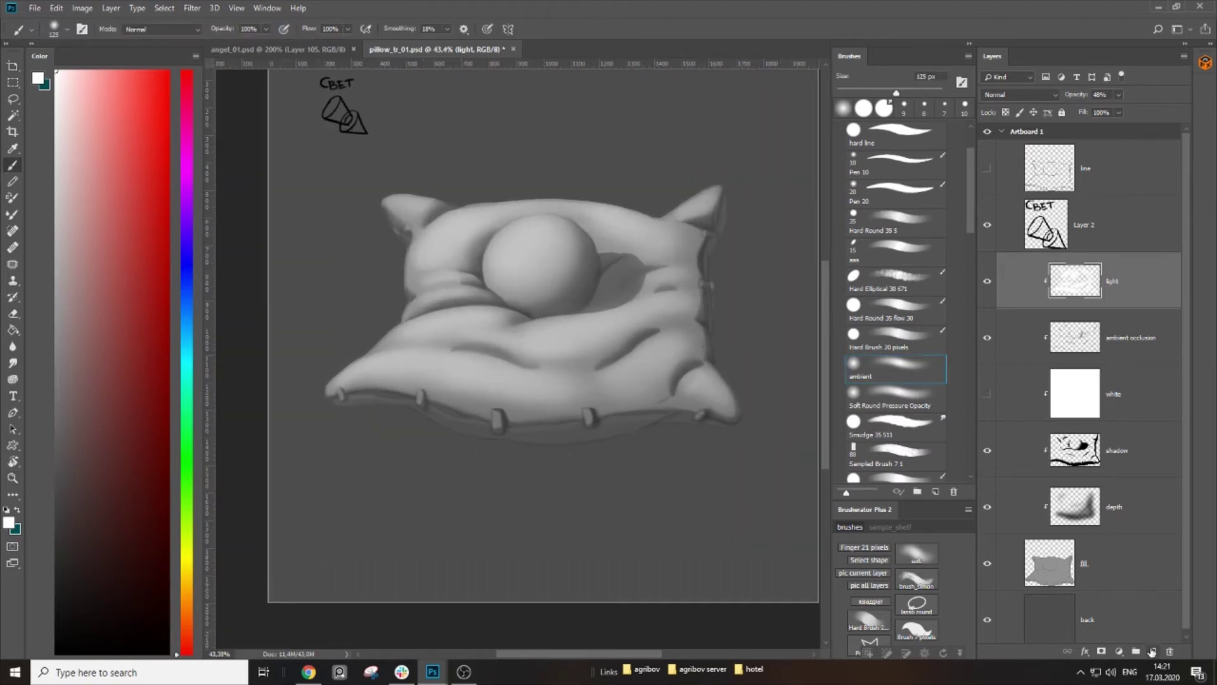
# Step: Add a new layer above the light layer, clip it to the layers below and name it tone
pyautogui.click(1152, 651)
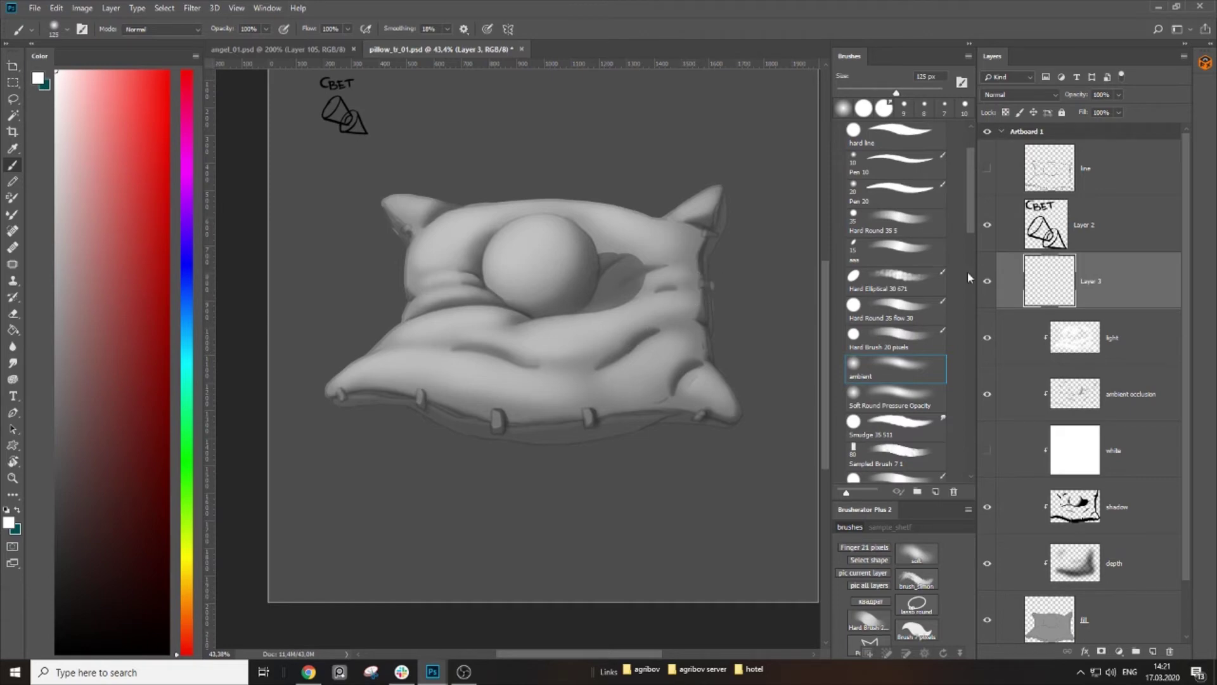
pyautogui.keyDown('alt'); pyautogui.click(1102, 304); pyautogui.keyUp('alt')
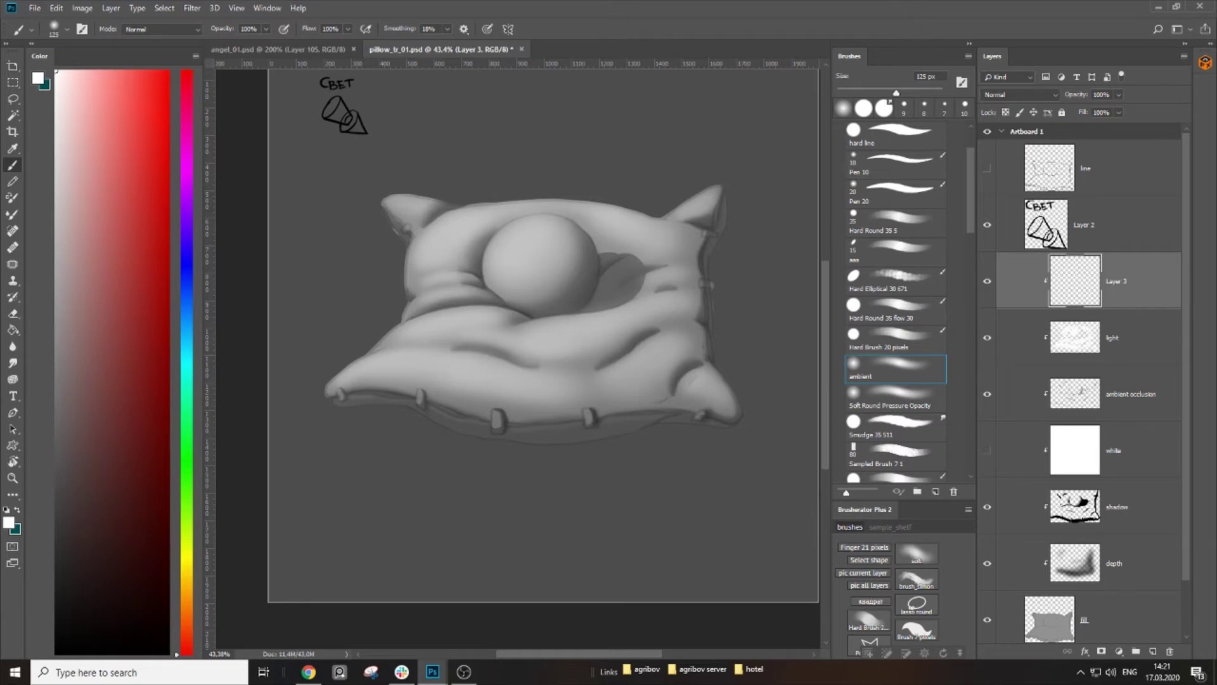
pyautogui.hotkey('alt', 'Tab')
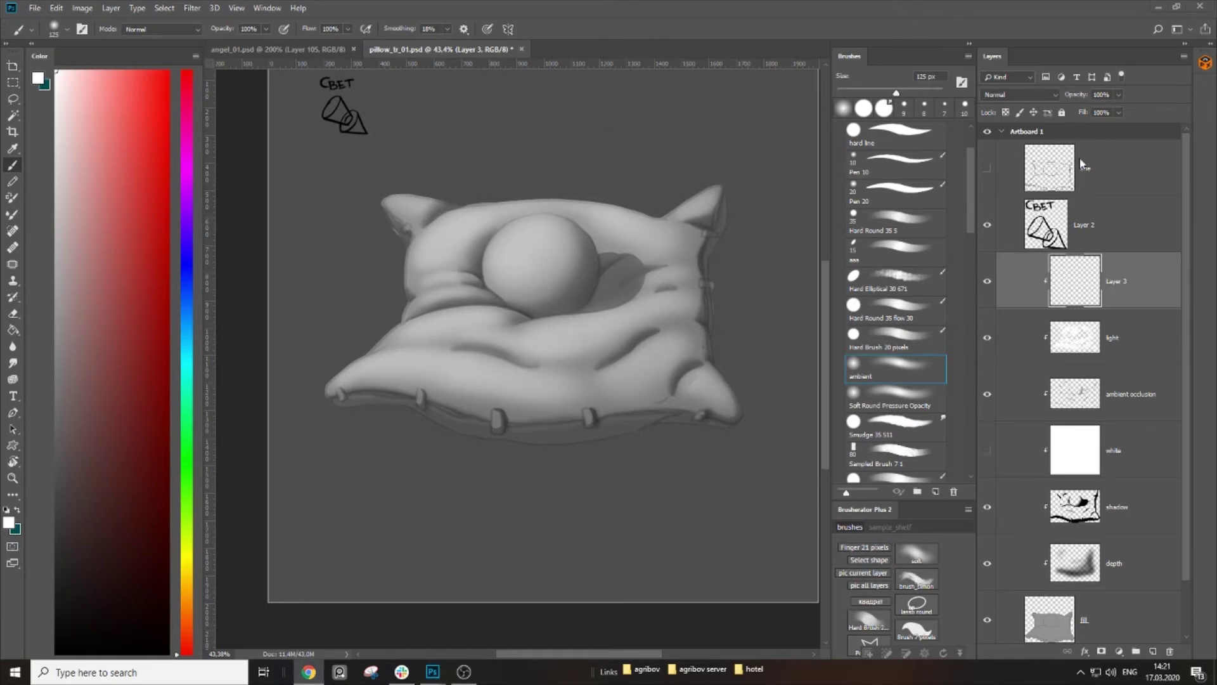
pyautogui.doubleClick(1117, 281)
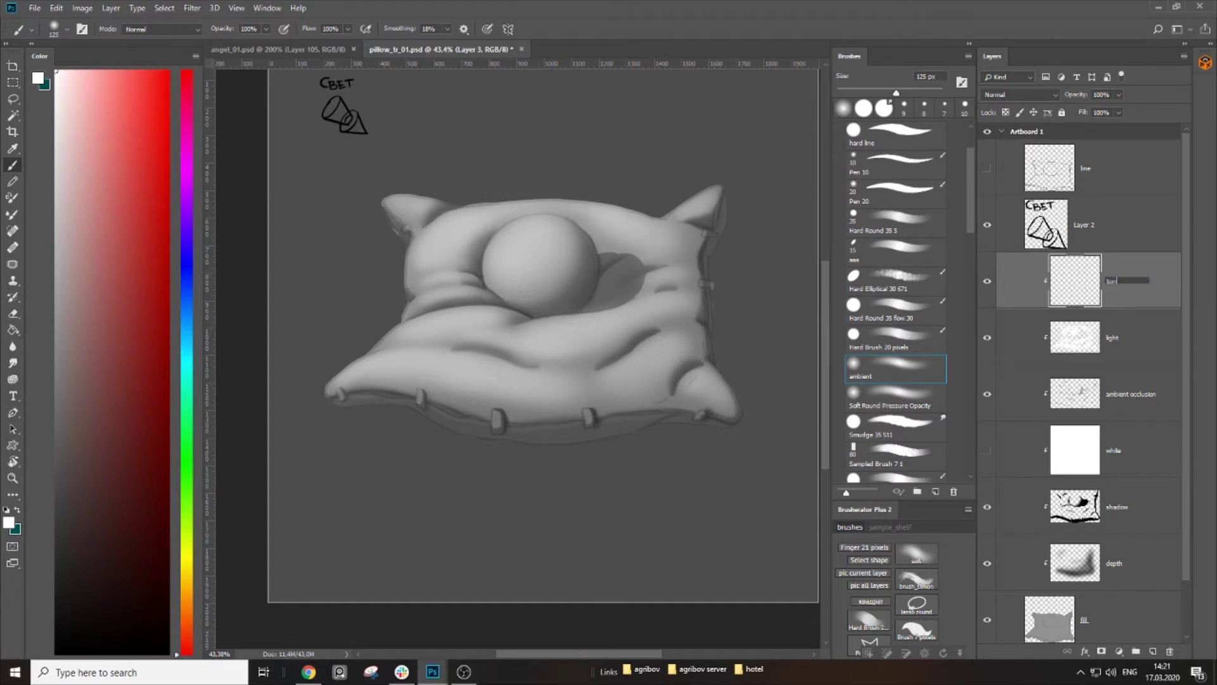
pyautogui.press('Return')
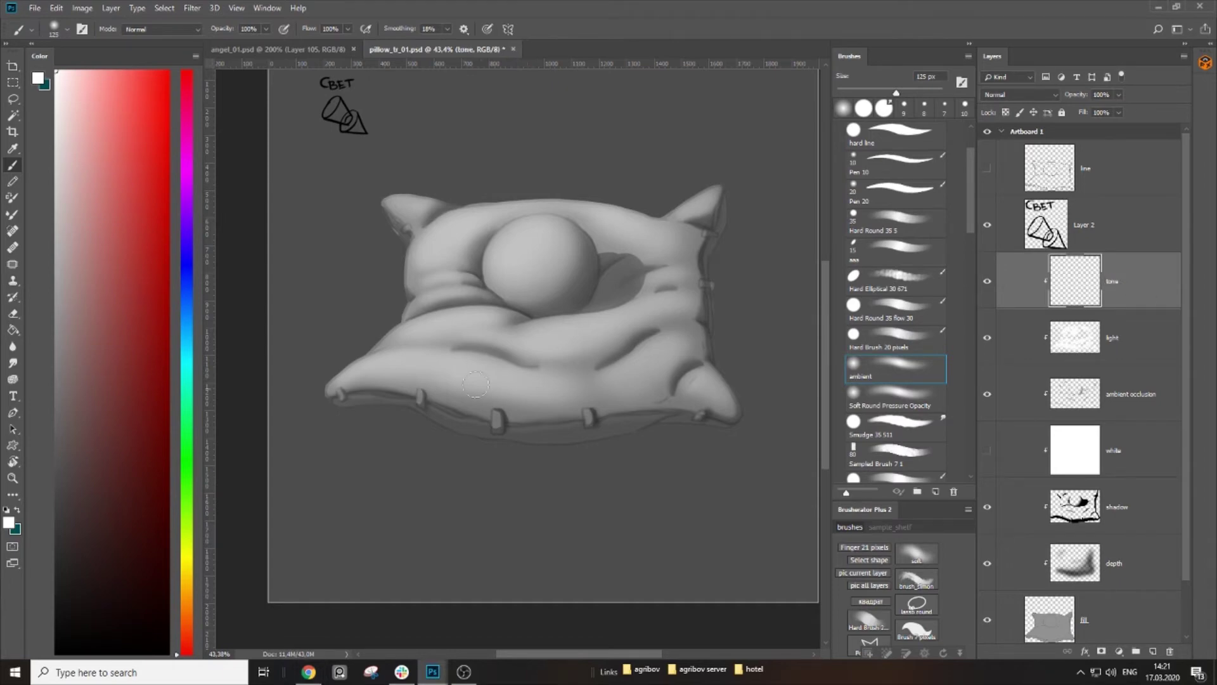
# Step: Pick a light grey and paint the leftmost fastener on the lower edge with the hard line brush at 10 px
pyautogui.moveTo(124, 359)
pyautogui.mouseDown()
pyautogui.moveTo(14, 371)
pyautogui.moveTo(43, 238)
pyautogui.mouseUp()
pyautogui.press('[')
pyautogui.press('[')
pyautogui.press('[')
pyautogui.press('[')
pyautogui.press('[')
pyautogui.press('[')
pyautogui.press('[')
pyautogui.moveTo(395, 418); pyautogui.dragTo(483, 378)
pyautogui.press('[')
pyautogui.press('[')
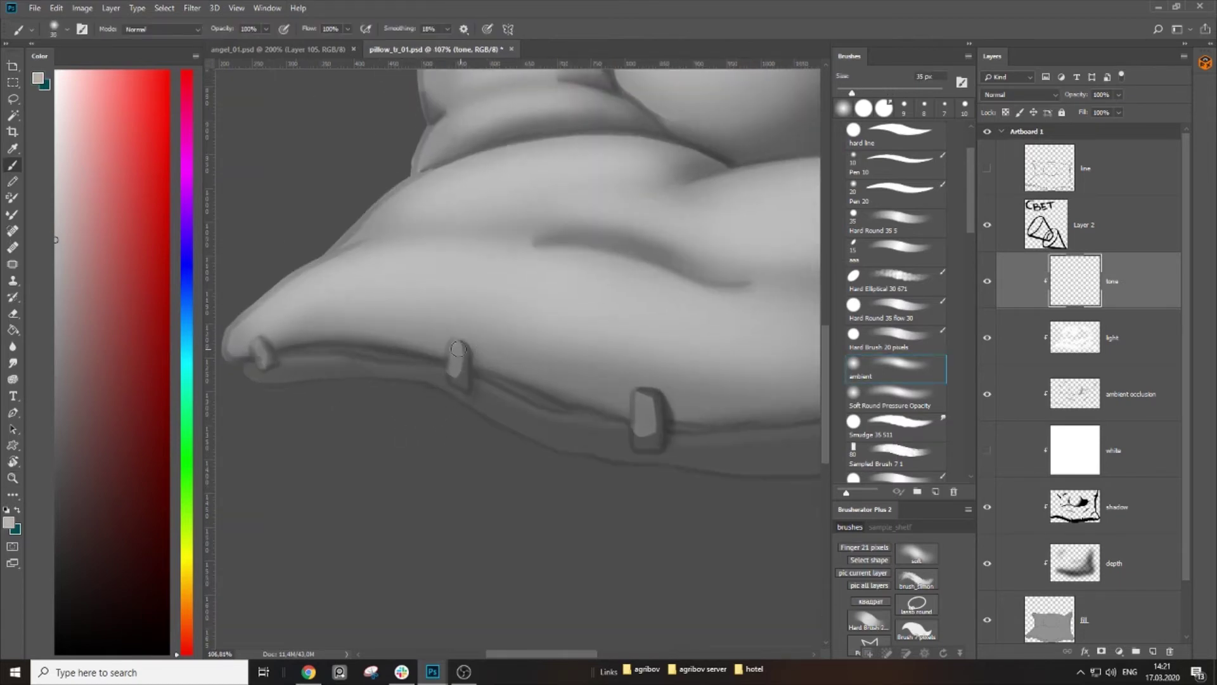
pyautogui.rightClick(457, 374)
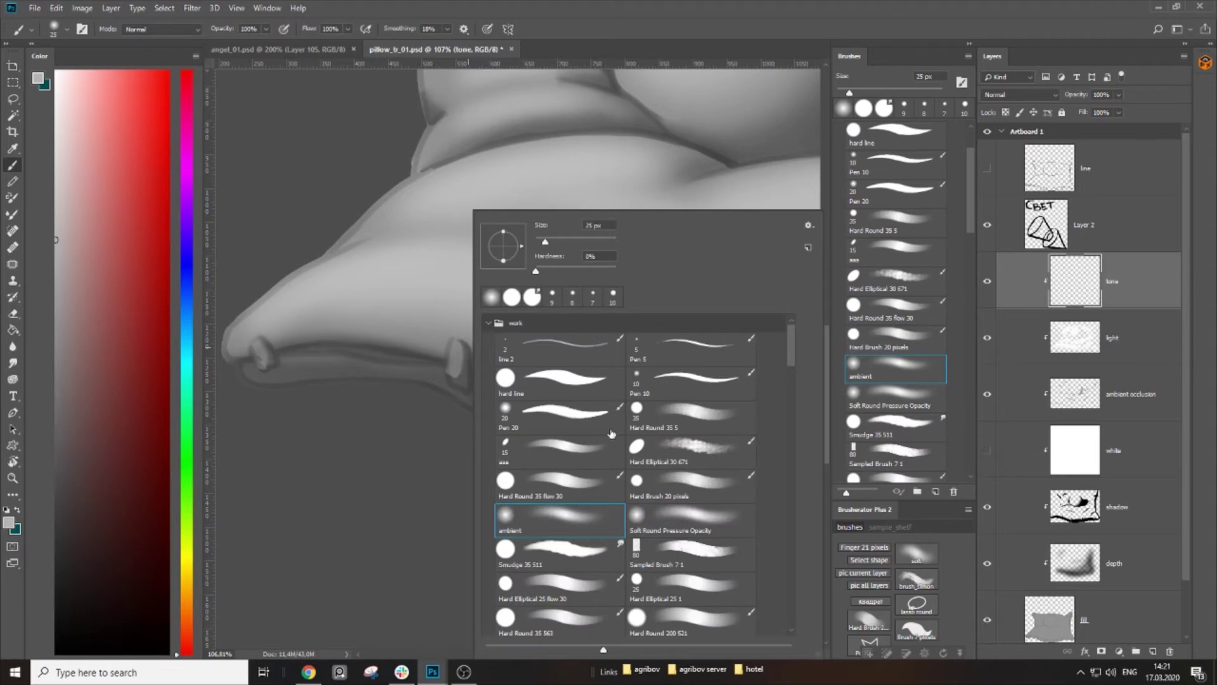
pyautogui.doubleClick(582, 400)
pyautogui.press('[')
pyautogui.press('[')
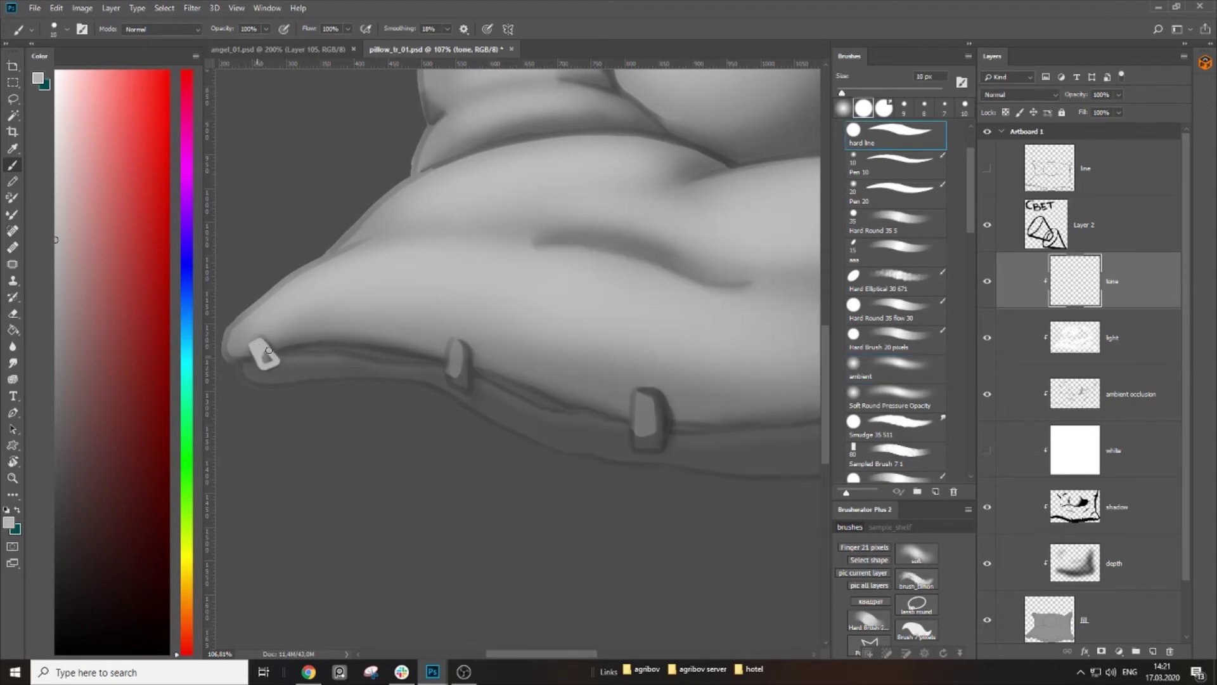
# Step: Fill the second and third fasteners along the lower edge with light grey
pyautogui.press(']')
pyautogui.moveTo(453, 342); pyautogui.dragTo(464, 382)
pyautogui.moveTo(590, 380)
pyautogui.mouseDown()
pyautogui.moveTo(437, 319)
pyautogui.moveTo(501, 336)
pyautogui.moveTo(502, 384)
pyautogui.moveTo(485, 348)
pyautogui.moveTo(497, 346)
pyautogui.mouseUp()
pyautogui.press(']')
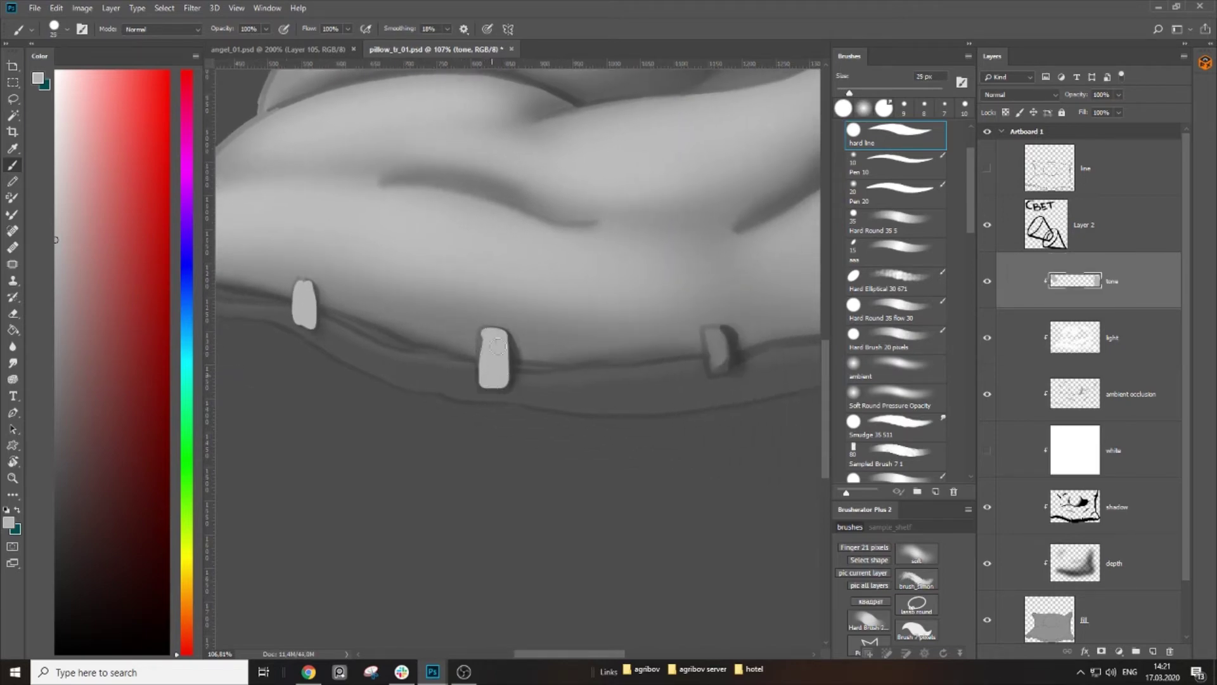
# Step: Fill the fourth fastener and the one near the lower-right corner with light grey
pyautogui.moveTo(658, 346)
pyautogui.mouseDown()
pyautogui.moveTo(468, 346)
pyautogui.moveTo(502, 339)
pyautogui.moveTo(520, 375)
pyautogui.moveTo(517, 337)
pyautogui.mouseUp()
pyautogui.press('[')
pyautogui.moveTo(664, 350); pyautogui.dragTo(414, 322)
pyautogui.press(']')
pyautogui.moveTo(555, 317)
pyautogui.mouseDown()
pyautogui.moveTo(539, 322)
pyautogui.moveTo(552, 316)
pyautogui.mouseUp()
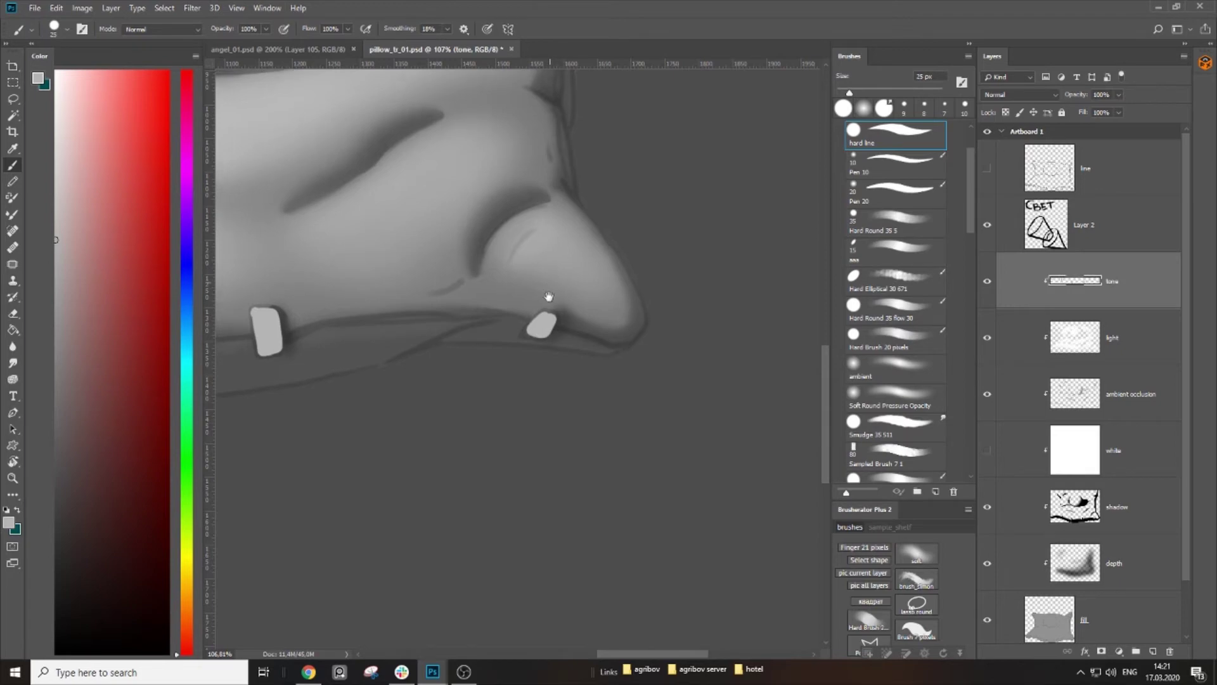
# Step: Paint the two fasteners on the pillow's right edge light grey with the 25 px brush
pyautogui.scroll(5, 548, 293)
pyautogui.click(550, 309)
pyautogui.moveTo(551, 309); pyautogui.dragTo(569, 311)
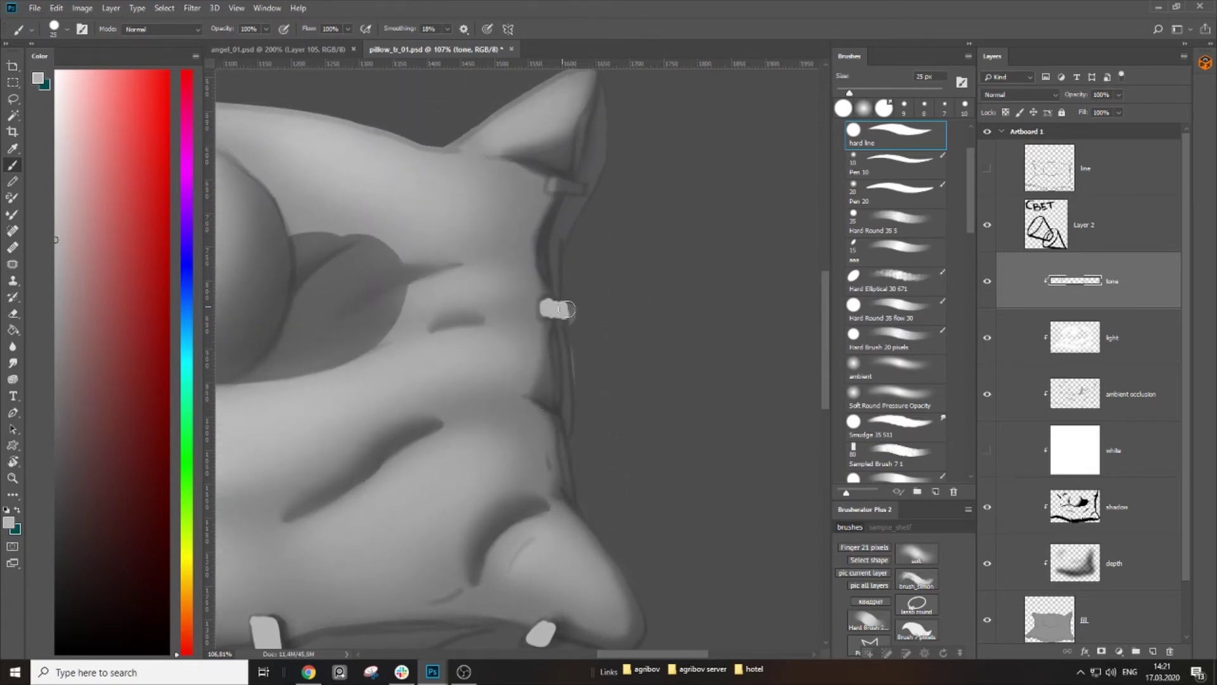
pyautogui.moveTo(550, 180)
pyautogui.mouseDown()
pyautogui.moveTo(581, 192)
pyautogui.moveTo(550, 183)
pyautogui.mouseUp()
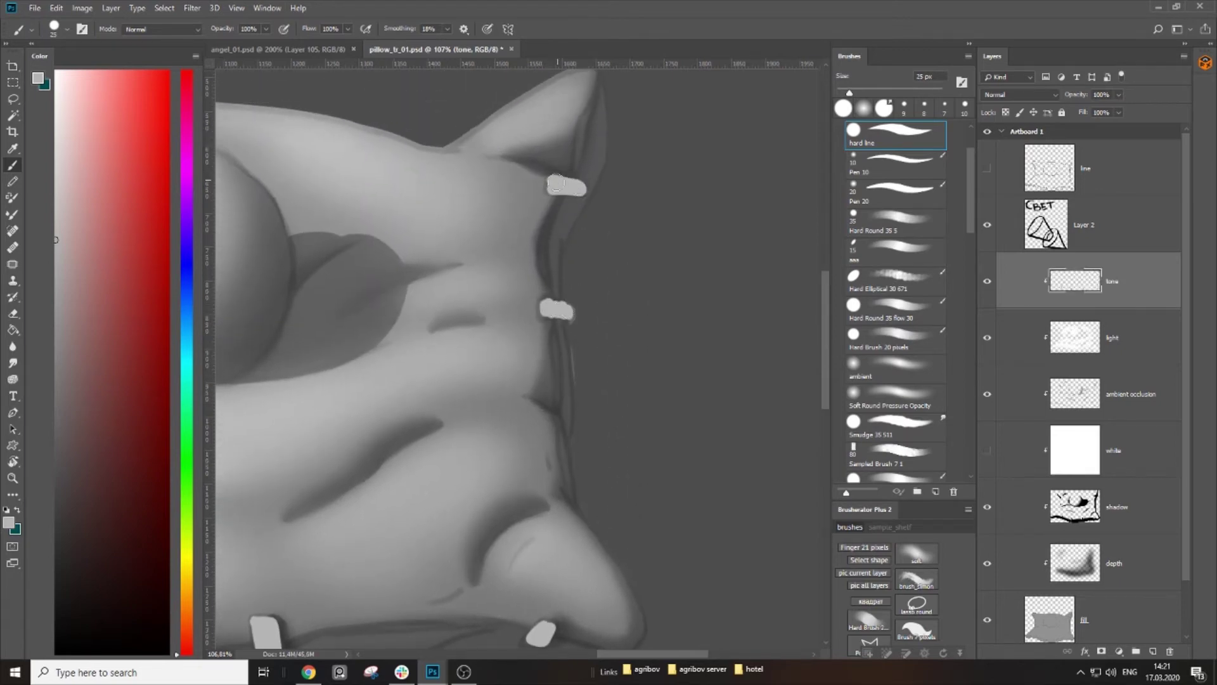
# Step: Paint the small fastener under the upper-left corner light grey
pyautogui.hscroll(-15, 543, 301)
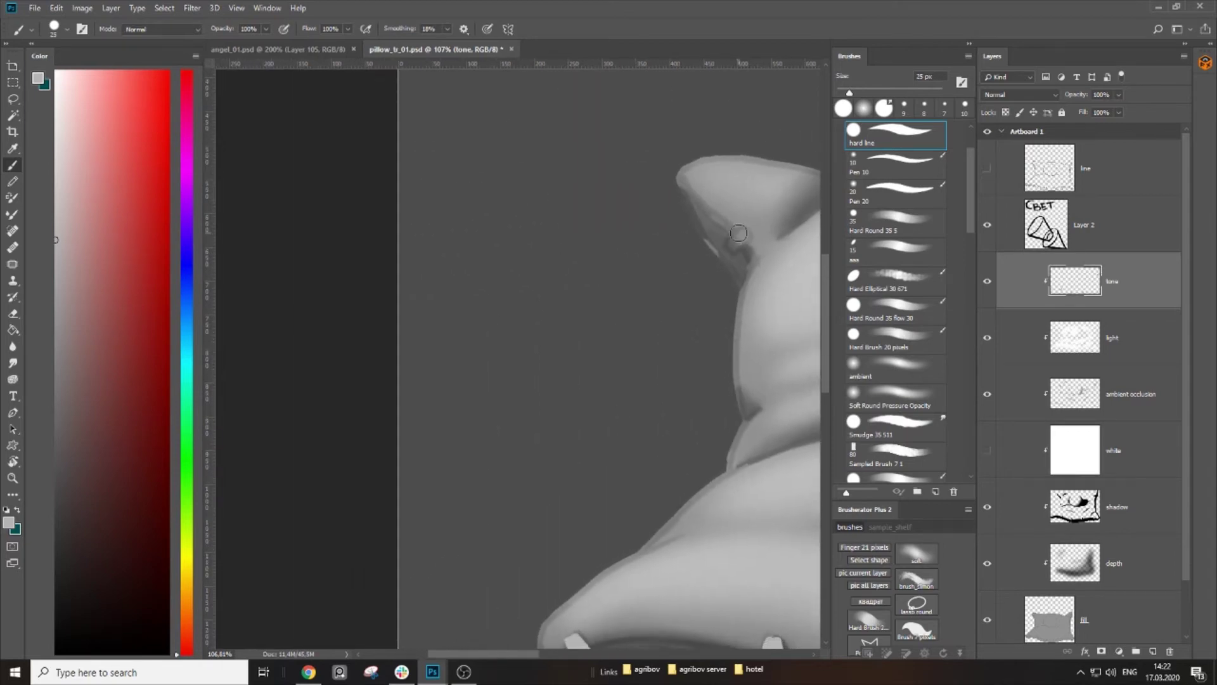
pyautogui.moveTo(738, 232)
pyautogui.mouseDown()
pyautogui.moveTo(730, 246)
pyautogui.moveTo(737, 233)
pyautogui.mouseUp()
pyautogui.hotkey('ctrl', 'space')
pyautogui.moveTo(658, 283); pyautogui.dragTo(404, 315)
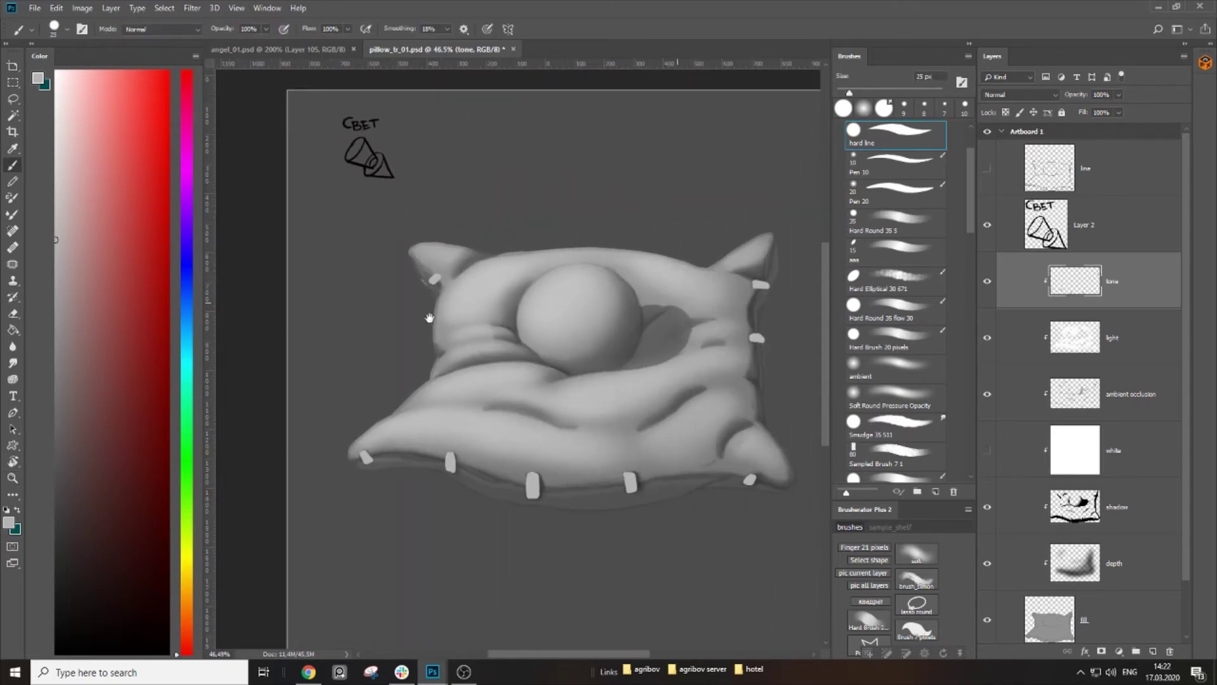
# Step: Try a darker grey tone along the sphere's upper-left rim with a 40 px brush
pyautogui.scroll(2, 632, 276)
pyautogui.press(']')
pyautogui.press(']')
pyautogui.press(']')
pyautogui.moveTo(579, 257)
pyautogui.mouseDown()
pyautogui.moveTo(525, 267)
pyautogui.moveTo(481, 299)
pyautogui.moveTo(507, 275)
pyautogui.moveTo(491, 312)
pyautogui.mouseUp()
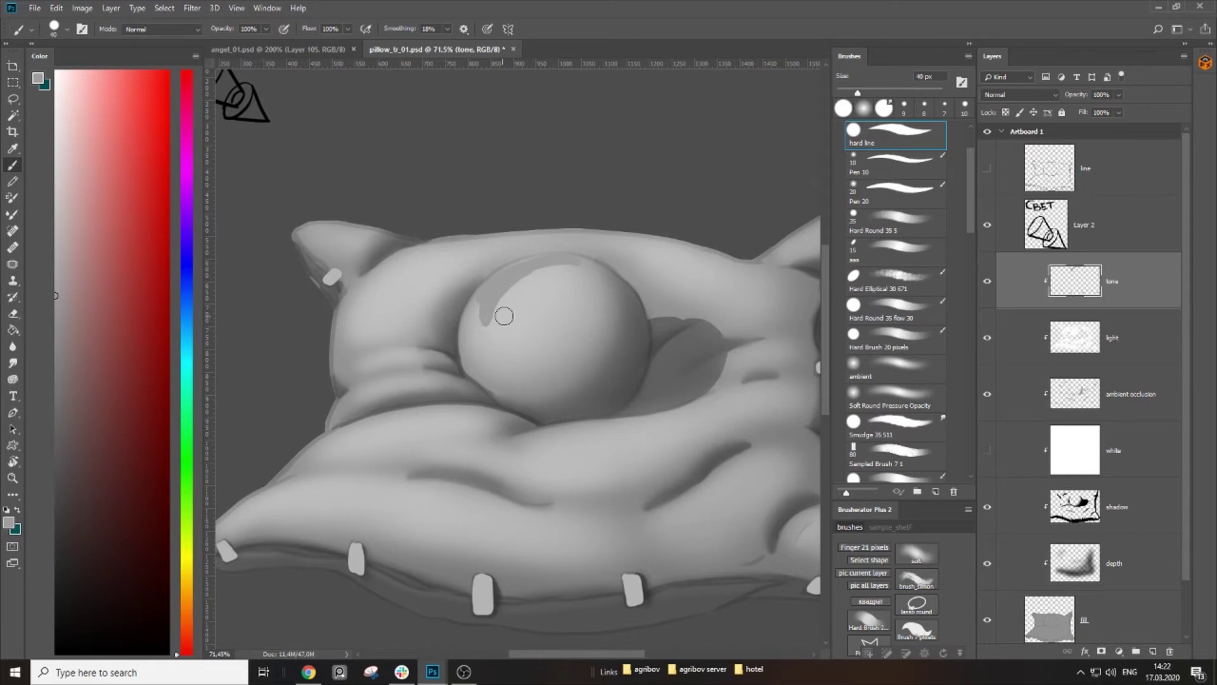
# Step: Choose a near-white grey and fill the sphere with flat tone using an increasingly large hard line brush
pyautogui.click(56, 122)
pyautogui.press(']')
pyautogui.moveTo(574, 260)
pyautogui.mouseDown()
pyautogui.moveTo(507, 273)
pyautogui.moveTo(469, 322)
pyautogui.moveTo(472, 372)
pyautogui.moveTo(541, 417)
pyautogui.moveTo(620, 405)
pyautogui.moveTo(644, 362)
pyautogui.moveTo(632, 294)
pyautogui.moveTo(578, 259)
pyautogui.moveTo(501, 289)
pyautogui.moveTo(479, 330)
pyautogui.moveTo(480, 363)
pyautogui.moveTo(547, 402)
pyautogui.moveTo(594, 402)
pyautogui.moveTo(632, 359)
pyautogui.moveTo(613, 292)
pyautogui.moveTo(542, 273)
pyautogui.moveTo(518, 366)
pyautogui.moveTo(501, 332)
pyautogui.moveTo(584, 290)
pyautogui.moveTo(579, 326)
pyautogui.moveTo(604, 270)
pyautogui.moveTo(581, 379)
pyautogui.moveTo(523, 325)
pyautogui.moveTo(509, 353)
pyautogui.moveTo(591, 323)
pyautogui.moveTo(573, 273)
pyautogui.moveTo(537, 263)
pyautogui.moveTo(488, 278)
pyautogui.moveTo(478, 325)
pyautogui.moveTo(558, 265)
pyautogui.mouseUp()
pyautogui.press(']')
pyautogui.press(']')
pyautogui.press(']')
pyautogui.press(']')
pyautogui.press(']')
pyautogui.press(']')
pyautogui.press(']')
pyautogui.press(']')
# Step: Clean up the upper and left outline of the sphere's flat tone with a 10 px brush
pyautogui.press('[')
pyautogui.press('[')
pyautogui.press('[')
pyautogui.press('[')
pyautogui.press('[')
pyautogui.press('[')
pyautogui.press('[')
pyautogui.press('[')
pyautogui.press('[')
pyautogui.press('[')
pyautogui.press('[')
pyautogui.press('[')
pyautogui.press('[')
pyautogui.moveTo(386, 426)
pyautogui.mouseDown()
pyautogui.moveTo(388, 391)
pyautogui.moveTo(431, 316)
pyautogui.moveTo(498, 263)
pyautogui.moveTo(565, 245)
pyautogui.moveTo(679, 260)
pyautogui.mouseUp()
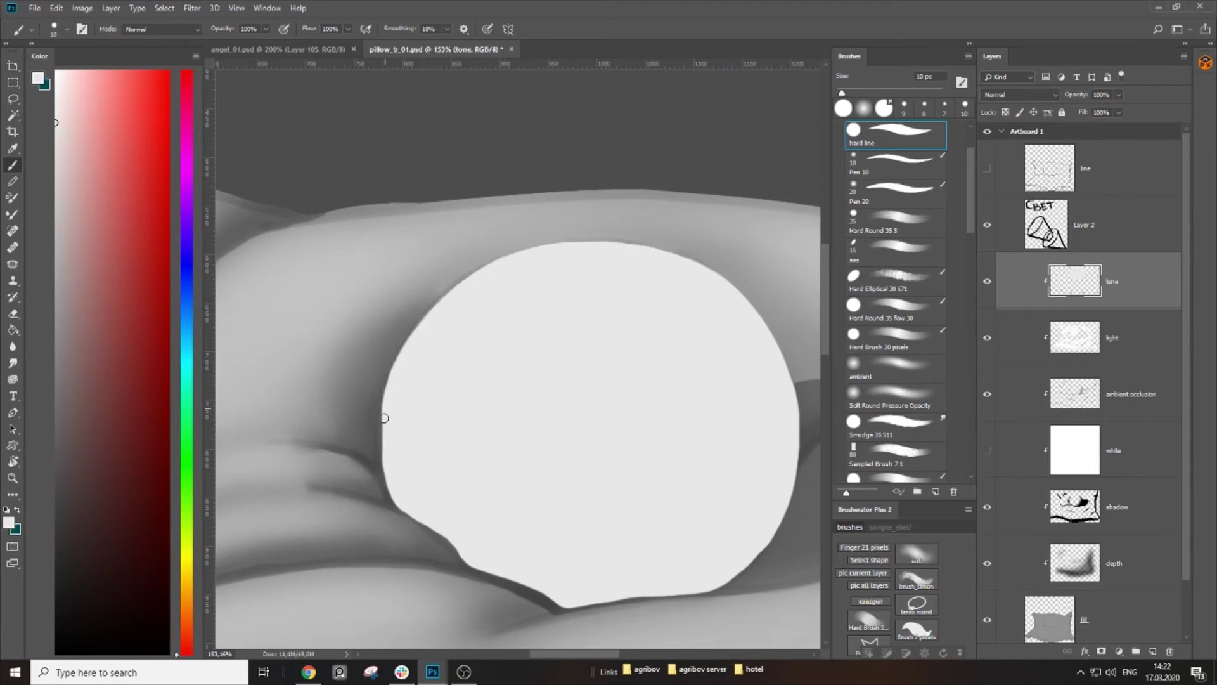
pyautogui.moveTo(384, 418); pyautogui.dragTo(385, 467)
pyautogui.moveTo(438, 500)
pyautogui.mouseDown()
pyautogui.moveTo(389, 394)
pyautogui.moveTo(363, 368)
pyautogui.moveTo(397, 427)
pyautogui.mouseUp()
pyautogui.press(']')
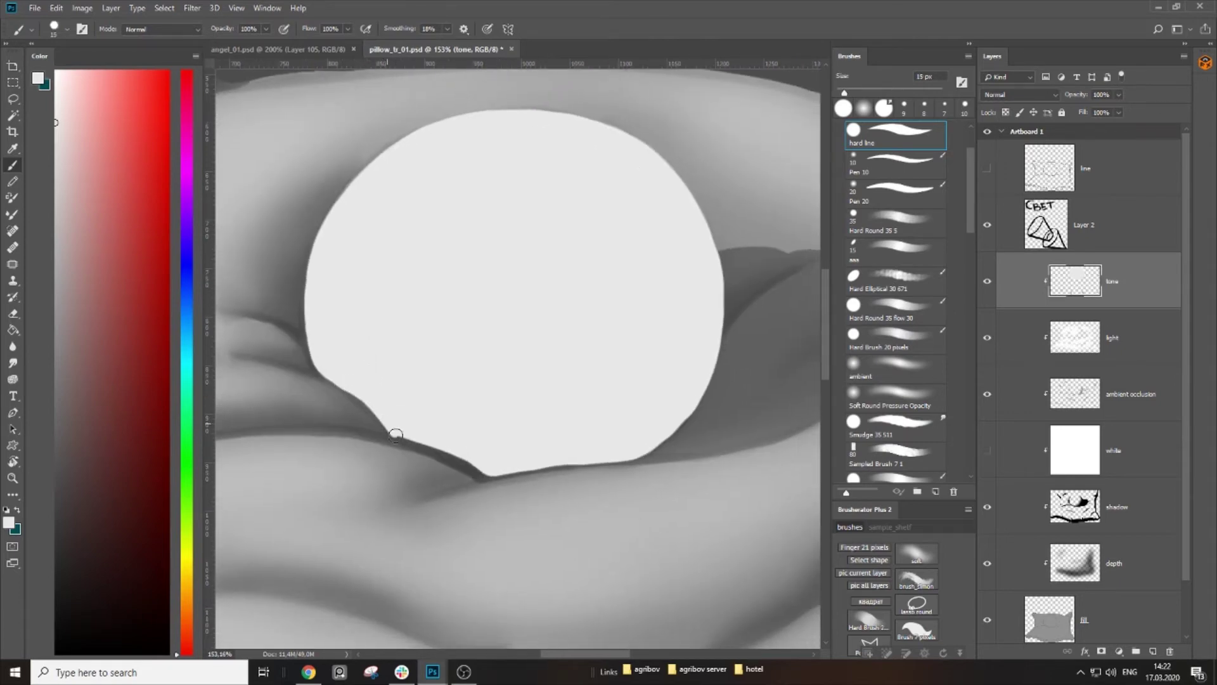
# Step: Touch up the lower and right outline of the sphere's flat tone with the hard line brush, discarding the final 9 px stroke
pyautogui.scroll(-4, 456, 329)
pyautogui.hscroll(-2, 456, 329)
pyautogui.moveTo(414, 287)
pyautogui.mouseDown()
pyautogui.moveTo(442, 322)
pyautogui.moveTo(538, 363)
pyautogui.mouseUp()
pyautogui.moveTo(654, 329)
pyautogui.mouseDown()
pyautogui.moveTo(573, 338)
pyautogui.moveTo(492, 400)
pyautogui.mouseUp()
pyautogui.press('[')
pyautogui.moveTo(564, 390); pyautogui.dragTo(589, 349)
pyautogui.hotkey('ctrl', 'z')
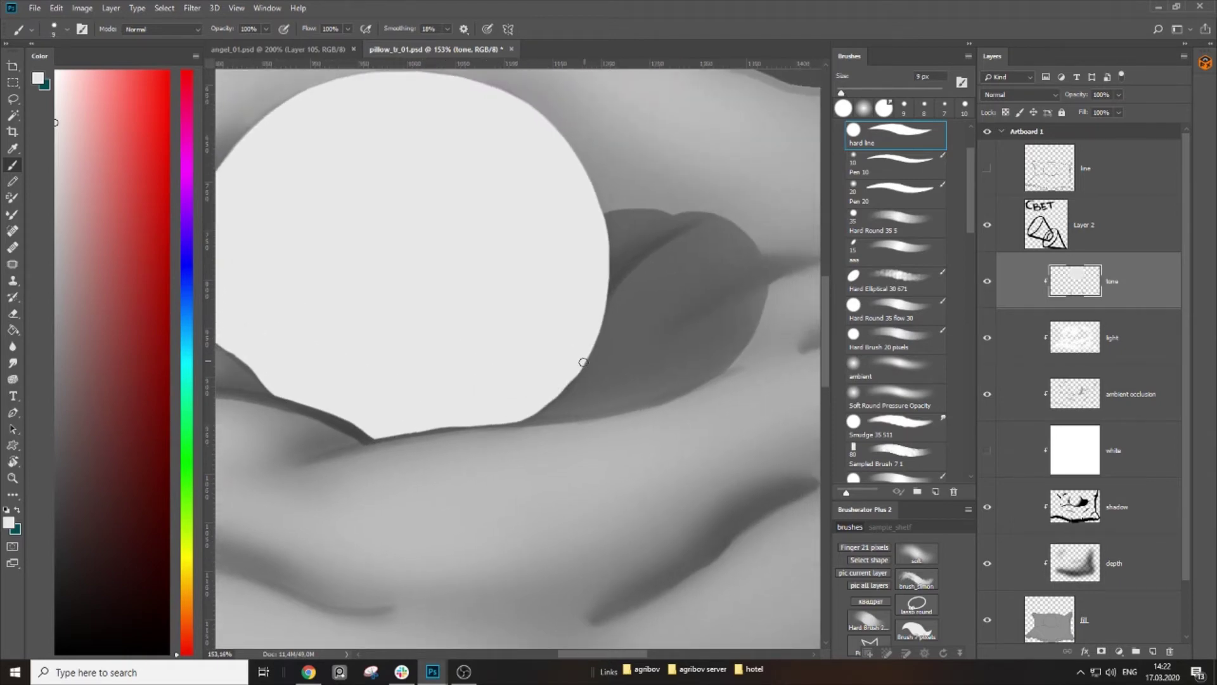
# Step: Lower the tone layer's opacity to 53%
pyautogui.hotkey('ctrl', '0')
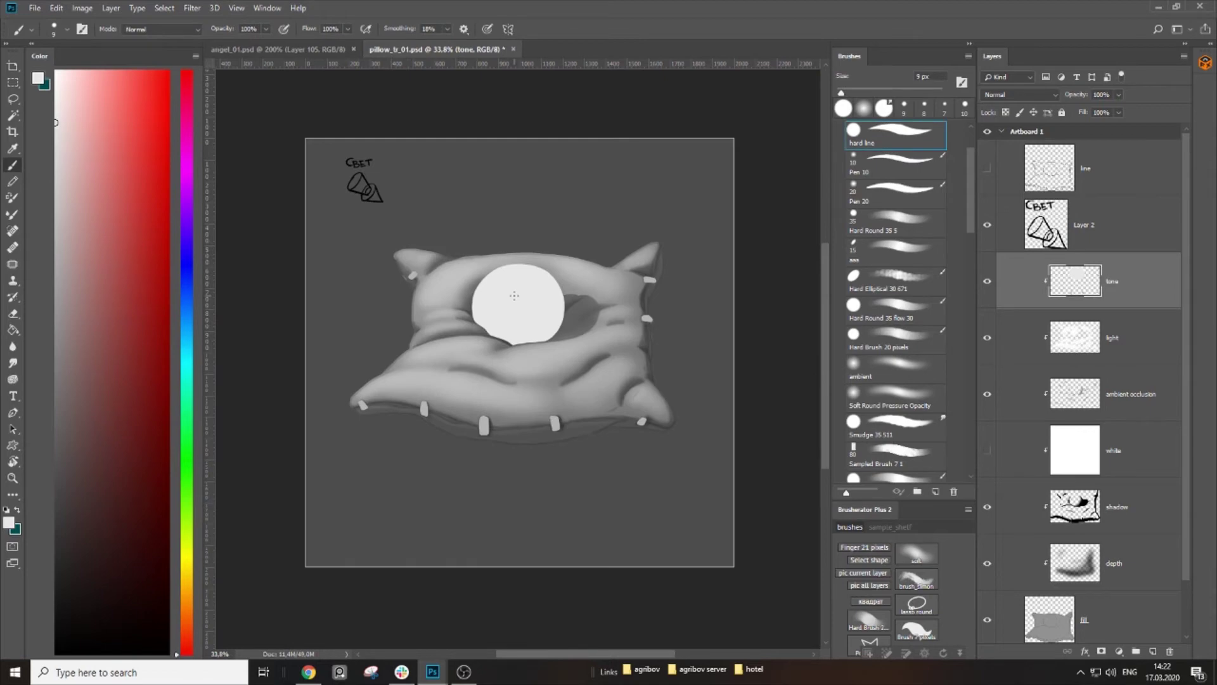
pyautogui.moveTo(1082, 94); pyautogui.dragTo(1045, 108)
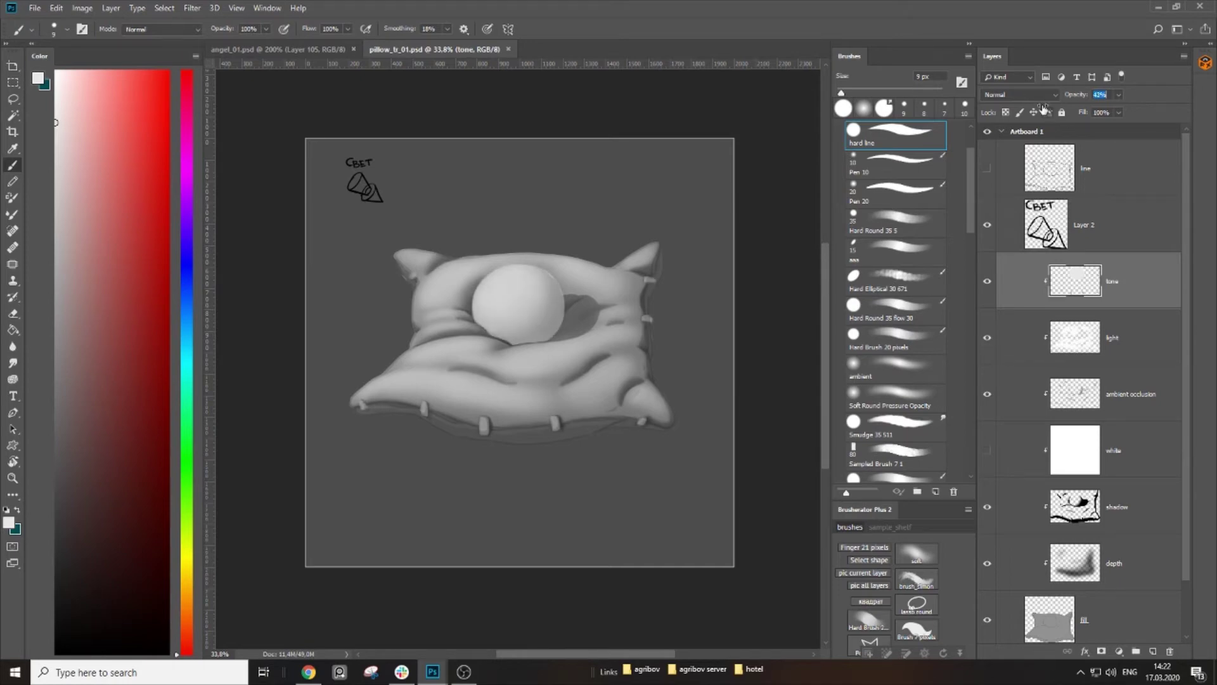
pyautogui.moveTo(1042, 108); pyautogui.dragTo(1049, 112)
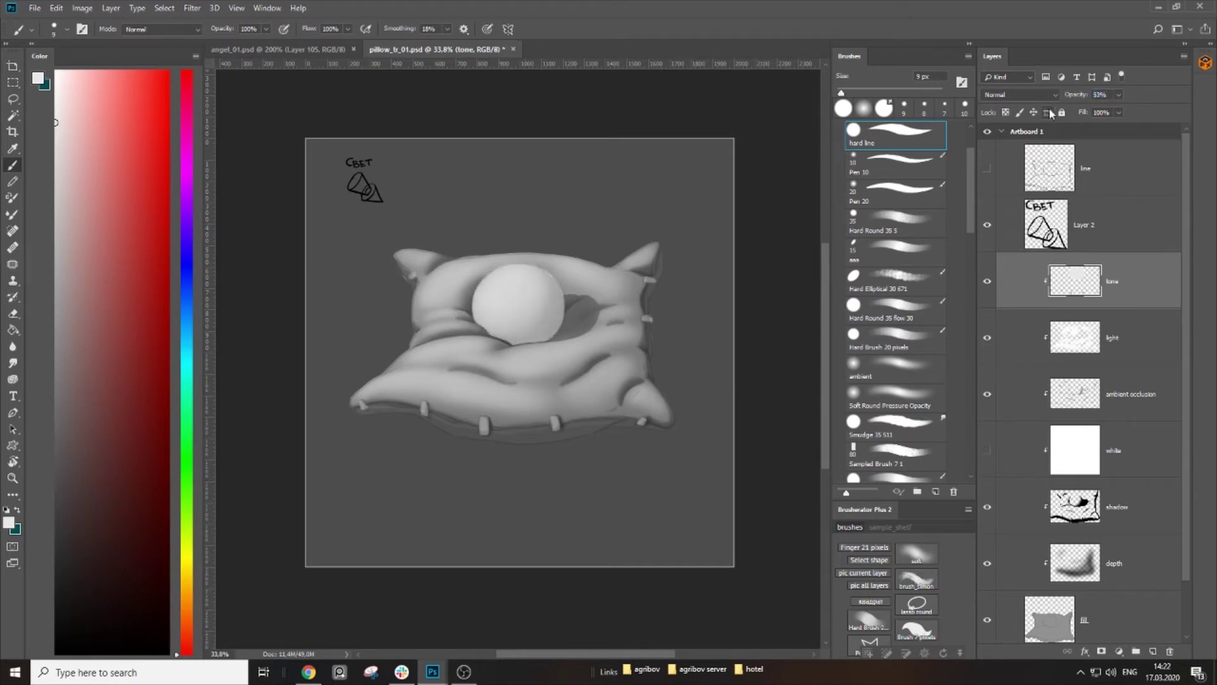
# Step: Erase the excess tone along the sphere's right edge with the ambient eraser at about 10 px
pyautogui.moveTo(566, 274)
pyautogui.mouseDown()
pyautogui.moveTo(565, 305)
pyautogui.moveTo(576, 283)
pyautogui.moveTo(537, 315)
pyautogui.moveTo(573, 353)
pyautogui.mouseUp()
pyautogui.press('e')
pyautogui.press('[')
pyautogui.press('[')
pyautogui.press('[')
pyautogui.press('[')
pyautogui.press('[')
pyautogui.press('[')
pyautogui.press('[')
pyautogui.press('[')
pyautogui.press('[')
pyautogui.press('[')
pyautogui.press('[')
pyautogui.press('[')
pyautogui.press('[')
pyautogui.press('[')
pyautogui.press('[')
pyautogui.press('[')
pyautogui.press('[')
pyautogui.press('[')
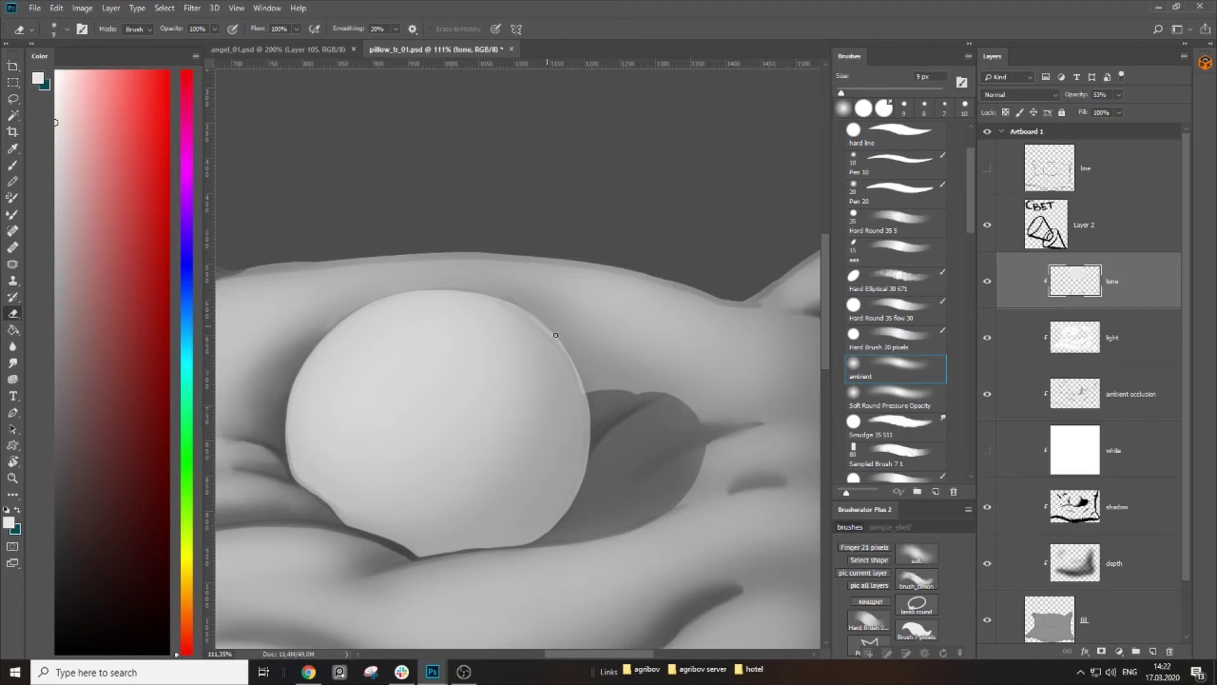
pyautogui.moveTo(589, 411); pyautogui.dragTo(573, 294)
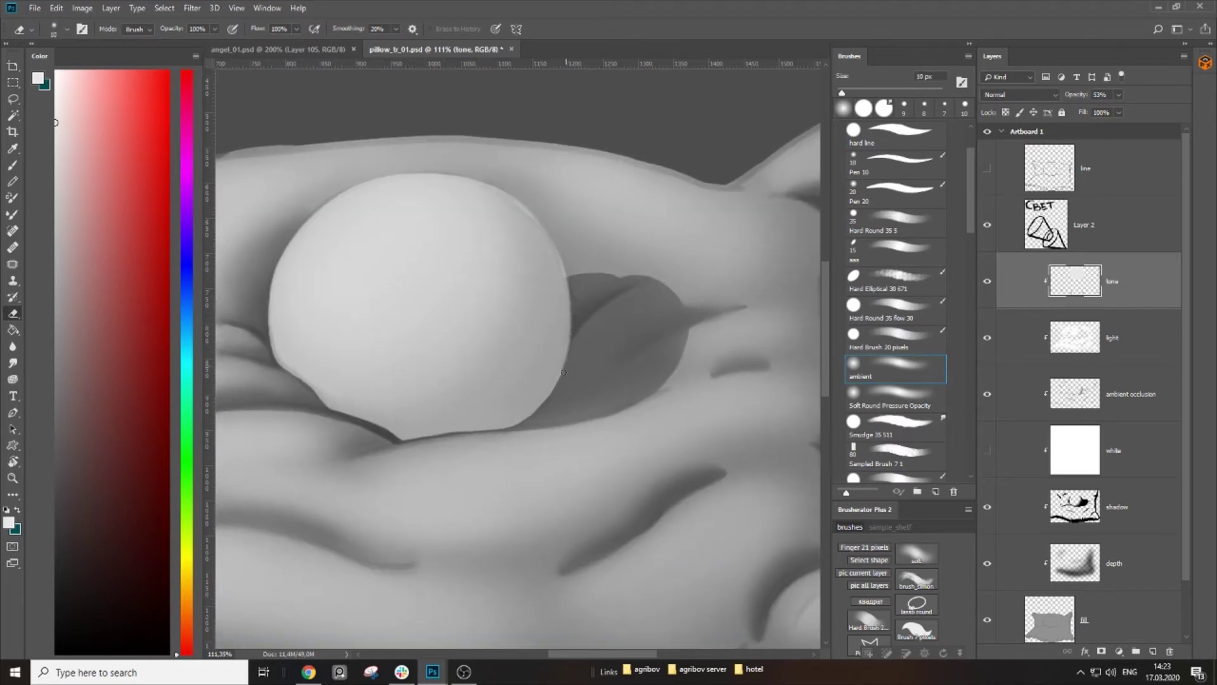
pyautogui.press(']')
pyautogui.moveTo(613, 364)
pyautogui.mouseDown()
pyautogui.moveTo(558, 364)
pyautogui.moveTo(590, 365)
pyautogui.mouseUp()
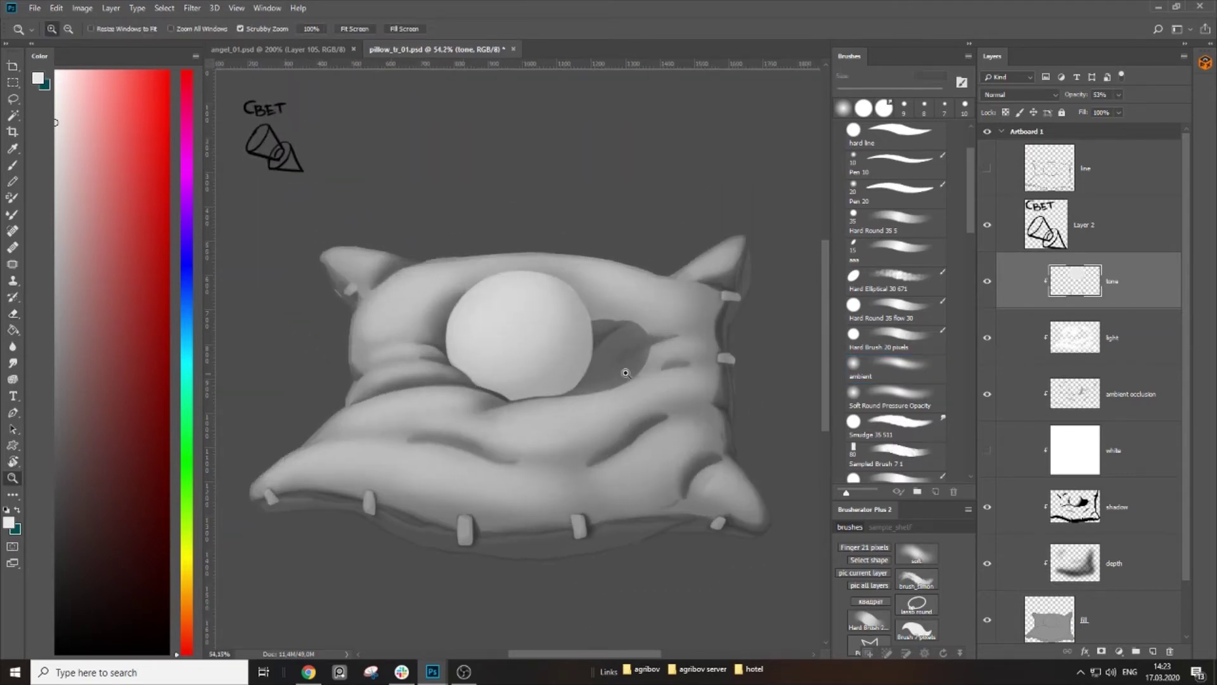
pyautogui.moveTo(586, 391); pyautogui.dragTo(566, 425)
pyautogui.press('z')
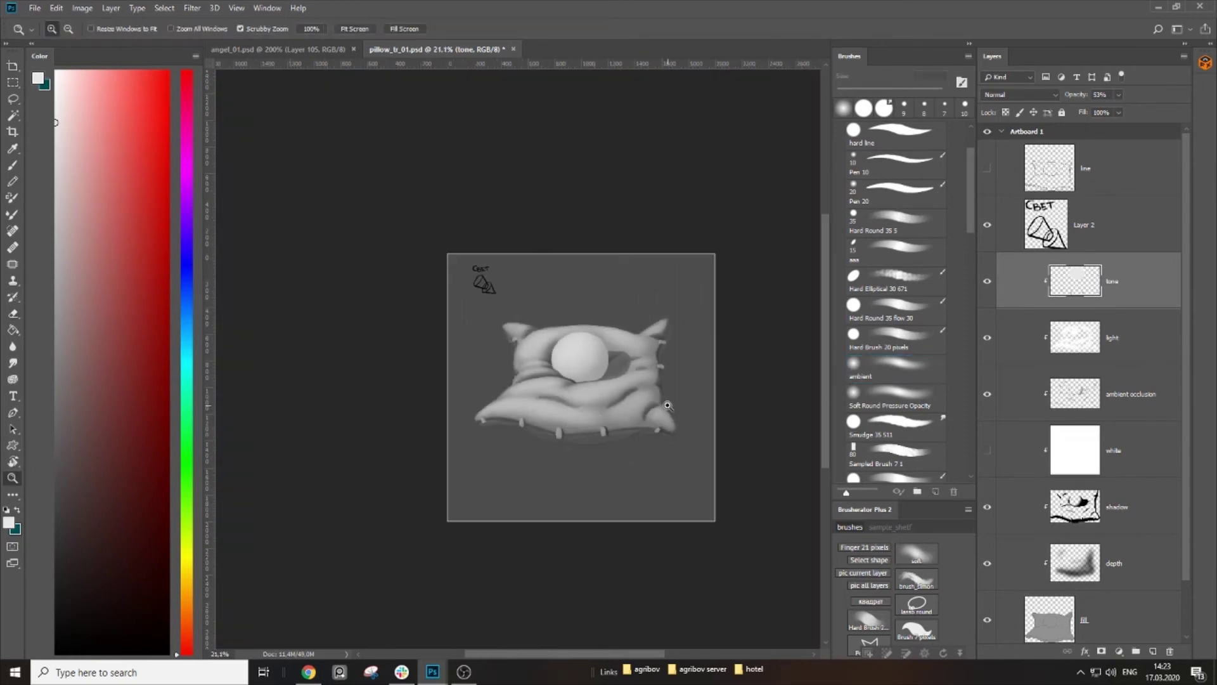
pyautogui.moveTo(645, 407); pyautogui.dragTo(728, 412)
pyautogui.press('e')
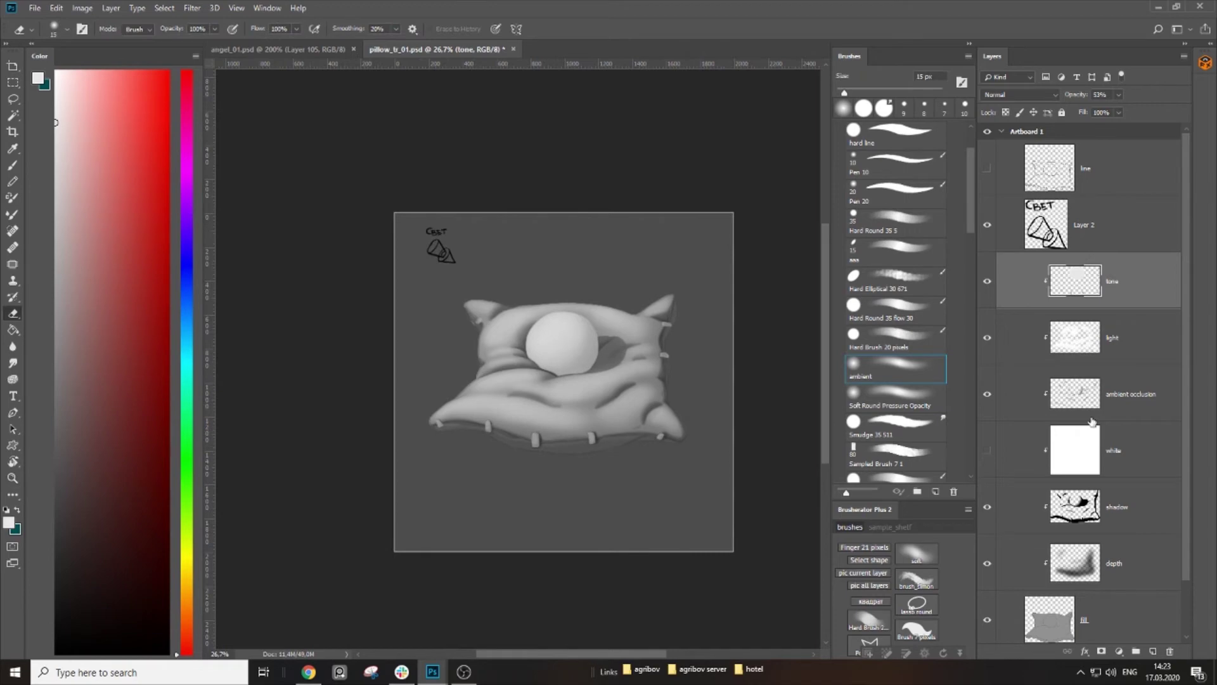
# Step: Add a new layer above the tone layer, clip it to the layers below, and name it render_01
pyautogui.click(1144, 650)
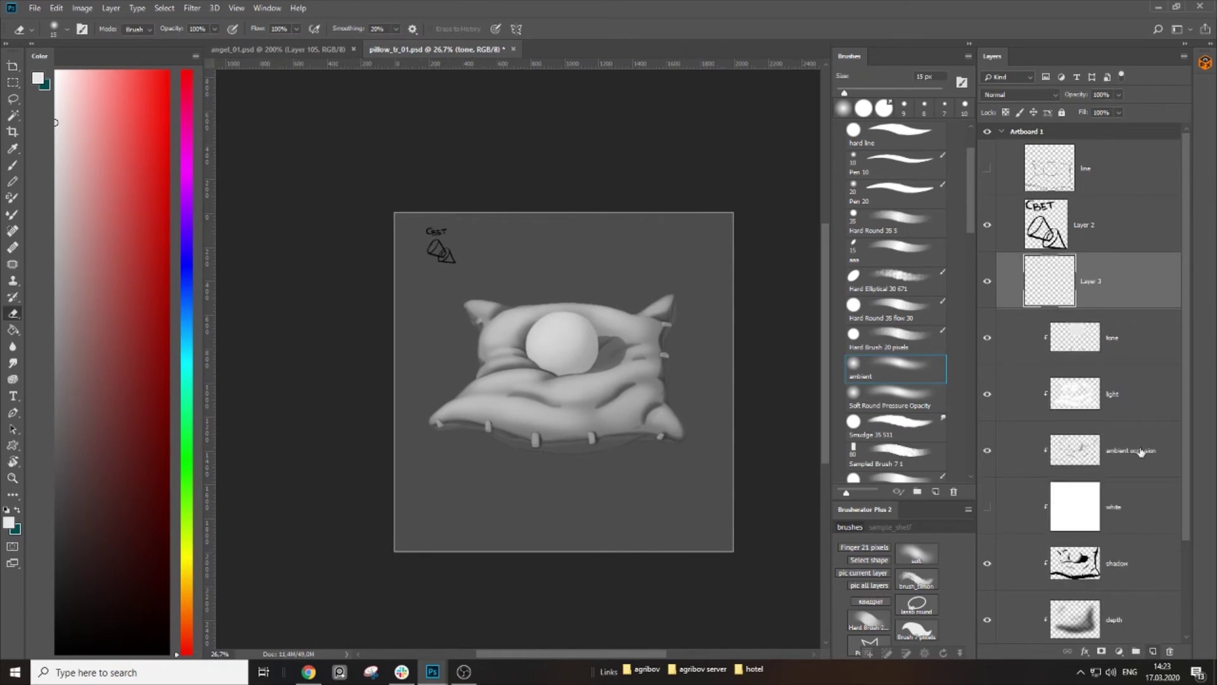
pyautogui.keyDown('alt'); pyautogui.click(1097, 303); pyautogui.keyUp('alt')
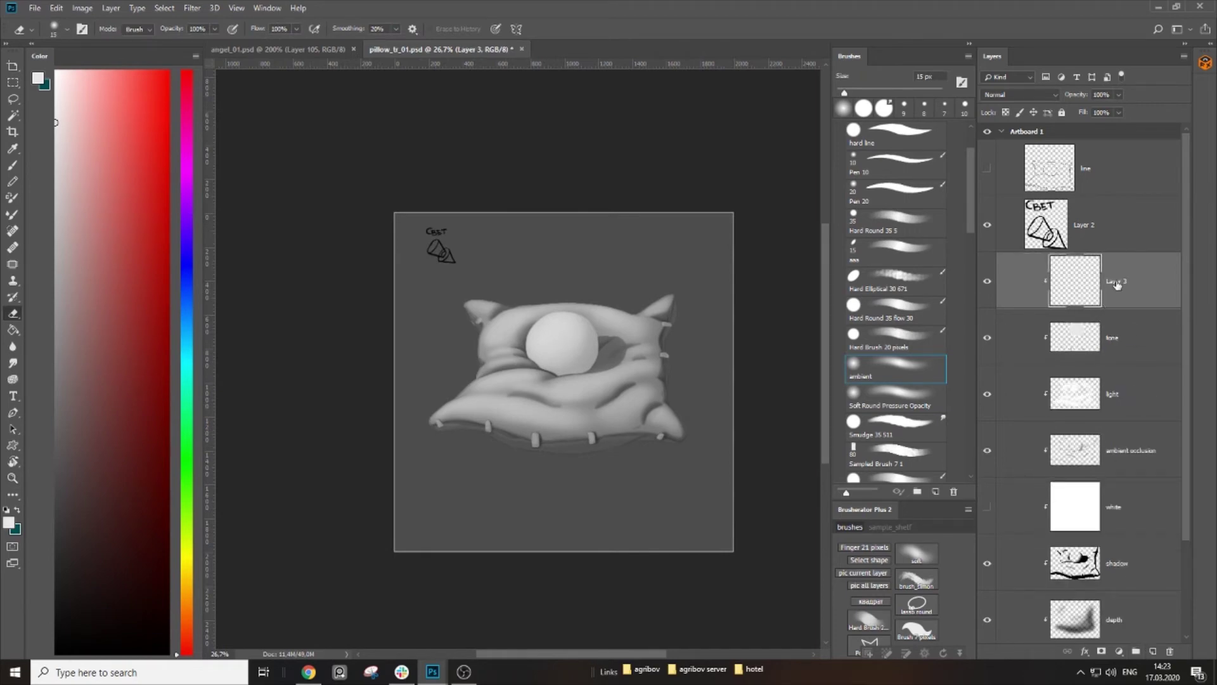
pyautogui.doubleClick(1116, 283)
# Step: Add another clipped layer between the tone and render_01 layers
pyautogui.click(1149, 332)
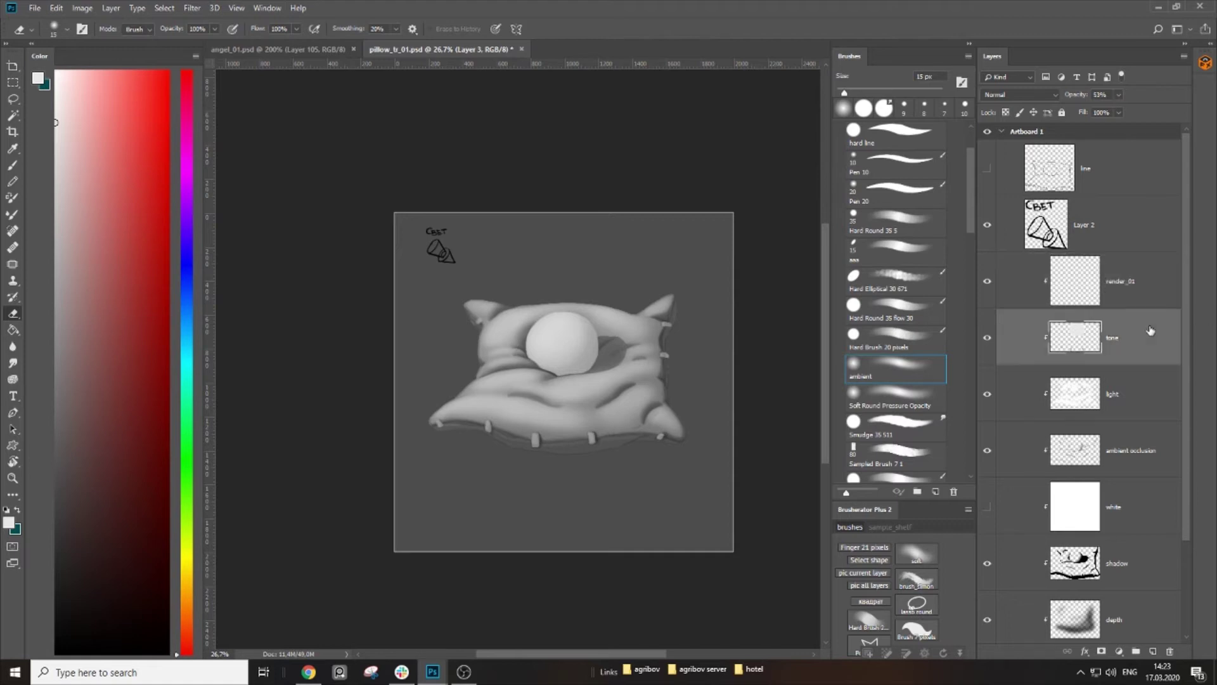
pyautogui.moveTo(585, 374); pyautogui.dragTo(514, 391)
pyautogui.moveTo(497, 377); pyautogui.dragTo(555, 436)
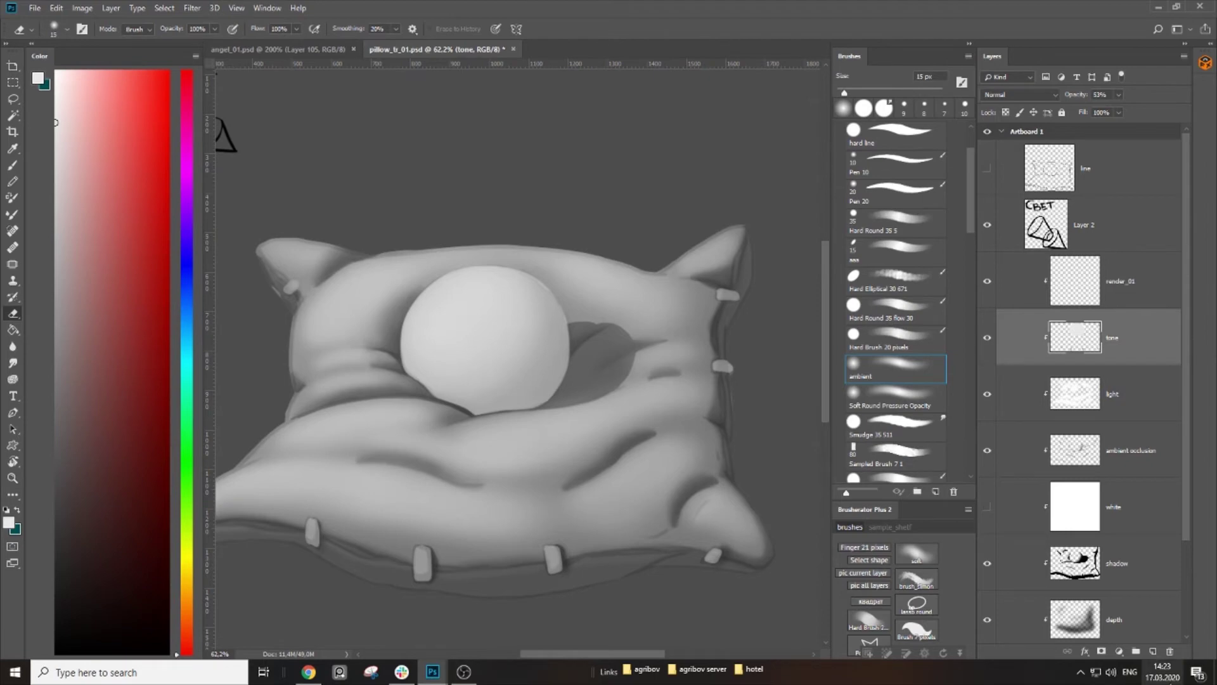
pyautogui.click(1153, 651)
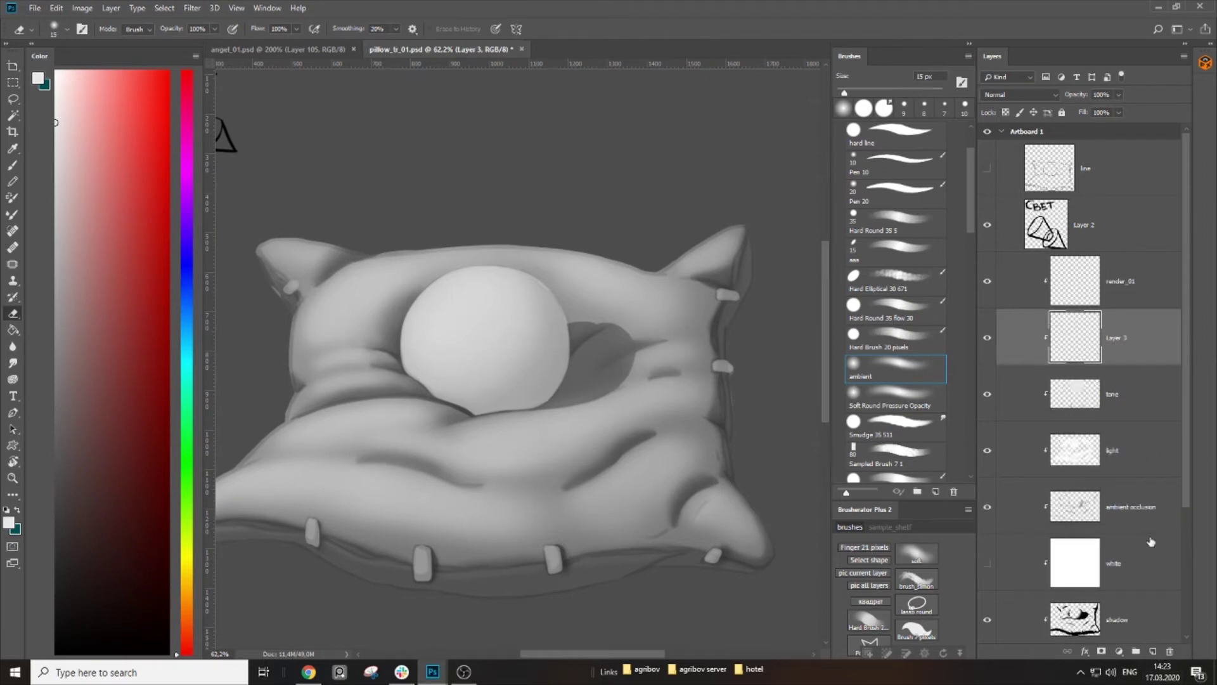
# Step: Fine-tune the opacity of the tone layer once more
pyautogui.click(1133, 382)
pyautogui.click(1099, 95)
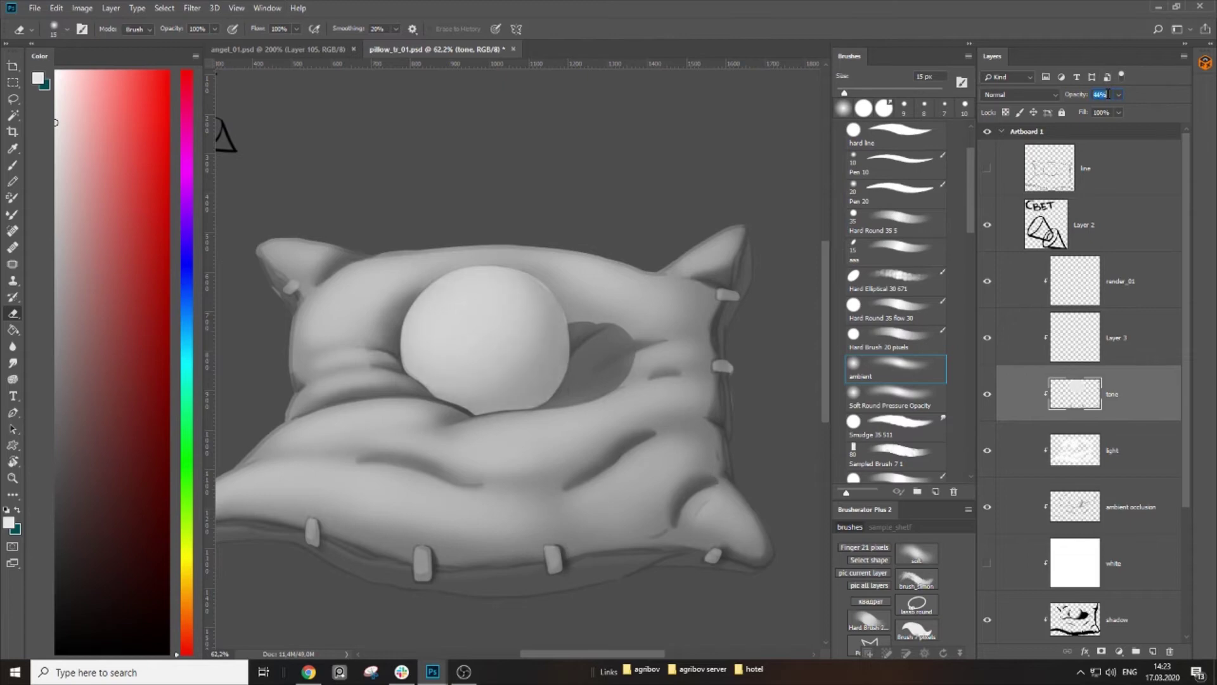
pyautogui.press('Return')
# Step: Open the shadow layer's name, and then the name of the empty layer above tone, for editing
pyautogui.click(1125, 355)
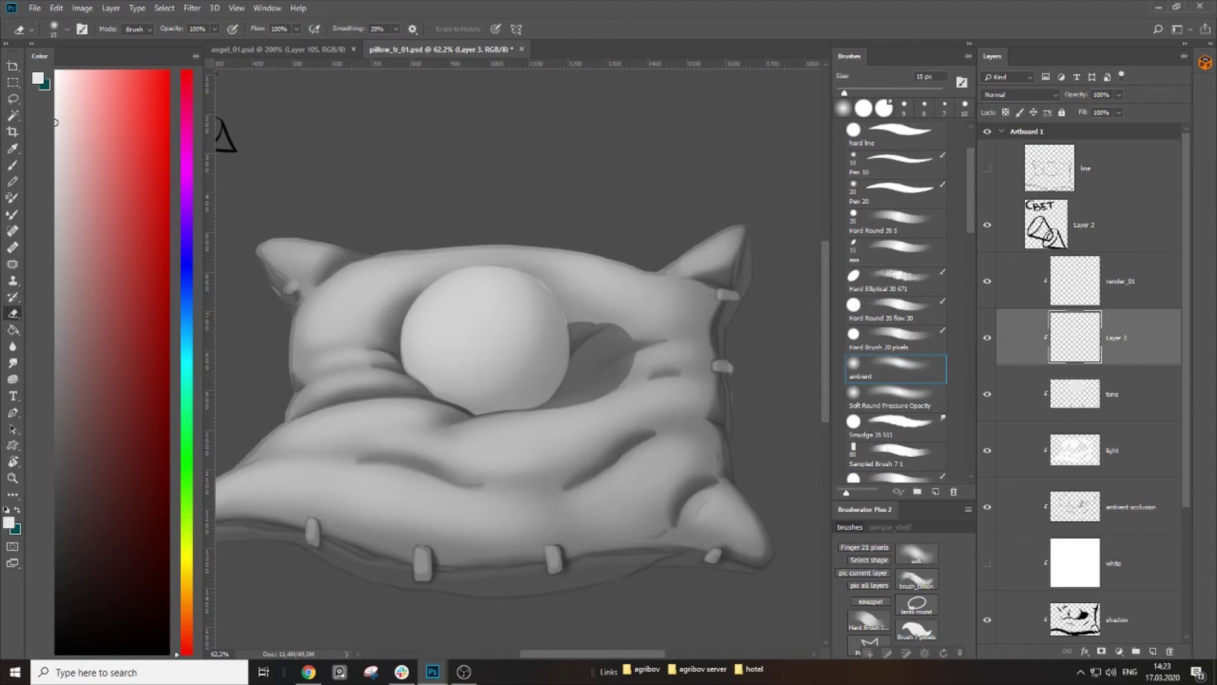
pyautogui.hotkey('alt', 'Tab')
pyautogui.click(1116, 341)
pyautogui.doubleClick(1115, 620)
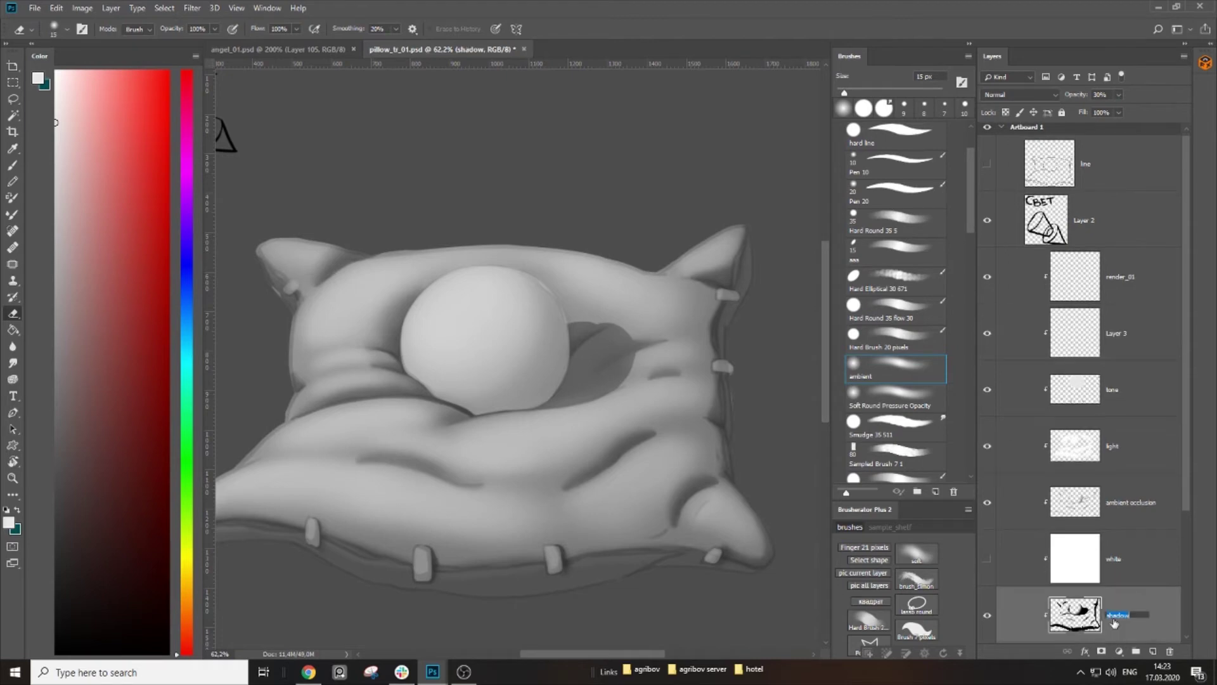
pyautogui.doubleClick(1118, 335)
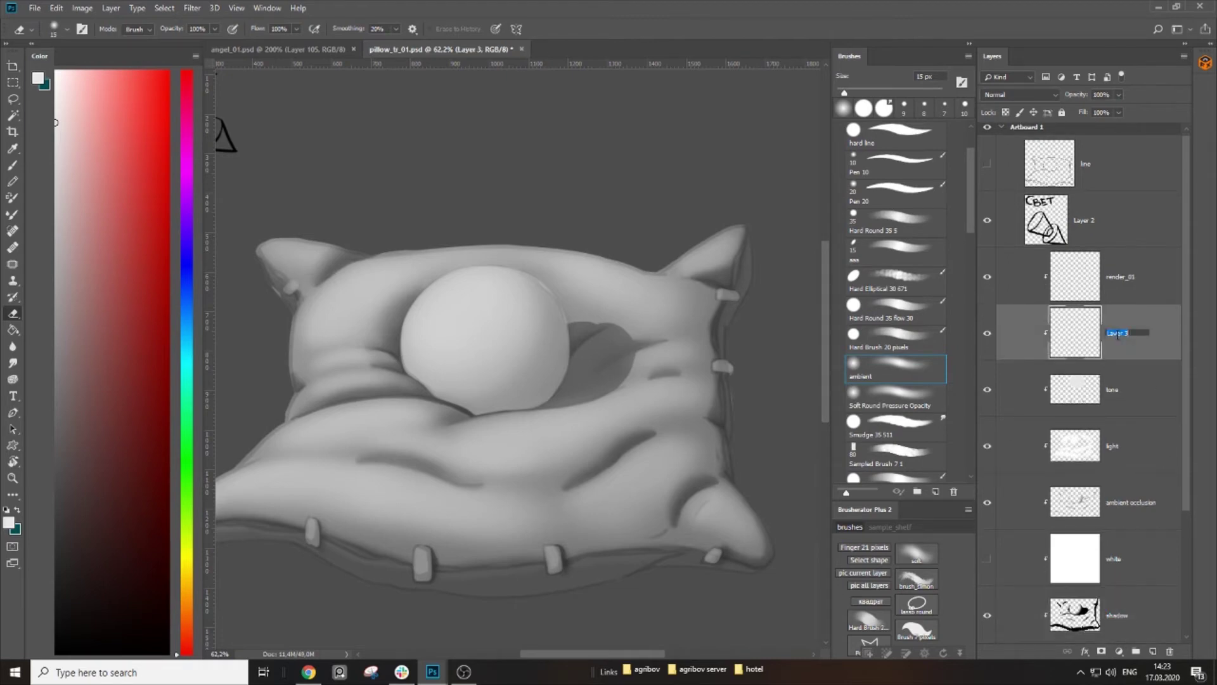
# Step: Rename the new layer above the tone layer "terminator" and choose a dark grey brush colour
pyautogui.press('Return')
pyautogui.doubleClick(1132, 332)
pyautogui.press('Return')
pyautogui.press('b')
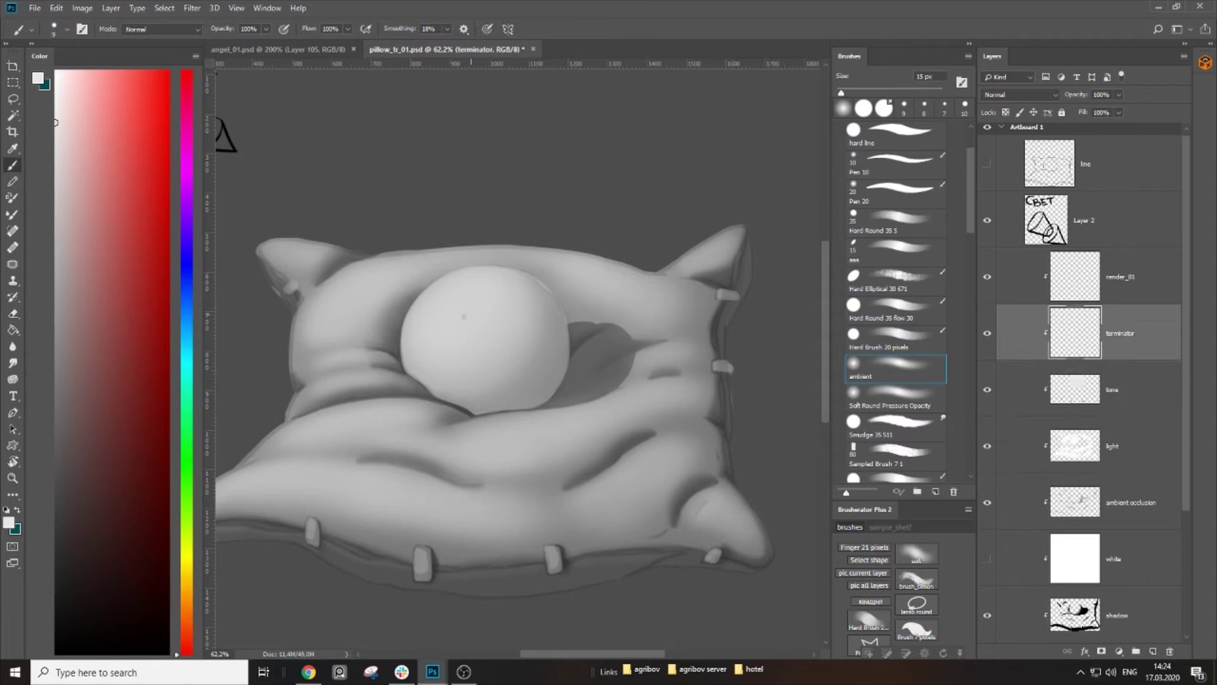
pyautogui.click(113, 436)
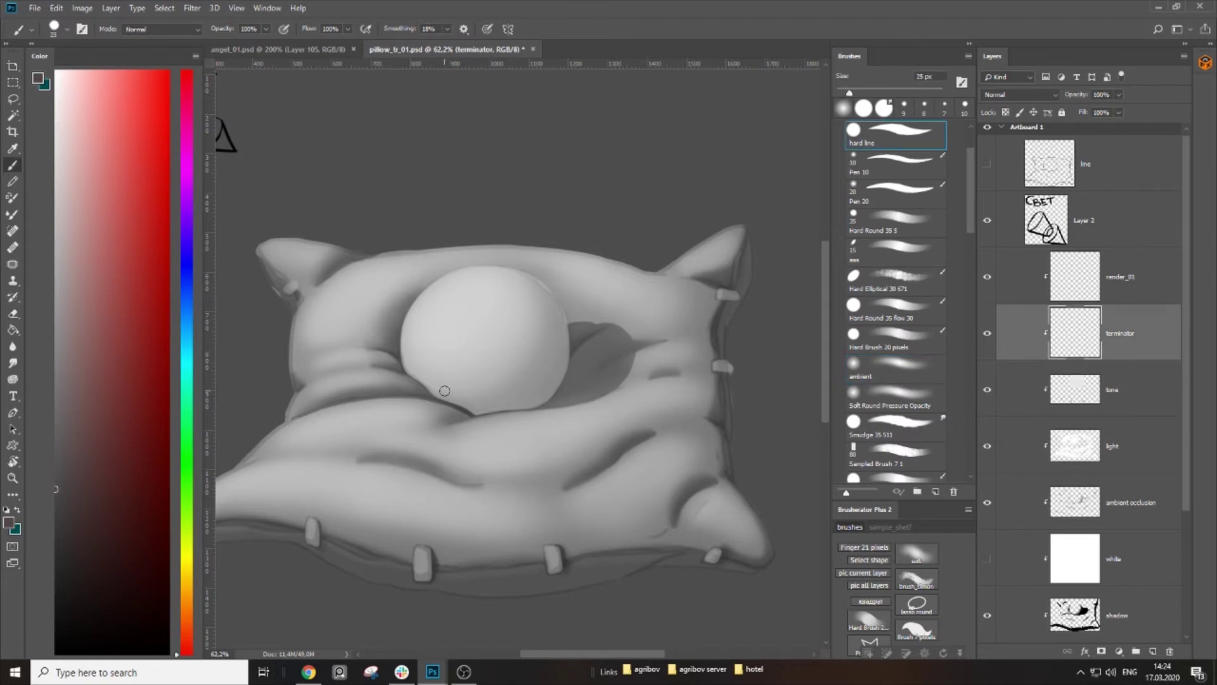
pyautogui.moveTo(442, 387); pyautogui.dragTo(534, 366)
pyautogui.press(']')
pyautogui.press(']')
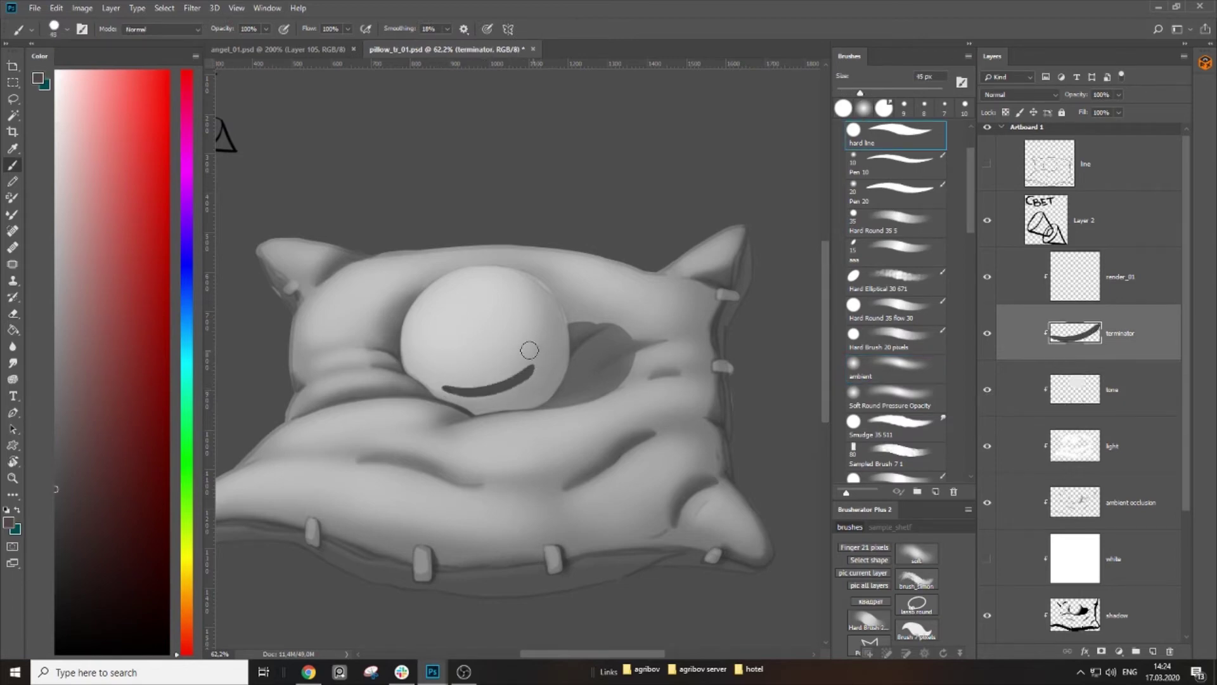
pyautogui.hotkey('ctrl', 'z')
# Step: Paint a soft curved terminator shadow across the lower-right side of the sphere with the enlarged "ambient" brush
pyautogui.rightClick(529, 350)
pyautogui.doubleClick(632, 522)
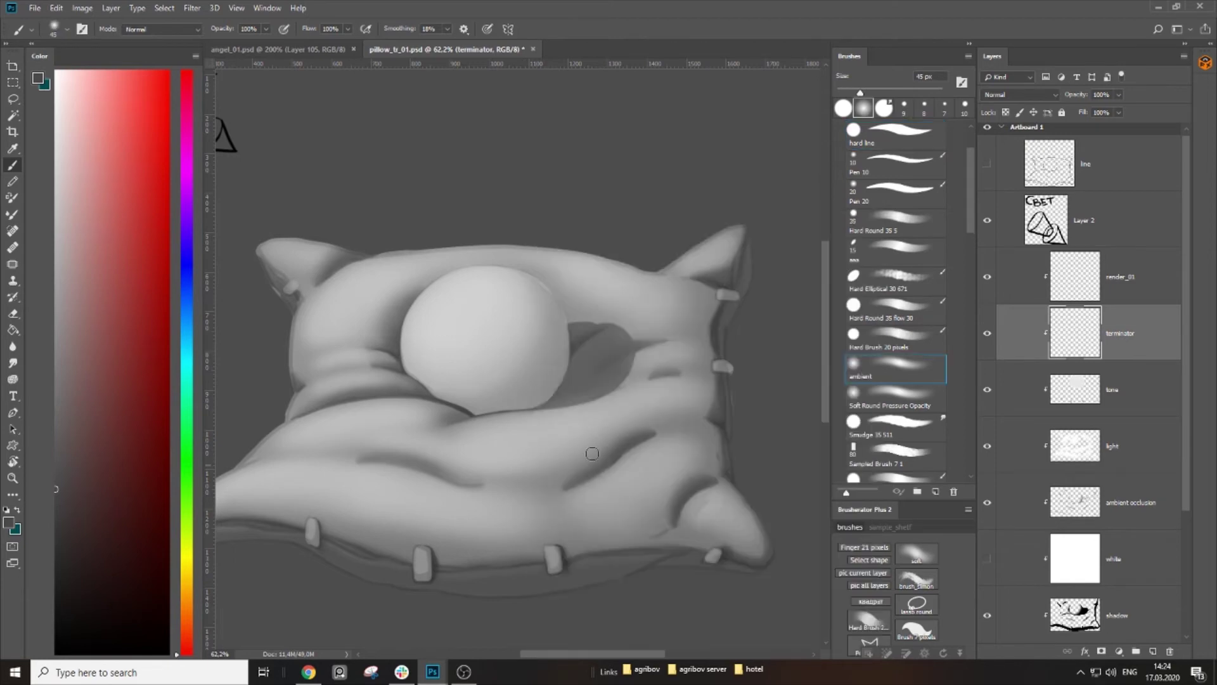
pyautogui.press(']')
pyautogui.press(']')
pyautogui.moveTo(455, 392)
pyautogui.mouseDown()
pyautogui.moveTo(532, 366)
pyautogui.moveTo(551, 320)
pyautogui.moveTo(537, 288)
pyautogui.moveTo(536, 345)
pyautogui.moveTo(517, 374)
pyautogui.moveTo(472, 396)
pyautogui.moveTo(444, 393)
pyautogui.mouseUp()
pyautogui.press(']')
pyautogui.press(']')
pyautogui.hotkey('ctrl', 'z')
pyautogui.press('[')
pyautogui.press('[')
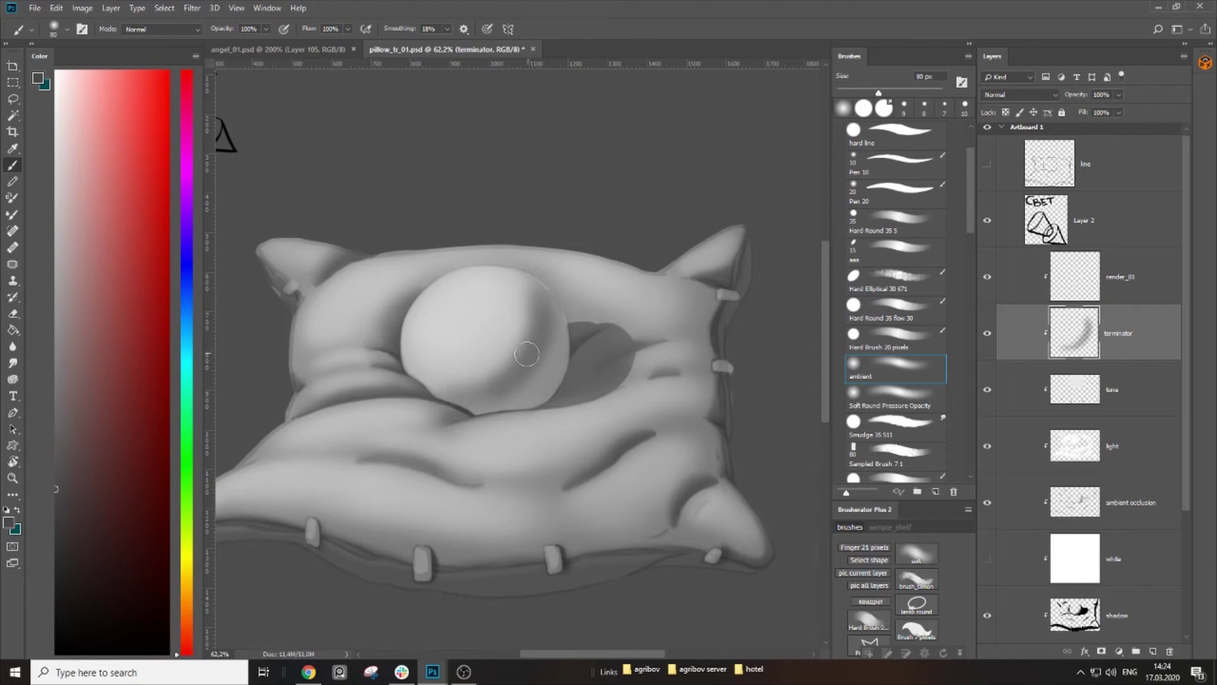
pyautogui.press('[')
pyautogui.press('[')
pyautogui.press('[')
pyautogui.press('[')
pyautogui.press('[')
pyautogui.press('[')
pyautogui.moveTo(356, 387)
pyautogui.mouseDown()
pyautogui.moveTo(385, 384)
pyautogui.moveTo(369, 386)
pyautogui.mouseUp()
pyautogui.hotkey('ctrl', 'z')
pyautogui.press('[')
pyautogui.press('[')
pyautogui.moveTo(281, 426)
pyautogui.mouseDown()
pyautogui.moveTo(360, 397)
pyautogui.moveTo(521, 386)
pyautogui.mouseUp()
pyautogui.hotkey('ctrl', 'z')
# Step: Choose a darker grey and shade the creases of the folds left of the sphere with a 20 px soft brush
pyautogui.press('[')
pyautogui.click(56, 581)
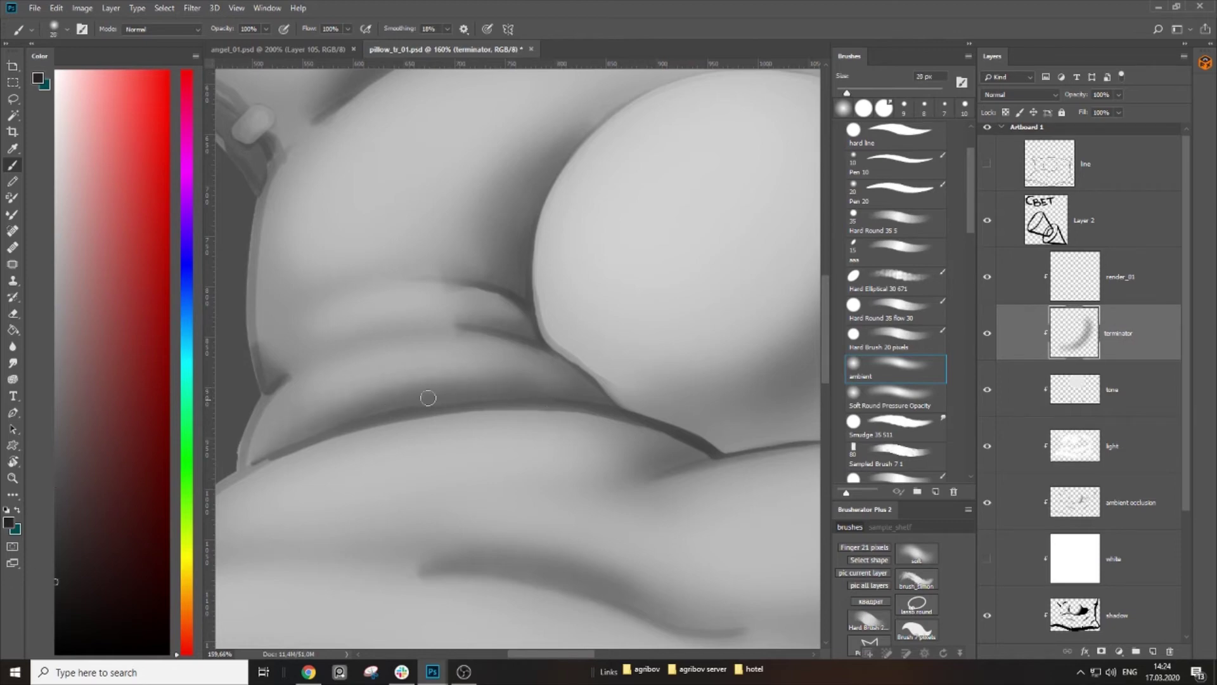
pyautogui.moveTo(281, 440)
pyautogui.mouseDown()
pyautogui.moveTo(367, 399)
pyautogui.moveTo(507, 385)
pyautogui.moveTo(587, 397)
pyautogui.mouseUp()
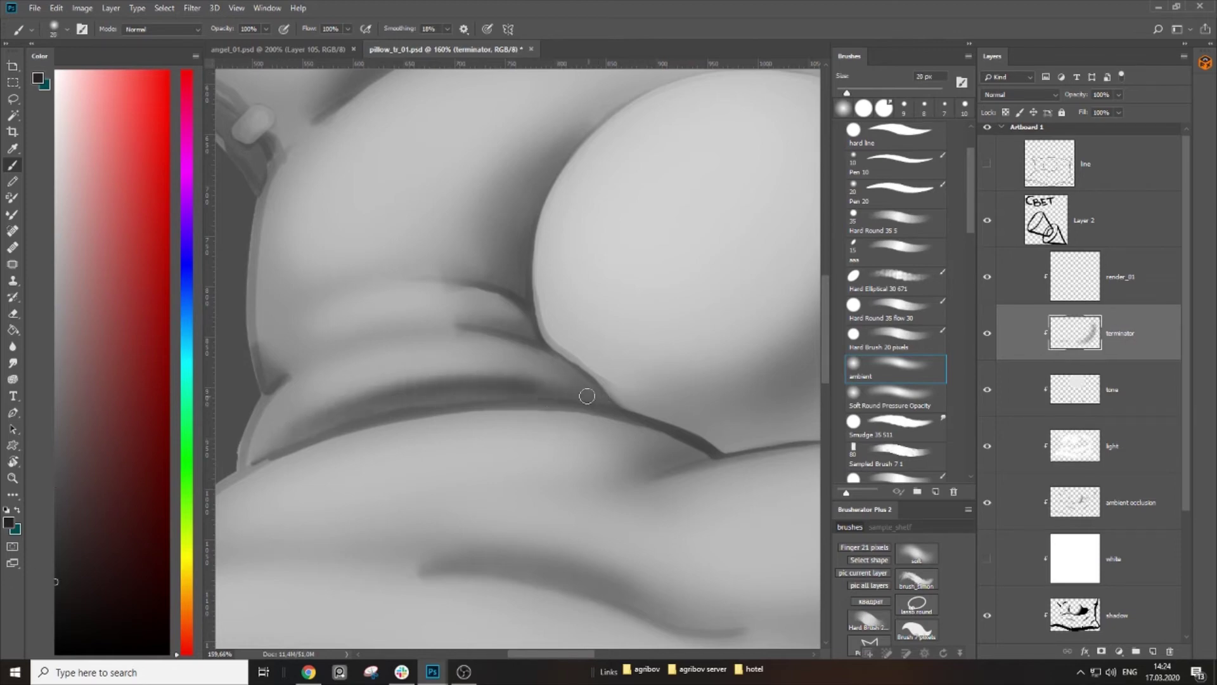
pyautogui.moveTo(388, 318)
pyautogui.mouseDown()
pyautogui.moveTo(460, 314)
pyautogui.moveTo(525, 325)
pyautogui.mouseUp()
# Step: Paint soft dark shading into the pillow's hollow along the sphere's left side, using a larger brush
pyautogui.press(']')
pyautogui.press(']')
pyautogui.moveTo(509, 213); pyautogui.dragTo(489, 264)
pyautogui.press(']')
pyautogui.press(']')
pyautogui.moveTo(552, 193)
pyautogui.mouseDown()
pyautogui.moveTo(491, 230)
pyautogui.moveTo(463, 373)
pyautogui.mouseUp()
pyautogui.moveTo(483, 312)
pyautogui.mouseDown()
pyautogui.moveTo(450, 327)
pyautogui.moveTo(469, 329)
pyautogui.mouseUp()
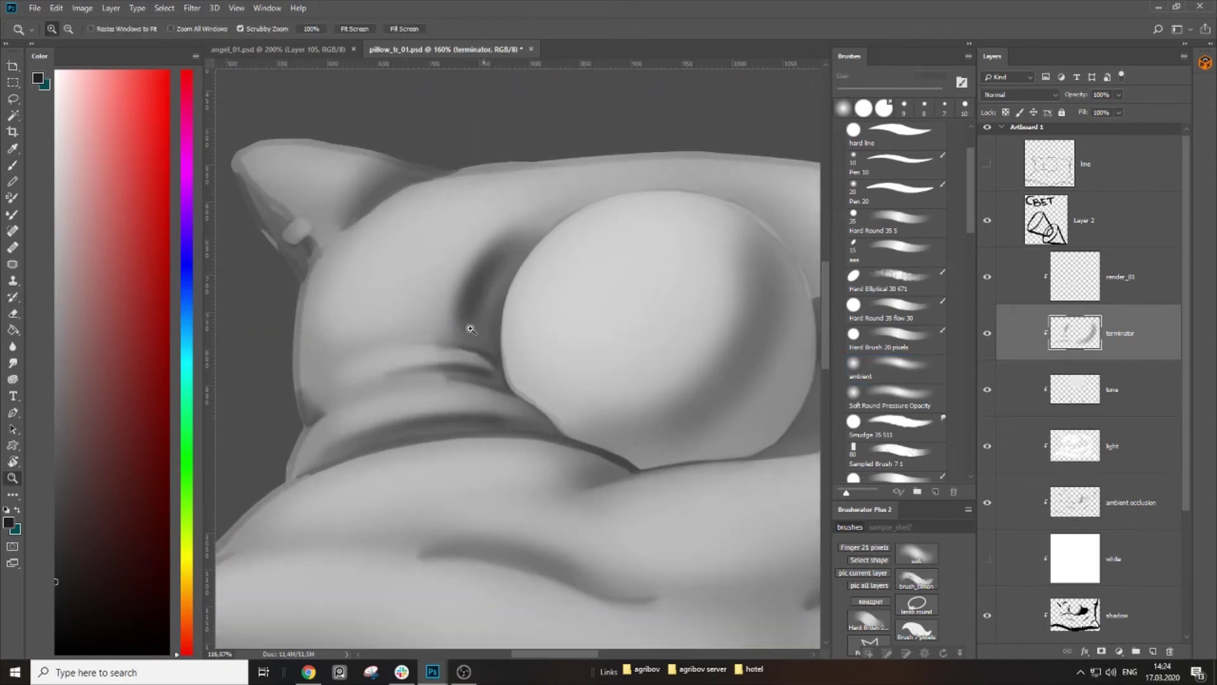
pyautogui.press(']')
pyautogui.press(']')
pyautogui.moveTo(510, 252); pyautogui.dragTo(488, 359)
pyautogui.moveTo(415, 234); pyautogui.dragTo(504, 339)
pyautogui.press('[')
pyautogui.press('[')
pyautogui.moveTo(482, 271); pyautogui.dragTo(436, 329)
# Step: Shade the fold and inner edge of the pillow's upper-right corner and the seam below it with a smaller brush
pyautogui.moveTo(553, 329)
pyautogui.mouseDown()
pyautogui.moveTo(511, 304)
pyautogui.moveTo(361, 277)
pyautogui.mouseUp()
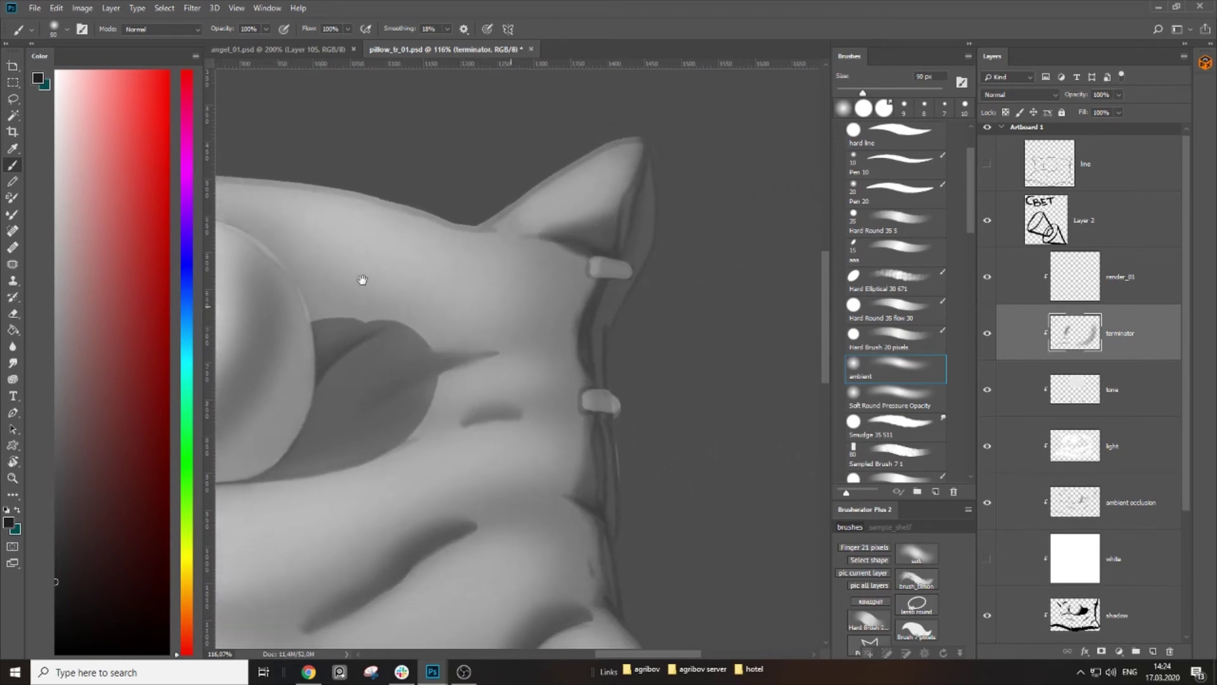
pyautogui.press('[')
pyautogui.press('[')
pyautogui.press('[')
pyautogui.press('[')
pyautogui.press('[')
pyautogui.press('[')
pyautogui.moveTo(557, 232); pyautogui.dragTo(605, 214)
pyautogui.press(']')
pyautogui.moveTo(645, 167); pyautogui.dragTo(622, 259)
pyautogui.moveTo(574, 317); pyautogui.dragTo(552, 167)
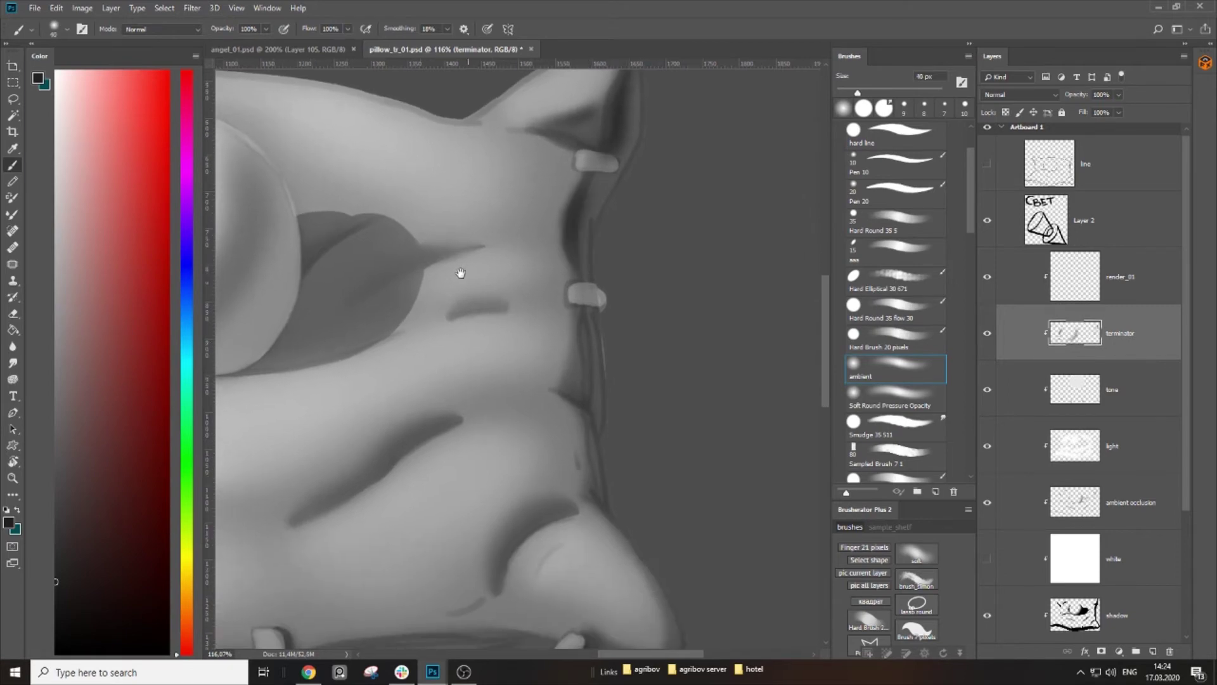
# Step: Deepen the terminator shadow on the sphere with a larger soft brush
pyautogui.moveTo(462, 269); pyautogui.dragTo(630, 279)
pyautogui.press('[')
pyautogui.press(']')
pyautogui.press(']')
pyautogui.press(']')
pyautogui.press(']')
pyautogui.press(']')
pyautogui.press(']')
pyautogui.moveTo(429, 184)
pyautogui.mouseDown()
pyautogui.moveTo(398, 317)
pyautogui.moveTo(282, 361)
pyautogui.moveTo(466, 279)
pyautogui.moveTo(447, 168)
pyautogui.mouseUp()
# Step: Darken the sphere's cast shadow in the pillow's hollow with soft strokes, varying the brush size
pyautogui.press('[')
pyautogui.press('[')
pyautogui.press('[')
pyautogui.press('[')
pyautogui.press('[')
pyautogui.press('[')
pyautogui.press('[')
pyautogui.moveTo(549, 244)
pyautogui.mouseDown()
pyautogui.moveTo(507, 276)
pyautogui.moveTo(557, 244)
pyautogui.mouseUp()
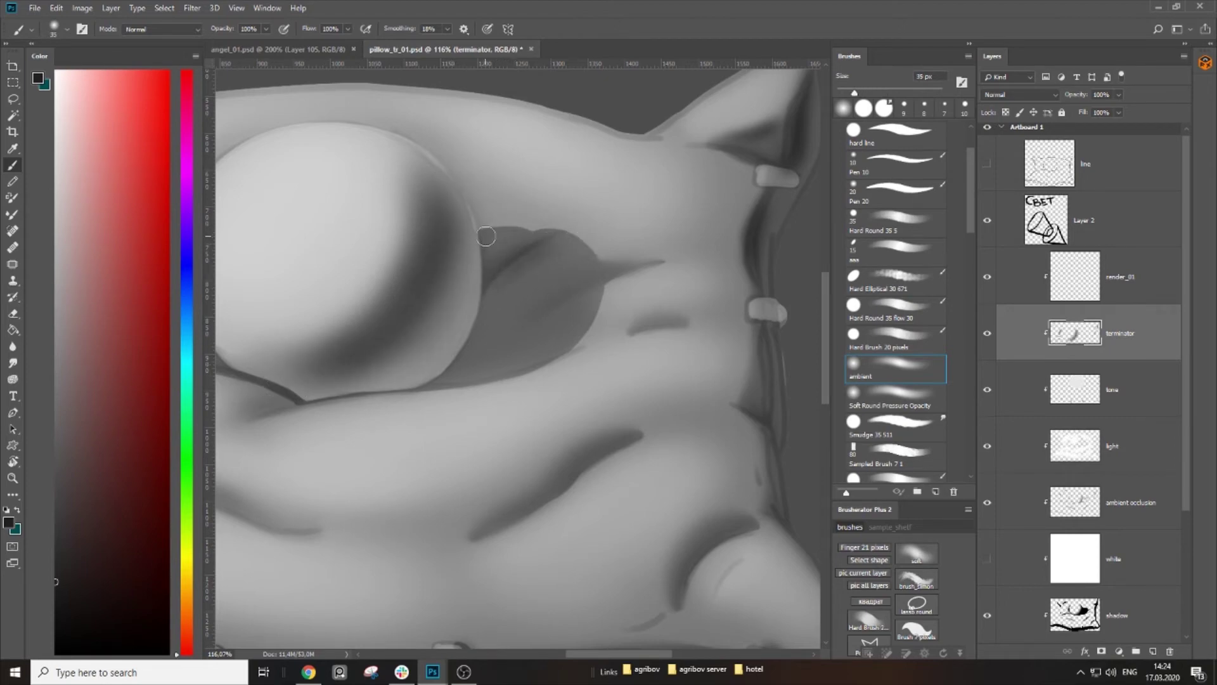
pyautogui.hotkey('ctrl', 'z')
pyautogui.moveTo(484, 236)
pyautogui.mouseDown()
pyautogui.moveTo(562, 238)
pyautogui.moveTo(589, 256)
pyautogui.moveTo(598, 282)
pyautogui.mouseUp()
pyautogui.press(']')
pyautogui.press(']')
pyautogui.press(']')
pyautogui.moveTo(583, 265)
pyautogui.mouseDown()
pyautogui.moveTo(585, 308)
pyautogui.moveTo(508, 361)
pyautogui.mouseUp()
pyautogui.press(']')
pyautogui.press(']')
pyautogui.moveTo(574, 293); pyautogui.dragTo(507, 355)
pyautogui.press(']')
pyautogui.press(']')
pyautogui.moveTo(571, 259)
pyautogui.mouseDown()
pyautogui.moveTo(437, 374)
pyautogui.moveTo(536, 371)
pyautogui.mouseUp()
pyautogui.press('[')
pyautogui.press('[')
pyautogui.press('[')
pyautogui.press('[')
pyautogui.press('[')
pyautogui.press('[')
pyautogui.press('[')
pyautogui.scroll(-1, 552, 375)
pyautogui.press(']')
pyautogui.press(']')
pyautogui.press(']')
pyautogui.press(']')
pyautogui.press(']')
pyautogui.moveTo(540, 257)
pyautogui.mouseDown()
pyautogui.moveTo(481, 334)
pyautogui.moveTo(412, 342)
pyautogui.moveTo(653, 369)
pyautogui.mouseUp()
# Step: Deepen the shading along the pillow's right seam with a small soft brush
pyautogui.press('z')
pyautogui.press('[')
pyautogui.press('[')
pyautogui.press('[')
pyautogui.press('z')
pyautogui.moveTo(576, 213); pyautogui.dragTo(625, 215)
pyautogui.press('[')
pyautogui.press('[')
pyautogui.press('[')
pyautogui.press('[')
pyautogui.press('[')
pyautogui.moveTo(577, 316); pyautogui.dragTo(578, 411)
pyautogui.press(']')
pyautogui.moveTo(569, 362)
pyautogui.mouseDown()
pyautogui.moveTo(561, 402)
pyautogui.moveTo(597, 239)
pyautogui.mouseUp()
# Step: Darken the crease at the base of the lower-right corner and the diagonal fold beside it
pyautogui.press('space')
pyautogui.press(']')
pyautogui.press(']')
pyautogui.press(']')
pyautogui.moveTo(571, 334); pyautogui.dragTo(512, 423)
pyautogui.hotkey('ctrl', 'z')
pyautogui.moveTo(555, 351); pyautogui.dragTo(528, 430)
pyautogui.press('[')
pyautogui.press('[')
pyautogui.press('[')
pyautogui.moveTo(445, 252); pyautogui.dragTo(324, 349)
# Step: Deepen the shading in the pillow's remaining folds and at the base of its upper-left corner
pyautogui.press('z')
pyautogui.moveTo(573, 312); pyautogui.dragTo(499, 336)
pyautogui.press('space')
pyautogui.moveTo(381, 397); pyautogui.dragTo(608, 387)
pyautogui.press(']')
pyautogui.press(']')
pyautogui.moveTo(362, 352)
pyautogui.mouseDown()
pyautogui.moveTo(428, 364)
pyautogui.moveTo(486, 440)
pyautogui.moveTo(475, 536)
pyautogui.mouseUp()
pyautogui.press('space')
pyautogui.press(']')
pyautogui.press(']')
pyautogui.press(']')
pyautogui.press(']')
pyautogui.moveTo(445, 271)
pyautogui.mouseDown()
pyautogui.moveTo(420, 306)
pyautogui.moveTo(394, 298)
pyautogui.mouseUp()
pyautogui.press('[')
pyautogui.press('[')
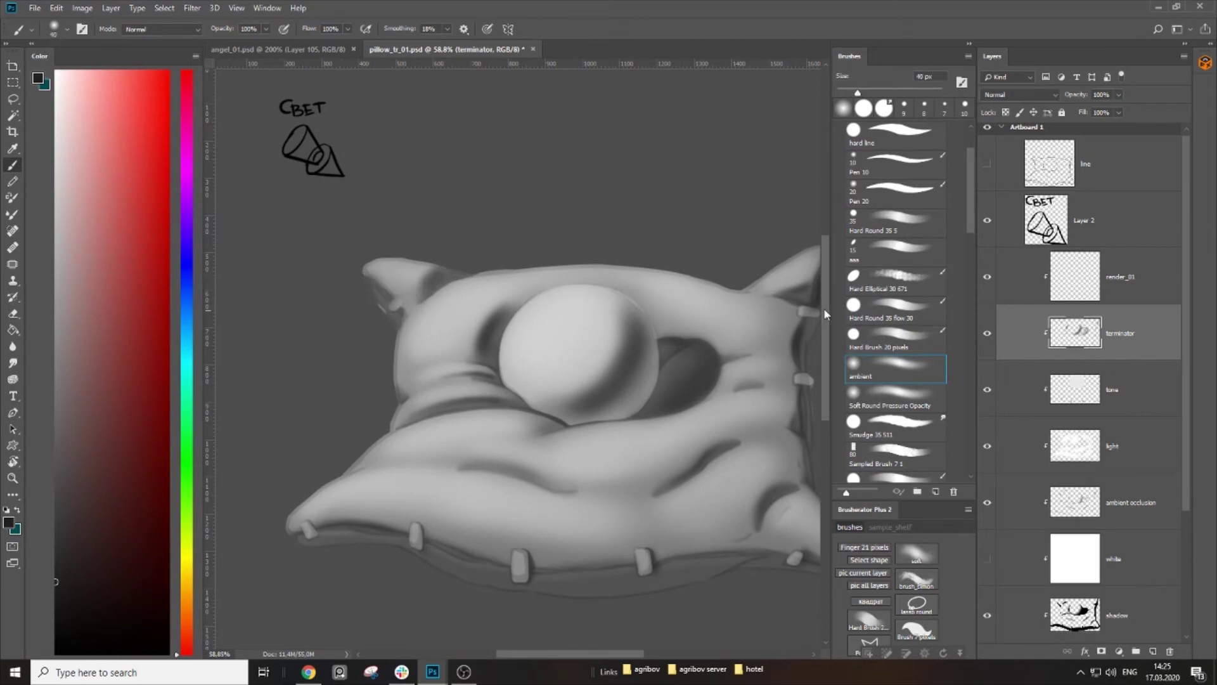
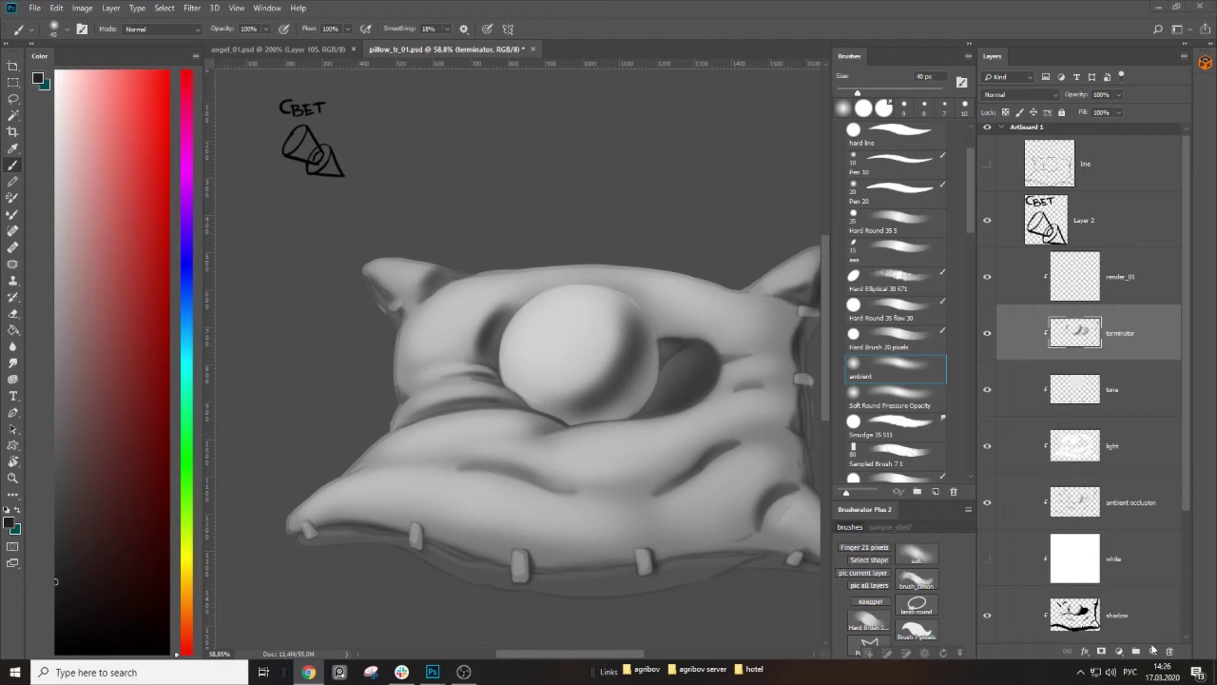
# Step: Add a new layer above the terminator layer and name it "reflected light"
pyautogui.click(1153, 651)
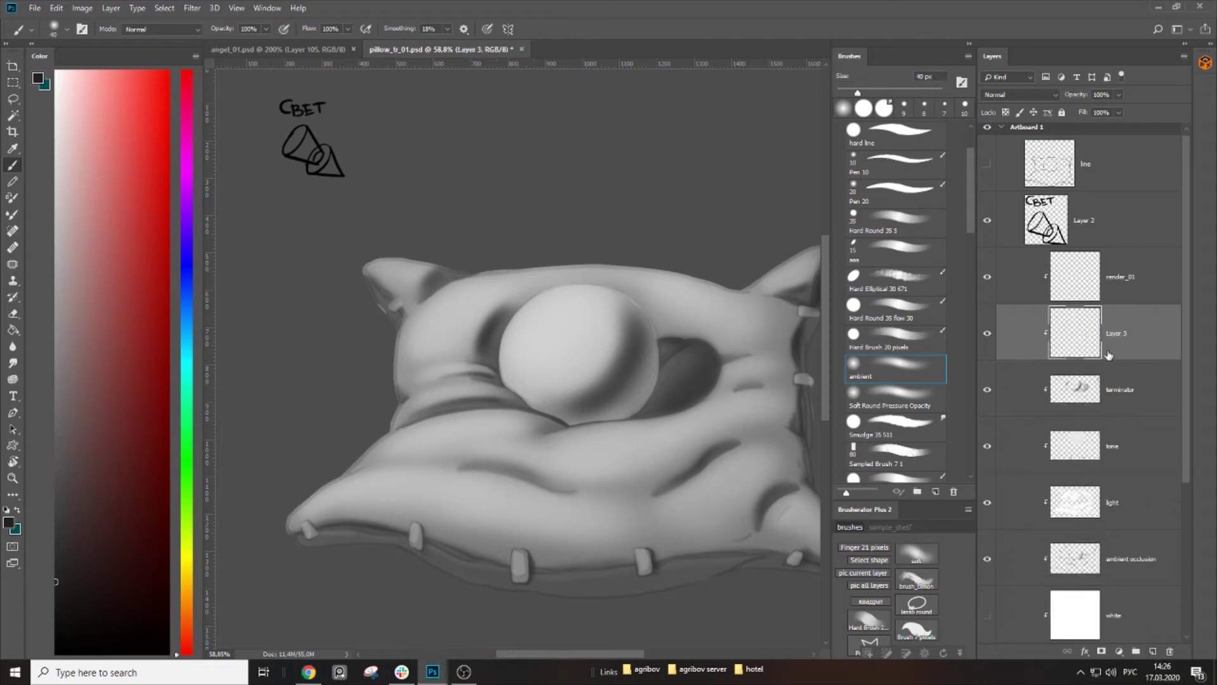
pyautogui.doubleClick(1113, 336)
pyautogui.write('reflected')
pyautogui.press('BackSpace')
pyautogui.press('BackSpace')
pyautogui.write('\\\\')
pyautogui.hotkey('alt', 'shift')
# Step: Select the terminator layer and set the painting colour to white
pyautogui.click(1125, 408)
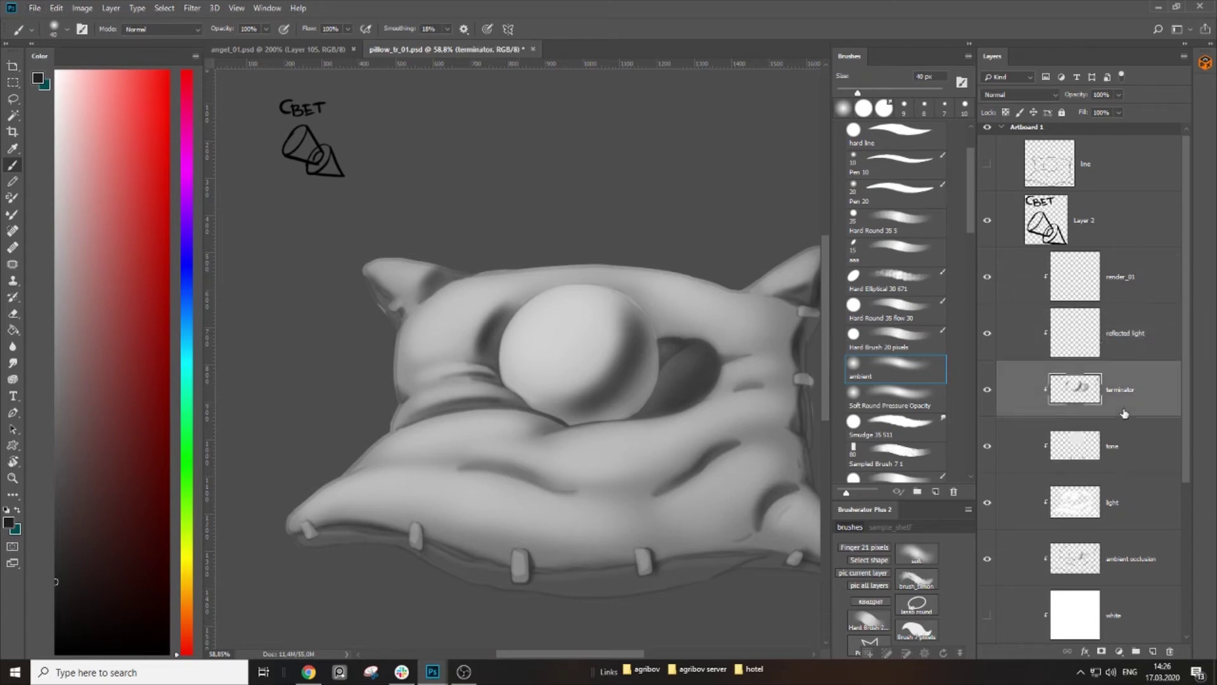
pyautogui.moveTo(673, 377); pyautogui.dragTo(489, 363)
pyautogui.click(76, 354)
pyautogui.moveTo(77, 354); pyautogui.dragTo(56, 72)
# Step: Try to lighten the pillow's right seam with soft white strokes on the terminator layer
pyautogui.press('z')
pyautogui.moveTo(646, 284); pyautogui.dragTo(738, 289)
pyautogui.press('b')
pyautogui.moveTo(634, 258); pyautogui.dragTo(618, 308)
pyautogui.hotkey('ctrl', 'z')
pyautogui.moveTo(634, 245)
pyautogui.mouseDown()
pyautogui.moveTo(589, 397)
pyautogui.moveTo(622, 294)
pyautogui.mouseUp()
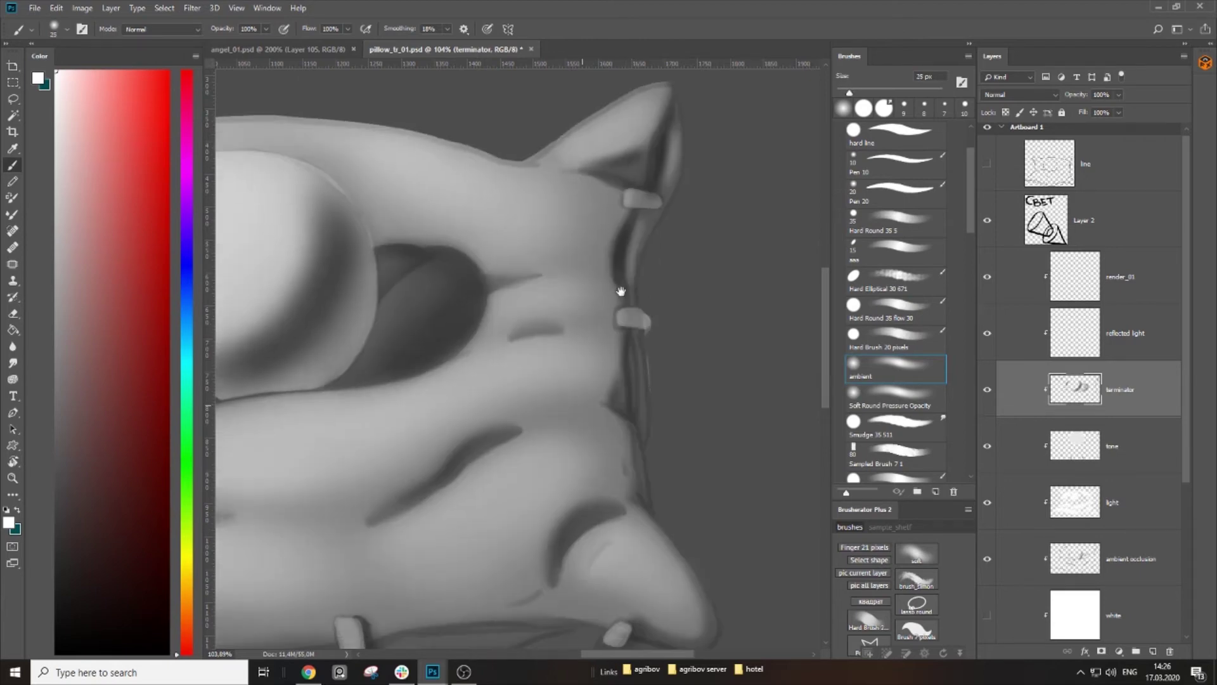
# Step: Try to add white reflected light inside the lower-right corner crease and the diagonal fold on the terminator layer
pyautogui.press('[')
pyautogui.press('[')
pyautogui.moveTo(601, 469); pyautogui.dragTo(630, 253)
pyautogui.press('[')
pyautogui.press('[')
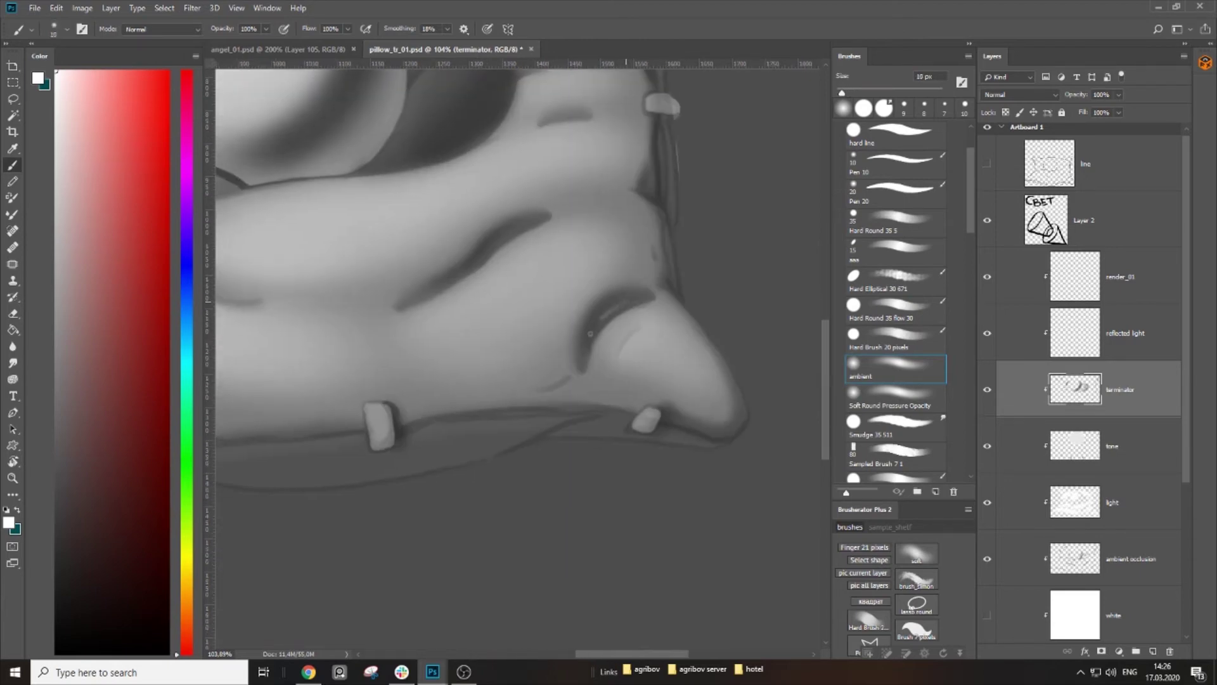
pyautogui.hotkey('ctrl', 'z')
pyautogui.press(']')
pyautogui.press(']')
pyautogui.moveTo(614, 306); pyautogui.dragTo(593, 329)
pyautogui.press(']')
pyautogui.moveTo(512, 228); pyautogui.dragTo(481, 256)
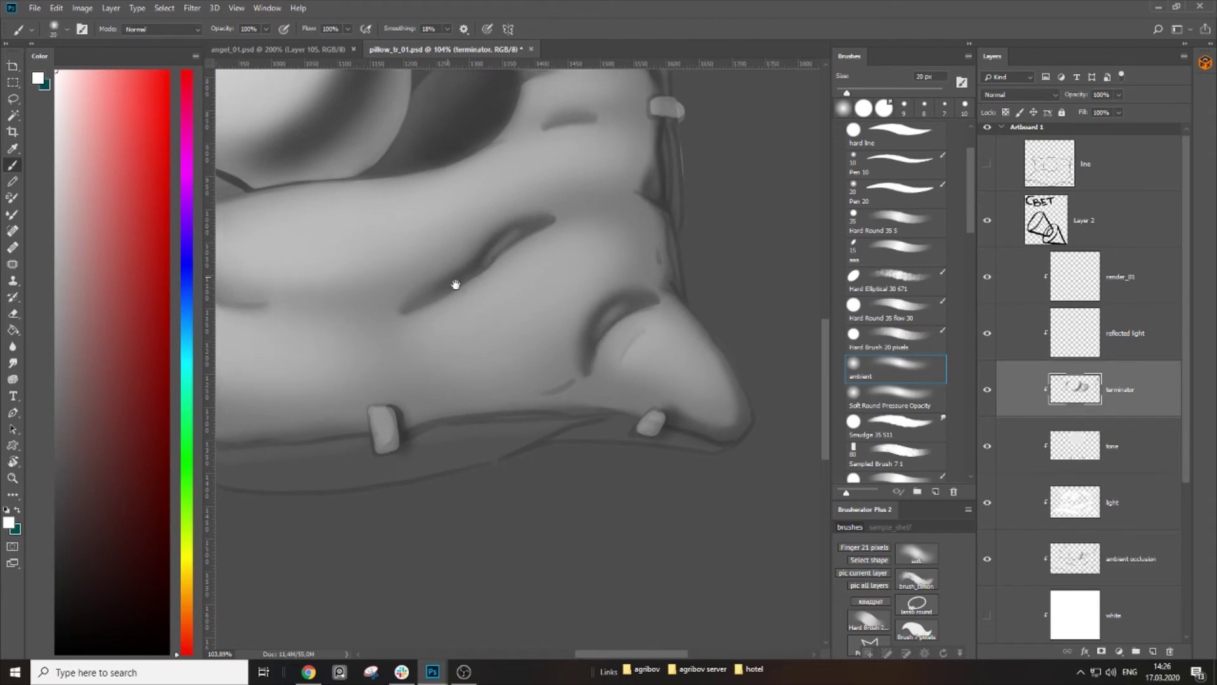
# Step: Try lightening and erasing inside the sphere's cast shadow, and toggle the terminator layer to compare
pyautogui.moveTo(419, 129); pyautogui.dragTo(497, 304)
pyautogui.press(']')
pyautogui.press(']')
pyautogui.press(']')
pyautogui.press(']')
pyautogui.press(']')
pyautogui.press(']')
pyautogui.press(']')
pyautogui.press(']')
pyautogui.press(']')
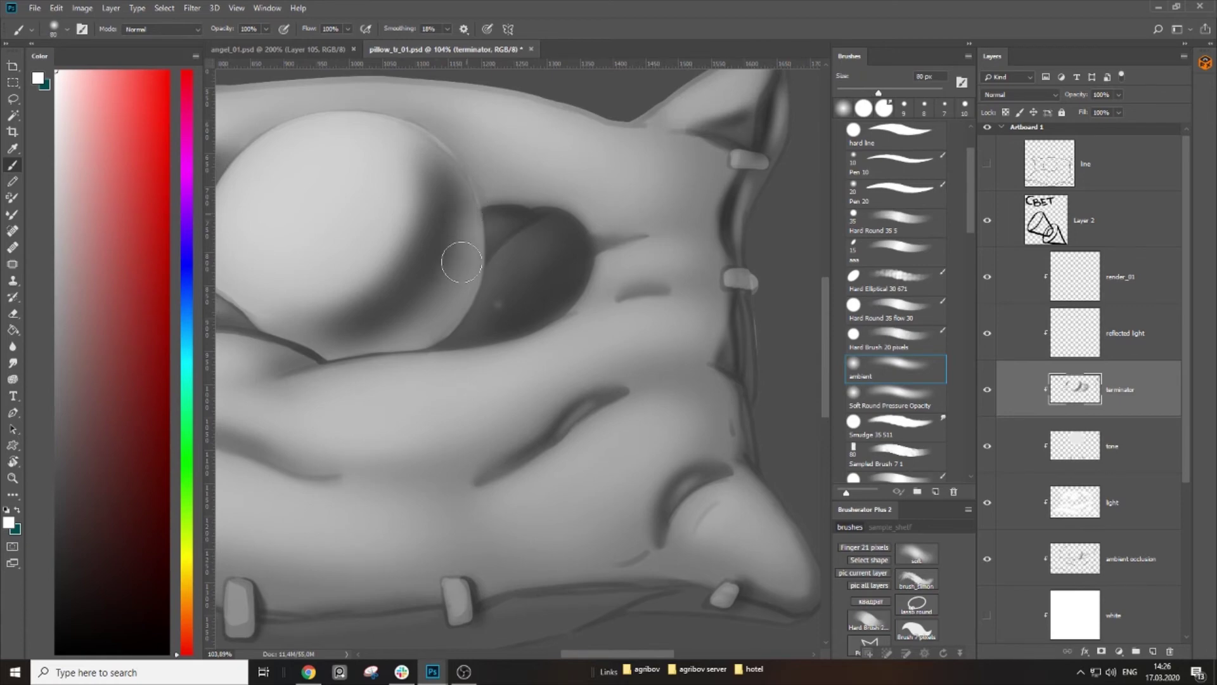
pyautogui.press('e')
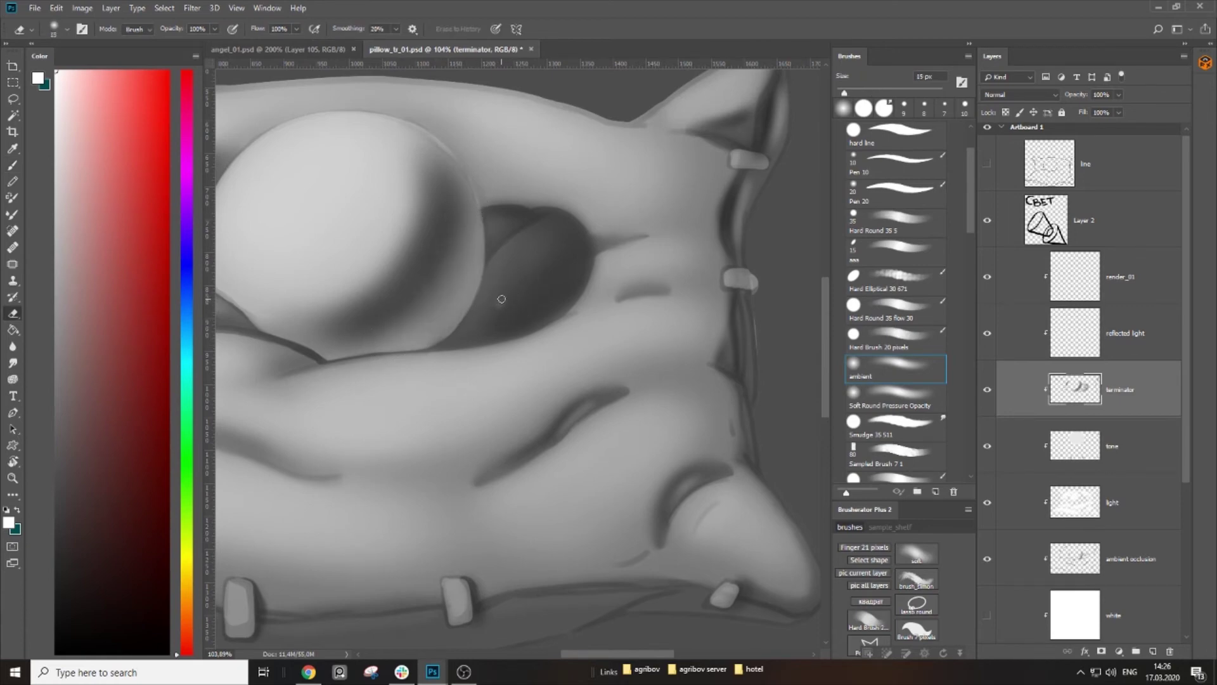
pyautogui.moveTo(500, 336); pyautogui.dragTo(507, 312)
pyautogui.click(987, 389)
pyautogui.click(986, 390)
# Step: Paint soft white reflected light on the sphere's shaded edge and inside its cast shadow on the reflected light layer
pyautogui.moveTo(769, 389)
pyautogui.mouseDown()
pyautogui.moveTo(750, 389)
pyautogui.moveTo(709, 467)
pyautogui.mouseUp()
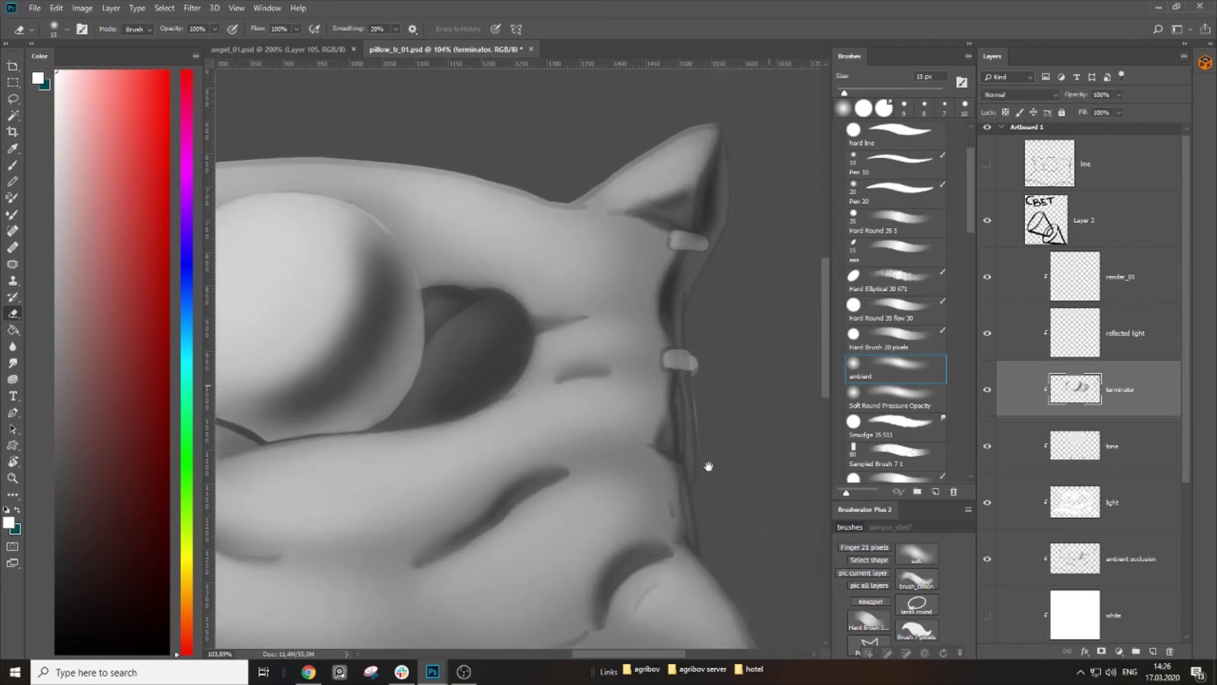
pyautogui.click(1126, 337)
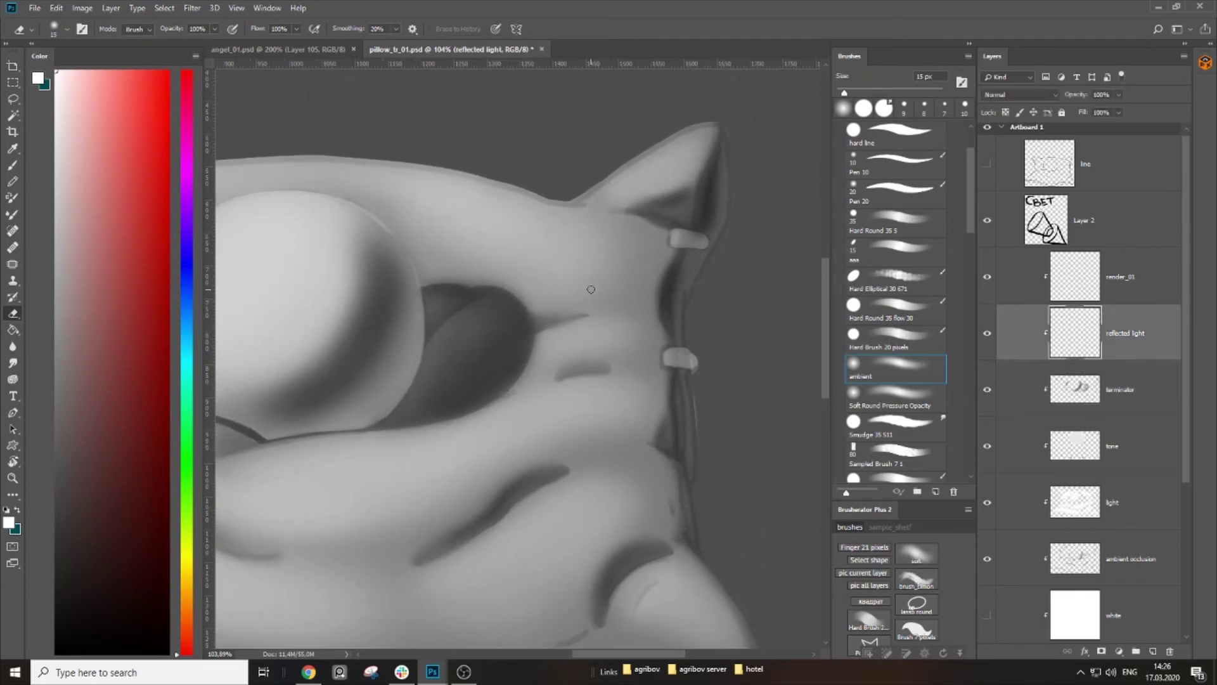
pyautogui.press('b')
pyautogui.moveTo(403, 306)
pyautogui.mouseDown()
pyautogui.moveTo(386, 356)
pyautogui.moveTo(348, 401)
pyautogui.mouseUp()
pyautogui.moveTo(481, 321); pyautogui.dragTo(414, 414)
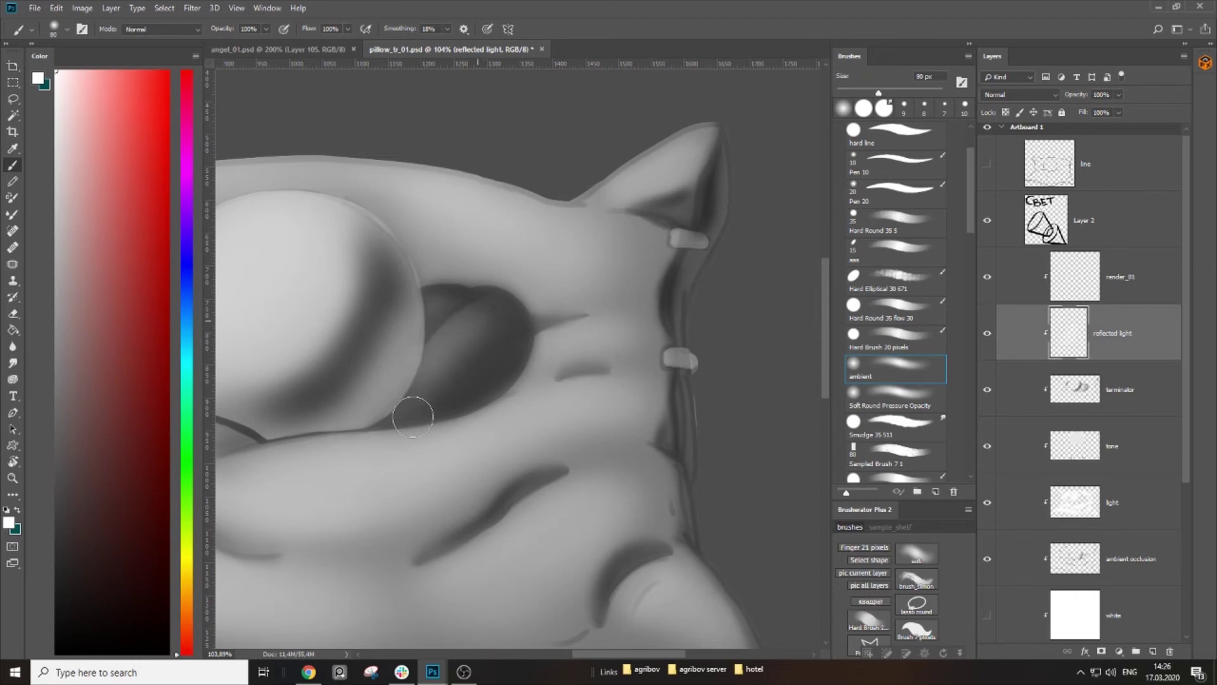
pyautogui.moveTo(480, 339); pyautogui.dragTo(448, 398)
# Step: Paint reflected light along the pillow's upper-right corner and right seam with a smaller soft brush
pyautogui.moveTo(667, 306); pyautogui.dragTo(659, 314)
pyautogui.press('[')
pyautogui.press('[')
pyautogui.press('[')
pyautogui.press('[')
pyautogui.press('[')
pyautogui.press('[')
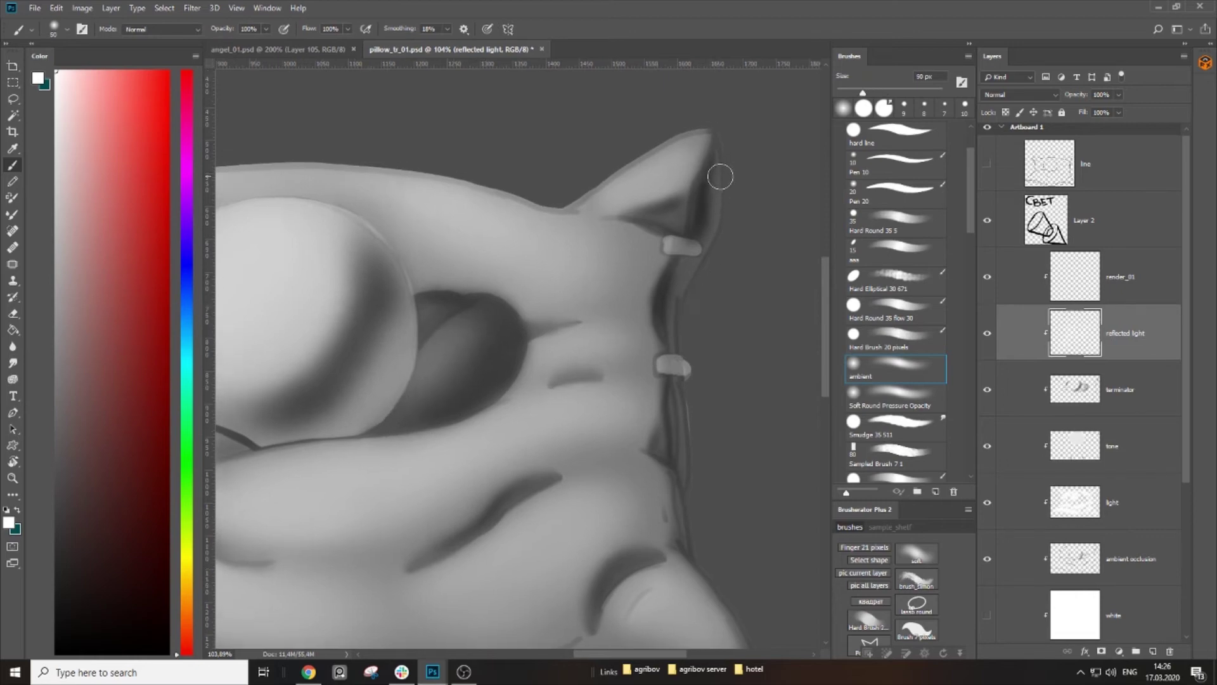
pyautogui.moveTo(715, 181); pyautogui.dragTo(706, 227)
pyautogui.press('[')
pyautogui.moveTo(684, 271); pyautogui.dragTo(670, 323)
pyautogui.moveTo(675, 394); pyautogui.dragTo(677, 450)
pyautogui.moveTo(659, 436)
pyautogui.mouseDown()
pyautogui.moveTo(701, 328)
pyautogui.moveTo(791, 233)
pyautogui.mouseUp()
# Step: Add reflected light inside the lower-right corner crease, the diagonal fold and the folds on the pillow's left half
pyautogui.press('[')
pyautogui.moveTo(768, 356); pyautogui.dragTo(719, 420)
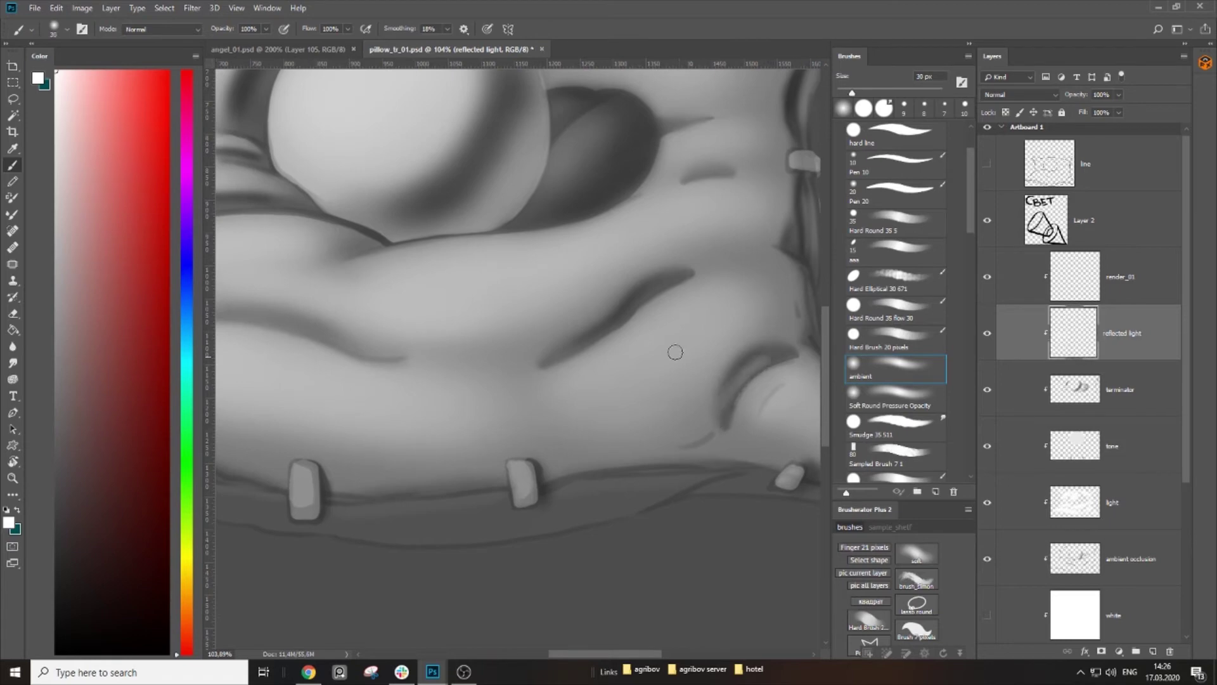
pyautogui.moveTo(658, 287); pyautogui.dragTo(625, 313)
pyautogui.moveTo(330, 342); pyautogui.dragTo(644, 337)
pyautogui.moveTo(452, 215)
pyautogui.mouseDown()
pyautogui.moveTo(510, 201)
pyautogui.moveTo(503, 305)
pyautogui.moveTo(530, 356)
pyautogui.moveTo(514, 347)
pyautogui.mouseUp()
pyautogui.press(']')
pyautogui.press(']')
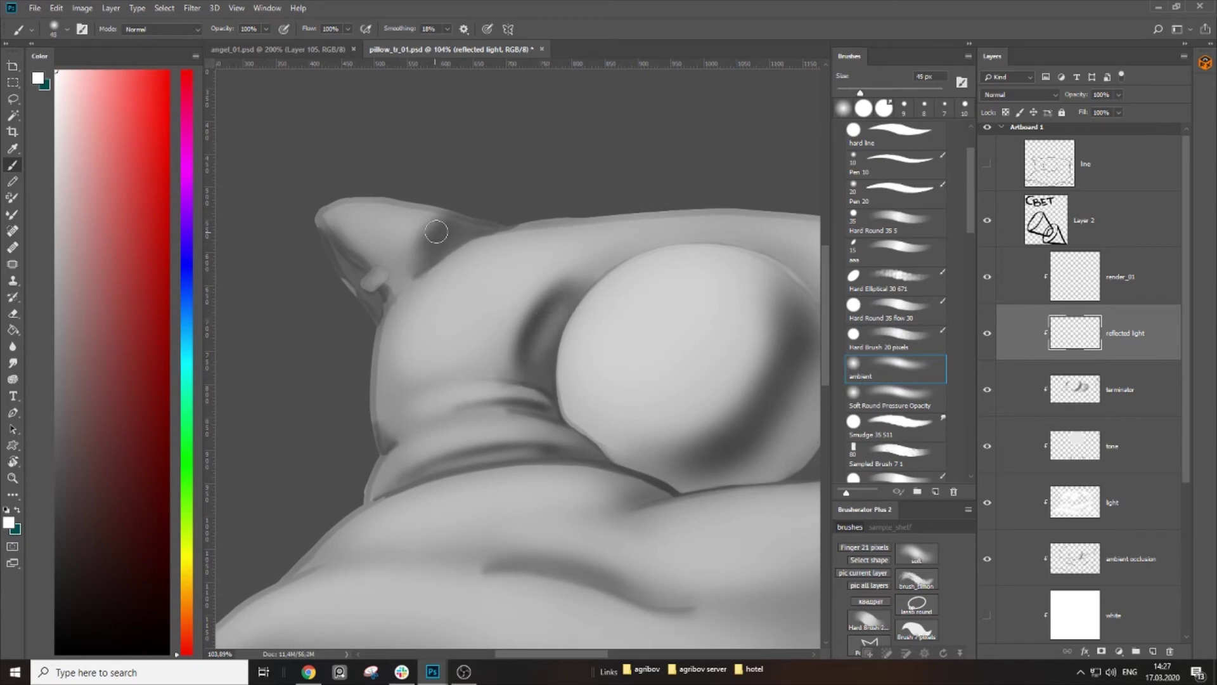
# Step: Paint soft reflected light along the pillow's shadowed underside below the front seam
pyautogui.hotkey('ctrl', '0')
pyautogui.press(']')
pyautogui.press(']')
pyautogui.press(']')
pyautogui.press(']')
pyautogui.press(']')
pyautogui.press(']')
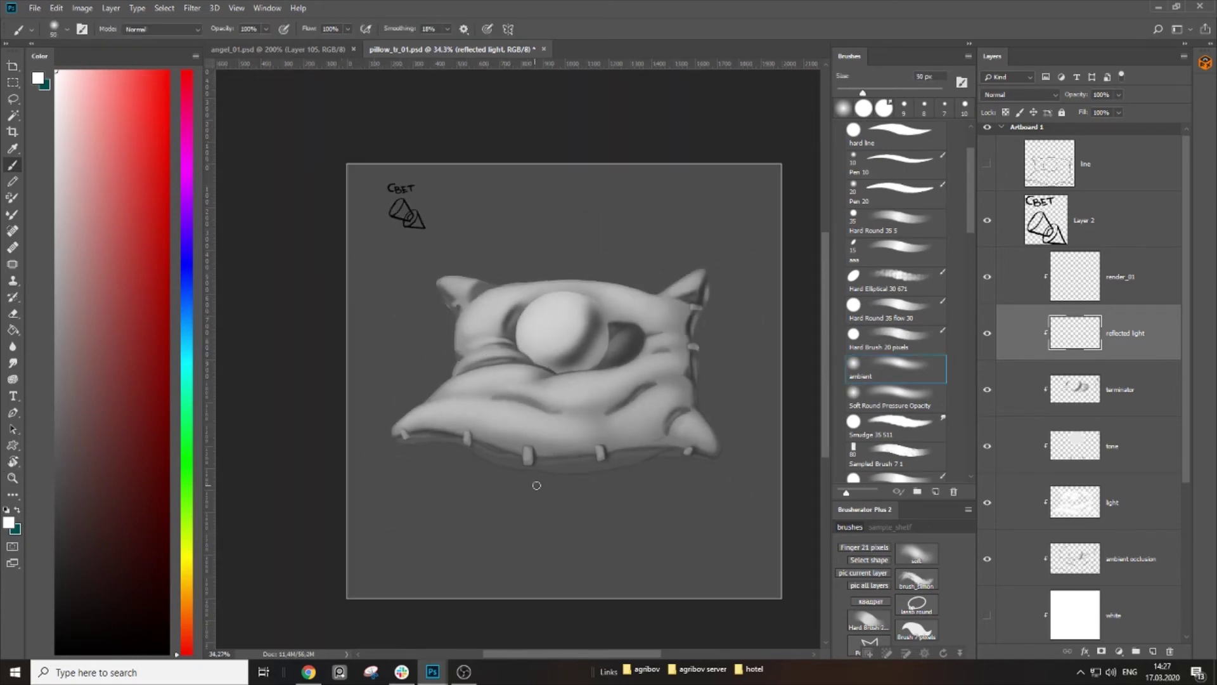
pyautogui.press('z')
pyautogui.click(548, 489)
pyautogui.click(548, 489)
pyautogui.press('b')
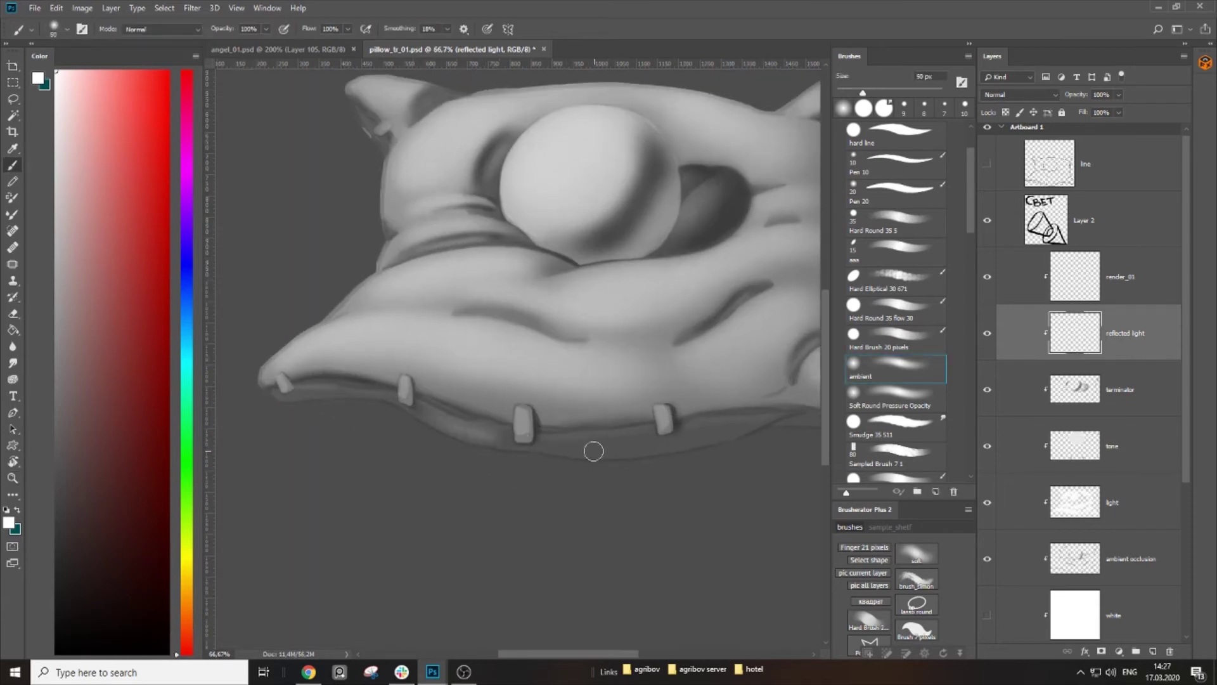
pyautogui.press('[')
pyautogui.press('[')
pyautogui.moveTo(302, 390); pyautogui.dragTo(376, 393)
pyautogui.moveTo(667, 416); pyautogui.dragTo(458, 430)
pyautogui.press('[')
pyautogui.press('[')
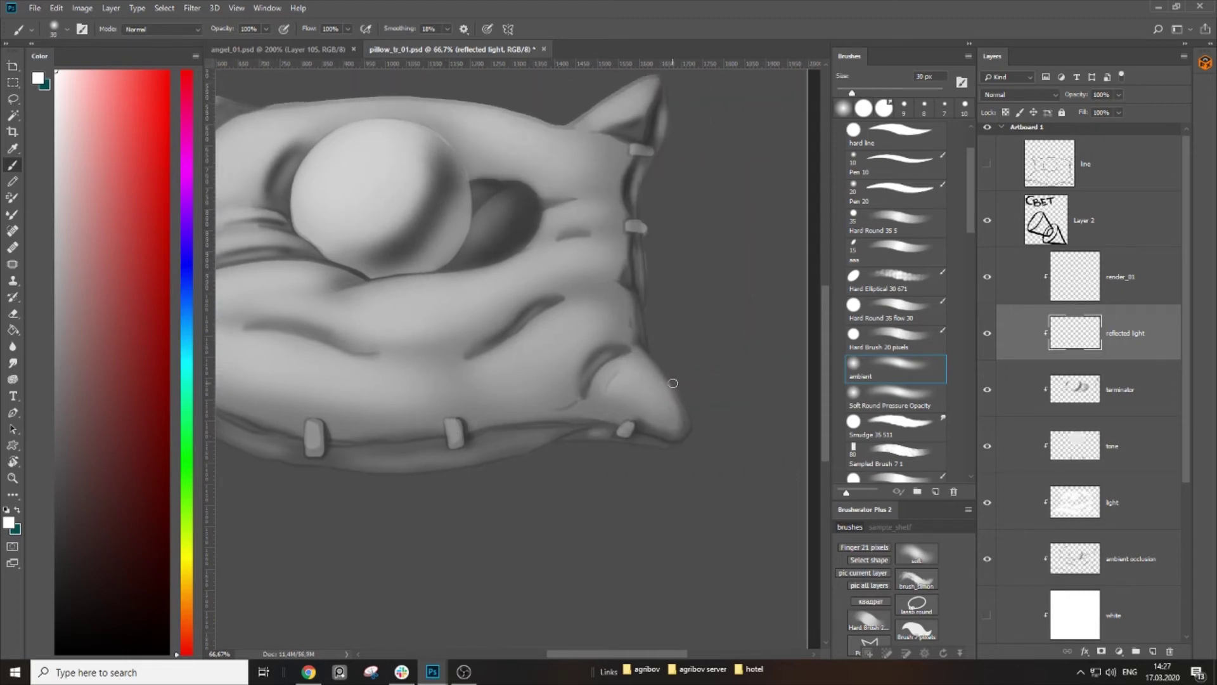
# Step: Compare the image with and without the reflected light layer, and lower the terminator layer's opacity to slightly under 50%
pyautogui.click(988, 335)
pyautogui.click(987, 334)
pyautogui.click(1135, 403)
pyautogui.moveTo(1073, 97)
pyautogui.mouseDown()
pyautogui.moveTo(986, 96)
pyautogui.moveTo(1017, 114)
pyautogui.mouseUp()
pyautogui.click(1059, 393)
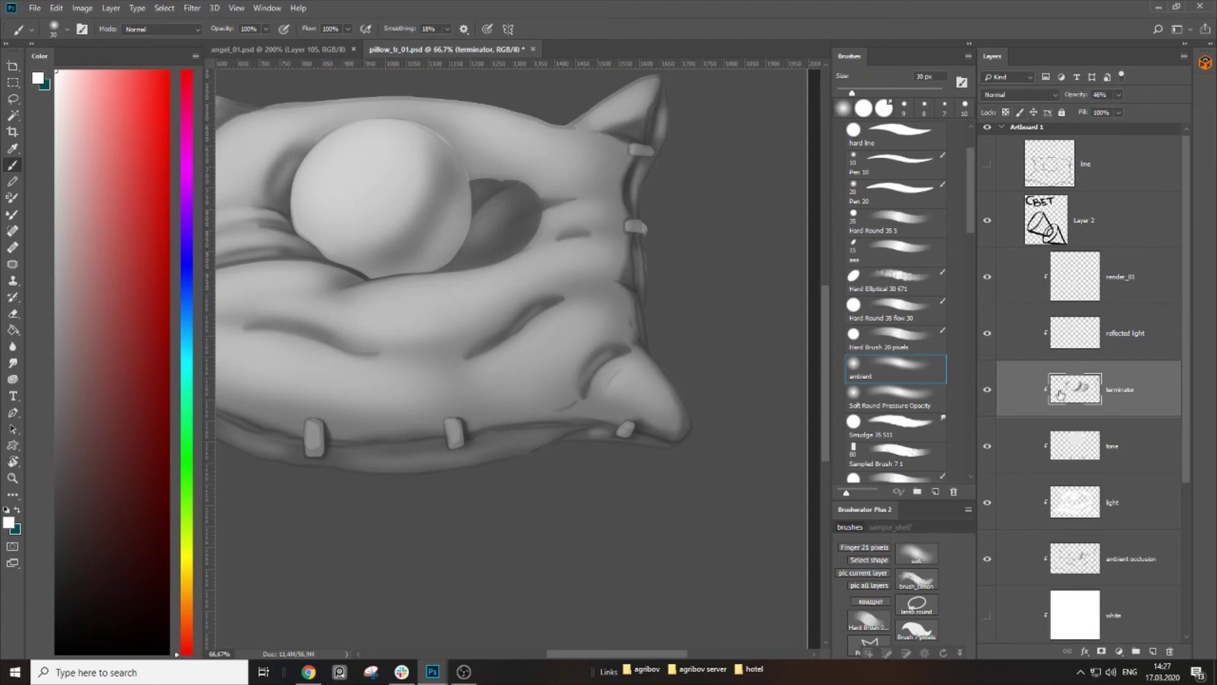
# Step: Set the shadow layer's opacity to 29%
pyautogui.click(1099, 287)
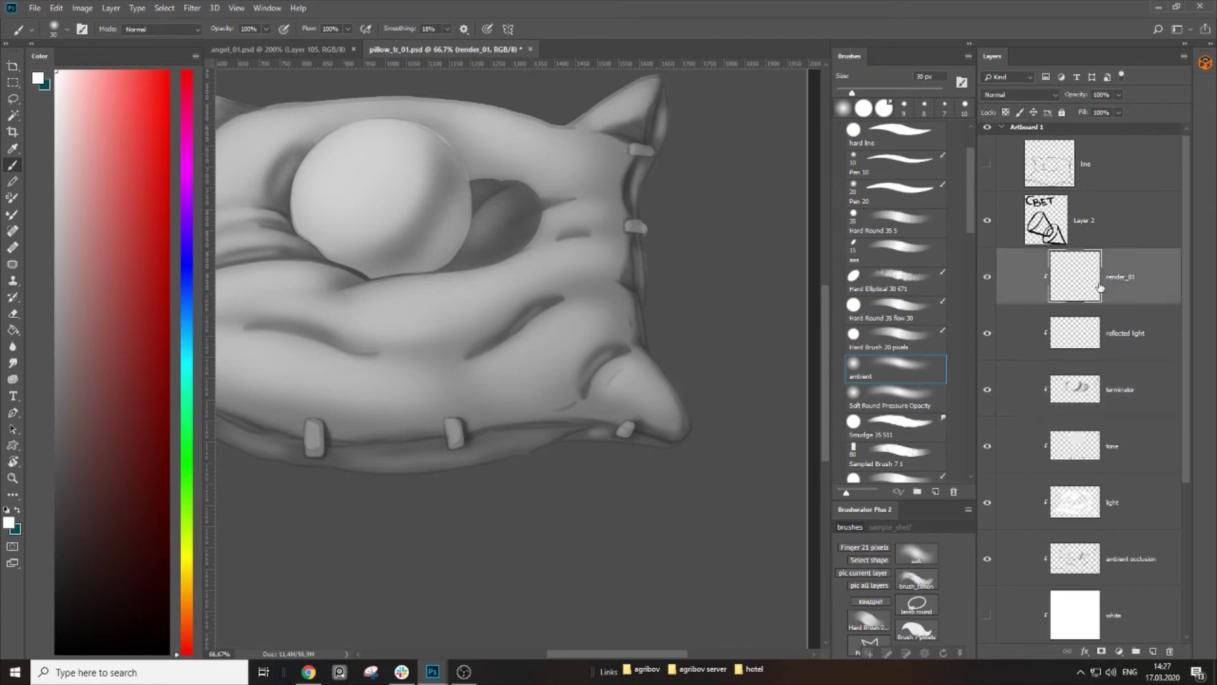
pyautogui.moveTo(402, 306); pyautogui.dragTo(535, 402)
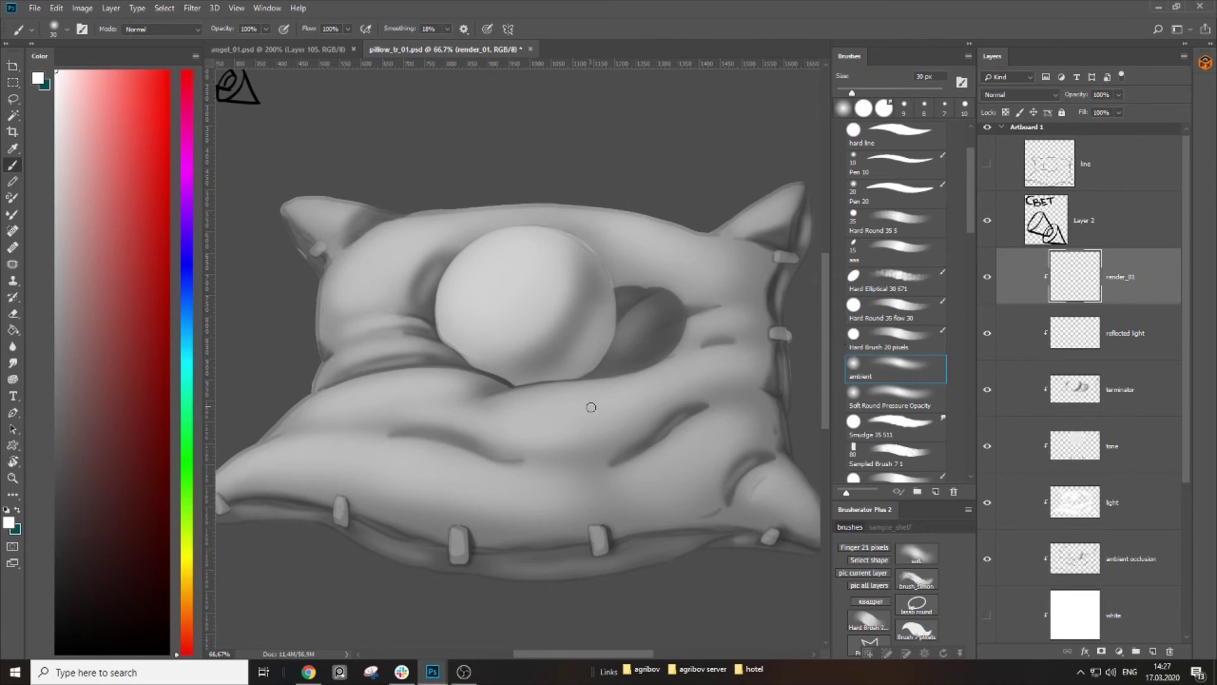
pyautogui.click(1137, 413)
pyautogui.scroll(-2, 1104, 467)
pyautogui.click(1131, 546)
pyautogui.moveTo(1080, 96)
pyautogui.mouseDown()
pyautogui.moveTo(1062, 100)
pyautogui.moveTo(1073, 104)
pyautogui.mouseUp()
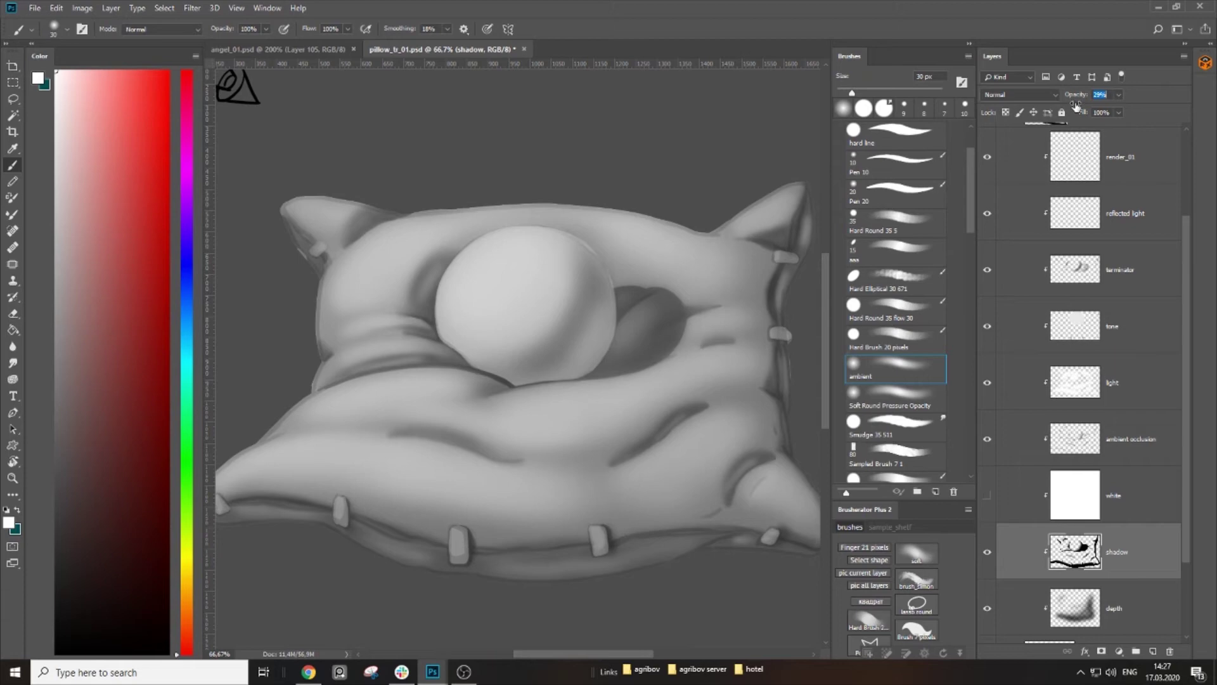
# Step: Check the shading layers by selecting them in turn and toggling the white layer's visibility
pyautogui.click(1116, 453)
pyautogui.click(1141, 394)
pyautogui.click(1127, 302)
pyautogui.click(1120, 264)
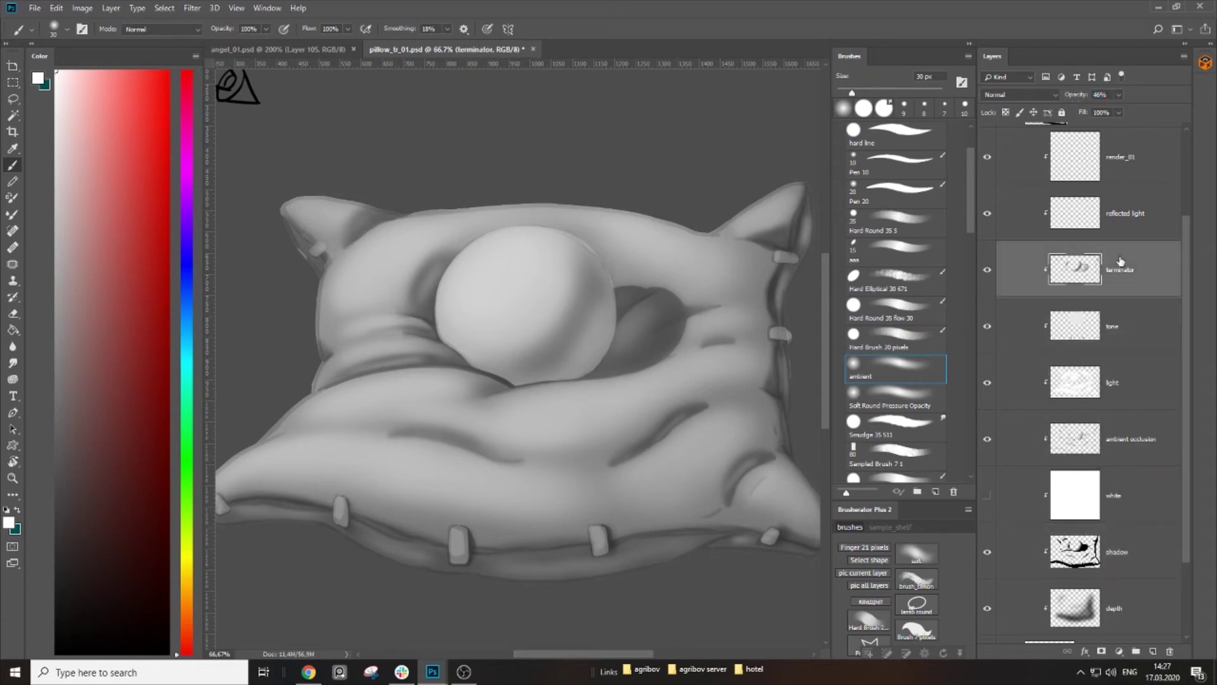
pyautogui.click(987, 497)
pyautogui.click(987, 497)
pyautogui.click(987, 496)
pyautogui.click(986, 496)
# Step: Clean up the sphere's upper-left edge on the render_01 layer with the Hard Round brush and a sampled light grey
pyautogui.click(1119, 215)
pyautogui.click(1129, 163)
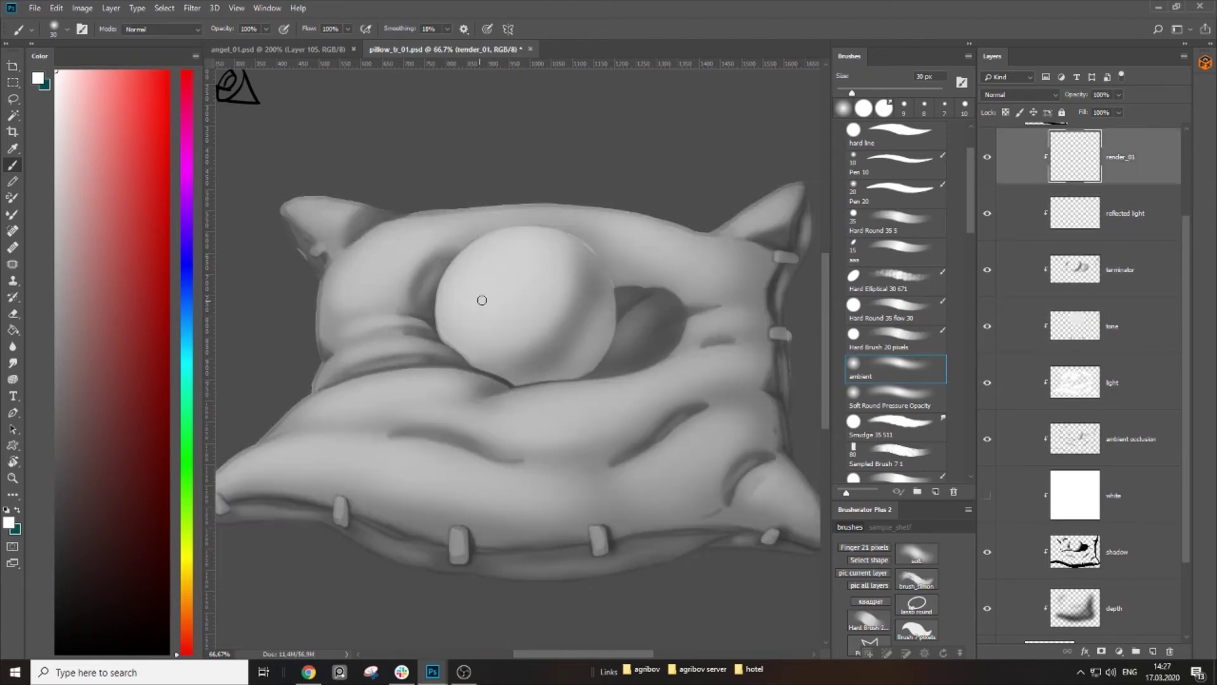
pyautogui.scroll(3, 489, 220)
pyautogui.click(895, 222)
pyautogui.keyDown('alt'); pyautogui.click(454, 285); pyautogui.keyUp('alt')
pyautogui.press('[')
pyautogui.press('[')
pyautogui.press('[')
pyautogui.press('[')
pyautogui.press('[')
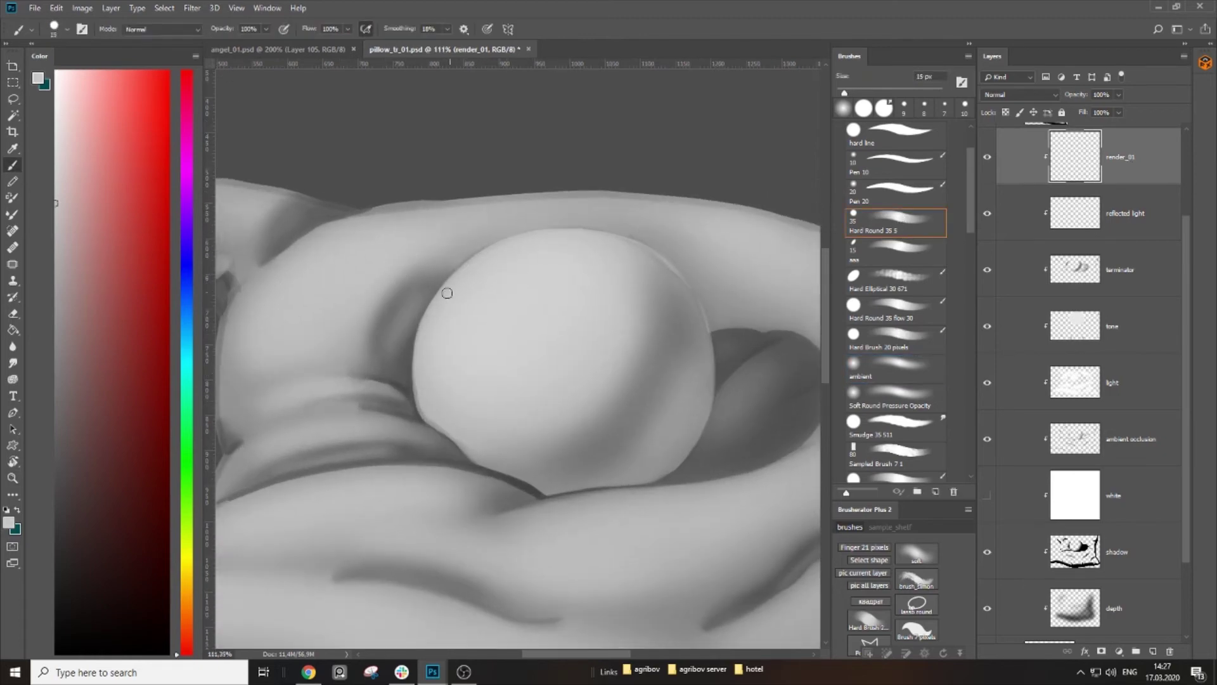
pyautogui.press(']')
pyautogui.press(']')
pyautogui.moveTo(482, 250)
pyautogui.mouseDown()
pyautogui.moveTo(498, 245)
pyautogui.moveTo(427, 320)
pyautogui.moveTo(415, 383)
pyautogui.mouseUp()
# Step: Repaint the dark fold beside the sphere's upper-left edge with a sampled darker grey
pyautogui.press('[')
pyautogui.keyDown('alt'); pyautogui.click(384, 318); pyautogui.keyUp('alt')
pyautogui.press(']')
pyautogui.press(']')
pyautogui.press(']')
pyautogui.press(']')
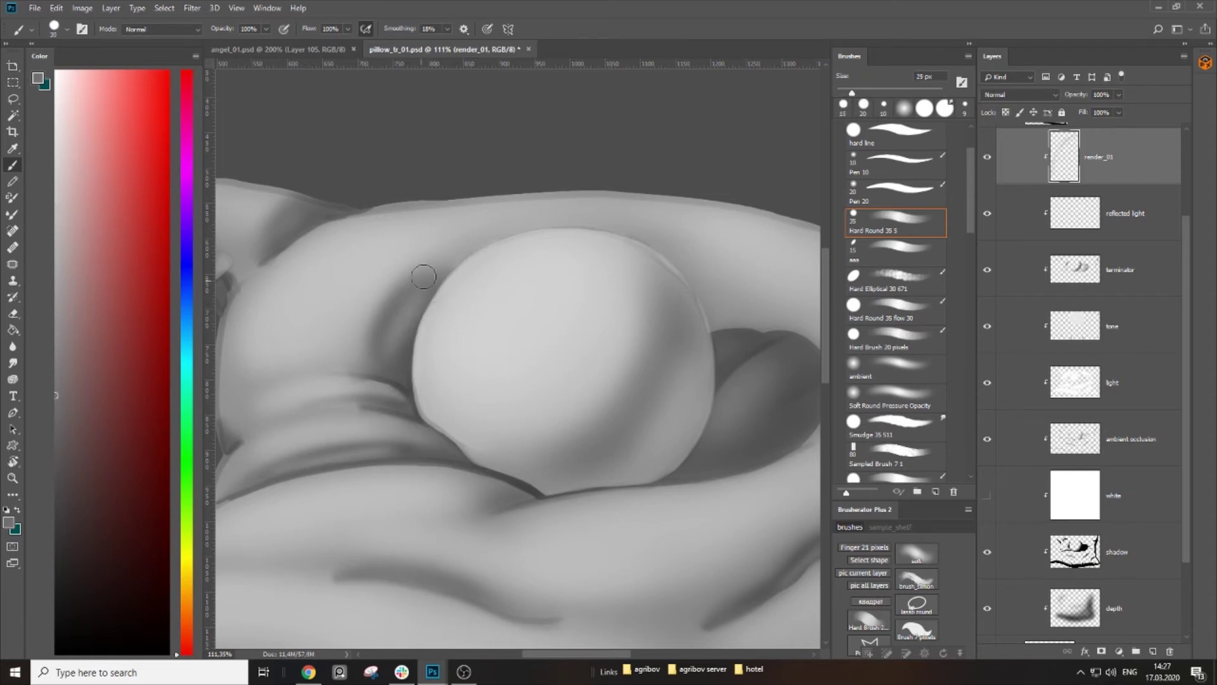
pyautogui.moveTo(388, 274)
pyautogui.mouseDown()
pyautogui.moveTo(363, 360)
pyautogui.moveTo(315, 359)
pyautogui.moveTo(518, 320)
pyautogui.mouseUp()
# Step: Extend a grey crease from the dark fold beside the sphere towards the pillow's left edge using sampled tones
pyautogui.keyDown('alt'); pyautogui.click(380, 372); pyautogui.keyUp('alt')
pyautogui.press('[')
pyautogui.keyDown('alt'); pyautogui.click(490, 331); pyautogui.keyUp('alt')
pyautogui.press('[')
pyautogui.press('[')
pyautogui.press('[')
pyautogui.press('[')
pyautogui.press(']')
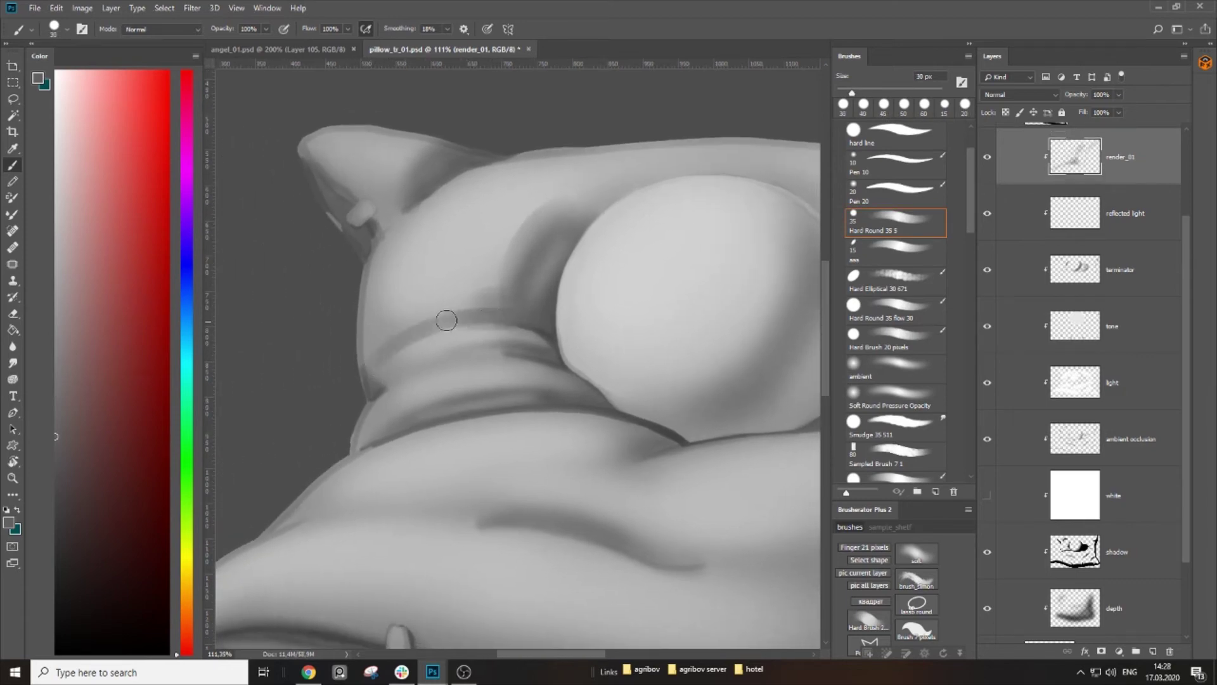
# Step: Switch to the ambient brush and softly darken the new crease near the pillow's left edge
pyautogui.rightClick(444, 321)
pyautogui.doubleClick(538, 519)
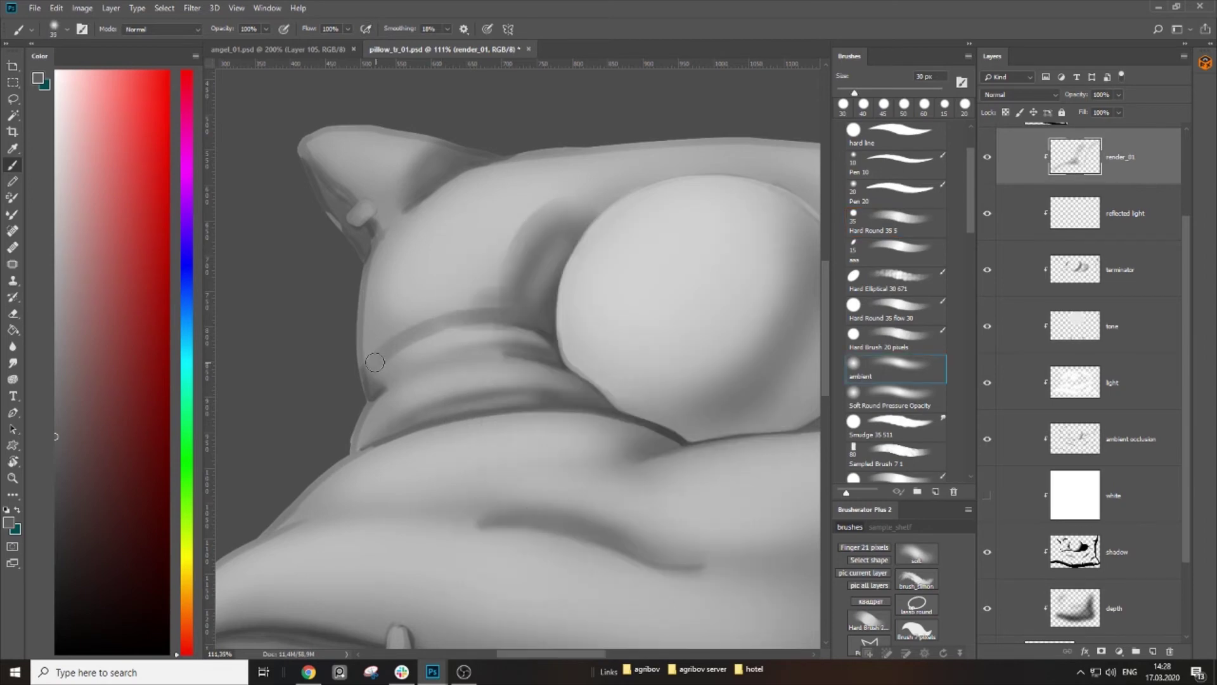
pyautogui.press(']')
pyautogui.press(']')
pyautogui.moveTo(388, 348)
pyautogui.mouseDown()
pyautogui.moveTo(441, 325)
pyautogui.moveTo(385, 367)
pyautogui.mouseUp()
# Step: Blend the fold beneath the crease with a sampled light grey and shade its end next to the sphere
pyautogui.keyDown('alt'); pyautogui.click(491, 328); pyautogui.keyUp('alt')
pyautogui.press('[')
pyautogui.press('[')
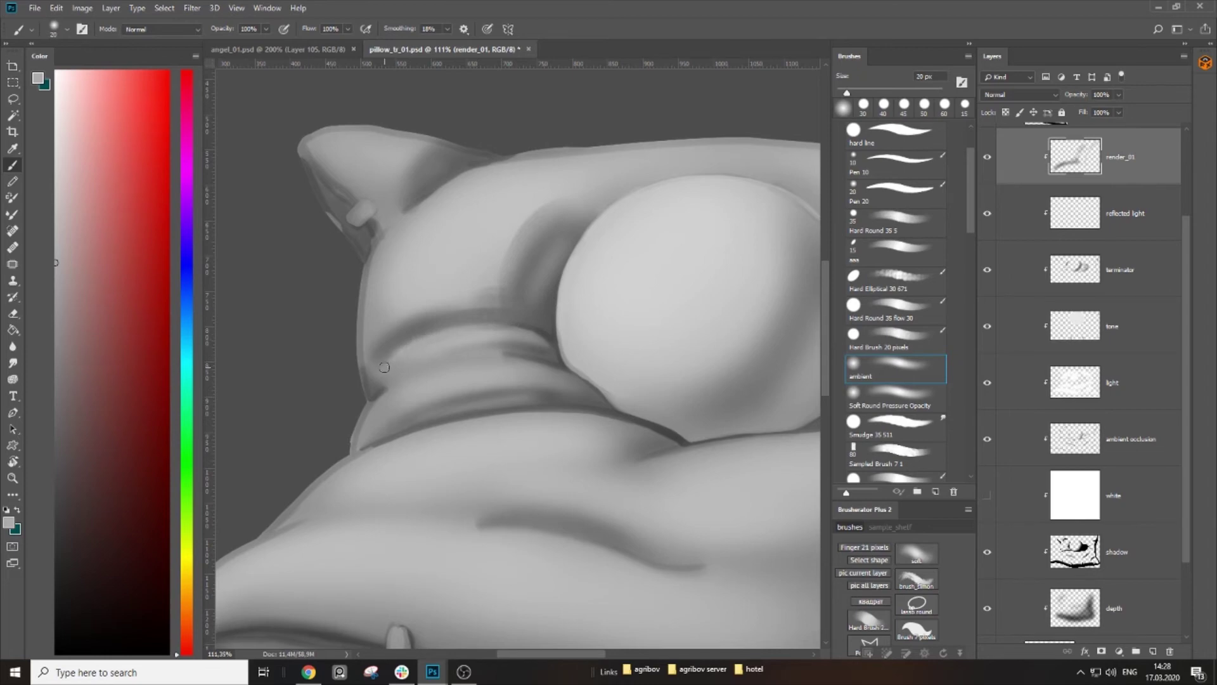
pyautogui.keyDown('alt'); pyautogui.click(542, 341); pyautogui.keyUp('alt')
pyautogui.press(']')
pyautogui.press(']')
pyautogui.moveTo(536, 339)
pyautogui.mouseDown()
pyautogui.moveTo(449, 335)
pyautogui.moveTo(393, 364)
pyautogui.moveTo(491, 335)
pyautogui.moveTo(524, 340)
pyautogui.moveTo(461, 337)
pyautogui.moveTo(390, 366)
pyautogui.moveTo(422, 343)
pyautogui.moveTo(515, 335)
pyautogui.moveTo(491, 310)
pyautogui.moveTo(423, 320)
pyautogui.moveTo(369, 359)
pyautogui.moveTo(391, 332)
pyautogui.moveTo(521, 314)
pyautogui.moveTo(423, 310)
pyautogui.moveTo(520, 305)
pyautogui.moveTo(539, 234)
pyautogui.moveTo(516, 254)
pyautogui.moveTo(521, 309)
pyautogui.moveTo(540, 296)
pyautogui.moveTo(542, 320)
pyautogui.moveTo(559, 234)
pyautogui.moveTo(530, 314)
pyautogui.moveTo(532, 276)
pyautogui.moveTo(567, 237)
pyautogui.moveTo(540, 329)
pyautogui.mouseUp()
# Step: Broaden and smooth the shading of the crease and the dark fold beside the sphere with sampled greys
pyautogui.keyDown('alt'); pyautogui.click(396, 364); pyautogui.keyUp('alt')
pyautogui.press(']')
pyautogui.press(']')
pyautogui.keyDown('alt'); pyautogui.click(494, 313); pyautogui.keyUp('alt')
pyautogui.press(']')
pyautogui.press(']')
pyautogui.press(']')
pyautogui.keyDown('alt'); pyautogui.click(553, 258); pyautogui.keyUp('alt')
pyautogui.press('[')
pyautogui.keyDown('alt'); pyautogui.click(538, 327); pyautogui.keyUp('alt')
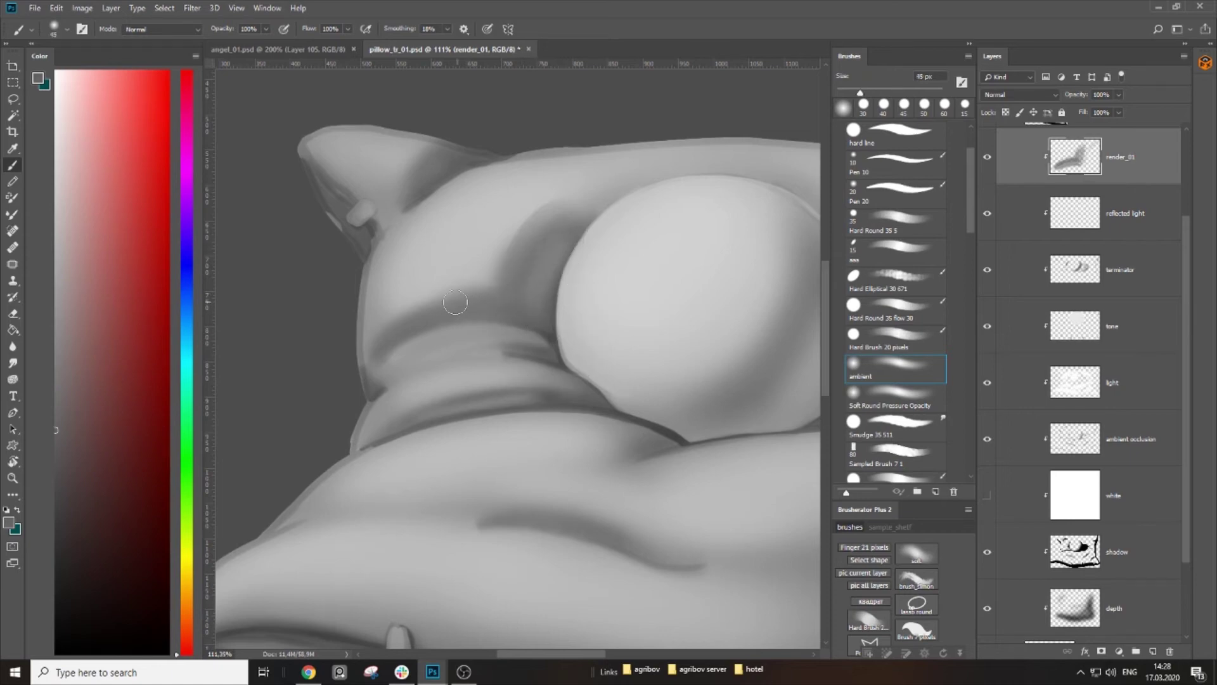
pyautogui.moveTo(360, 356)
pyautogui.mouseDown()
pyautogui.moveTo(405, 307)
pyautogui.moveTo(374, 353)
pyautogui.mouseUp()
pyautogui.press('[')
pyautogui.keyDown('alt'); pyautogui.click(554, 339); pyautogui.keyUp('alt')
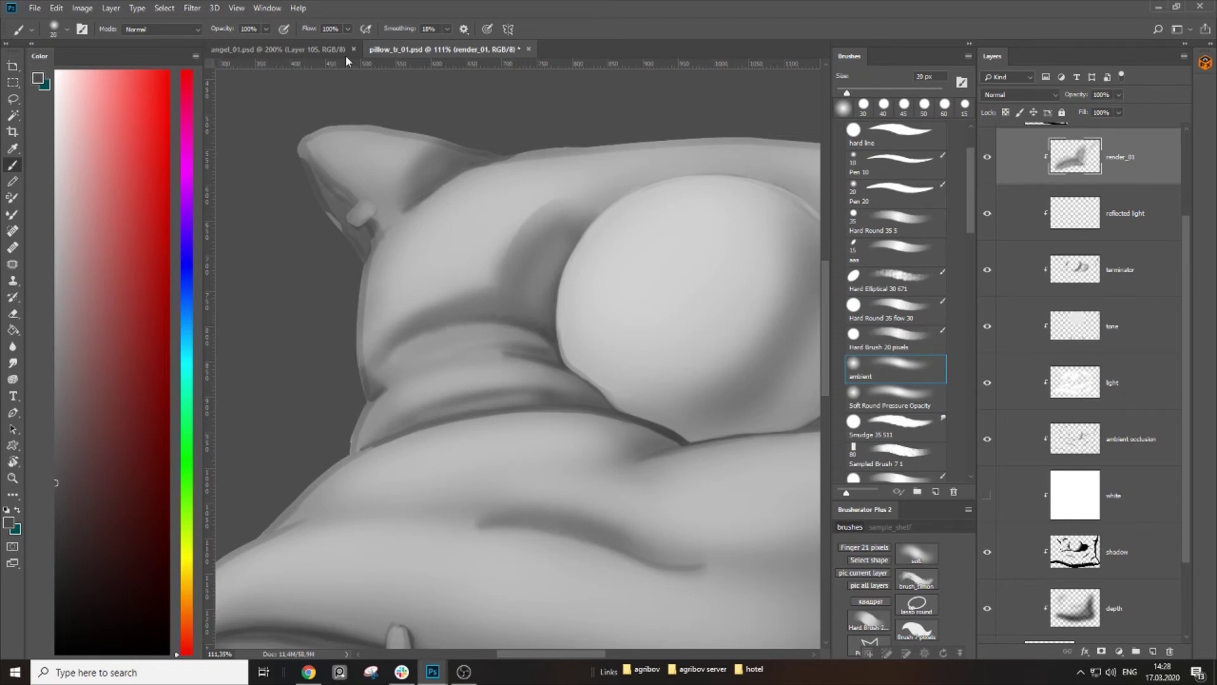
# Step: Set the brush flow to 40% and paint a sampled light grey over the fold beneath the crease
pyautogui.click(331, 28)
pyautogui.write('40')
pyautogui.press('[')
pyautogui.keyDown('alt'); pyautogui.click(408, 337); pyautogui.keyUp('alt')
pyautogui.moveTo(427, 336); pyautogui.dragTo(508, 331)
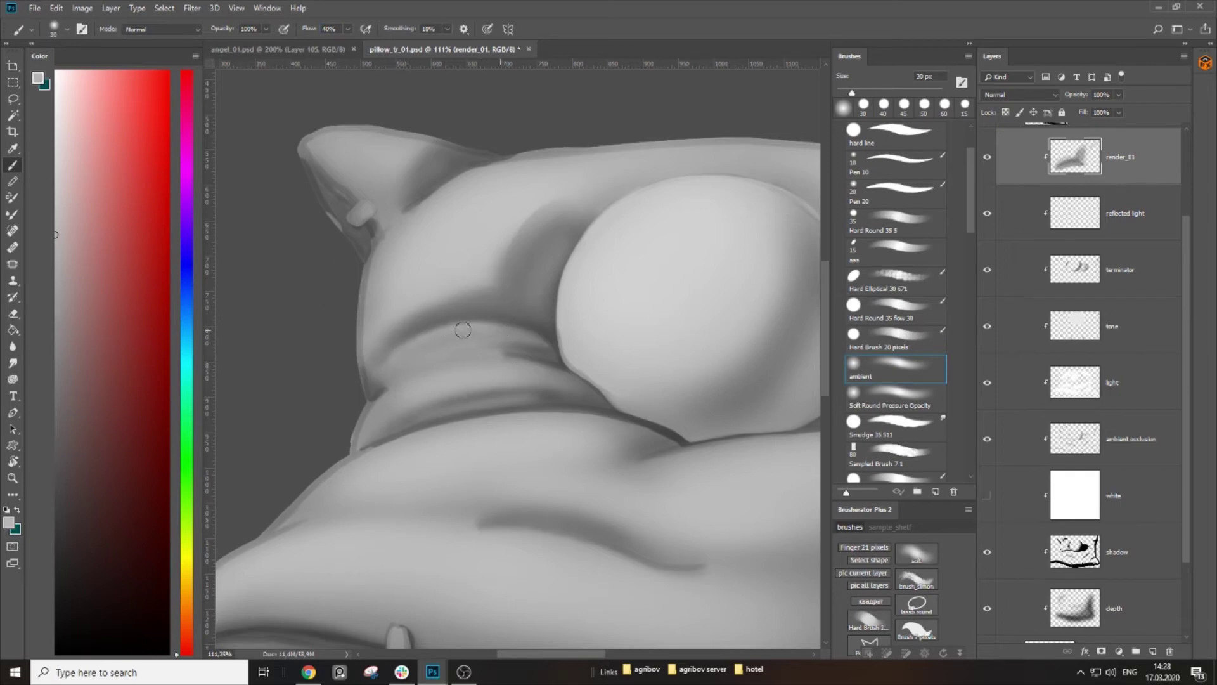
# Step: Paint a dark crease with sampled greys across the fold left of the sphere, tapering towards the pillow's left edge
pyautogui.press(']')
pyautogui.keyDown('alt'); pyautogui.click(528, 346); pyautogui.keyUp('alt')
pyautogui.moveTo(528, 348)
pyautogui.mouseDown()
pyautogui.moveTo(467, 348)
pyautogui.moveTo(401, 376)
pyautogui.moveTo(465, 349)
pyautogui.moveTo(547, 357)
pyautogui.moveTo(437, 357)
pyautogui.moveTo(412, 368)
pyautogui.mouseUp()
pyautogui.keyDown('alt'); pyautogui.click(540, 355); pyautogui.keyUp('alt')
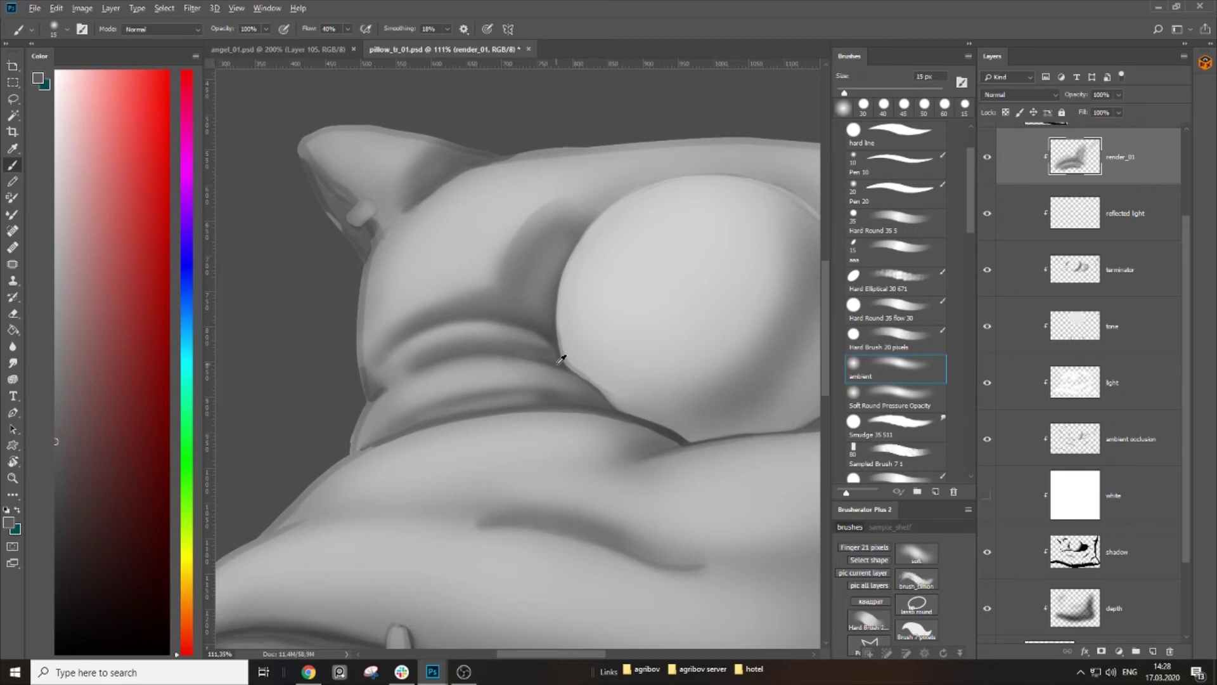
pyautogui.press(']')
pyautogui.moveTo(517, 349)
pyautogui.mouseDown()
pyautogui.moveTo(410, 373)
pyautogui.moveTo(507, 344)
pyautogui.moveTo(421, 360)
pyautogui.mouseUp()
# Step: Lighten the ridge of the fold above the new crease with a sampled light grey
pyautogui.press(']')
pyautogui.press(']')
pyautogui.keyDown('alt'); pyautogui.click(464, 326); pyautogui.keyUp('alt')
pyautogui.press('[')
pyautogui.press('[')
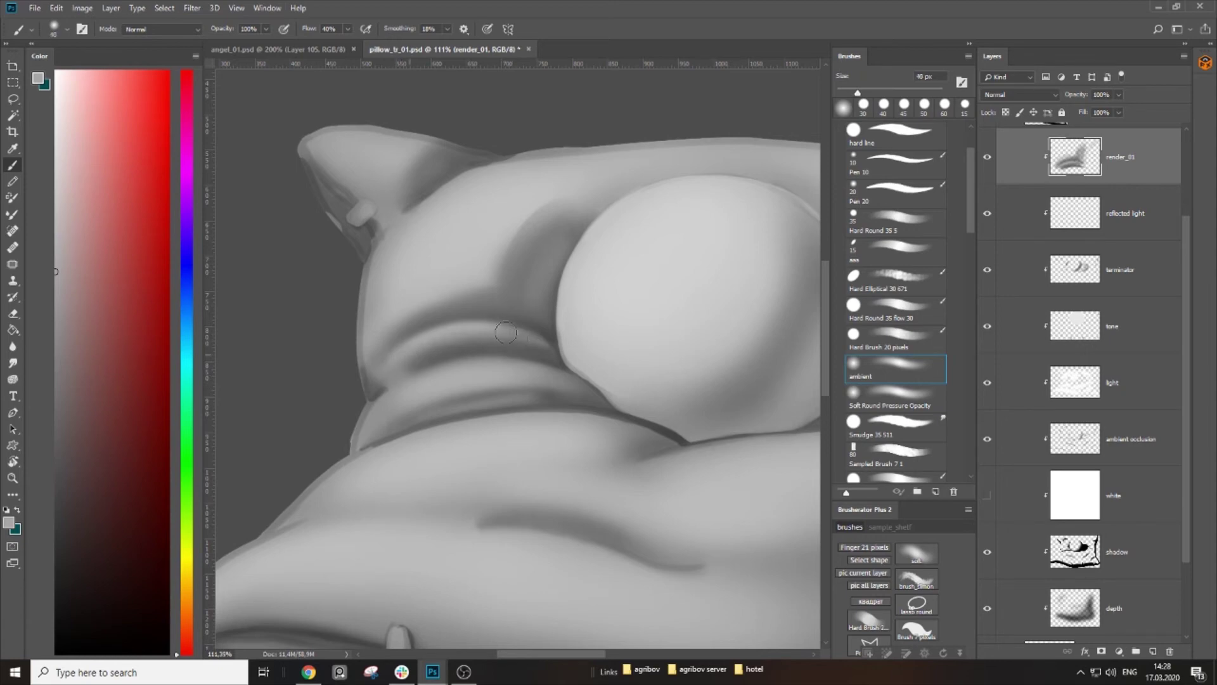
# Step: Reshape and soften the edge of the shadow left of the sphere with sampled greys, using a brush up to 70 px
pyautogui.keyDown('alt'); pyautogui.click(508, 299); pyautogui.keyUp('alt')
pyautogui.press(']')
pyautogui.press(']')
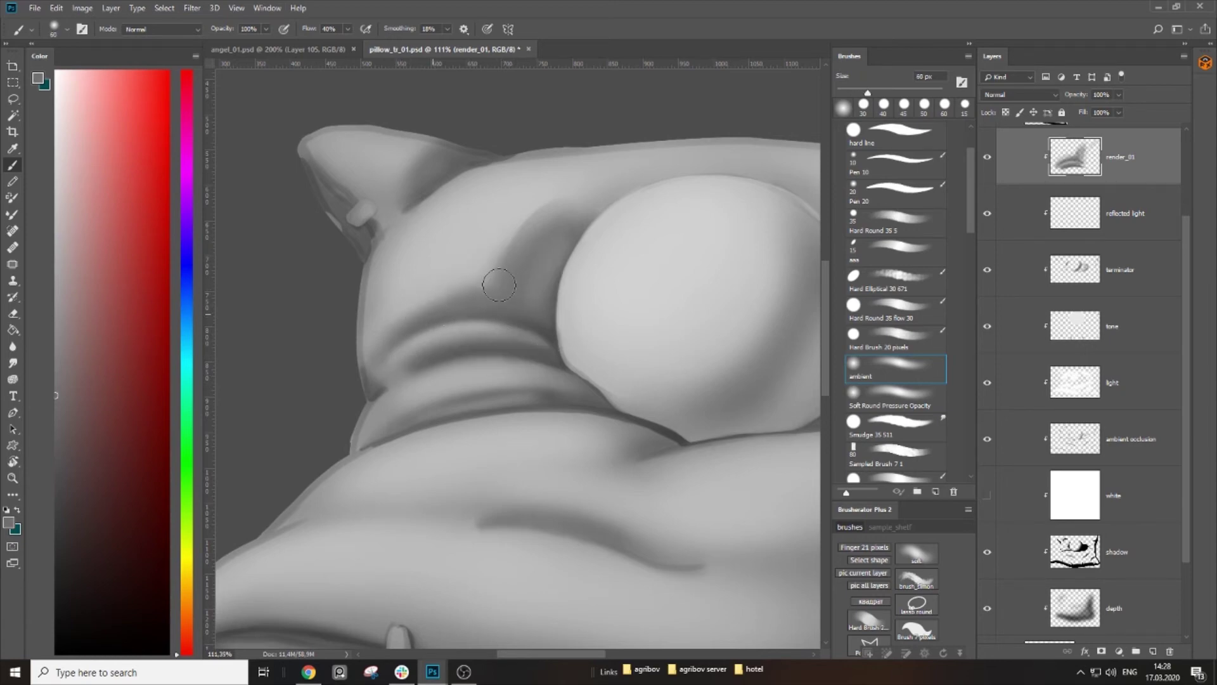
pyautogui.keyDown('alt'); pyautogui.click(543, 222); pyautogui.keyUp('alt')
pyautogui.press(']')
pyautogui.keyDown('alt'); pyautogui.click(540, 201); pyautogui.keyUp('alt')
pyautogui.moveTo(448, 275); pyautogui.dragTo(483, 277)
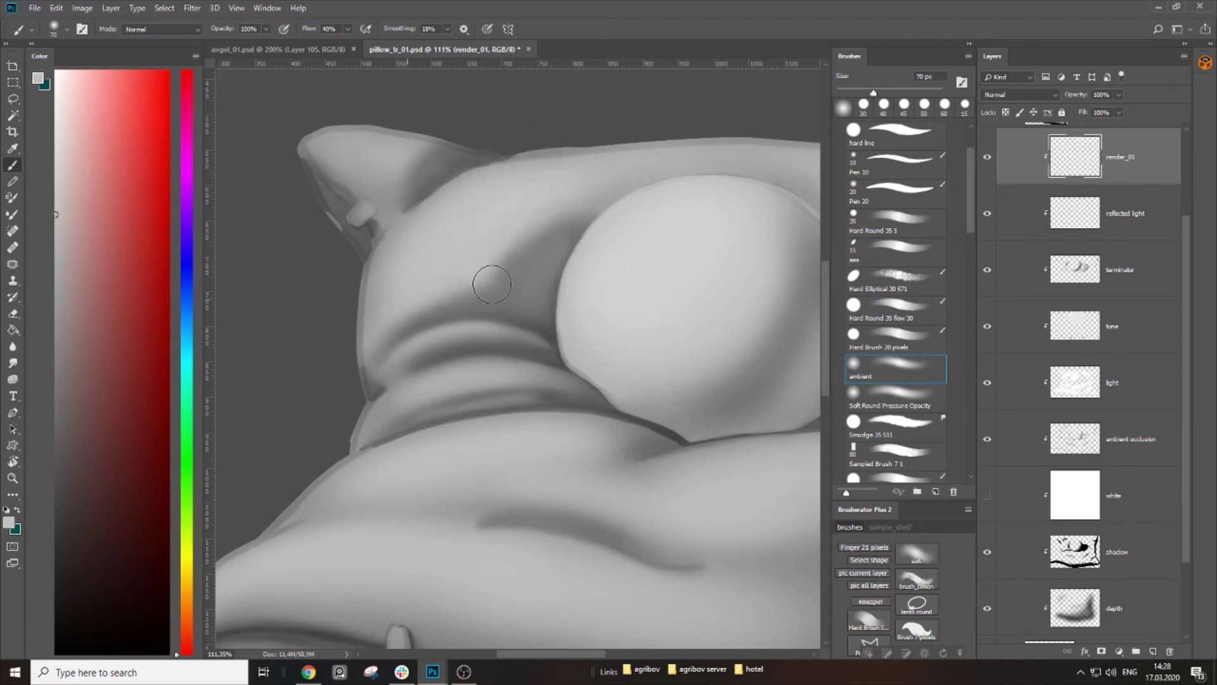
# Step: Extend the upper crease's shading to the pillow's left edge and tone that edge with sampled greys
pyautogui.keyDown('alt'); pyautogui.click(425, 312); pyautogui.keyUp('alt')
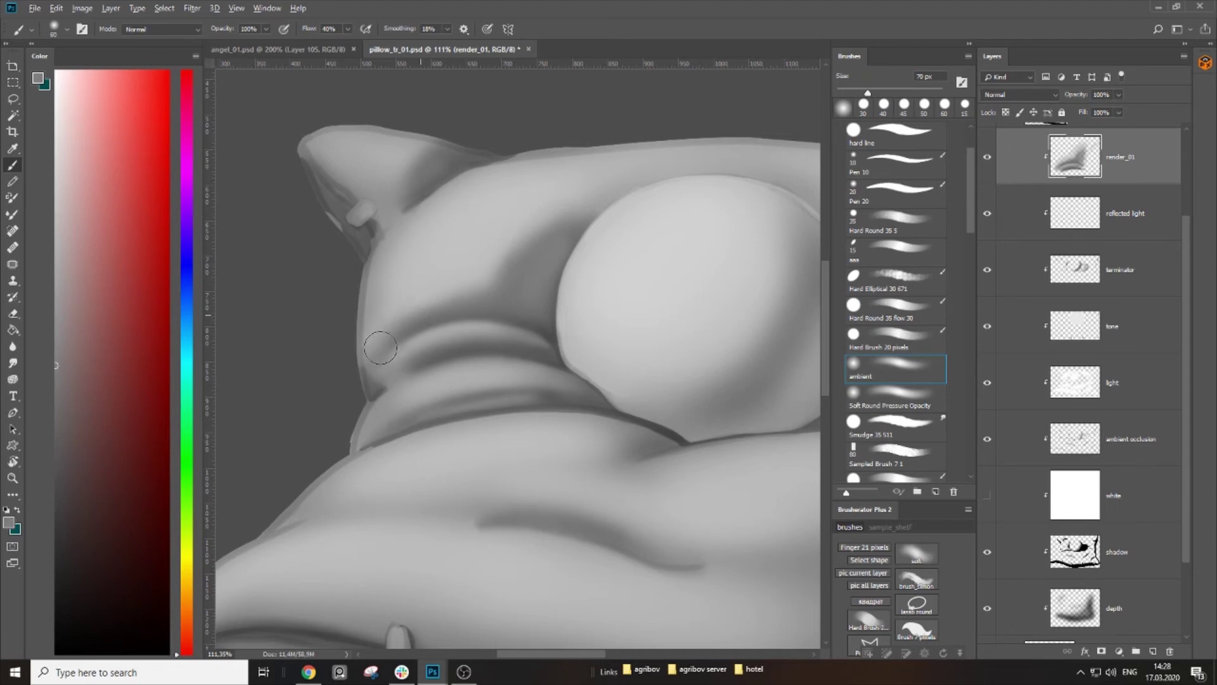
pyautogui.keyDown('alt'); pyautogui.click(365, 329); pyautogui.keyUp('alt')
pyautogui.press('[')
pyautogui.press('[')
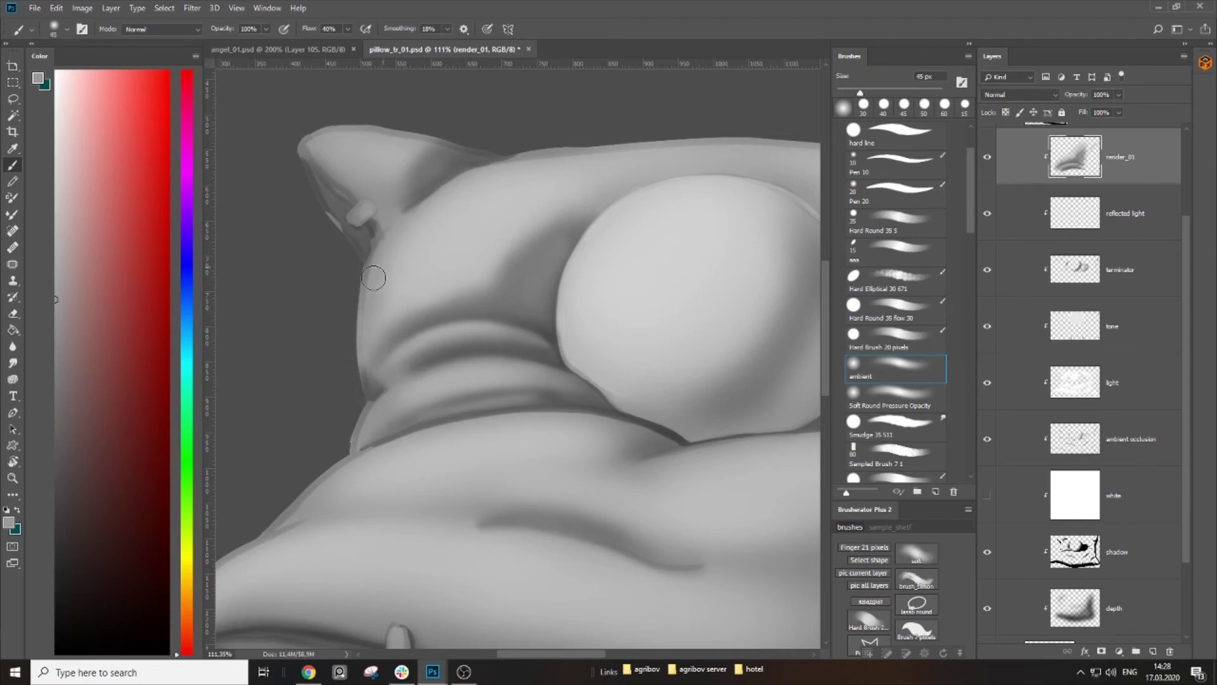
pyautogui.scroll(3, 372, 348)
pyautogui.press('[')
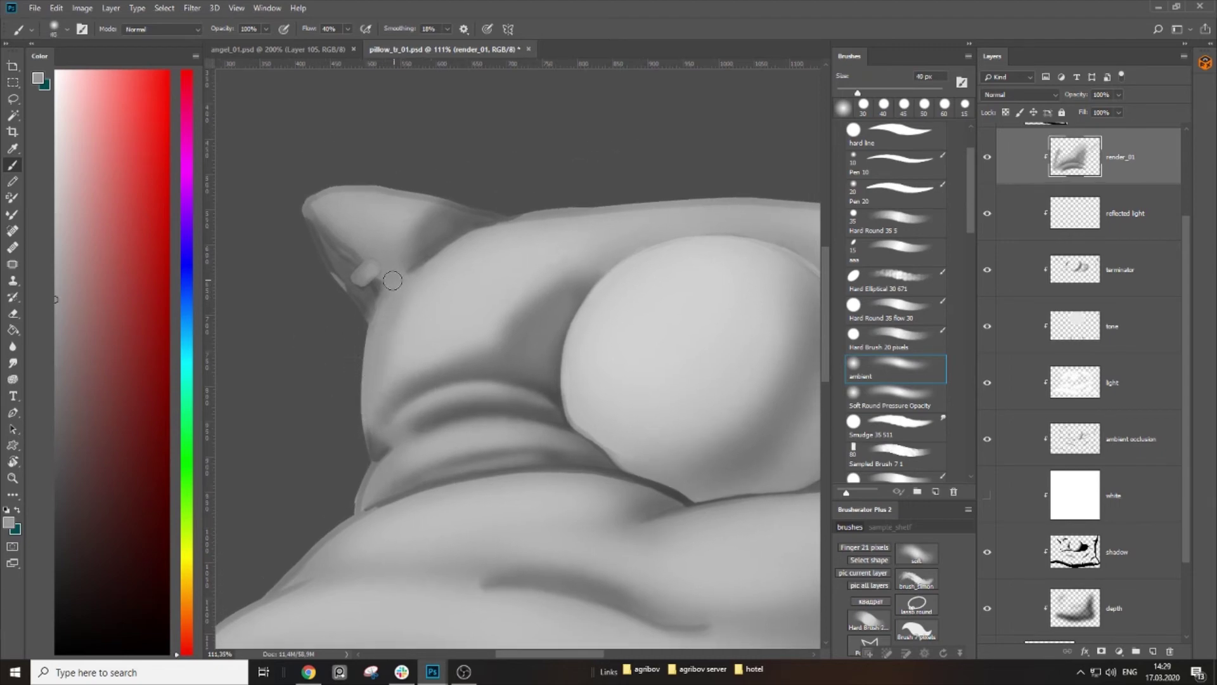
# Step: Lighten the pillow's left edge below the corner knot with a sampled light grey
pyautogui.keyDown('alt'); pyautogui.click(418, 303); pyautogui.keyUp('alt')
pyautogui.press(']')
pyautogui.moveTo(405, 289); pyautogui.dragTo(373, 364)
pyautogui.press(']')
pyautogui.keyDown('alt'); pyautogui.click(384, 276); pyautogui.keyUp('alt')
pyautogui.press('[')
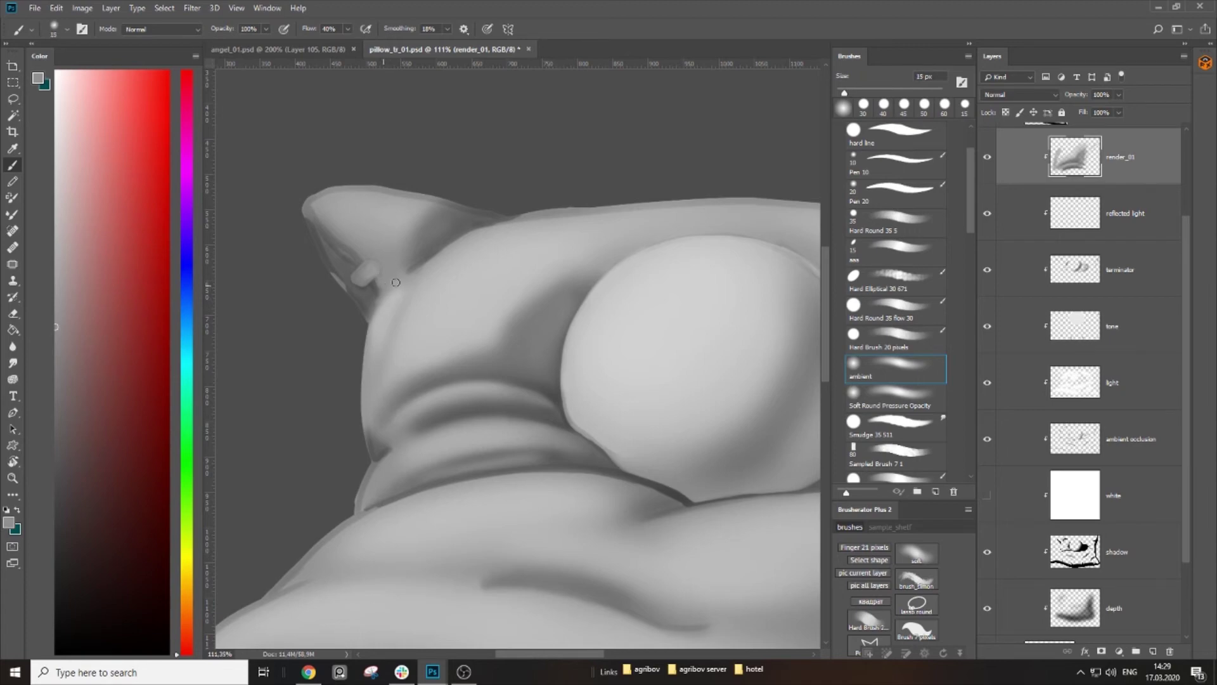
# Step: Blend the tones between the corner knot and the pillow's left side with sampled greys and a larger brush
pyautogui.keyDown('alt'); pyautogui.click(394, 301); pyautogui.keyUp('alt')
pyautogui.press(']')
pyautogui.moveTo(388, 301); pyautogui.dragTo(418, 363)
pyautogui.keyDown('alt'); pyautogui.click(411, 381); pyautogui.keyUp('alt')
pyautogui.press(']')
pyautogui.press(']')
pyautogui.press(']')
pyautogui.press(']')
pyautogui.press(']')
pyautogui.press(']')
# Step: Deepen the shadow where the pillow's pointed corner meets its body with sampled greys
pyautogui.moveTo(408, 264)
pyautogui.mouseDown()
pyautogui.moveTo(335, 264)
pyautogui.moveTo(396, 251)
pyautogui.moveTo(429, 278)
pyautogui.moveTo(458, 267)
pyautogui.moveTo(431, 295)
pyautogui.moveTo(417, 262)
pyautogui.moveTo(482, 260)
pyautogui.moveTo(436, 322)
pyautogui.mouseUp()
pyautogui.keyDown('alt'); pyautogui.click(483, 277); pyautogui.keyUp('alt')
pyautogui.press('[')
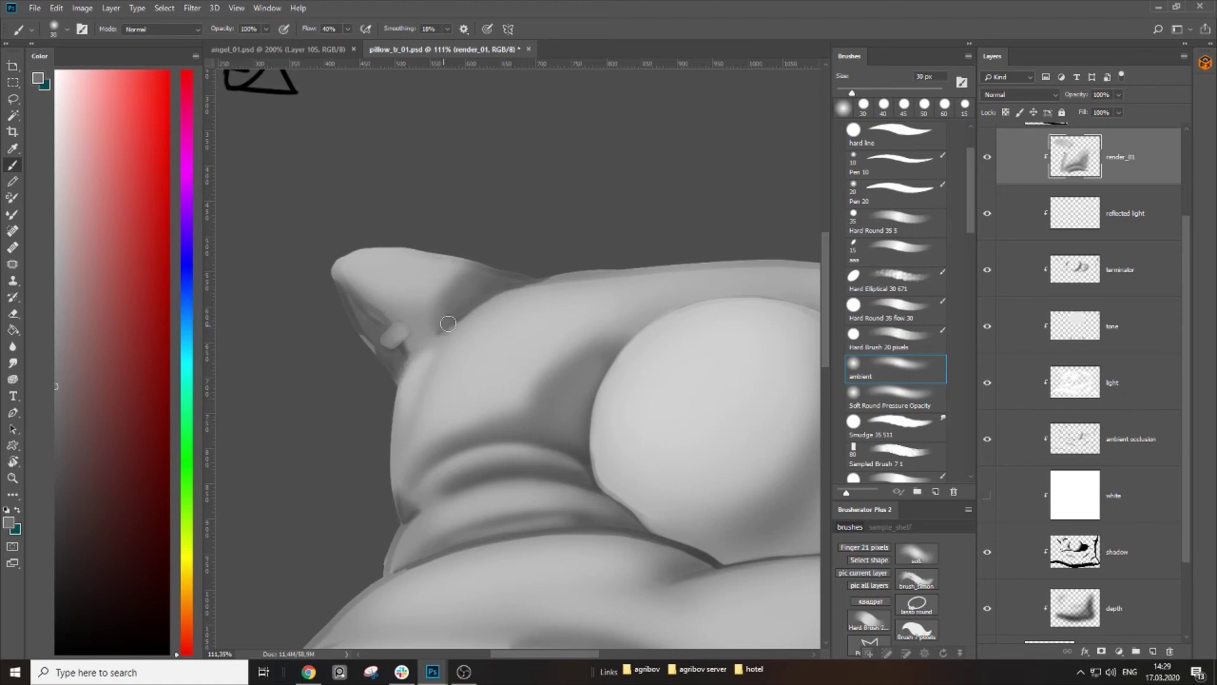
pyautogui.press('[')
pyautogui.moveTo(492, 290); pyautogui.dragTo(448, 353)
pyautogui.press(']')
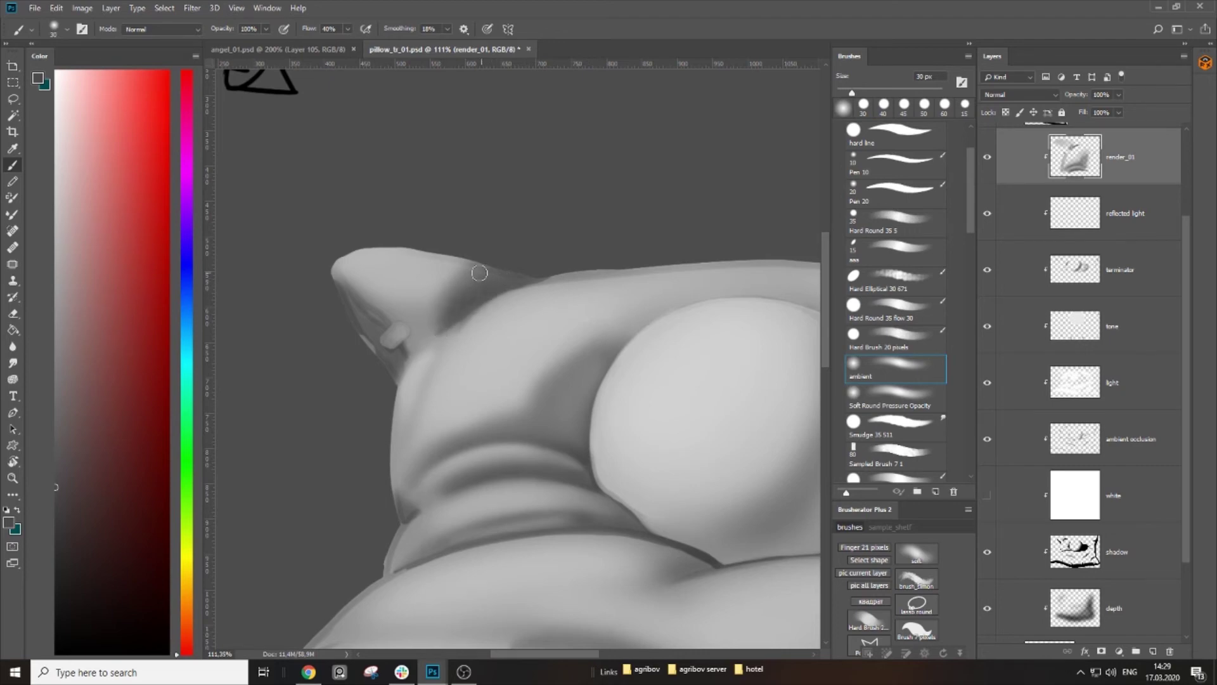
pyautogui.keyDown('alt'); pyautogui.click(496, 310); pyautogui.keyUp('alt')
pyautogui.press('[')
# Step: Shade a broad soft hollow on the pillow's upper left surface with a sampled mid grey and an 80 px brush
pyautogui.keyDown('alt'); pyautogui.click(568, 358); pyautogui.keyUp('alt')
pyautogui.press(']')
pyautogui.press(']')
pyautogui.press(']')
pyautogui.press(']')
pyautogui.press(']')
pyautogui.press(']')
pyautogui.press(']')
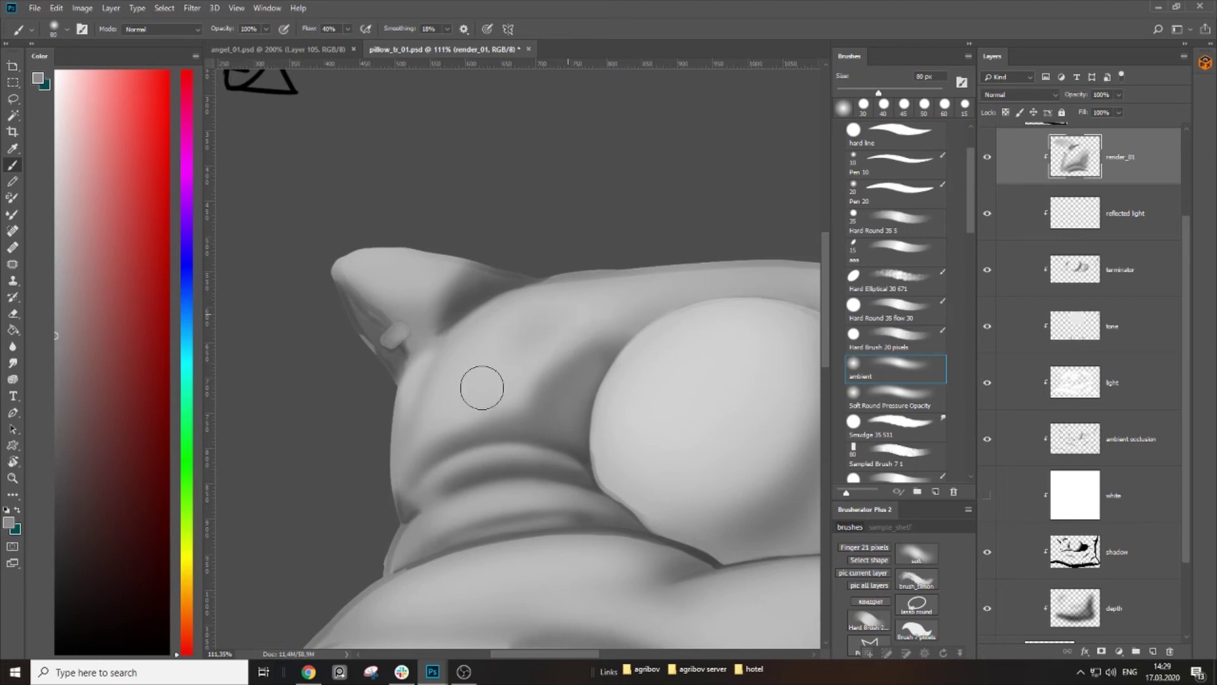
pyautogui.press('[')
pyautogui.press('[')
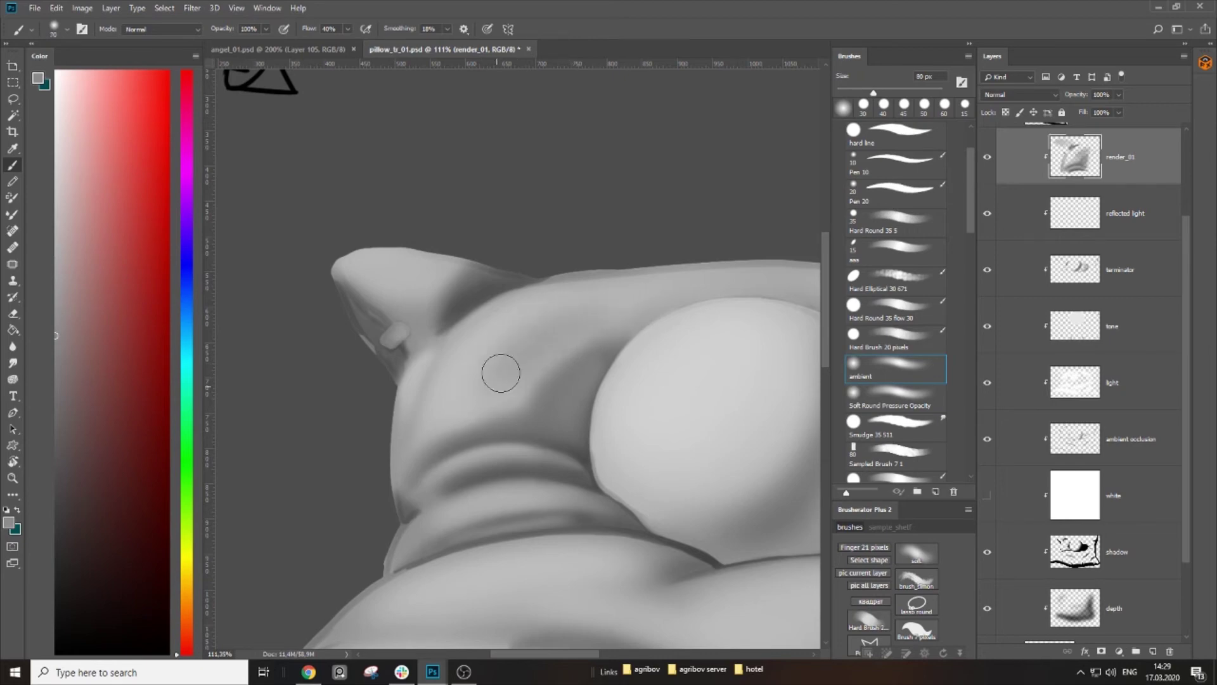
# Step: Smooth the light band along the pillow's left side with sampled light greys and a smaller brush
pyautogui.keyDown('alt'); pyautogui.click(432, 398); pyautogui.keyUp('alt')
pyautogui.press('[')
pyautogui.press('[')
pyautogui.keyDown('alt'); pyautogui.click(422, 396); pyautogui.keyUp('alt')
pyautogui.keyDown('alt'); pyautogui.click(409, 386); pyautogui.keyUp('alt')
pyautogui.press('[')
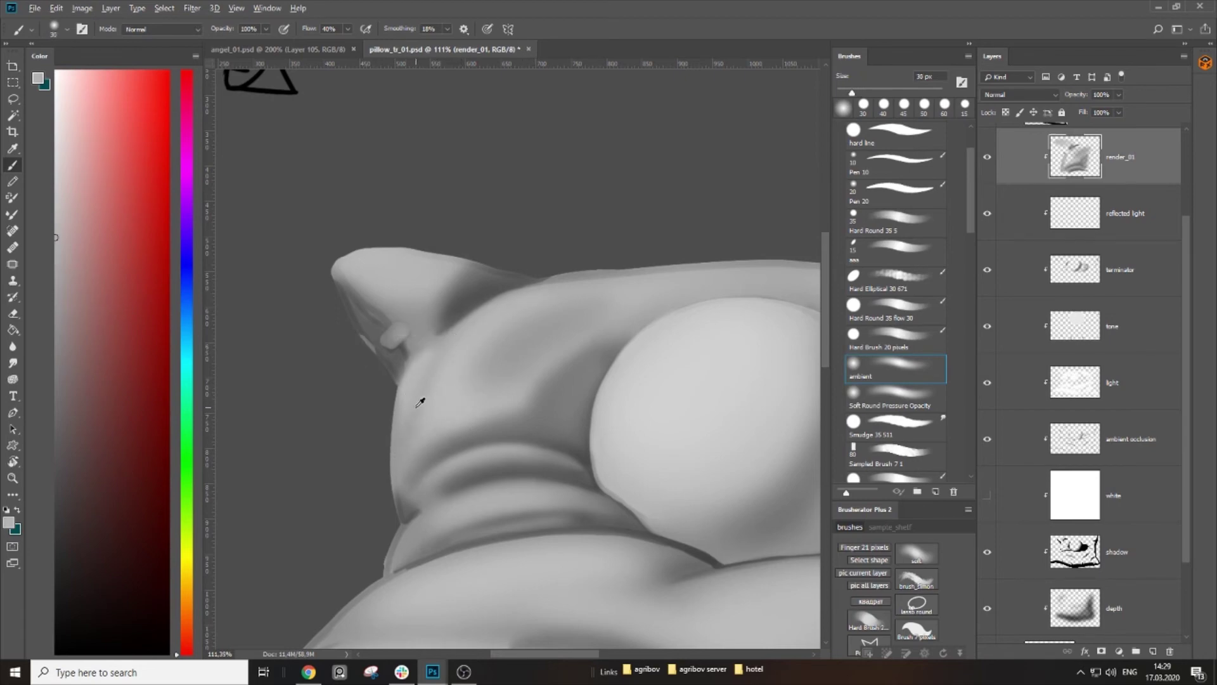
# Step: Refine the soft hollow left of the sphere with sampled greys at a 40 px brush size
pyautogui.keyDown('alt'); pyautogui.click(548, 368); pyautogui.keyUp('alt')
pyautogui.press(']')
pyautogui.keyDown('alt'); pyautogui.click(488, 374); pyautogui.keyUp('alt')
pyautogui.press(']')
pyautogui.click(496, 365)
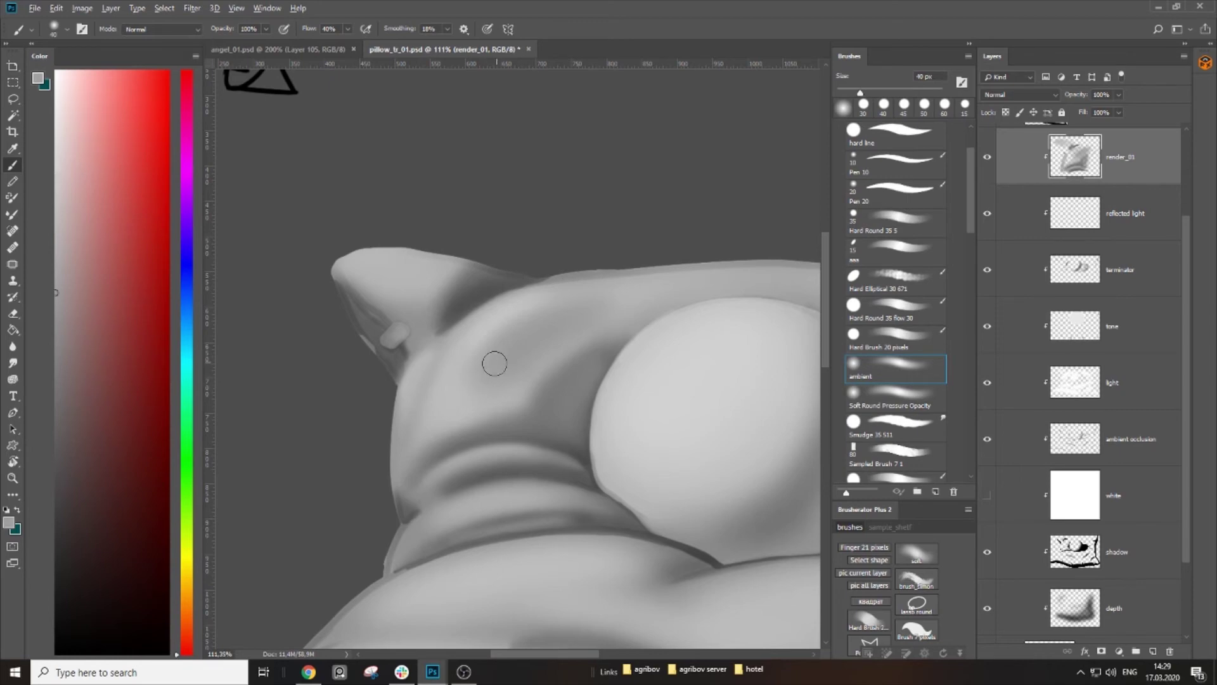
# Step: Soften the edge of the shadow on the pillow's pointed corner with sampled light greys
pyautogui.keyDown('alt'); pyautogui.click(453, 308); pyautogui.keyUp('alt')
pyautogui.press(']')
pyautogui.press(']')
pyautogui.press(']')
pyautogui.keyDown('alt'); pyautogui.click(429, 288); pyautogui.keyUp('alt')
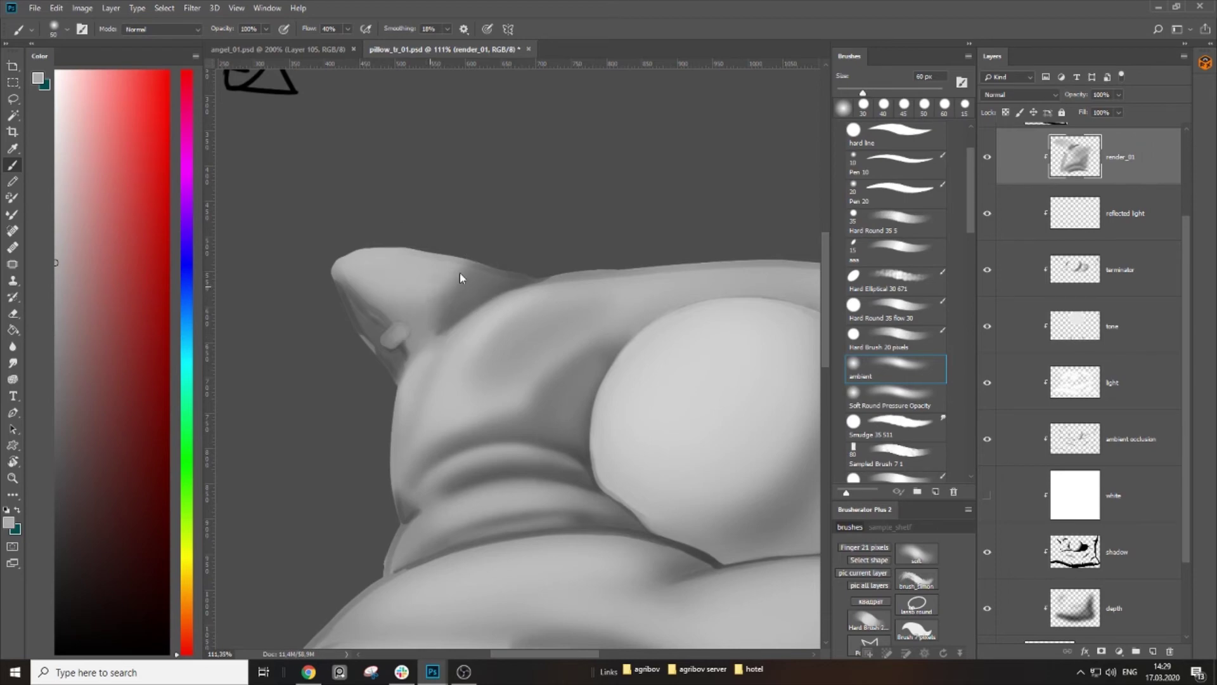
# Step: Paint sampled greys over the corner's upper shadow and along the pillow's top edge to even out the rim
pyautogui.keyDown('alt'); pyautogui.click(489, 275); pyautogui.keyUp('alt')
pyautogui.press('[')
pyautogui.moveTo(543, 276); pyautogui.dragTo(623, 266)
pyautogui.keyDown('alt'); pyautogui.click(593, 283); pyautogui.keyUp('alt')
pyautogui.press(']')
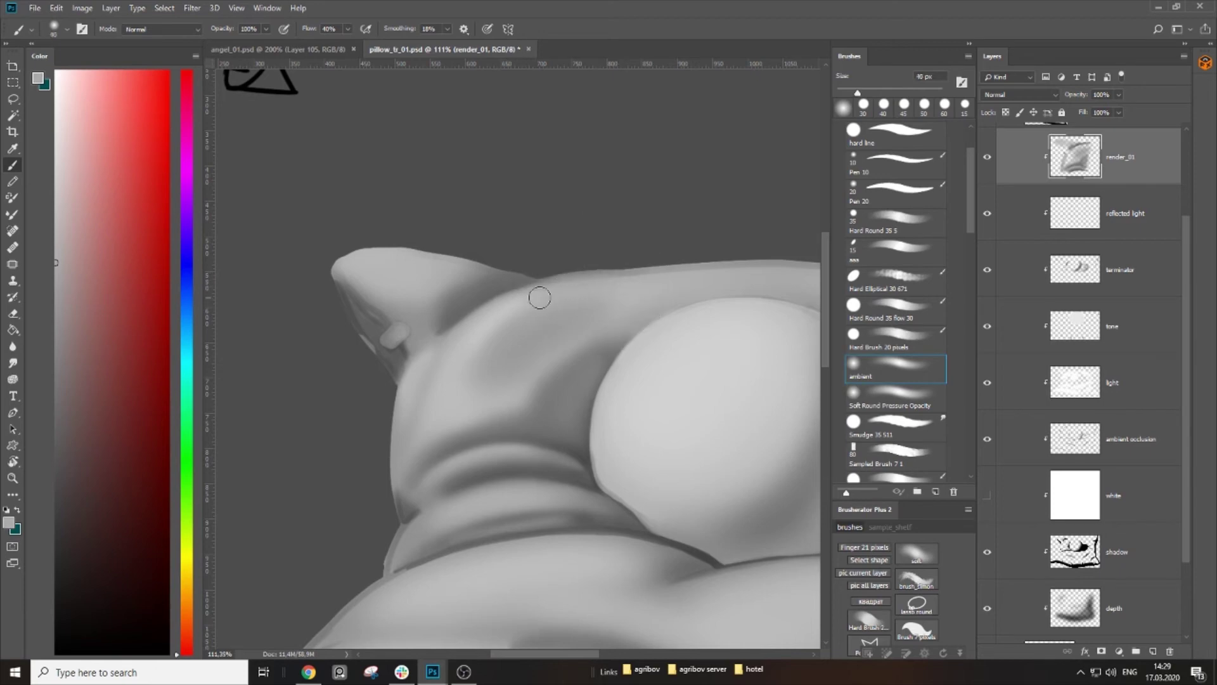
# Step: Clean up the pillow's top edge beside the corner junction with a small brush
pyautogui.press('[')
pyautogui.scroll(5, 486, 272)
pyautogui.press('[')
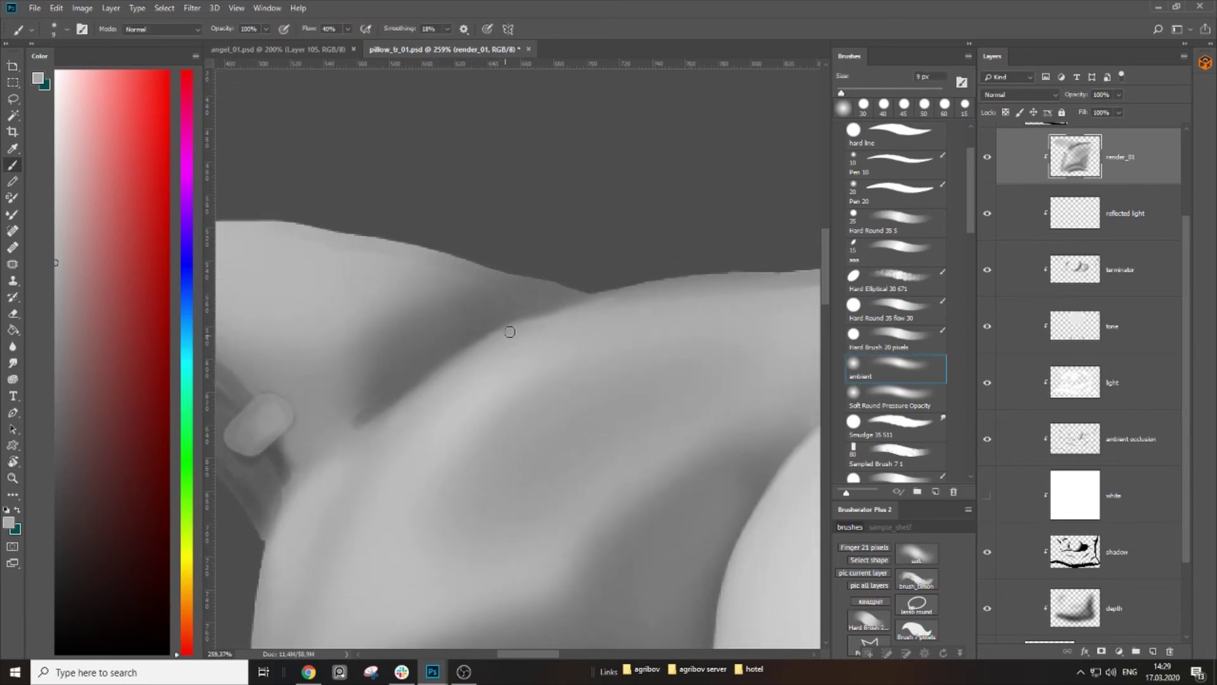
pyautogui.moveTo(582, 306); pyautogui.dragTo(643, 294)
# Step: Deepen and extend the shadow at the base of the pointed corner
pyautogui.press(']')
pyautogui.press(']')
pyautogui.press(']')
pyautogui.moveTo(353, 424); pyautogui.dragTo(400, 339)
pyautogui.moveTo(362, 406); pyautogui.dragTo(406, 372)
pyautogui.hotkey('ctrl', 'space')
pyautogui.moveTo(407, 371)
pyautogui.mouseDown()
pyautogui.moveTo(437, 364)
pyautogui.moveTo(416, 355)
pyautogui.moveTo(444, 324)
pyautogui.mouseUp()
# Step: Blend the lit face of the pointed corner into its base shadow with sampled greys
pyautogui.press(']')
pyautogui.keyDown('alt'); pyautogui.click(396, 327); pyautogui.keyUp('alt')
pyautogui.press(']')
pyautogui.press(']')
pyautogui.keyDown('alt'); pyautogui.click(371, 343); pyautogui.keyUp('alt')
pyautogui.press('[')
pyautogui.press('[')
pyautogui.press('[')
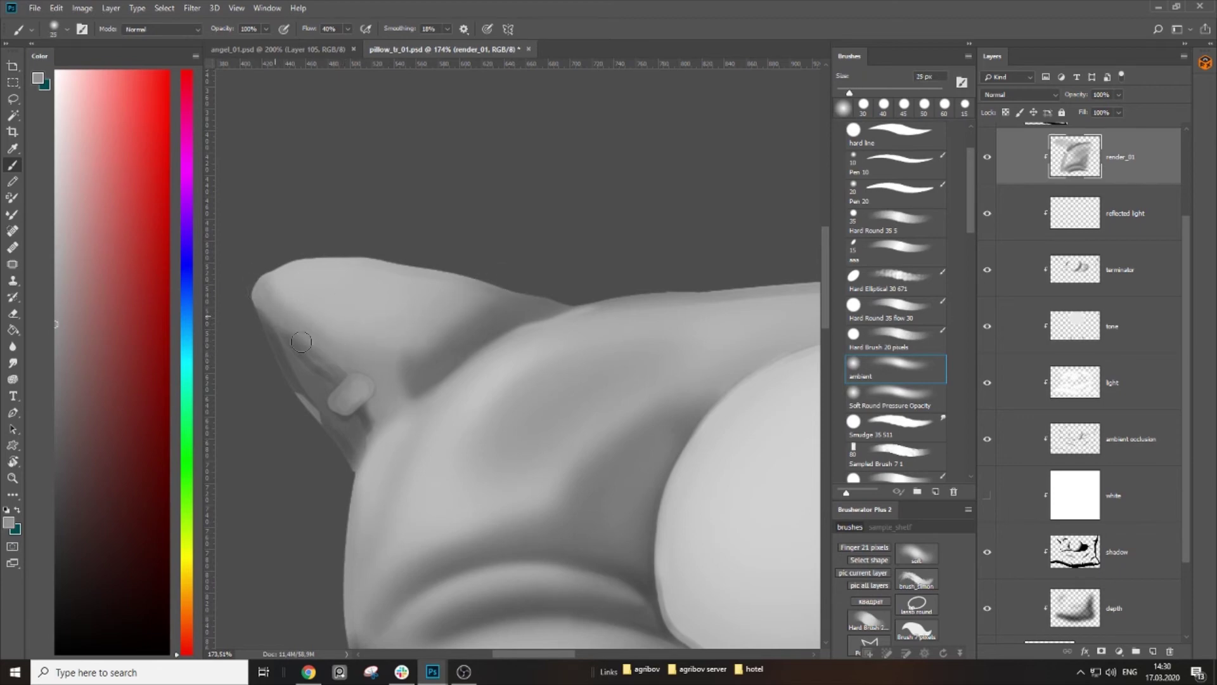
# Step: Paint sampled grey over the rough underside of the pointed corner, left of the knot
pyautogui.keyDown('alt'); pyautogui.click(316, 382); pyautogui.keyUp('alt')
pyautogui.moveTo(289, 363)
pyautogui.mouseDown()
pyautogui.moveTo(329, 399)
pyautogui.moveTo(352, 396)
pyautogui.mouseUp()
pyautogui.keyDown('alt'); pyautogui.click(345, 363); pyautogui.keyUp('alt')
pyautogui.press('[')
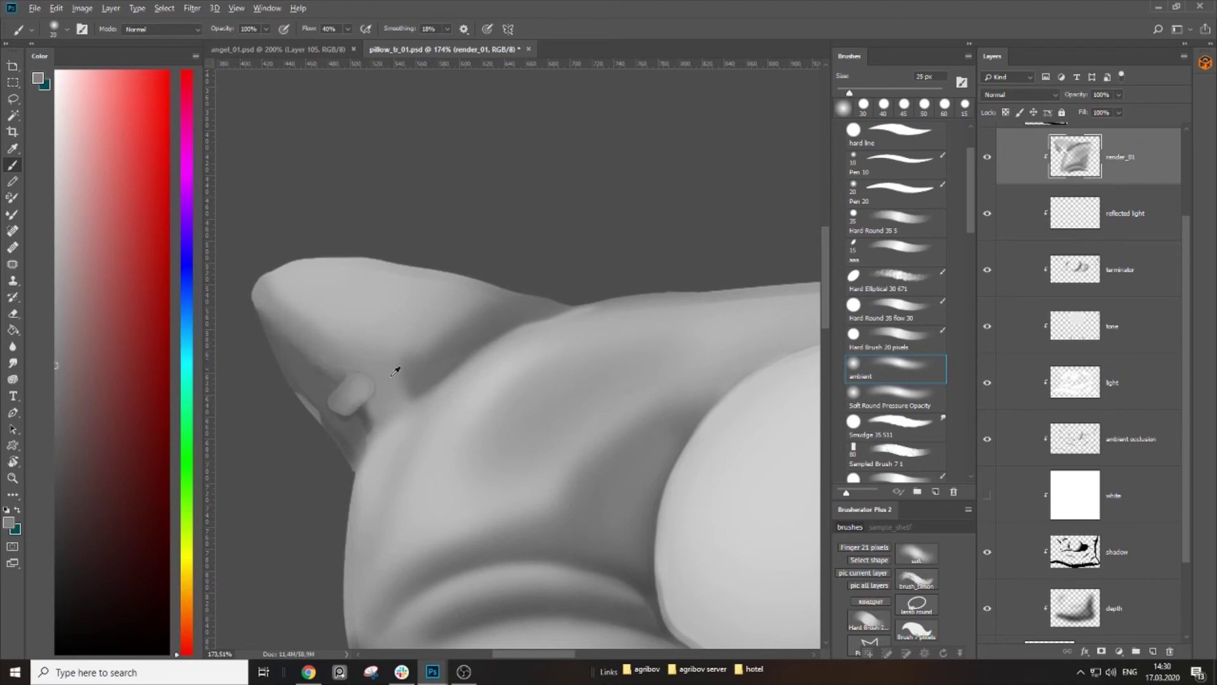
# Step: Draw a dark crease from the corner's tip to the knot with a sampled dark grey and soften its lower side
pyautogui.keyDown('alt'); pyautogui.click(368, 417); pyautogui.keyUp('alt')
pyautogui.press('[')
pyautogui.press('[')
pyautogui.press('[')
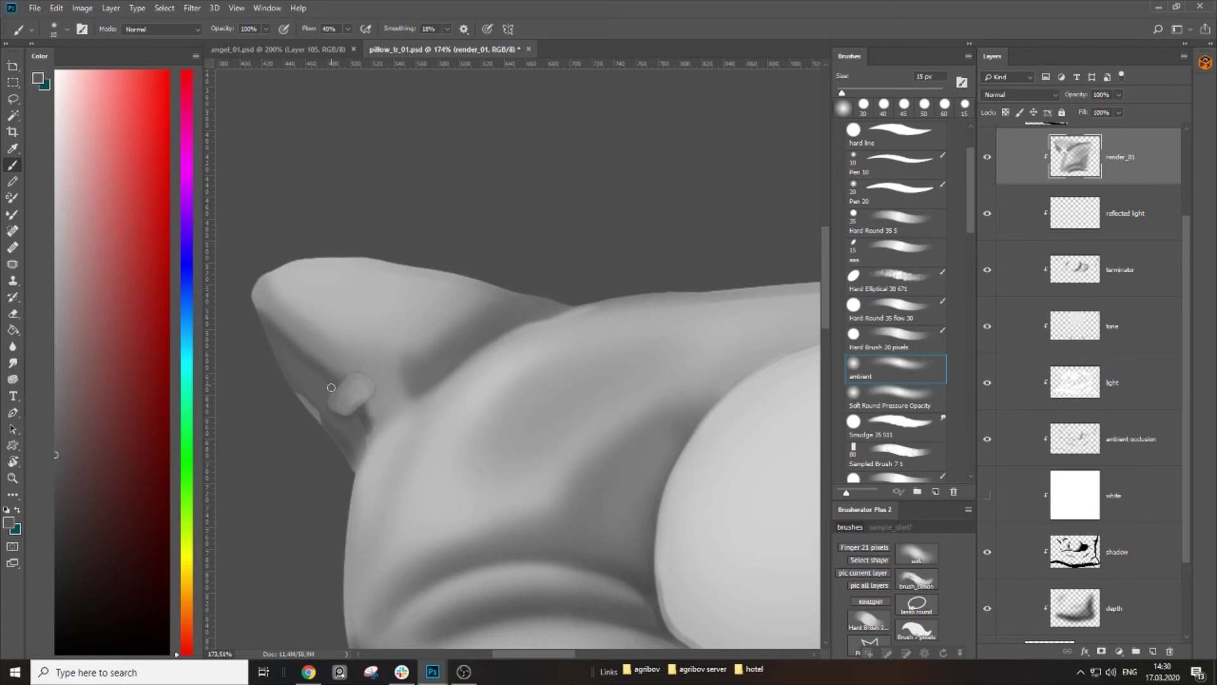
pyautogui.keyDown('alt'); pyautogui.click(299, 338); pyautogui.keyUp('alt')
pyautogui.press(']')
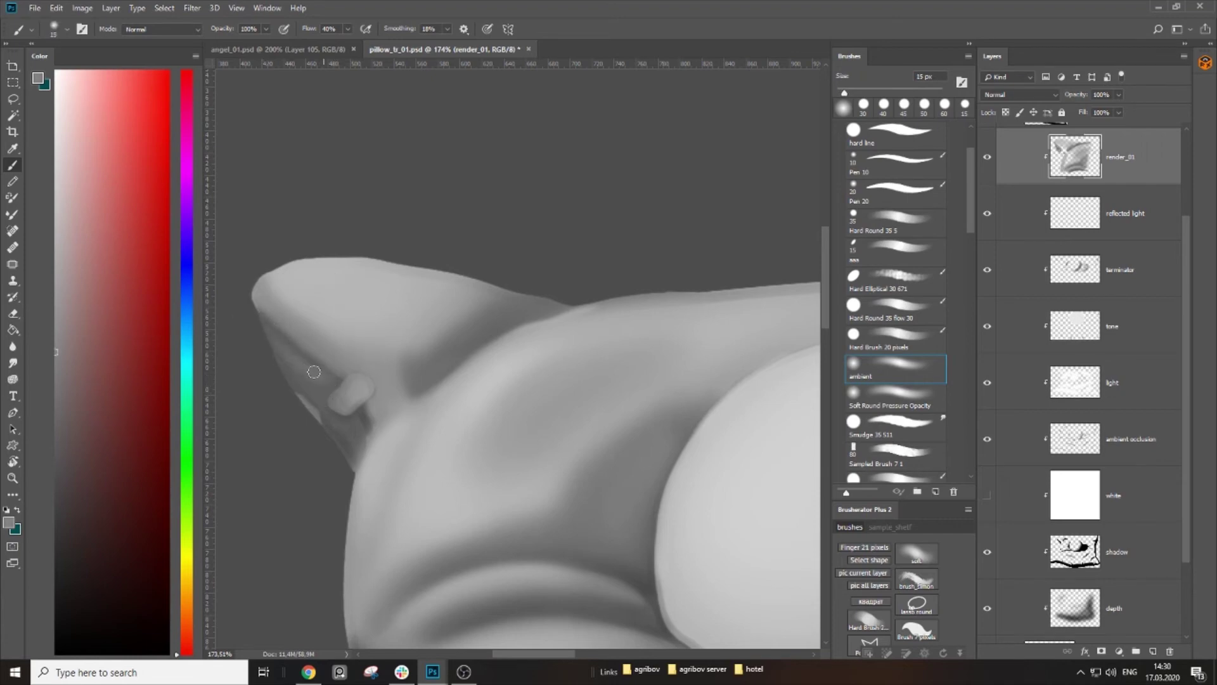
# Step: Paint a light highlight on the knot with sampled light greys
pyautogui.keyDown('alt'); pyautogui.click(357, 390); pyautogui.keyUp('alt')
pyautogui.keyDown('alt'); pyautogui.click(348, 303); pyautogui.keyUp('alt')
pyautogui.press('[')
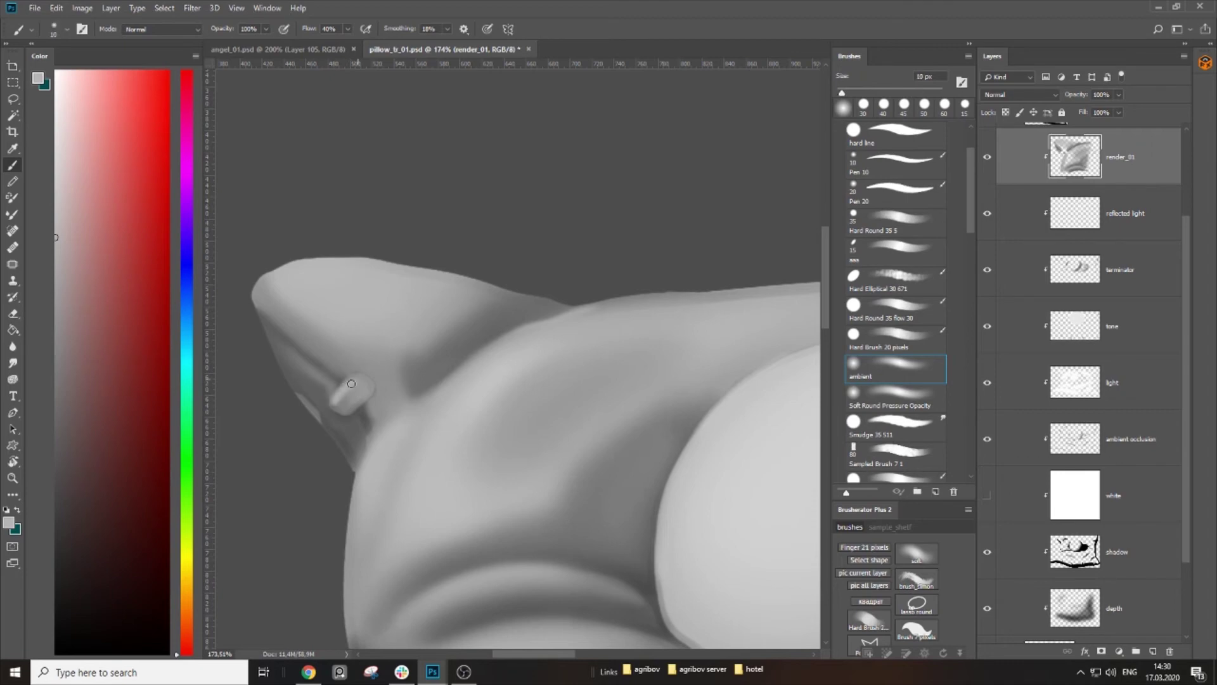
pyautogui.press(']')
pyautogui.moveTo(340, 396)
pyautogui.mouseDown()
pyautogui.moveTo(357, 392)
pyautogui.moveTo(339, 402)
pyautogui.moveTo(348, 396)
pyautogui.mouseUp()
# Step: Shade the knot's edges and darken the crease beneath it with sampled greys
pyautogui.press('[')
pyautogui.keyDown('alt'); pyautogui.click(355, 409); pyautogui.keyUp('alt')
pyautogui.press('[')
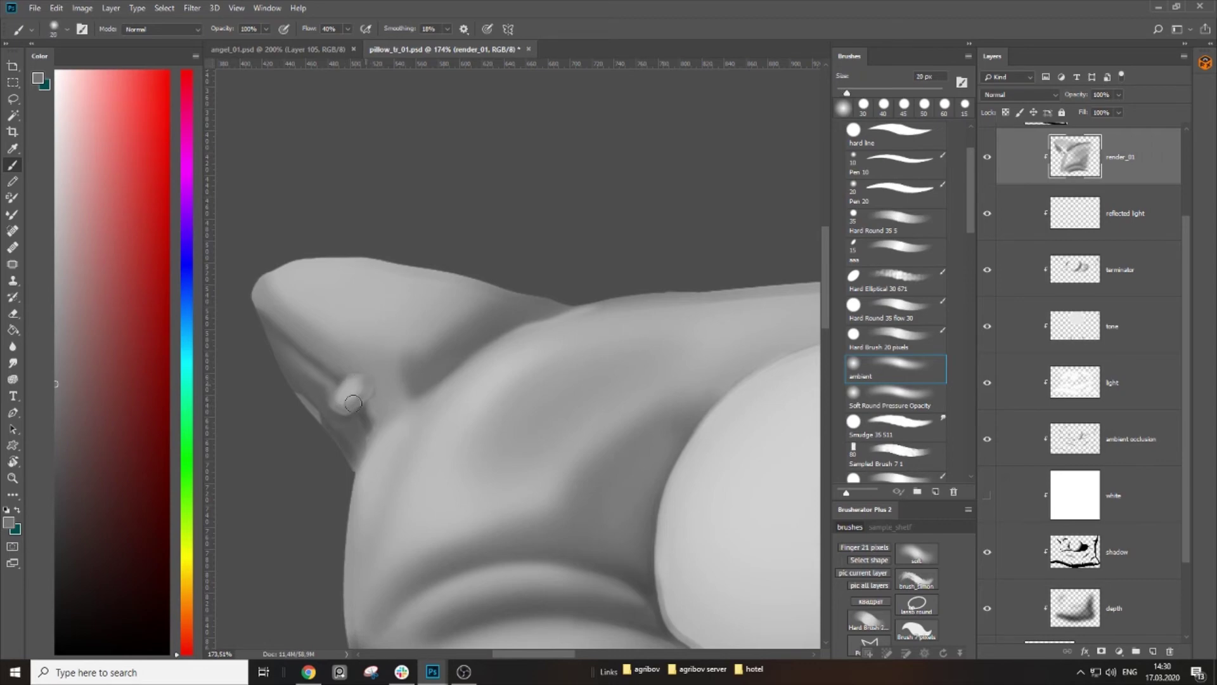
pyautogui.moveTo(366, 385); pyautogui.dragTo(347, 404)
pyautogui.keyDown('alt'); pyautogui.click(365, 411); pyautogui.keyUp('alt')
pyautogui.press('[')
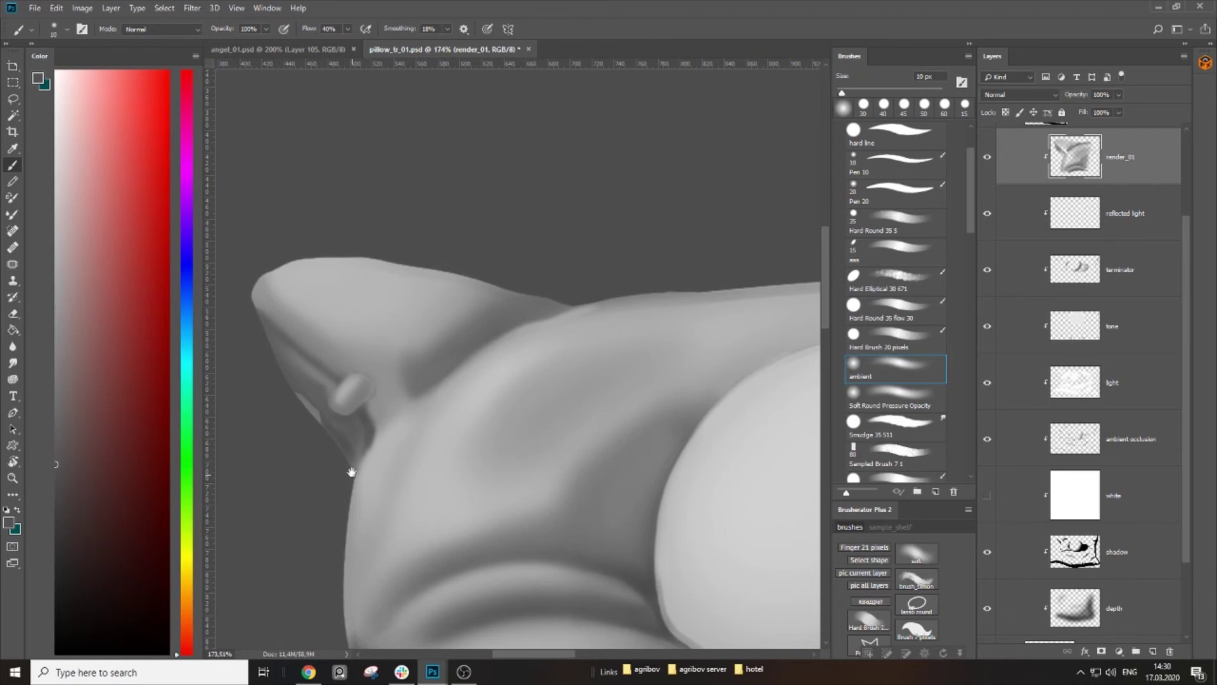
# Step: Even out the dark underside below the knot with sampled dark grey and a 25 px brush
pyautogui.moveTo(351, 477); pyautogui.dragTo(403, 377)
pyautogui.moveTo(371, 311); pyautogui.dragTo(402, 317)
pyautogui.press(']')
pyautogui.press(']')
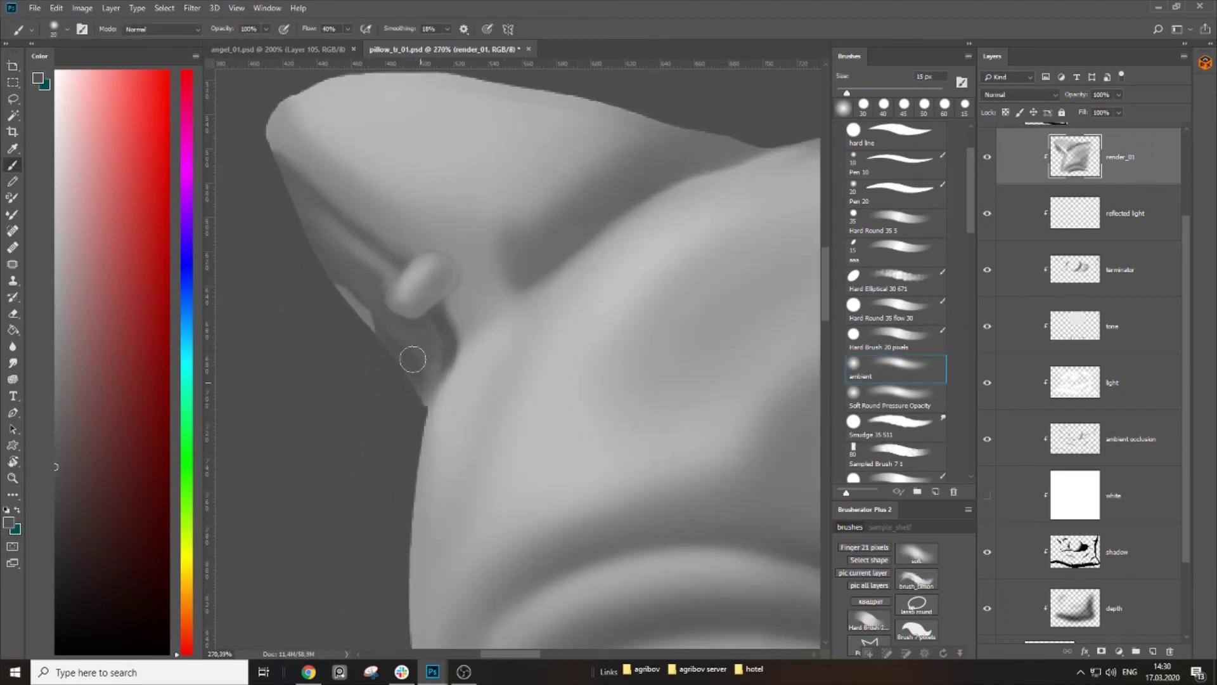
pyautogui.press(']')
pyautogui.keyDown('alt'); pyautogui.click(424, 340); pyautogui.keyUp('alt')
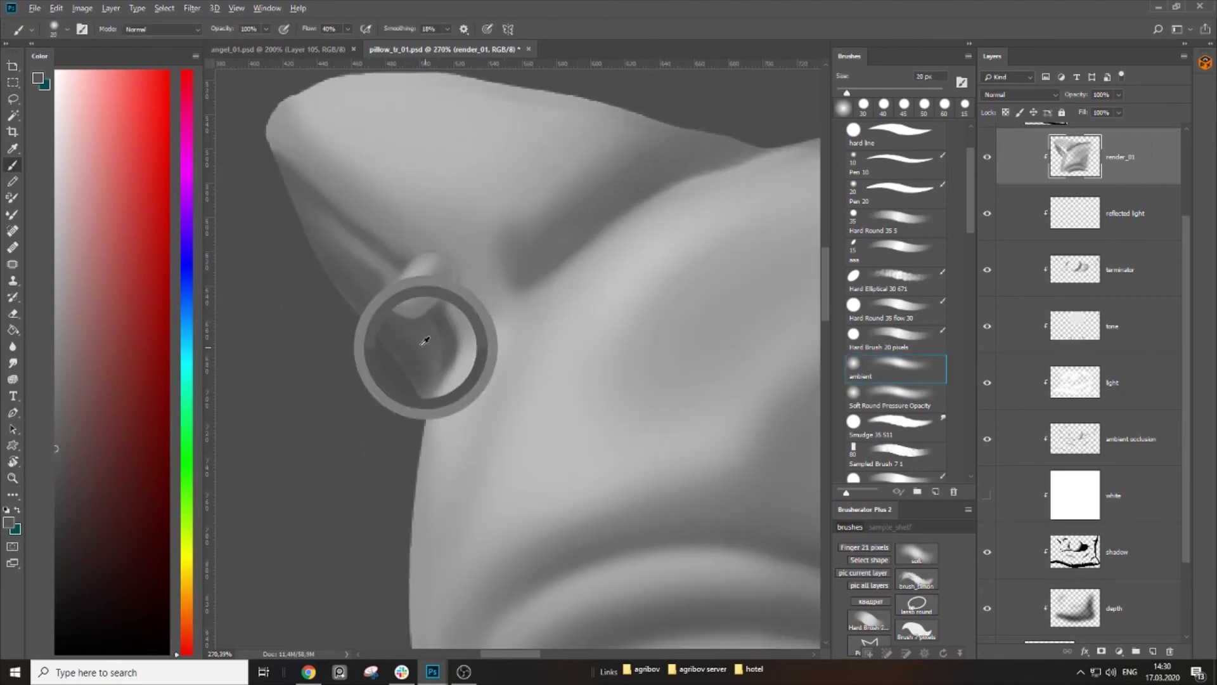
pyautogui.press(']')
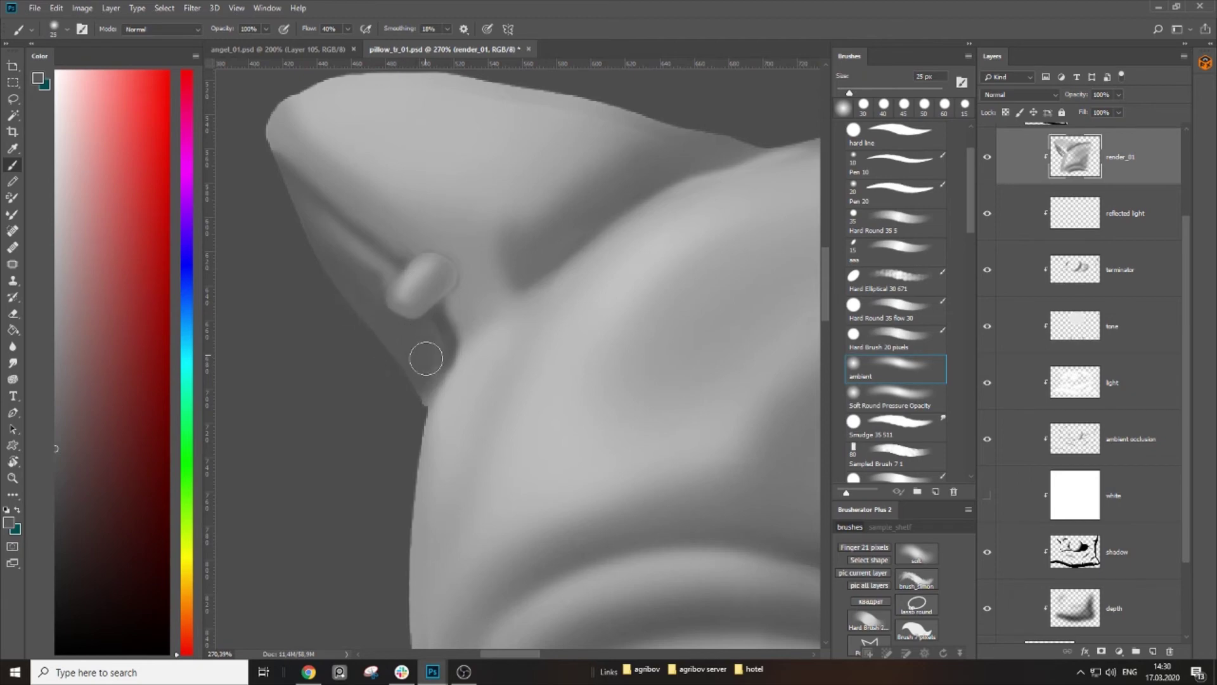
# Step: Sharpen the pillow's edge where it meets the corner's dark underside, using a sampled grey and a small brush
pyautogui.keyDown('alt'); pyautogui.click(442, 419); pyautogui.keyUp('alt')
pyautogui.press('[')
pyautogui.press('[')
pyautogui.press('[')
pyautogui.press('[')
pyautogui.moveTo(436, 406)
pyautogui.mouseDown()
pyautogui.moveTo(469, 359)
pyautogui.moveTo(440, 420)
pyautogui.moveTo(452, 469)
pyautogui.mouseUp()
# Step: Add a thin lighter fold beneath the knot and darken the underside beside the crease with sampled greys
pyautogui.keyDown('alt'); pyautogui.click(409, 348); pyautogui.keyUp('alt')
pyautogui.press(']')
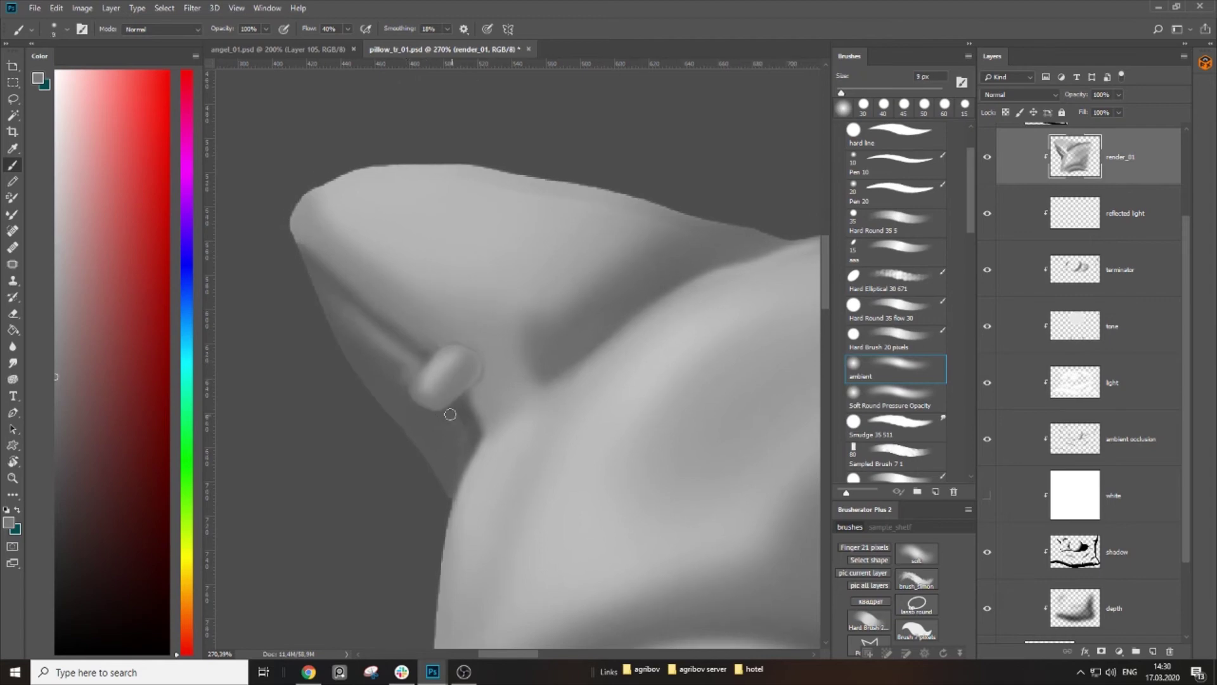
pyautogui.moveTo(461, 434); pyautogui.dragTo(460, 466)
pyautogui.keyDown('alt'); pyautogui.click(411, 411); pyautogui.keyUp('alt')
pyautogui.press(']')
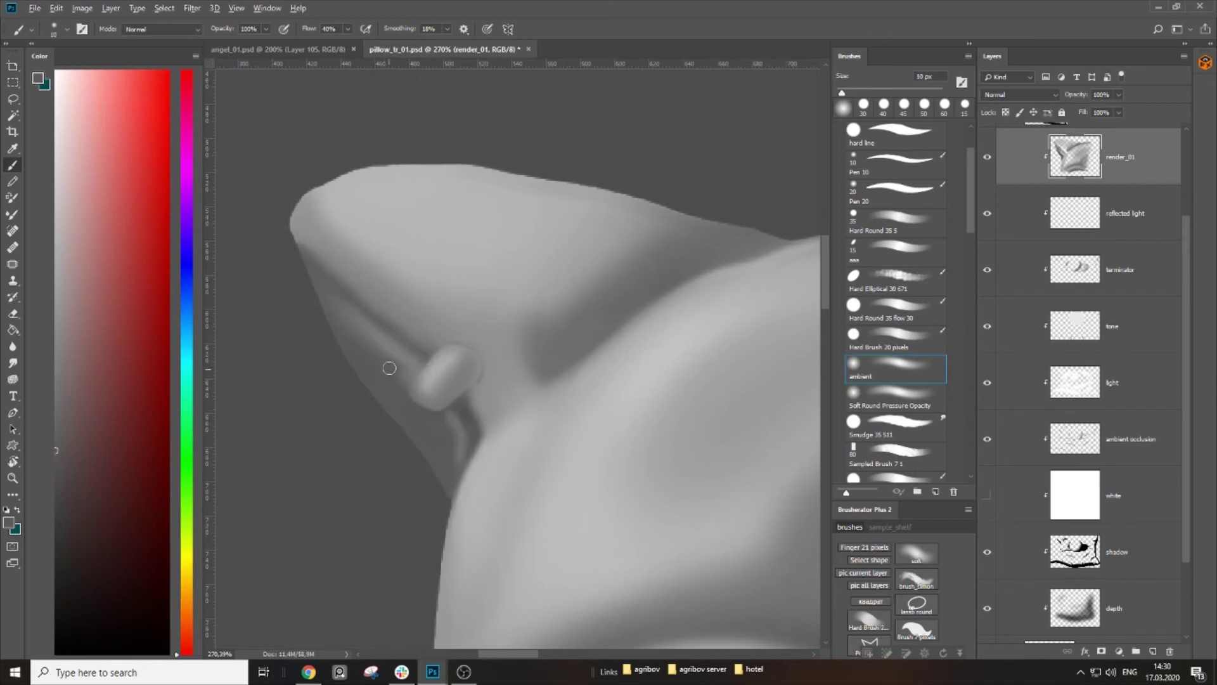
pyautogui.moveTo(393, 364); pyautogui.dragTo(354, 324)
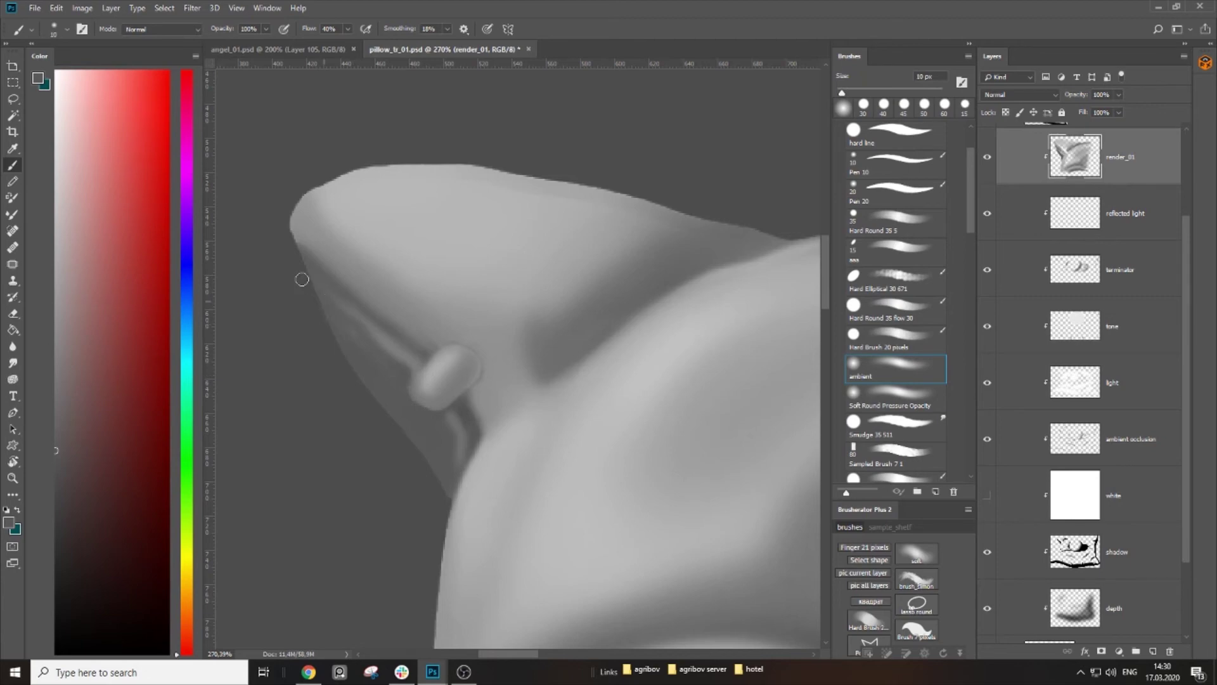
# Step: Refine the narrow fold running from the corner's tip to the knot with a sampled grey
pyautogui.keyDown('alt'); pyautogui.click(409, 354); pyautogui.keyUp('alt')
pyautogui.moveTo(321, 276); pyautogui.dragTo(380, 336)
pyautogui.press(']')
pyautogui.press(']')
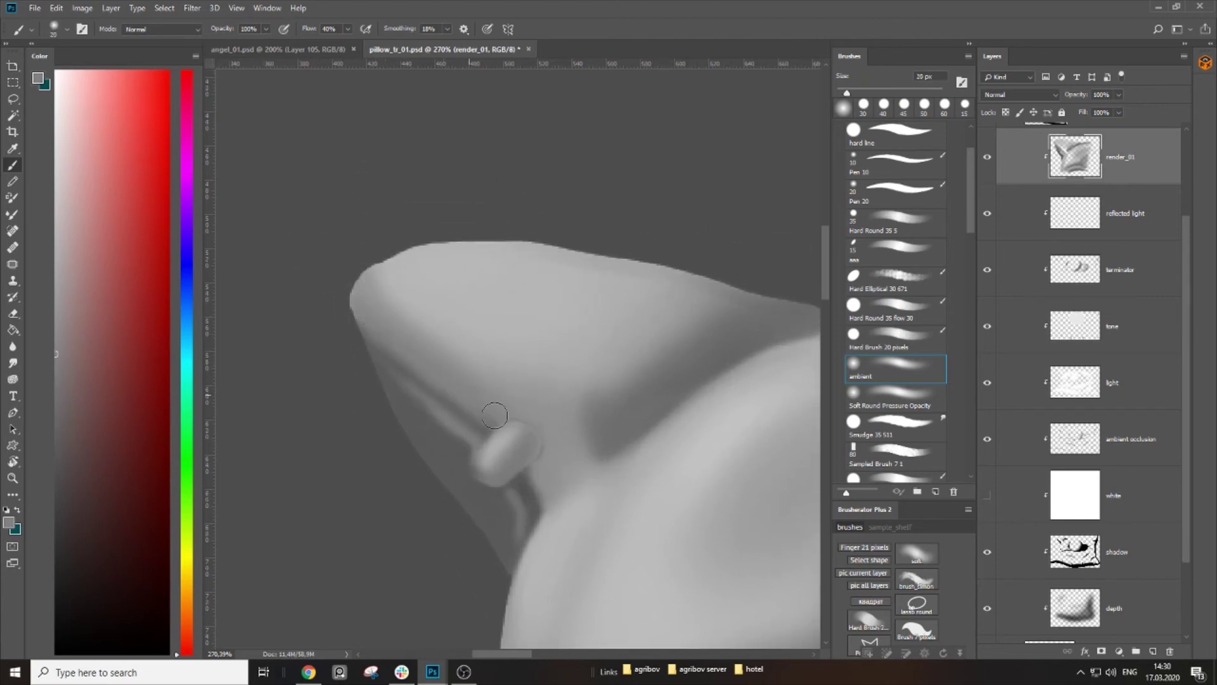
# Step: Soften the transition above the crease on the corner's lit face with a sampled grey and a larger brush
pyautogui.keyDown('alt'); pyautogui.click(518, 392); pyautogui.keyUp('alt')
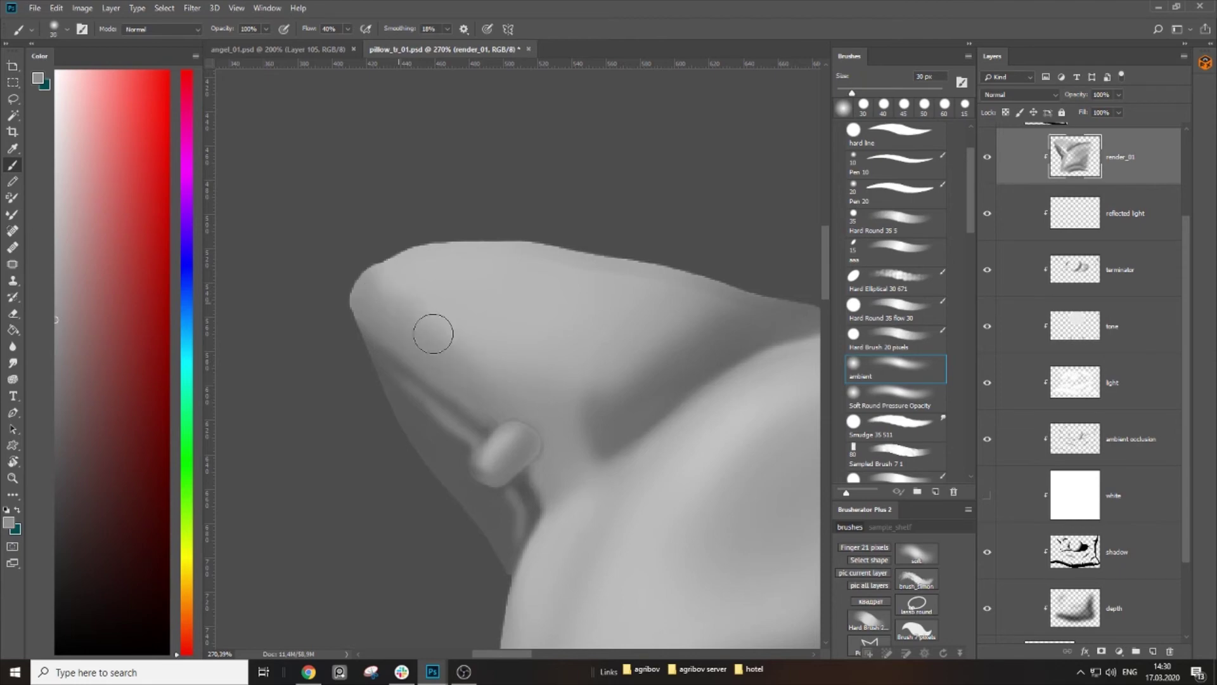
pyautogui.press(']')
pyautogui.press(']')
pyautogui.press(']')
pyautogui.hotkey('ctrl', 'space')
pyautogui.moveTo(564, 322); pyautogui.dragTo(494, 322)
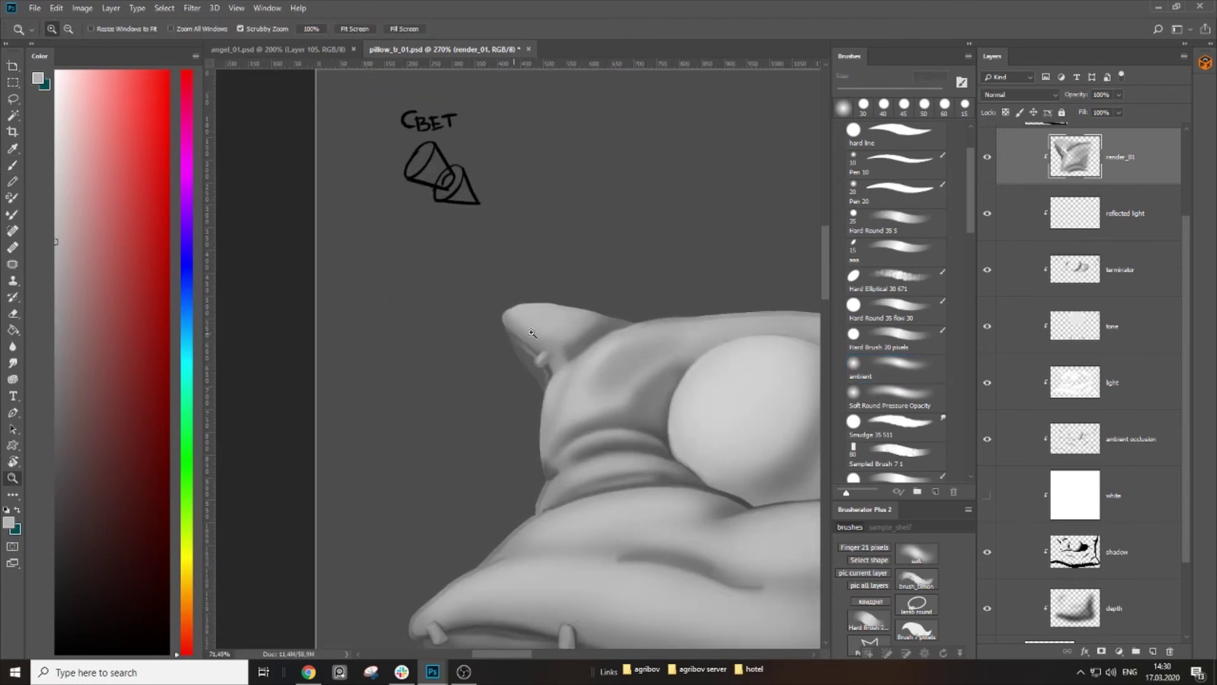
# Step: Blend the area between the knot and the base shadow and brighten the corner's lit face with sampled greys
pyautogui.moveTo(615, 324); pyautogui.dragTo(678, 325)
pyautogui.press(']')
pyautogui.keyDown('alt'); pyautogui.click(455, 407); pyautogui.keyUp('alt')
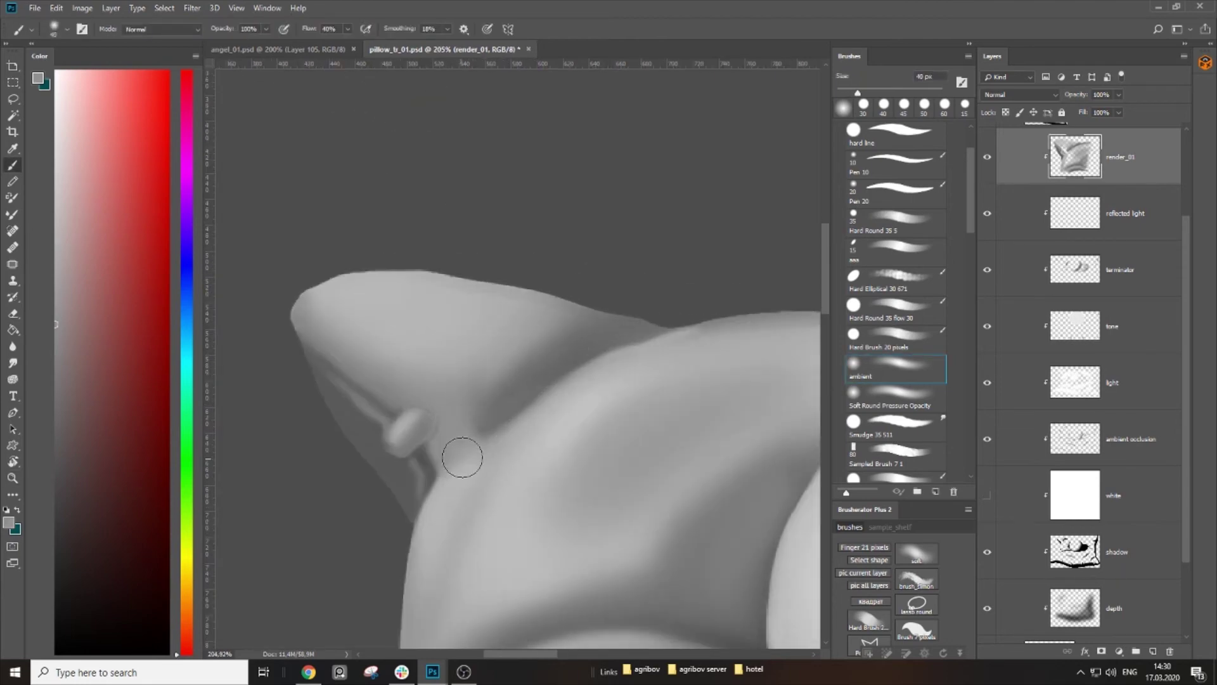
pyautogui.keyDown('alt'); pyautogui.click(531, 325); pyautogui.keyUp('alt')
pyautogui.press(']')
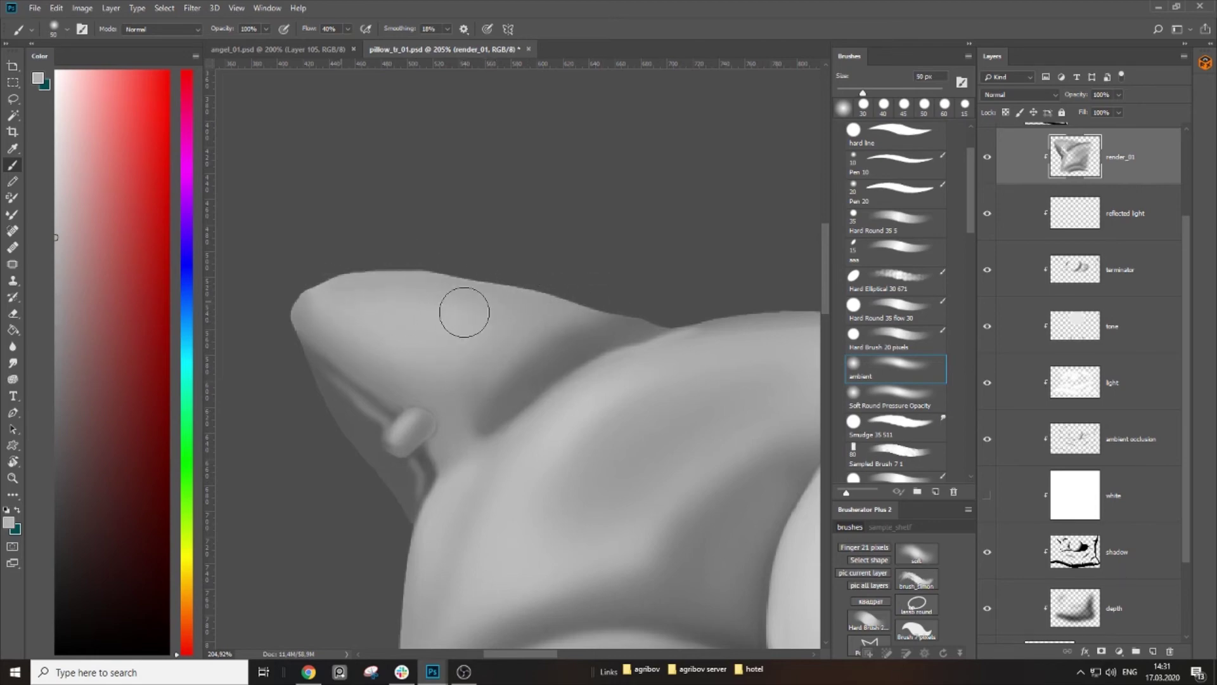
# Step: Blend the corner's lit face into the lower end of the crease with sampled greys
pyautogui.press('[')
pyautogui.keyDown('alt'); pyautogui.scroll(-5, 457, 372); pyautogui.keyUp('alt')
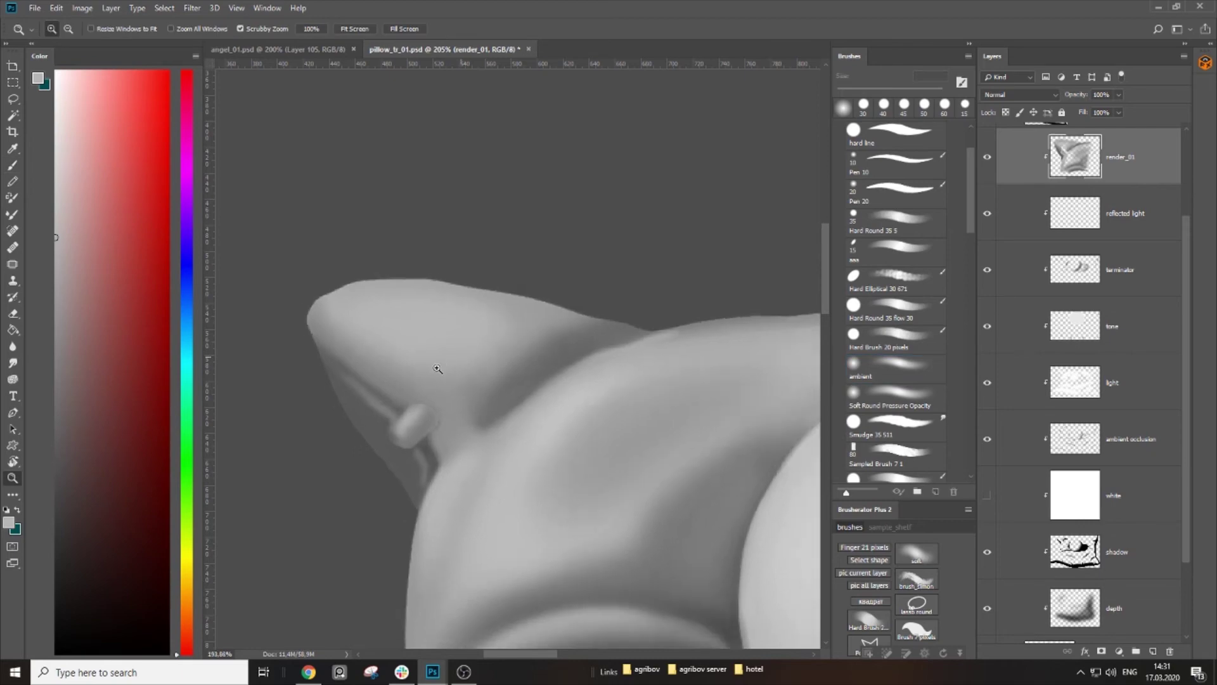
pyautogui.keyDown('alt'); pyautogui.scroll(4, 482, 355); pyautogui.keyUp('alt')
pyautogui.keyDown('alt'); pyautogui.click(431, 341); pyautogui.keyUp('alt')
pyautogui.moveTo(427, 364)
pyautogui.mouseDown()
pyautogui.moveTo(415, 400)
pyautogui.moveTo(431, 430)
pyautogui.moveTo(462, 421)
pyautogui.mouseUp()
pyautogui.keyDown('alt'); pyautogui.click(466, 413); pyautogui.keyUp('alt')
pyautogui.press('[')
pyautogui.press('[')
pyautogui.press('[')
pyautogui.press('[')
pyautogui.press('[')
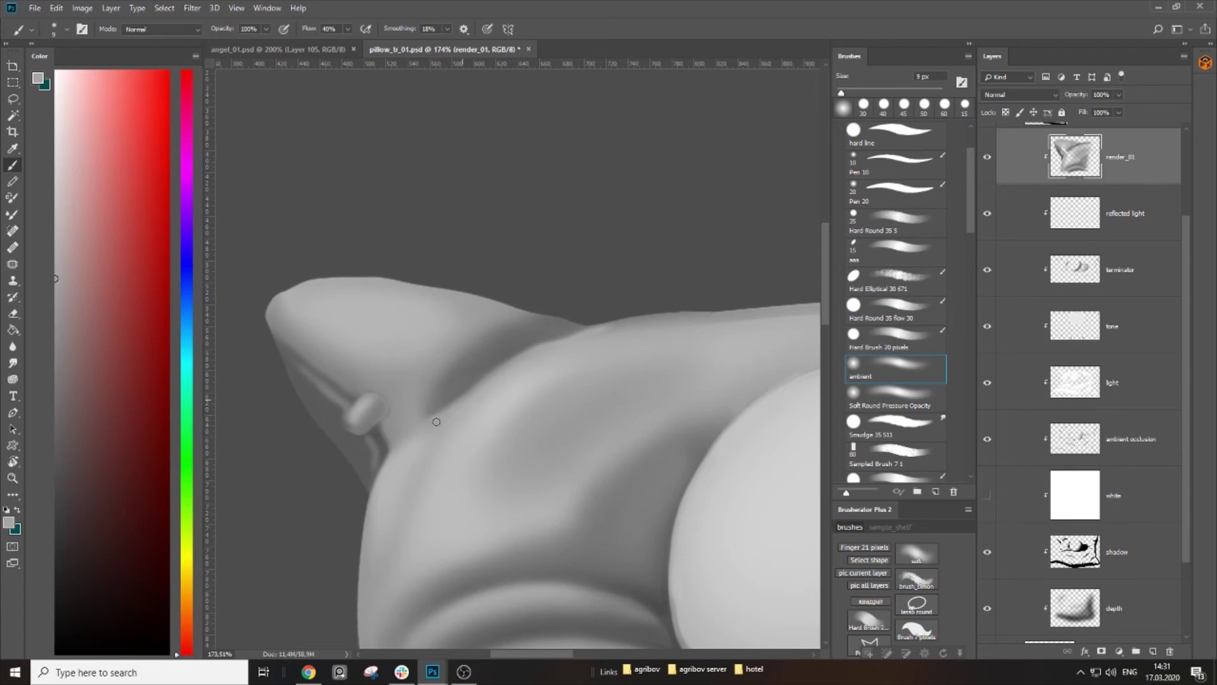
# Step: Paint a small light ridge beside the crease's lower end, to the right of the knot, with sampled greys
pyautogui.press(']')
pyautogui.press('[')
pyautogui.press(']')
pyautogui.scroll(3, 398, 404)
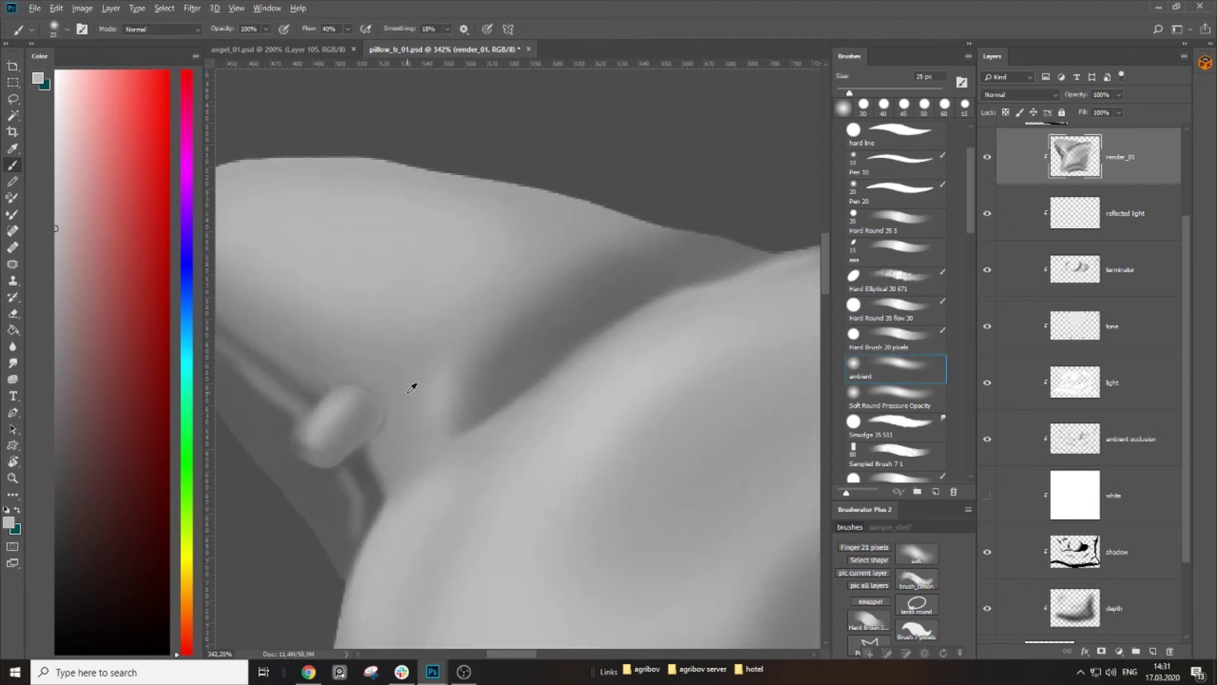
pyautogui.moveTo(401, 387)
pyautogui.mouseDown()
pyautogui.moveTo(345, 372)
pyautogui.moveTo(326, 380)
pyautogui.mouseUp()
pyautogui.press(']')
pyautogui.press(']')
pyautogui.press('[')
pyautogui.press('[')
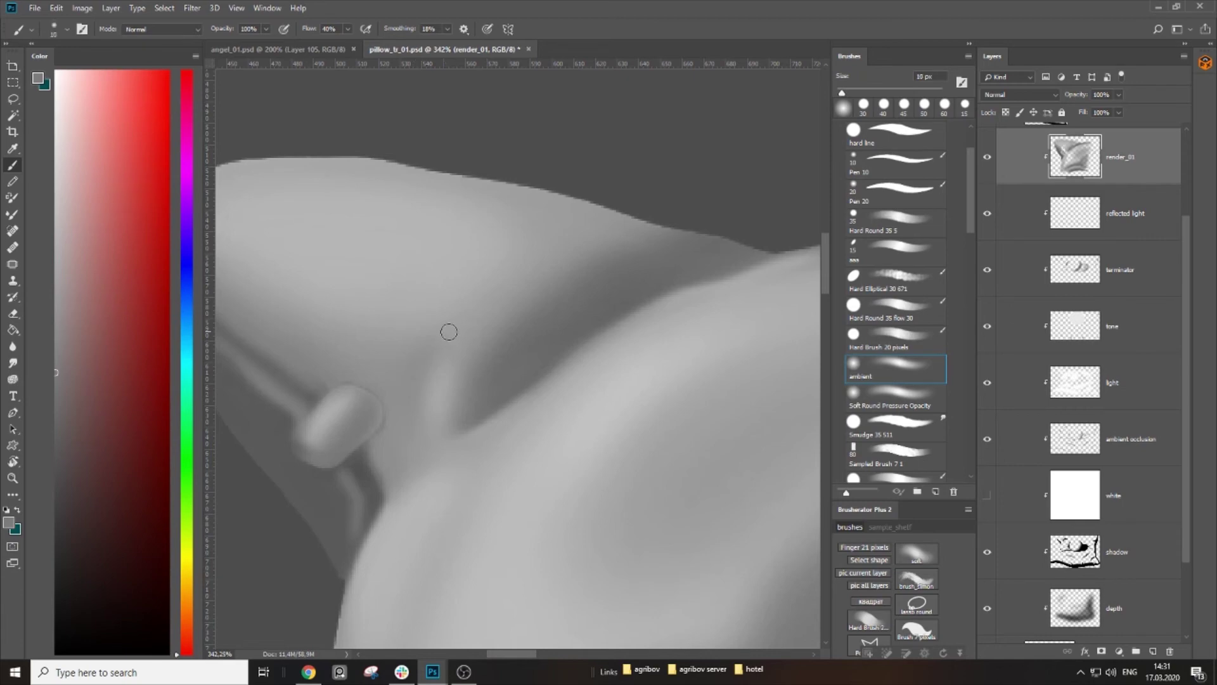
# Step: Darken the area around the ridge and extend its light upward along the crease with sampled greys
pyautogui.press(']')
pyautogui.press(']')
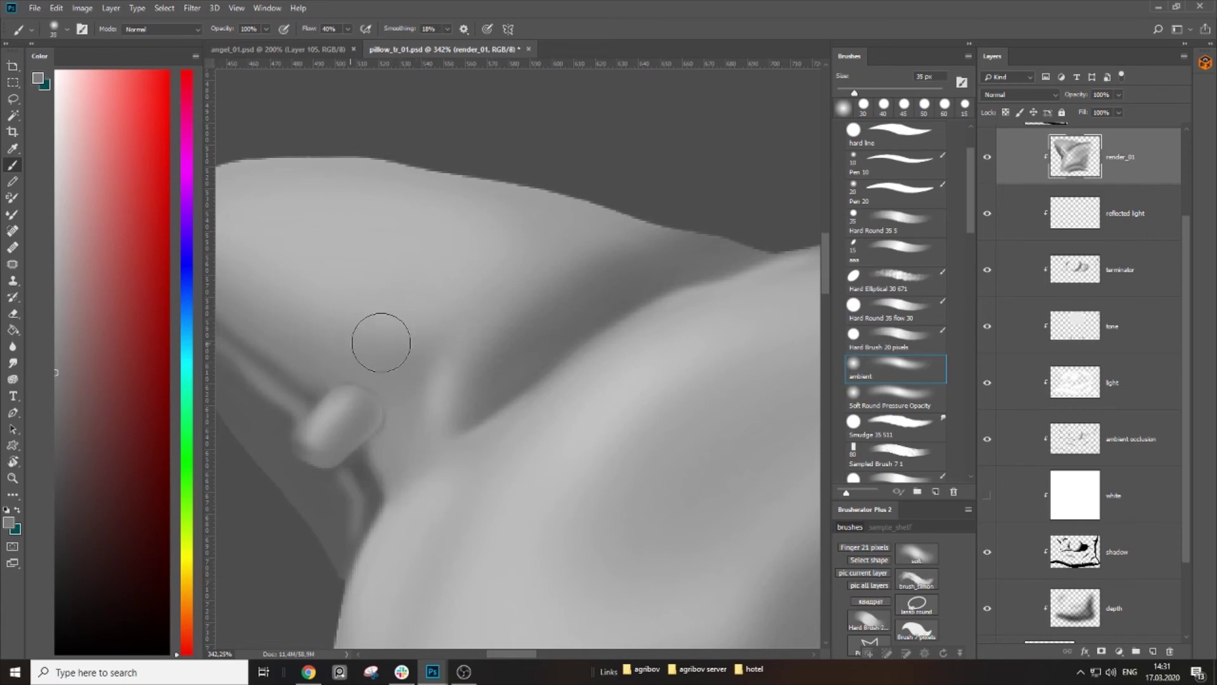
pyautogui.moveTo(482, 348); pyautogui.dragTo(436, 367)
pyautogui.keyDown('alt'); pyautogui.moveTo(425, 433); pyautogui.dragTo(497, 447); pyautogui.keyUp('alt')
pyautogui.press('[')
pyautogui.press('[')
pyautogui.press('[')
pyautogui.press(']')
pyautogui.moveTo(483, 337); pyautogui.dragTo(440, 406)
pyautogui.press('[')
pyautogui.keyDown('alt'); pyautogui.click(427, 345); pyautogui.keyUp('alt')
pyautogui.press('[')
pyautogui.moveTo(427, 345); pyautogui.dragTo(450, 359)
pyautogui.press(']')
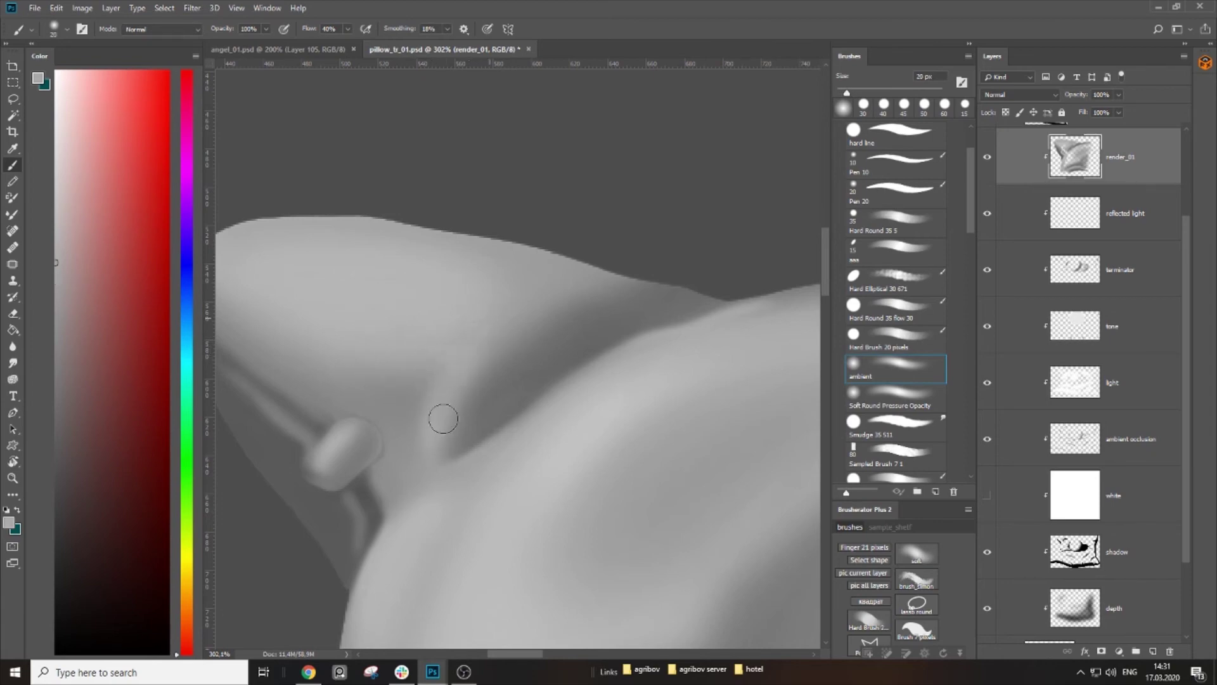
# Step: Smooth the pillow's lit surface just below its upper edge beside the crease with sampled greys
pyautogui.press('z')
pyautogui.moveTo(558, 293); pyautogui.dragTo(628, 301)
pyautogui.press('b')
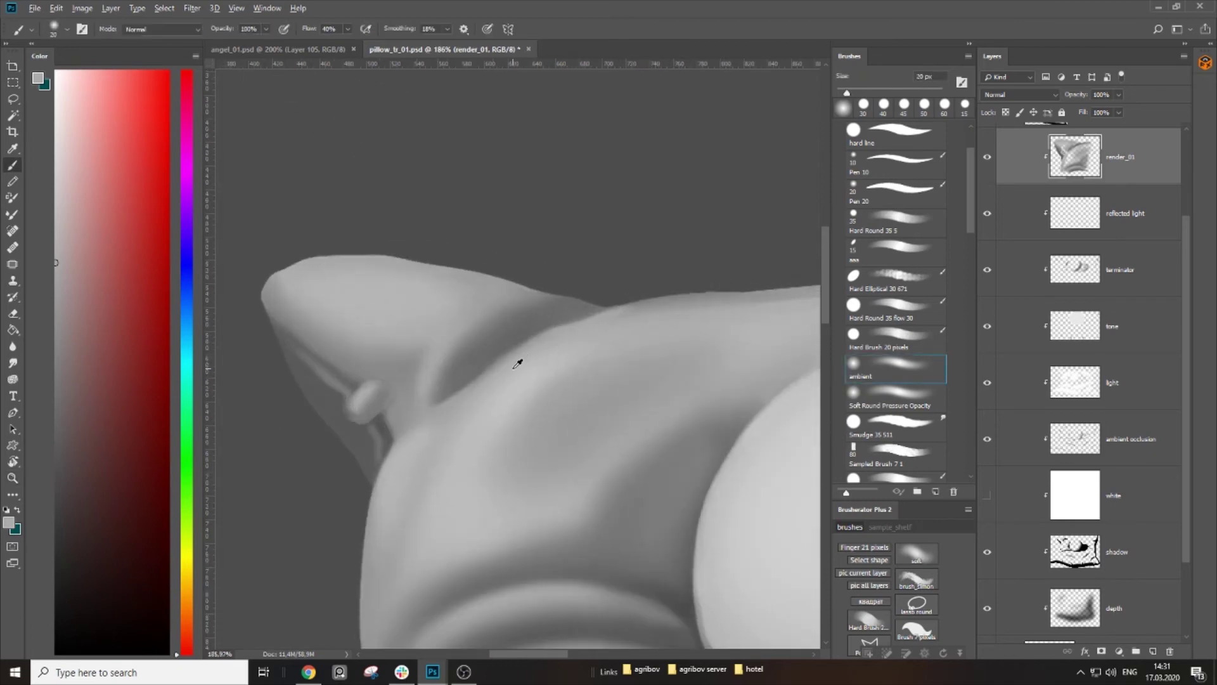
pyautogui.press(']')
pyautogui.press(']')
pyautogui.press(']')
pyautogui.press(']')
pyautogui.moveTo(628, 316); pyautogui.dragTo(520, 364)
pyautogui.keyDown('alt'); pyautogui.click(554, 331); pyautogui.keyUp('alt')
pyautogui.press('[')
pyautogui.press('[')
pyautogui.moveTo(594, 333); pyautogui.dragTo(500, 358)
pyautogui.keyDown('alt'); pyautogui.click(511, 354); pyautogui.keyUp('alt')
pyautogui.press(']')
pyautogui.keyDown('alt'); pyautogui.click(620, 323); pyautogui.keyUp('alt')
pyautogui.press('[')
pyautogui.moveTo(572, 333)
pyautogui.mouseDown()
pyautogui.moveTo(468, 360)
pyautogui.moveTo(630, 336)
pyautogui.mouseUp()
# Step: Brighten the pillow's upper edge to the right of the crease with a sampled light grey
pyautogui.keyDown('alt'); pyautogui.click(464, 374); pyautogui.keyUp('alt')
pyautogui.press(']')
pyautogui.keyDown('alt'); pyautogui.click(462, 377); pyautogui.keyUp('alt')
pyautogui.press('[')
pyautogui.press('[')
pyautogui.press('[')
pyautogui.press(']')
pyautogui.moveTo(698, 329); pyautogui.dragTo(535, 345)
pyautogui.press(']')
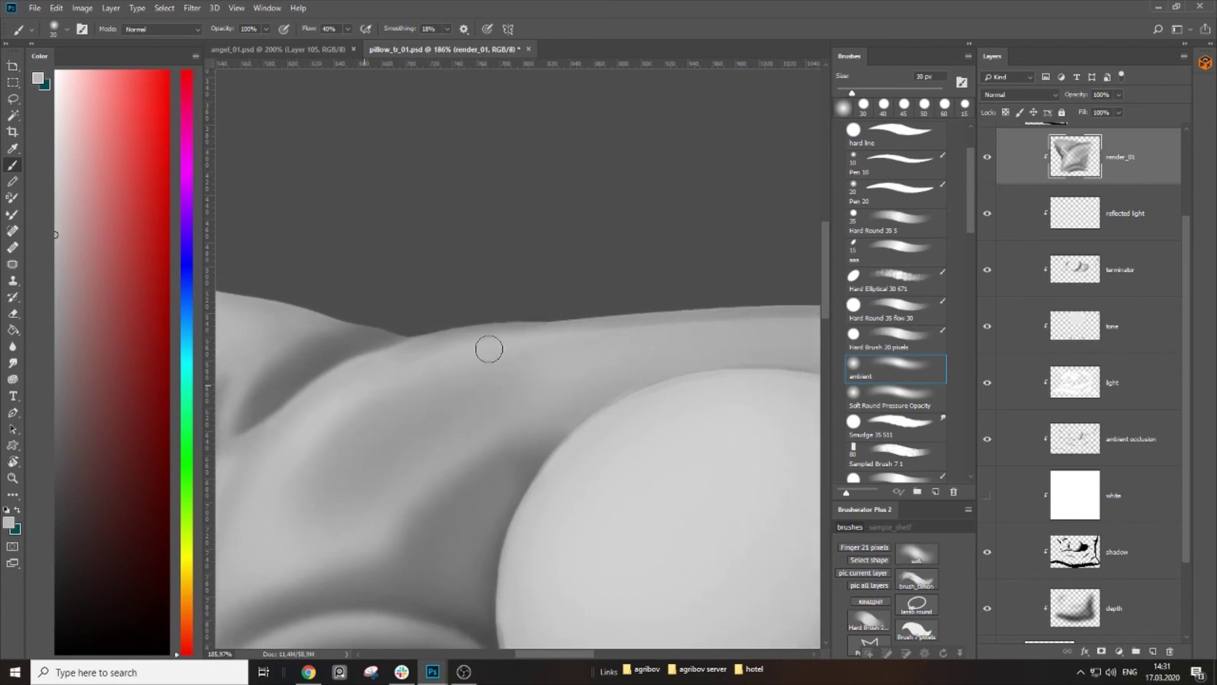
# Step: Blend the dark strip along the pillow's upper edge above the sphere with sampled greys
pyautogui.moveTo(334, 405)
pyautogui.mouseDown()
pyautogui.moveTo(519, 345)
pyautogui.moveTo(702, 320)
pyautogui.moveTo(560, 335)
pyautogui.moveTo(797, 320)
pyautogui.mouseUp()
pyautogui.press('[')
pyautogui.keyDown('alt'); pyautogui.click(688, 315); pyautogui.keyUp('alt')
pyautogui.press('[')
pyautogui.press('[')
pyautogui.press('[')
pyautogui.keyDown('alt'); pyautogui.click(626, 336); pyautogui.keyUp('alt')
pyautogui.press(']')
pyautogui.press(']')
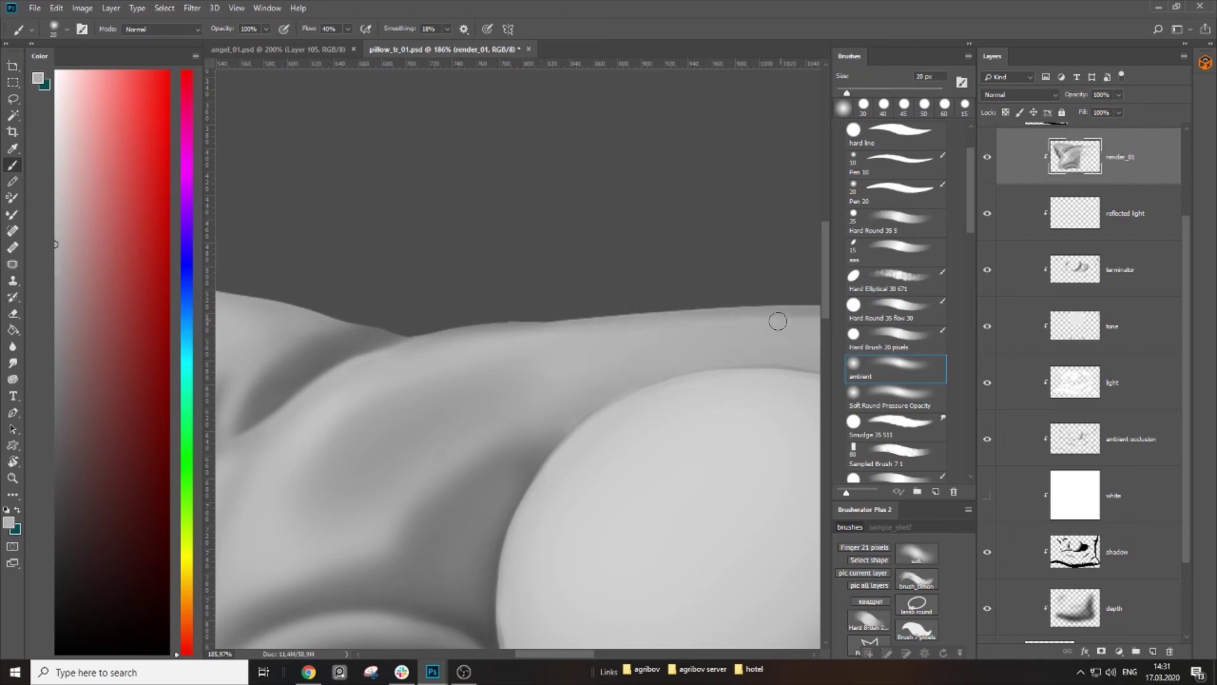
# Step: Deepen the hollow between the crease and the sphere with a sampled dark grey and a larger brush
pyautogui.keyDown('alt'); pyautogui.click(526, 459); pyautogui.keyUp('alt')
pyautogui.press(']')
pyautogui.press(']')
pyautogui.press(']')
pyautogui.press(']')
pyautogui.press(']')
pyautogui.press(']')
pyautogui.press(']')
pyautogui.press(']')
pyautogui.press(']')
pyautogui.press(']')
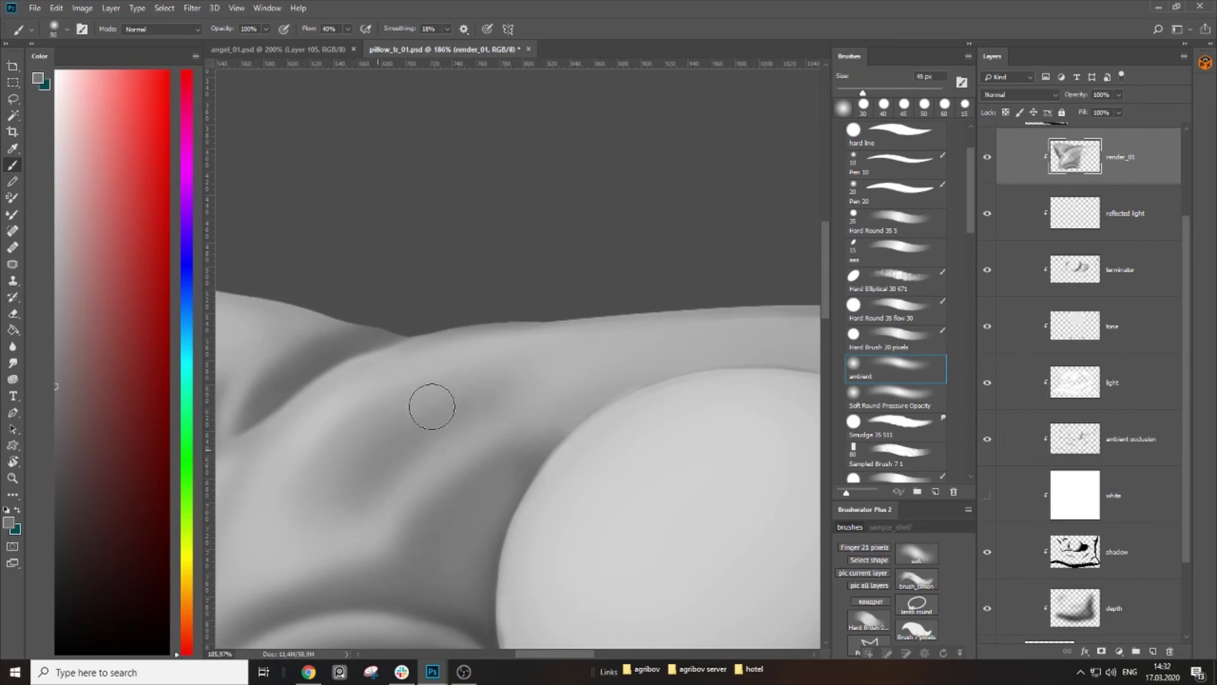
pyautogui.moveTo(313, 524)
pyautogui.mouseDown()
pyautogui.moveTo(376, 445)
pyautogui.moveTo(474, 399)
pyautogui.mouseUp()
# Step: Lighten the pillow surface above the hollow with a sampled light grey and a 30 px brush
pyautogui.keyDown('alt'); pyautogui.click(438, 357); pyautogui.keyUp('alt')
pyautogui.press('[')
pyautogui.press('[')
pyautogui.press('[')
pyautogui.press('[')
pyautogui.press('[')
pyautogui.moveTo(467, 313)
pyautogui.mouseDown()
pyautogui.moveTo(450, 371)
pyautogui.moveTo(484, 412)
pyautogui.mouseUp()
pyautogui.press('[')
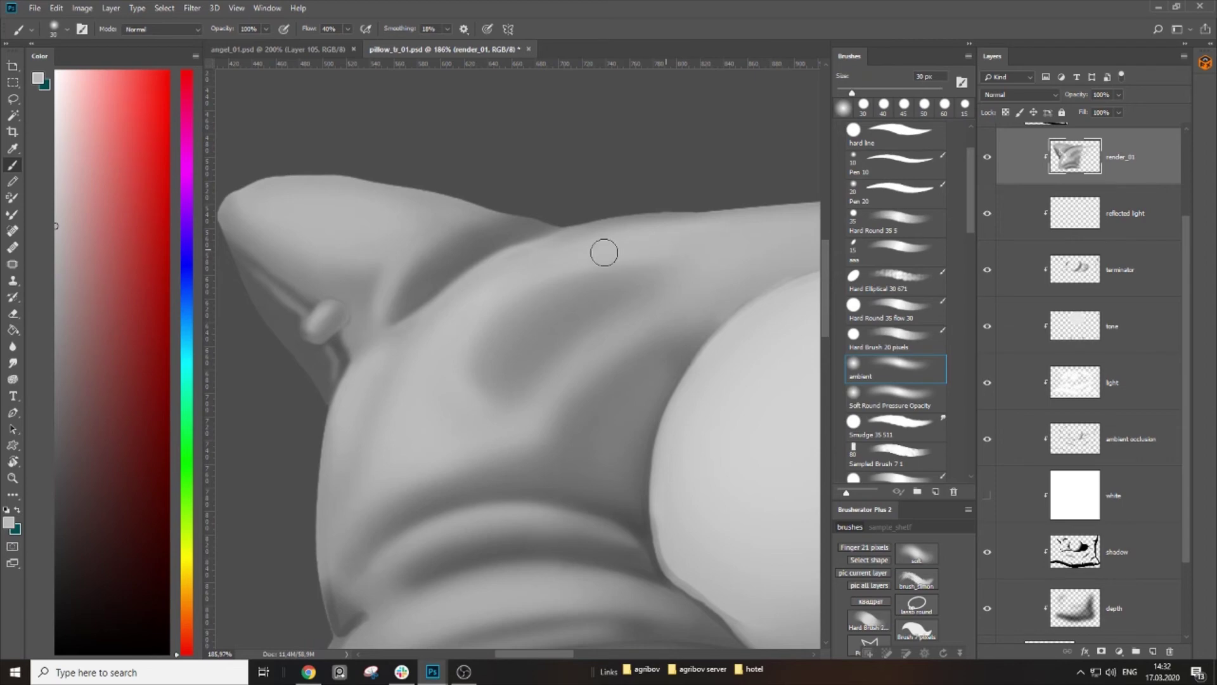
# Step: Refine the shadow inside the corner's crease with sampled greys and a small brush
pyautogui.moveTo(511, 285); pyautogui.dragTo(521, 318)
pyautogui.press('[')
pyautogui.press('[')
pyautogui.press('[')
pyautogui.press(']')
pyautogui.press(']')
pyautogui.keyDown('alt'); pyautogui.click(490, 281); pyautogui.keyUp('alt')
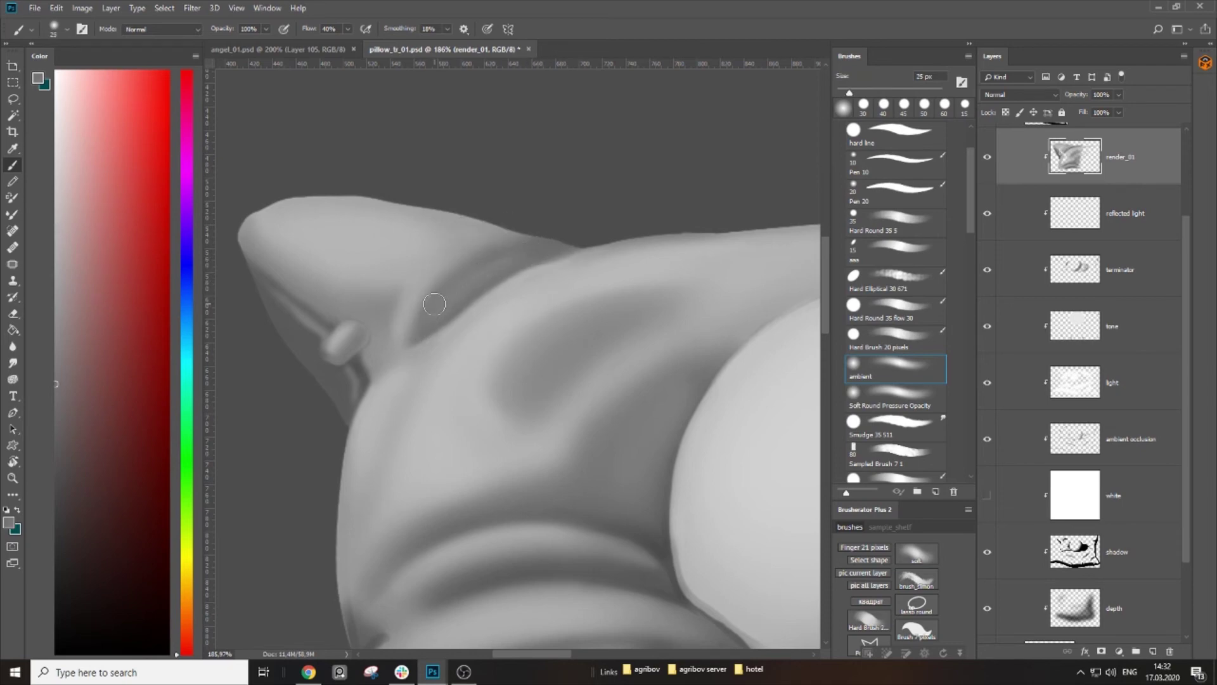
pyautogui.press('z')
pyautogui.moveTo(535, 307)
pyautogui.mouseDown()
pyautogui.moveTo(557, 293)
pyautogui.moveTo(588, 341)
pyautogui.mouseUp()
pyautogui.press('b')
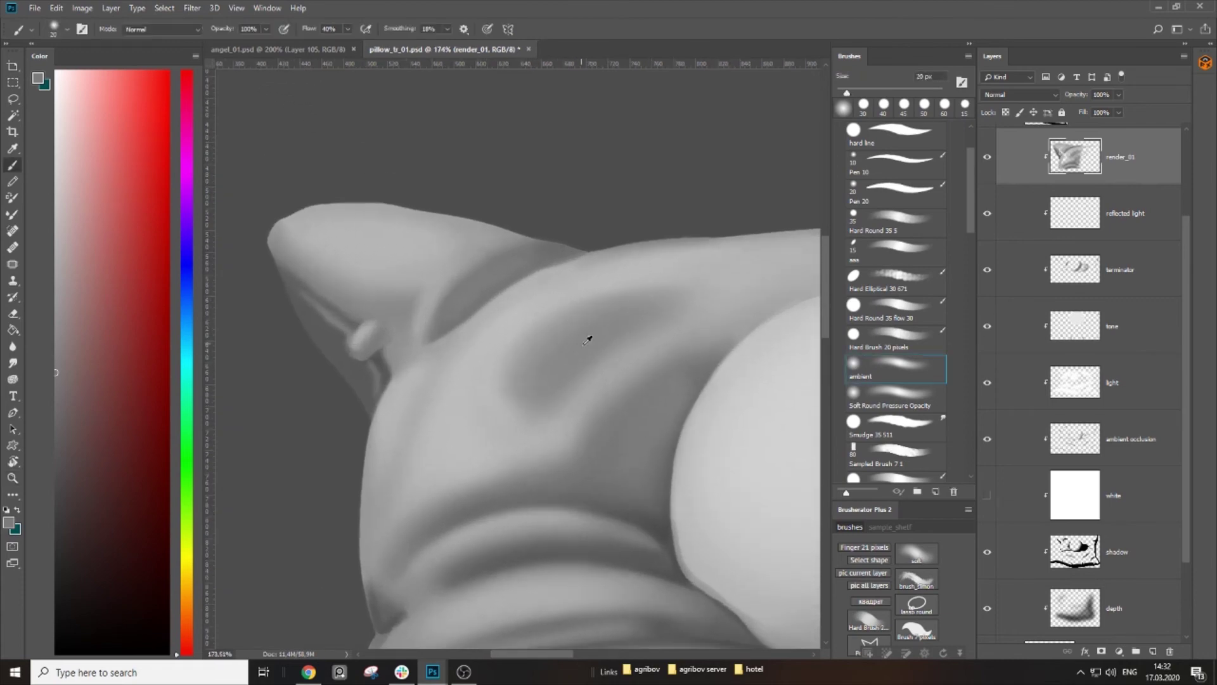
# Step: Darken and sharpen the lower side of the hollow left of the sphere with sampled dark greys
pyautogui.moveTo(378, 355); pyautogui.dragTo(395, 355)
pyautogui.moveTo(620, 329); pyautogui.dragTo(557, 337)
pyautogui.press('[')
pyautogui.press('[')
pyautogui.press('[')
pyautogui.press('[')
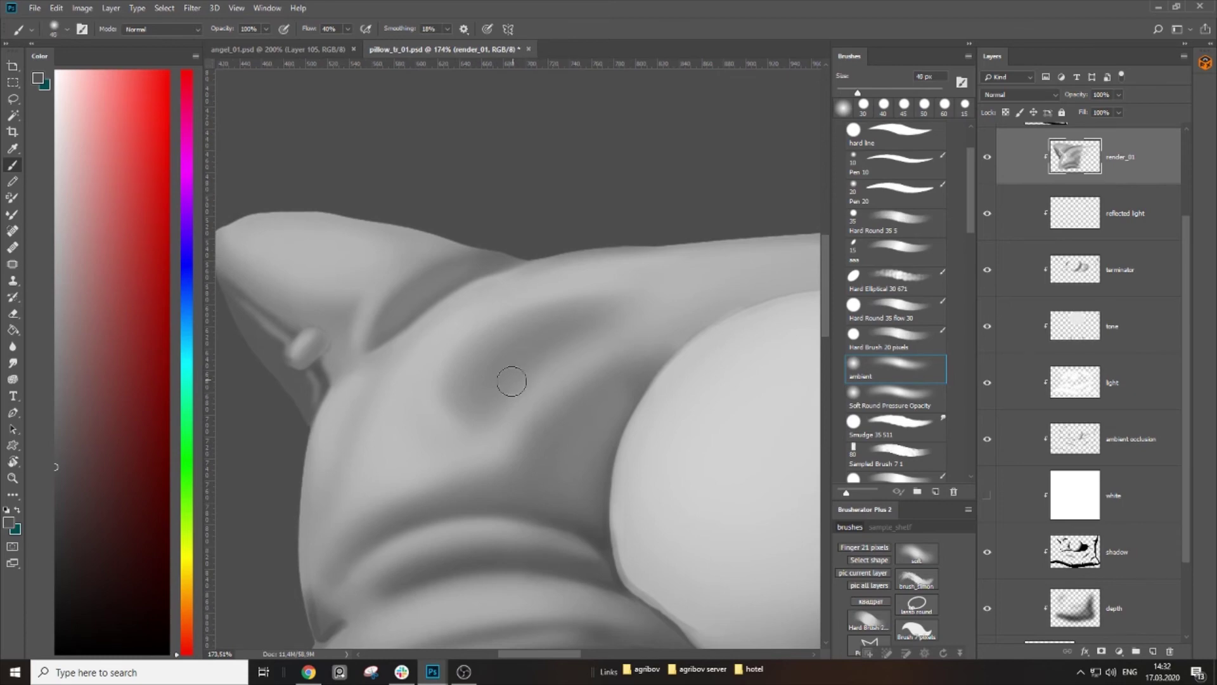
pyautogui.press('[')
pyautogui.press('[')
pyautogui.press(']')
pyautogui.press(']')
pyautogui.press(']')
pyautogui.press(']')
pyautogui.moveTo(546, 348); pyautogui.dragTo(619, 314)
pyautogui.press('[')
pyautogui.moveTo(527, 394); pyautogui.dragTo(520, 399)
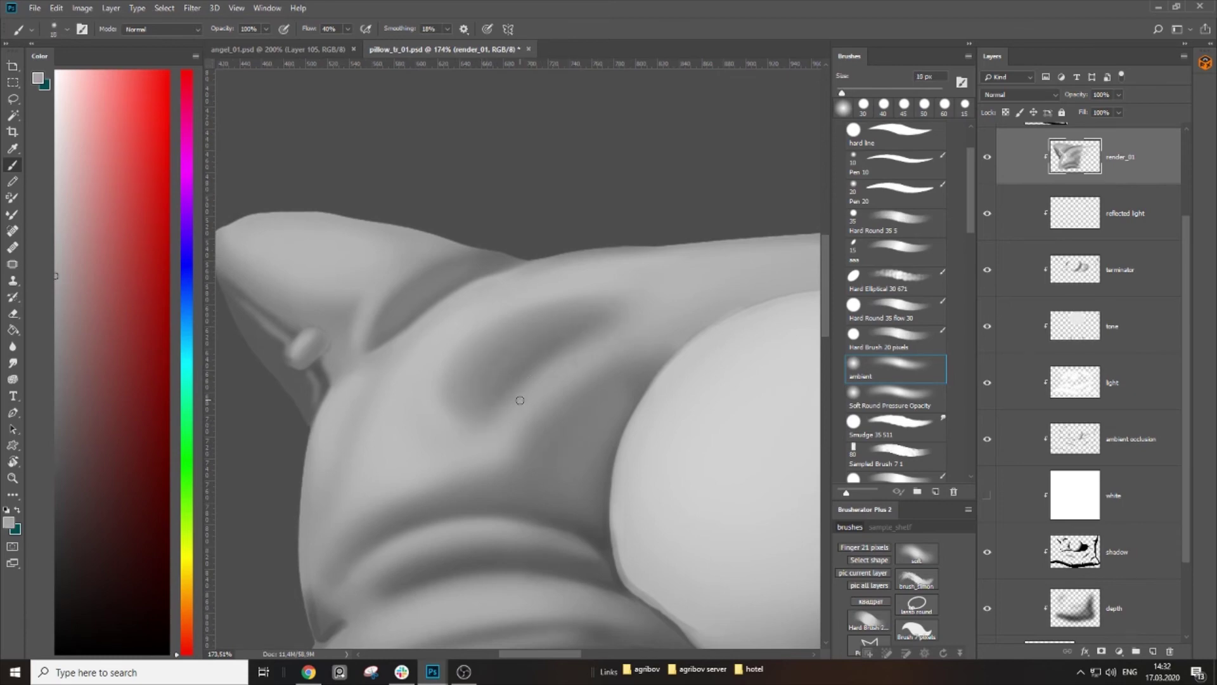
# Step: Paint a lighter ridge along the hollow's lower side with a sampled light grey
pyautogui.press(']')
pyautogui.press(']')
pyautogui.press(']')
pyautogui.press(']')
pyautogui.press(']')
pyautogui.press(']')
pyautogui.press('[')
pyautogui.press('[')
pyautogui.press('[')
pyautogui.press('[')
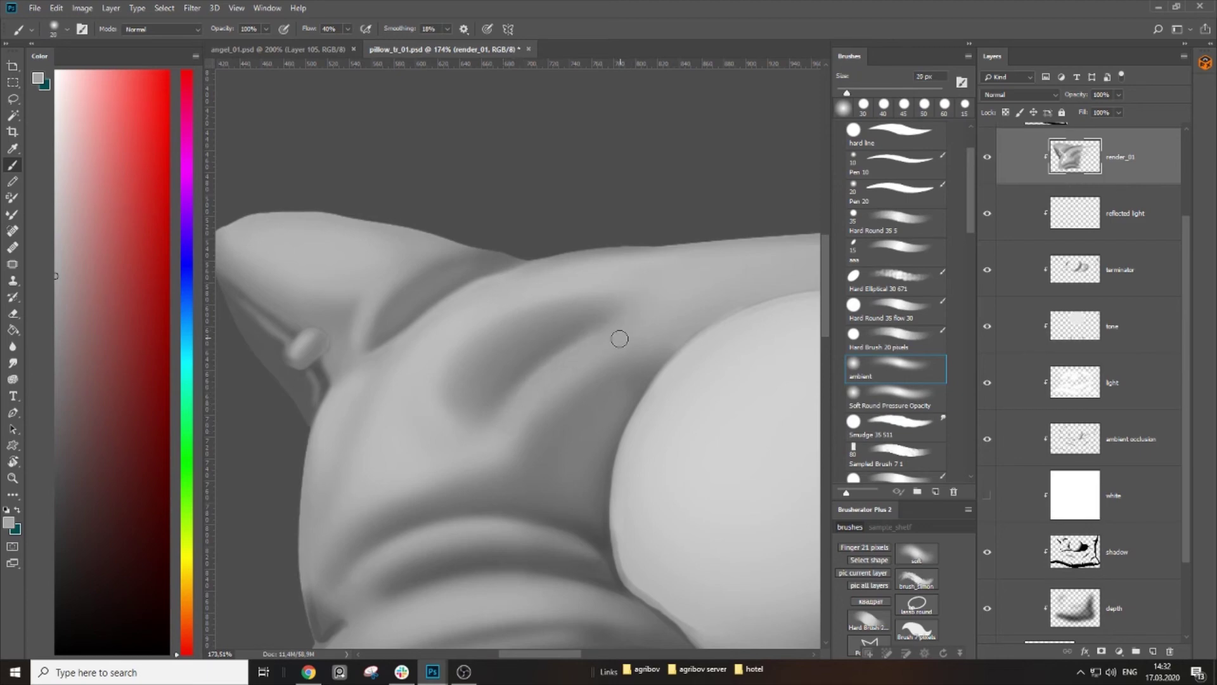
pyautogui.press(']')
# Step: Soften the transition above the hollow with a sampled grey and save the document
pyautogui.scroll(-5, 575, 403)
pyautogui.scroll(6, 515, 304)
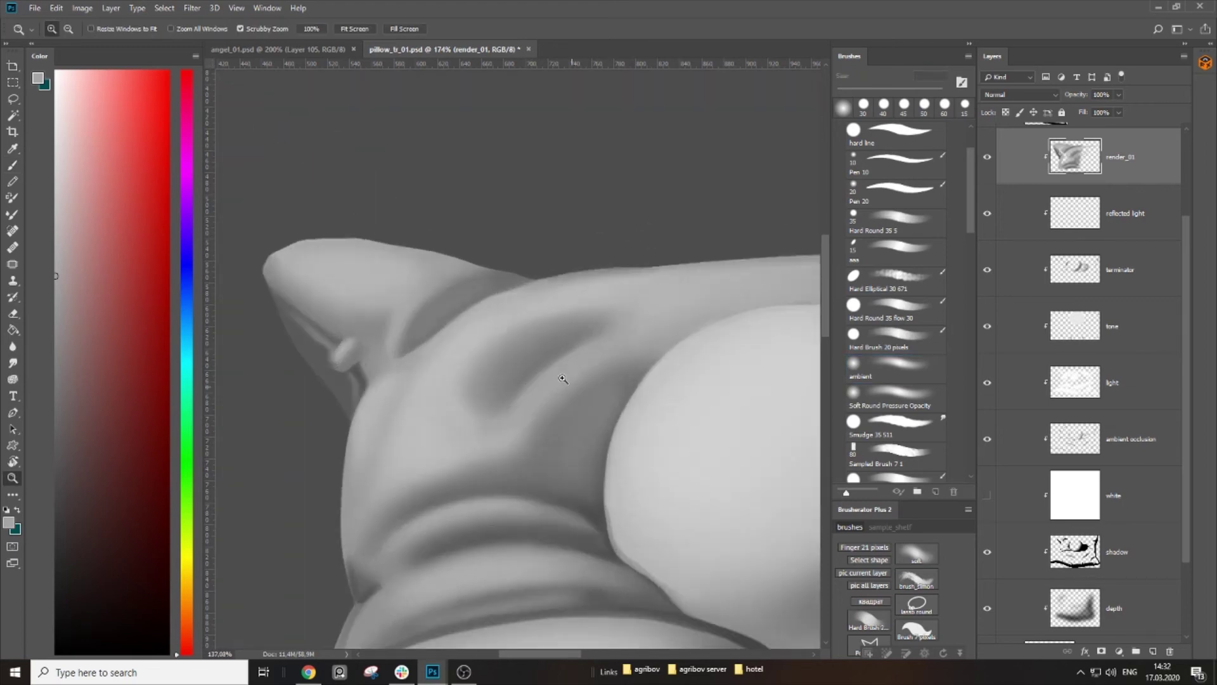
pyautogui.press(']')
pyautogui.press(']')
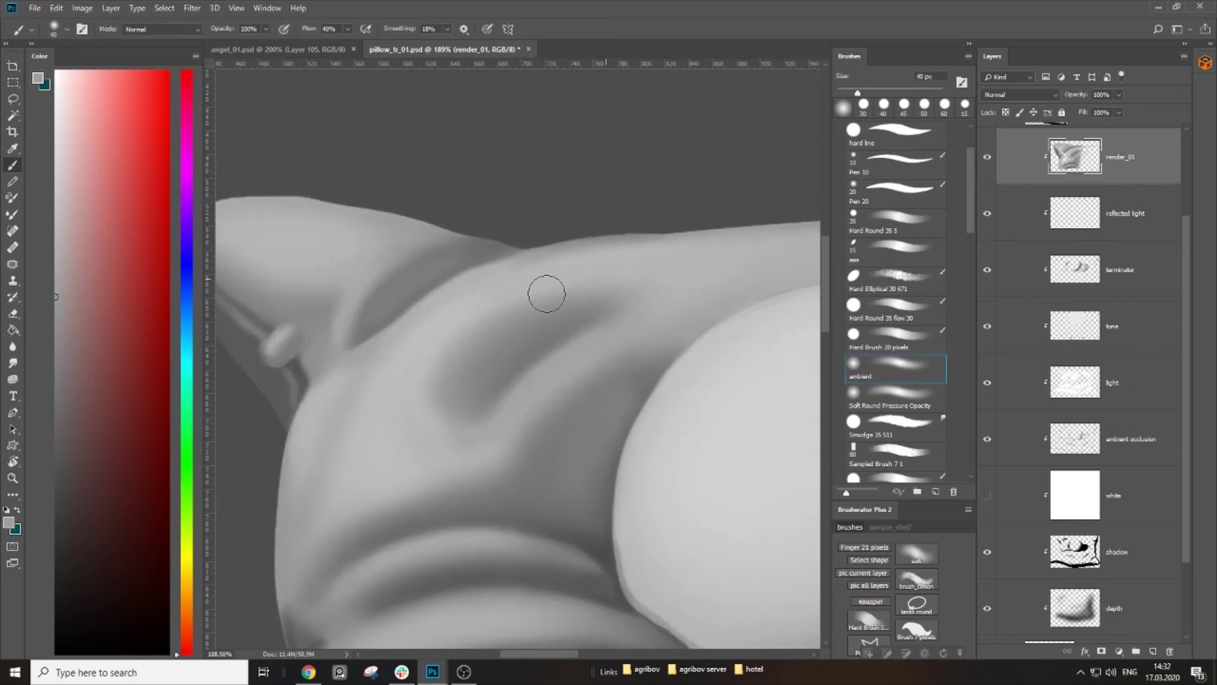
pyautogui.press('[')
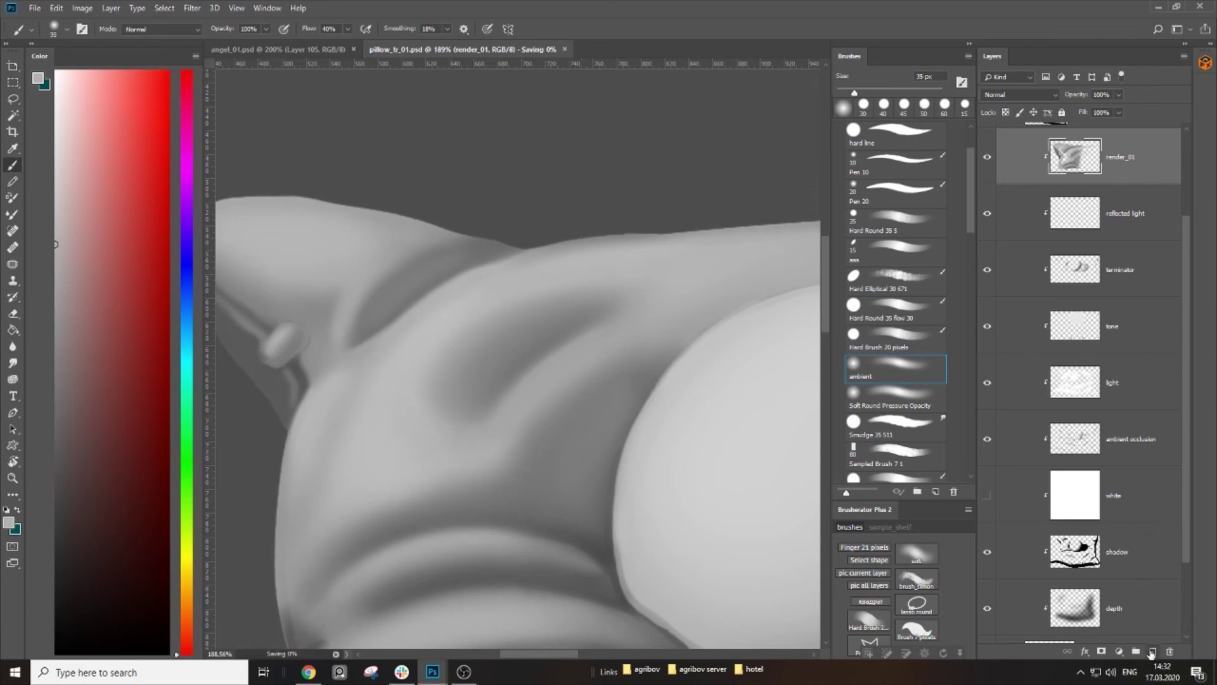
# Step: Create a new layer above render_01, clip it to the layers below and name it "hepling line"
pyautogui.click(1153, 652)
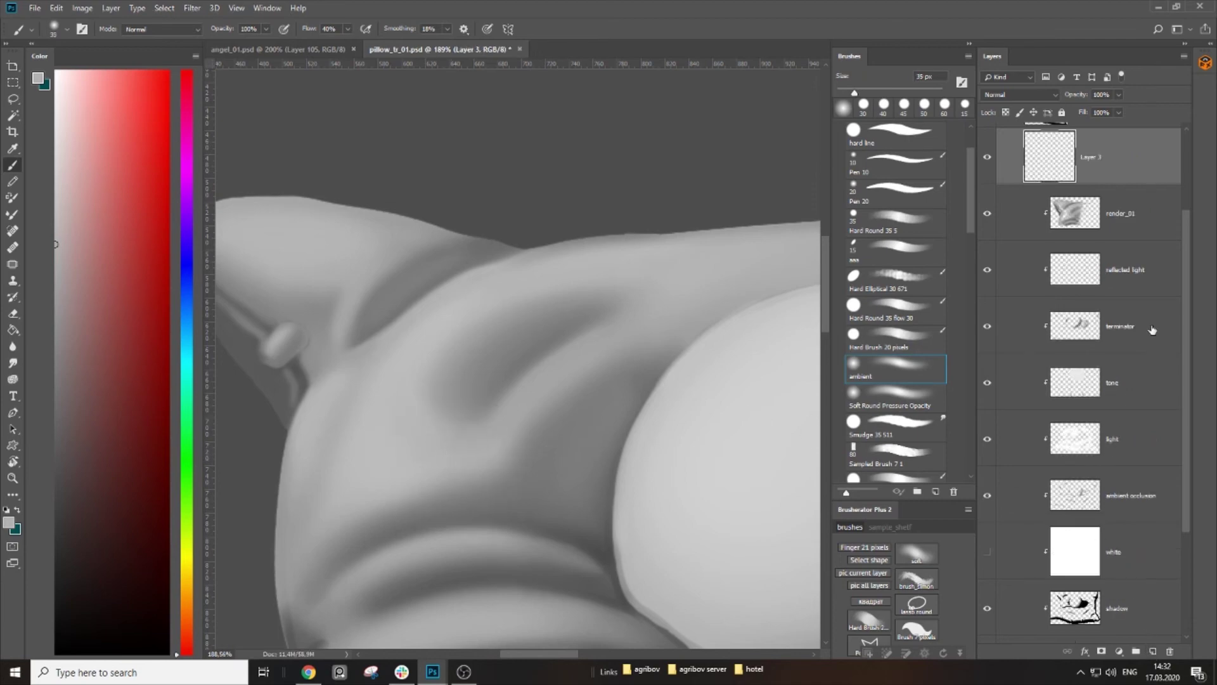
pyautogui.keyDown('alt'); pyautogui.click(1114, 181); pyautogui.keyUp('alt')
pyautogui.doubleClick(1114, 165)
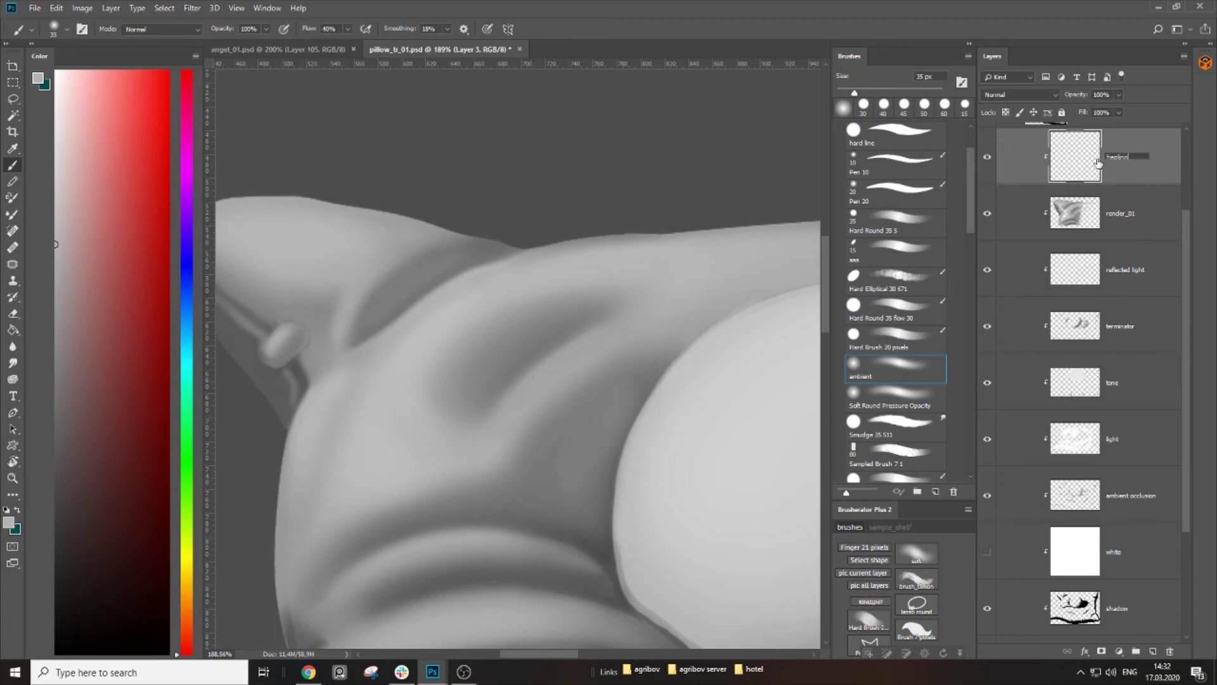
pyautogui.write('e')
pyautogui.press('Return')
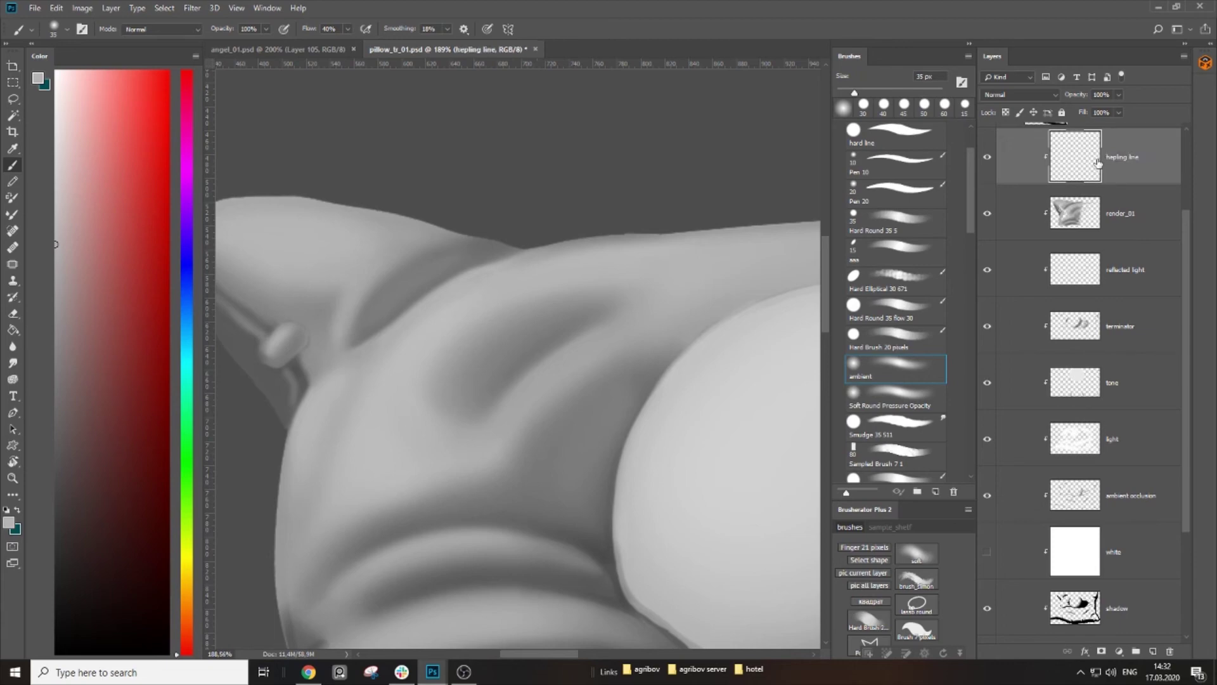
# Step: Set the painting colour to a saturated dark blue and choose the Hard Round 35 3 brush
pyautogui.click(193, 260)
pyautogui.click(168, 242)
pyautogui.press('[')
pyautogui.press('[')
pyautogui.press('[')
pyautogui.press('[')
pyautogui.press('[')
pyautogui.click(921, 232)
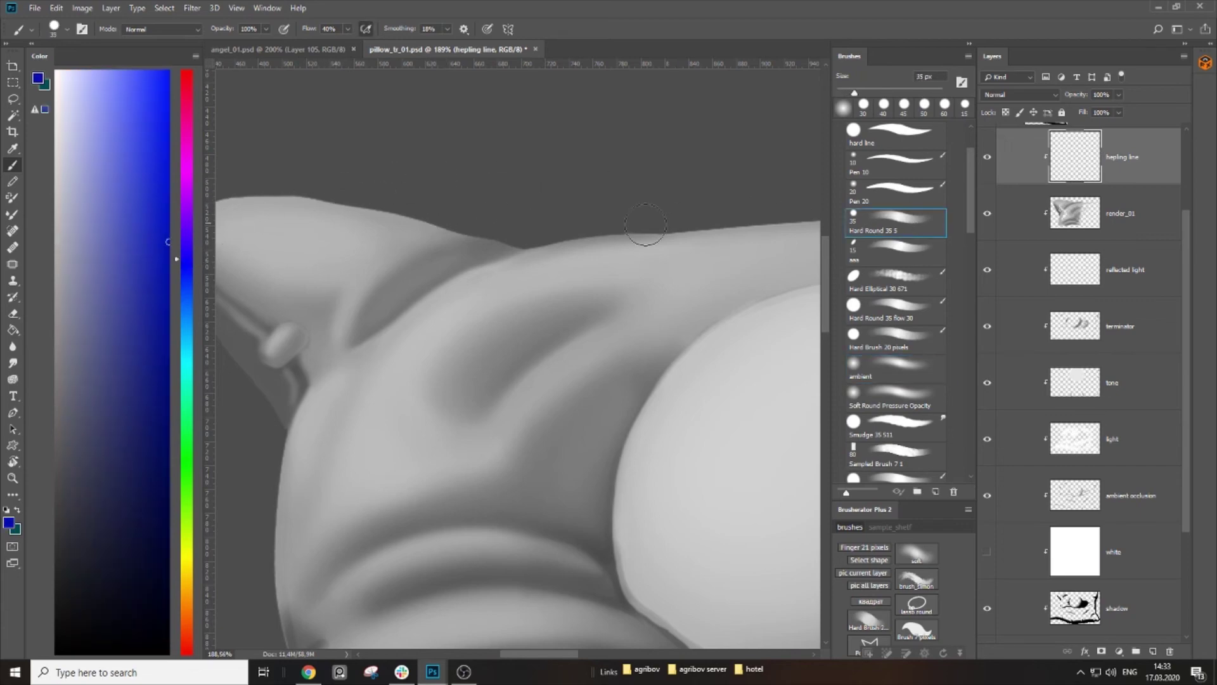
# Step: Draw a blue 5 px contour line from the corner's tip across the crease and hollow to the sphere's edge
pyautogui.hscroll(-3, 608, 250)
pyautogui.press('[')
pyautogui.press('[')
pyautogui.press('[')
pyautogui.press('[')
pyautogui.press('[')
pyautogui.press('[')
pyautogui.press('[')
pyautogui.moveTo(313, 230)
pyautogui.mouseDown()
pyautogui.moveTo(391, 220)
pyautogui.moveTo(535, 254)
pyautogui.mouseUp()
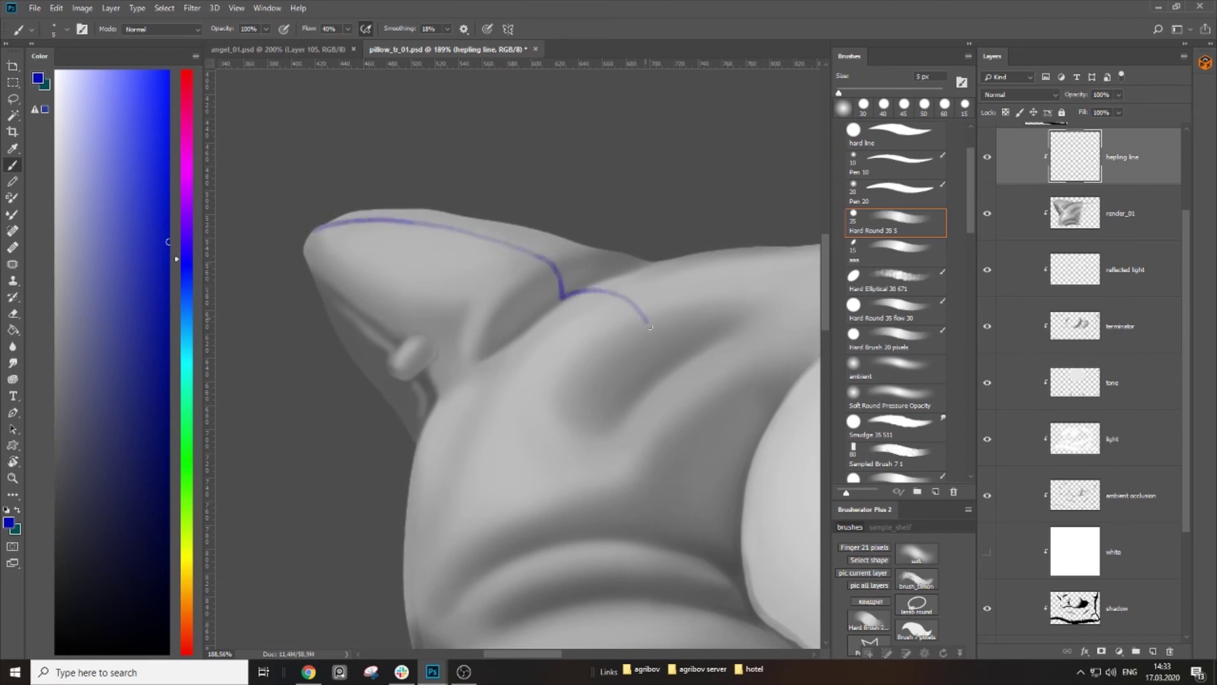
pyautogui.moveTo(665, 370)
pyautogui.mouseDown()
pyautogui.moveTo(625, 274)
pyautogui.moveTo(594, 286)
pyautogui.mouseUp()
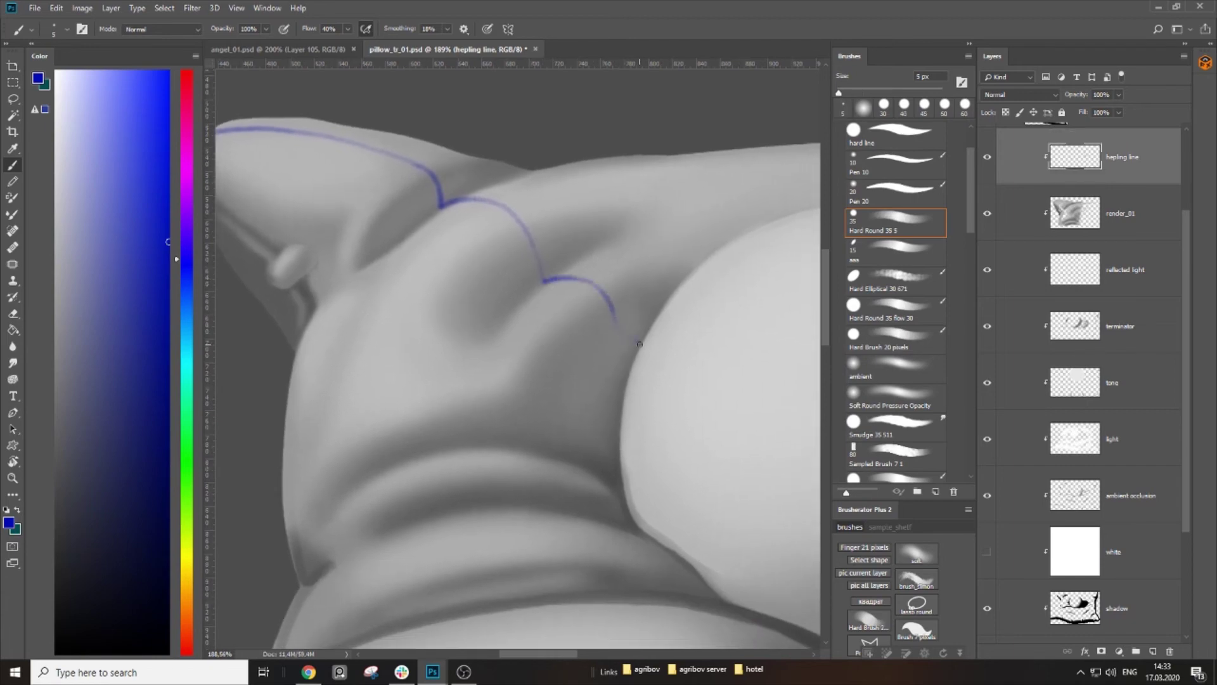
# Step: Draw a second blue contour line down the pillow's left part, following the horizontal folds to the base
pyautogui.scroll(-3, 578, 389)
pyautogui.hscroll(-2, 622, 258)
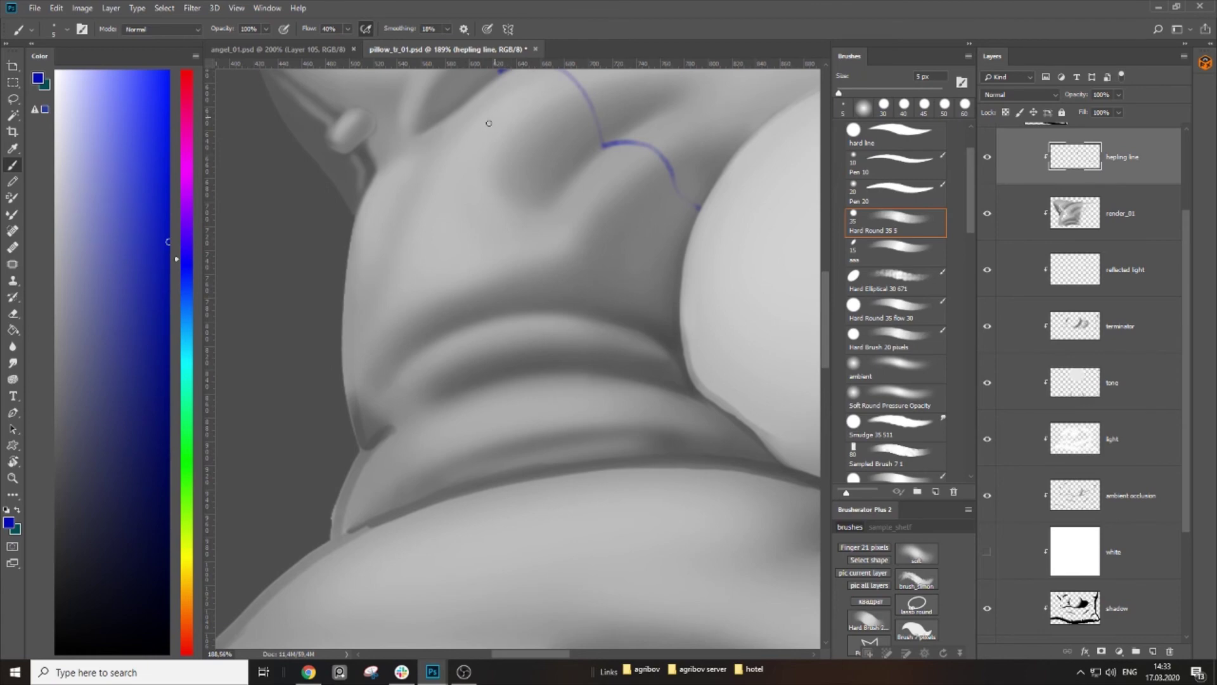
pyautogui.moveTo(452, 228); pyautogui.dragTo(443, 284)
pyautogui.moveTo(474, 383); pyautogui.dragTo(472, 461)
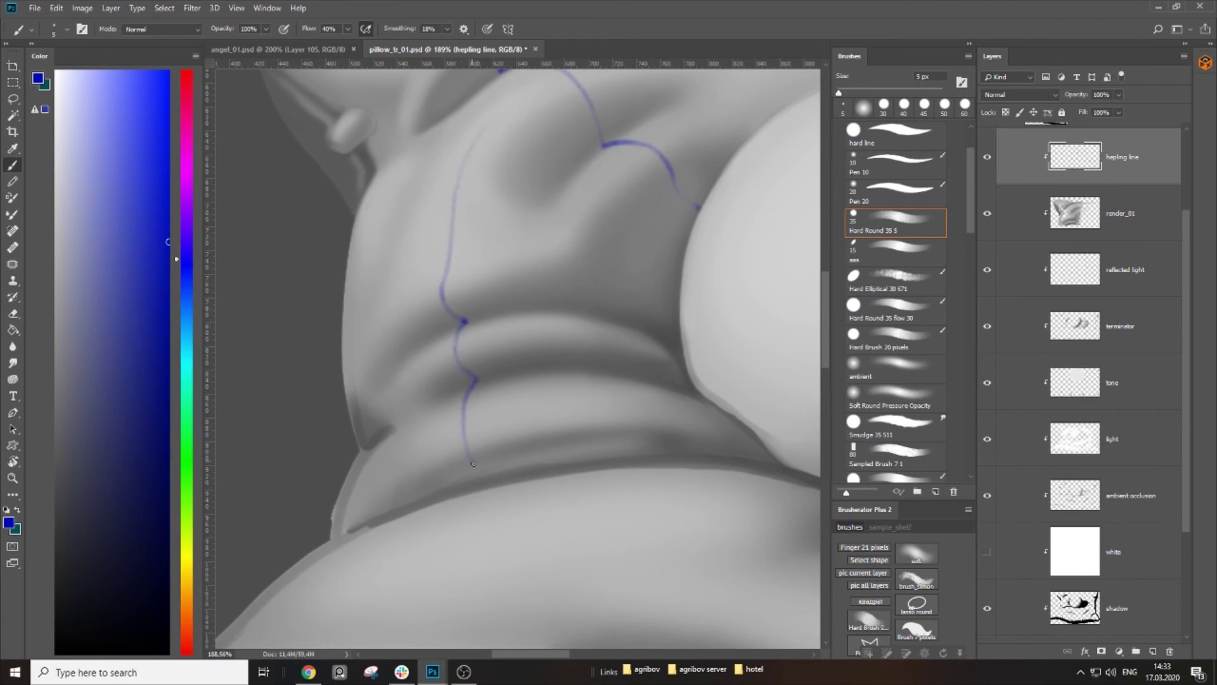
# Step: Add short blue strokes along the two fold creases where the second contour line crosses them
pyautogui.scroll(-2, 470, 443)
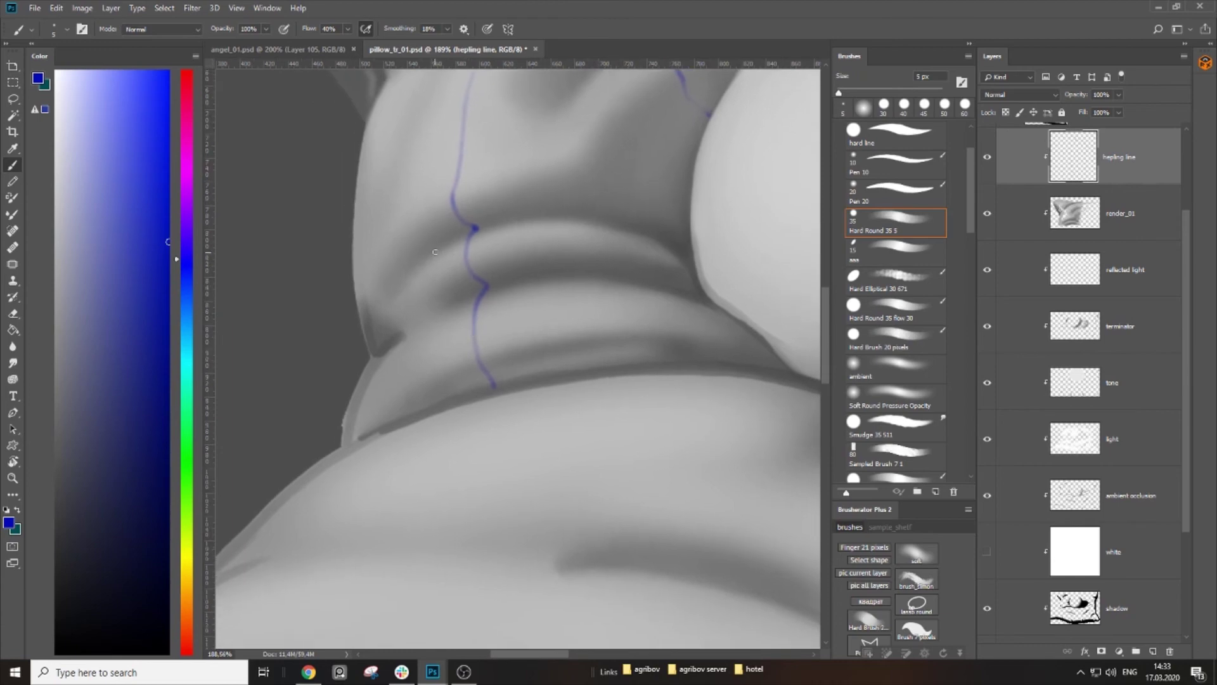
pyautogui.moveTo(431, 312); pyautogui.dragTo(514, 274)
pyautogui.scroll(2, 464, 304)
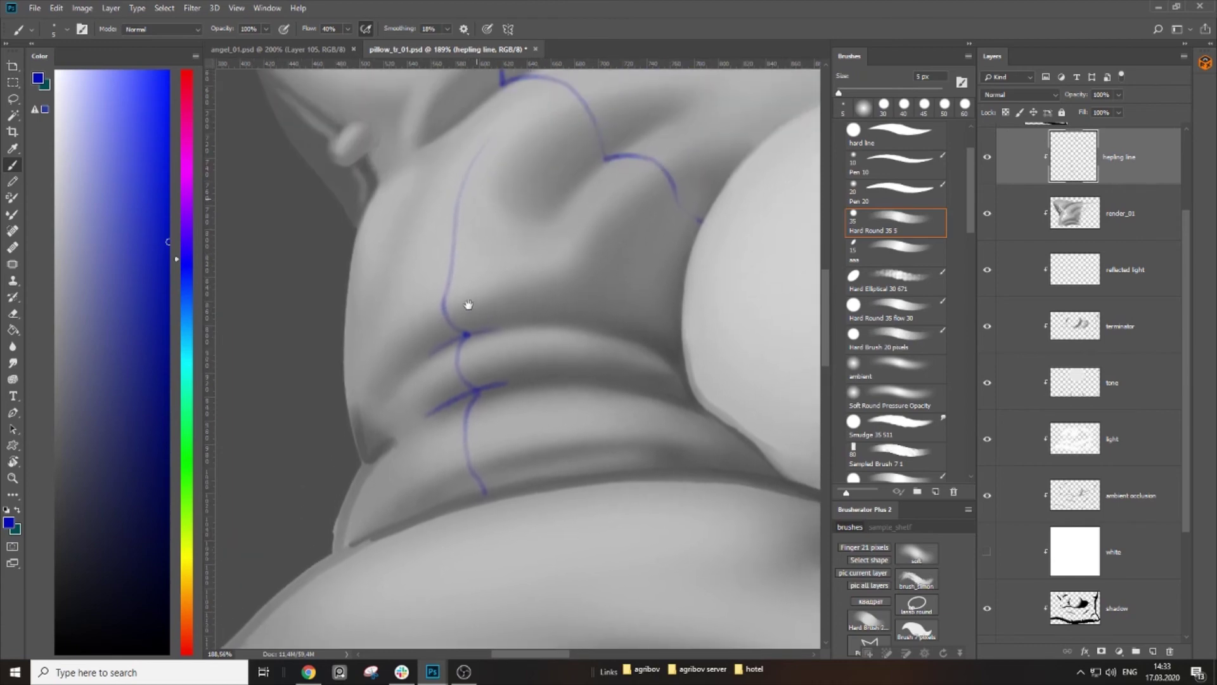
# Step: Draw small blue direction arrows beside the second contour line down over the folds and near the short contour at the pillow's left edge
pyautogui.moveTo(482, 201); pyautogui.dragTo(471, 254)
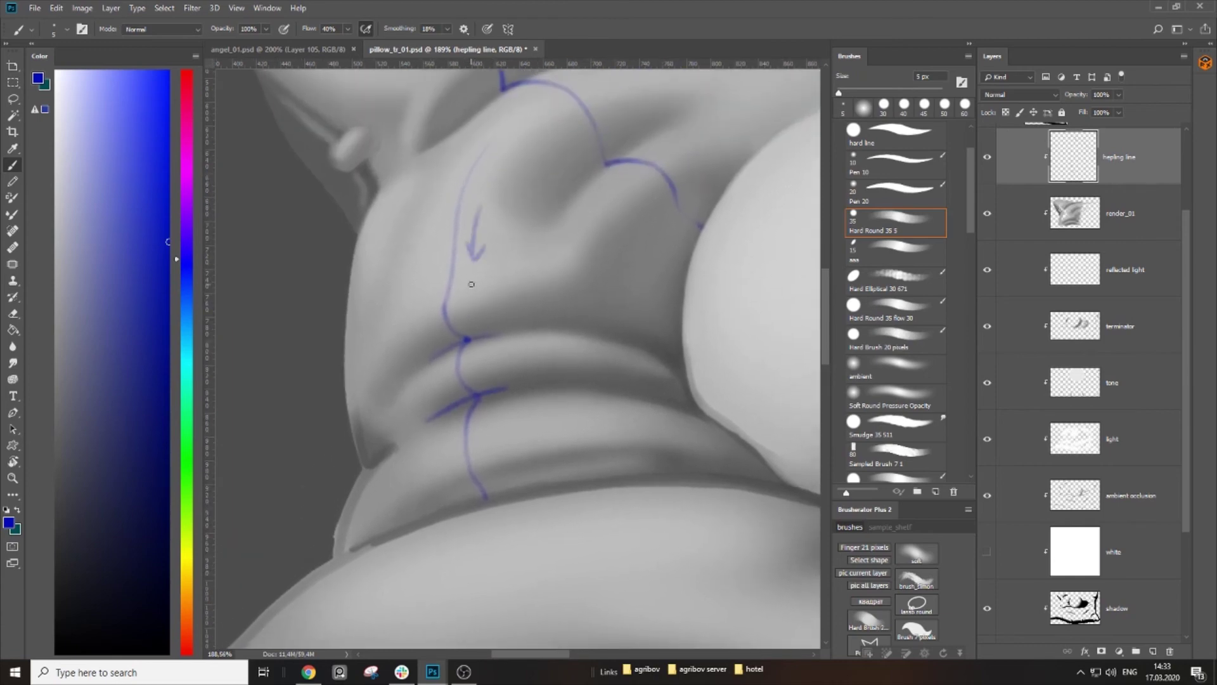
pyautogui.scroll(-2, 478, 310)
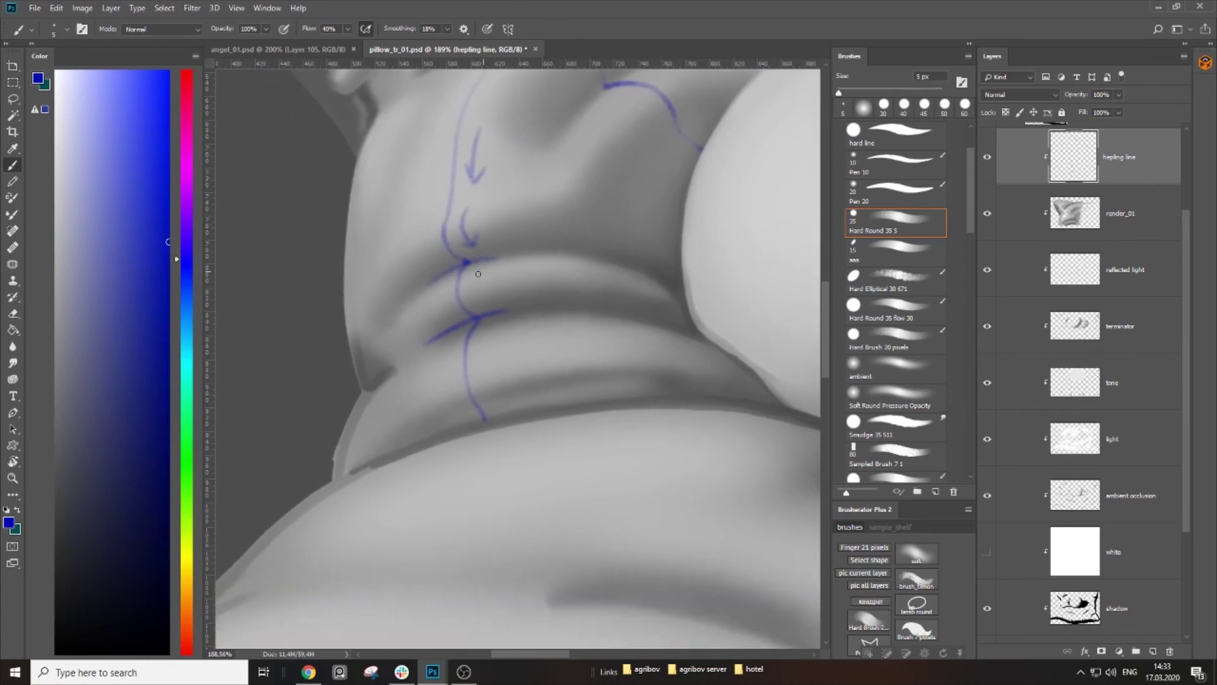
pyautogui.moveTo(489, 326)
pyautogui.mouseDown()
pyautogui.moveTo(473, 281)
pyautogui.moveTo(473, 334)
pyautogui.mouseUp()
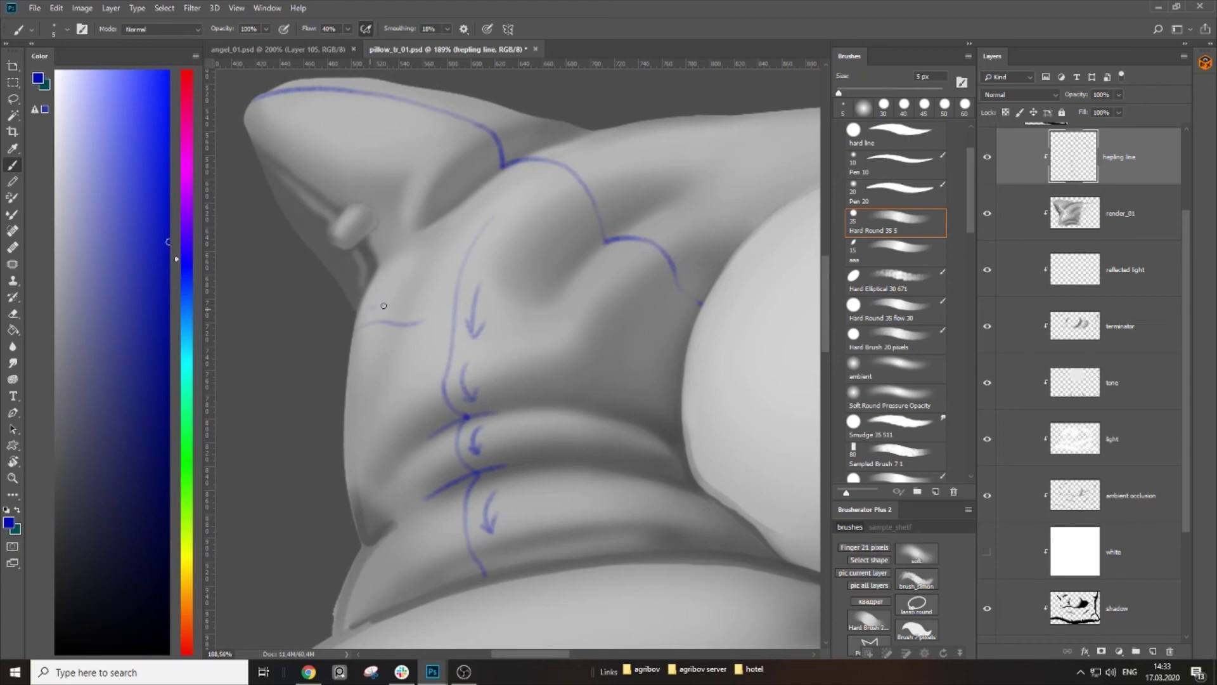
pyautogui.moveTo(393, 304); pyautogui.dragTo(374, 309)
# Step: Draw blue 4 px contour lines with arrows across the strip between the pillow's upper edge and the sphere
pyautogui.moveTo(614, 279); pyautogui.dragTo(497, 249)
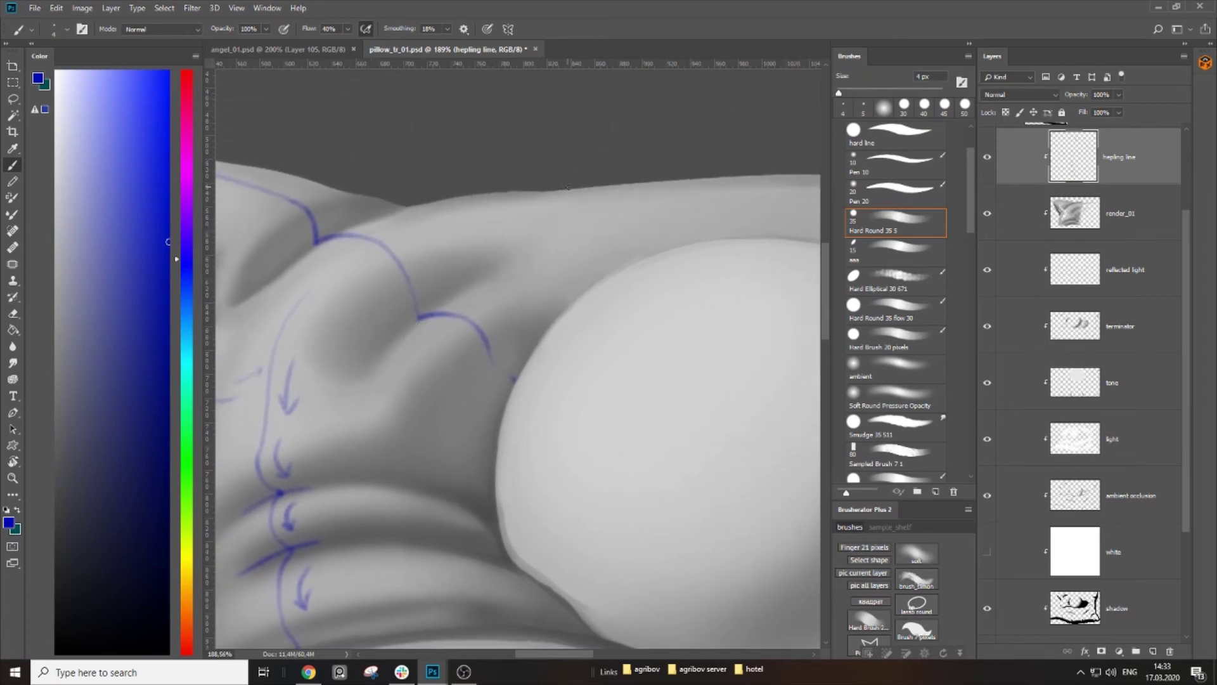
pyautogui.moveTo(583, 217); pyautogui.dragTo(587, 226)
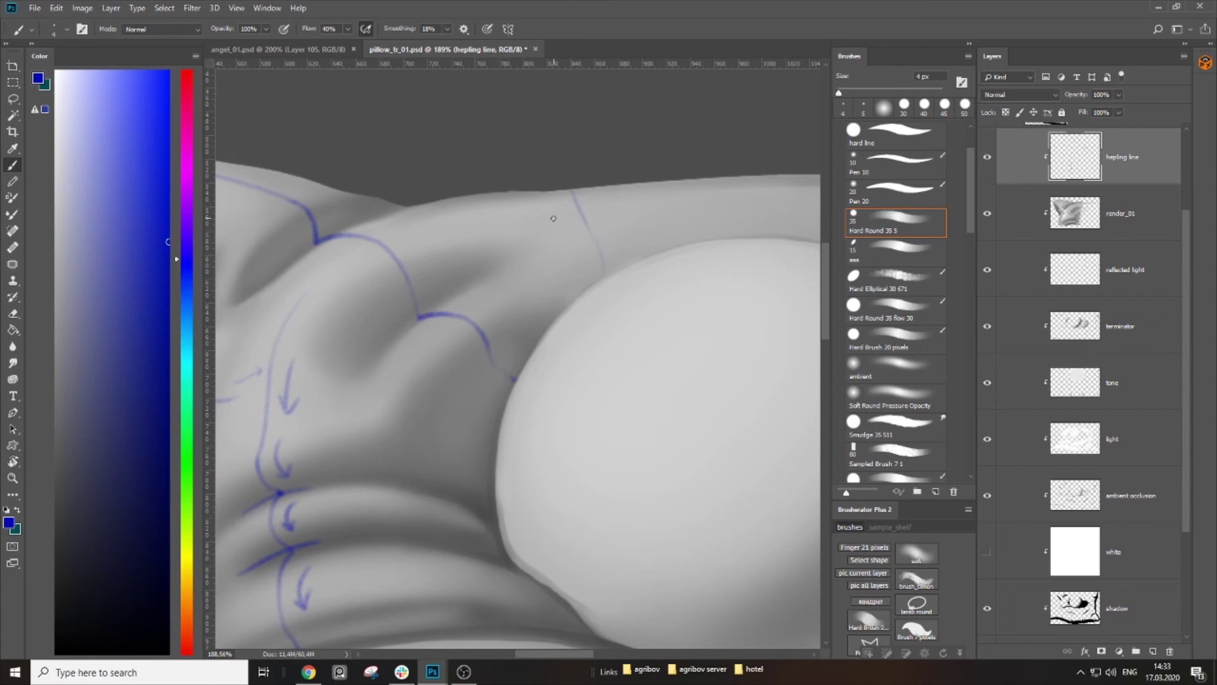
pyautogui.moveTo(643, 232); pyautogui.dragTo(462, 253)
pyautogui.moveTo(715, 244); pyautogui.dragTo(508, 253)
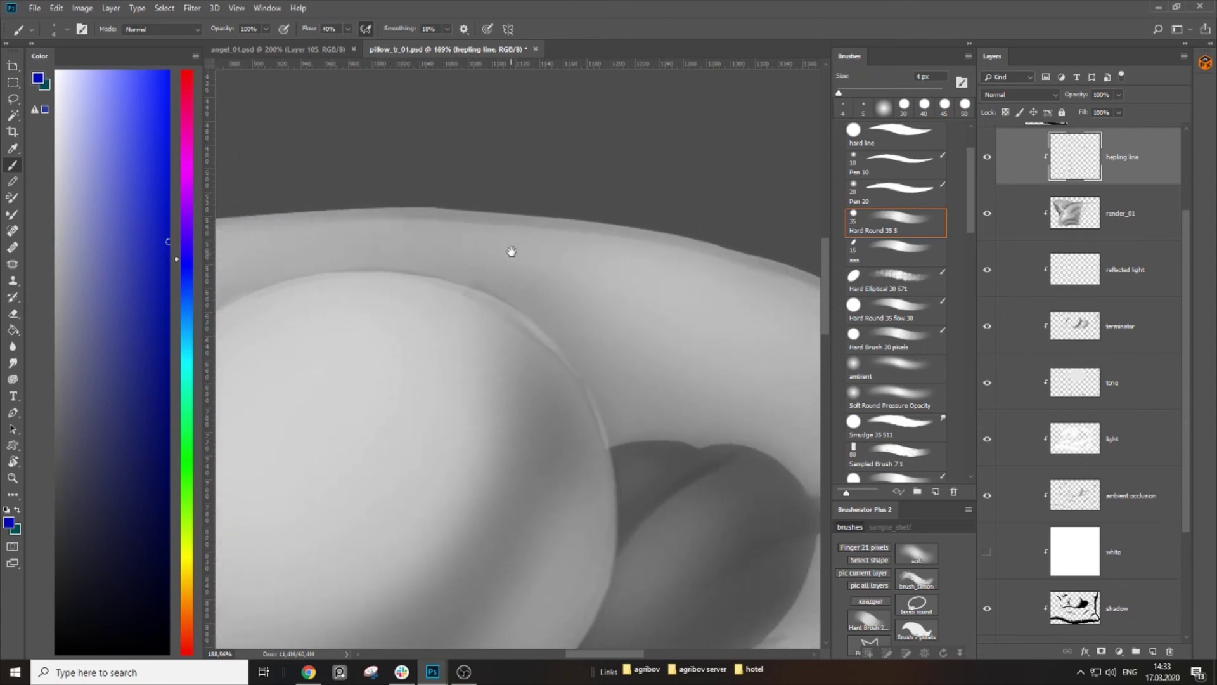
pyautogui.press('z')
pyautogui.moveTo(549, 257); pyautogui.dragTo(509, 282)
pyautogui.moveTo(437, 293); pyautogui.dragTo(466, 269)
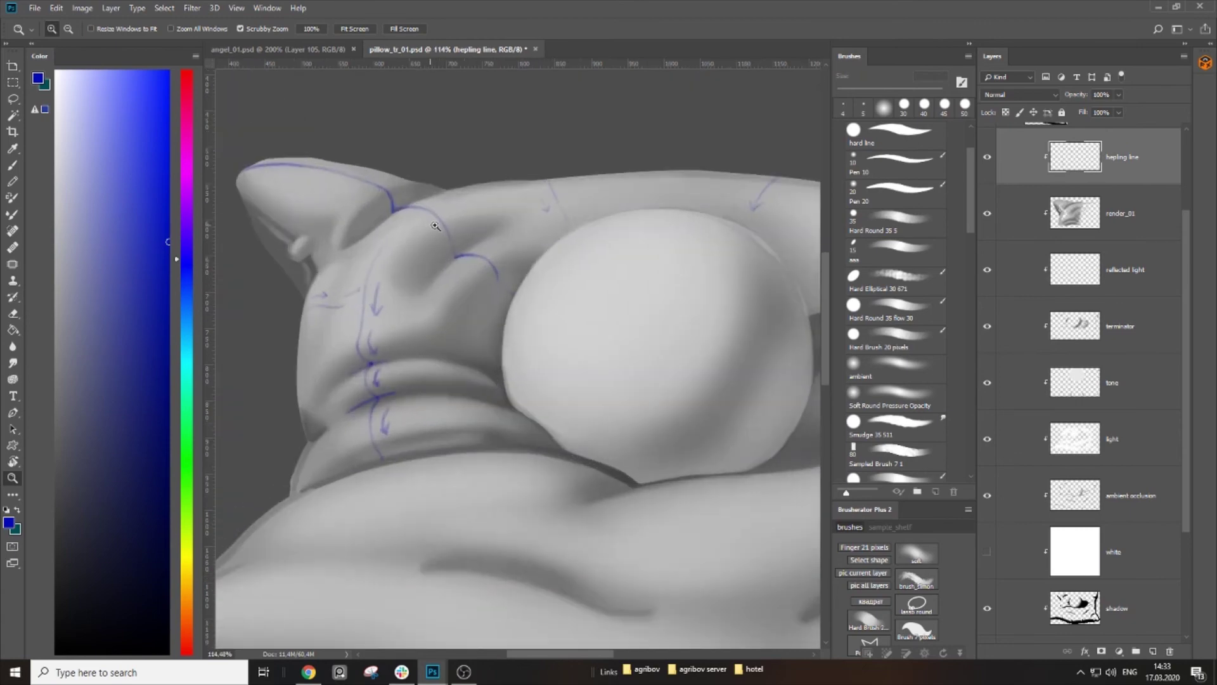
# Step: Add small blue direction arrows along the first contour line, over the bulges, hollow and crease behind the pillow's corner
pyautogui.moveTo(430, 227); pyautogui.dragTo(494, 188)
pyautogui.press('b')
pyautogui.moveTo(510, 236); pyautogui.dragTo(531, 246)
pyautogui.moveTo(580, 288)
pyautogui.mouseDown()
pyautogui.moveTo(489, 240)
pyautogui.moveTo(595, 279)
pyautogui.mouseUp()
pyautogui.moveTo(537, 250); pyautogui.dragTo(754, 337)
pyautogui.moveTo(475, 169)
pyautogui.mouseDown()
pyautogui.moveTo(527, 190)
pyautogui.moveTo(556, 247)
pyautogui.moveTo(591, 249)
pyautogui.moveTo(597, 277)
pyautogui.mouseUp()
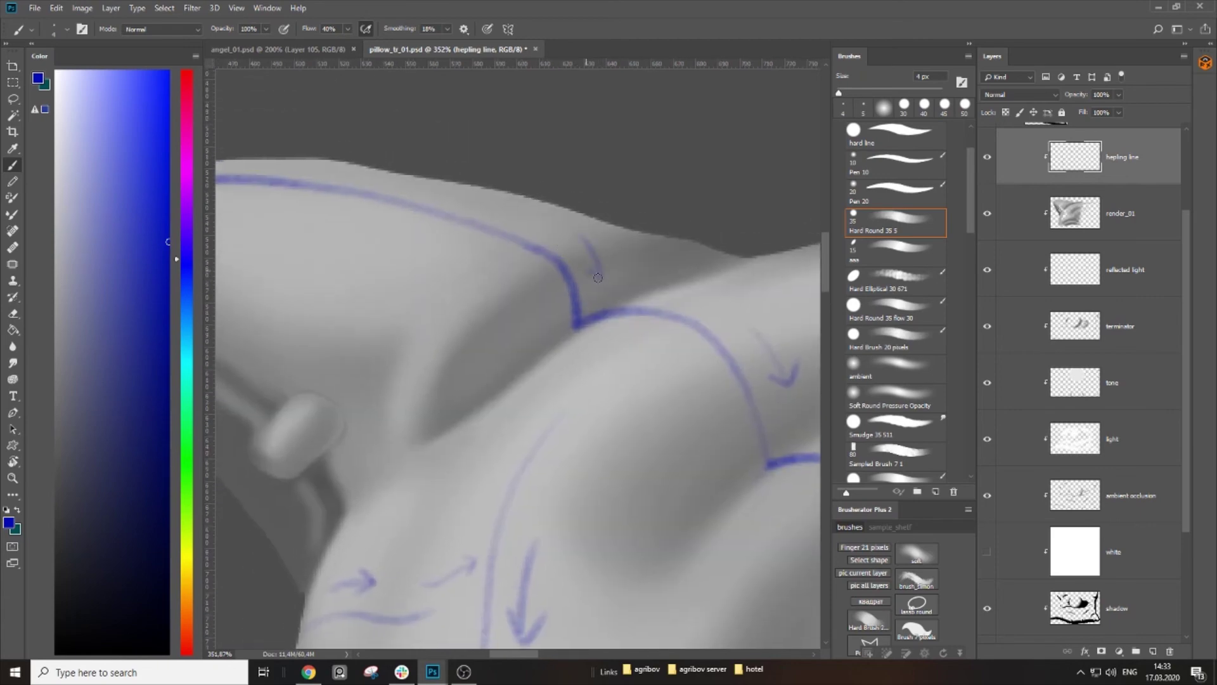
pyautogui.moveTo(494, 348); pyautogui.dragTo(497, 334)
pyautogui.press('z')
pyautogui.moveTo(542, 282)
pyautogui.mouseDown()
pyautogui.moveTo(475, 285)
pyautogui.moveTo(582, 291)
pyautogui.mouseUp()
pyautogui.press('b')
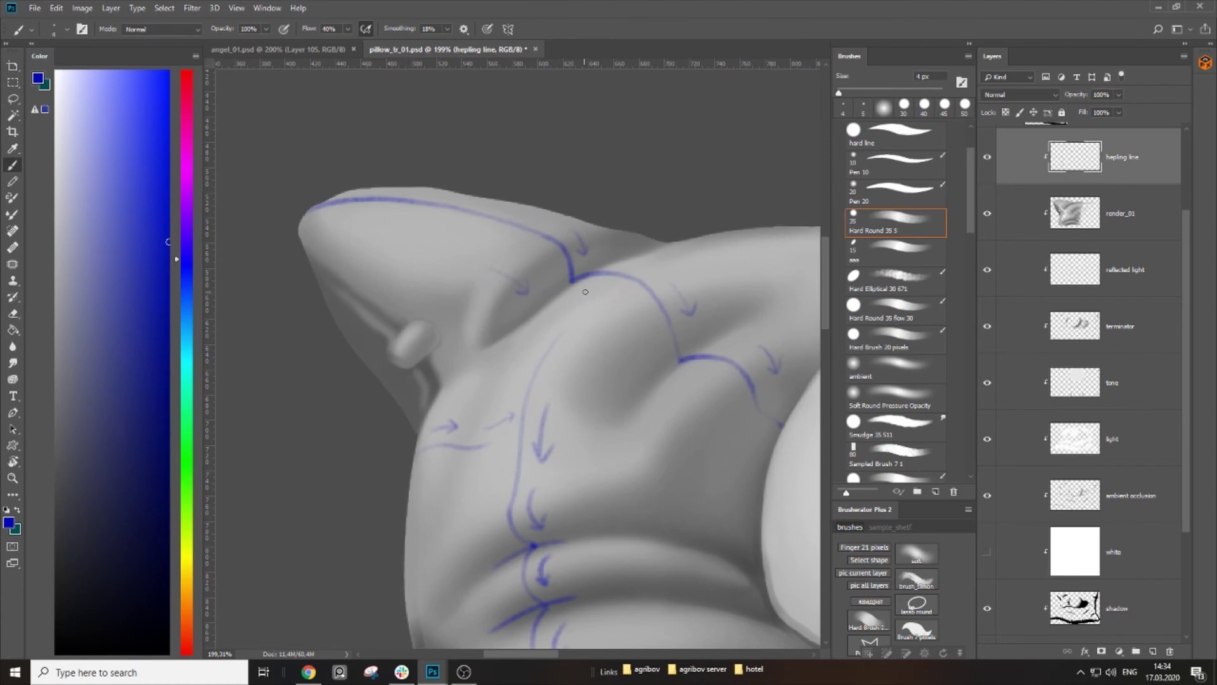
# Step: Draw a blue contour line around the pillow's corner and over its seam, with short crease strokes and a direction arrow
pyautogui.press('space')
pyautogui.moveTo(478, 374); pyautogui.dragTo(568, 341)
pyautogui.press('z')
pyautogui.moveTo(487, 263); pyautogui.dragTo(502, 263)
pyautogui.press('b')
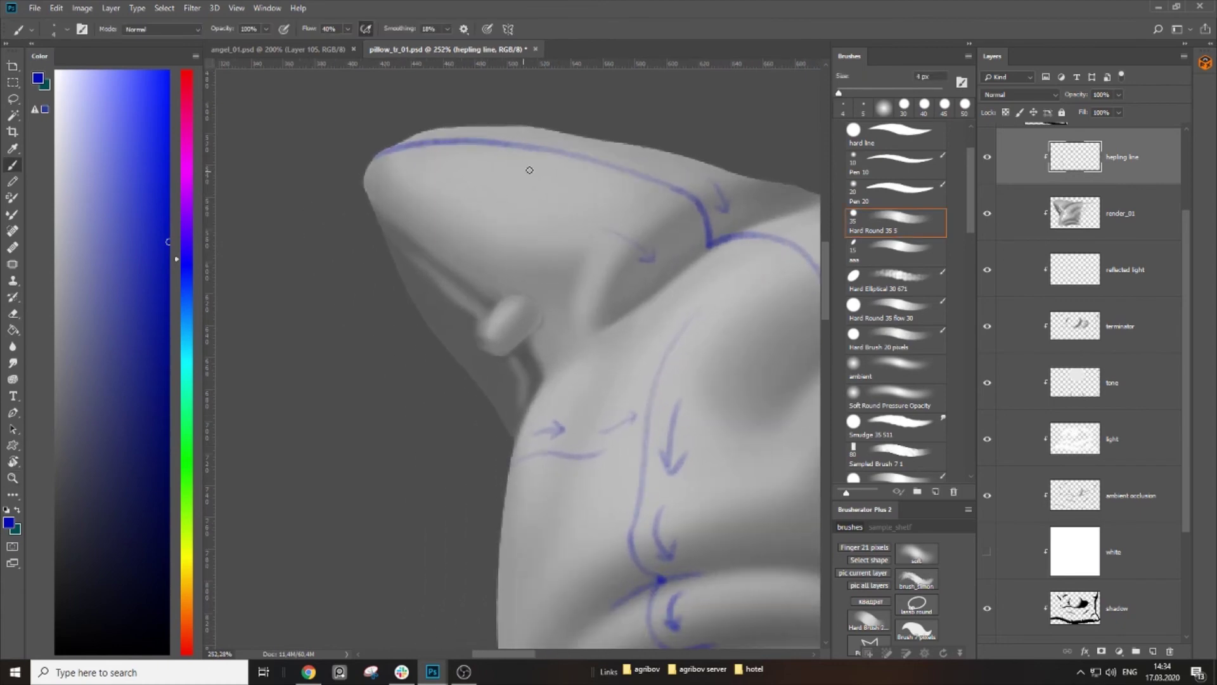
pyautogui.moveTo(548, 145)
pyautogui.mouseDown()
pyautogui.moveTo(468, 208)
pyautogui.moveTo(458, 244)
pyautogui.mouseUp()
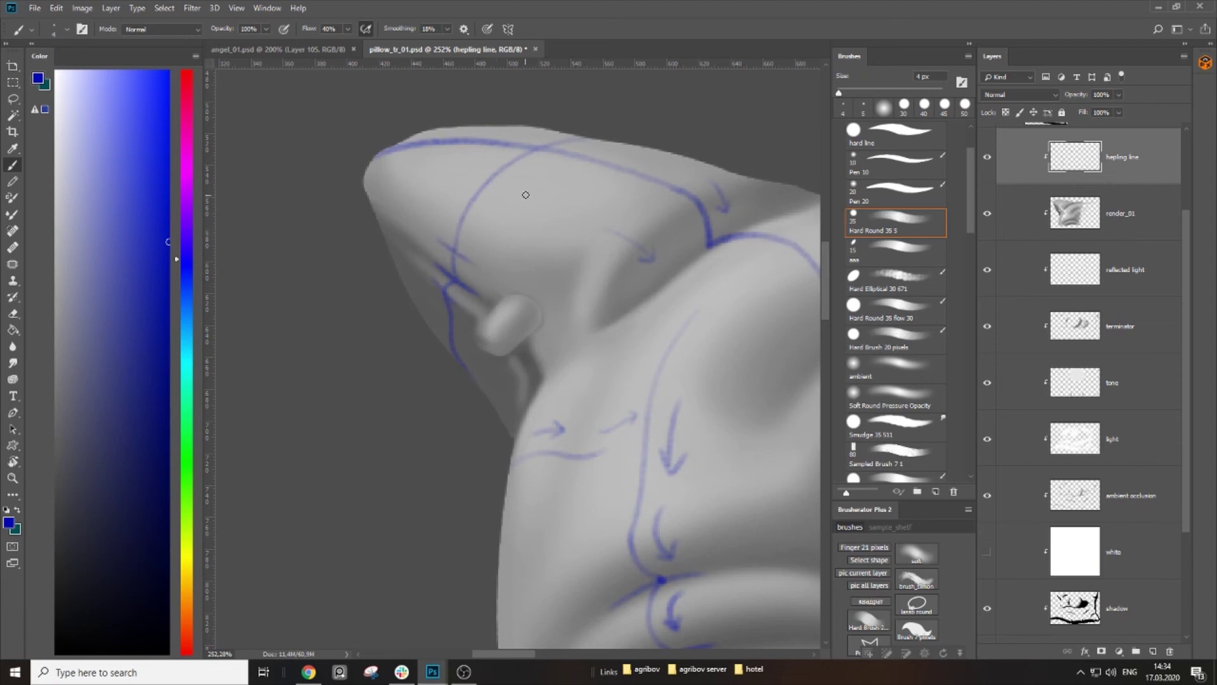
pyautogui.press('space')
pyautogui.moveTo(543, 236); pyautogui.dragTo(402, 244)
pyautogui.press('z')
pyautogui.moveTo(499, 257); pyautogui.dragTo(489, 296)
pyautogui.press('space')
pyautogui.moveTo(480, 339); pyautogui.dragTo(426, 289)
pyautogui.press('z')
pyautogui.moveTo(553, 317)
pyautogui.mouseDown()
pyautogui.moveTo(565, 317)
pyautogui.moveTo(508, 349)
pyautogui.moveTo(519, 346)
pyautogui.mouseUp()
pyautogui.click(742, 308)
pyautogui.moveTo(482, 207); pyautogui.dragTo(530, 246)
pyautogui.press('b')
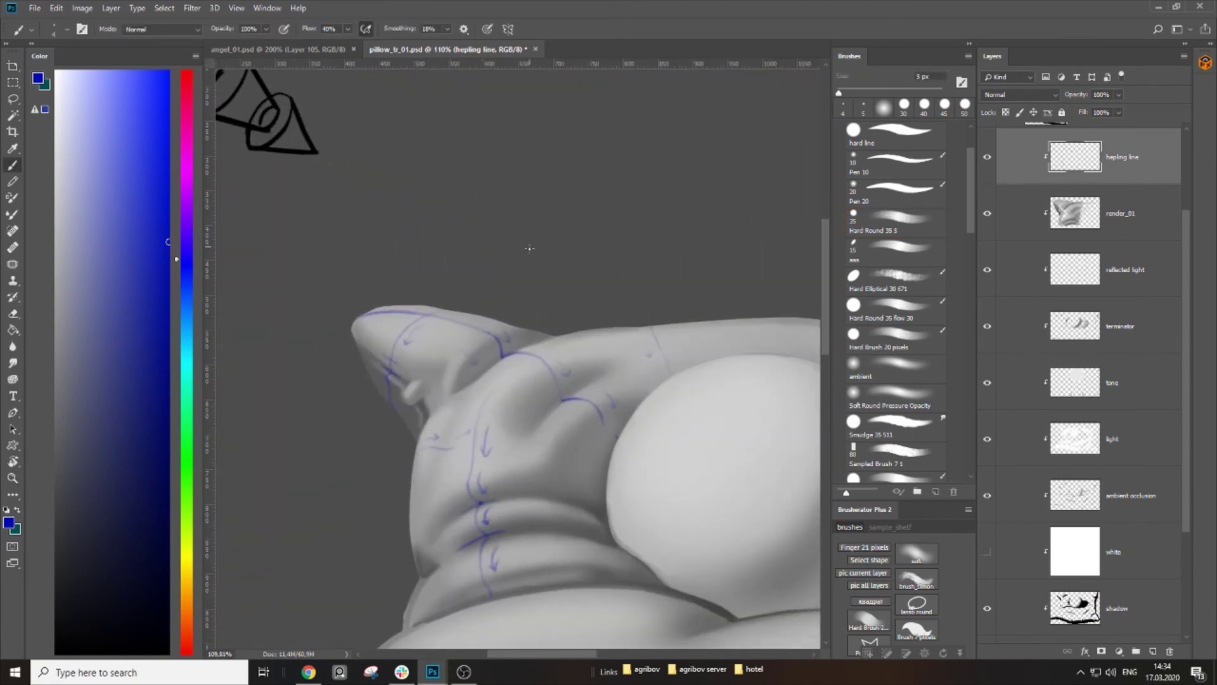
pyautogui.press('z')
pyautogui.moveTo(543, 288); pyautogui.dragTo(571, 288)
pyautogui.press('b')
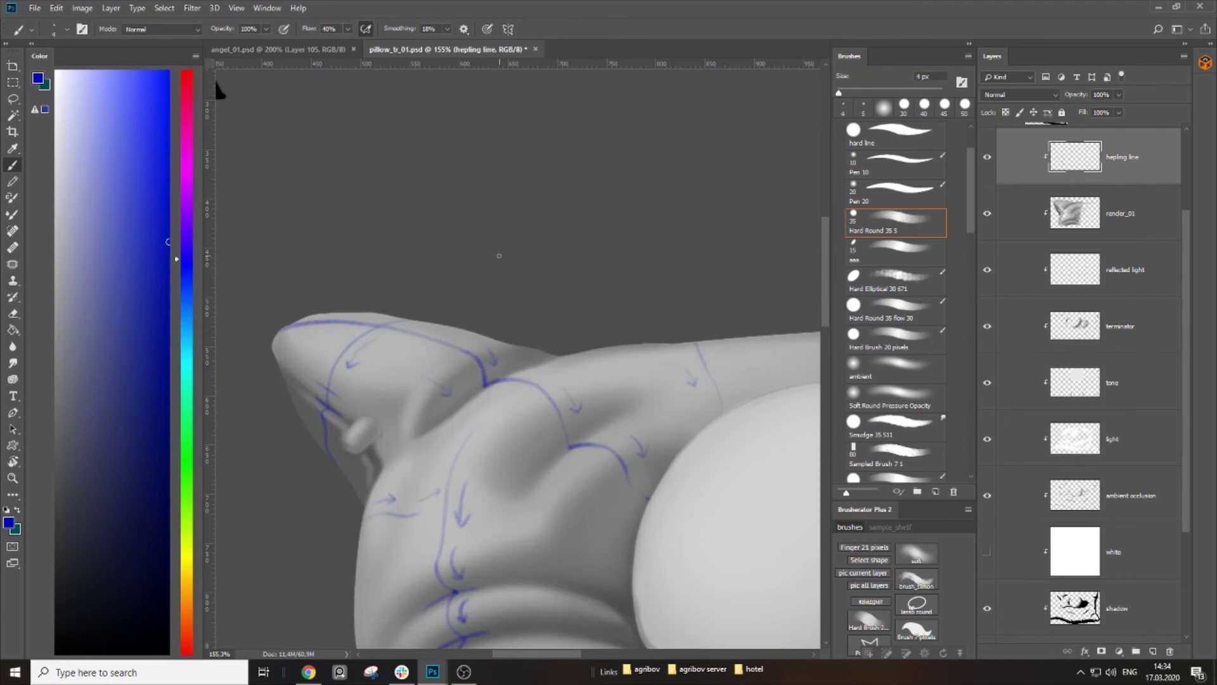
pyautogui.press('space')
pyautogui.moveTo(489, 403); pyautogui.dragTo(448, 295)
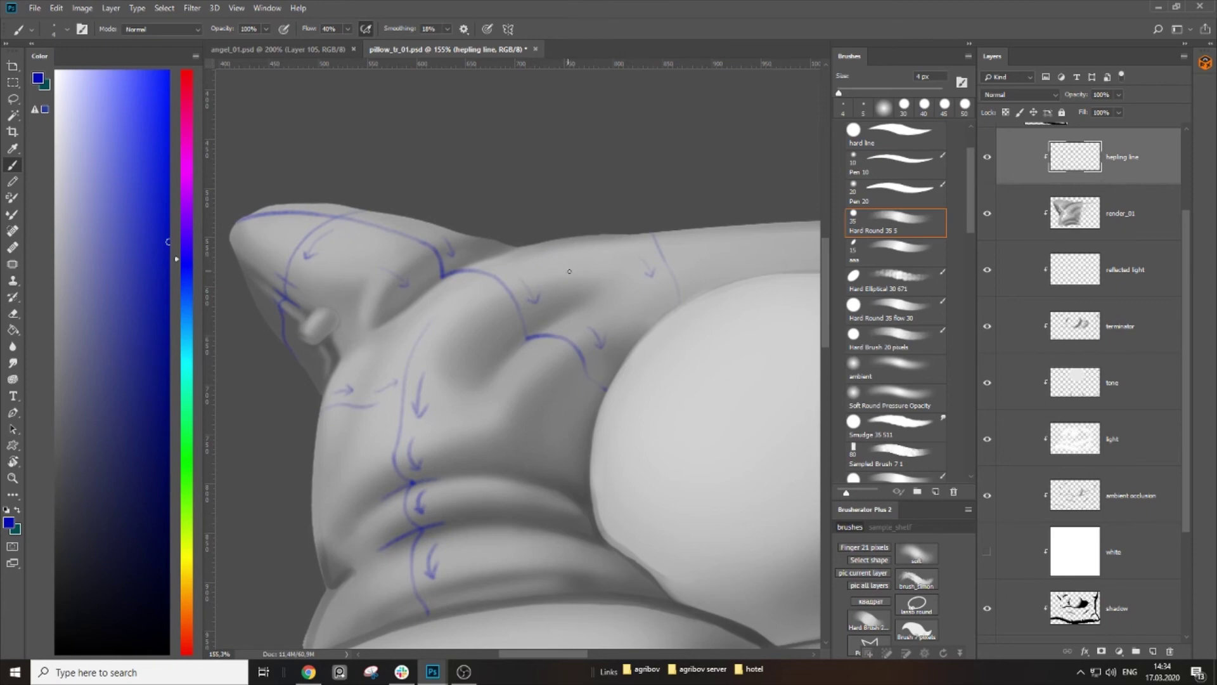
# Step: Create a new layer named text above the hepling line layer and save the file
pyautogui.click(1153, 651)
pyautogui.doubleClick(1093, 156)
pyautogui.write('h')
pyautogui.press('Return')
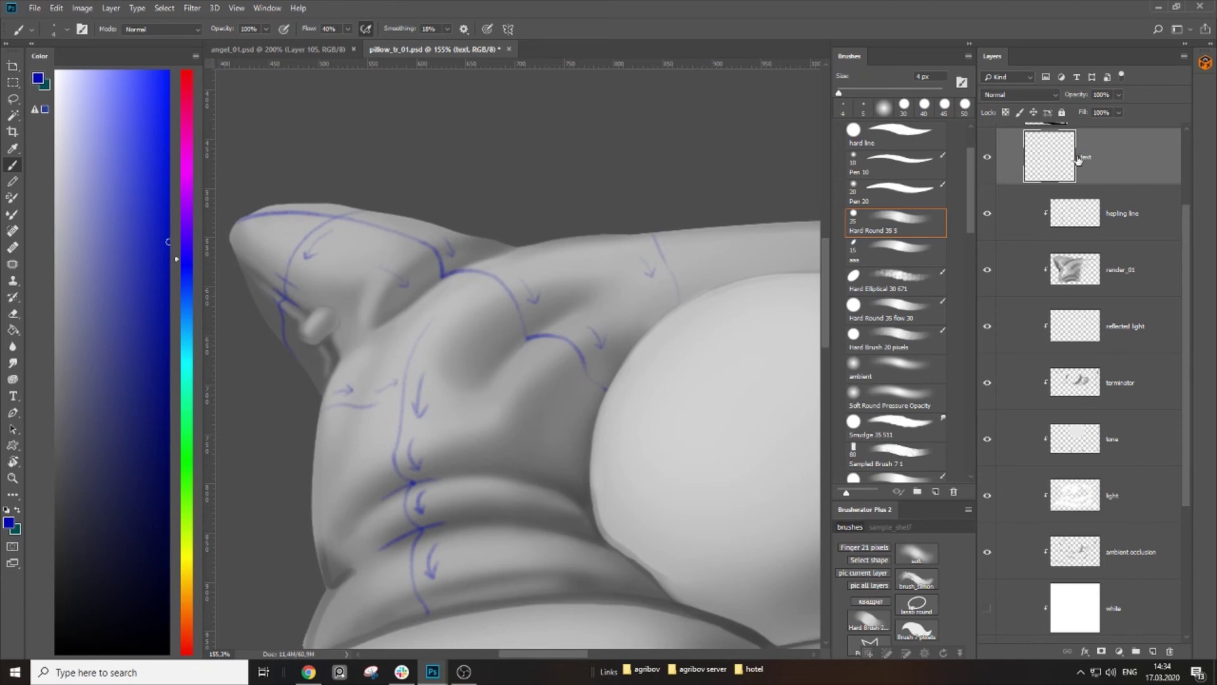
pyautogui.hotkey('ctrl', 's')
# Step: Handwrite the word "форма" in blue above the pillow on the text layer
pyautogui.moveTo(462, 150)
pyautogui.mouseDown()
pyautogui.moveTo(461, 187)
pyautogui.moveTo(488, 154)
pyautogui.moveTo(498, 182)
pyautogui.moveTo(502, 164)
pyautogui.moveTo(556, 162)
pyautogui.mouseUp()
pyautogui.moveTo(540, 210); pyautogui.dragTo(564, 187)
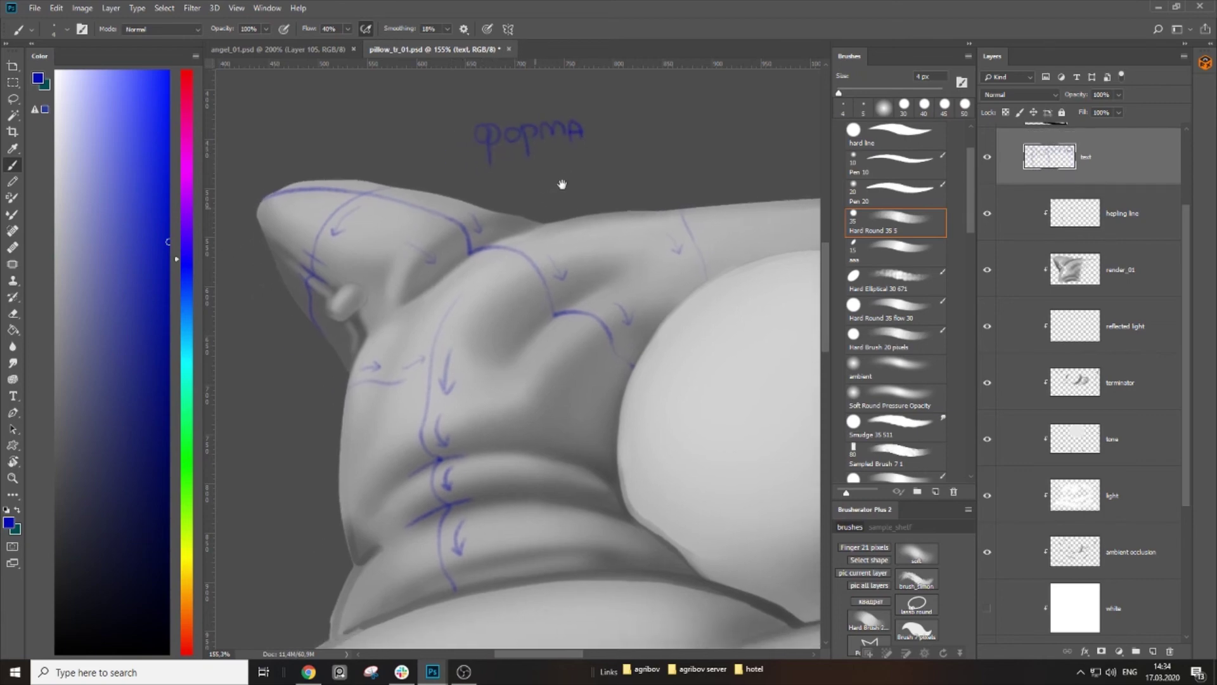
pyautogui.moveTo(478, 184)
pyautogui.mouseDown()
pyautogui.moveTo(394, 155)
pyautogui.moveTo(463, 204)
pyautogui.moveTo(407, 272)
pyautogui.moveTo(428, 258)
pyautogui.moveTo(447, 267)
pyautogui.moveTo(423, 276)
pyautogui.moveTo(448, 288)
pyautogui.mouseUp()
# Step: On the render_01 layer, repaint the dark notch at the pillow's left edge with an enlarged brush and a grey sampled there
pyautogui.press('z')
pyautogui.press('b')
pyautogui.moveTo(418, 345)
pyautogui.mouseDown()
pyautogui.moveTo(516, 242)
pyautogui.moveTo(507, 272)
pyautogui.moveTo(558, 276)
pyautogui.moveTo(501, 275)
pyautogui.mouseUp()
pyautogui.press('z')
pyautogui.press('b')
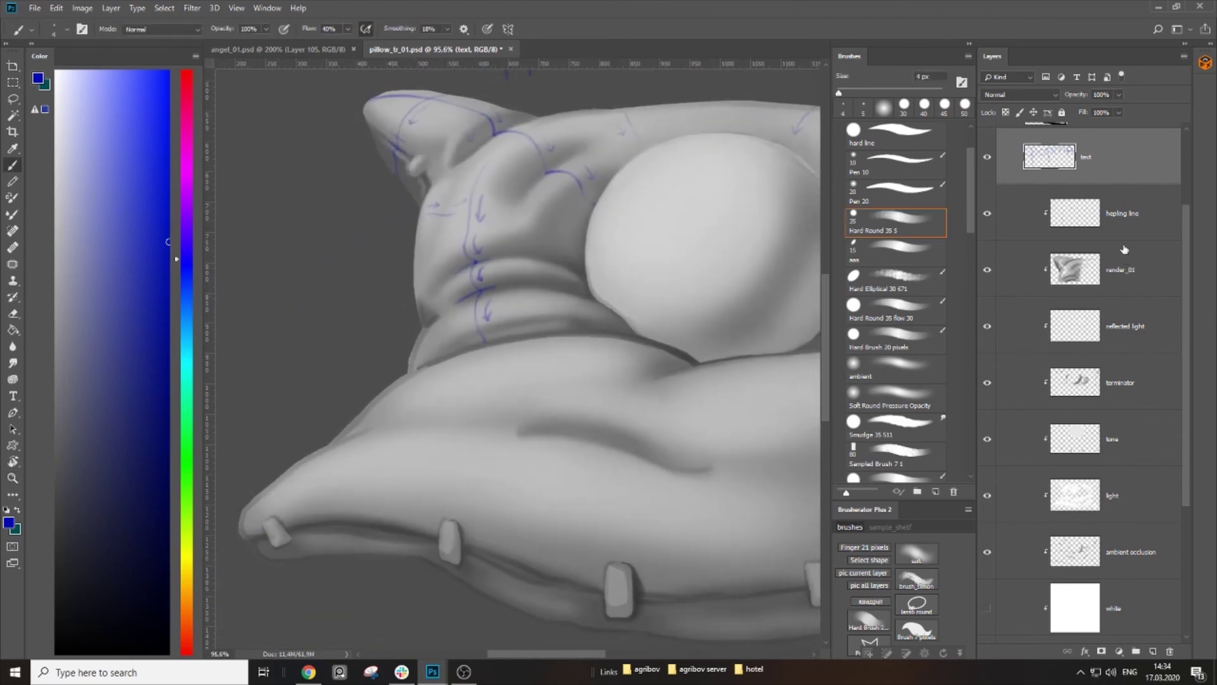
pyautogui.click(1119, 274)
pyautogui.press('z')
pyautogui.moveTo(405, 310); pyautogui.dragTo(500, 329)
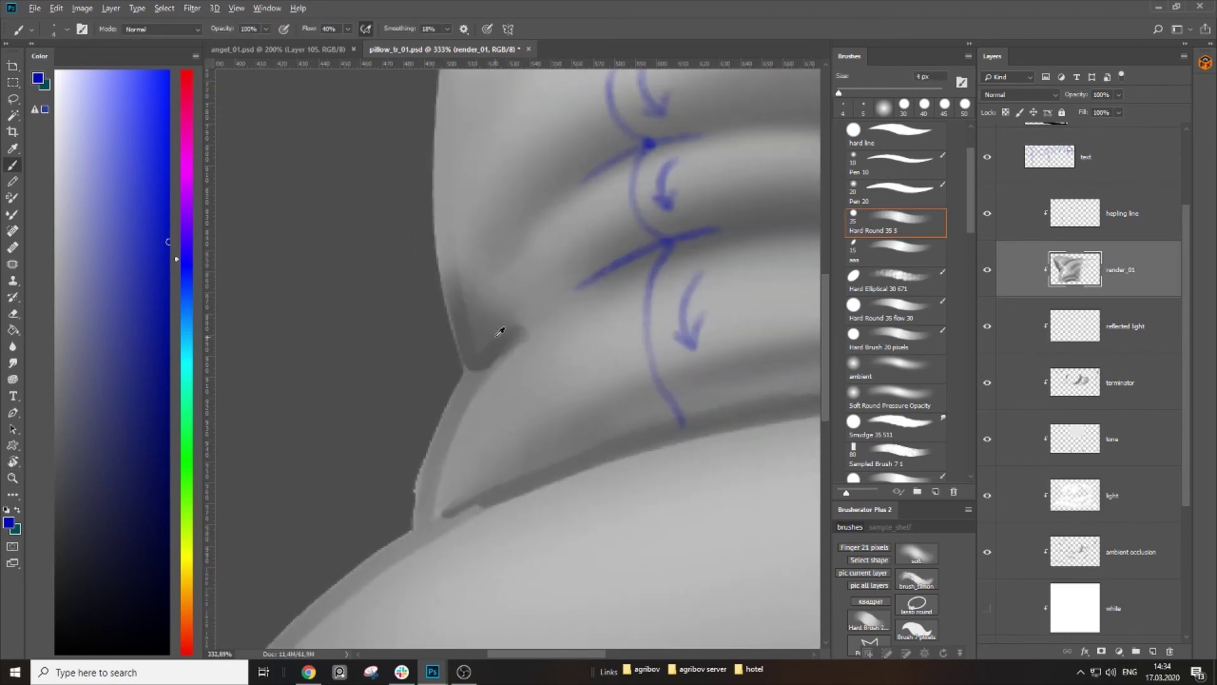
pyautogui.press('b')
pyautogui.keyDown('alt'); pyautogui.click(483, 358); pyautogui.keyUp('alt')
pyautogui.press(']')
pyautogui.press(']')
pyautogui.press(']')
pyautogui.press(']')
pyautogui.press(']')
pyautogui.press(']')
pyautogui.moveTo(464, 367)
pyautogui.mouseDown()
pyautogui.moveTo(459, 315)
pyautogui.moveTo(475, 333)
pyautogui.moveTo(450, 375)
pyautogui.moveTo(505, 357)
pyautogui.moveTo(476, 332)
pyautogui.moveTo(508, 322)
pyautogui.moveTo(454, 282)
pyautogui.moveTo(525, 333)
pyautogui.mouseUp()
# Step: Model the inside of the notch with greys resampled around it, reducing the brush to 9 px
pyautogui.keyDown('alt'); pyautogui.click(491, 384); pyautogui.keyUp('alt')
pyautogui.press(']')
pyautogui.keyDown('alt'); pyautogui.click(502, 318); pyautogui.keyUp('alt')
pyautogui.press('[')
pyautogui.press('[')
pyautogui.press('[')
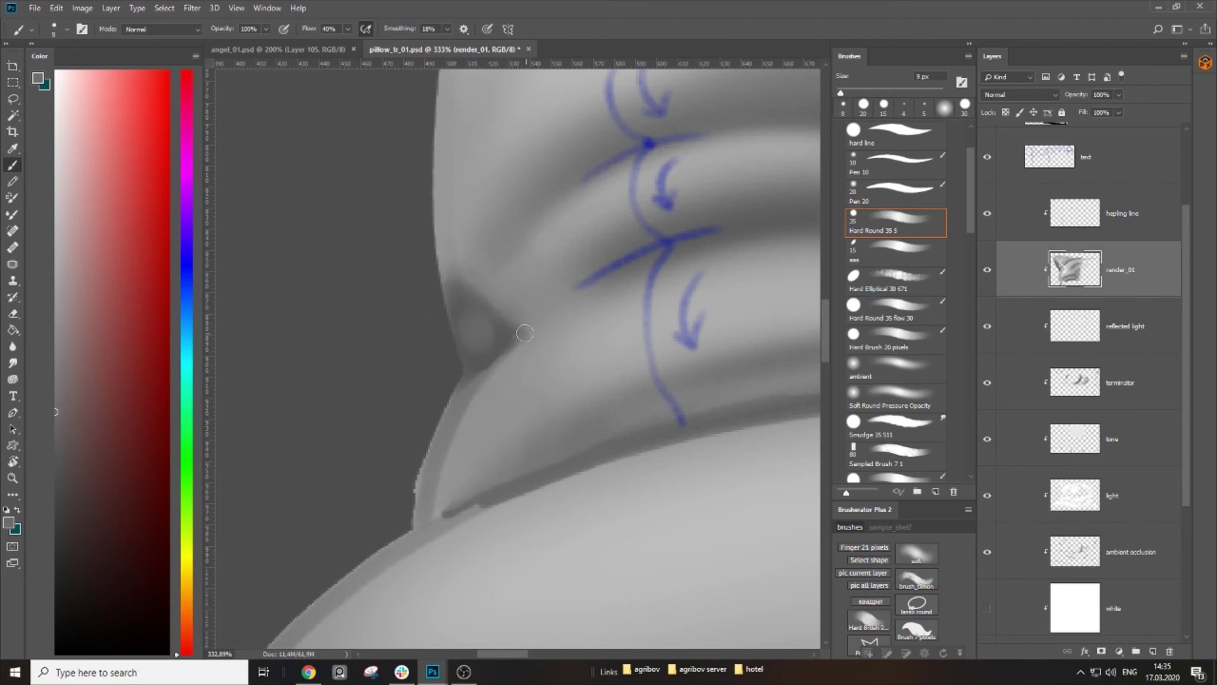
# Step: Deepen the notch with a 15 px brush and a darker grey along its lower part
pyautogui.press(']')
pyautogui.press(']')
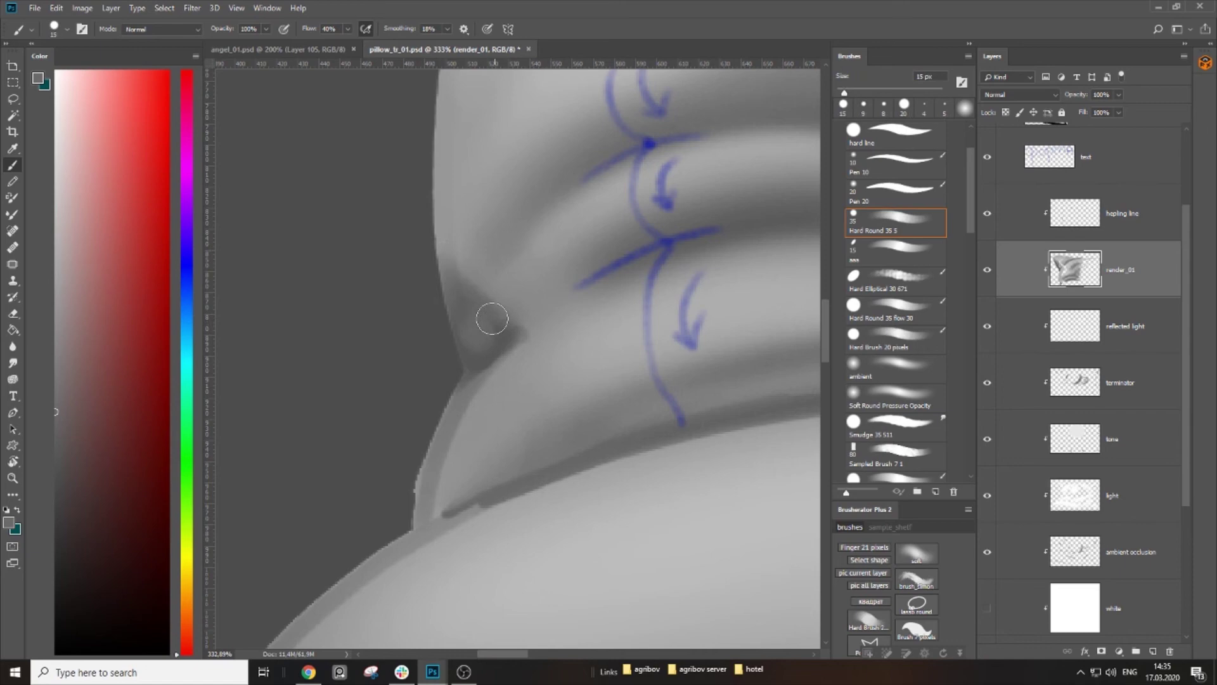
pyautogui.moveTo(499, 333); pyautogui.dragTo(477, 358)
pyautogui.click(54, 455)
pyautogui.moveTo(483, 358); pyautogui.dragTo(496, 349)
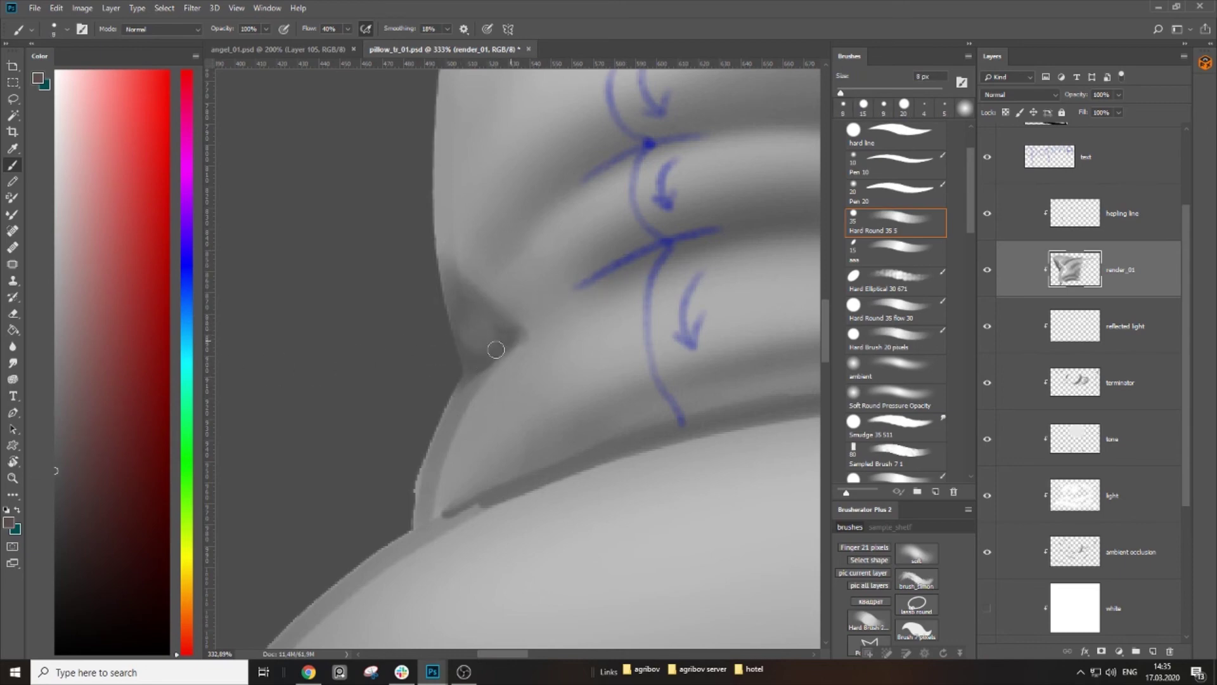
# Step: Cover the dark outline along the lower fold's left edge with sampled grey and clean the fold's border below the notch
pyautogui.keyDown('alt'); pyautogui.click(446, 418); pyautogui.keyUp('alt')
pyautogui.keyDown('alt'); pyautogui.click(507, 372); pyautogui.keyUp('alt')
pyautogui.moveTo(457, 407)
pyautogui.mouseDown()
pyautogui.moveTo(472, 382)
pyautogui.moveTo(437, 514)
pyautogui.mouseUp()
pyautogui.press(']')
pyautogui.press(']')
pyautogui.moveTo(531, 348); pyautogui.dragTo(493, 372)
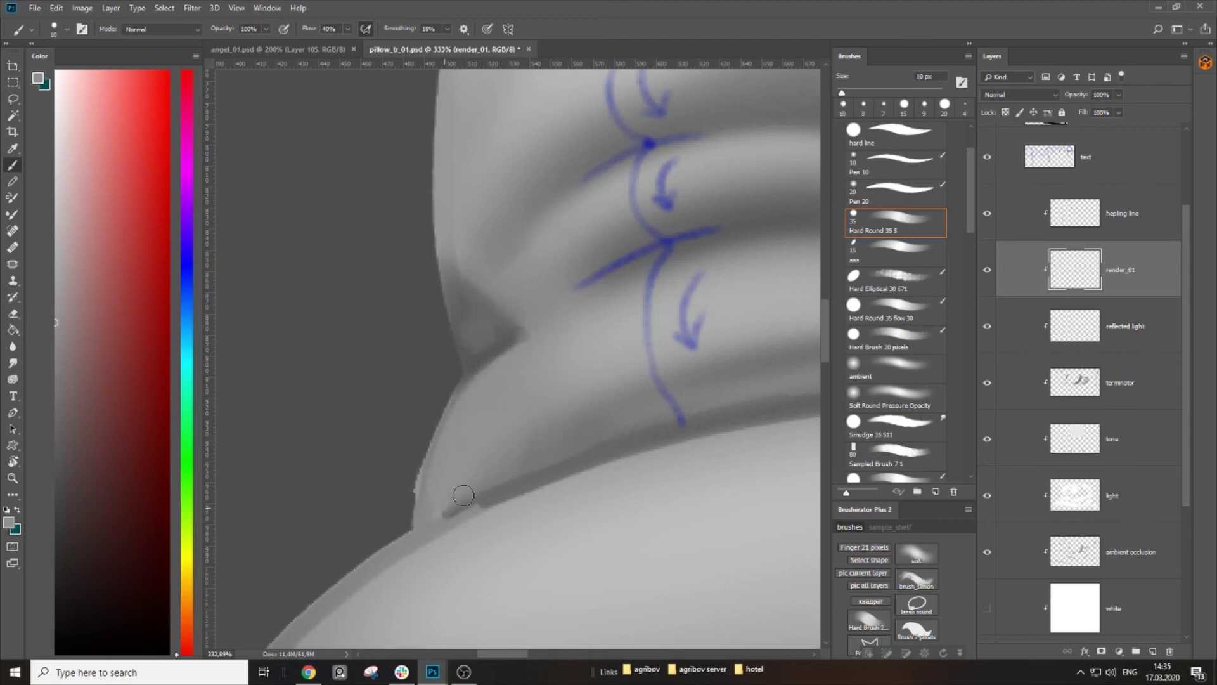
pyautogui.press('[')
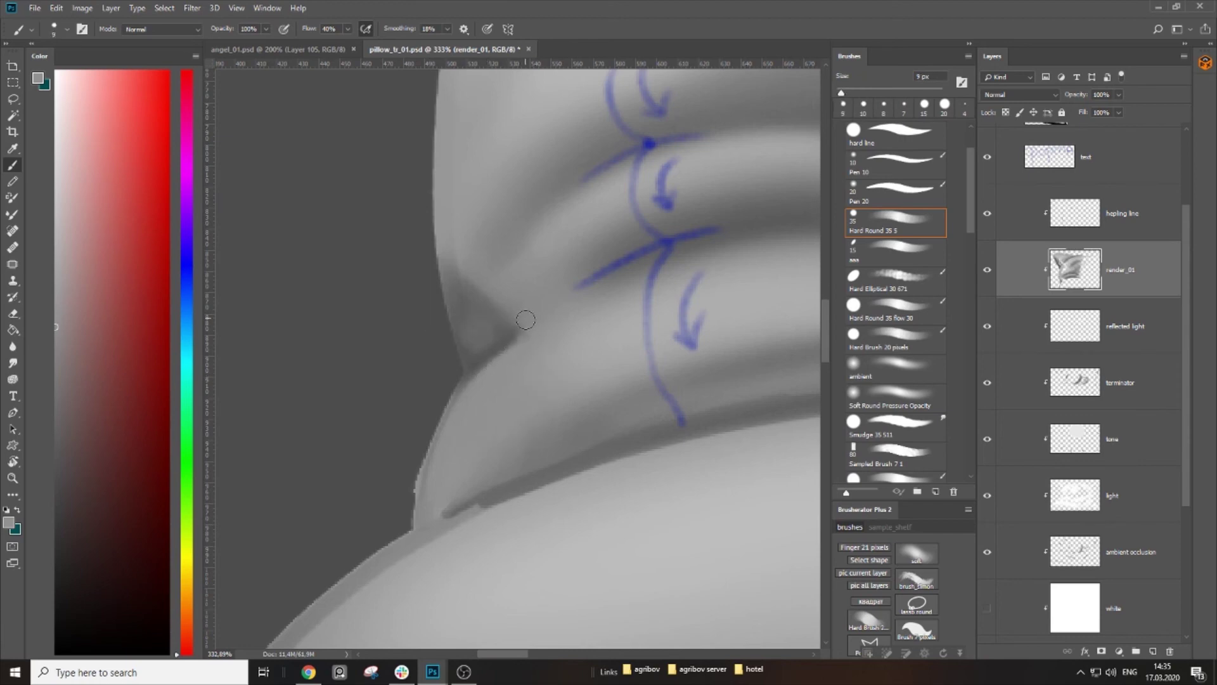
# Step: Even out the notch's tone with sampled grey at 15 px and soften its transition into the surface above
pyautogui.keyDown('alt'); pyautogui.click(477, 348); pyautogui.keyUp('alt')
pyautogui.press(']')
pyautogui.press(']')
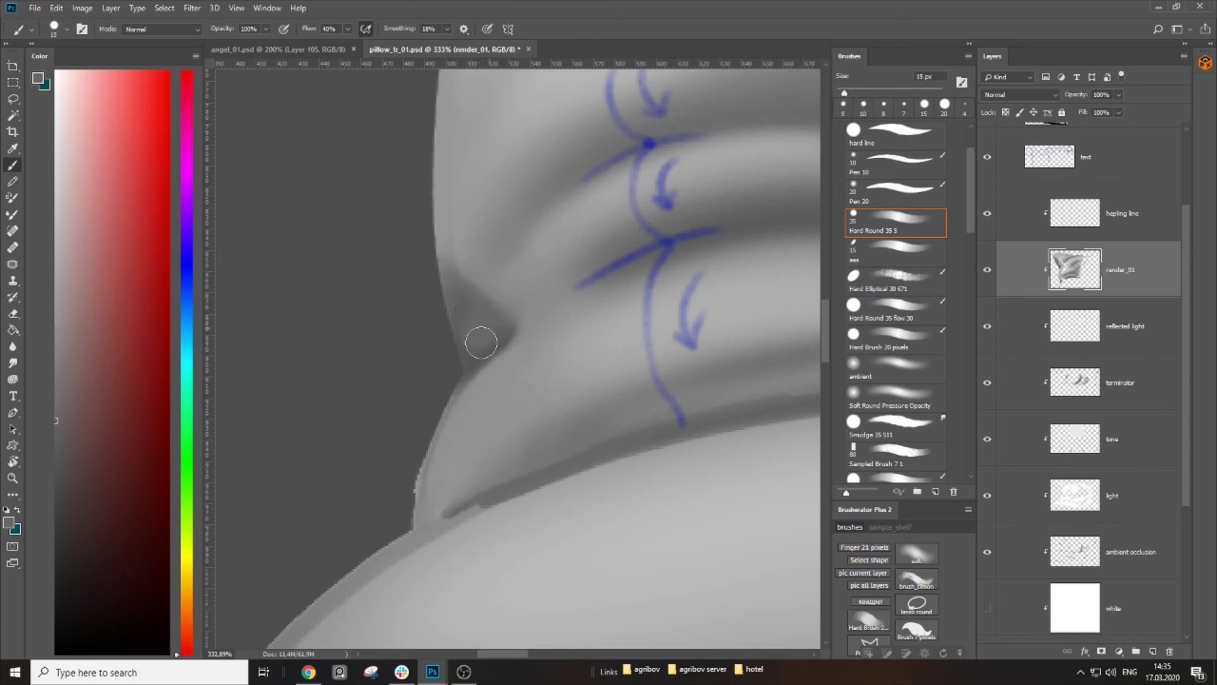
pyautogui.moveTo(481, 342)
pyautogui.mouseDown()
pyautogui.moveTo(512, 351)
pyautogui.moveTo(487, 390)
pyautogui.moveTo(533, 343)
pyautogui.moveTo(481, 380)
pyautogui.mouseUp()
pyautogui.press('[')
pyautogui.keyDown('alt'); pyautogui.click(480, 277); pyautogui.keyUp('alt')
pyautogui.press('[')
pyautogui.press(']')
pyautogui.press(']')
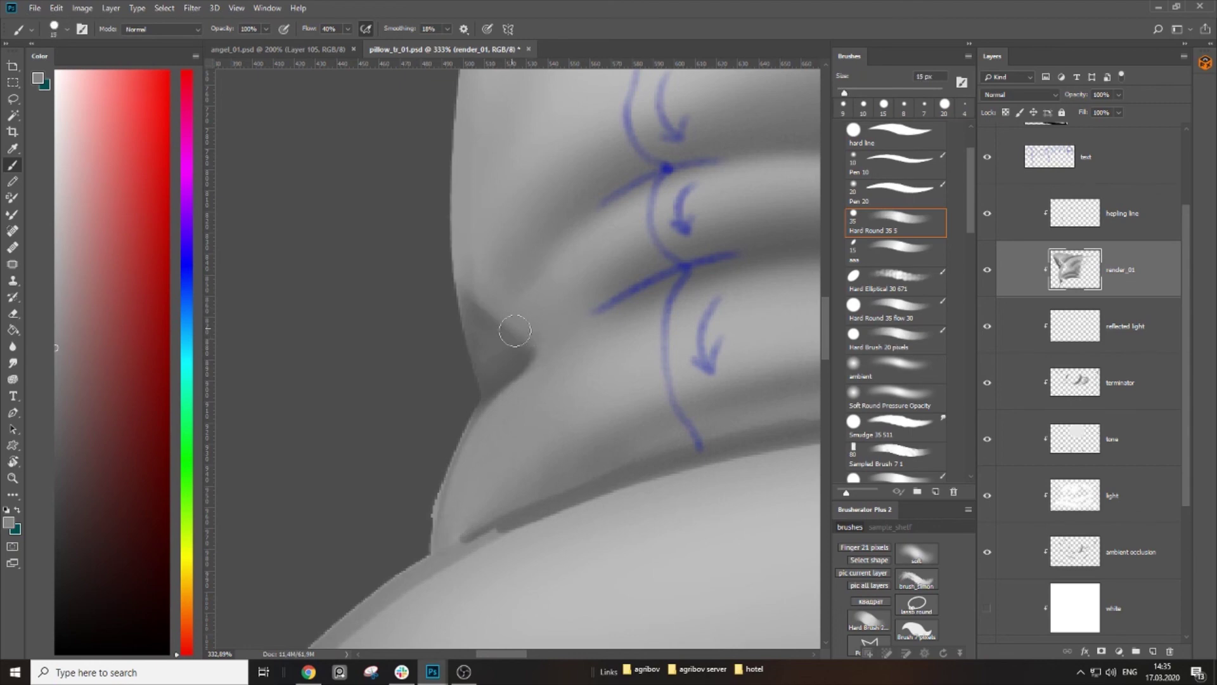
# Step: Blend the notch's upper border into the surrounding folds with sampled greys
pyautogui.keyDown('alt'); pyautogui.click(488, 347); pyautogui.keyUp('alt')
pyautogui.press(']')
pyautogui.moveTo(486, 347)
pyautogui.mouseDown()
pyautogui.moveTo(475, 296)
pyautogui.moveTo(539, 345)
pyautogui.moveTo(513, 317)
pyautogui.mouseUp()
pyautogui.keyDown('alt'); pyautogui.click(534, 327); pyautogui.keyUp('alt')
pyautogui.press('[')
pyautogui.moveTo(466, 261); pyautogui.dragTo(472, 282)
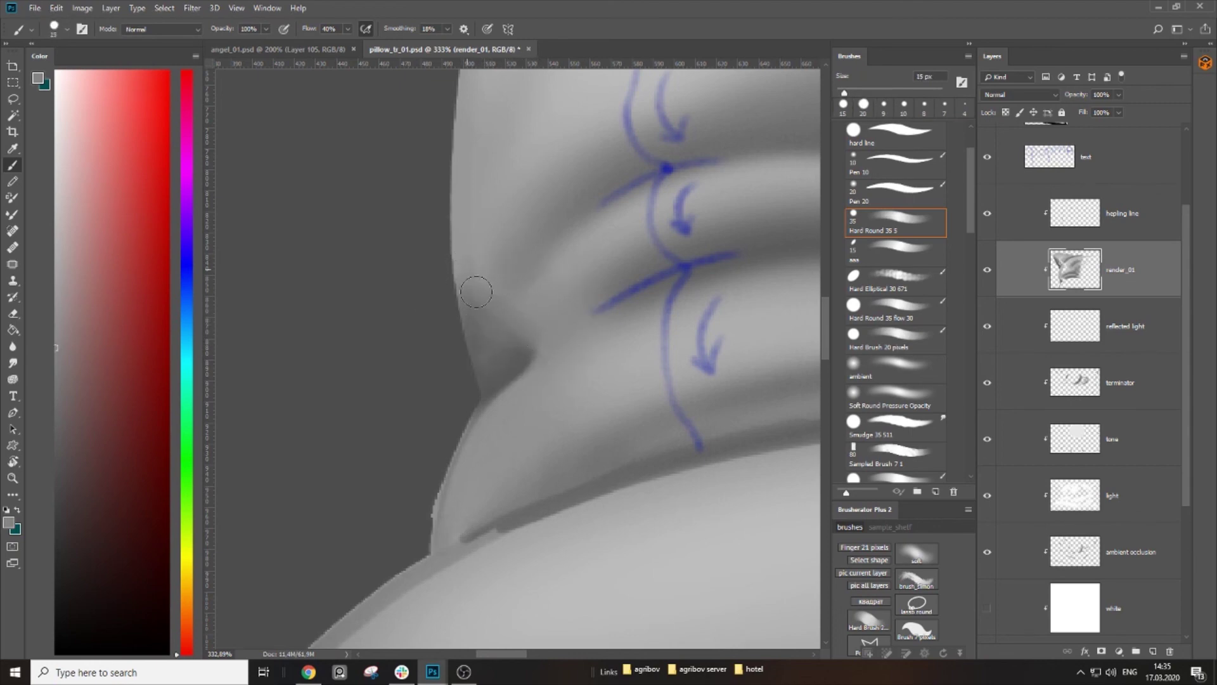
# Step: Paint a sampled light grey along the lower fold's left edge below the notch and soften it with a 15 px brush
pyautogui.press('[')
pyautogui.keyDown('alt'); pyautogui.click(626, 212); pyautogui.keyUp('alt')
pyautogui.press('[')
pyautogui.moveTo(535, 374)
pyautogui.mouseDown()
pyautogui.moveTo(485, 420)
pyautogui.moveTo(474, 453)
pyautogui.mouseUp()
pyautogui.press(']')
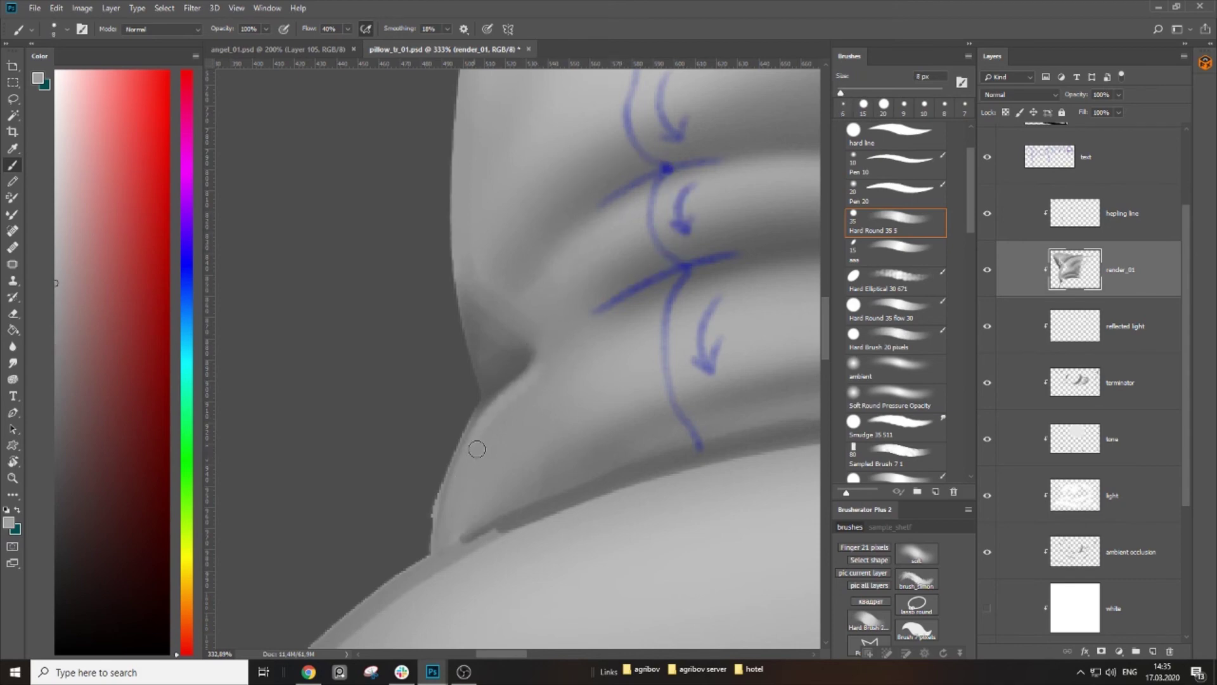
pyautogui.press(']')
pyautogui.press(']')
pyautogui.press(']')
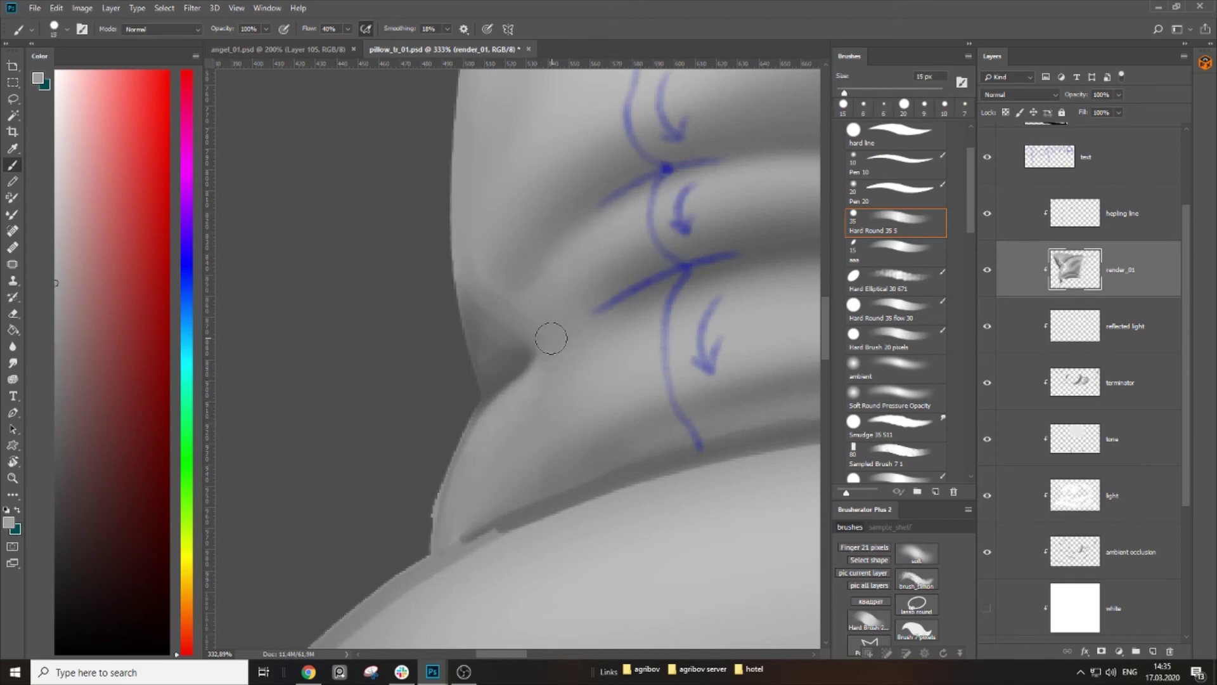
# Step: Soften the shading around the notch with a 25 px brush, and refine the area above with sampled grey at 15 px
pyautogui.press('z')
pyautogui.moveTo(547, 346); pyautogui.dragTo(464, 403)
pyautogui.moveTo(566, 321); pyautogui.dragTo(608, 311)
pyautogui.press('b')
pyautogui.press(']')
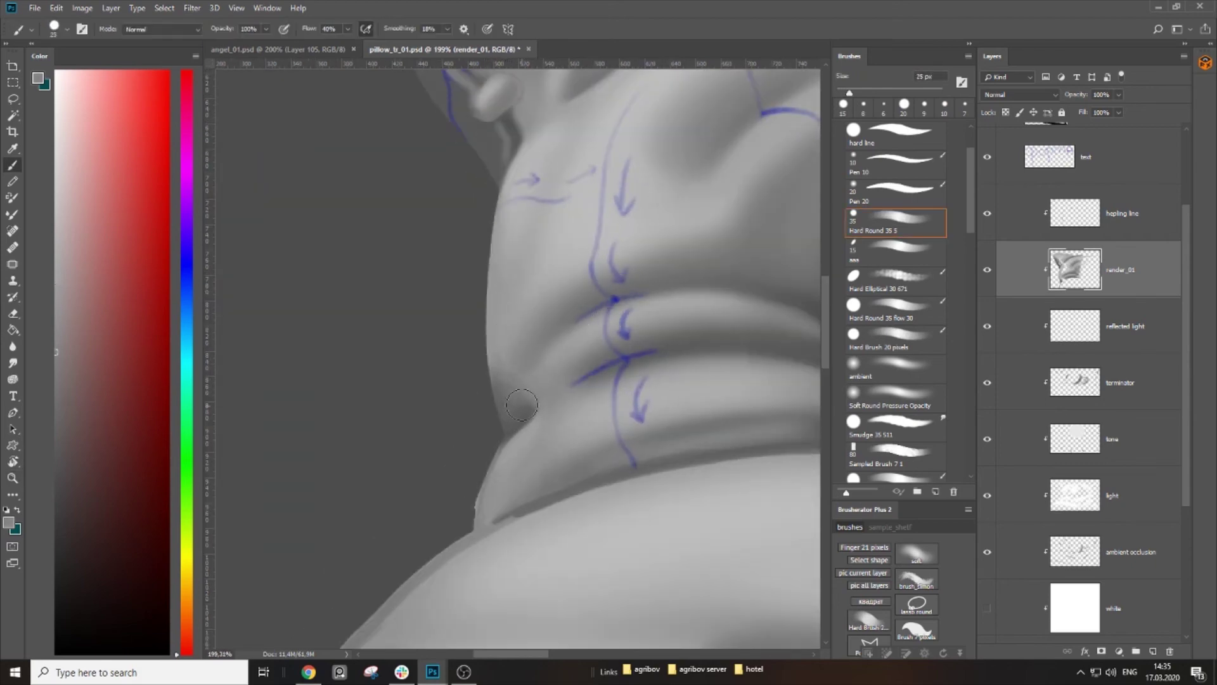
pyautogui.moveTo(528, 408); pyautogui.dragTo(531, 391)
pyautogui.keyDown('alt'); pyautogui.click(509, 332); pyautogui.keyUp('alt')
pyautogui.press('[')
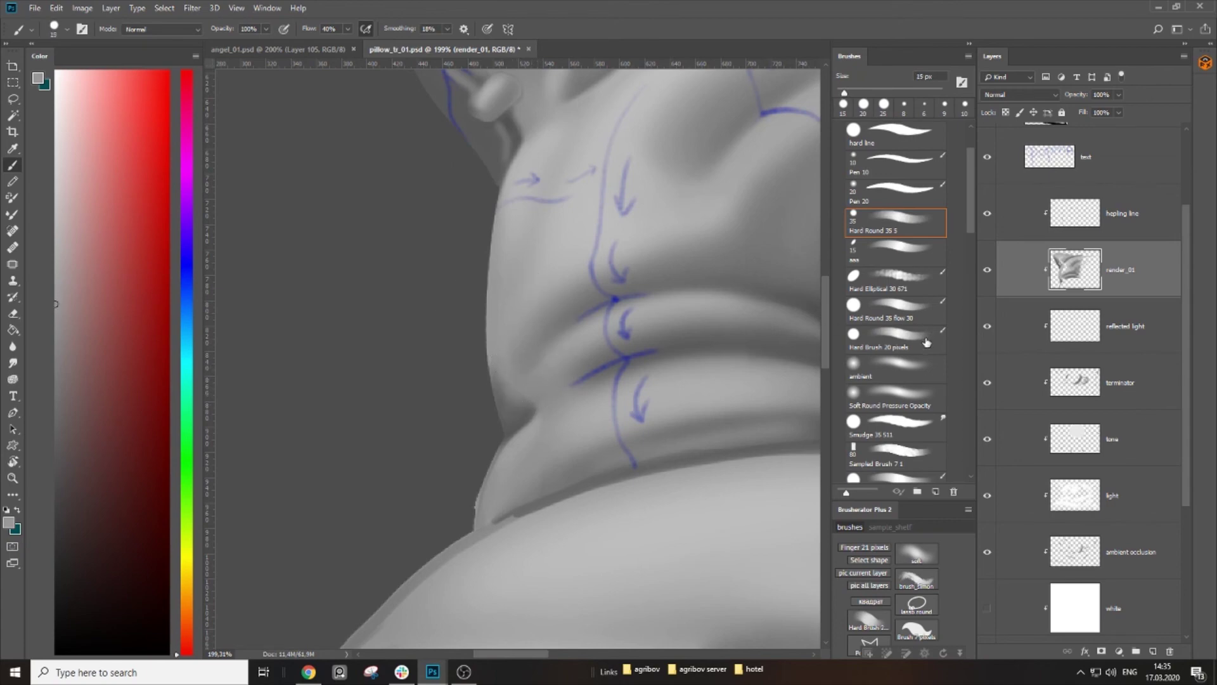
# Step: Smudge the notch and the lower fold's left side smooth with the Smudge 35 531 brush, reducing its size to 10 px
pyautogui.click(910, 422)
pyautogui.press(']')
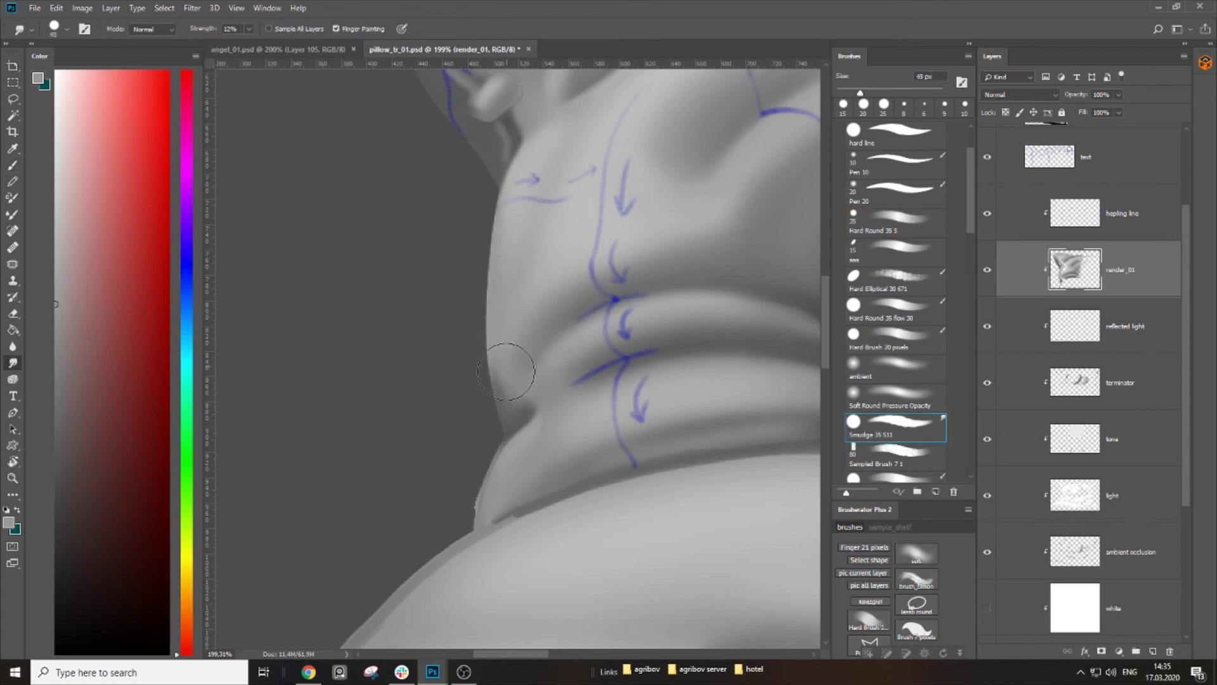
pyautogui.moveTo(530, 386)
pyautogui.mouseDown()
pyautogui.moveTo(538, 441)
pyautogui.moveTo(536, 410)
pyautogui.moveTo(497, 386)
pyautogui.moveTo(506, 317)
pyautogui.moveTo(542, 386)
pyautogui.mouseUp()
pyautogui.press('[')
pyautogui.press('[')
pyautogui.press('[')
pyautogui.moveTo(505, 475); pyautogui.dragTo(522, 443)
pyautogui.press('[')
pyautogui.press('[')
pyautogui.press('[')
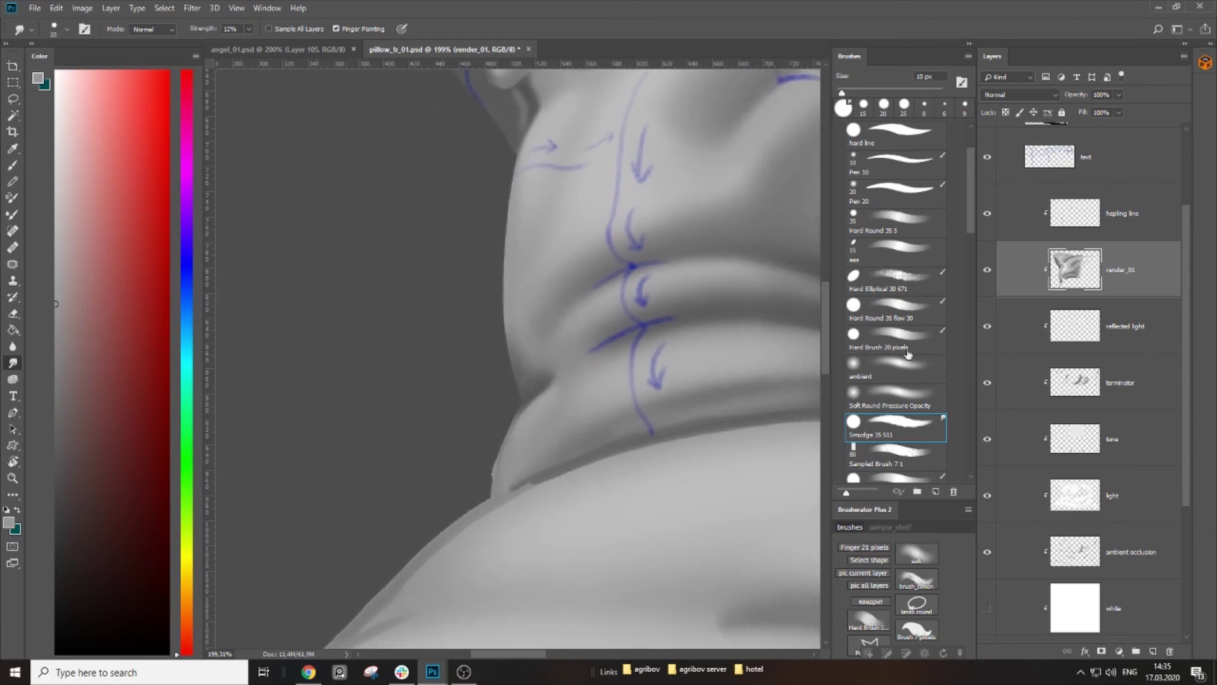
# Step: Retouch the left-edge notch and the fold beside it with sampled greys, using the Hard Round 35 3 brush at 10 to 15 px
pyautogui.press('b')
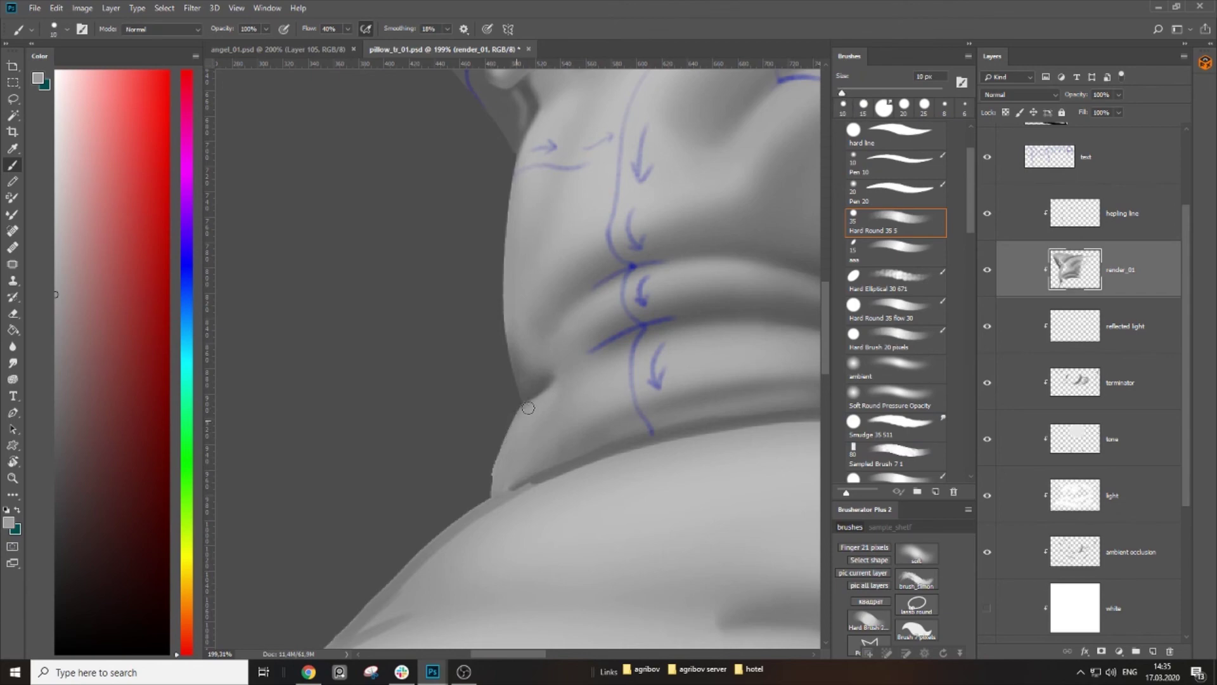
pyautogui.press('[')
pyautogui.press('[')
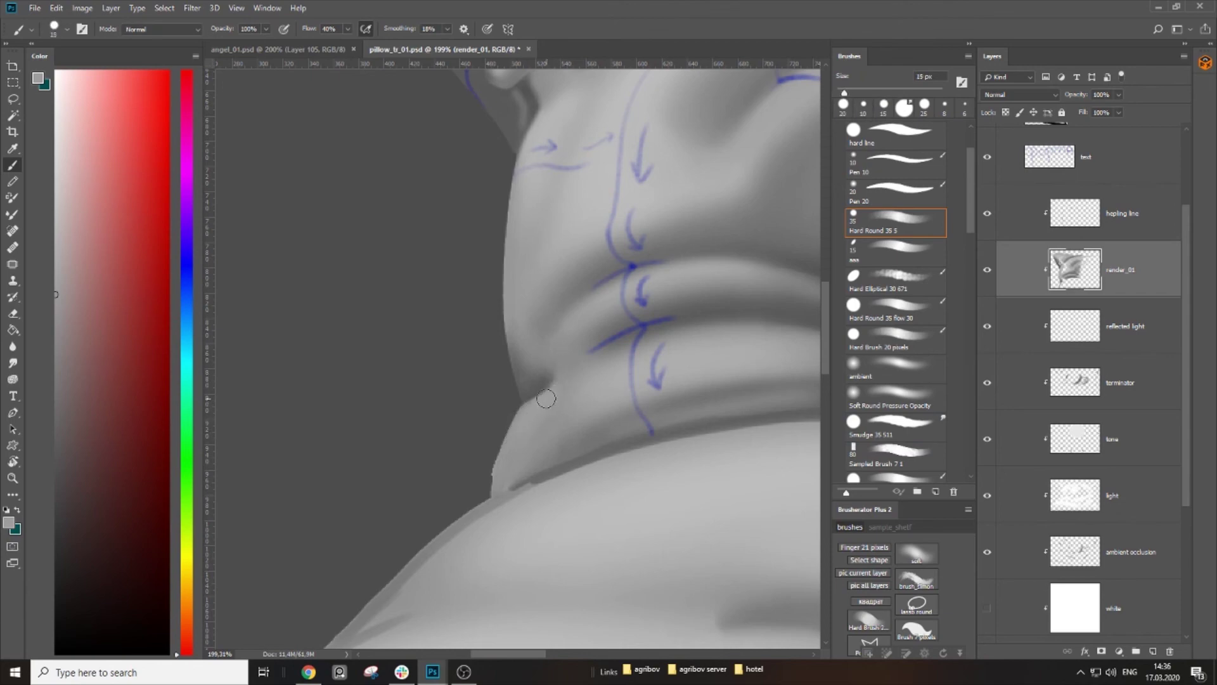
pyautogui.press(']')
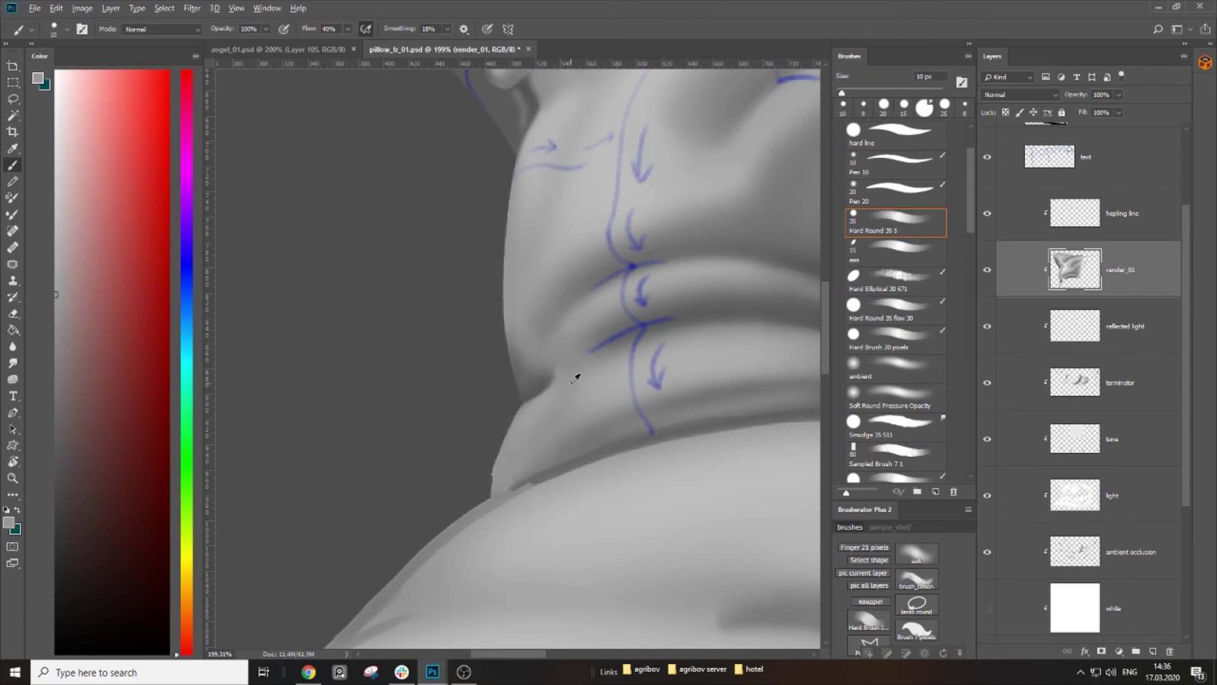
pyautogui.keyDown('alt'); pyautogui.click(556, 349); pyautogui.keyUp('alt')
pyautogui.keyDown('alt'); pyautogui.click(543, 366); pyautogui.keyUp('alt')
pyautogui.press('[')
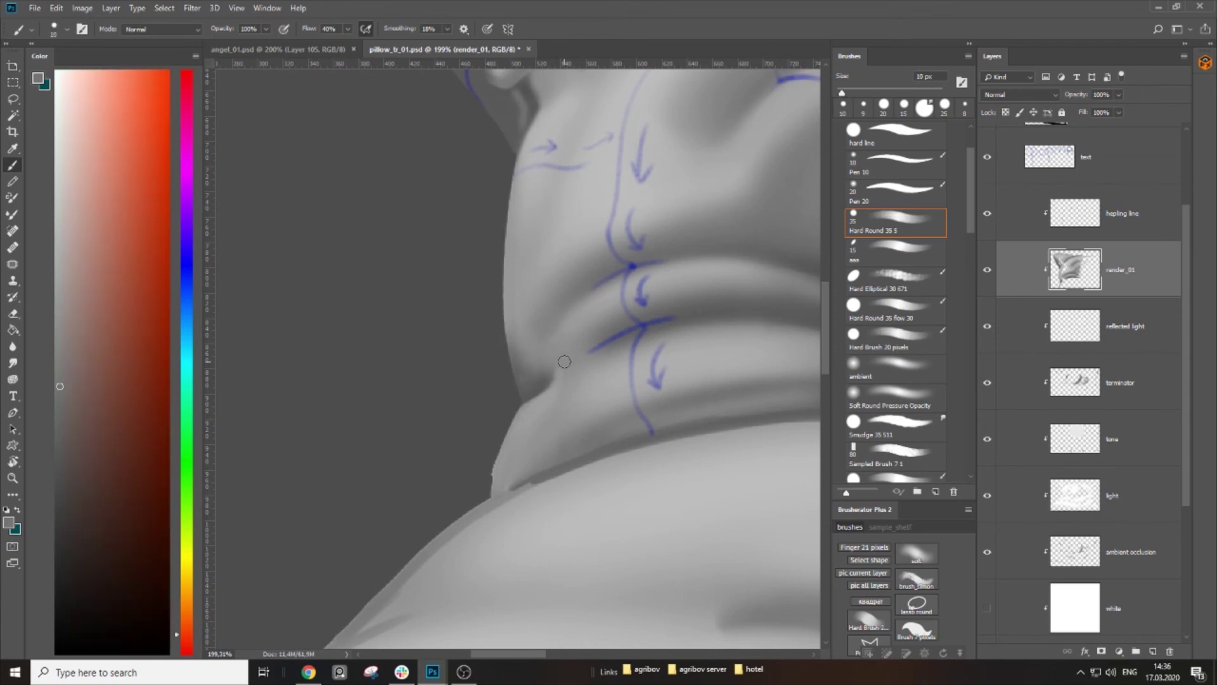
pyautogui.press(']')
# Step: Smooth the shading around the notch with the Smudge 35 531 brush at 20 to 25 px
pyautogui.moveTo(901, 418); pyautogui.dragTo(869, 400)
pyautogui.moveTo(551, 418)
pyautogui.mouseDown()
pyautogui.moveTo(520, 464)
pyautogui.moveTo(525, 436)
pyautogui.moveTo(567, 396)
pyautogui.moveTo(532, 422)
pyautogui.moveTo(542, 431)
pyautogui.moveTo(572, 356)
pyautogui.mouseUp()
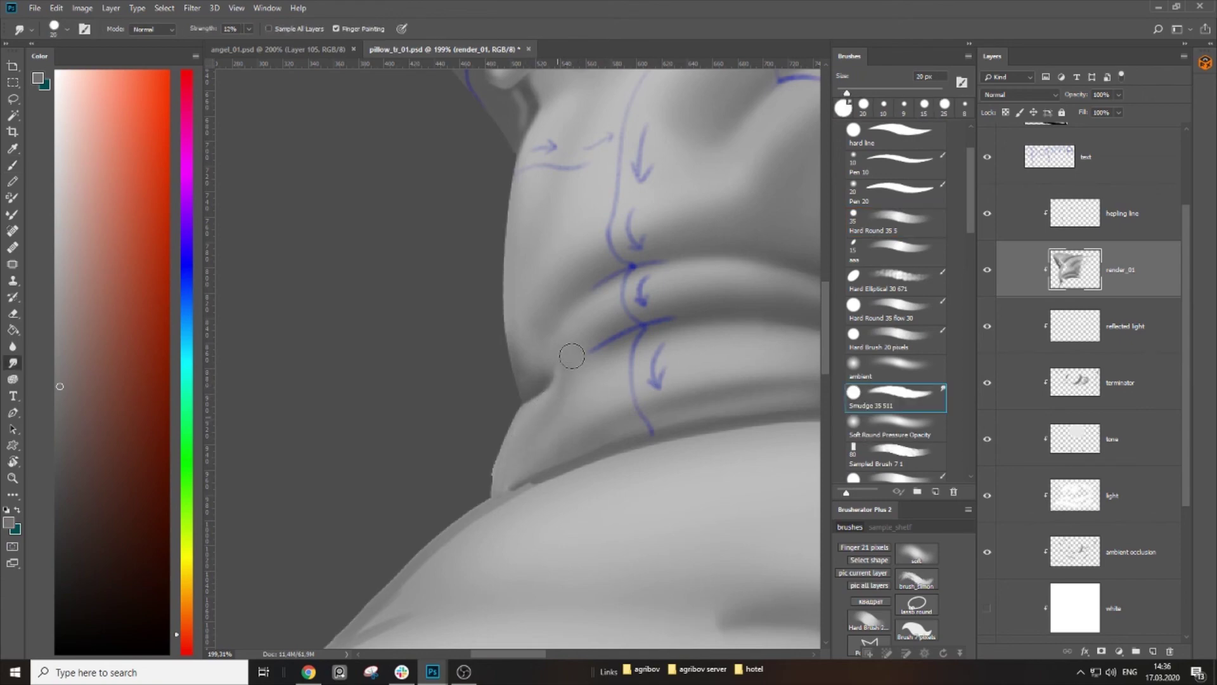
pyautogui.scroll(1, 557, 399)
pyautogui.press(']')
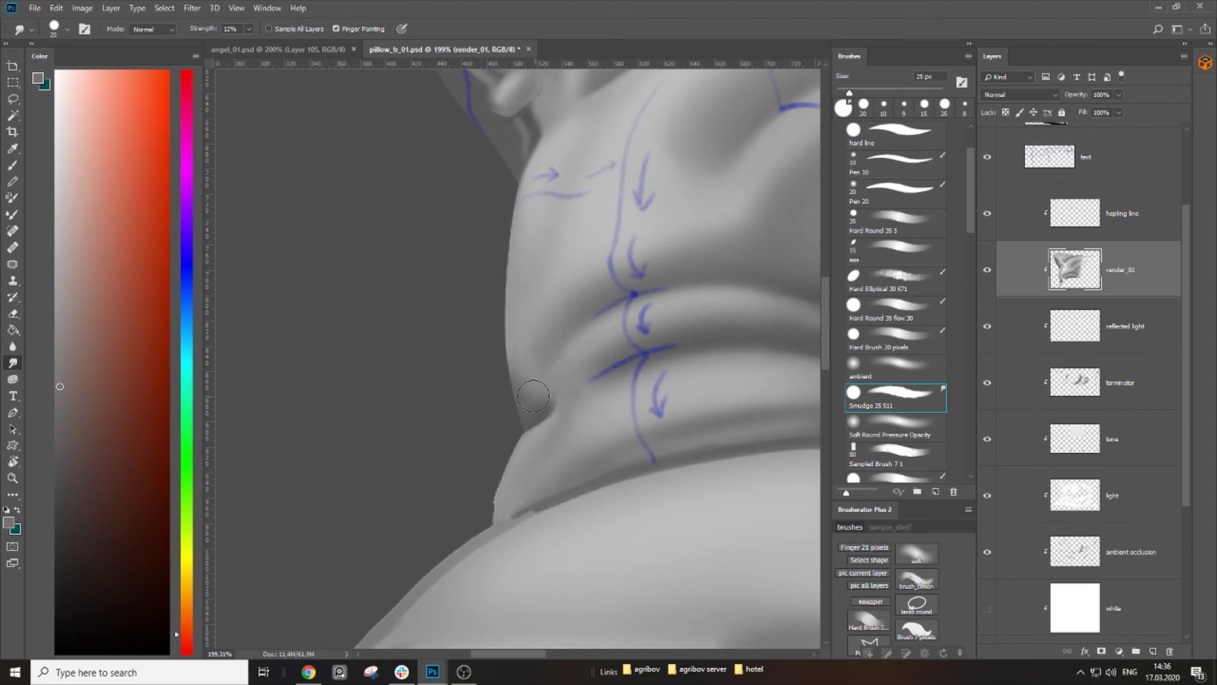
pyautogui.scroll(3, 538, 367)
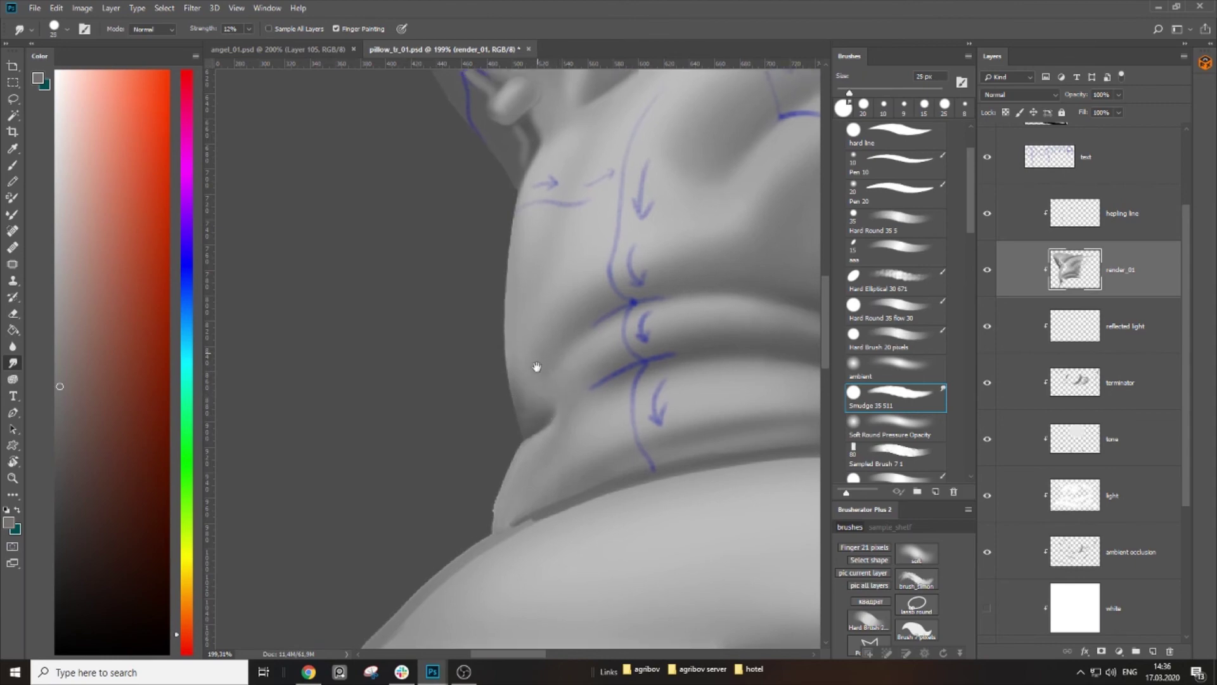
pyautogui.moveTo(532, 364); pyautogui.dragTo(546, 444)
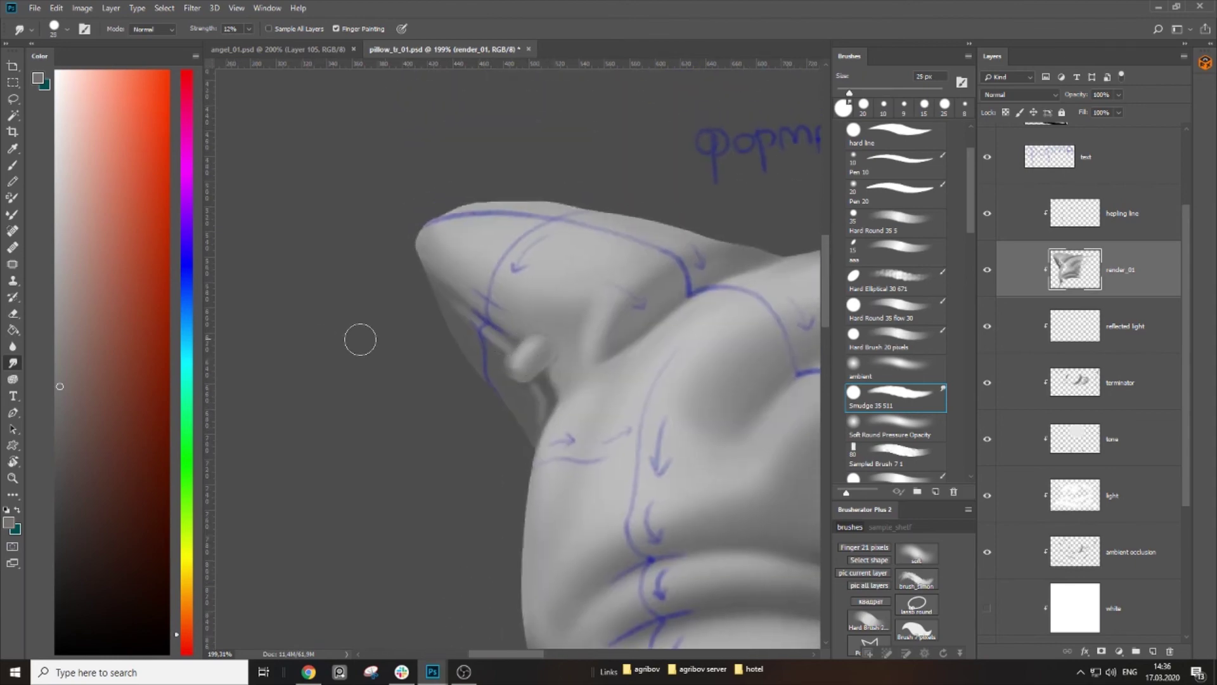
# Step: Darken the start of the crease under the pillow corner's left tip with a small Hard Round 35 3 brush
pyautogui.press('b')
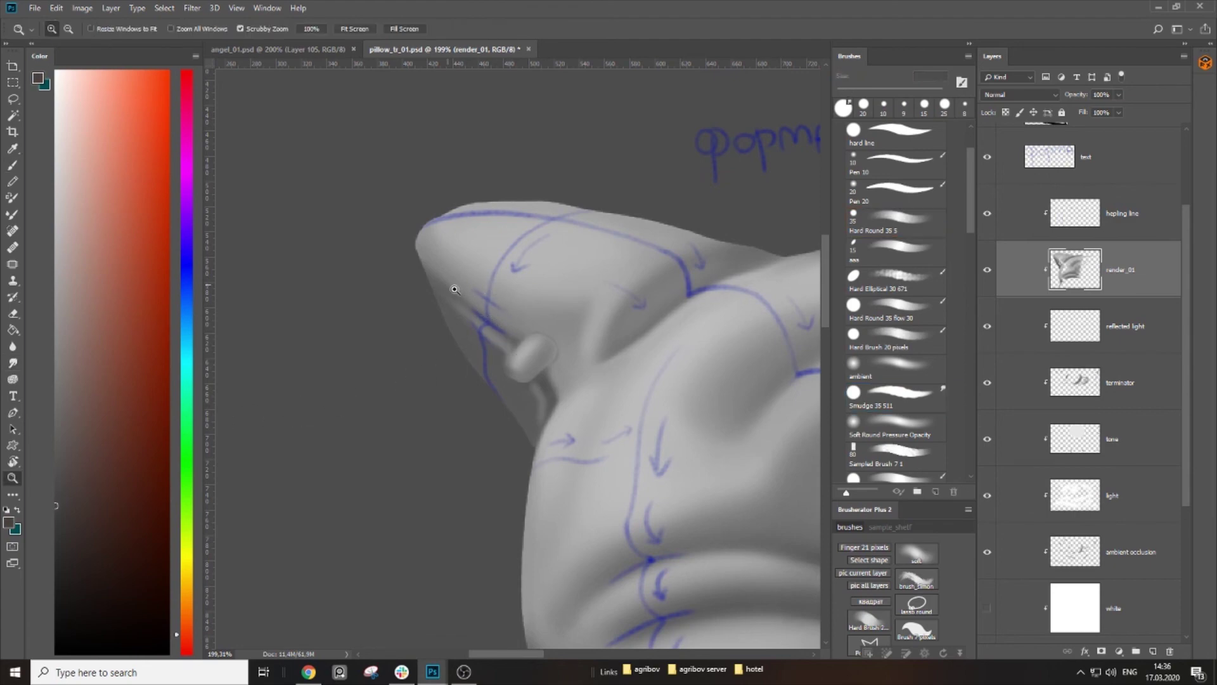
pyautogui.scroll(3, 451, 283)
pyautogui.press('[')
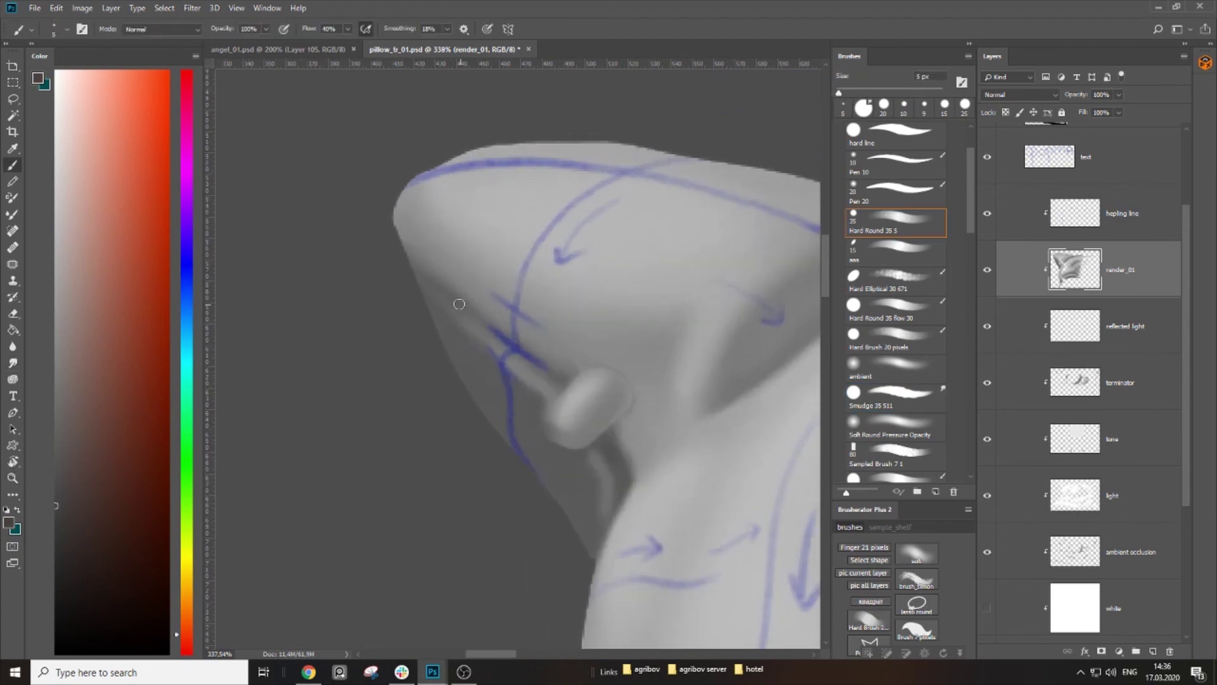
pyautogui.moveTo(404, 259); pyautogui.dragTo(459, 304)
pyautogui.press('[')
pyautogui.press('[')
# Step: Extend the crease to the button with sampled grey, deepen it with a darker grey at 4 px, and hide the hapling line layer
pyautogui.keyDown('alt'); pyautogui.click(477, 327); pyautogui.keyUp('alt')
pyautogui.press(']')
pyautogui.press('[')
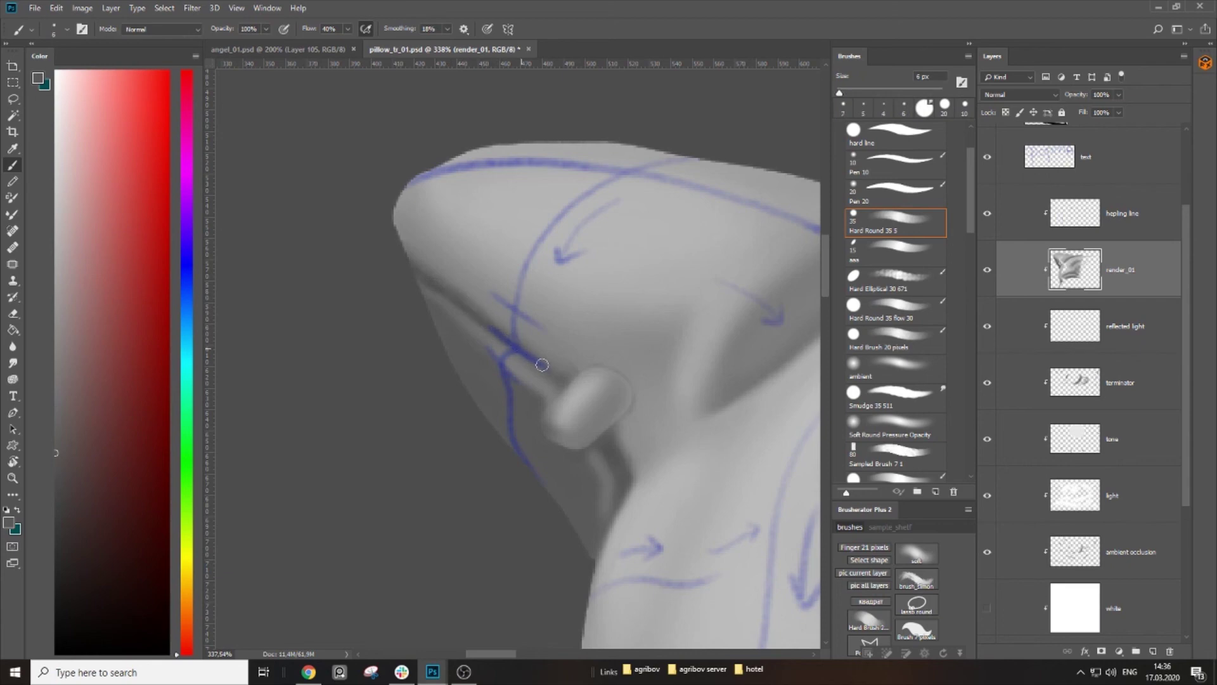
pyautogui.moveTo(98, 466); pyautogui.dragTo(56, 513)
pyautogui.click(987, 215)
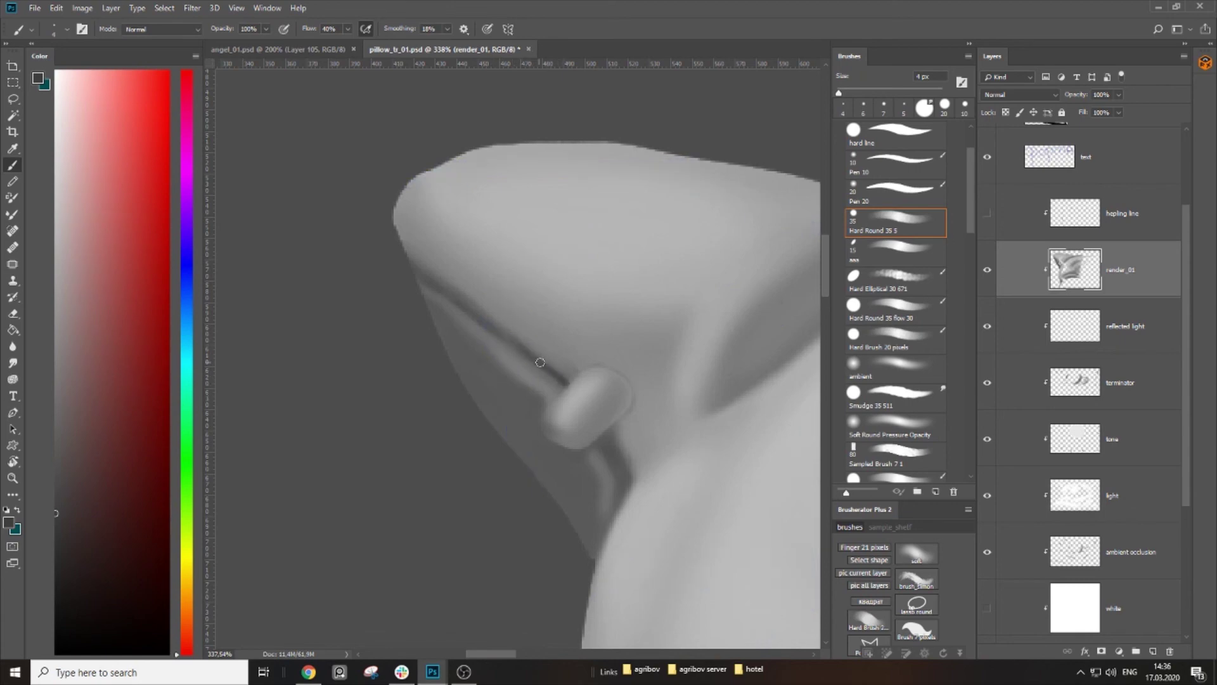
# Step: Shade the flap beneath the crease with dark grey, varying the brush size around 9 px
pyautogui.press(']')
pyautogui.press(']')
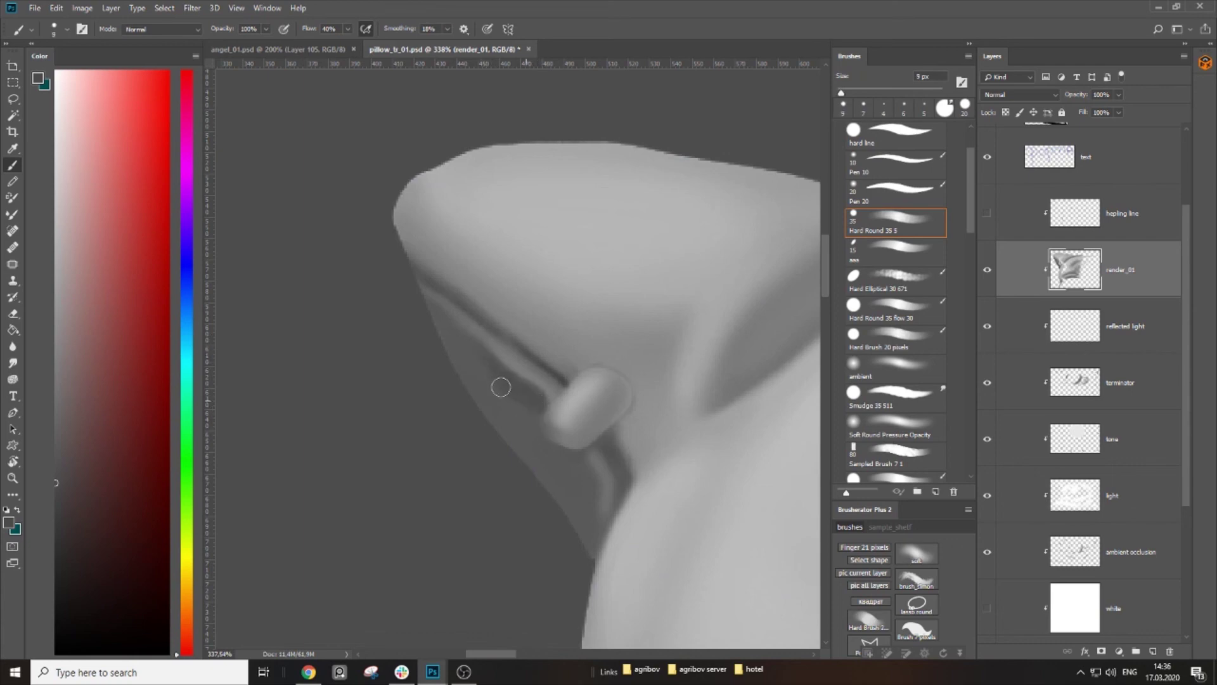
pyautogui.press(']')
pyautogui.press(']')
pyautogui.press('[')
pyautogui.press('[')
pyautogui.press(']')
pyautogui.moveTo(536, 442); pyautogui.dragTo(494, 397)
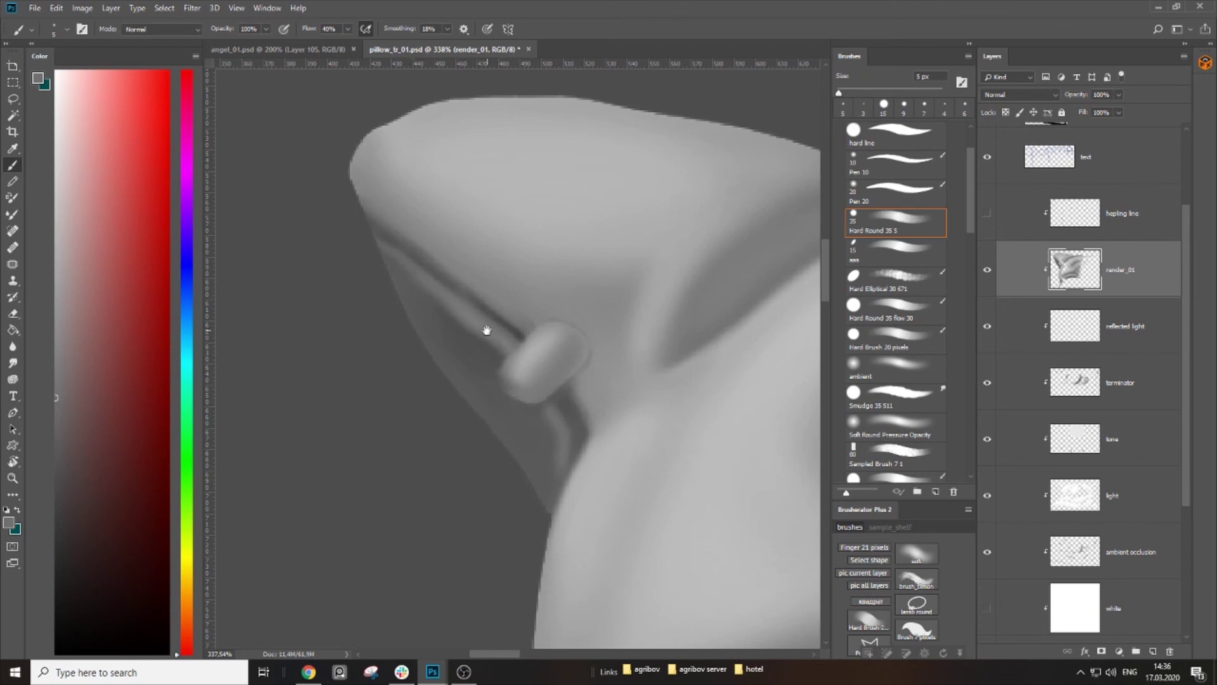
# Step: Darken the contact shadow along the button's lower and right edges with a 4 to 6 px brush
pyautogui.moveTo(486, 330); pyautogui.dragTo(501, 332)
pyautogui.press(']')
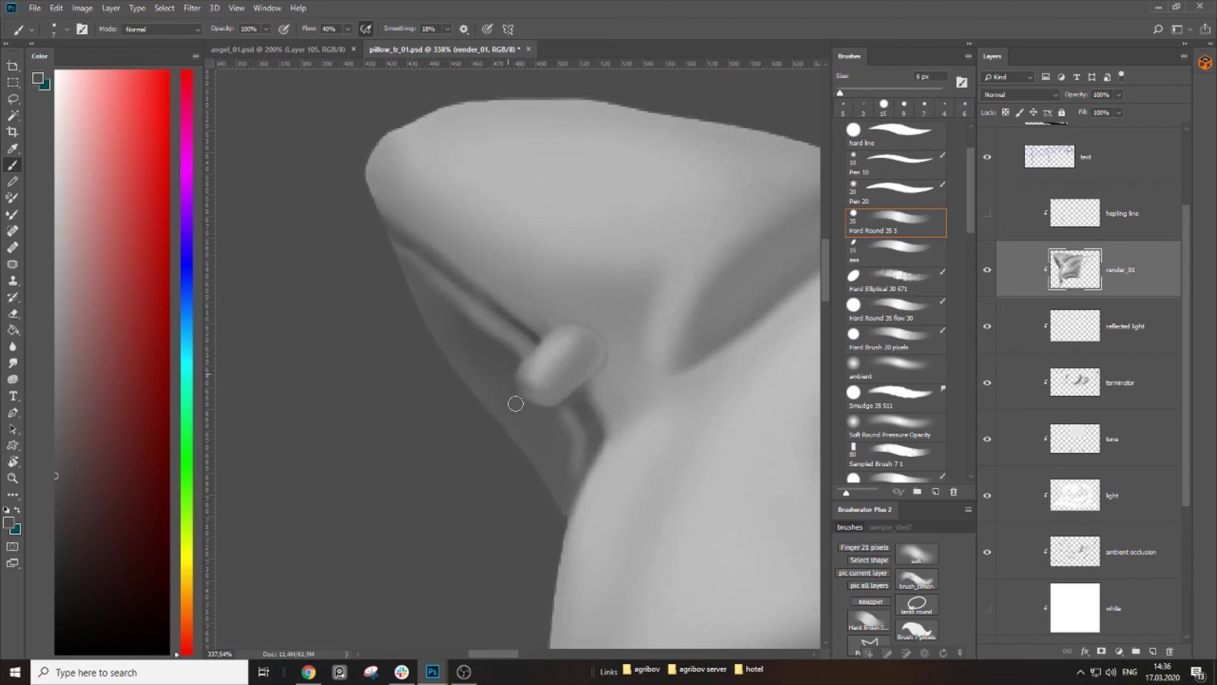
pyautogui.moveTo(540, 412); pyautogui.dragTo(604, 350)
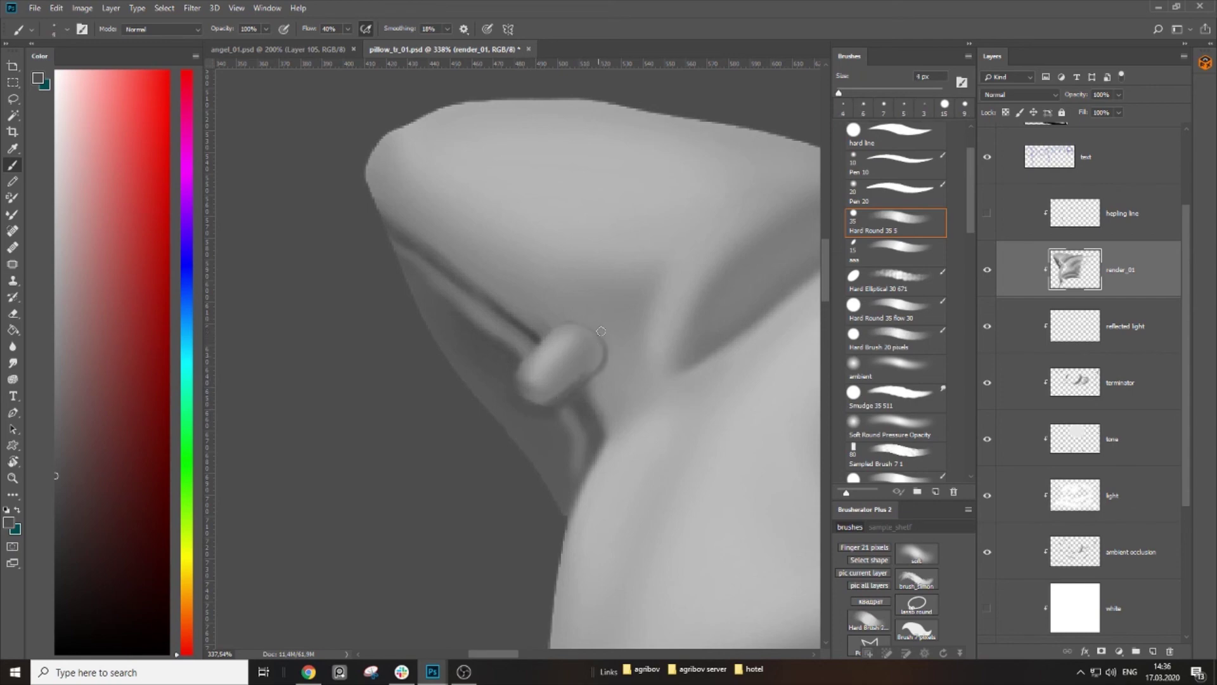
# Step: Extend the soft shadow over the button's upper edge with the ambient brush at 5 to 9 px
pyautogui.click(916, 361)
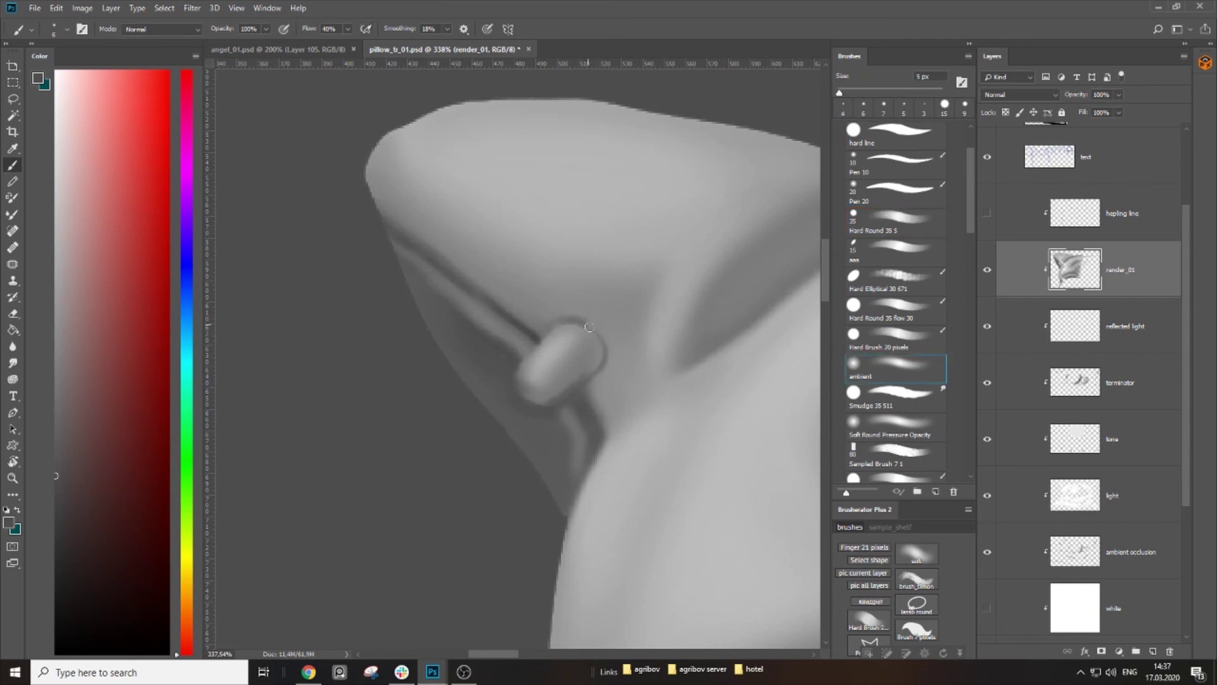
pyautogui.press(']')
pyautogui.press(']')
pyautogui.press(']')
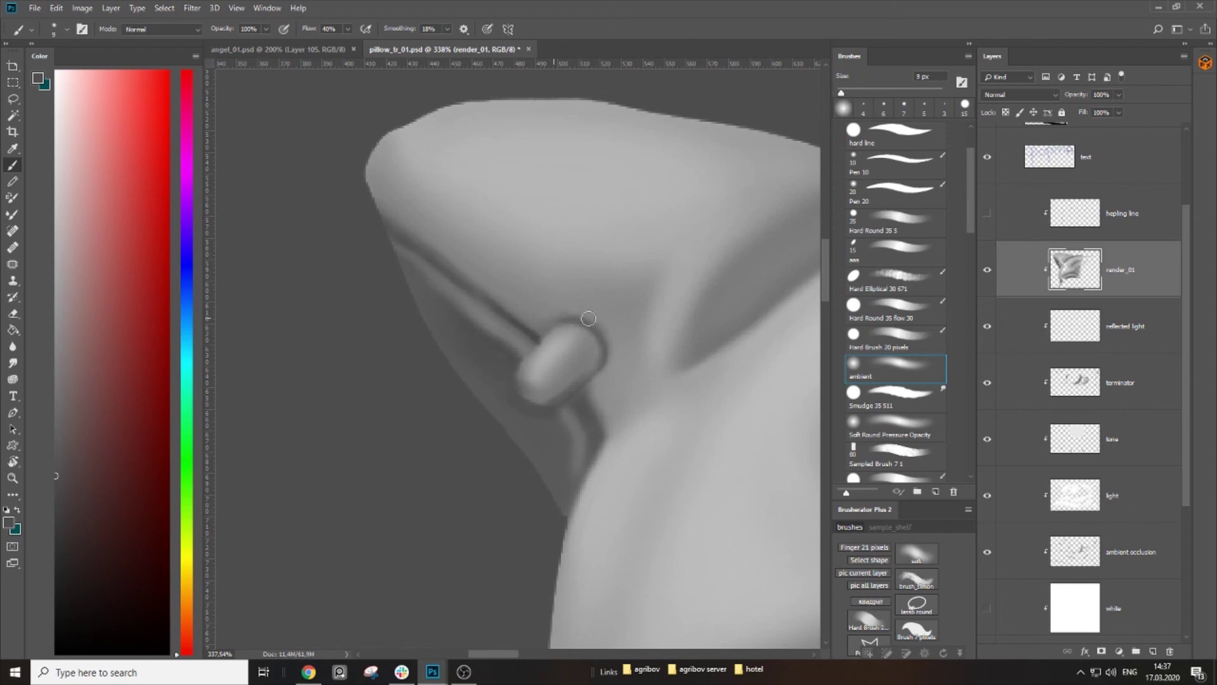
# Step: Paint a light rim in the cloth around the button's upper and right sides with sampled light grey at 7 to 9 px
pyautogui.keyDown('alt'); pyautogui.click(554, 238); pyautogui.keyUp('alt')
pyautogui.press(']')
pyautogui.press(']')
pyautogui.press(']')
pyautogui.moveTo(521, 295); pyautogui.dragTo(561, 303)
pyautogui.press('[')
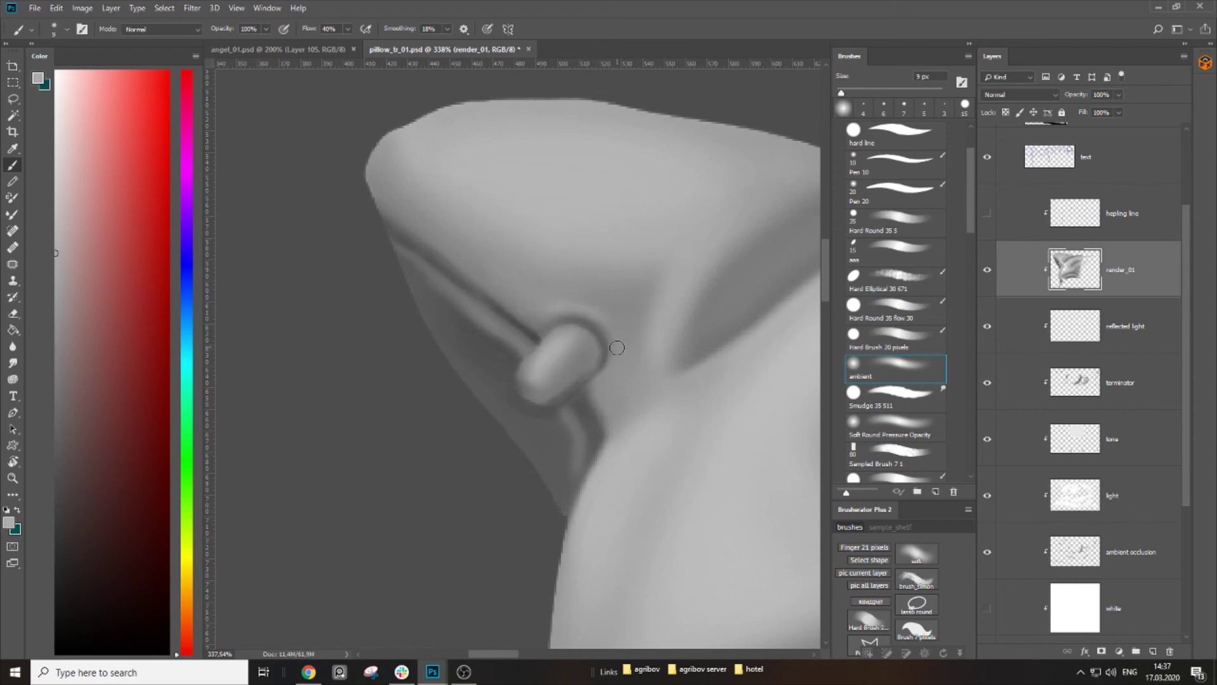
pyautogui.press('[')
pyautogui.press('[')
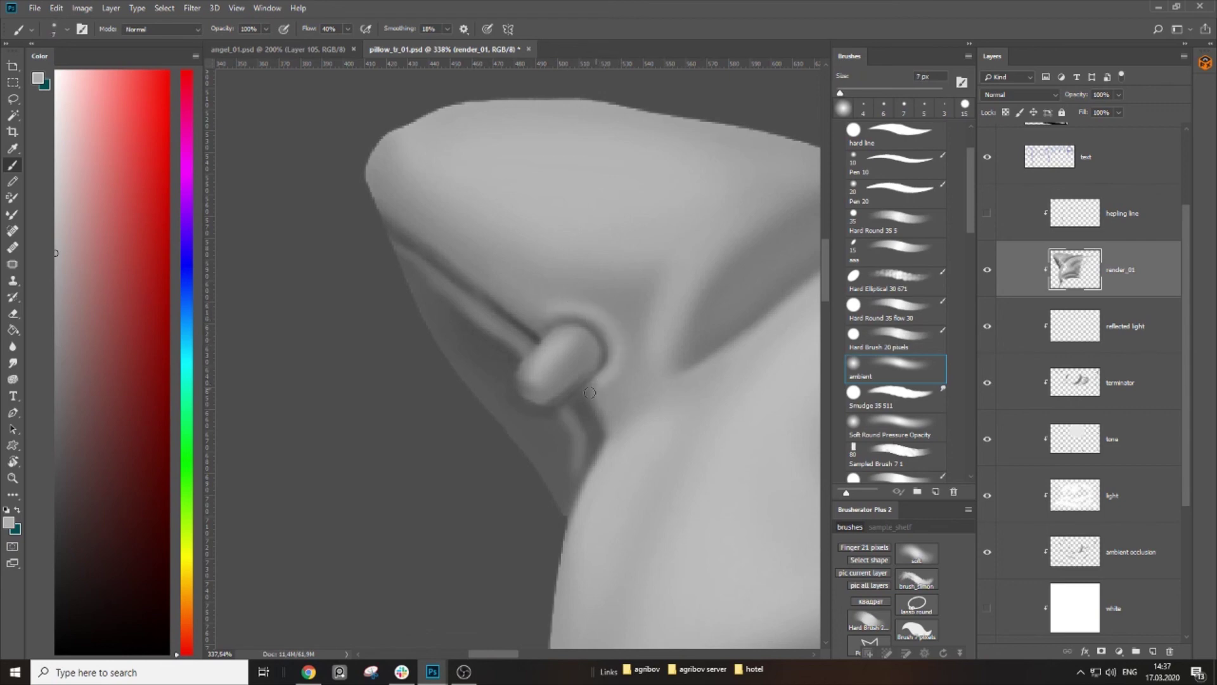
pyautogui.moveTo(571, 331); pyautogui.dragTo(612, 395)
pyautogui.press('[')
# Step: Lighten the cloth along the crease's upper edge with the light grey, using the ambient brush at 8 to 15 px
pyautogui.moveTo(473, 296); pyautogui.dragTo(517, 335)
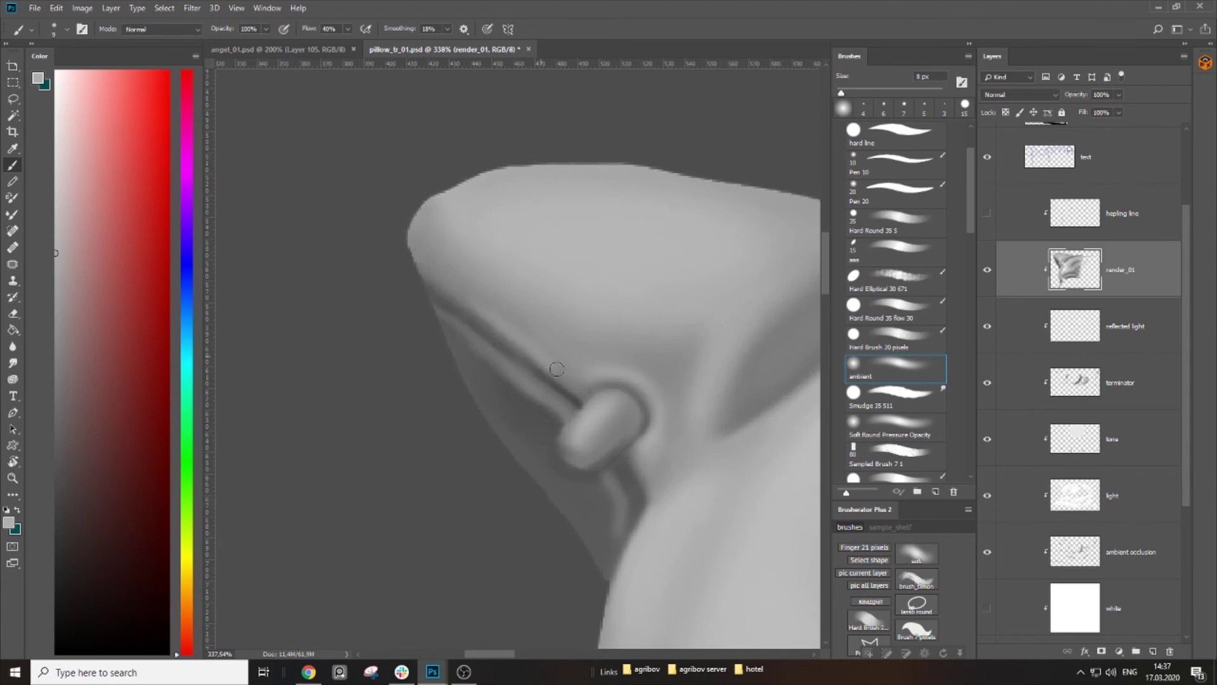
pyautogui.press(']')
pyautogui.press(']')
pyautogui.press(']')
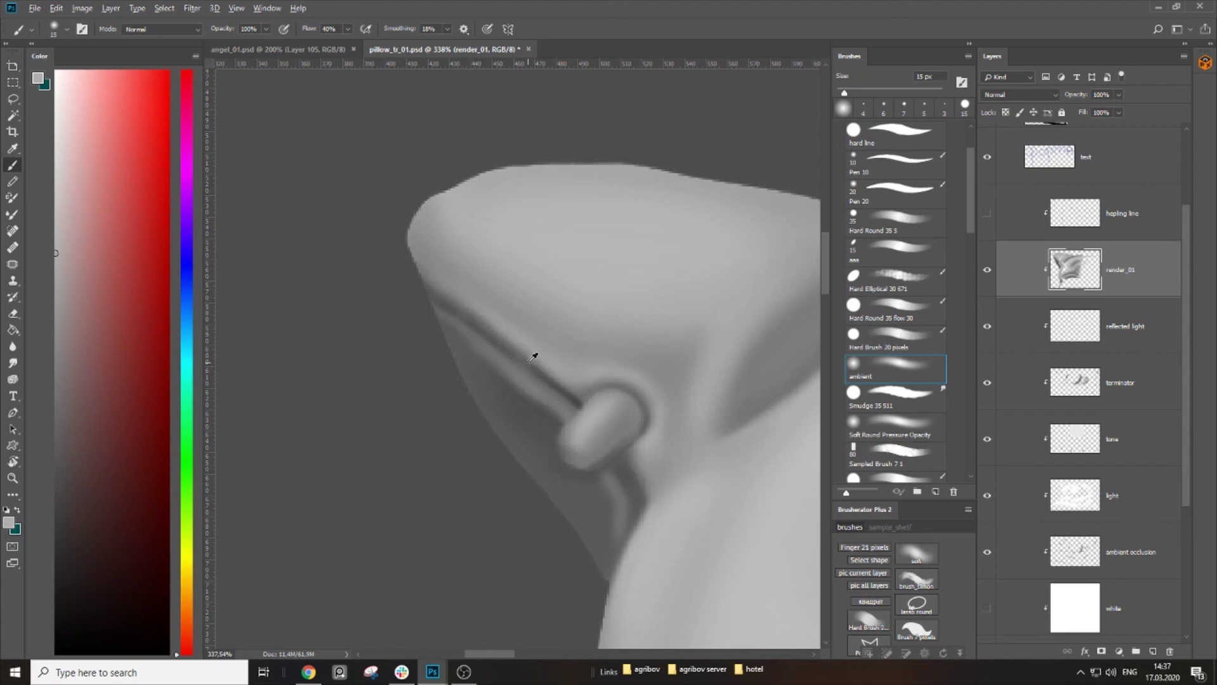
pyautogui.press('[')
pyautogui.press('[')
pyautogui.press('[')
# Step: Tone down the ridge below the crease with a sampled mid grey at 15 px
pyautogui.keyDown('alt'); pyautogui.click(487, 336); pyautogui.keyUp('alt')
pyautogui.press(']')
pyautogui.press(']')
pyautogui.press(']')
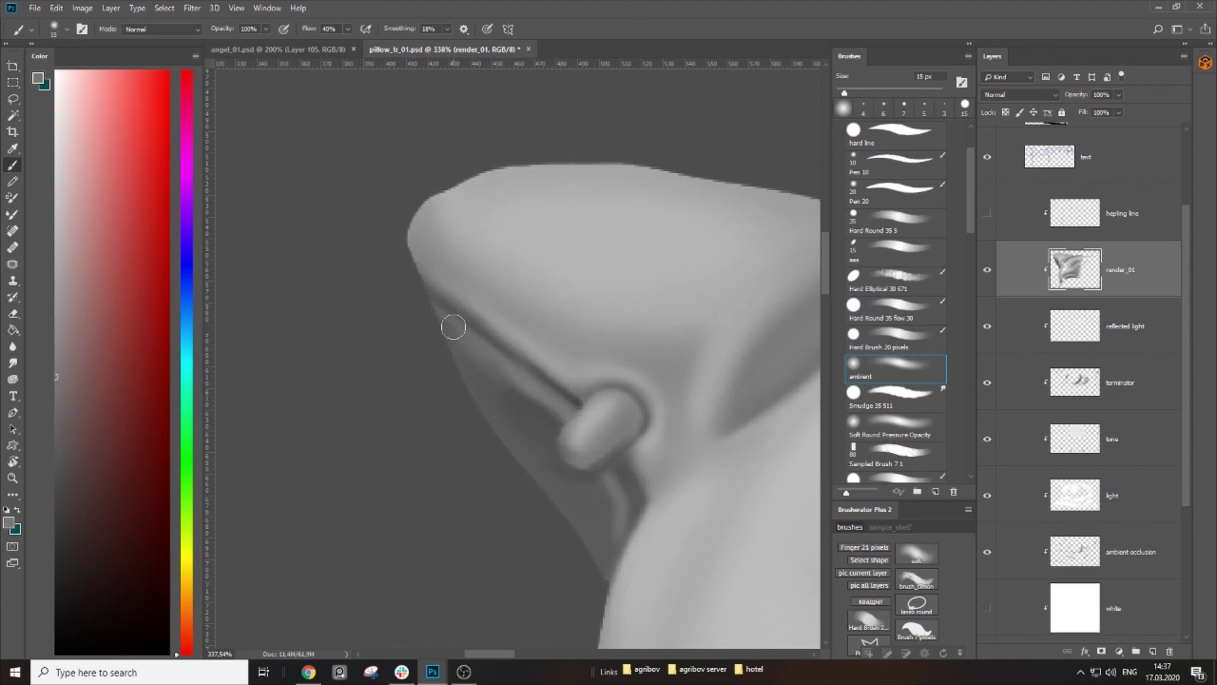
pyautogui.press('[')
pyautogui.press(']')
pyautogui.moveTo(543, 416); pyautogui.dragTo(504, 319)
# Step: Blend the flap's lower tip with sampled greys at 25 px, and soften the ridge under the button at 9 px
pyautogui.press(']')
pyautogui.press(']')
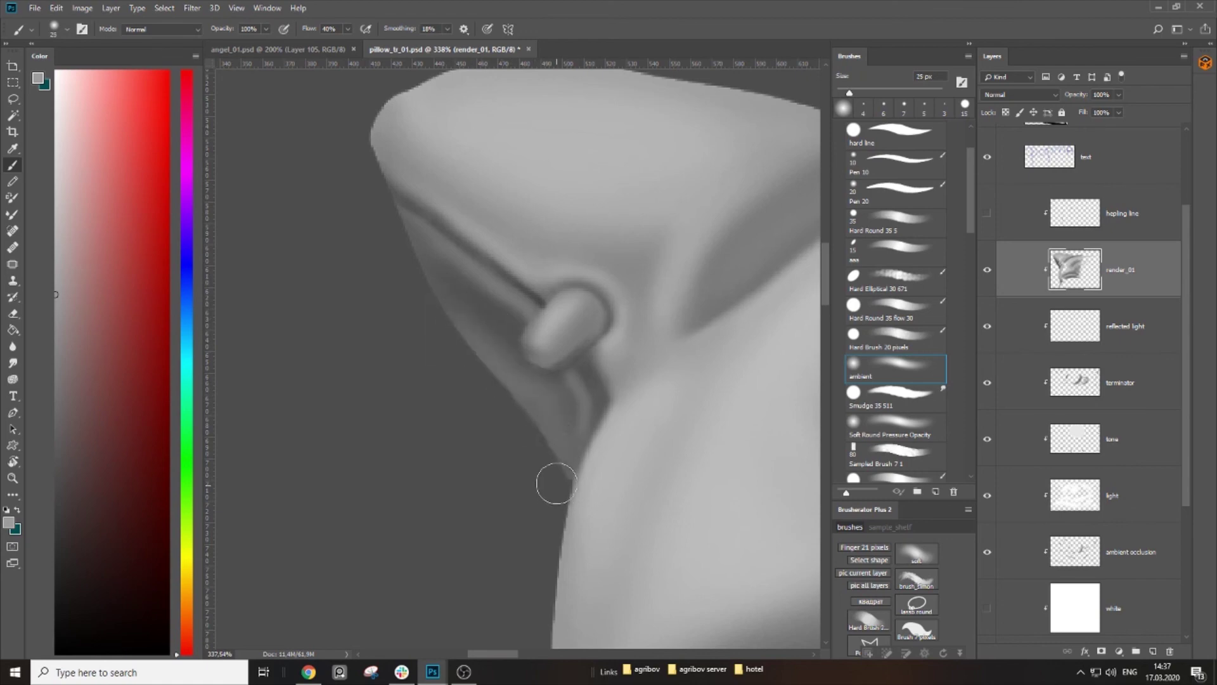
pyautogui.press(']')
pyautogui.press('[')
pyautogui.press('[')
pyautogui.press('[')
pyautogui.press('[')
pyautogui.press('[')
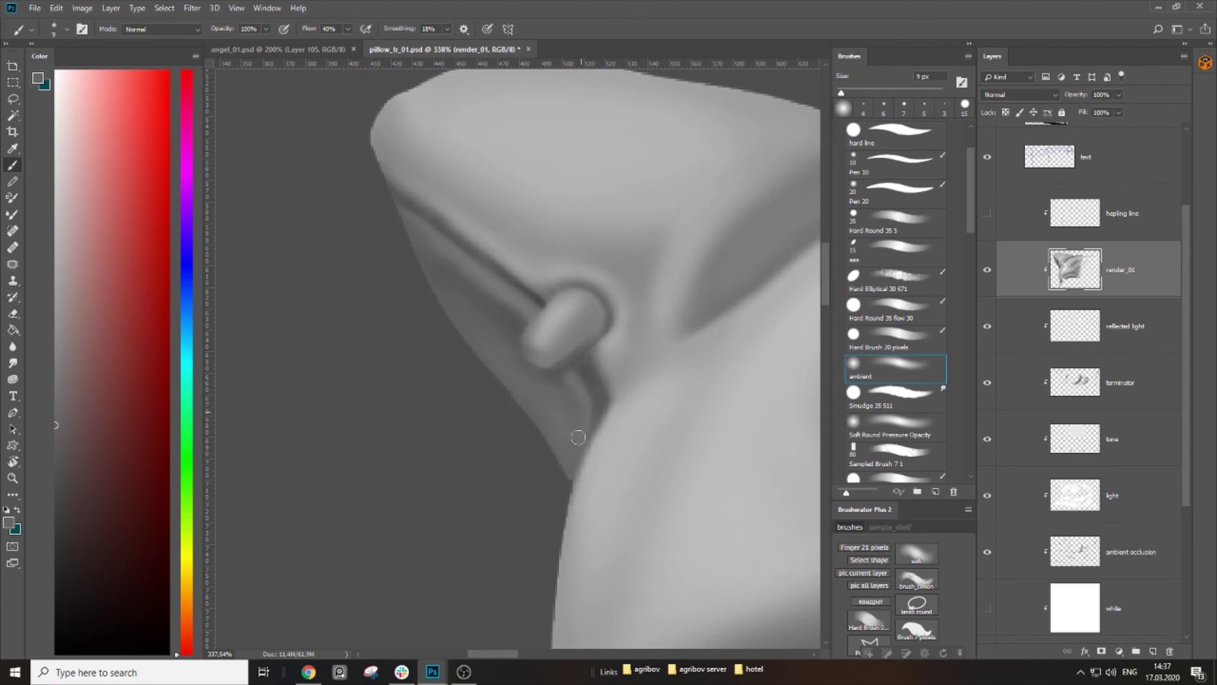
# Step: Sharpen the dark creases beside and below the button with sampled dark grey at 5 px
pyautogui.press('[')
pyautogui.press('[')
pyautogui.keyDown('alt'); pyautogui.click(541, 303); pyautogui.keyUp('alt')
pyautogui.press('[')
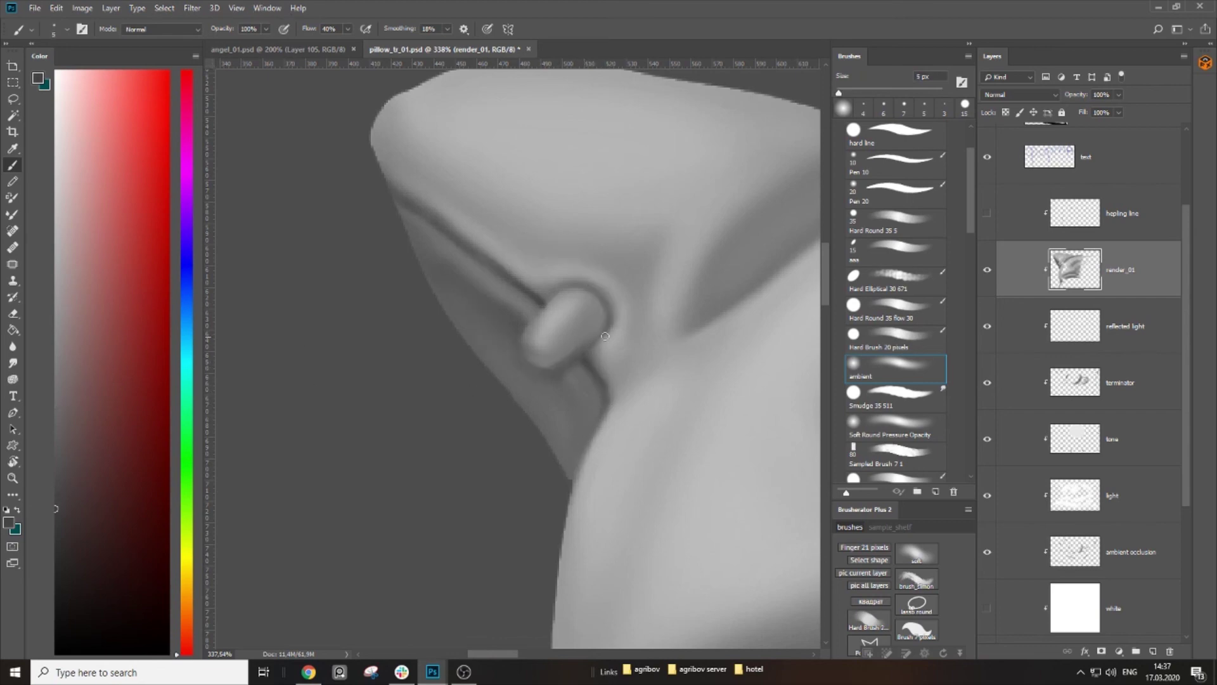
# Step: Blend the flap around the button and the button's lower end with sampled greys, enlarging the ambient brush
pyautogui.keyDown('alt'); pyautogui.click(569, 365); pyautogui.keyUp('alt')
pyautogui.press(']')
pyautogui.keyDown('alt'); pyautogui.click(530, 384); pyautogui.keyUp('alt')
pyautogui.press(']')
pyautogui.press(']')
pyautogui.press(']')
pyautogui.keyDown('alt'); pyautogui.click(539, 329); pyautogui.keyUp('alt')
pyautogui.press('[')
pyautogui.press(']')
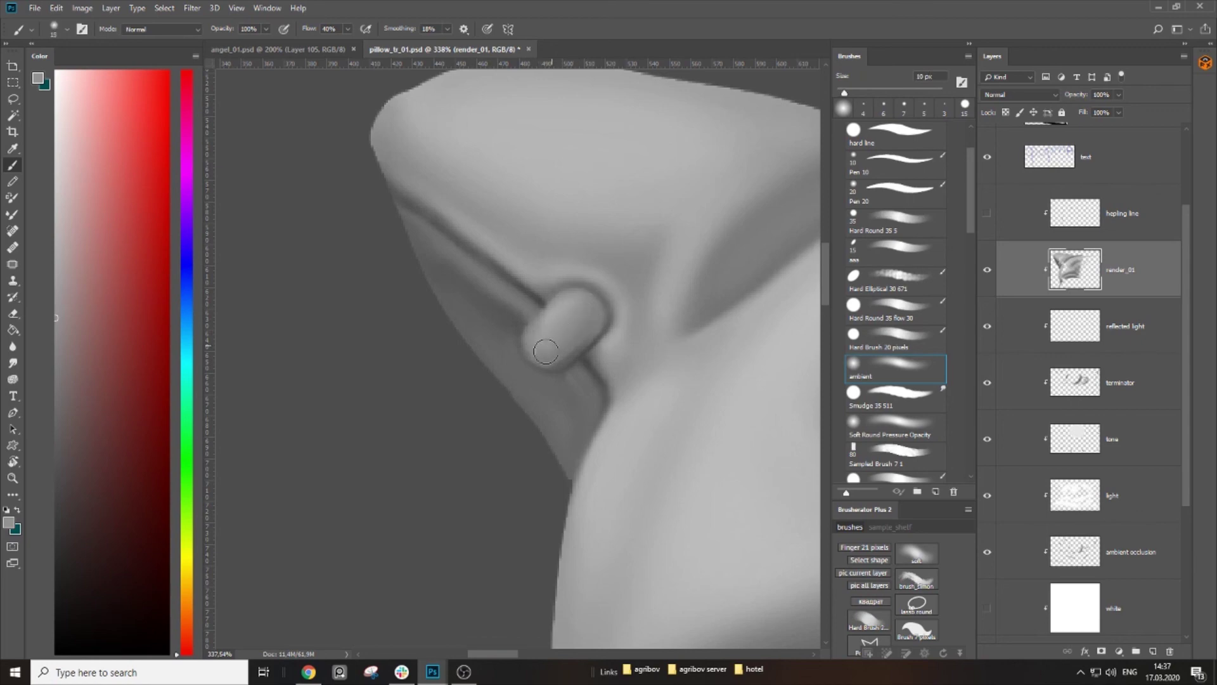
# Step: Lighten and smooth the button's surface with light greys sampled from the button and the corner
pyautogui.keyDown('alt'); pyautogui.click(566, 301); pyautogui.keyUp('alt')
pyautogui.press('[')
pyautogui.keyDown('alt'); pyautogui.click(582, 163); pyautogui.keyUp('alt')
pyautogui.press(']')
pyautogui.moveTo(545, 345); pyautogui.dragTo(565, 339)
pyautogui.press('[')
pyautogui.press('[')
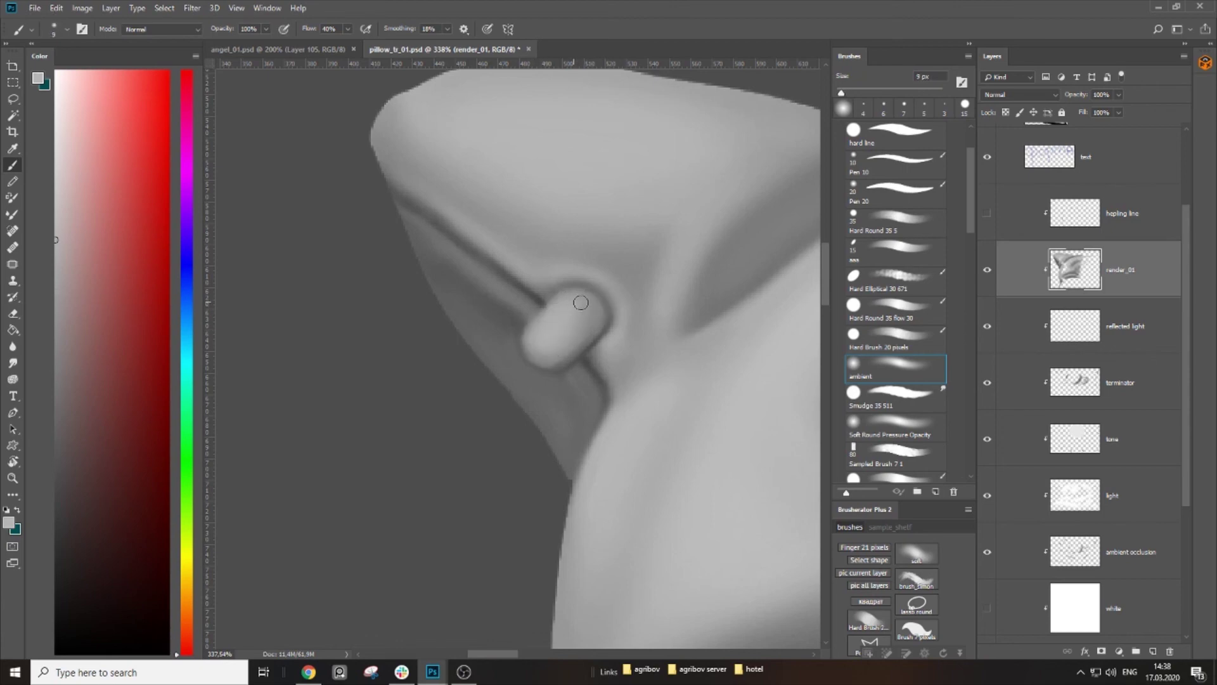
pyautogui.press('[')
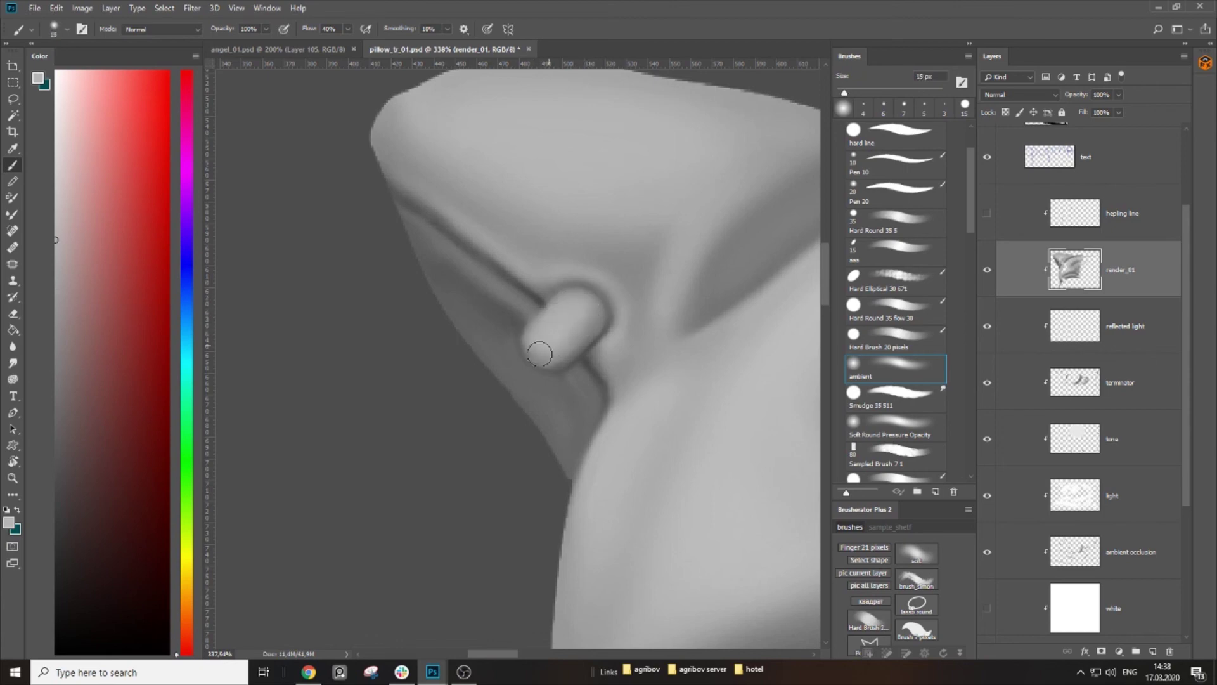
# Step: Refine the ridge and crease meeting the button's left side with sampled greys, reducing the brush to 5 px
pyautogui.keyDown('alt'); pyautogui.click(535, 311); pyautogui.keyUp('alt')
pyautogui.press('[')
pyautogui.press('[')
pyautogui.press('[')
pyautogui.keyDown('alt'); pyautogui.click(526, 309); pyautogui.keyUp('alt')
pyautogui.moveTo(518, 284); pyautogui.dragTo(540, 333)
pyautogui.keyDown('alt'); pyautogui.click(582, 233); pyautogui.keyUp('alt')
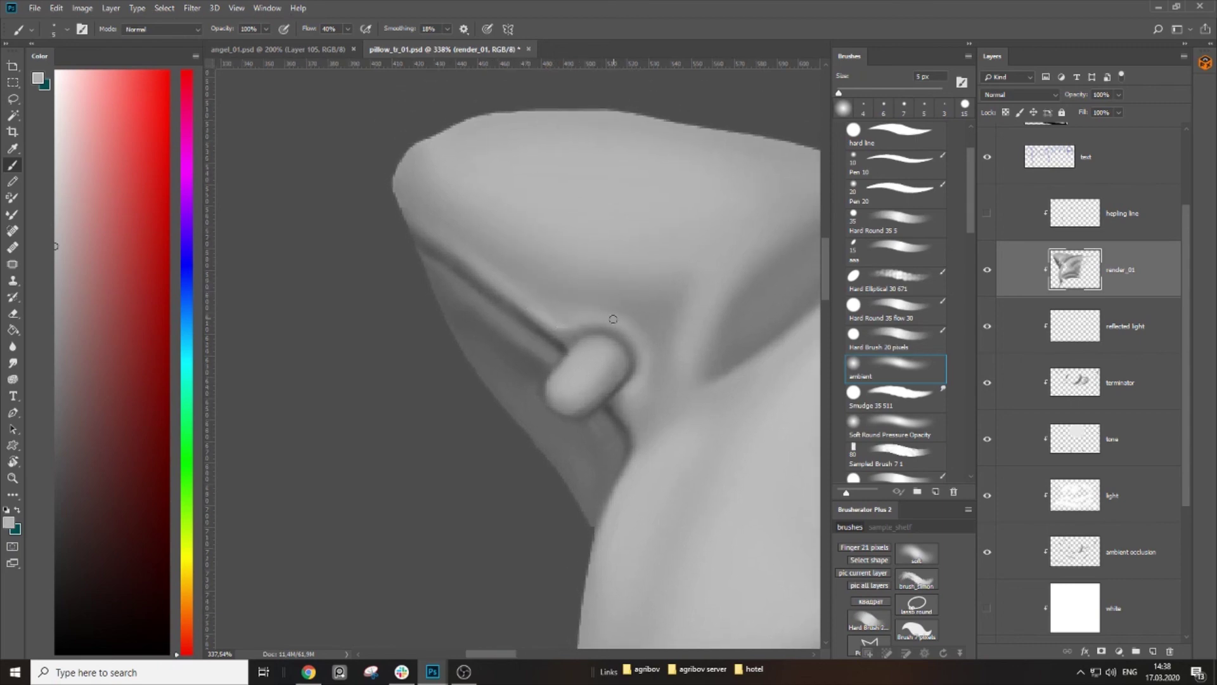
# Step: Touch up the light edges along the crease toward the corner's left tip with a 6 to 7 px brush
pyautogui.scroll(3, 616, 324)
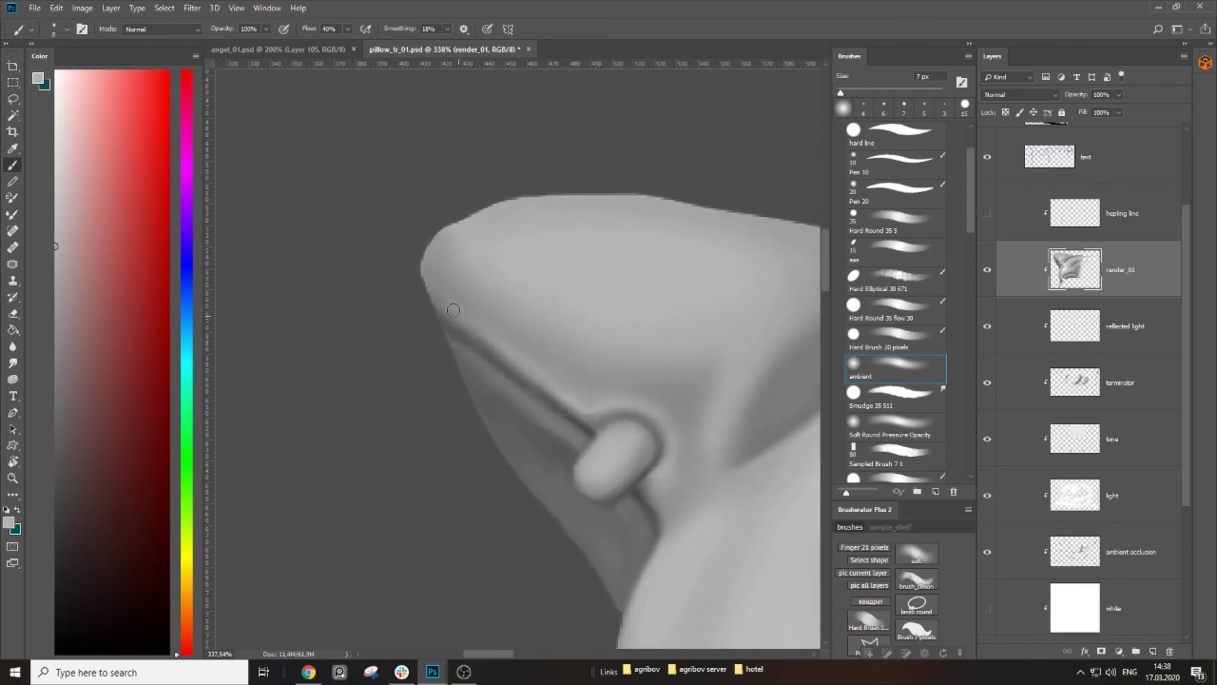
pyautogui.press('[')
pyautogui.moveTo(474, 358)
pyautogui.mouseDown()
pyautogui.moveTo(549, 413)
pyautogui.moveTo(487, 374)
pyautogui.mouseUp()
pyautogui.press('[')
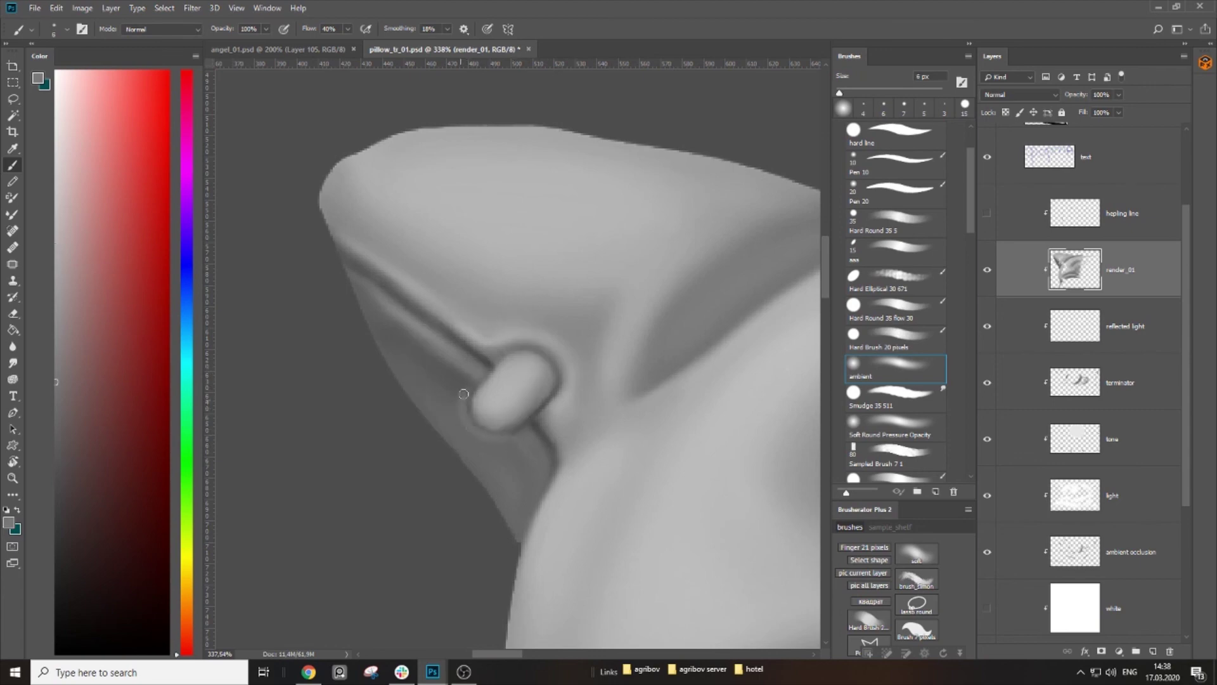
# Step: Deepen the flap's shadow below the button with sampled dark grey, enlarging the ambient brush to 15 px
pyautogui.keyDown('alt'); pyautogui.click(455, 383); pyautogui.keyUp('alt')
pyautogui.press(']')
pyautogui.press(']')
pyautogui.press(']')
pyautogui.press(']')
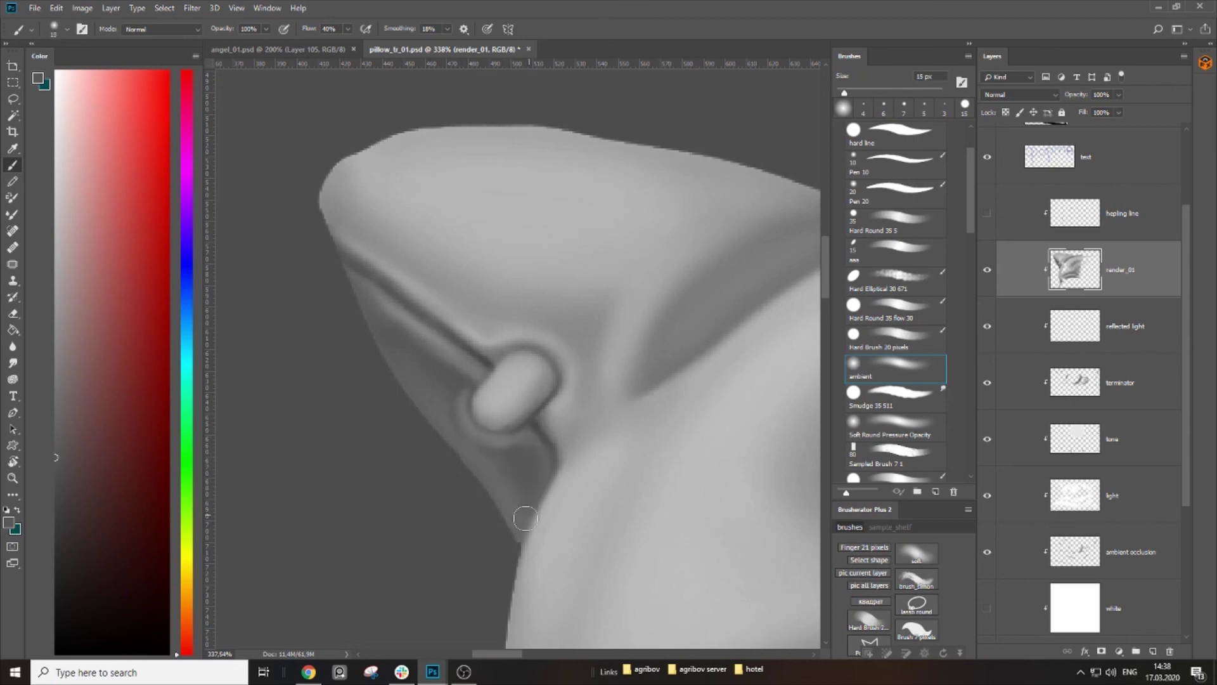
pyautogui.press('[')
pyautogui.press(']')
# Step: Soften the flap's lower tip where it meets the pillow body with mid grey at 25 px
pyautogui.moveTo(509, 492); pyautogui.dragTo(503, 383)
pyautogui.press(']')
pyautogui.press(']')
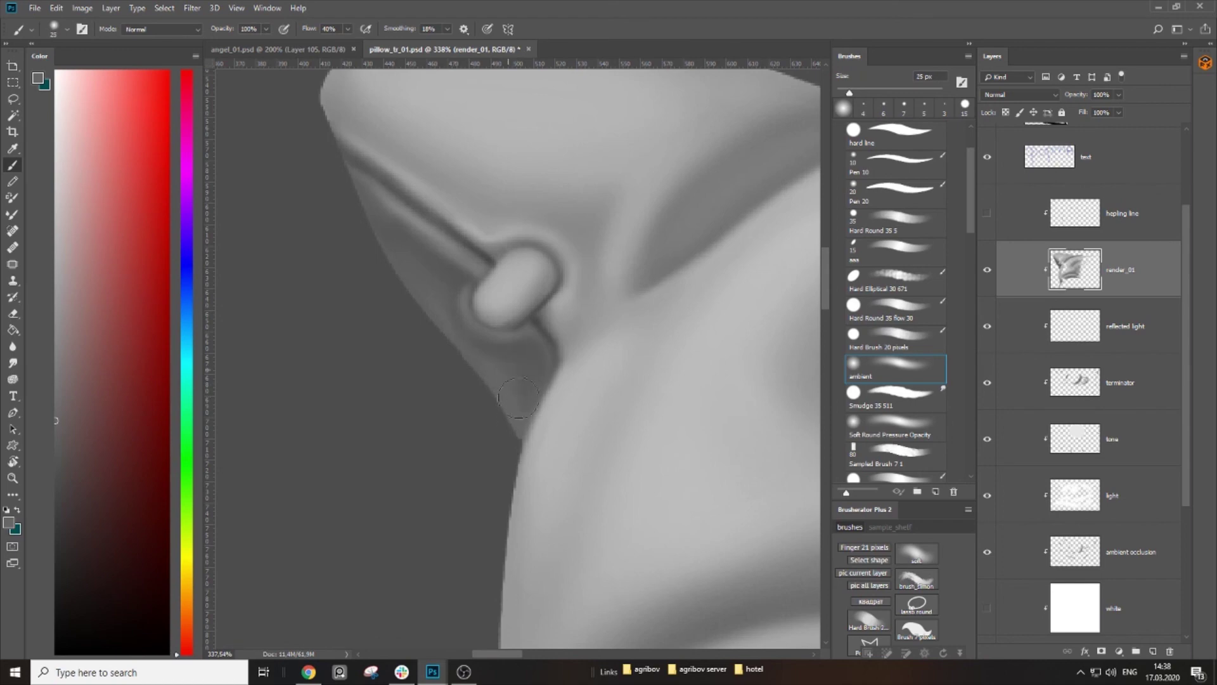
# Step: Lighten the ridge beside the button's left end with a lighter grey, reducing the ambient brush to 8 px
pyautogui.press('[')
pyautogui.press('[')
pyautogui.press('[')
pyautogui.press('[')
pyautogui.press('[')
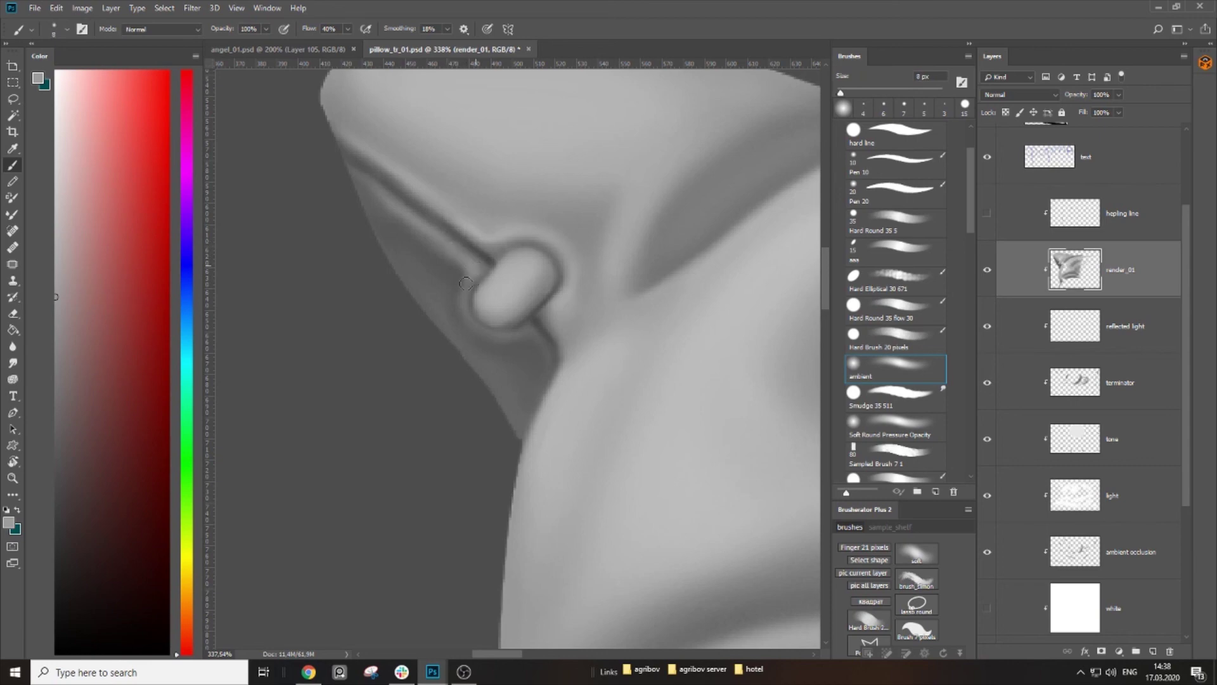
# Step: Darken the crease just below the button with sampled dark grey, reducing the ambient brush to 4 px
pyautogui.press('z')
pyautogui.moveTo(515, 369); pyautogui.dragTo(448, 391)
pyautogui.moveTo(511, 347)
pyautogui.mouseDown()
pyautogui.moveTo(525, 329)
pyautogui.moveTo(583, 338)
pyautogui.mouseUp()
pyautogui.press('b')
pyautogui.keyDown('alt'); pyautogui.click(532, 433); pyautogui.keyUp('alt')
pyautogui.press('[')
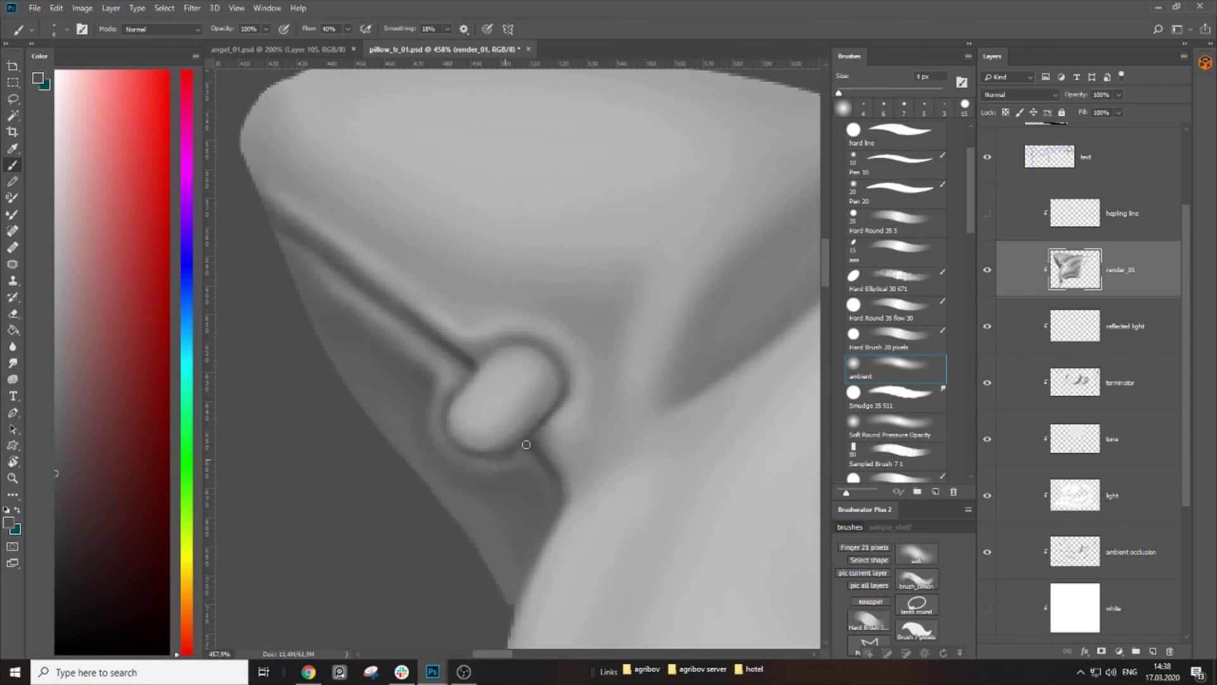
pyautogui.press('[')
pyautogui.keyDown('alt'); pyautogui.click(501, 465); pyautogui.keyUp('alt')
# Step: Lighten the raised rim around the button with sampled light grey, switching to the Hard Round brush at 5 px
pyautogui.keyDown('alt'); pyautogui.click(558, 427); pyautogui.keyUp('alt')
pyautogui.press(']')
pyautogui.press(']')
pyautogui.press(']')
pyautogui.keyDown('alt'); pyautogui.click(611, 158); pyautogui.keyUp('alt')
pyautogui.click(901, 217)
pyautogui.moveTo(565, 351)
pyautogui.mouseDown()
pyautogui.moveTo(580, 394)
pyautogui.moveTo(579, 378)
pyautogui.moveTo(552, 429)
pyautogui.moveTo(562, 455)
pyautogui.moveTo(575, 415)
pyautogui.moveTo(557, 448)
pyautogui.mouseUp()
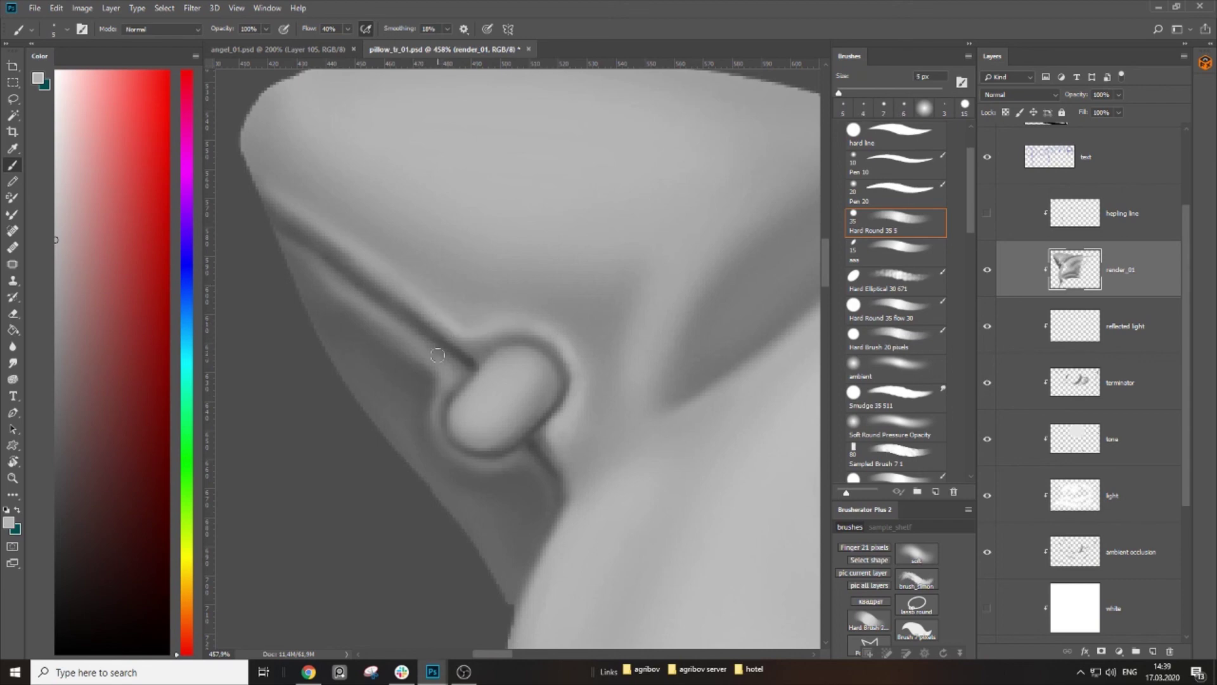
# Step: Darken the flap along the crease's lower side near the left tip with the Hard Round brush at 6 to 10 px
pyautogui.moveTo(461, 407); pyautogui.dragTo(414, 327)
pyautogui.press('z')
pyautogui.moveTo(497, 399); pyautogui.dragTo(434, 420)
pyautogui.scroll(3, 504, 385)
pyautogui.press('b')
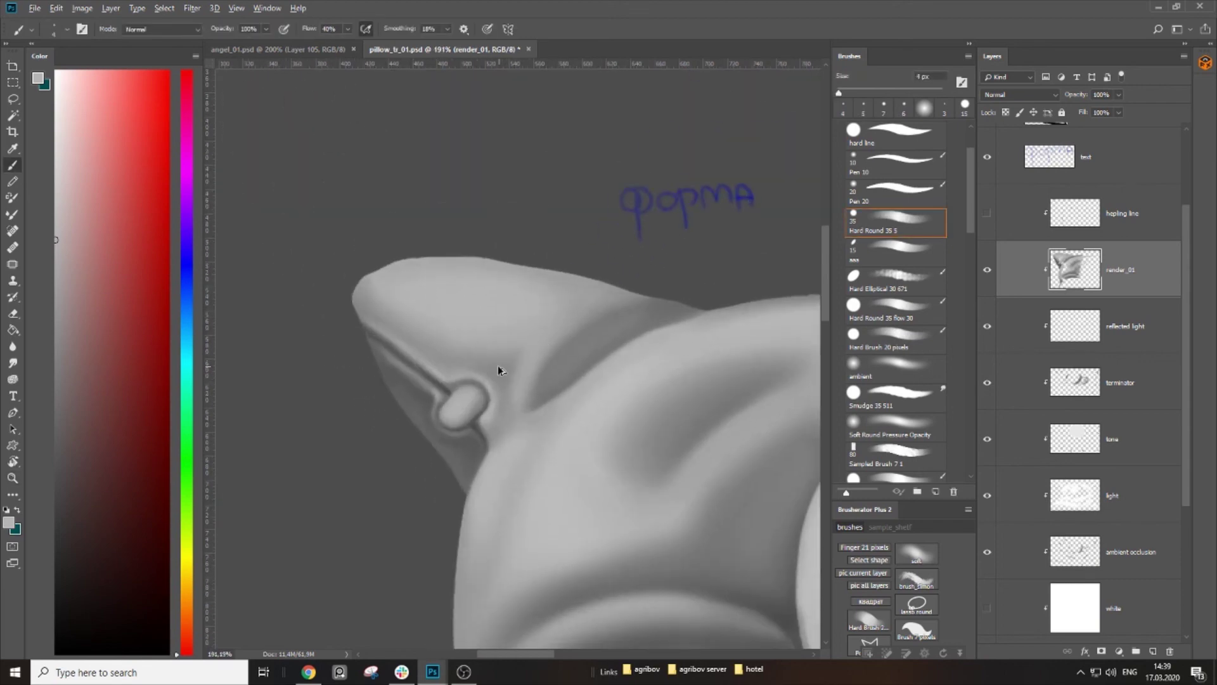
pyautogui.scroll(3, 440, 405)
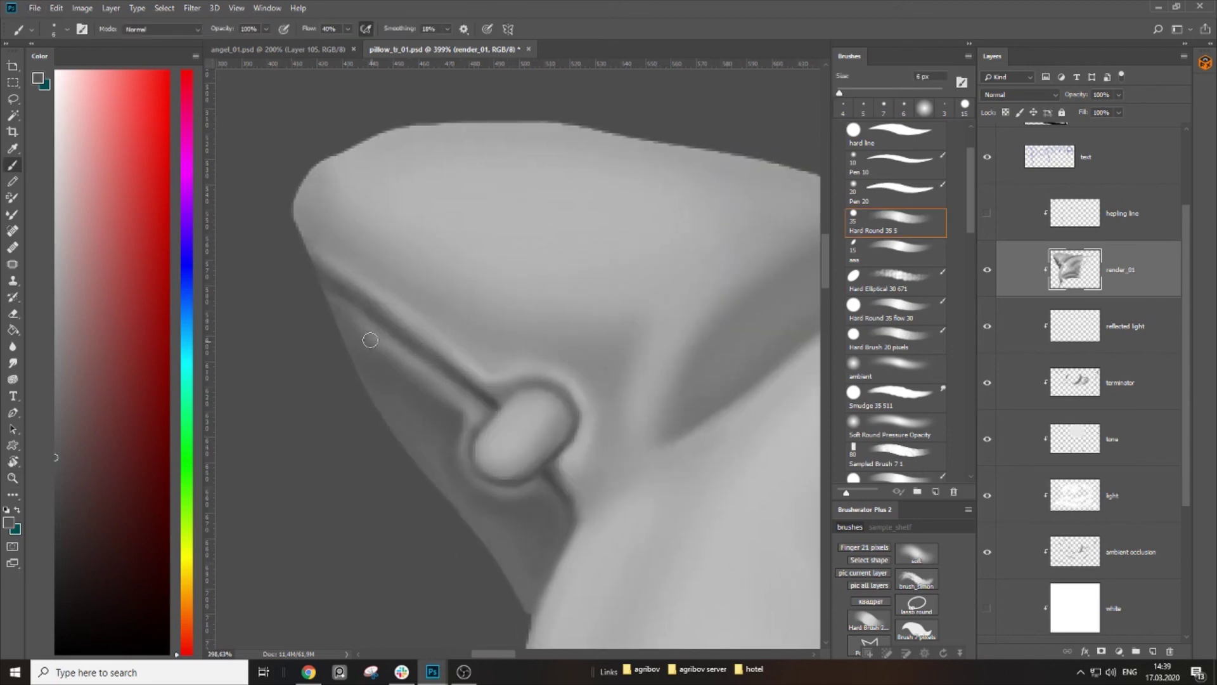
pyautogui.press(']')
pyautogui.press(']')
pyautogui.press('[')
pyautogui.press('[')
pyautogui.press('[')
pyautogui.press('[')
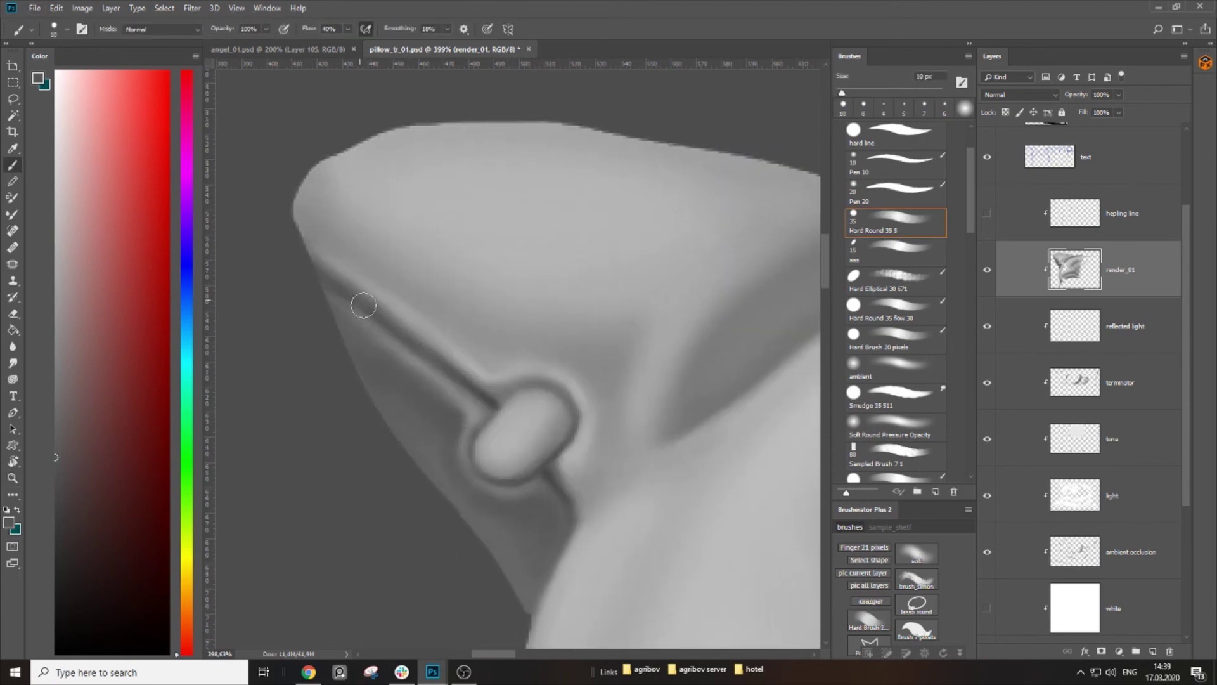
pyautogui.press('[')
# Step: Touch up the button's surface and its lower edge with sampled light and dark greys, keeping the Hard Round brush small
pyautogui.scroll(-2, 492, 342)
pyautogui.keyDown('alt'); pyautogui.click(474, 383); pyautogui.keyUp('alt')
pyautogui.press(']')
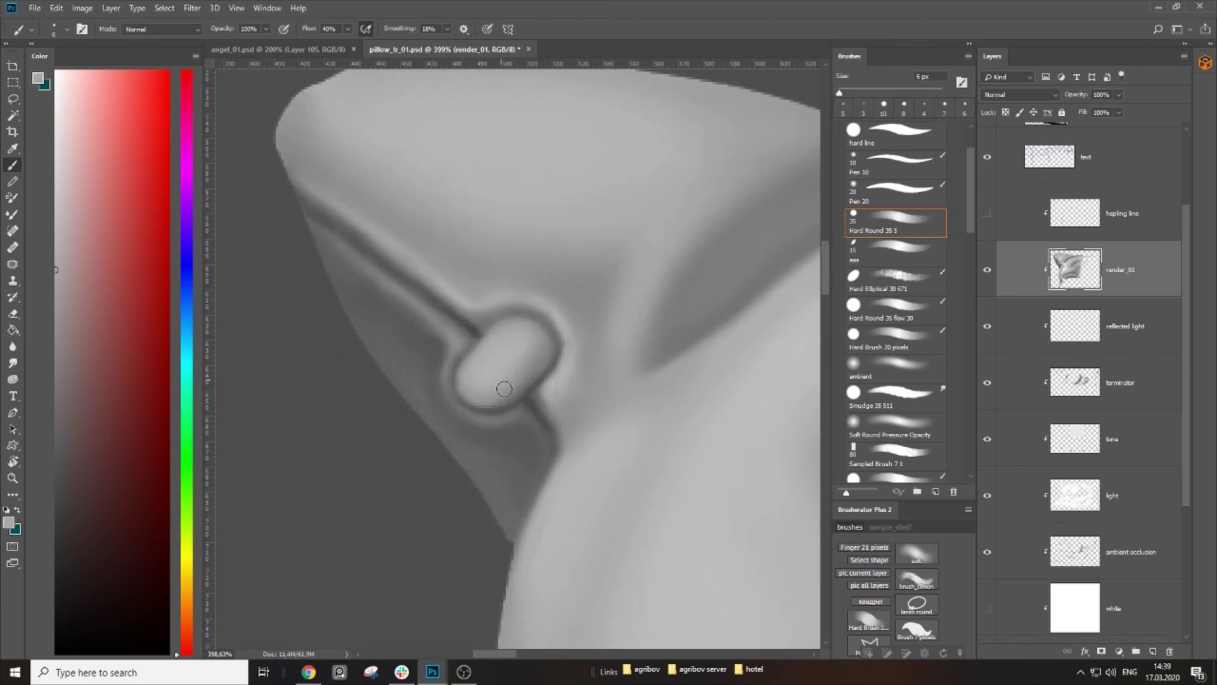
pyautogui.keyDown('alt'); pyautogui.click(542, 356); pyautogui.keyUp('alt')
pyautogui.press('z')
pyautogui.moveTo(527, 356); pyautogui.dragTo(459, 371)
pyautogui.moveTo(672, 280); pyautogui.dragTo(716, 281)
# Step: Deepen the diagonal fold shadow on the pillow's upper body with sampled dark grey and the ambient brush at 9 px
pyautogui.keyDown('alt'); pyautogui.click(361, 393); pyautogui.keyUp('alt')
pyautogui.press(']')
pyautogui.click(898, 365)
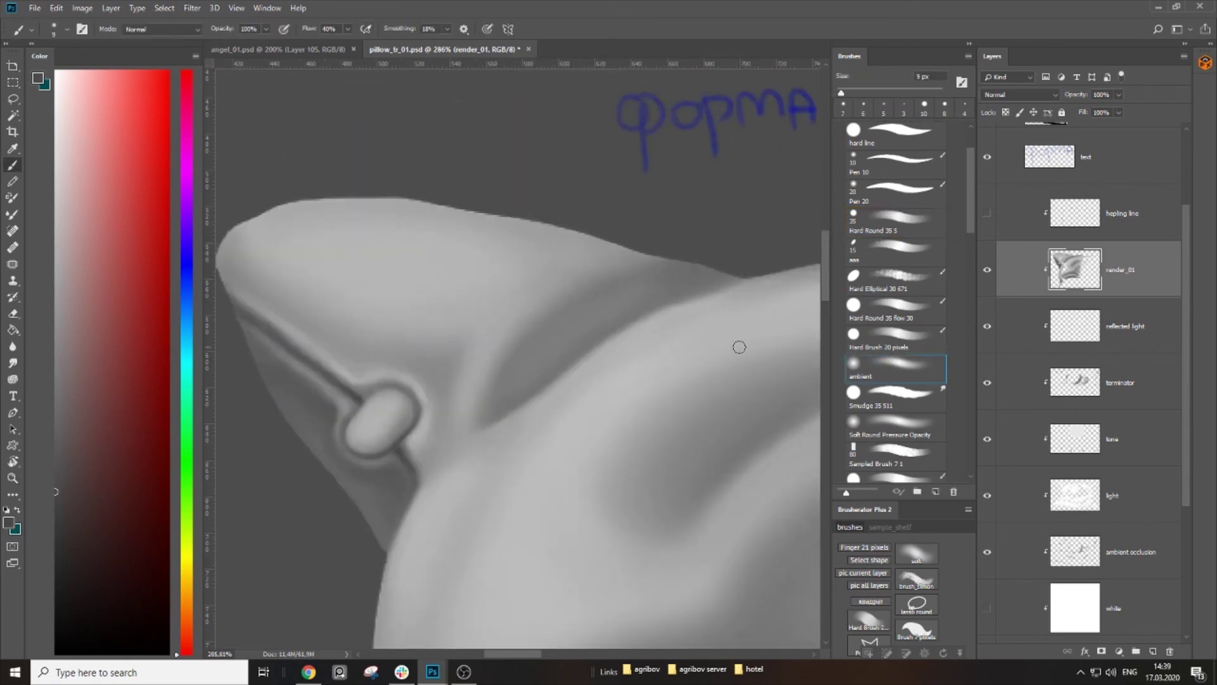
pyautogui.press(']')
pyautogui.press(']')
pyautogui.press(']')
pyautogui.moveTo(574, 350); pyautogui.dragTo(405, 189)
pyautogui.moveTo(684, 212); pyautogui.dragTo(700, 236)
pyautogui.press('b')
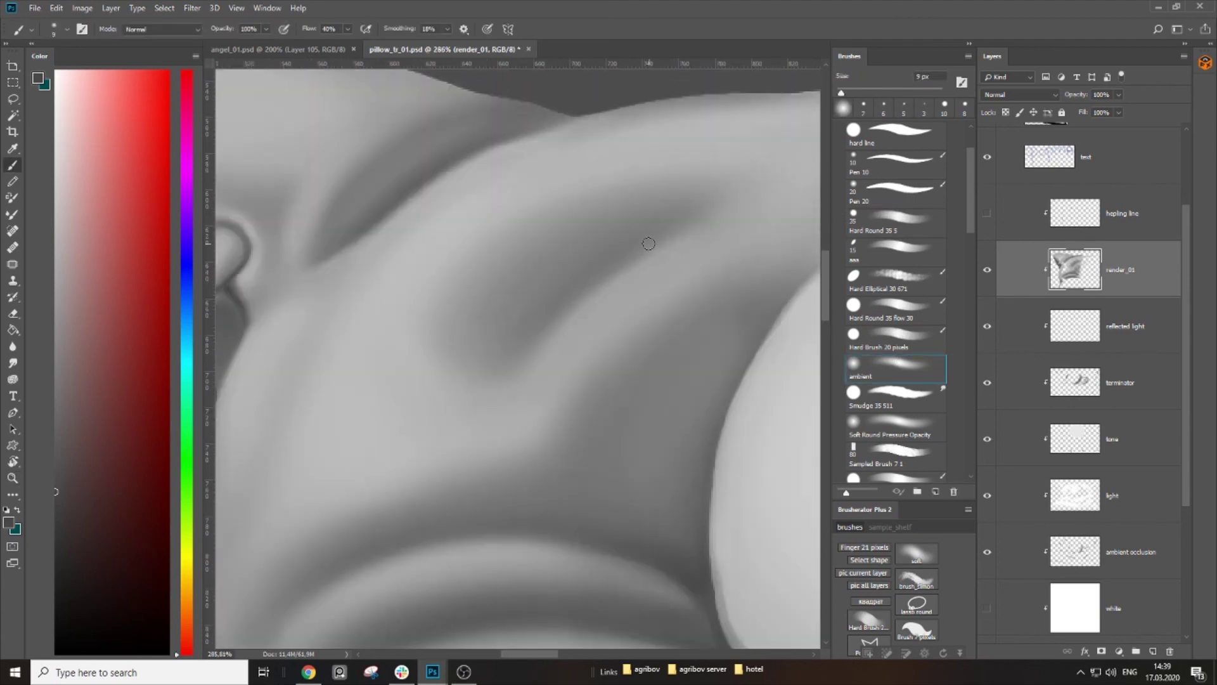
pyautogui.press(']')
# Step: Toggle the contour guide layer above render_01 to compare the guides with the shading, leaving it hidden
pyautogui.click(986, 211)
pyautogui.press('z')
pyautogui.moveTo(573, 324)
pyautogui.mouseDown()
pyautogui.moveTo(498, 350)
pyautogui.moveTo(526, 340)
pyautogui.mouseUp()
pyautogui.press('b')
pyautogui.click(987, 214)
pyautogui.click(986, 214)
pyautogui.click(984, 214)
# Step: Darken the hollow between the diagonal fold and the sphere with sampled dark grey, enlarging the ambient brush to 45 px
pyautogui.scroll(3, 616, 307)
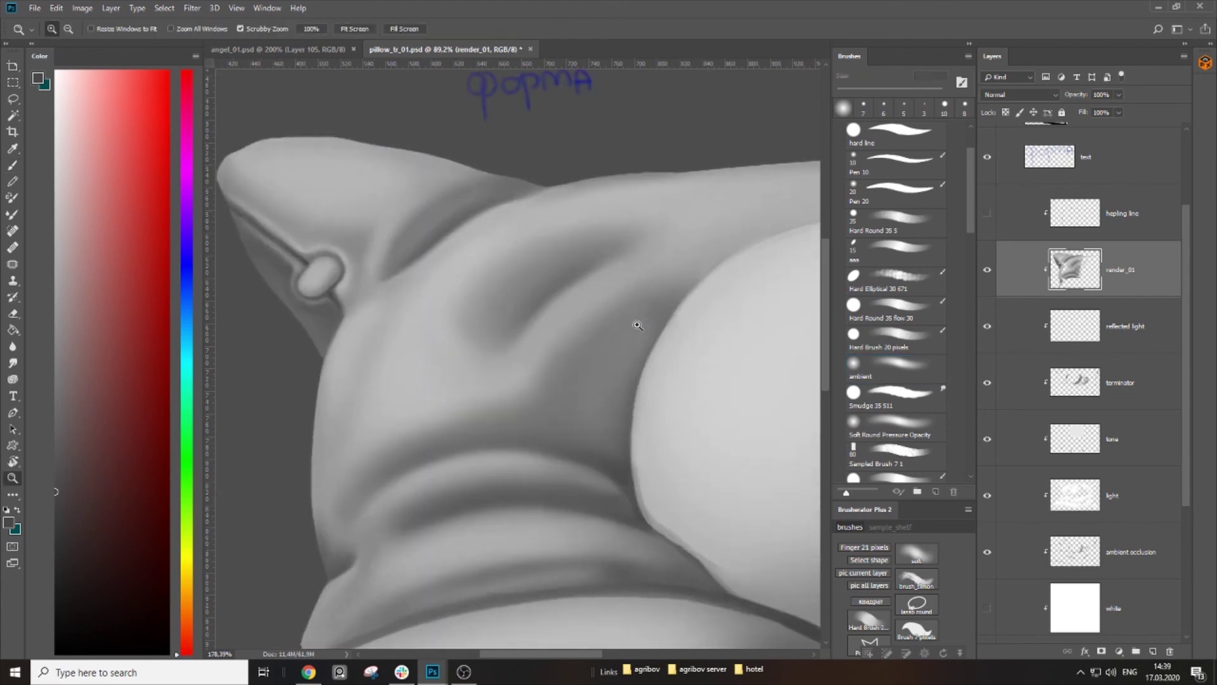
pyautogui.keyDown('alt'); pyautogui.click(624, 471); pyautogui.keyUp('alt')
pyautogui.press(']')
pyautogui.press(']')
pyautogui.press(']')
pyautogui.press(']')
pyautogui.press(']')
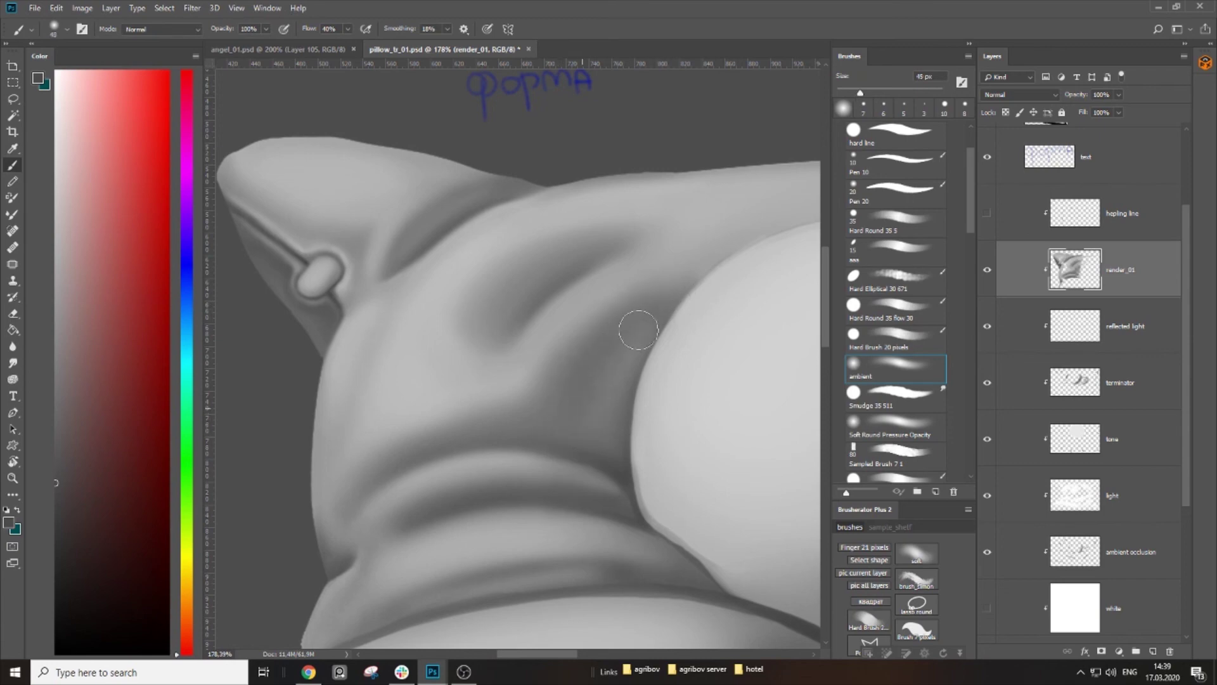
# Step: Blend the hollow's shadow down toward the upper left-edge fold, reducing the ambient brush to between 30 and 35 px
pyautogui.press('[')
pyautogui.press('[')
pyautogui.press('[')
pyautogui.press('[')
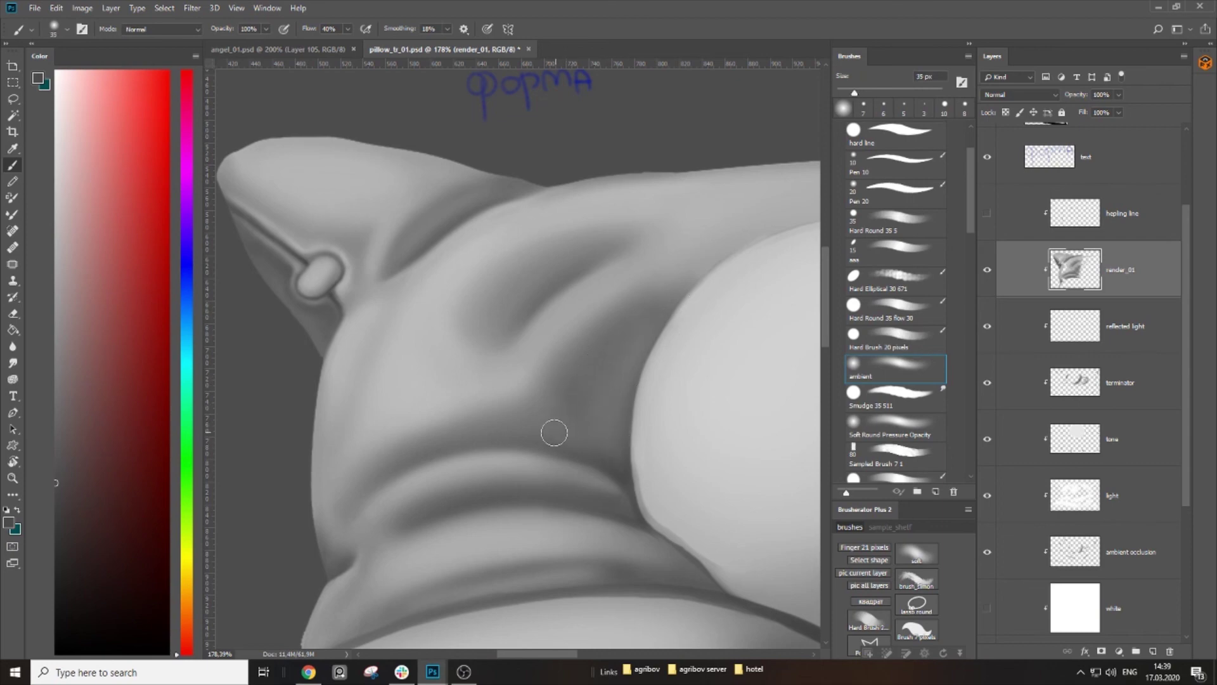
pyautogui.press(']')
pyautogui.press('[')
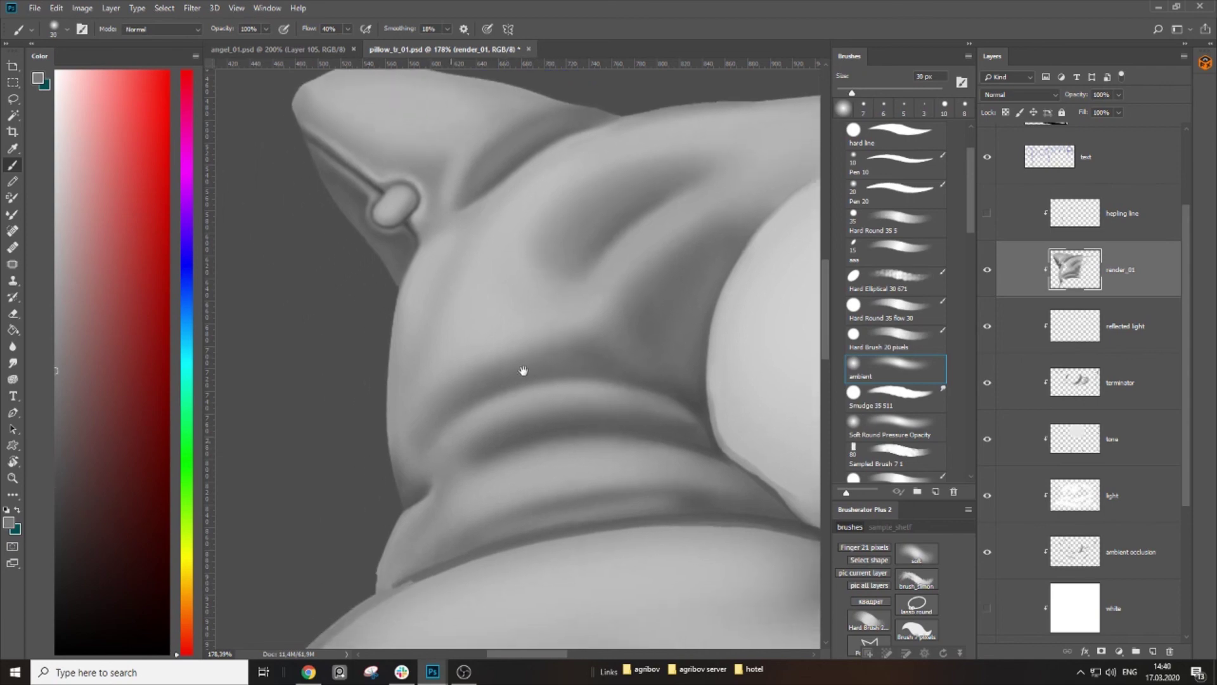
# Step: Darken the narrow shadow where the left-edge folds meet the sphere with sampled dark grey at 10 px
pyautogui.moveTo(434, 448); pyautogui.dragTo(524, 369)
pyautogui.press(']')
pyautogui.keyDown('alt'); pyautogui.click(681, 401); pyautogui.keyUp('alt')
pyautogui.press('[')
pyautogui.press('[')
pyautogui.press('[')
pyautogui.moveTo(681, 415); pyautogui.dragTo(642, 385)
pyautogui.press('z')
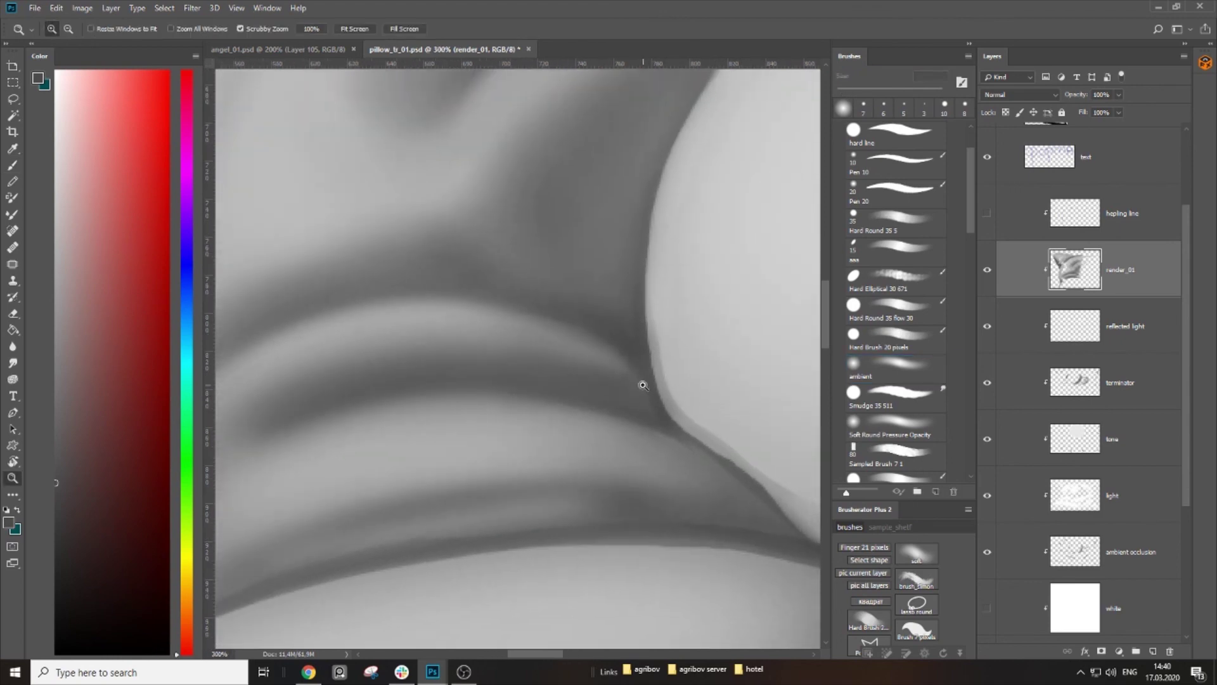
pyautogui.press('b')
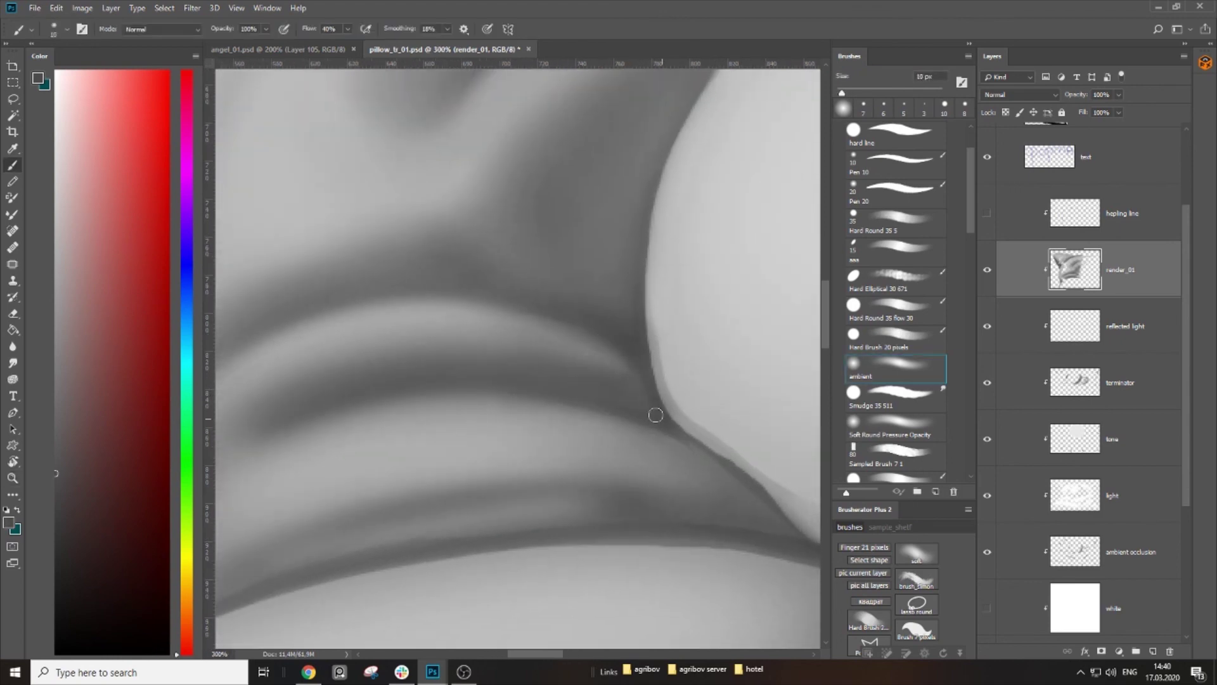
# Step: Refine the upper fold's tapered end beside the sphere with sampled light and dark greys, setting the ambient brush to 9 px
pyautogui.keyDown('alt'); pyautogui.click(642, 367); pyautogui.keyUp('alt')
pyautogui.keyDown('alt'); pyautogui.click(618, 364); pyautogui.keyUp('alt')
pyautogui.press(']')
pyautogui.moveTo(592, 358); pyautogui.dragTo(652, 402)
pyautogui.moveTo(498, 365); pyautogui.dragTo(538, 343)
pyautogui.keyDown('alt'); pyautogui.click(660, 338); pyautogui.keyUp('alt')
pyautogui.keyDown('alt'); pyautogui.click(625, 320); pyautogui.keyUp('alt')
pyautogui.press('[')
pyautogui.press('[')
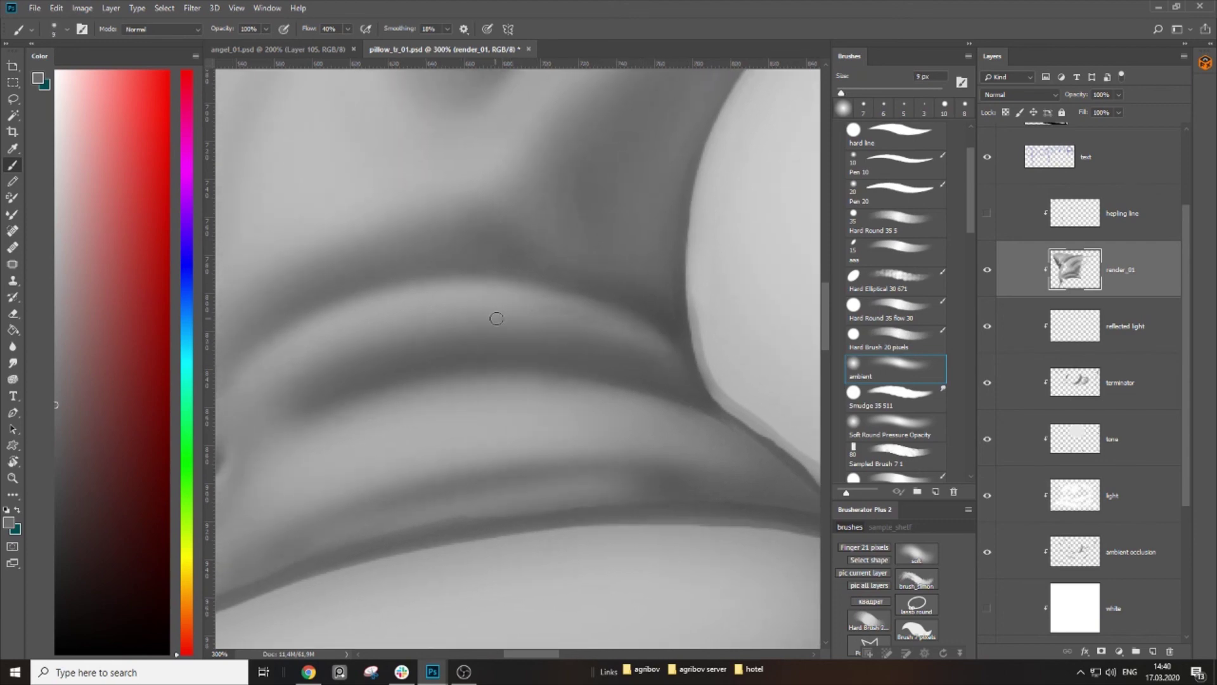
# Step: Brighten the crest of the upper left-edge fold with sampled light grey and a slightly larger ambient brush
pyautogui.keyDown('alt'); pyautogui.click(421, 307); pyautogui.keyUp('alt')
pyautogui.press(']')
pyautogui.press(']')
pyautogui.press('z')
pyautogui.moveTo(597, 345)
pyautogui.mouseDown()
pyautogui.moveTo(573, 345)
pyautogui.moveTo(521, 296)
pyautogui.mouseUp()
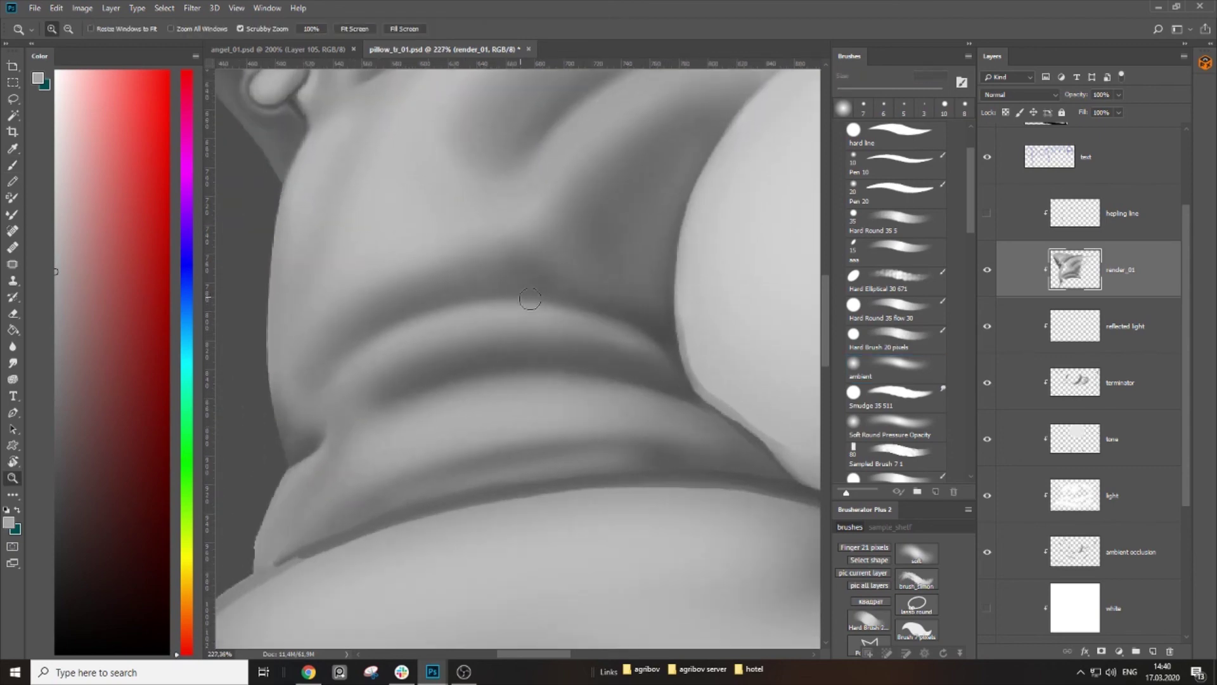
# Step: Sharpen the shadow under the upper fold with dark grey at 7 px and lighten the crest of the fold below
pyautogui.keyDown('alt'); pyautogui.click(672, 339); pyautogui.keyUp('alt')
pyautogui.press('[')
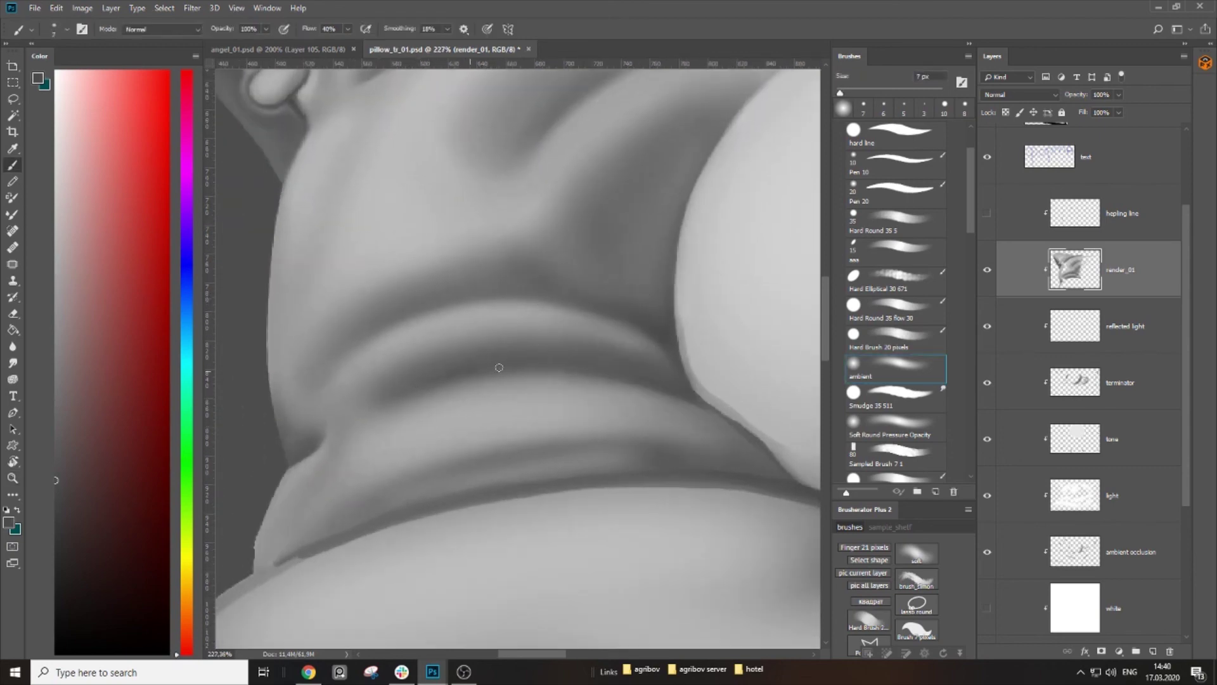
pyautogui.keyDown('alt'); pyautogui.click(480, 389); pyautogui.keyUp('alt')
pyautogui.press(']')
pyautogui.press(']')
pyautogui.press('[')
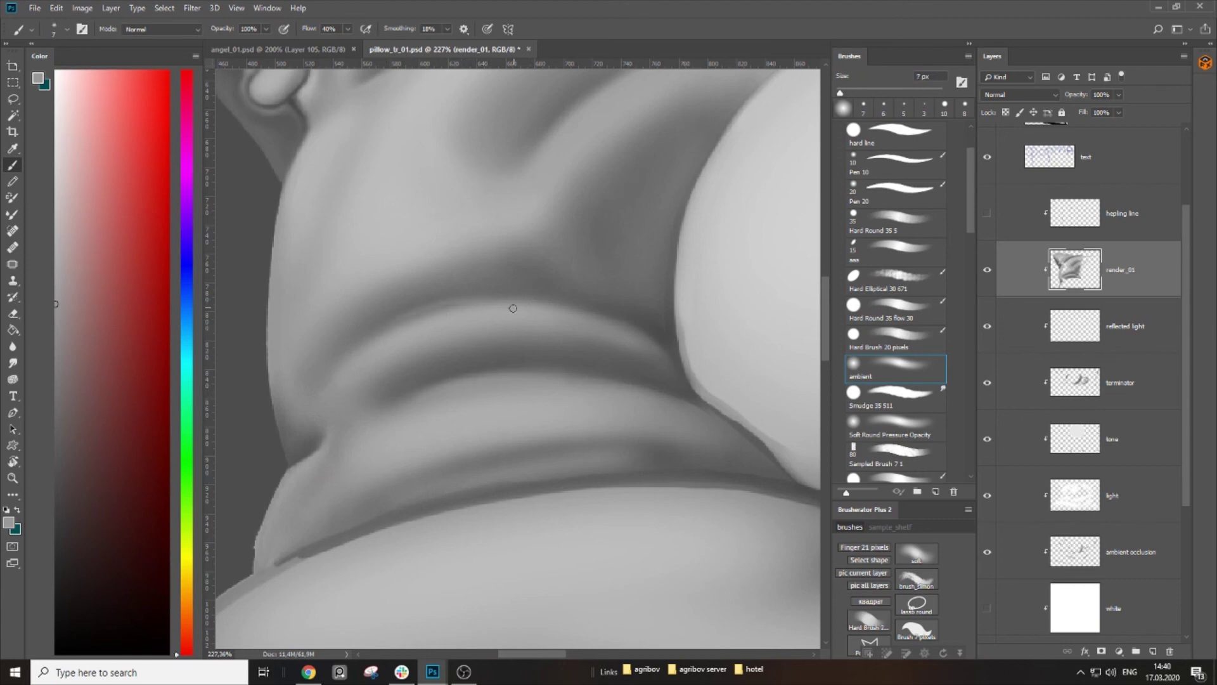
# Step: Deepen the shadow line above the upper fold with a darker grey and the ambient brush at 8 px
pyautogui.keyDown('alt'); pyautogui.click(308, 447); pyautogui.keyUp('alt')
pyautogui.moveTo(111, 457); pyautogui.dragTo(51, 489)
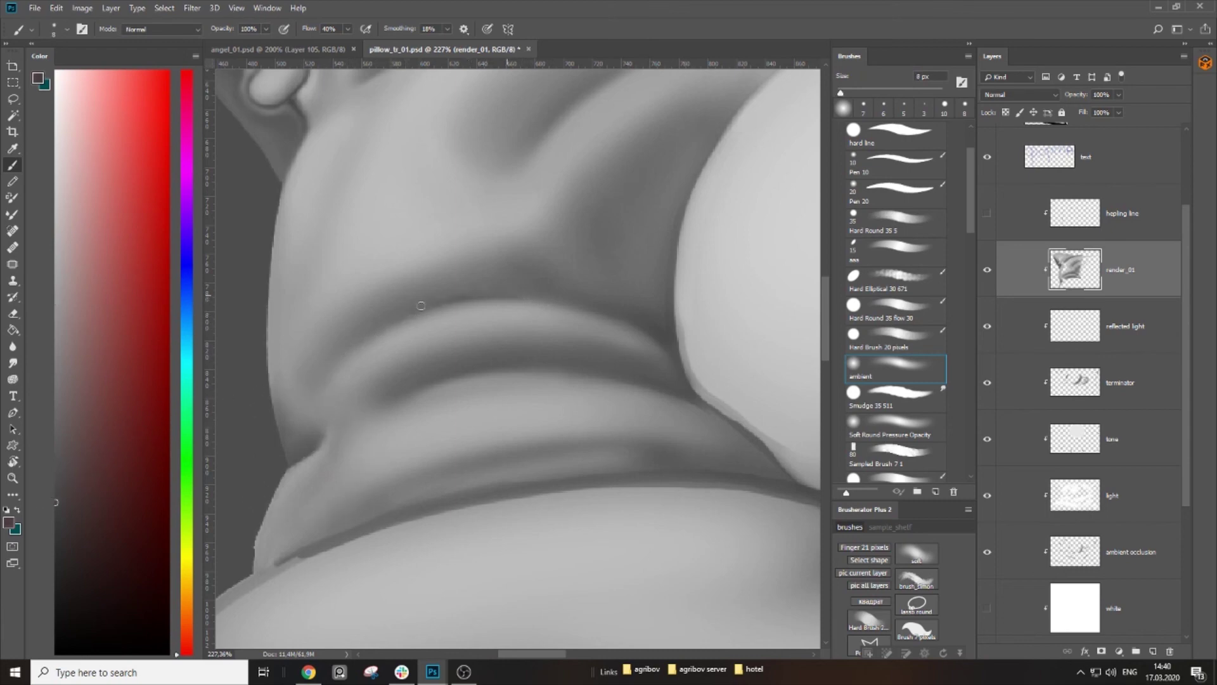
pyautogui.press(']')
# Step: Smooth the shaded hollow along the sphere's left edge with sampled greys and the ambient brush at 20 to 30 px
pyautogui.press('z')
pyautogui.moveTo(543, 320)
pyautogui.mouseDown()
pyautogui.moveTo(490, 339)
pyautogui.moveTo(622, 198)
pyautogui.mouseUp()
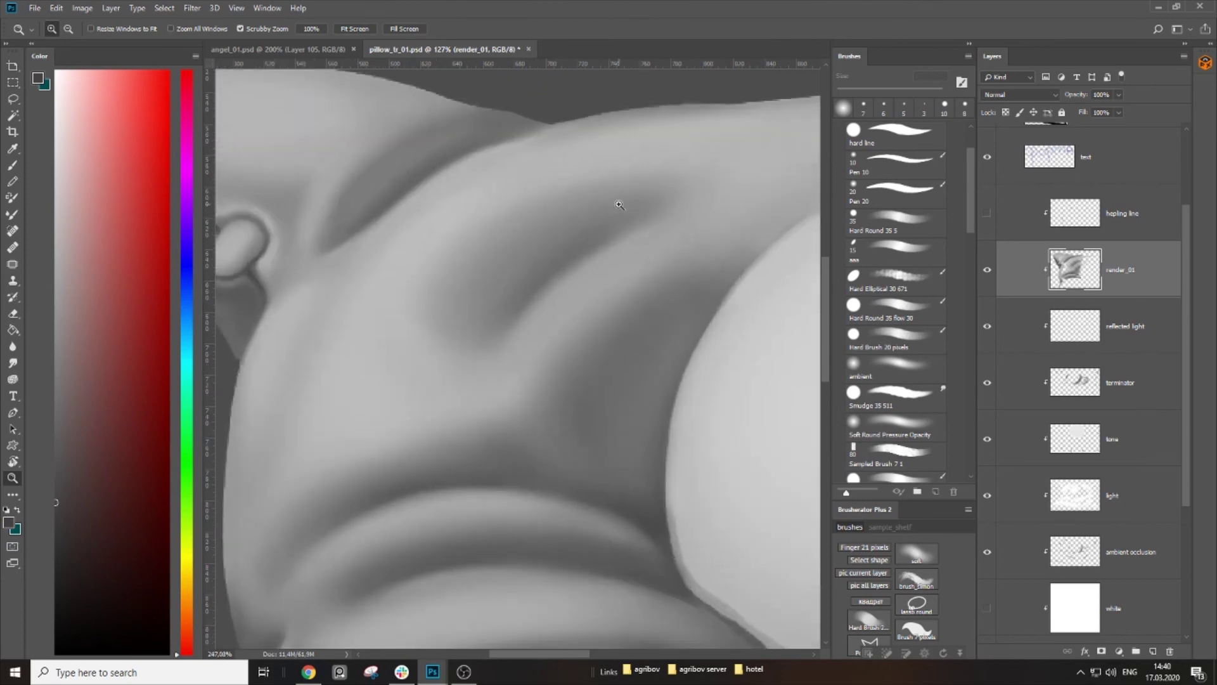
pyautogui.press('b')
pyautogui.press(']')
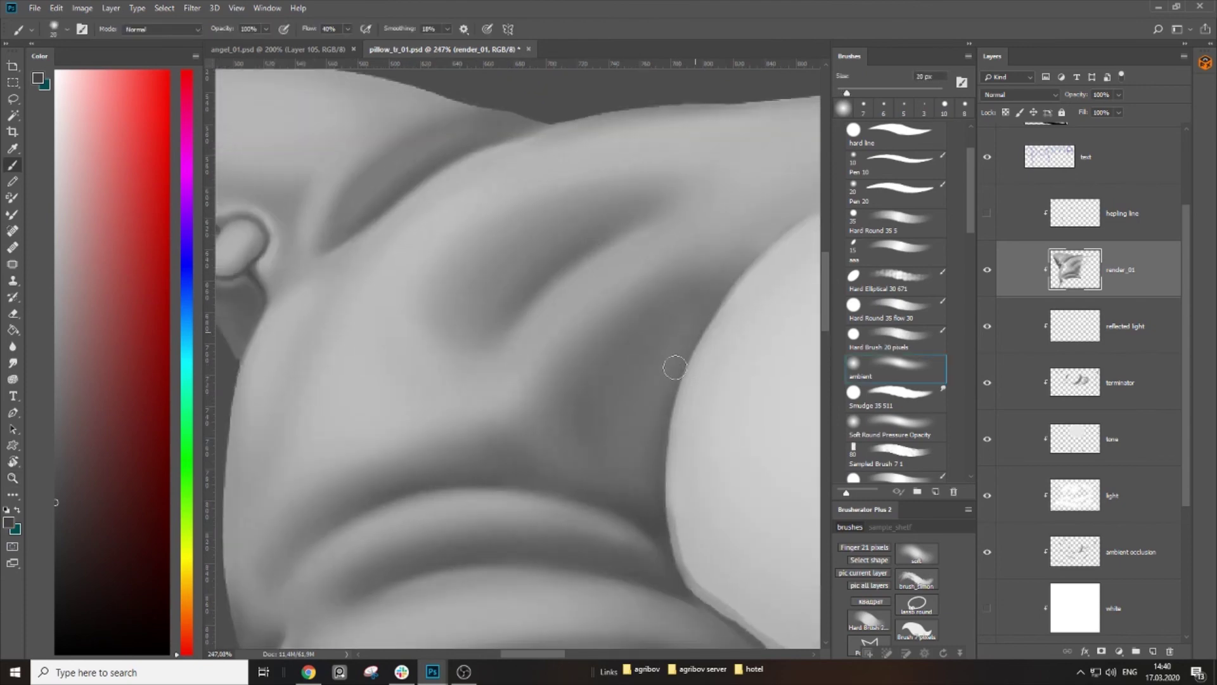
pyautogui.moveTo(638, 477); pyautogui.dragTo(608, 428)
pyautogui.keyDown('alt'); pyautogui.click(658, 393); pyautogui.keyUp('alt')
pyautogui.press(']')
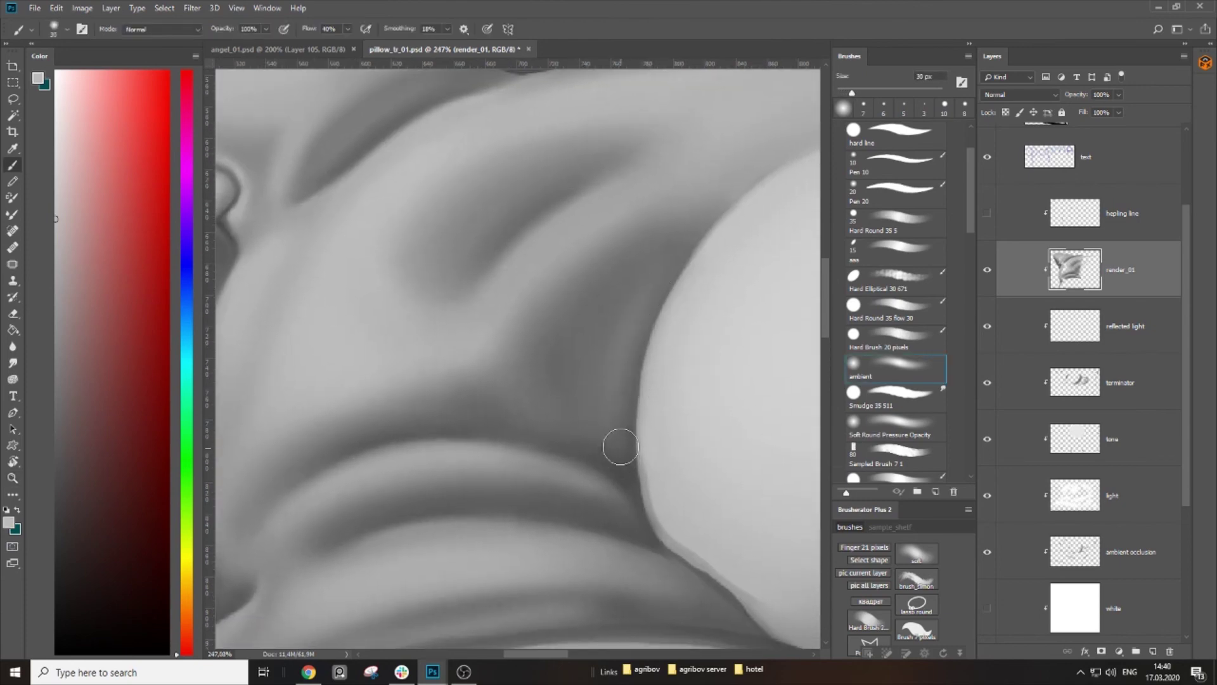
pyautogui.keyDown('alt'); pyautogui.click(651, 303); pyautogui.keyUp('alt')
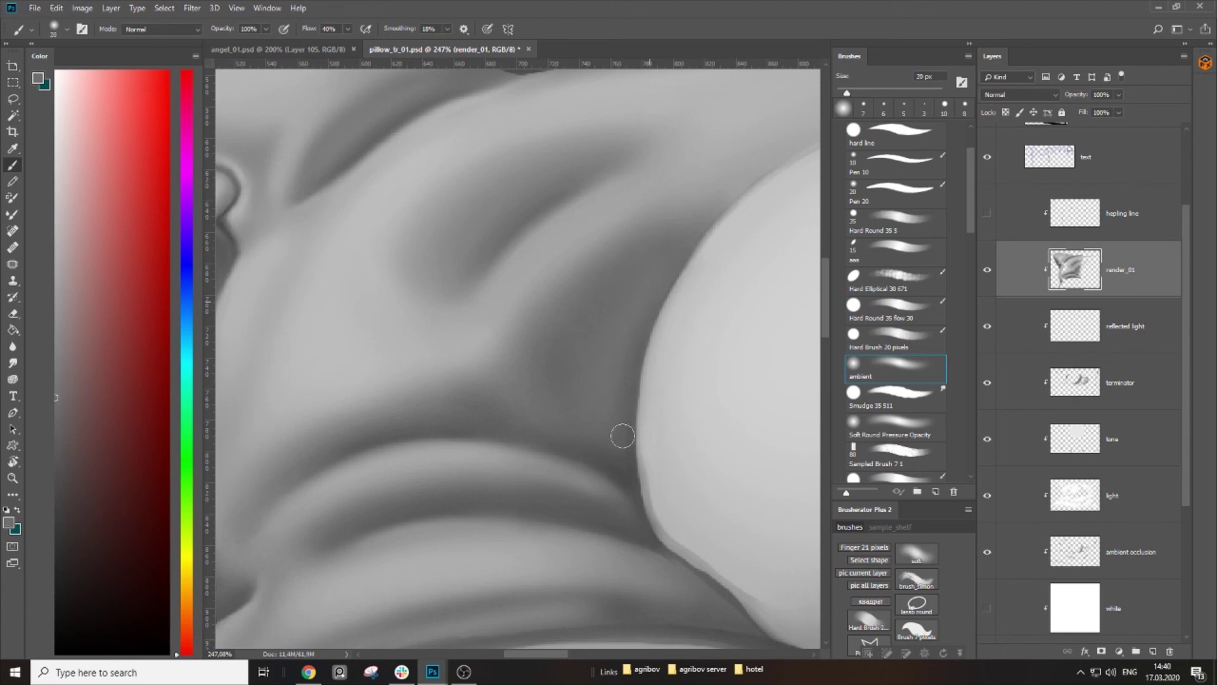
# Step: Darken the middle of the hollow beside the sphere with dark grey, enlarging the ambient brush to 45 px
pyautogui.press('z')
pyautogui.moveTo(617, 345)
pyautogui.mouseDown()
pyautogui.moveTo(560, 377)
pyautogui.moveTo(638, 326)
pyautogui.mouseUp()
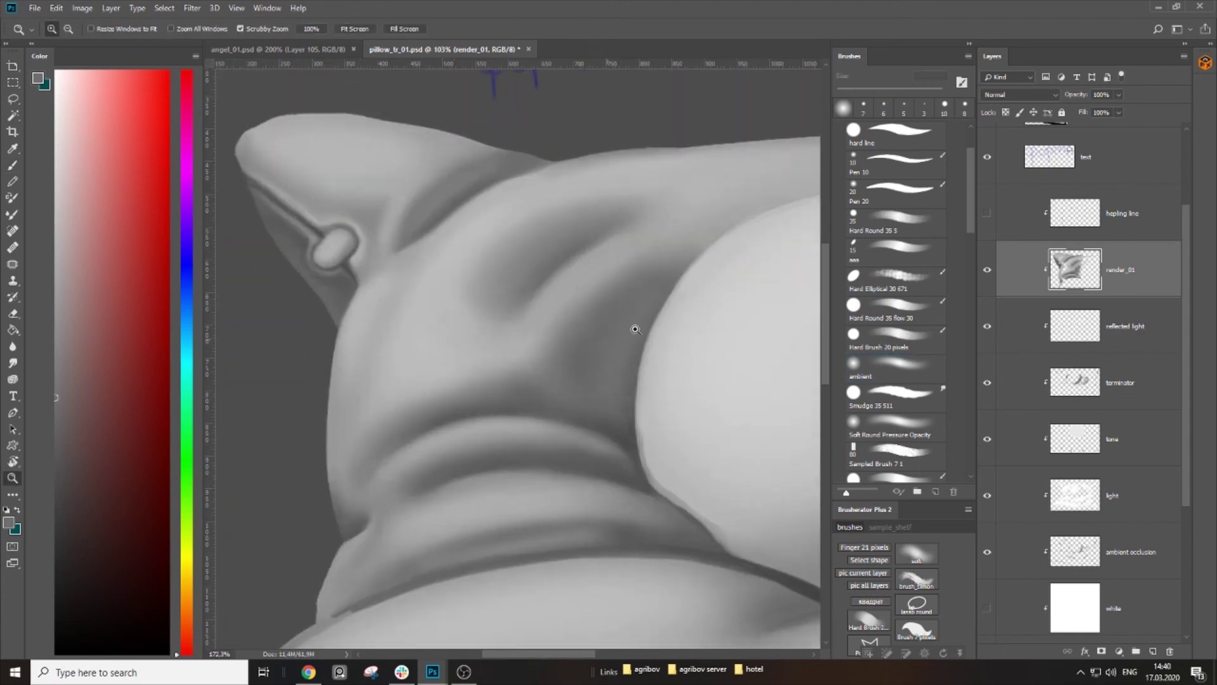
pyautogui.press('b')
pyautogui.press(']')
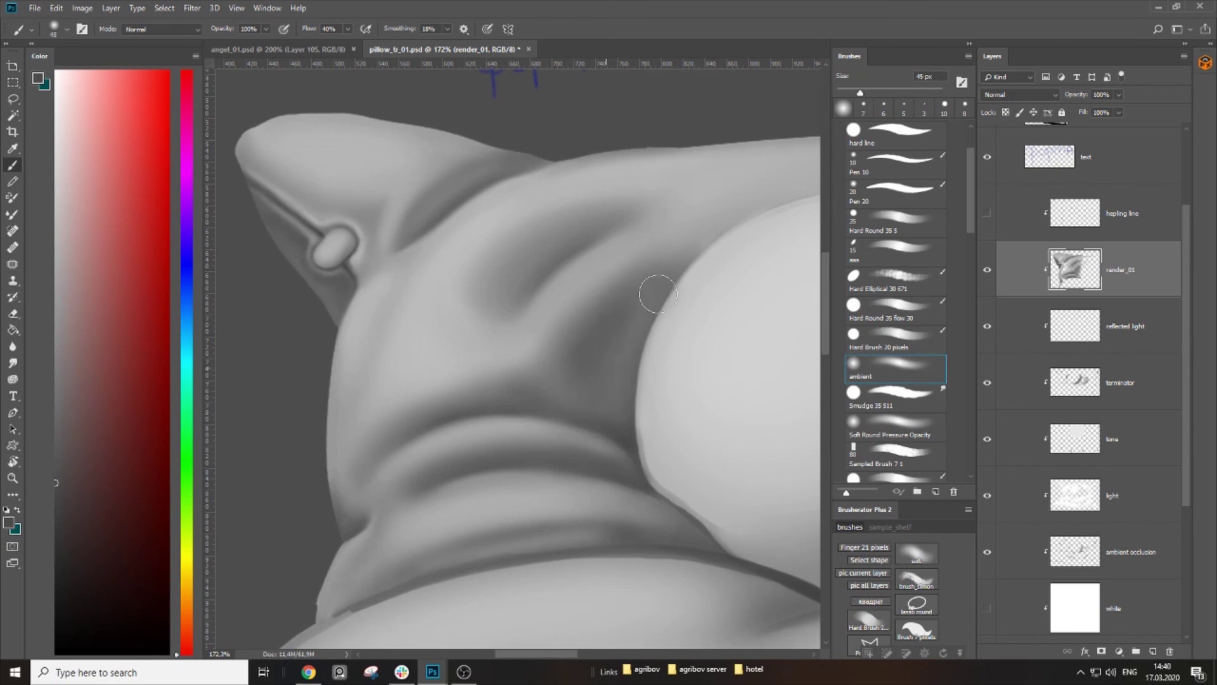
# Step: Lighten the ridge between the diagonal fold shadow and the hollow with sampled light grey, starting at 8 px
pyautogui.moveTo(576, 334); pyautogui.dragTo(551, 349)
pyautogui.keyDown('alt'); pyautogui.click(565, 280); pyautogui.keyUp('alt')
pyautogui.press('[')
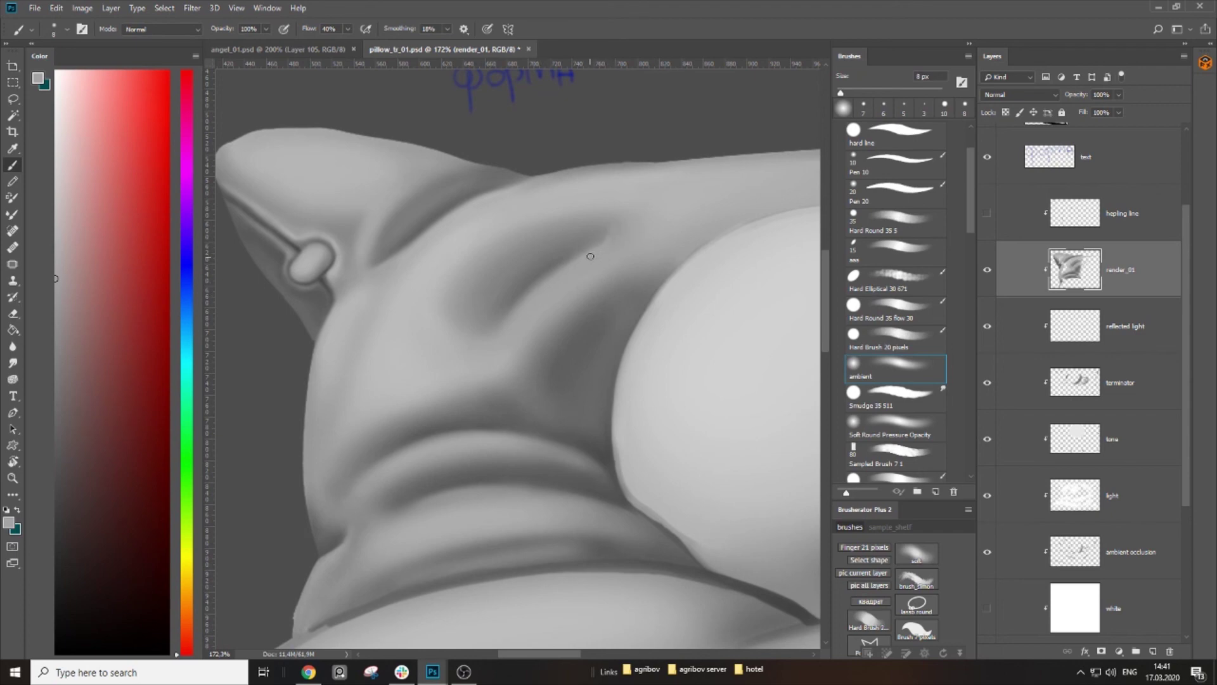
pyautogui.press(']')
pyautogui.press(']')
pyautogui.press(']')
pyautogui.keyDown('alt'); pyautogui.click(590, 238); pyautogui.keyUp('alt')
# Step: Review the shading of the whole pillow and sphere from a wider view
pyautogui.press('z')
pyautogui.moveTo(532, 350); pyautogui.dragTo(480, 368)
pyautogui.press('b')
pyautogui.moveTo(535, 451); pyautogui.dragTo(445, 393)
pyautogui.moveTo(555, 391); pyautogui.dragTo(561, 444)
pyautogui.press('z')
pyautogui.moveTo(427, 385)
pyautogui.mouseDown()
pyautogui.moveTo(446, 409)
pyautogui.moveTo(475, 405)
pyautogui.mouseUp()
pyautogui.press('b')
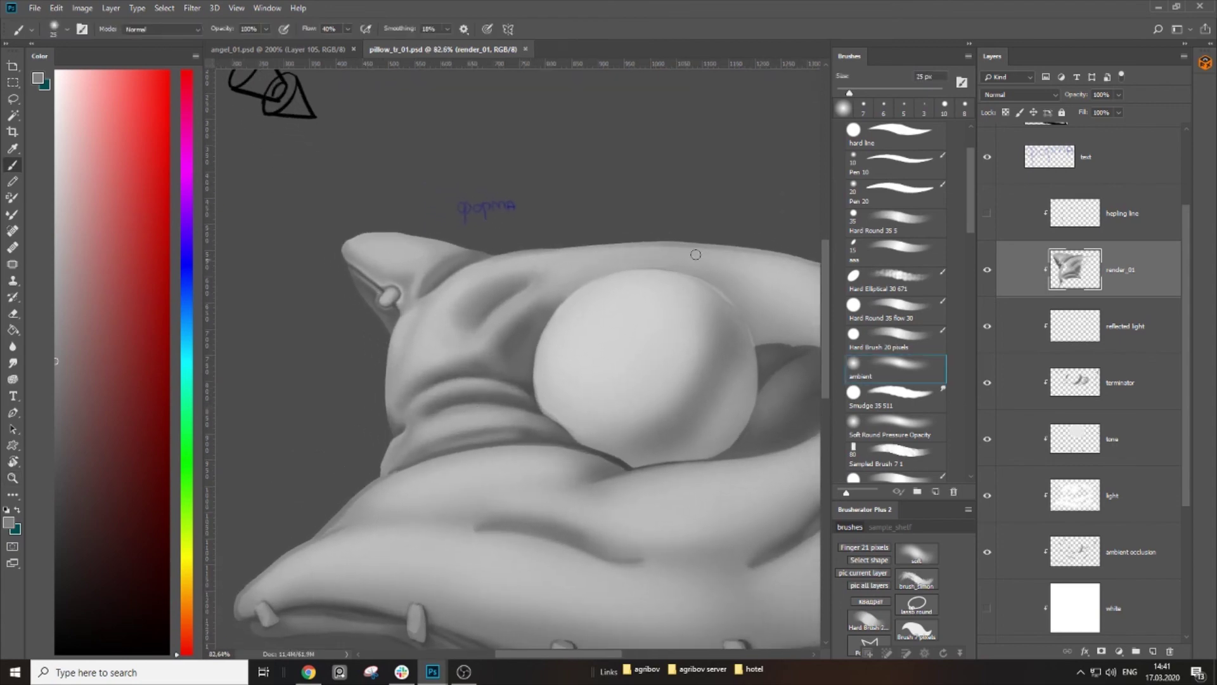
# Step: Show the contour guide layer above render_01 and save the document
pyautogui.click(986, 214)
pyautogui.moveTo(450, 365); pyautogui.dragTo(455, 427)
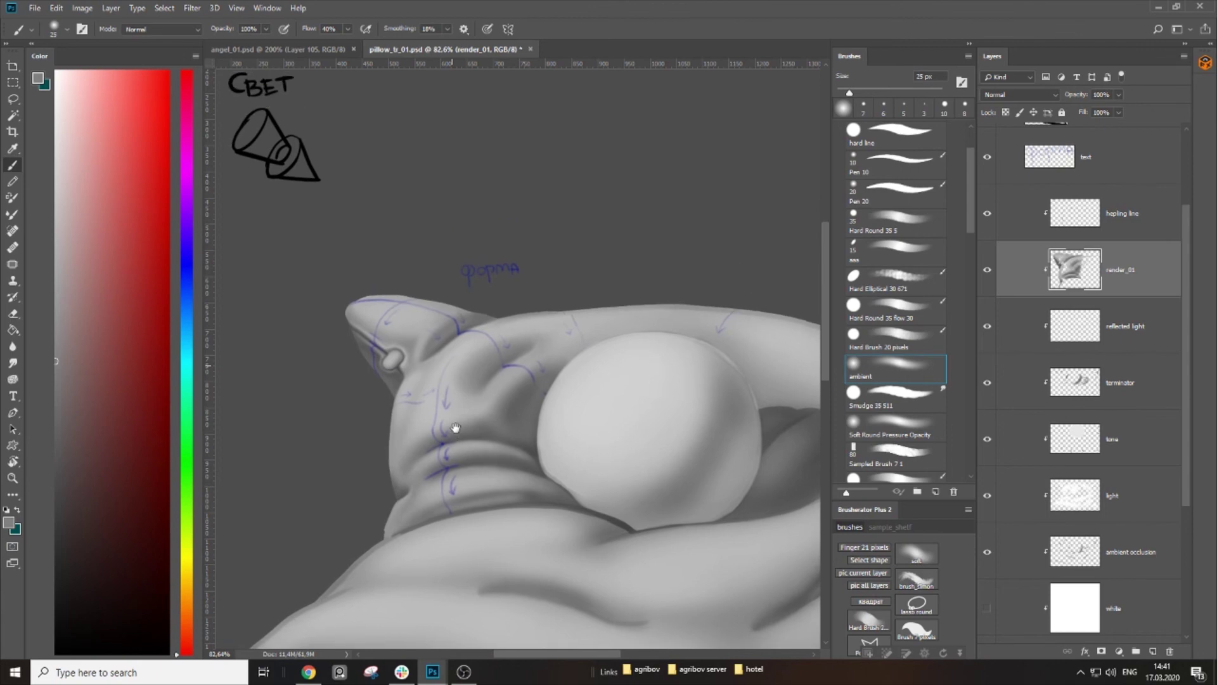
pyautogui.press('z')
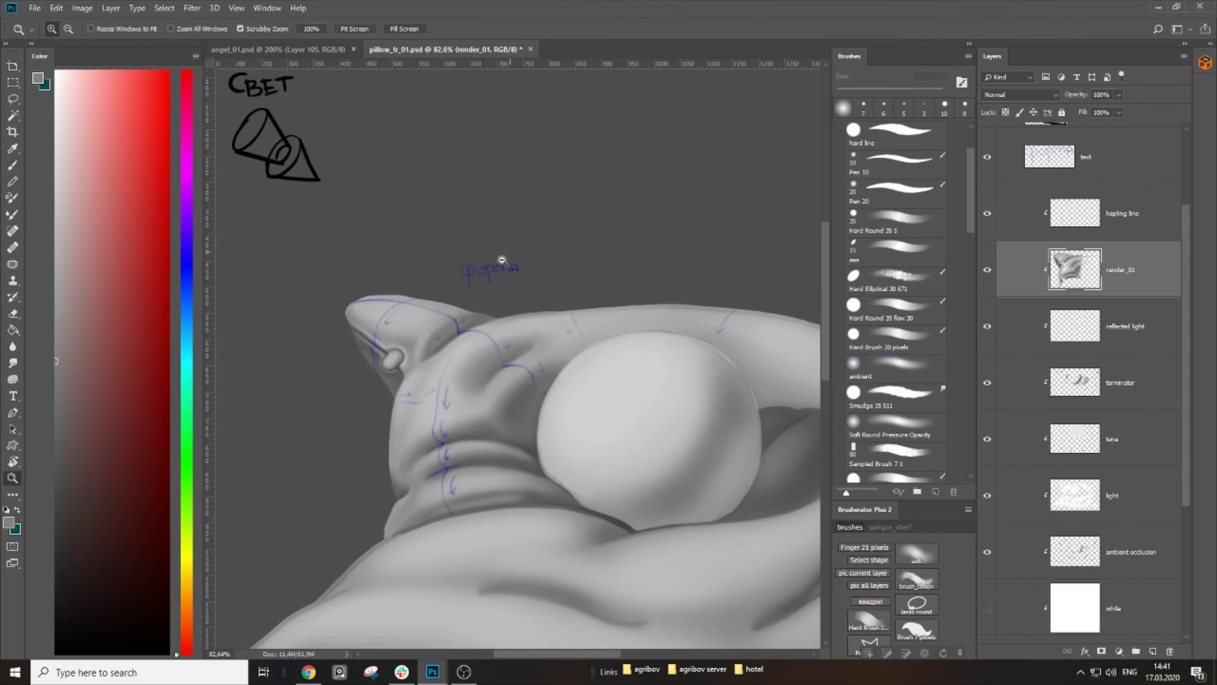
pyautogui.moveTo(508, 252); pyautogui.dragTo(492, 268)
pyautogui.press('b')
pyautogui.hotkey('ctrl', 's')
# Step: Toggle the tona layer off and on to check its effect on the rendering
pyautogui.scroll(-4, 1069, 370)
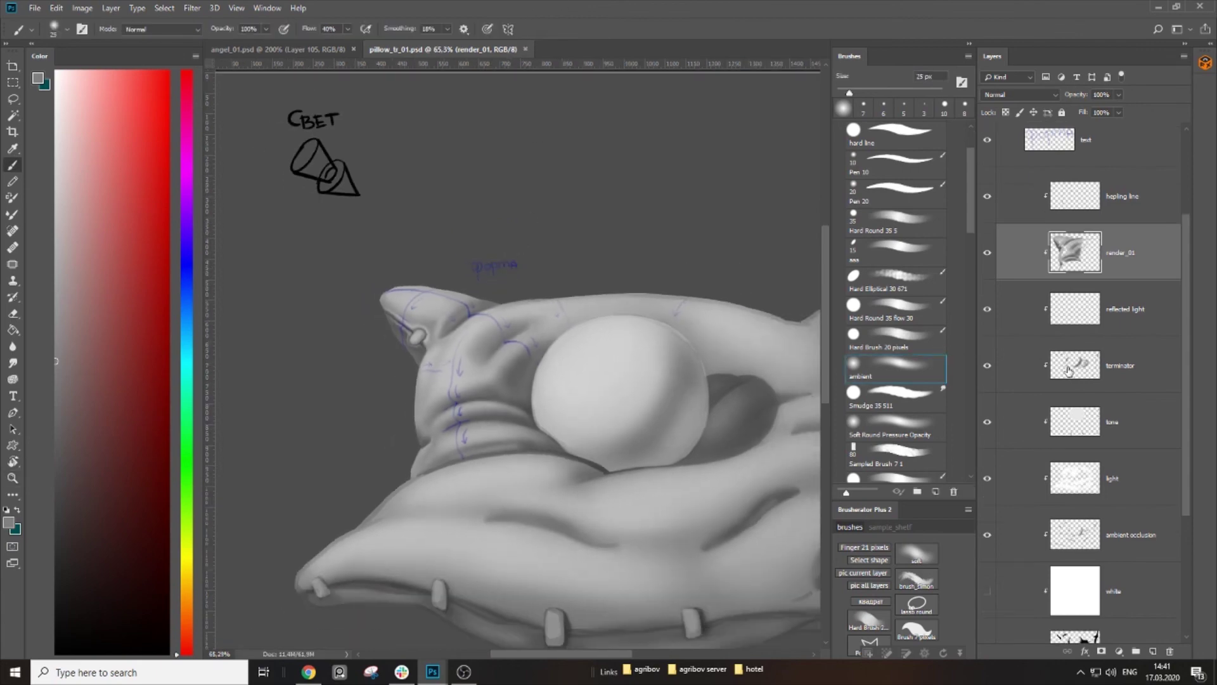
pyautogui.click(987, 420)
pyautogui.click(987, 420)
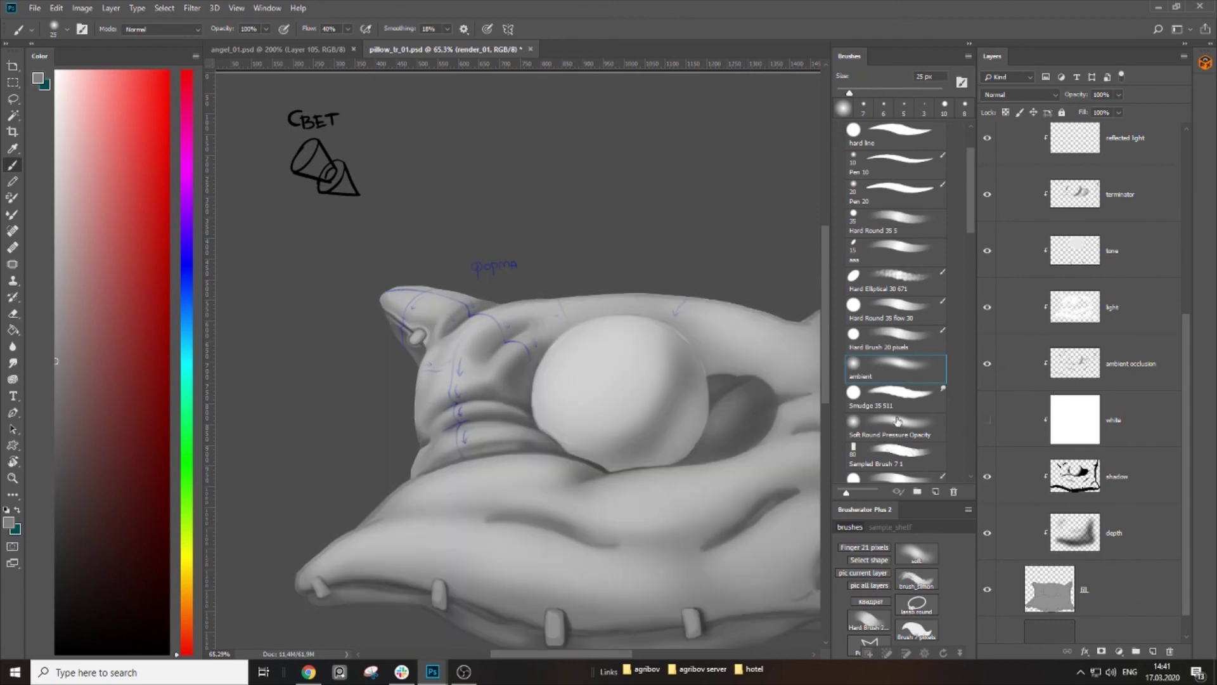